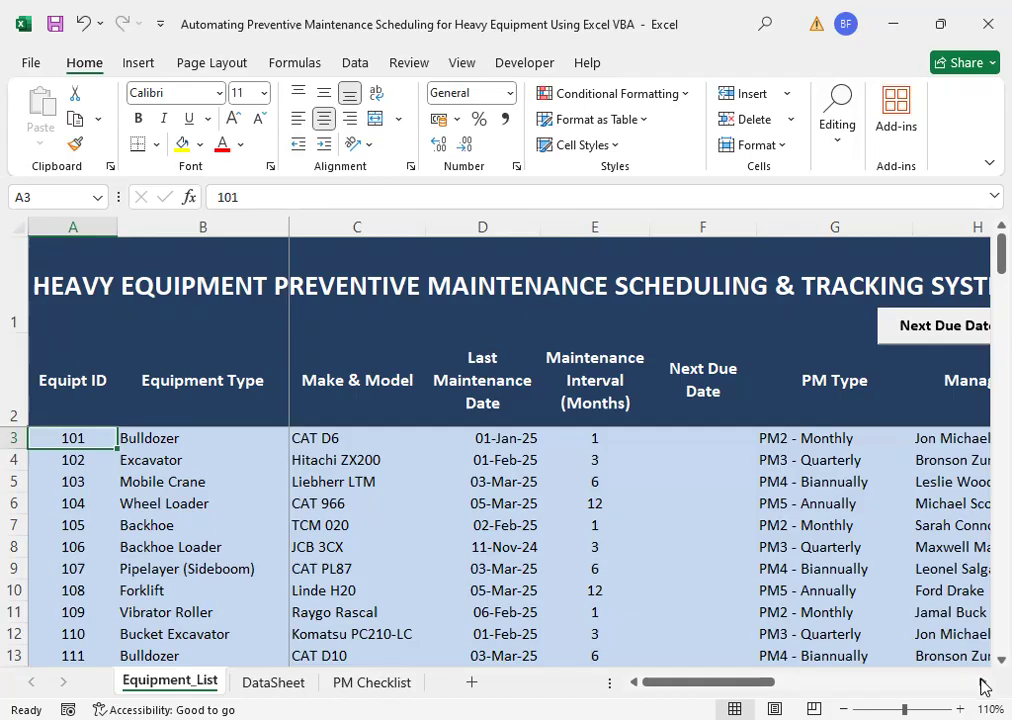
# Step: Look over the Equipment_List columns, then examine the first rows from Equipt ID across to Next Due Date
pyautogui.click(982, 683)
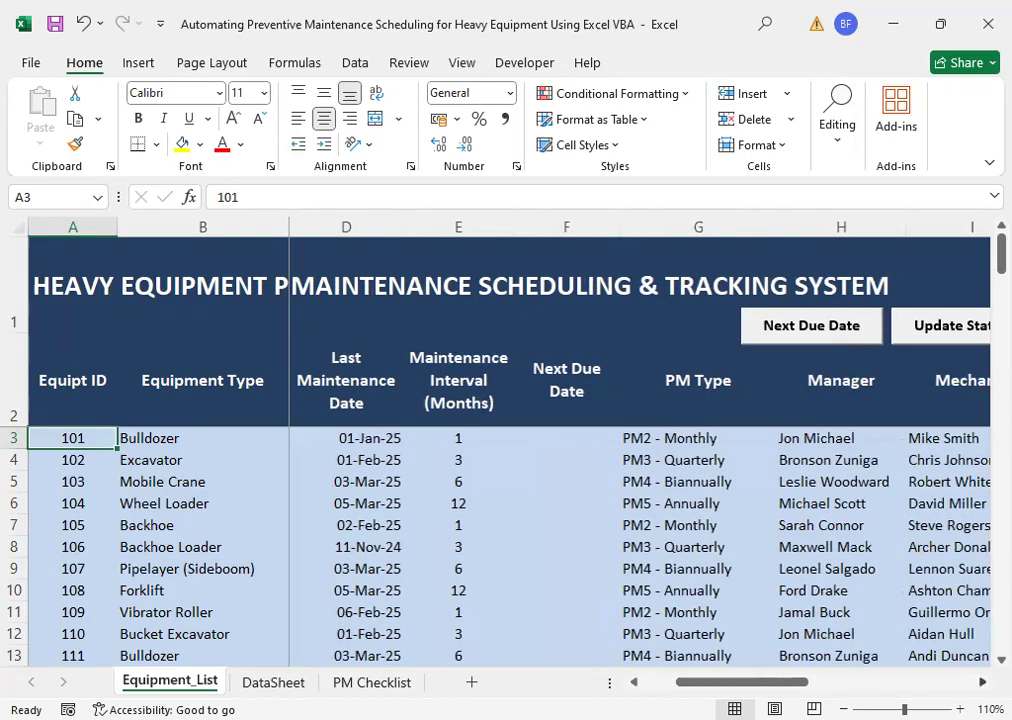
pyautogui.click(978, 683)
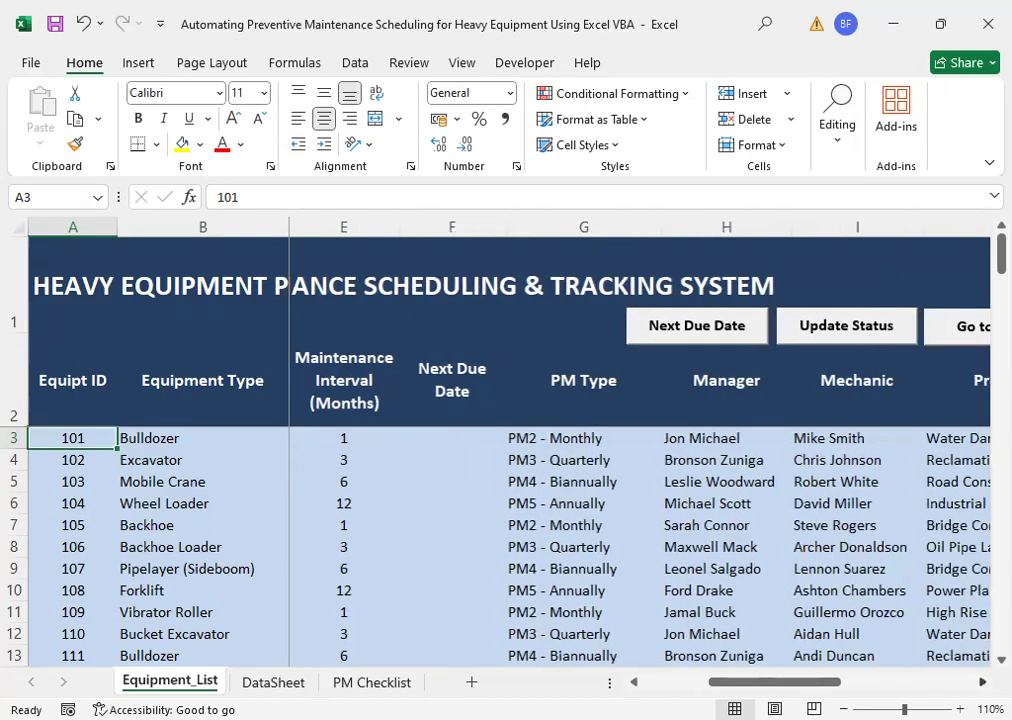
pyautogui.moveTo(784, 682); pyautogui.dragTo(719, 682)
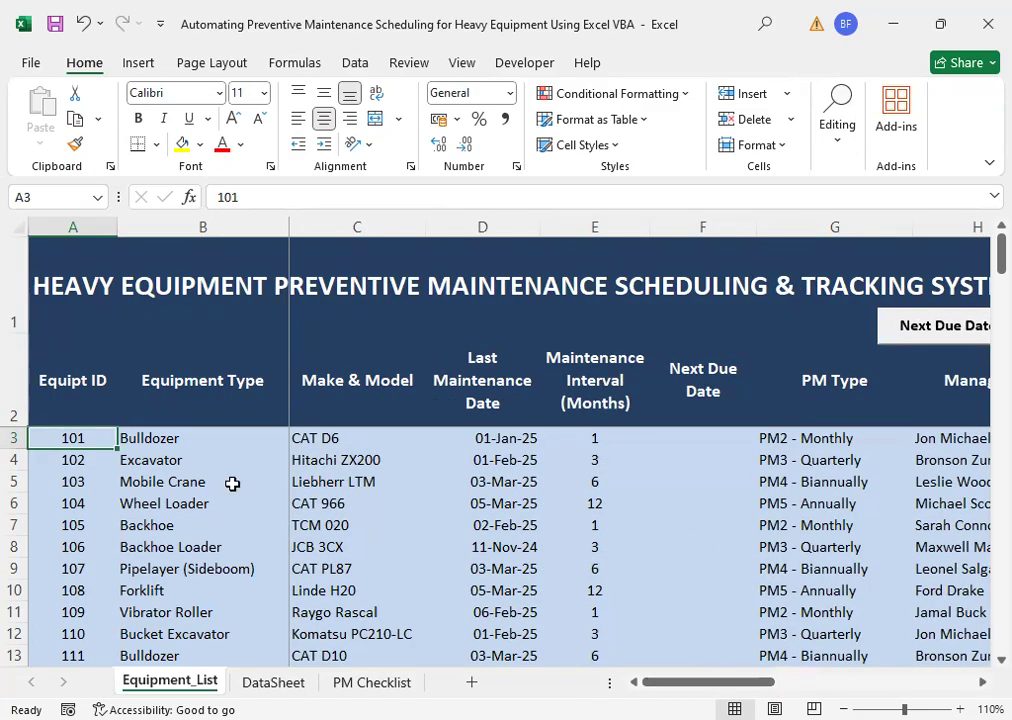
pyautogui.click(204, 440)
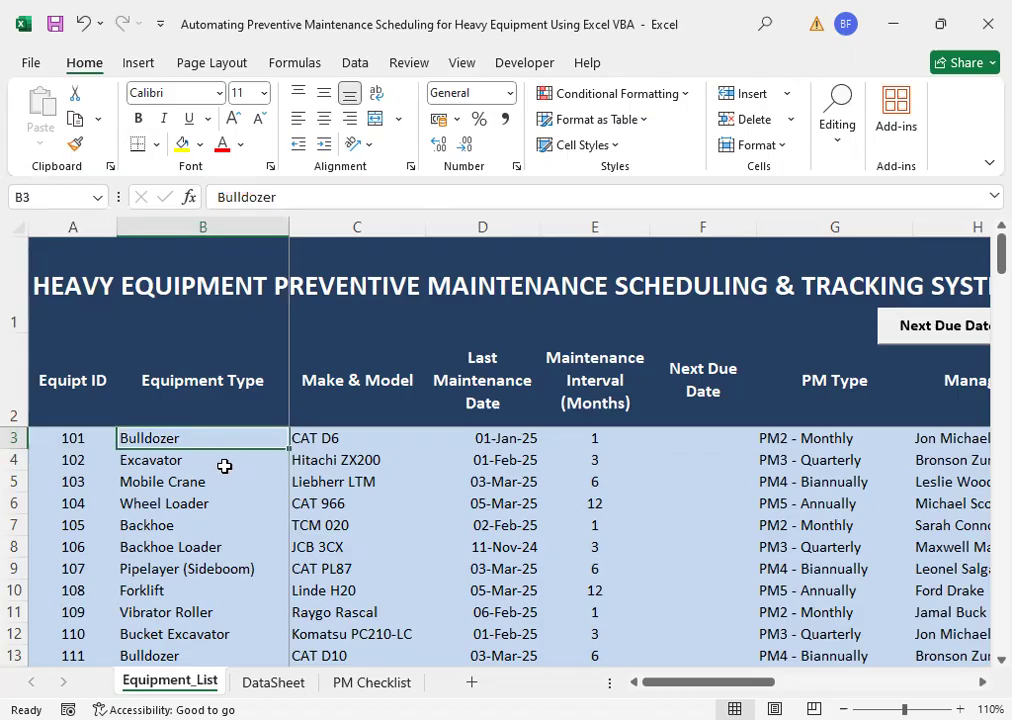
pyautogui.click(211, 482)
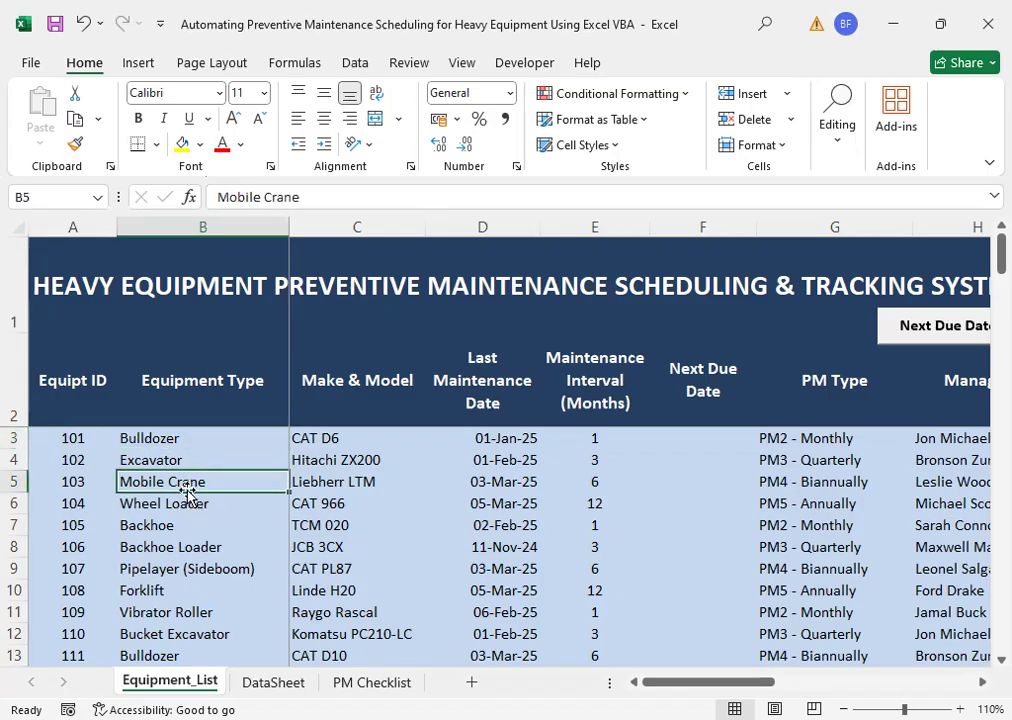
pyautogui.click(77, 441)
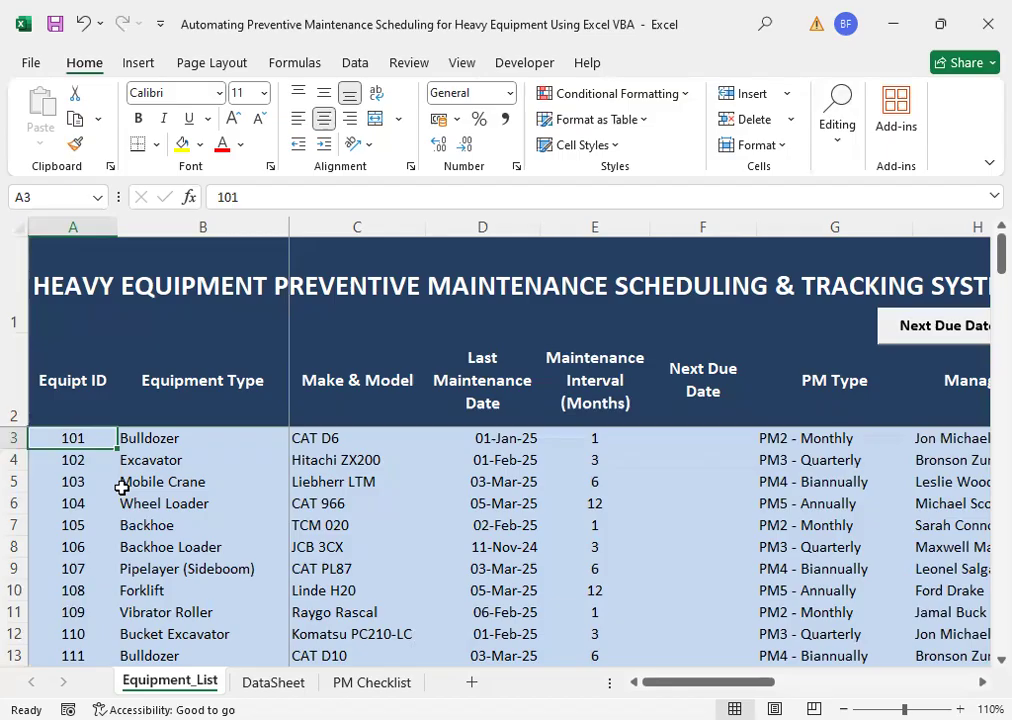
pyautogui.press('Tab')
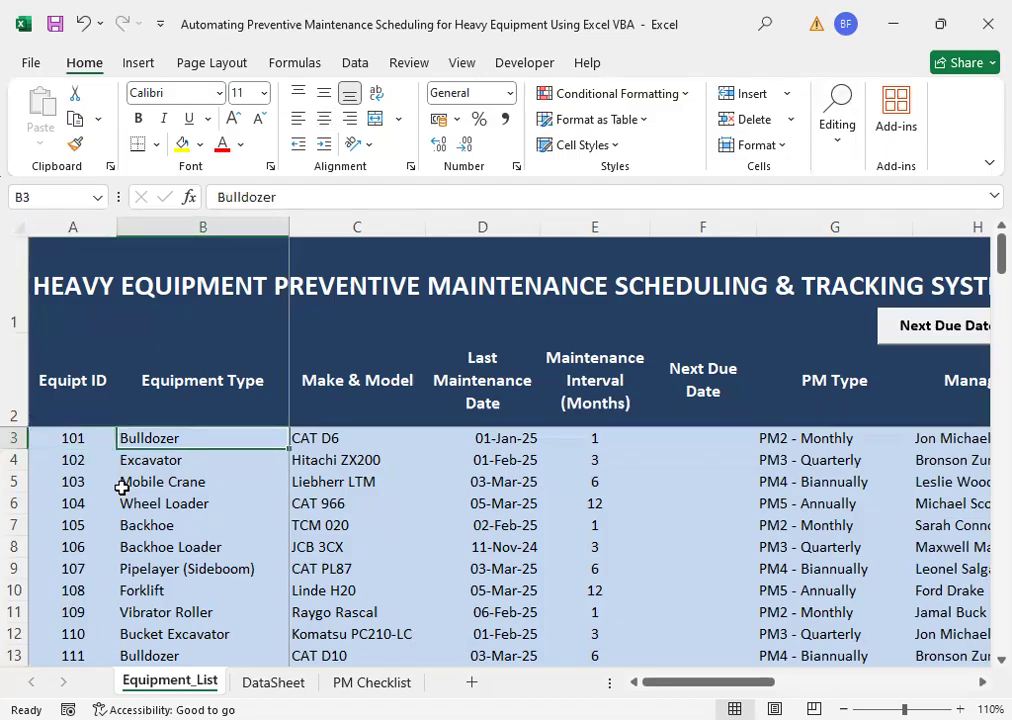
pyautogui.press('Tab')
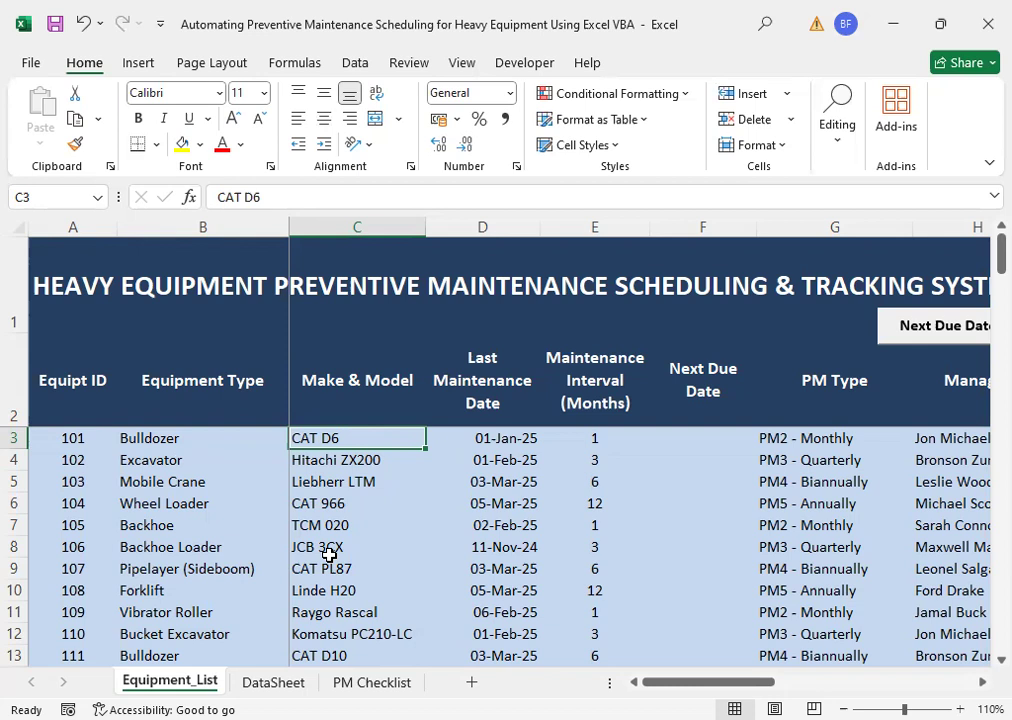
pyautogui.press('Right')
pyautogui.press('Right')
pyautogui.press('Right')
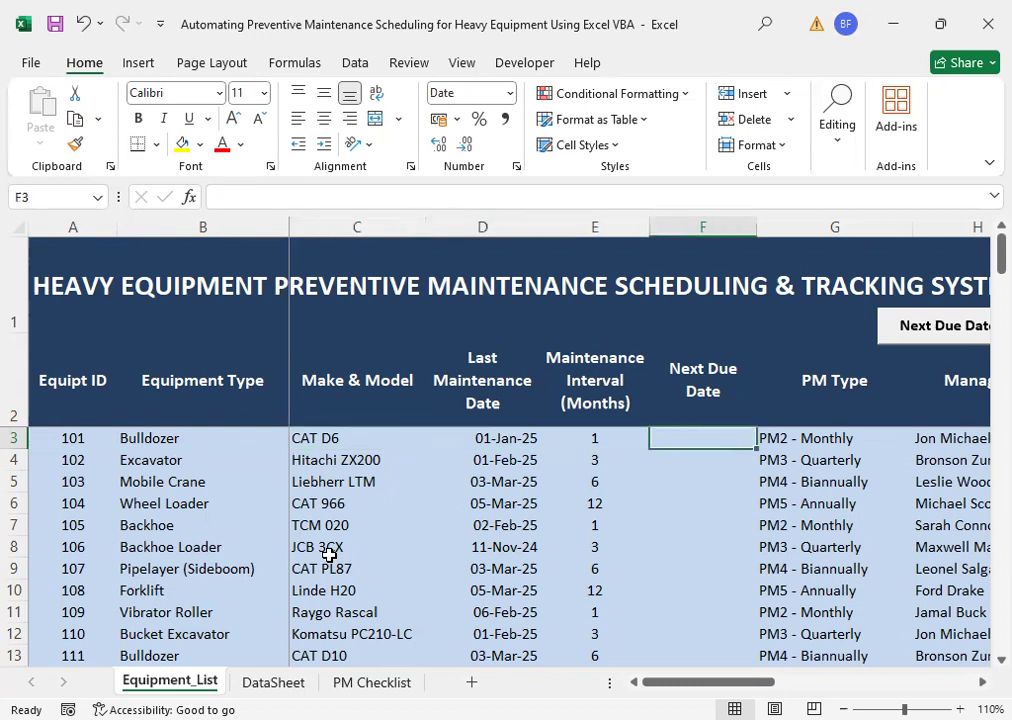
# Step: Examine the Last Maintenance Date entries in column D from the first equipment rows down to row 42
pyautogui.press('Left')
pyautogui.press('Left')
pyautogui.press('Down')
pyautogui.press('Down')
pyautogui.press('Down')
pyautogui.press('Down')
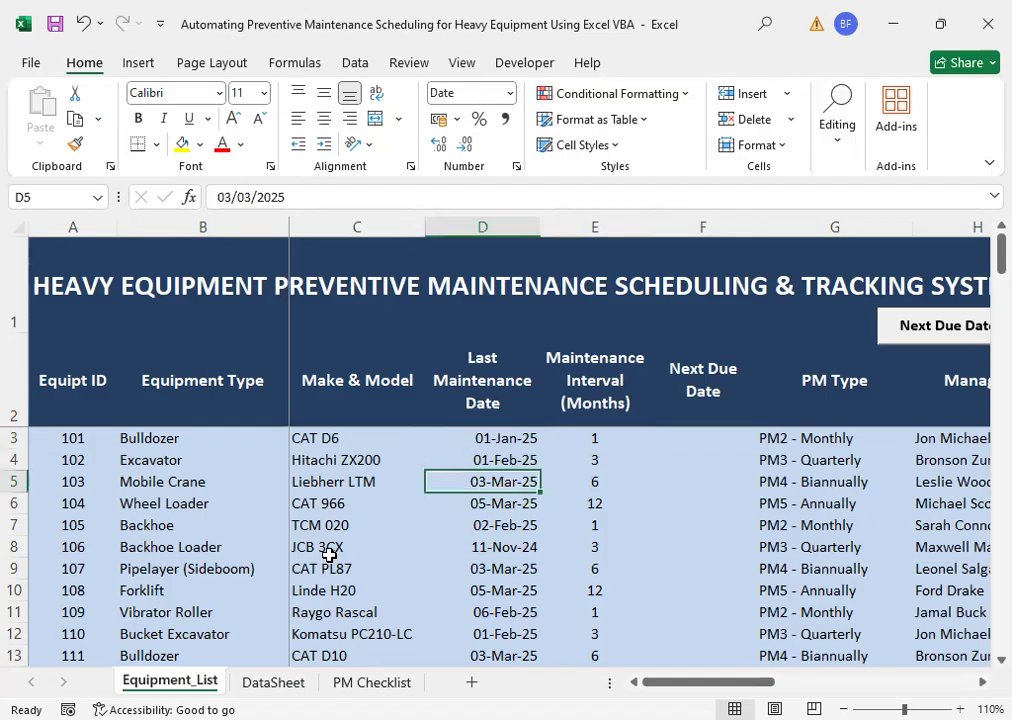
pyautogui.press('Down')
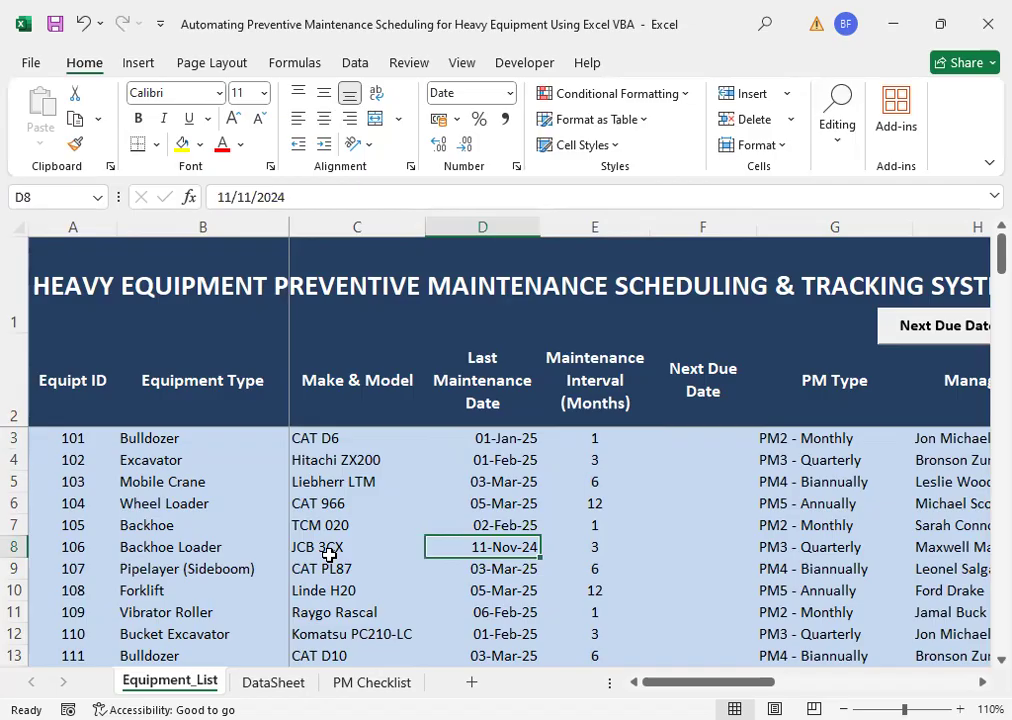
pyautogui.press('Up')
pyautogui.press('Up')
pyautogui.press('Up')
pyautogui.press('Up')
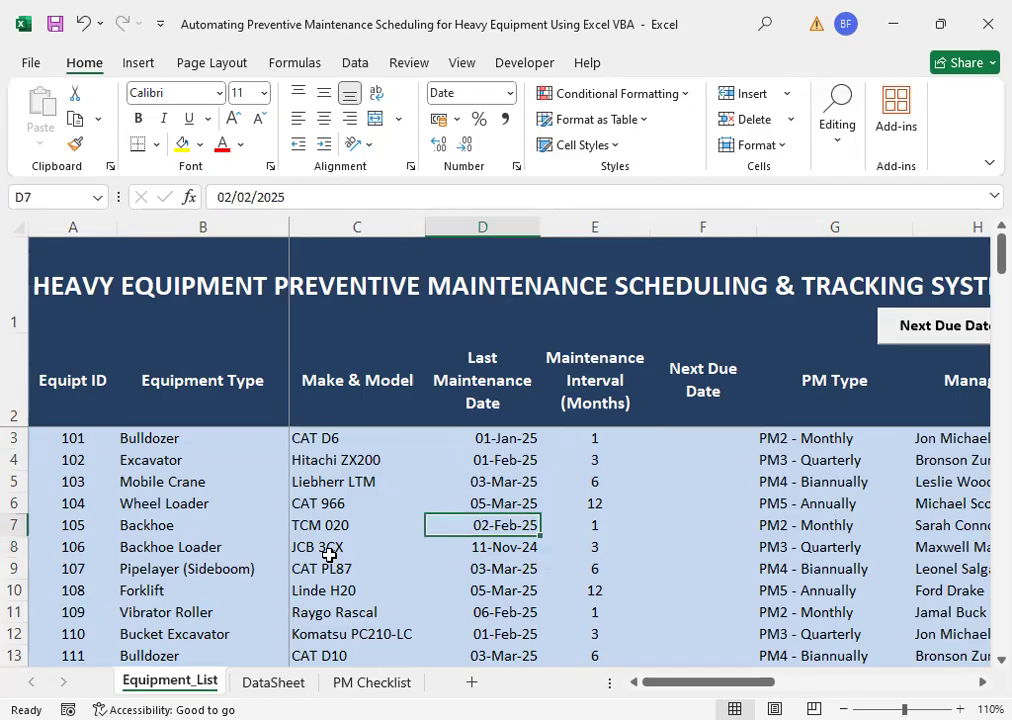
pyautogui.press('Down')
pyautogui.press('Down')
pyautogui.press('Down')
pyautogui.press('Down')
pyautogui.press('Down')
pyautogui.press('Down')
pyautogui.press('Down')
pyautogui.press('Down')
pyautogui.press('Down')
pyautogui.press('Down')
pyautogui.press('Down')
pyautogui.press('Down')
pyautogui.press('Down')
pyautogui.press('Down')
pyautogui.press('Down')
pyautogui.press('Down')
pyautogui.press('Down')
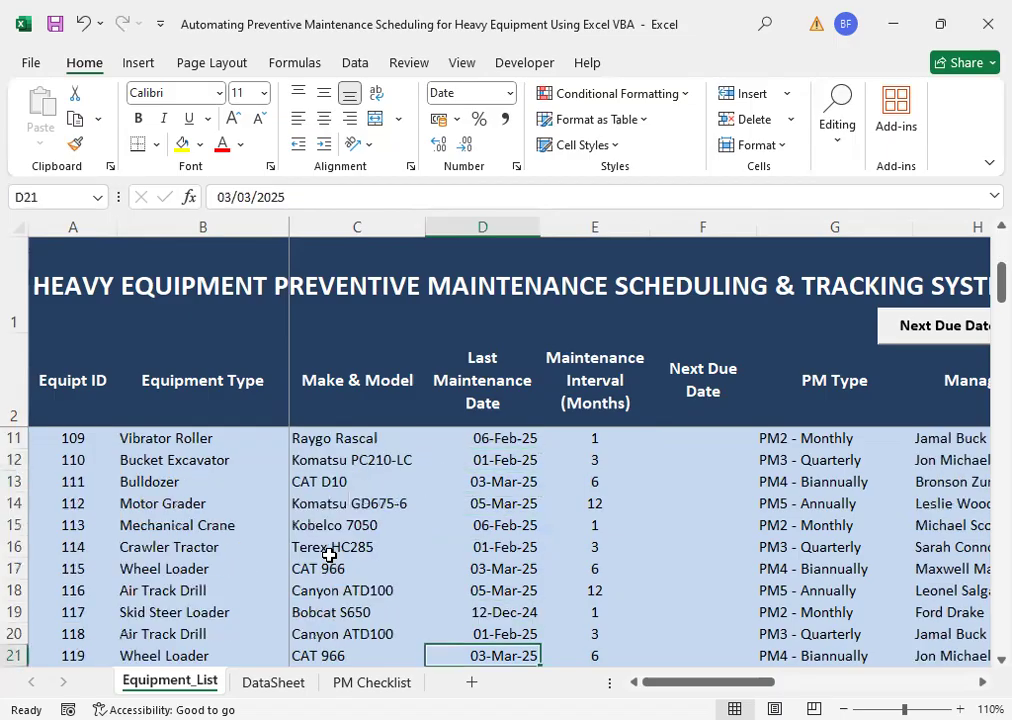
pyautogui.press('Down')
pyautogui.press('Down')
pyautogui.press('Down')
pyautogui.press('Down')
pyautogui.press('Down')
pyautogui.press('Down')
pyautogui.press('Down')
pyautogui.press('Down')
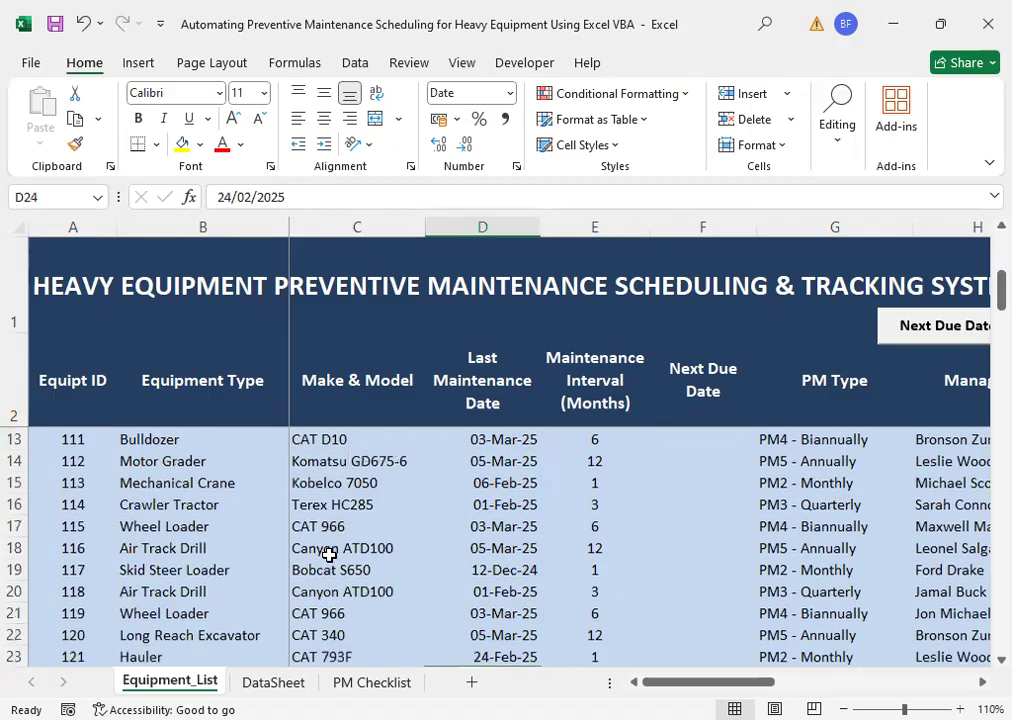
pyautogui.press('Down')
pyautogui.press('Down')
pyautogui.press('Down')
pyautogui.press('Down')
pyautogui.press('Down')
pyautogui.press('Down')
pyautogui.press('Down')
pyautogui.press('Down')
pyautogui.press('Down')
pyautogui.press('Down')
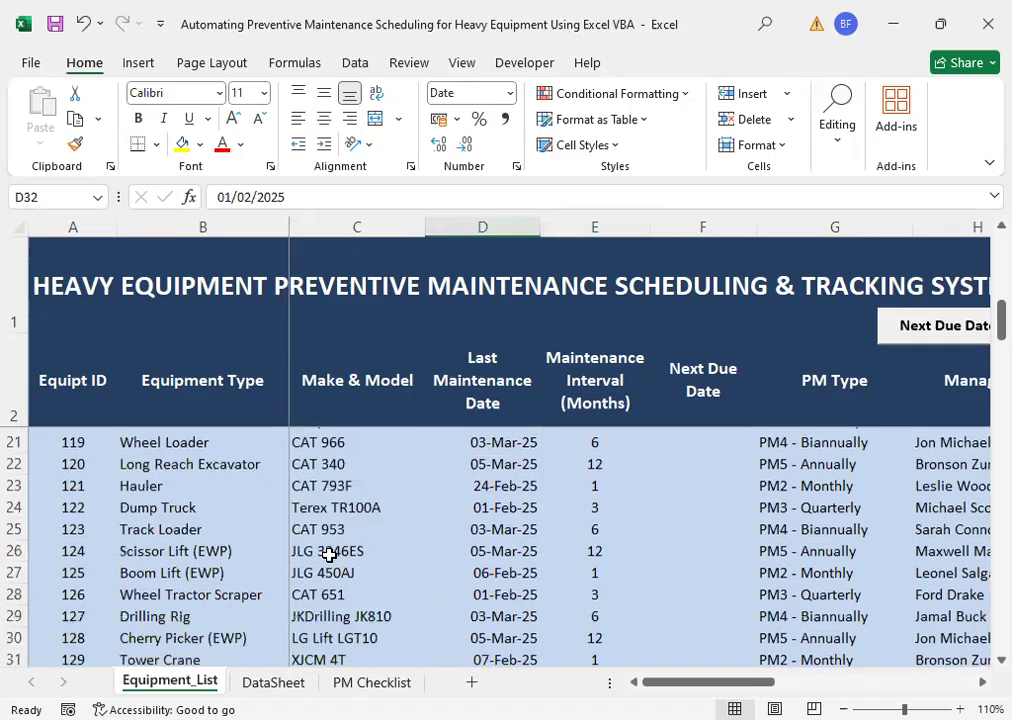
pyautogui.press('Down')
pyautogui.press('Down')
pyautogui.press('Down')
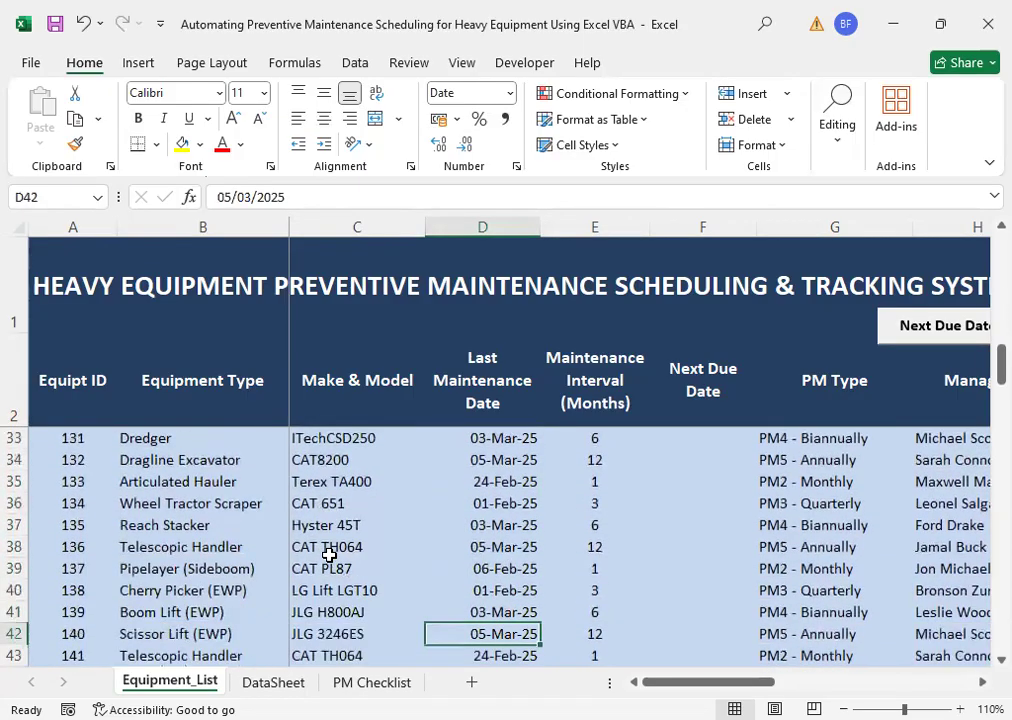
# Step: Go back up through the Last Maintenance Date column and examine the dates in its first rows
pyautogui.press('Up')
pyautogui.press('Up')
pyautogui.press('Up')
pyautogui.press('Up')
pyautogui.press('Up')
pyautogui.press('Up')
pyautogui.press('Up')
pyautogui.press('Up')
pyautogui.press('Up')
pyautogui.press('Up')
pyautogui.press('Up')
pyautogui.press('Up')
pyautogui.press('Up')
pyautogui.press('Up')
pyautogui.press('Up')
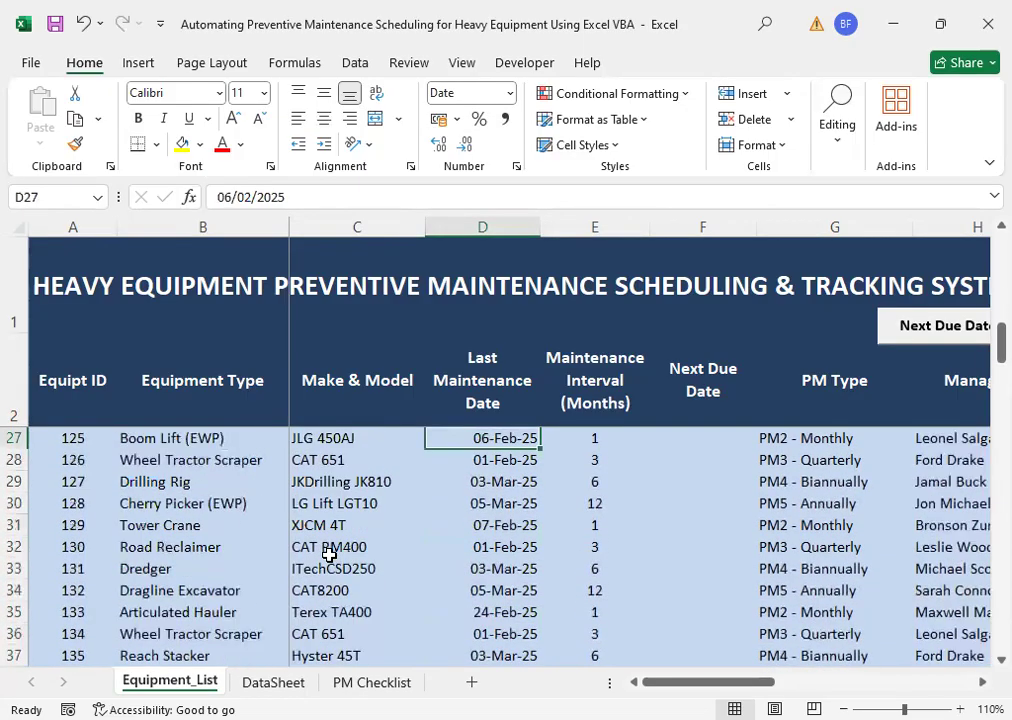
pyautogui.press('Up')
pyautogui.press('Up')
pyautogui.press('Up')
pyautogui.press('Up')
pyautogui.press('Up')
pyautogui.press('Up')
pyautogui.press('Up')
pyautogui.press('Up')
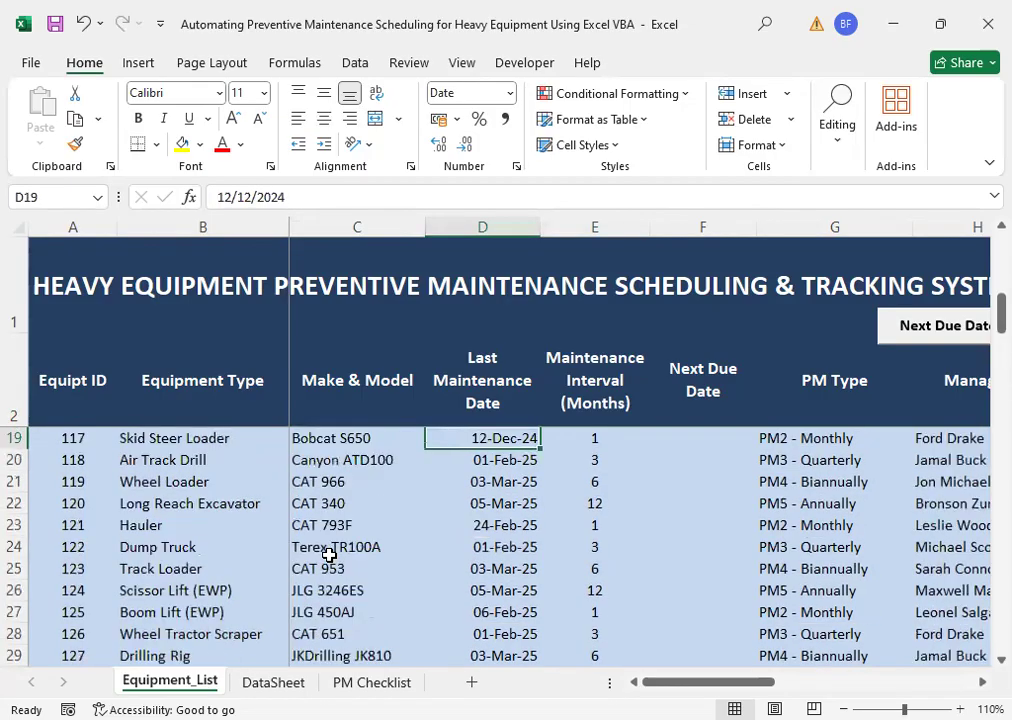
pyautogui.press('Up')
pyautogui.press('Up')
pyautogui.press('Up')
pyautogui.press('Up')
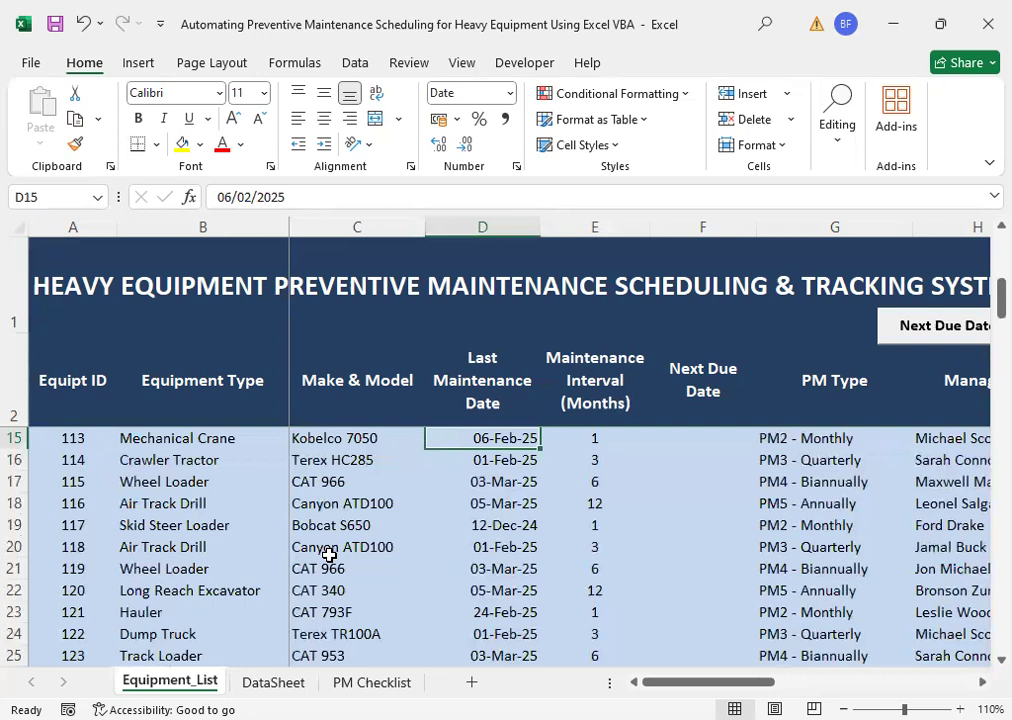
pyautogui.press('Up')
pyautogui.press('Up')
pyautogui.press('Up')
pyautogui.press('Up')
pyautogui.press('Up')
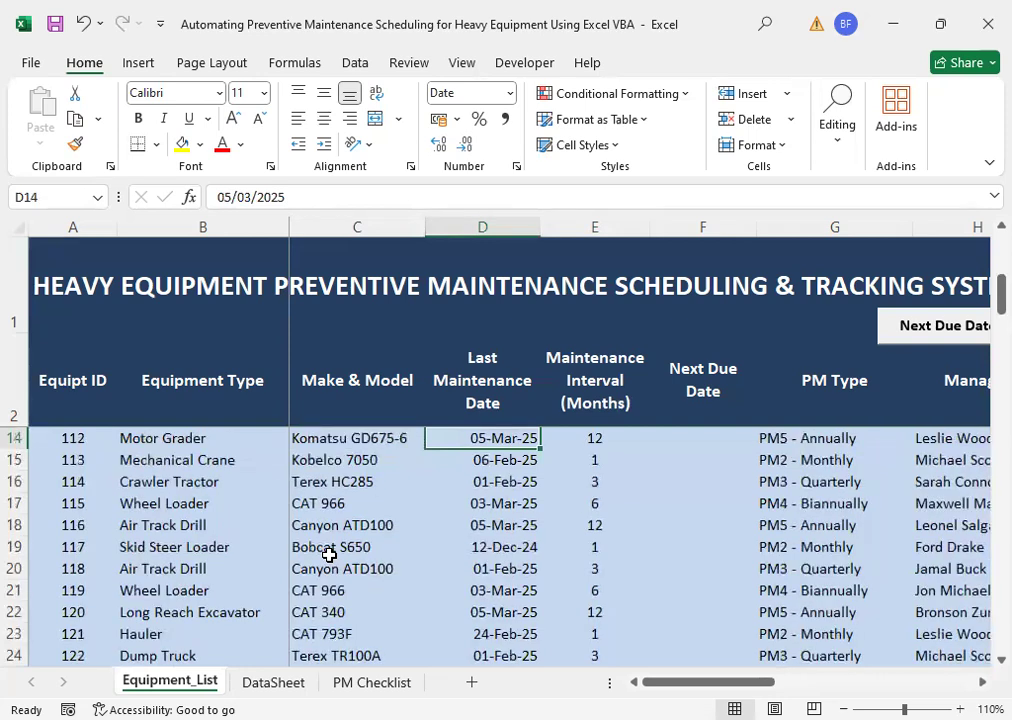
pyautogui.press('Up')
pyautogui.press('Up')
pyautogui.press('Up')
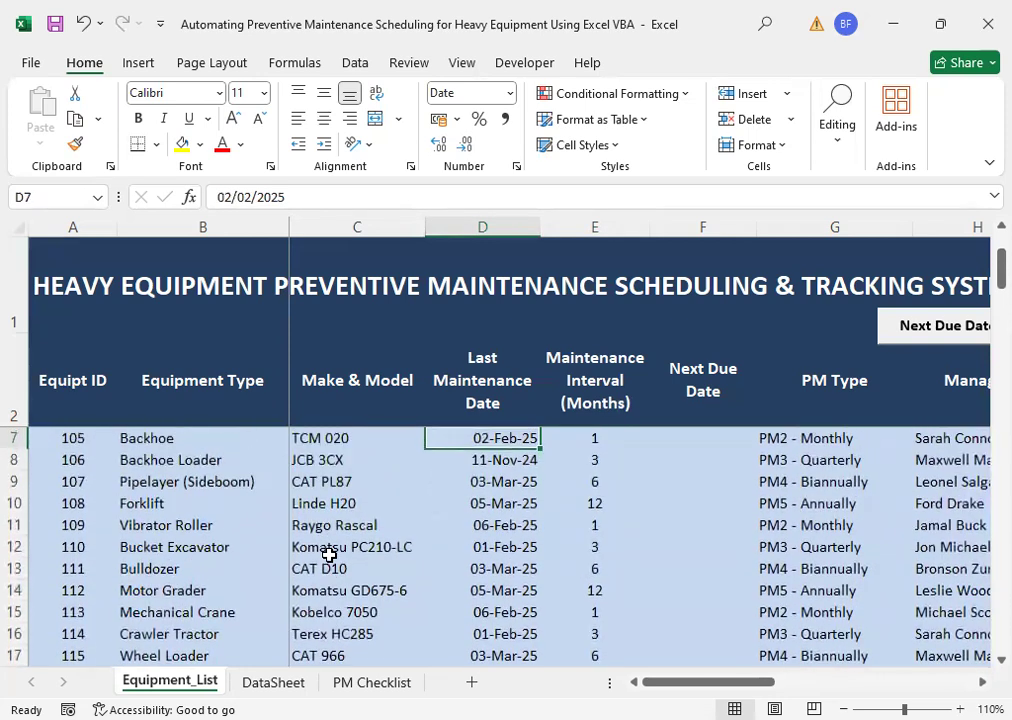
pyautogui.press('Up')
pyautogui.press('Up')
pyautogui.press('Up')
pyautogui.press('Up')
pyautogui.press('Up')
pyautogui.press('Up')
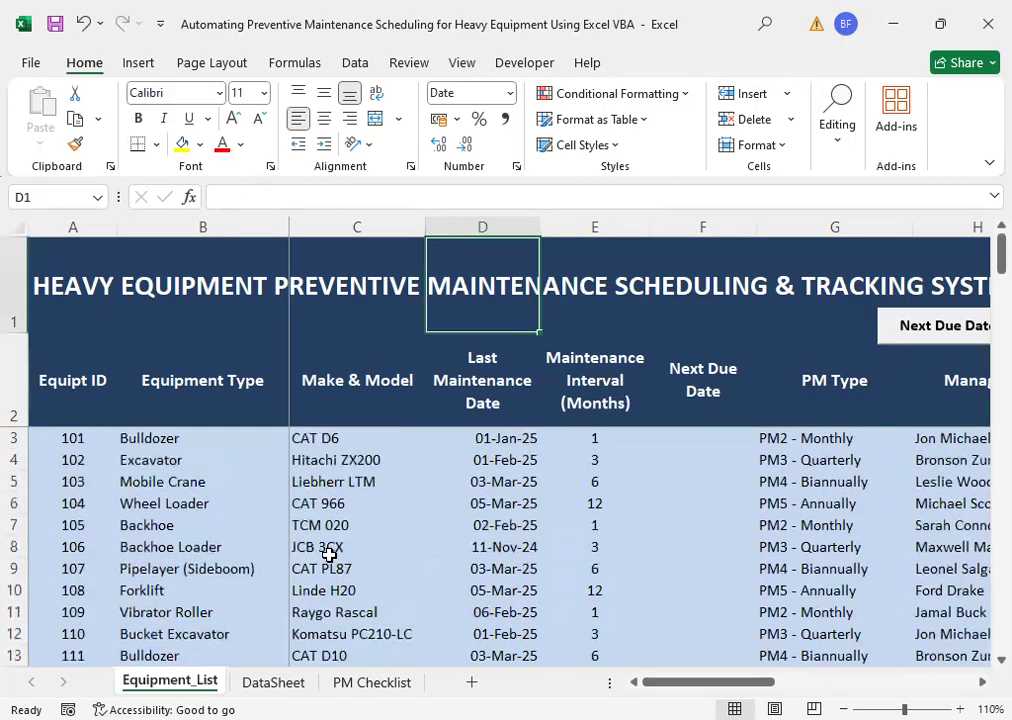
pyautogui.press('Down')
pyautogui.press('Down')
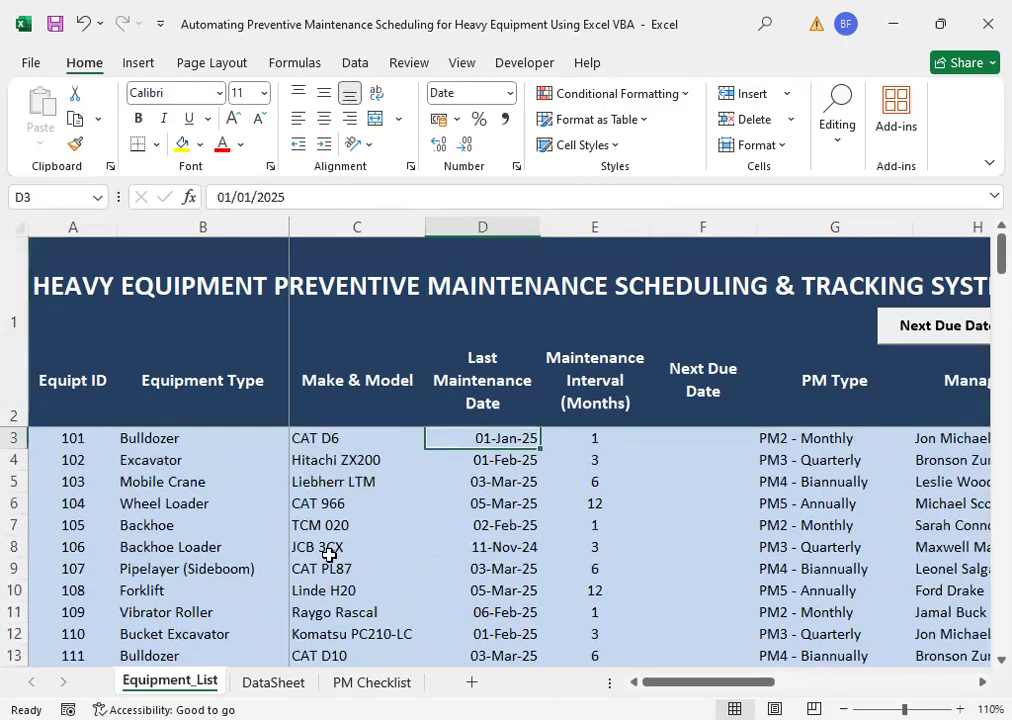
pyautogui.press('Down')
pyautogui.press('Down')
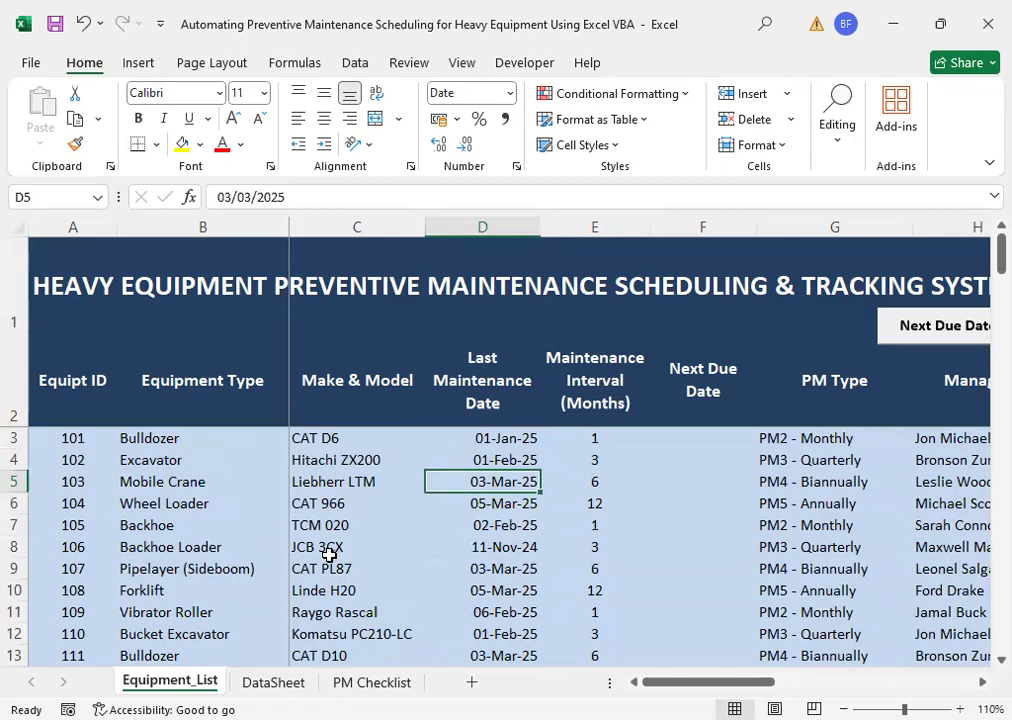
# Step: Examine the Maintenance Interval (Months) column and compare the first bulldozer's last maintenance date, interval and Next Due Date cells
pyautogui.press('Right')
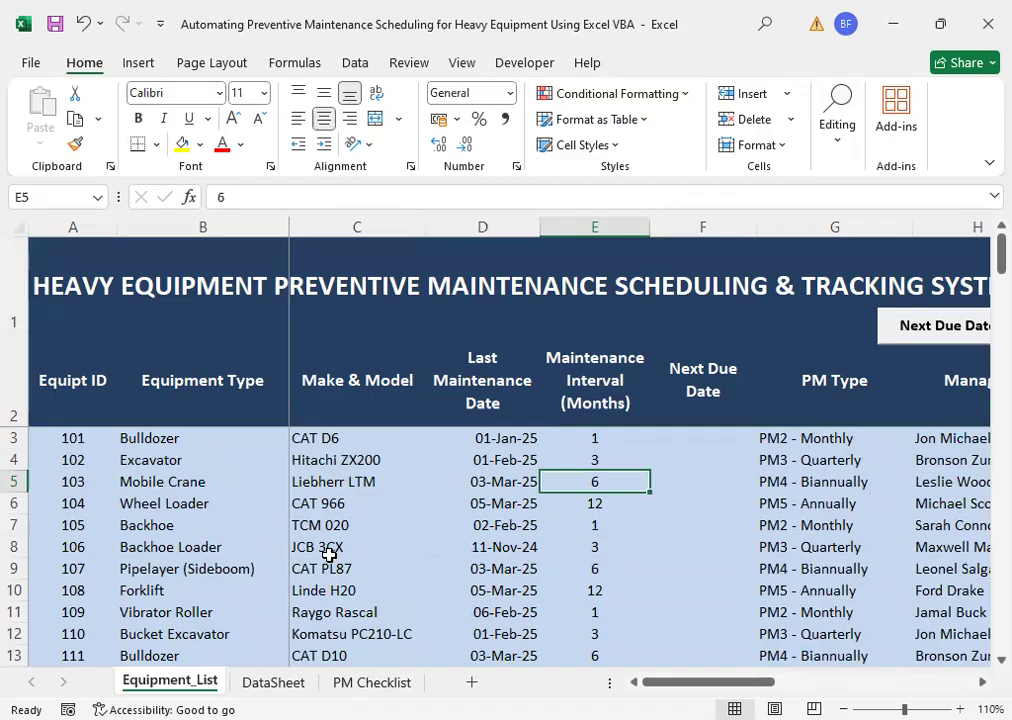
pyautogui.click(596, 436)
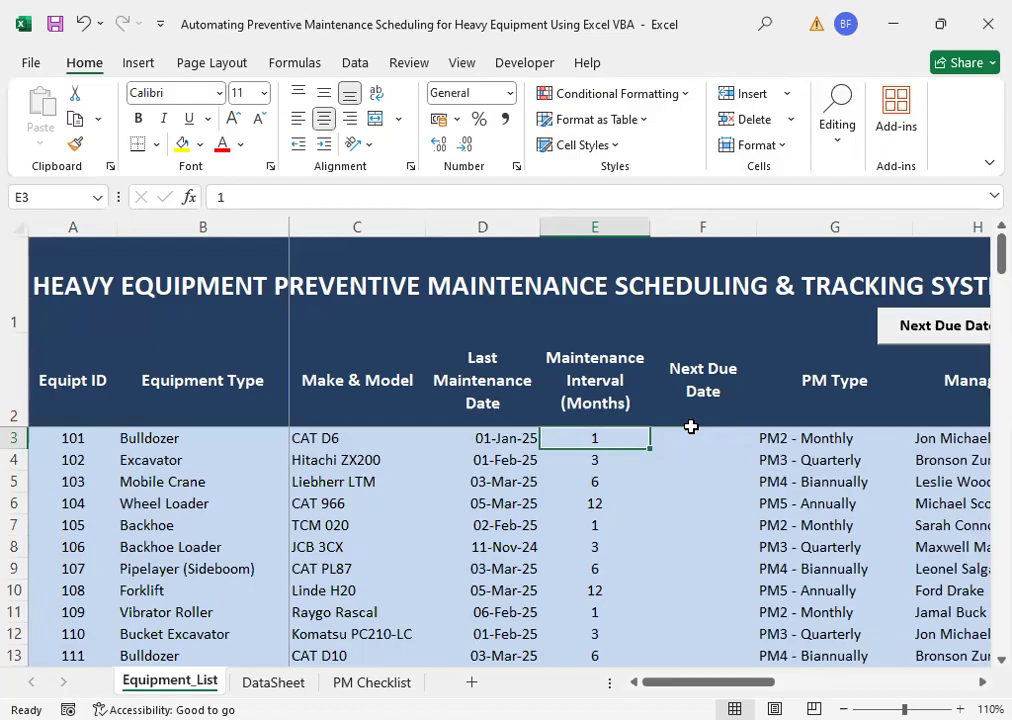
pyautogui.press('Right')
pyautogui.press('Right')
pyautogui.press('Left')
pyautogui.press('Left')
pyautogui.click(692, 430)
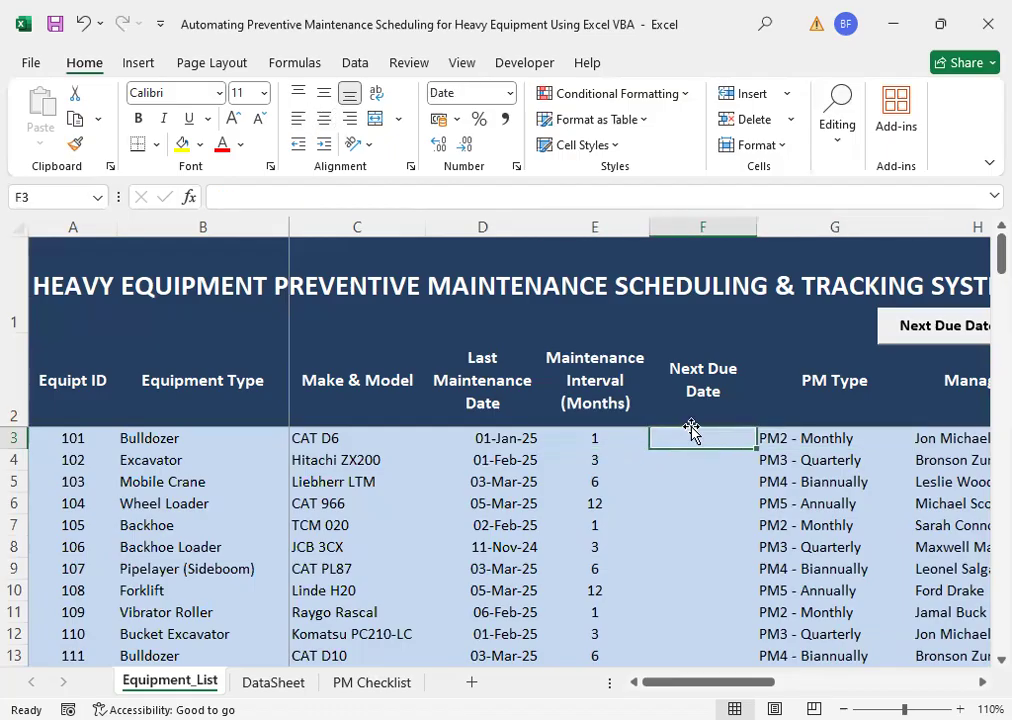
pyautogui.press('Left')
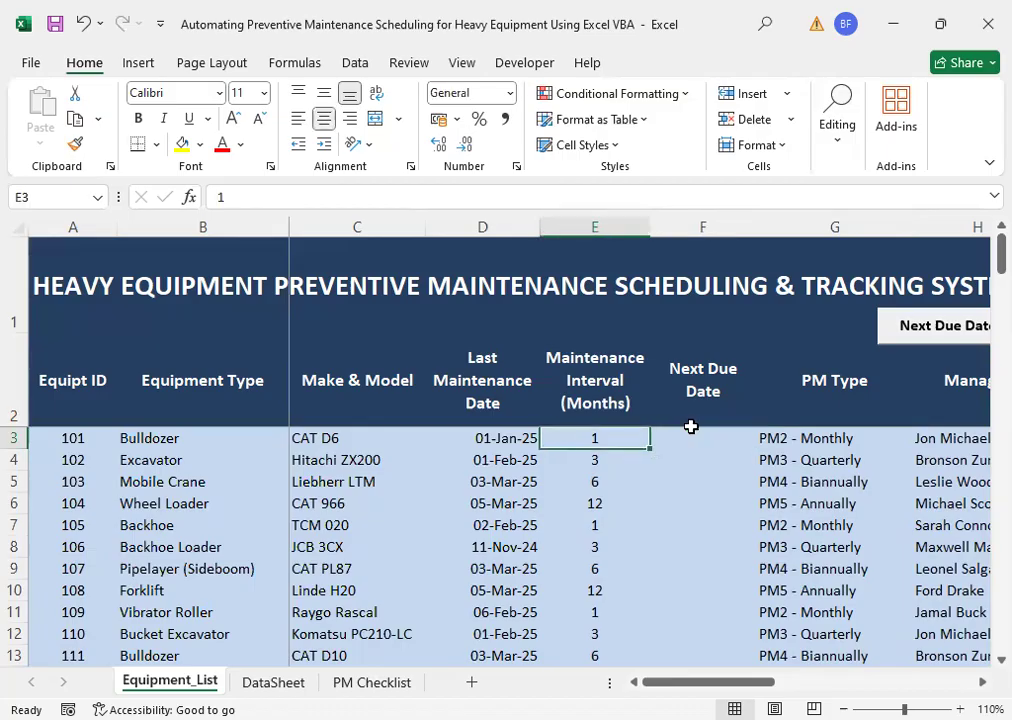
pyautogui.press('Left')
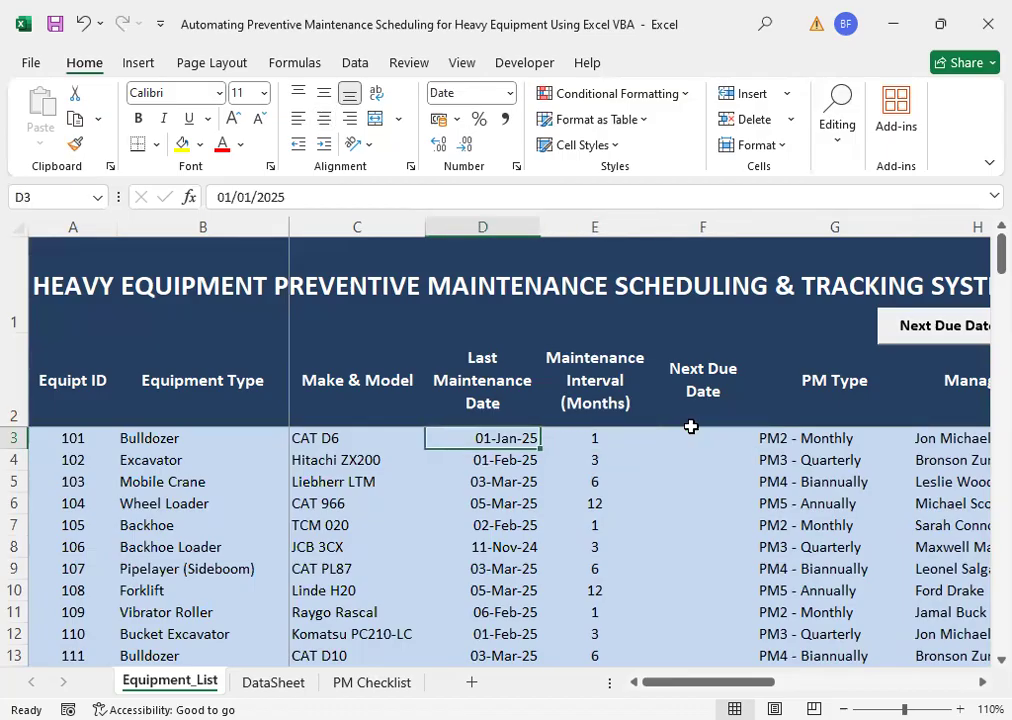
pyautogui.press('Right')
pyautogui.press('Right')
pyautogui.press('Left')
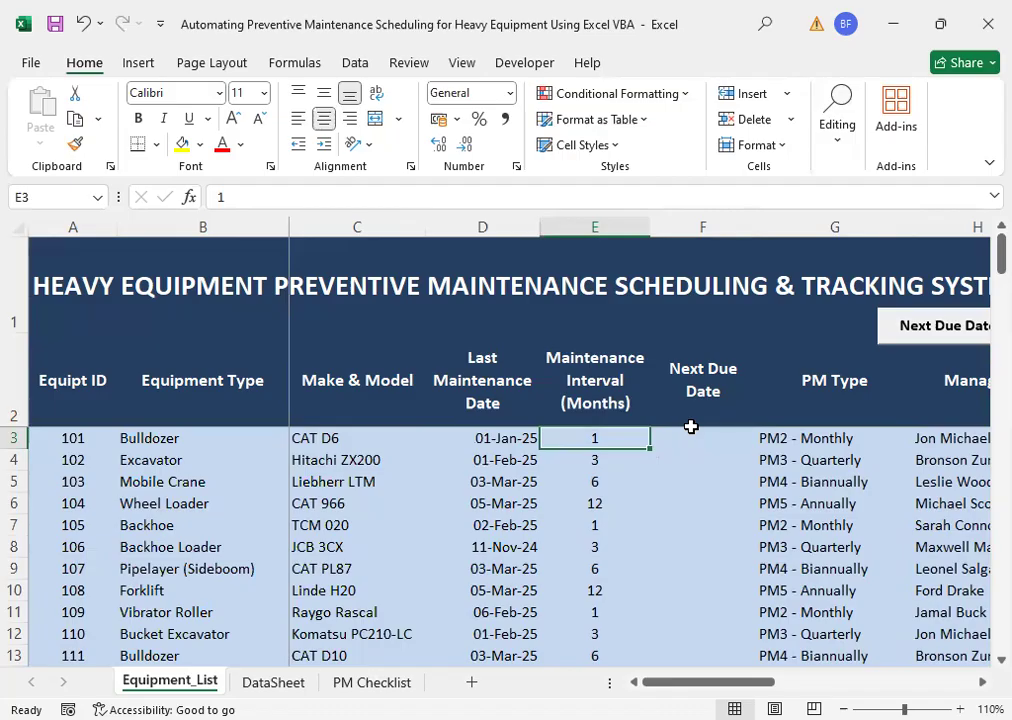
pyautogui.press('Right')
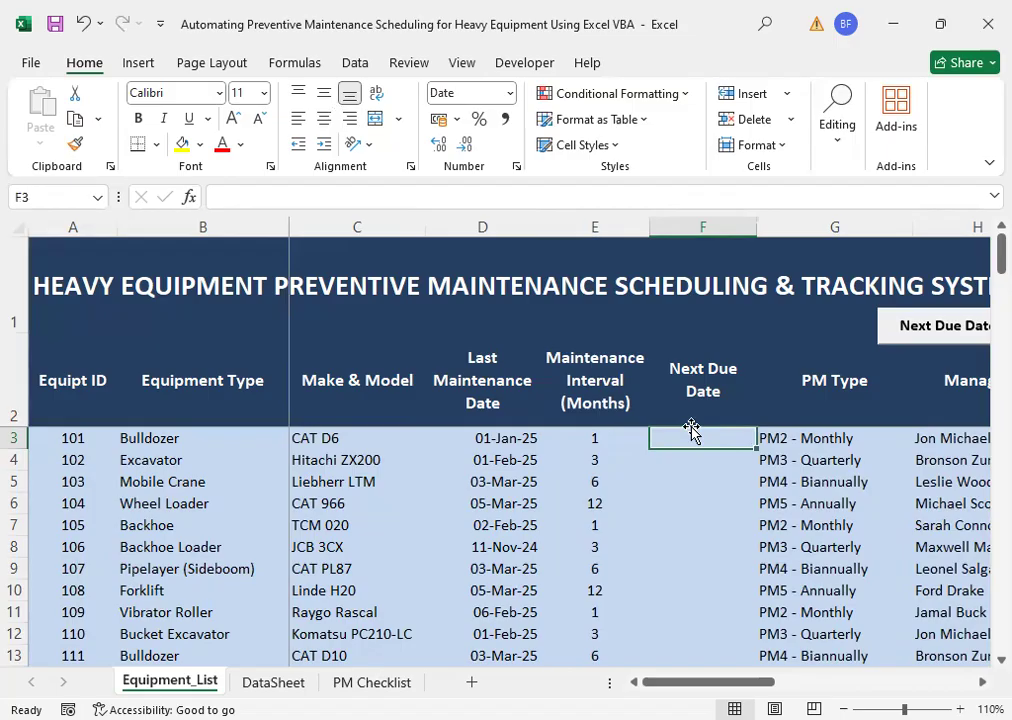
# Step: Examine the Next Due Date column from its header in F2 down to row 44
pyautogui.press('Up')
pyautogui.press('Up')
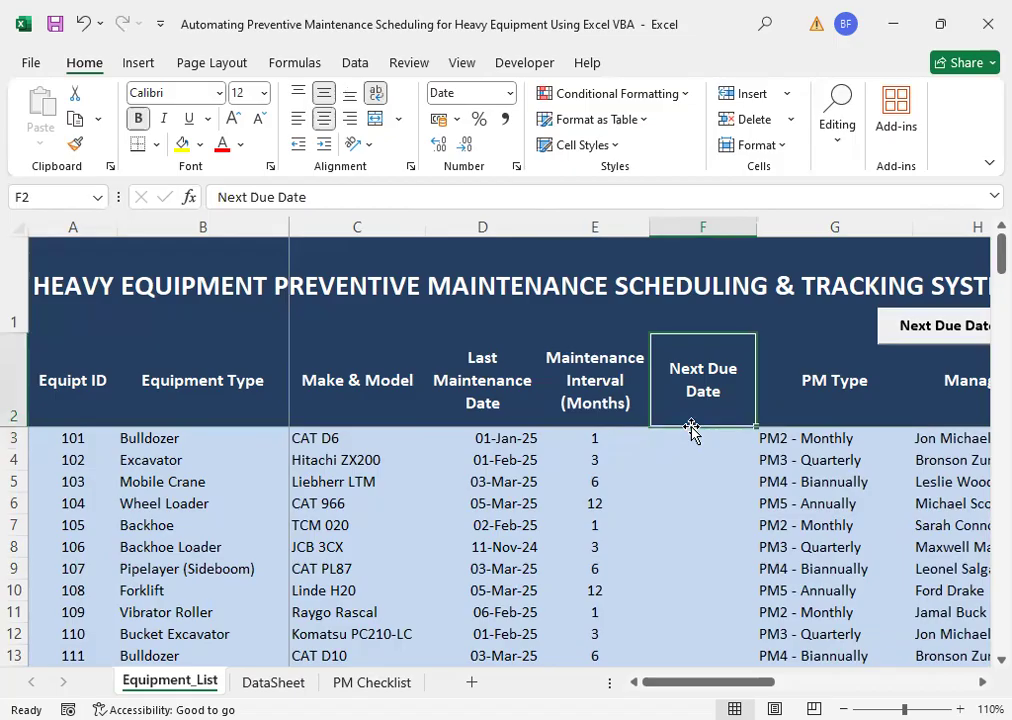
pyautogui.press('Down')
pyautogui.press('Down')
pyautogui.press('Down')
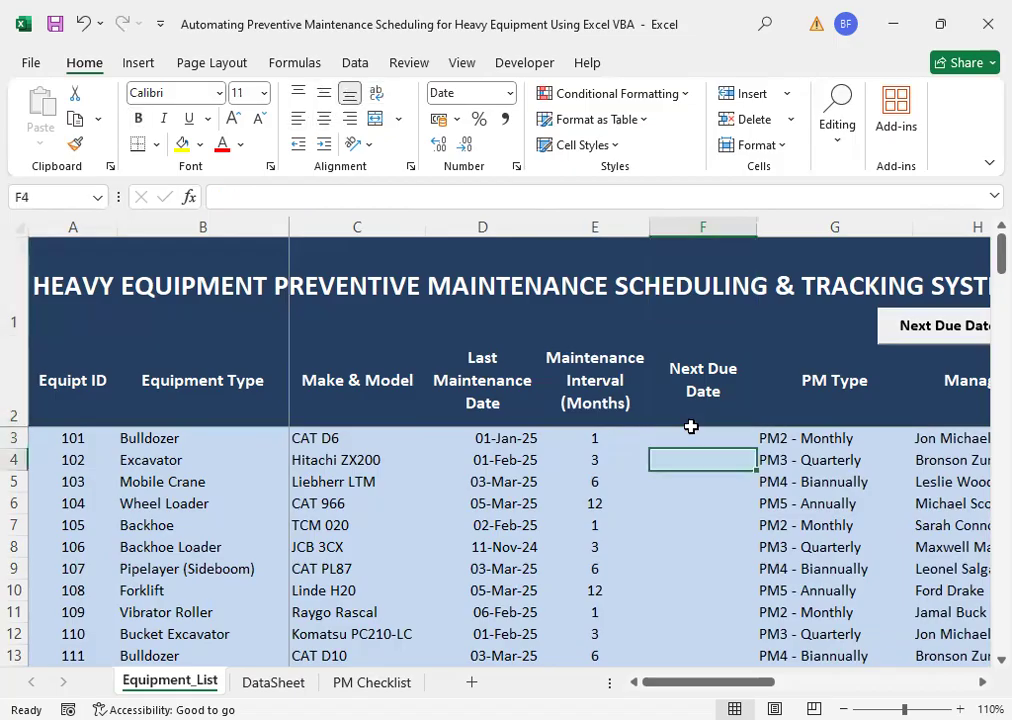
pyautogui.press('Down')
pyautogui.press('Down')
pyautogui.press('Down')
pyautogui.press('Down')
pyautogui.press('Down')
pyautogui.press('Down')
pyautogui.press('Down')
pyautogui.press('Down')
pyautogui.press('Down')
pyautogui.press('Down')
pyautogui.press('Down')
pyautogui.press('Down')
pyautogui.press('Down')
pyautogui.press('Down')
pyautogui.press('Down')
pyautogui.press('Down')
pyautogui.press('Down')
pyautogui.press('Down')
pyautogui.press('Down')
pyautogui.press('Down')
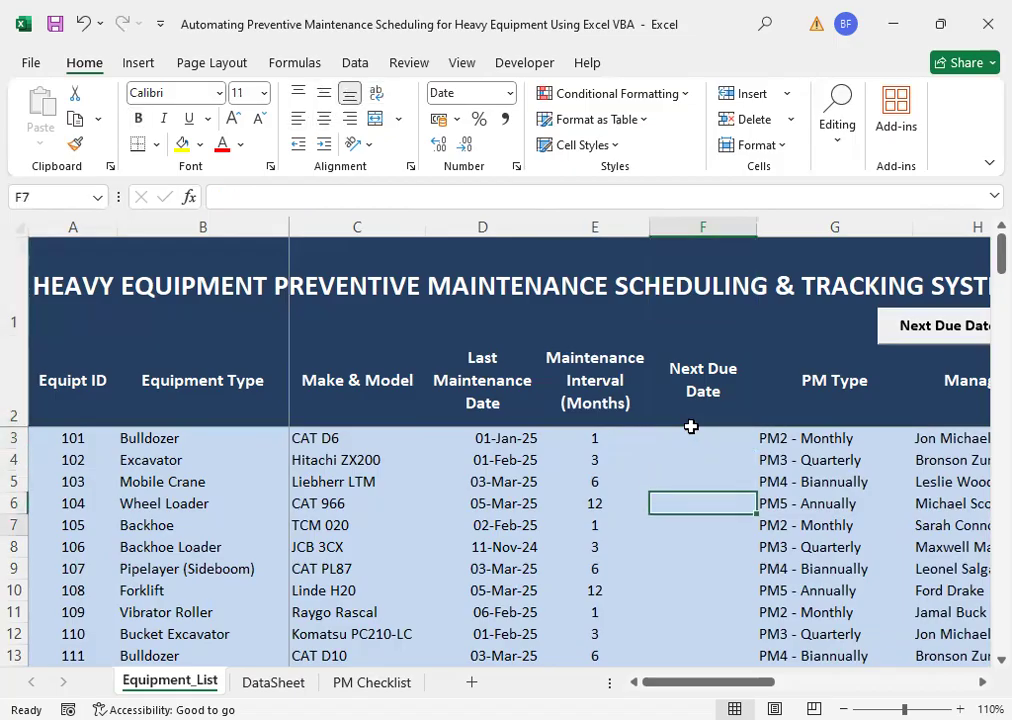
pyautogui.press('Down')
pyautogui.press('Down')
pyautogui.press('Down')
pyautogui.press('Down')
pyautogui.press('Down')
pyautogui.press('Down')
pyautogui.press('Down')
pyautogui.press('Down')
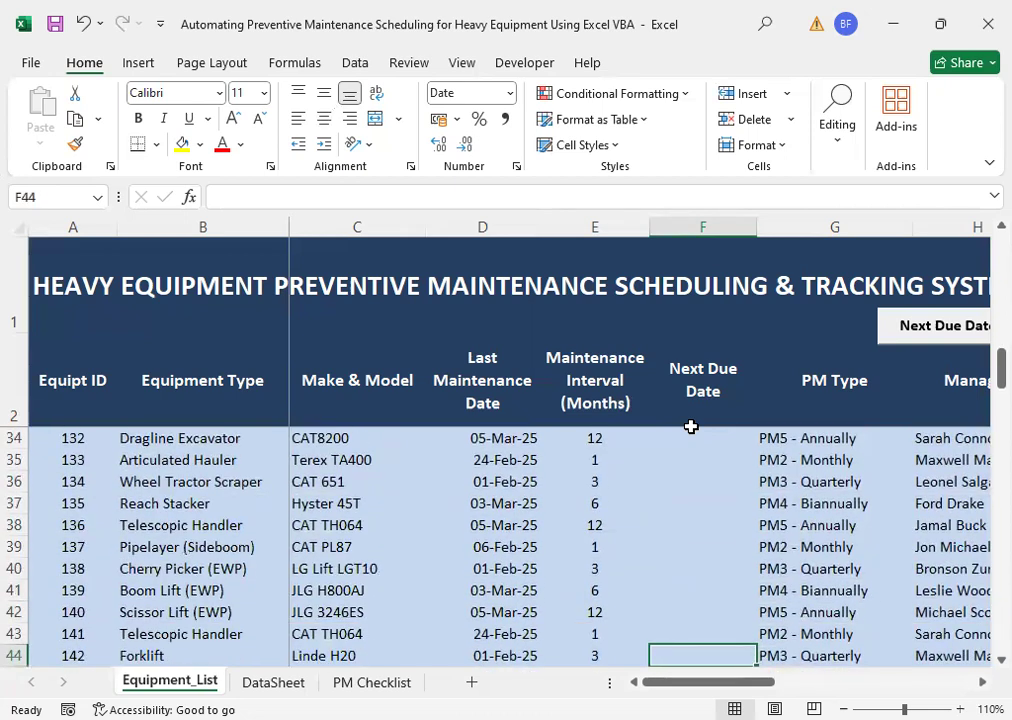
# Step: Examine the Next Due Date column further down the equipment list, from row 44 to row 100
pyautogui.press('Down')
pyautogui.press('Down')
pyautogui.press('Down')
pyautogui.press('Down')
pyautogui.press('Down')
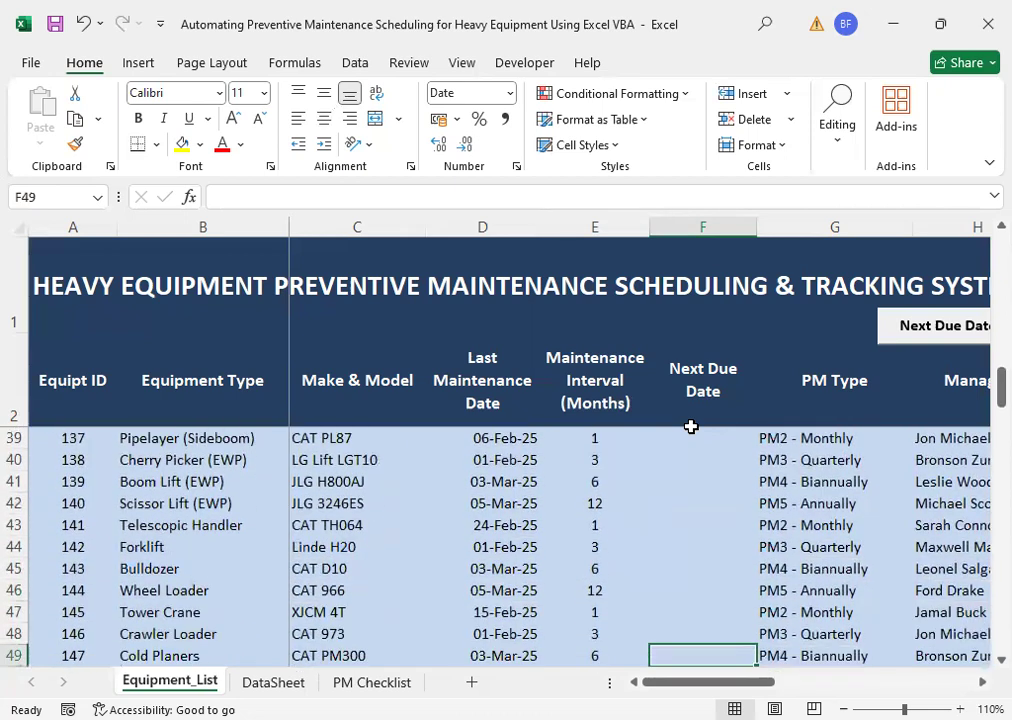
pyautogui.press('Down')
pyautogui.press('Down')
pyautogui.press('Down')
pyautogui.press('Down')
pyautogui.press('Down')
pyautogui.press('Down')
pyautogui.press('Up')
pyautogui.press('Down')
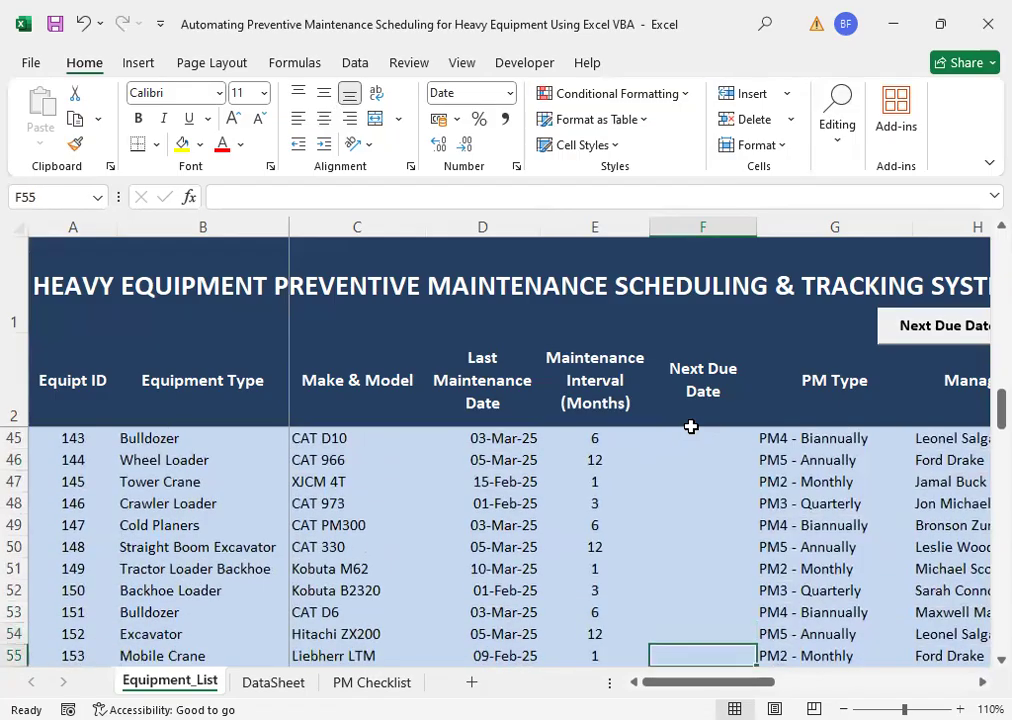
pyautogui.press('Down')
pyautogui.press('Down')
pyautogui.press('Down')
pyautogui.press('Down')
pyautogui.press('Down')
pyautogui.press('Down')
pyautogui.press('Down')
pyautogui.press('Down')
pyautogui.press('Down')
pyautogui.press('Down')
pyautogui.press('Down')
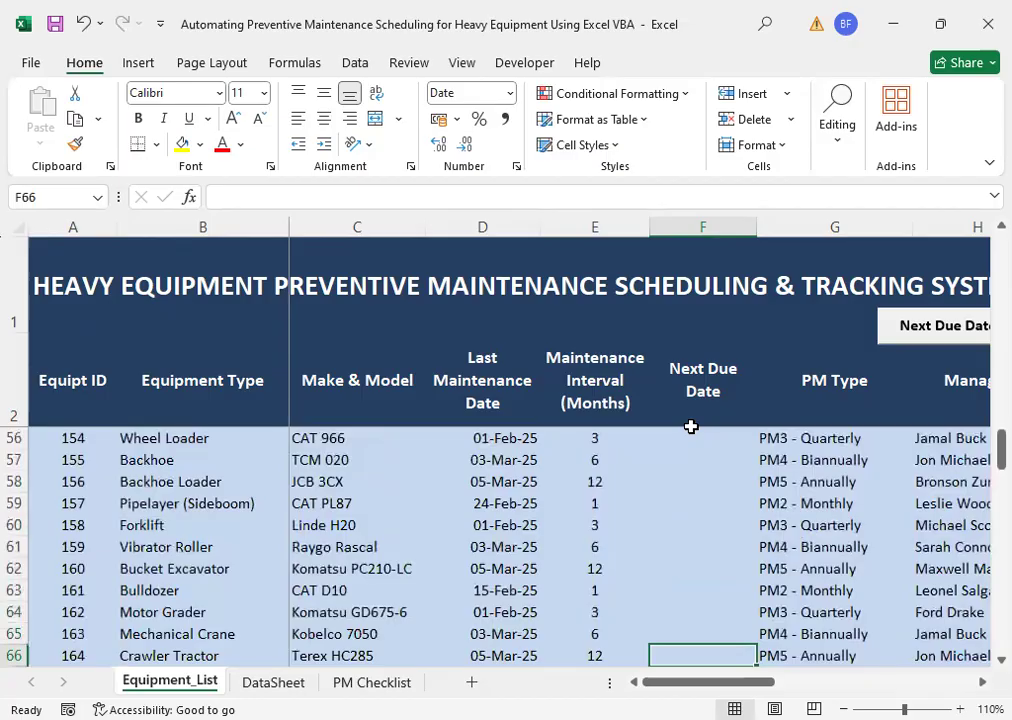
pyautogui.press('Down')
pyautogui.press('Down')
pyautogui.press('Down')
pyautogui.press('Down')
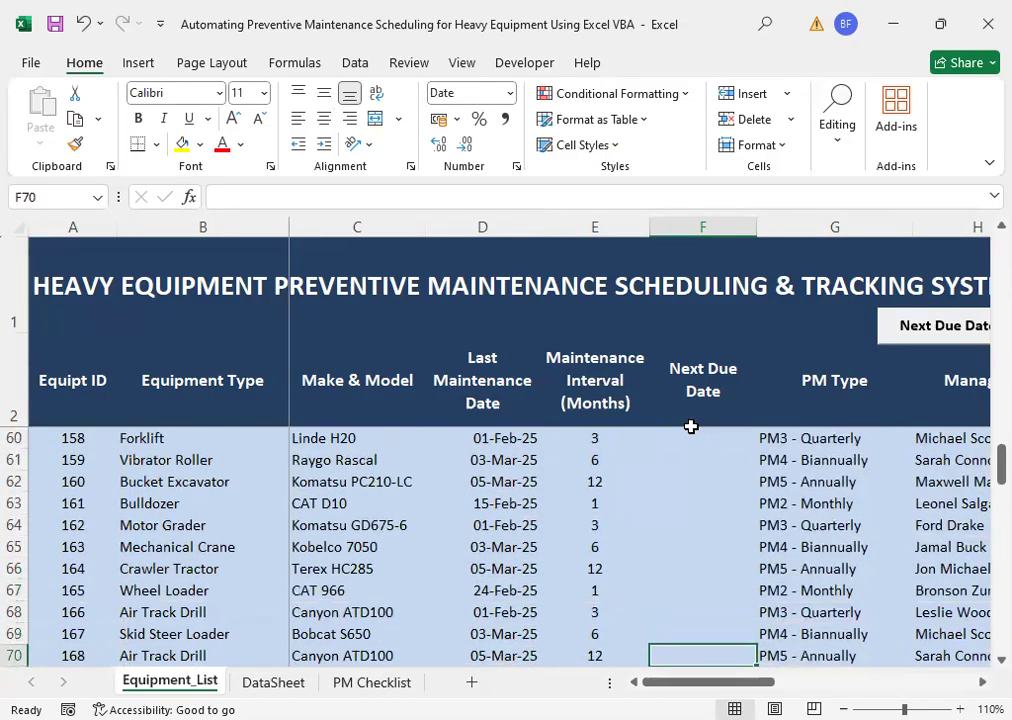
pyautogui.press('Down')
pyautogui.press('Down')
pyautogui.press('Down')
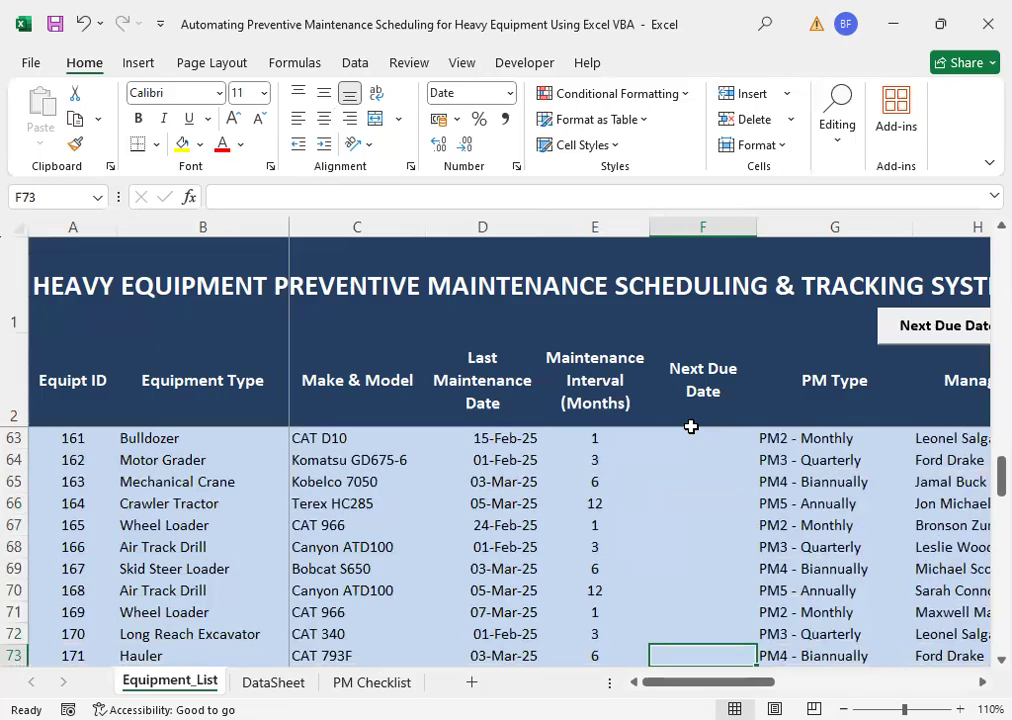
pyautogui.press('Down')
pyautogui.press('Down')
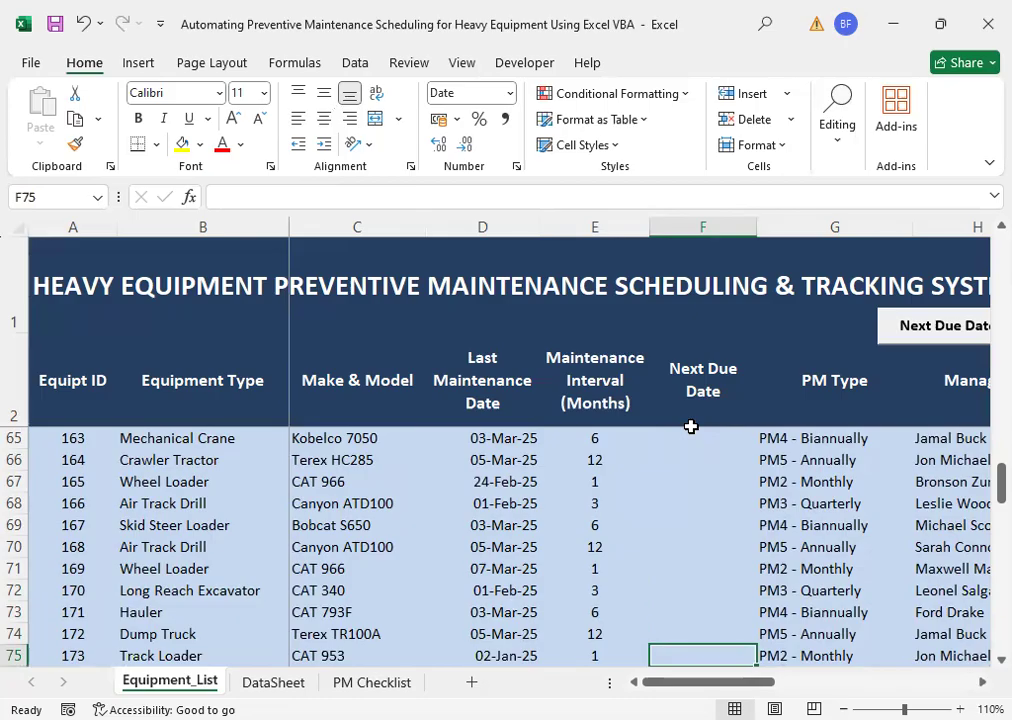
pyautogui.press('Down')
pyautogui.press('Down')
pyautogui.press('Down')
pyautogui.press('Down')
pyautogui.press('Down')
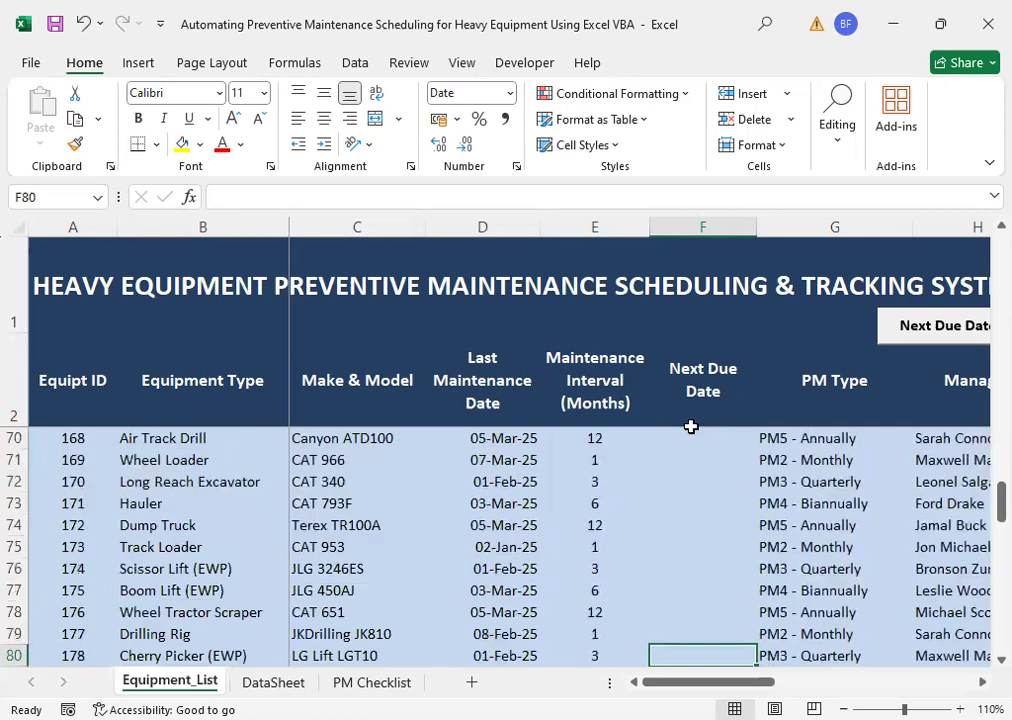
pyautogui.press('Down')
pyautogui.press('Down')
pyautogui.press('Down')
pyautogui.press('Down')
pyautogui.press('Down')
pyautogui.press('Down')
pyautogui.press('Down')
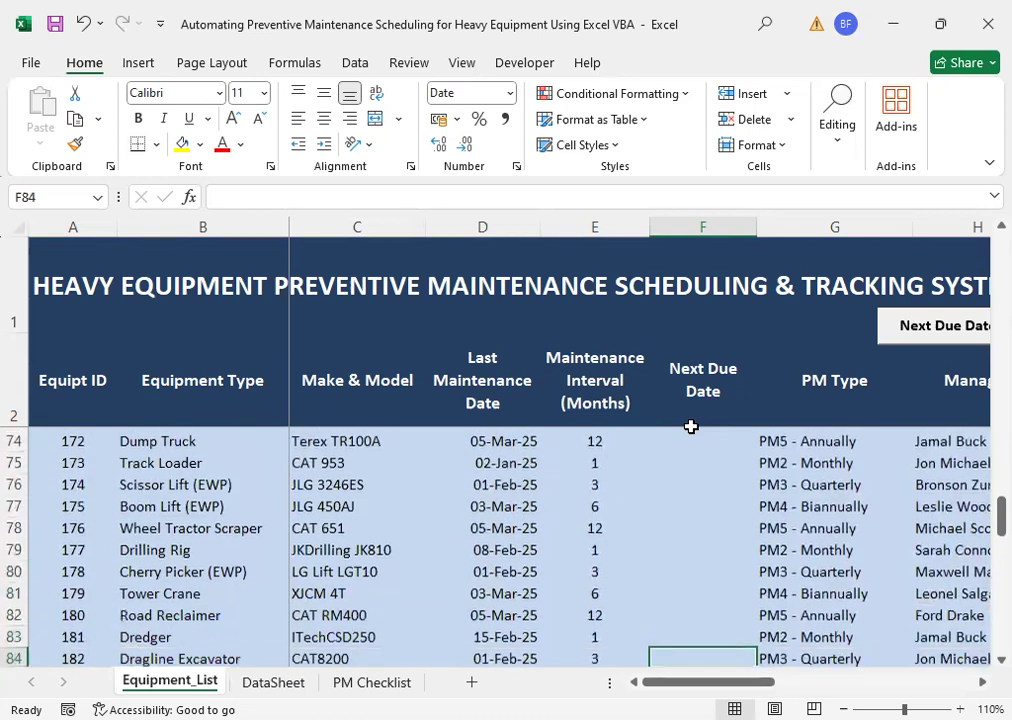
pyautogui.press('Down')
pyautogui.press('Down')
pyautogui.press('Down')
pyautogui.press('Down')
pyautogui.press('Down')
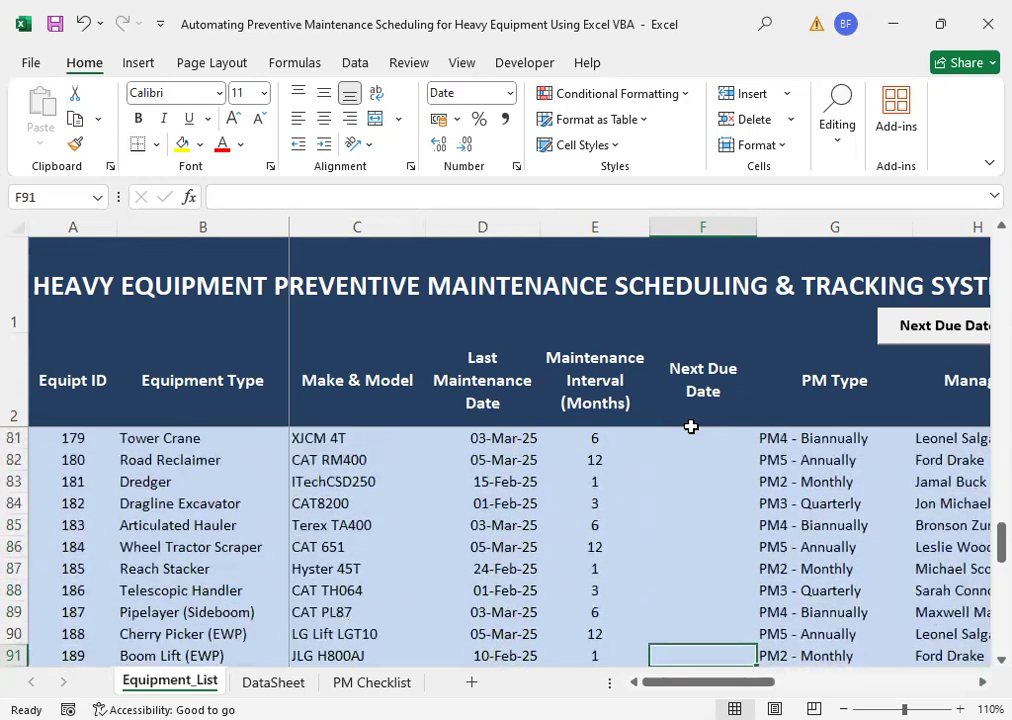
pyautogui.press('Down')
pyautogui.press('Down')
pyautogui.press('Down')
pyautogui.press('Down')
pyautogui.press('Down')
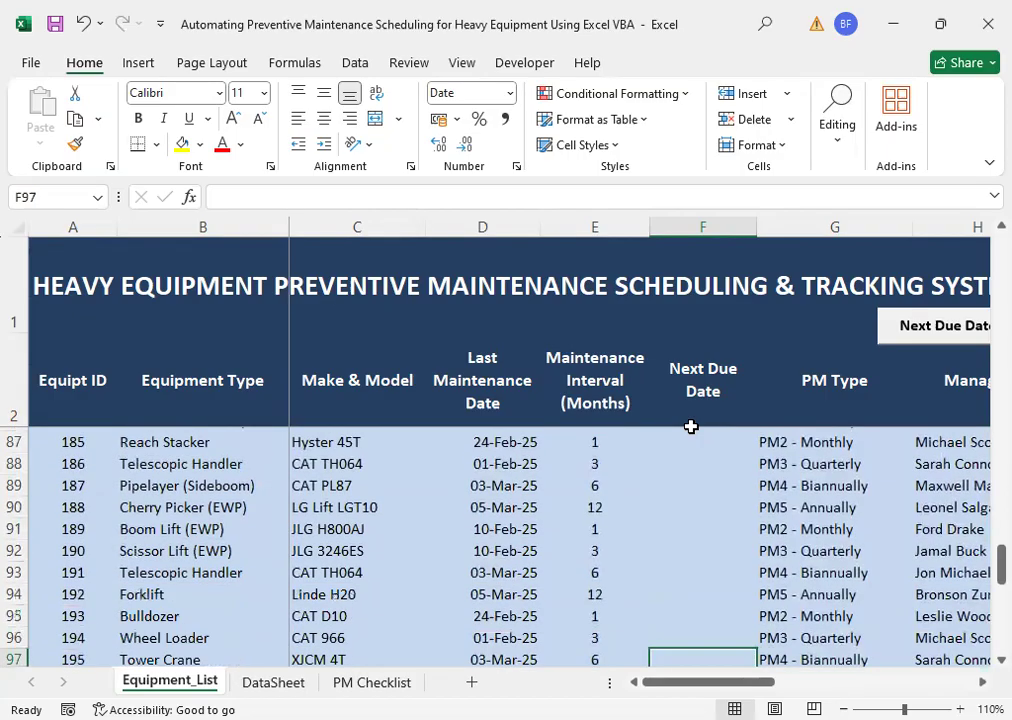
pyautogui.press('Down')
pyautogui.press('Down')
pyautogui.press('Down')
# Step: Go back up through the Next Due Date column from row 100 to the dump truck in row 24
pyautogui.press('Up')
pyautogui.press('Up')
pyautogui.press('Up')
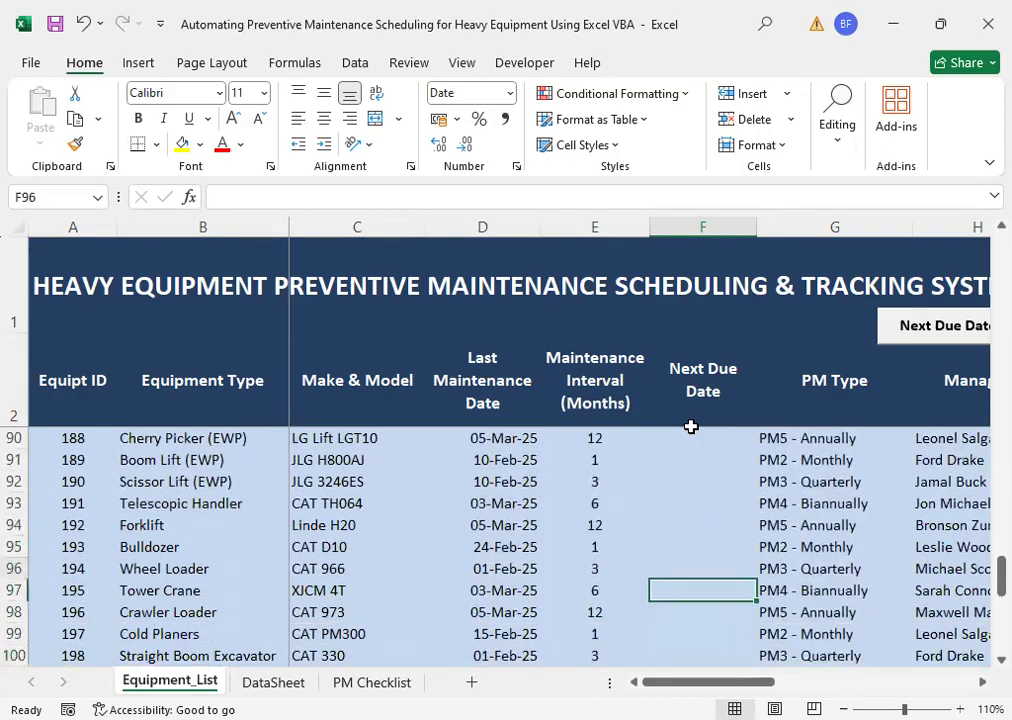
pyautogui.press('Up')
pyautogui.press('Up')
pyautogui.press('Up')
pyautogui.press('Up')
pyautogui.press('Up')
pyautogui.press('Up')
pyautogui.press('Up')
pyautogui.press('Up')
pyautogui.press('Up')
pyautogui.press('Up')
pyautogui.press('Up')
pyautogui.press('Up')
pyautogui.press('Up')
pyautogui.press('Up')
pyautogui.press('Up')
pyautogui.press('Up')
pyautogui.press('Up')
pyautogui.press('Up')
pyautogui.press('Up')
pyautogui.press('Up')
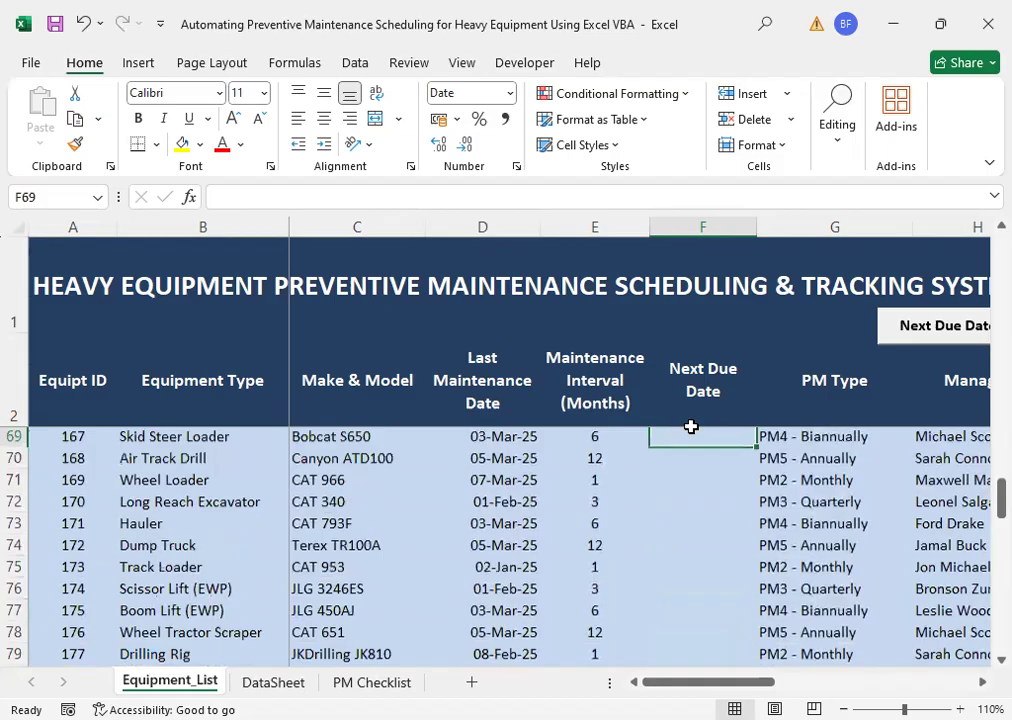
pyautogui.press('Down')
pyautogui.press('Up')
pyautogui.press('Up')
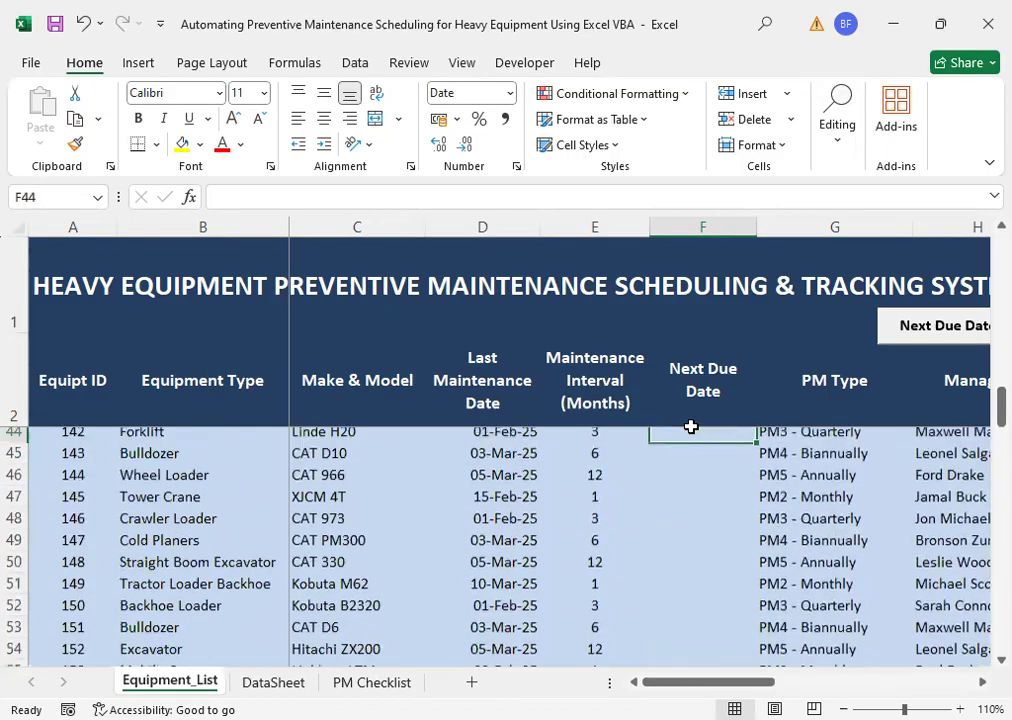
pyautogui.press('Up')
pyautogui.press('Up')
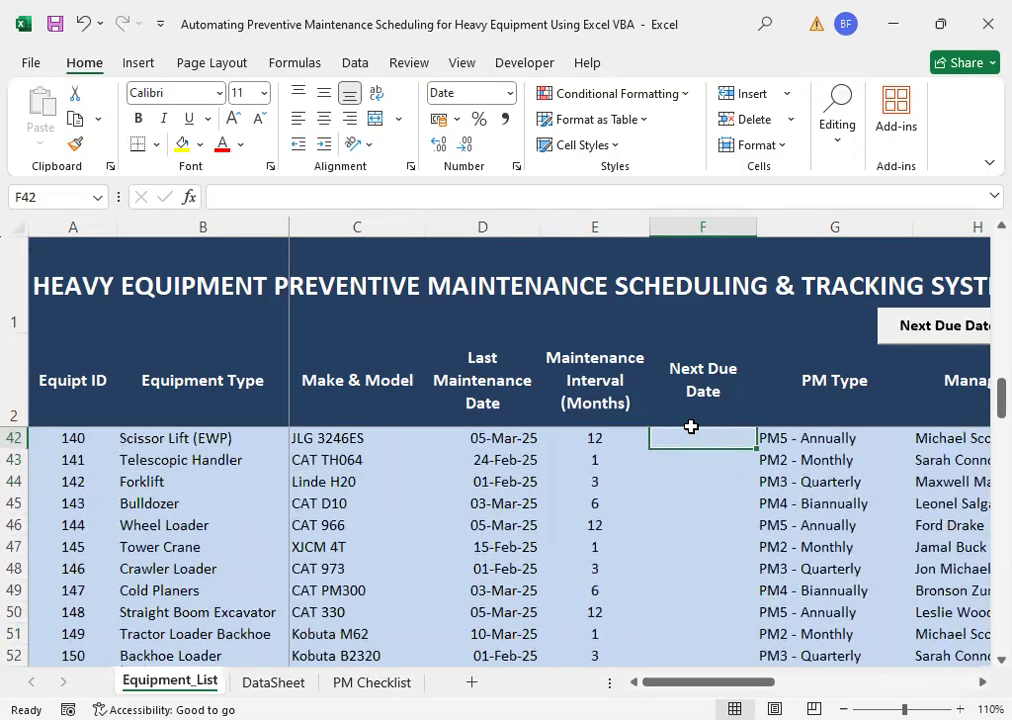
pyautogui.press('Up')
pyautogui.press('Up')
pyautogui.press('Up')
pyautogui.press('Up')
pyautogui.press('Up')
pyautogui.press('Up')
pyautogui.press('Up')
pyautogui.press('Up')
pyautogui.press('Up')
pyautogui.press('Up')
pyautogui.press('Up')
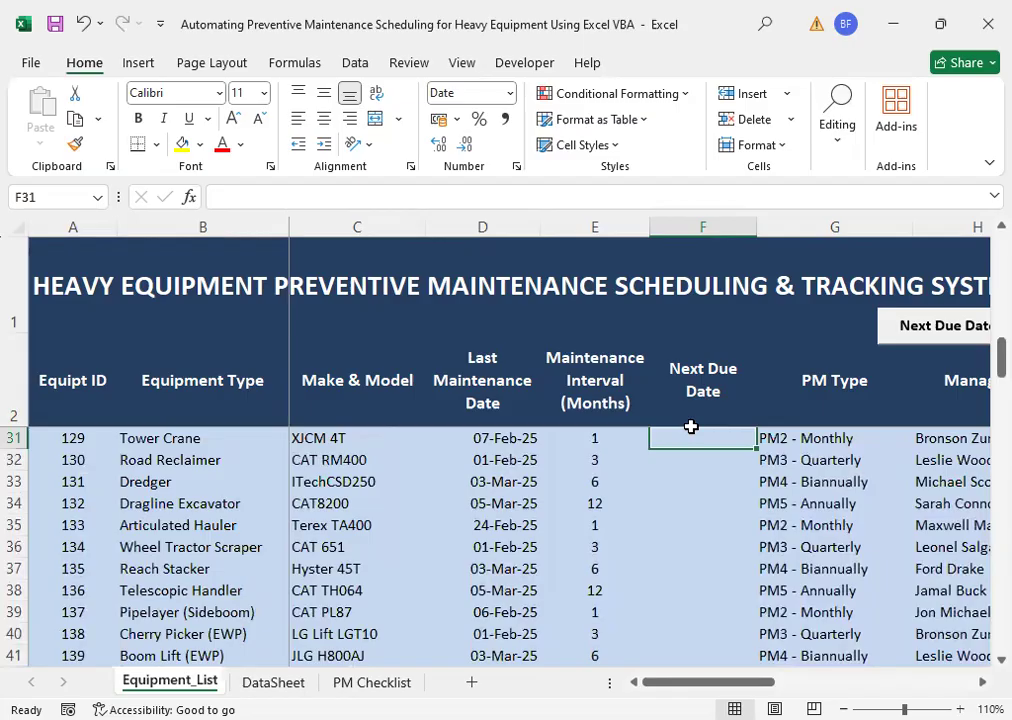
pyautogui.press('Up')
pyautogui.press('Up')
pyautogui.press('Up')
pyautogui.press('Up')
pyautogui.press('Up')
pyautogui.press('Up')
pyautogui.press('Up')
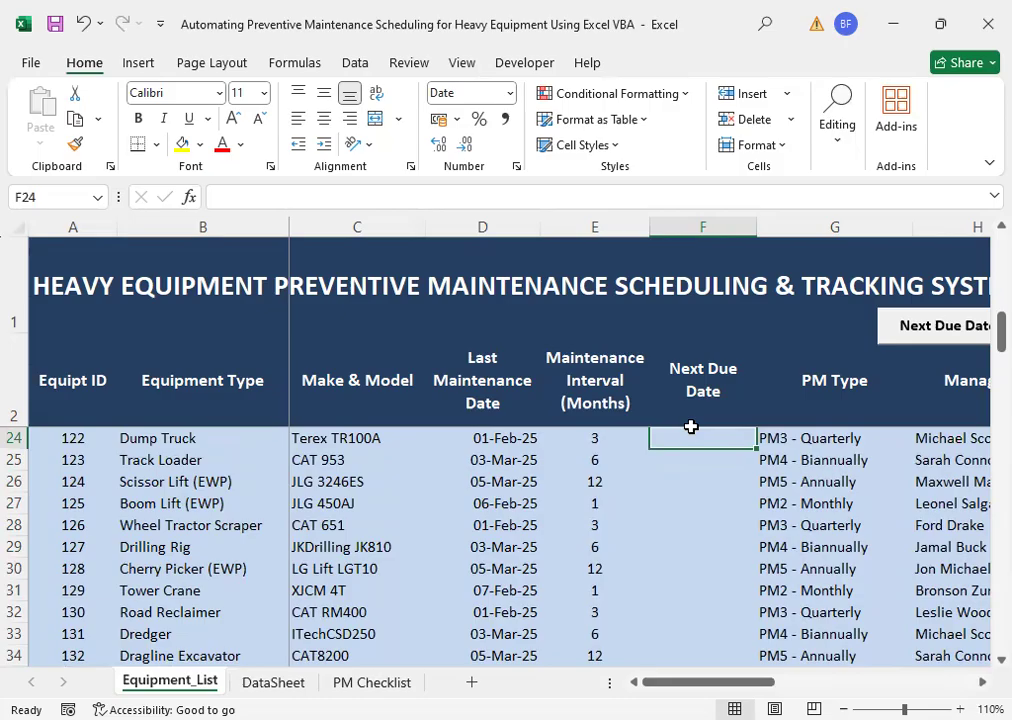
# Step: Calculate the next due dates for the whole equipment list with the sheet's Next Due Date macro and dismiss its completion message
pyautogui.press('Right')
pyautogui.press('Right')
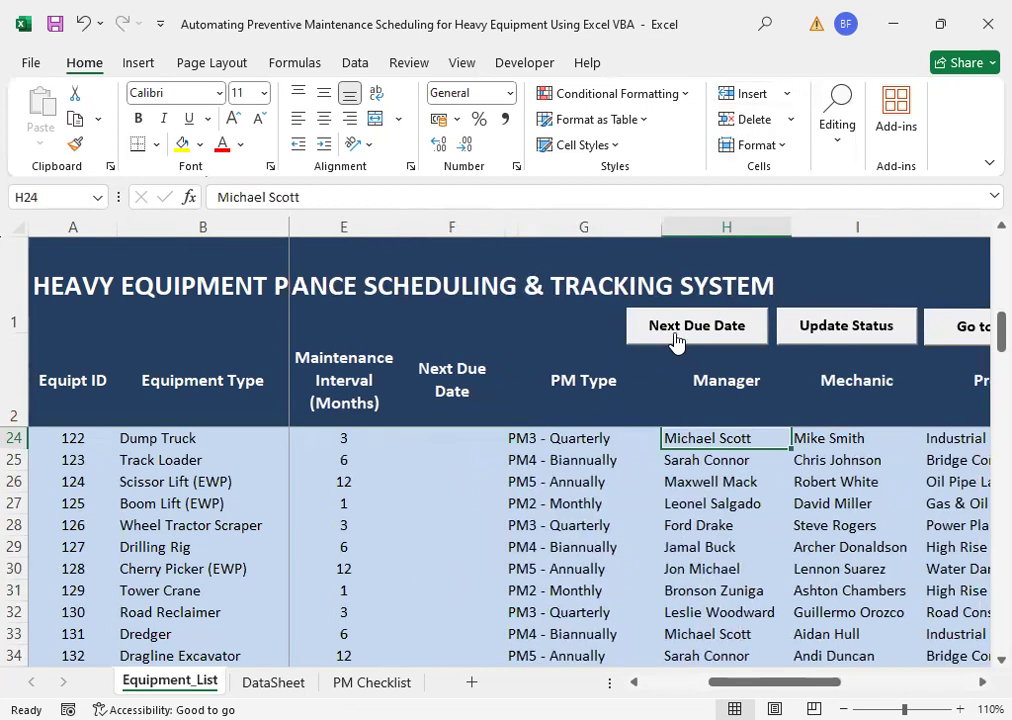
pyautogui.click(480, 438)
pyautogui.scroll(3, 489, 432)
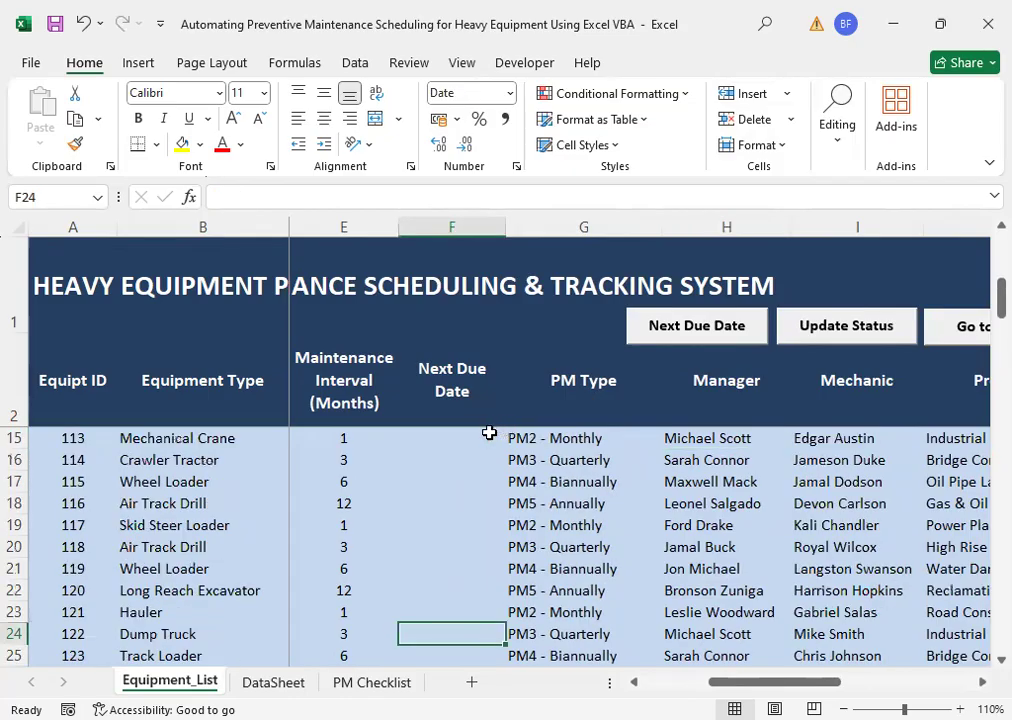
pyautogui.scroll(4, 489, 440)
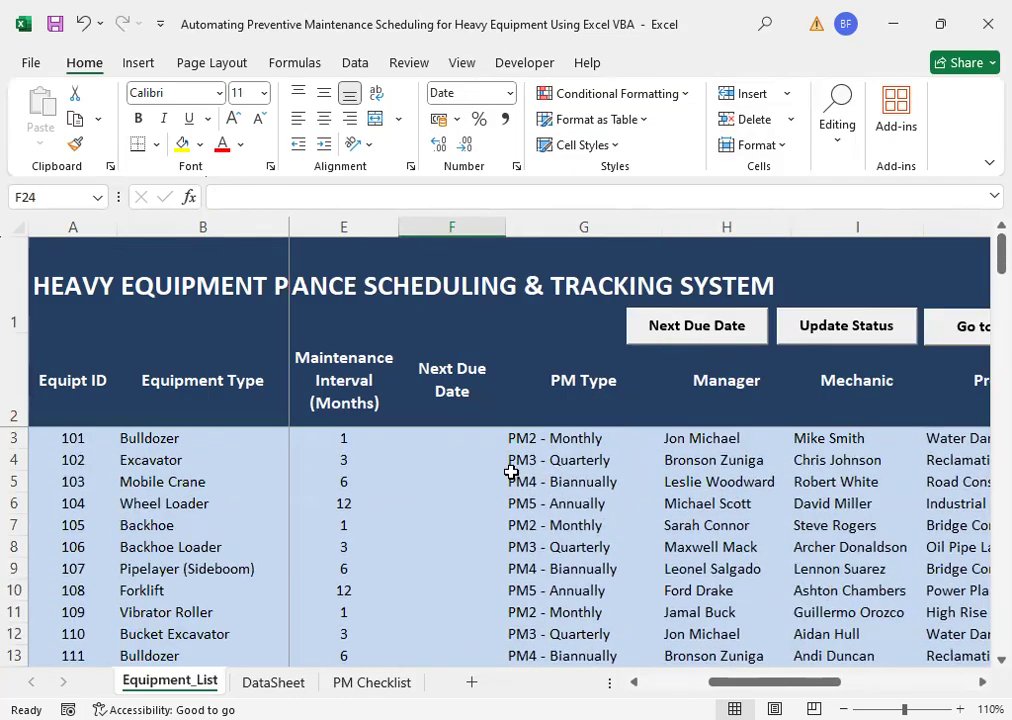
pyautogui.click(445, 436)
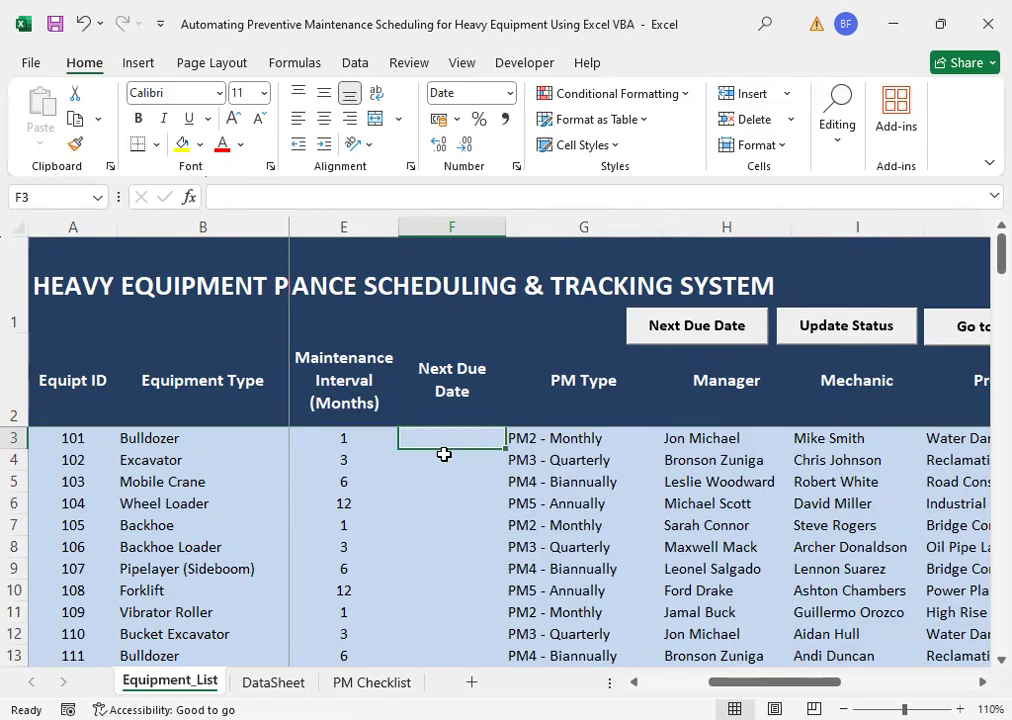
pyautogui.scroll(-5, 446, 476)
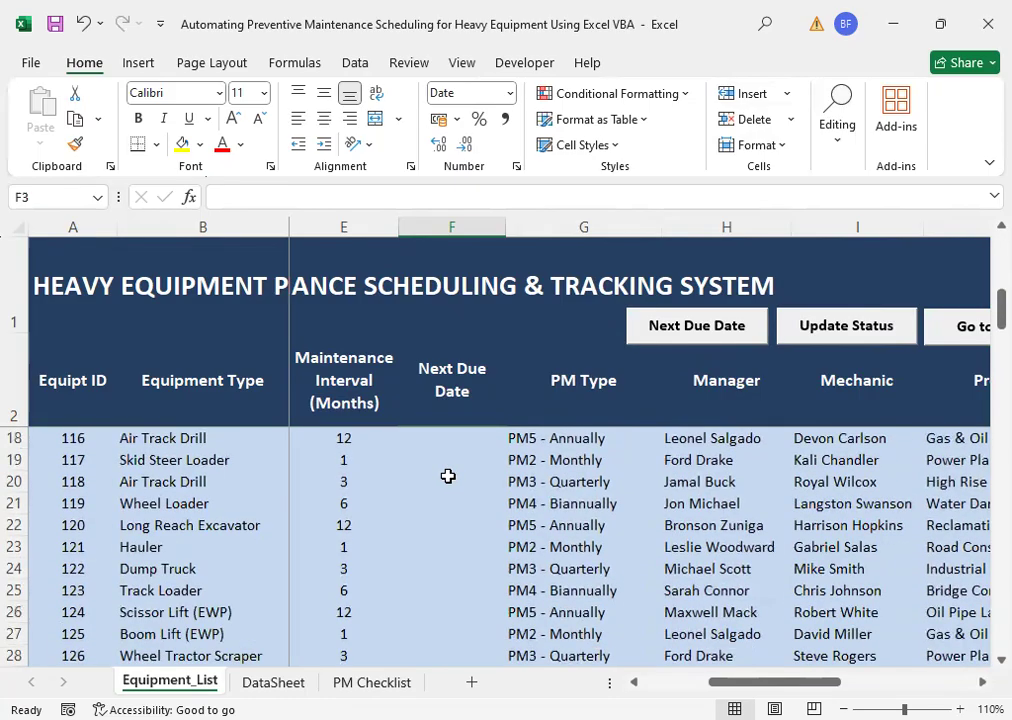
pyautogui.scroll(4, 449, 470)
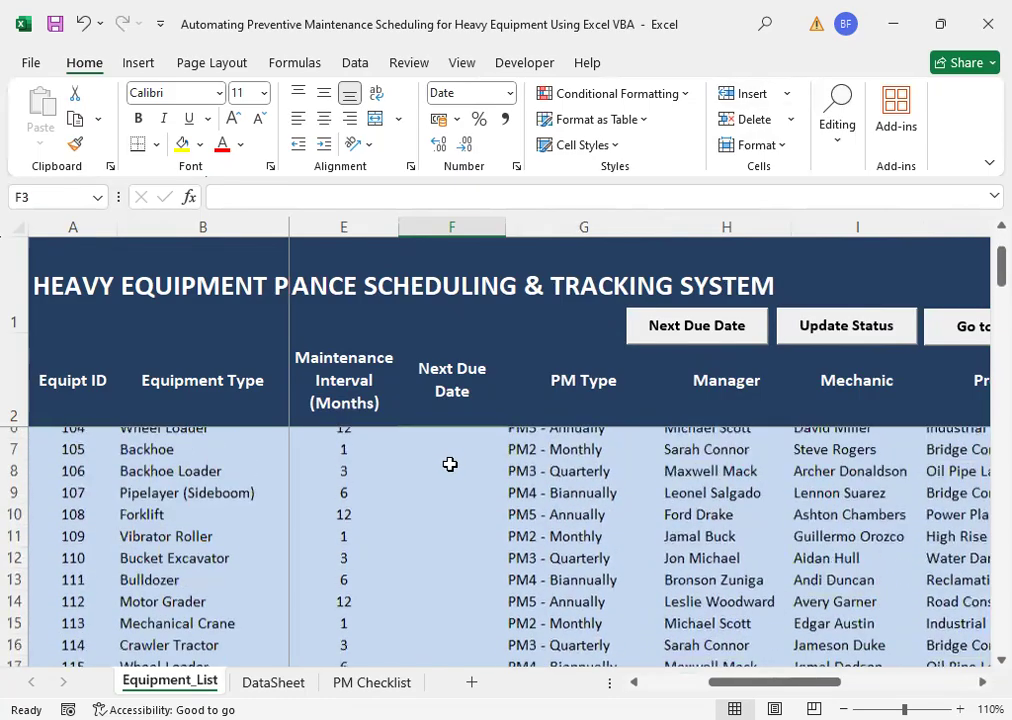
pyautogui.scroll(2, 450, 464)
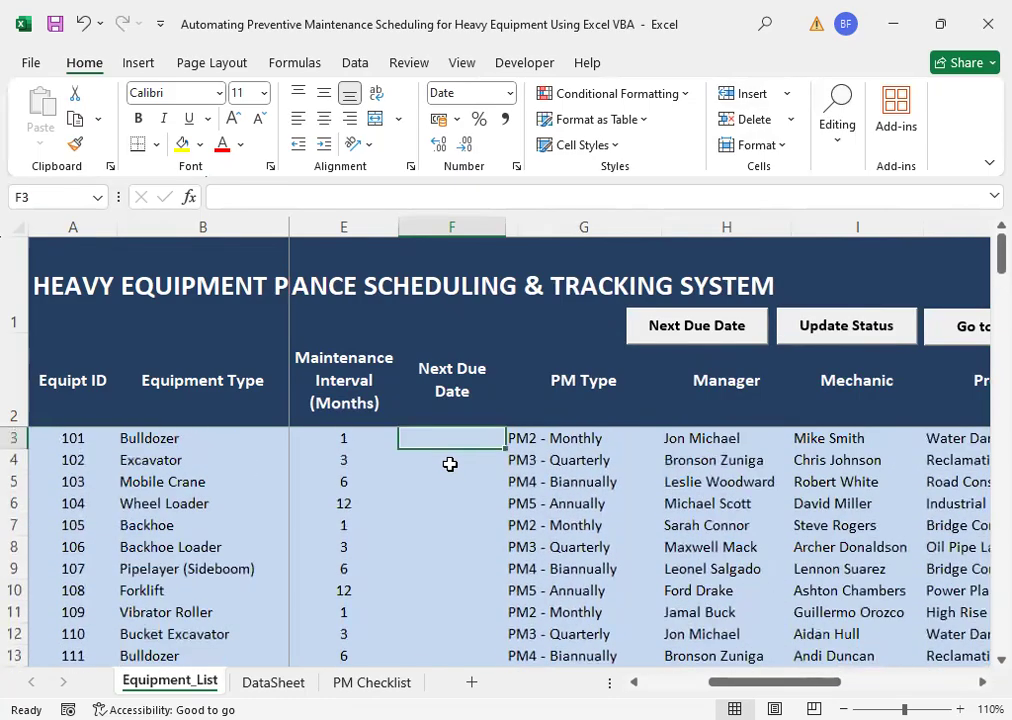
pyautogui.click(683, 330)
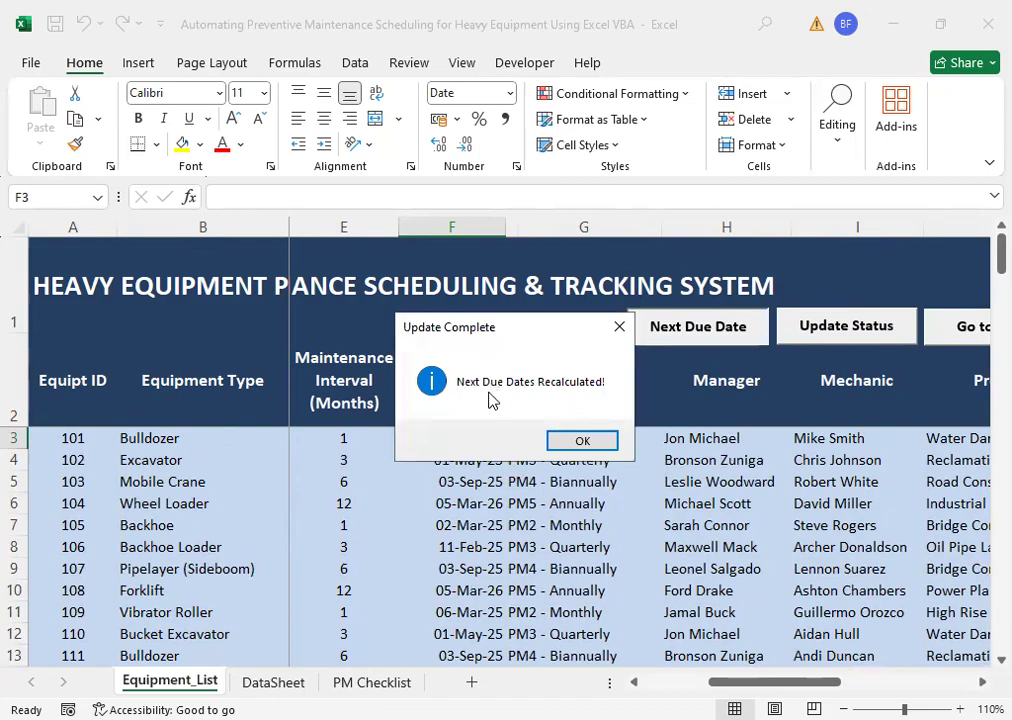
pyautogui.click(580, 442)
# Step: Examine the calculated Next Due Date entries for the first equipment rows, from F3 down to F8
pyautogui.click(485, 480)
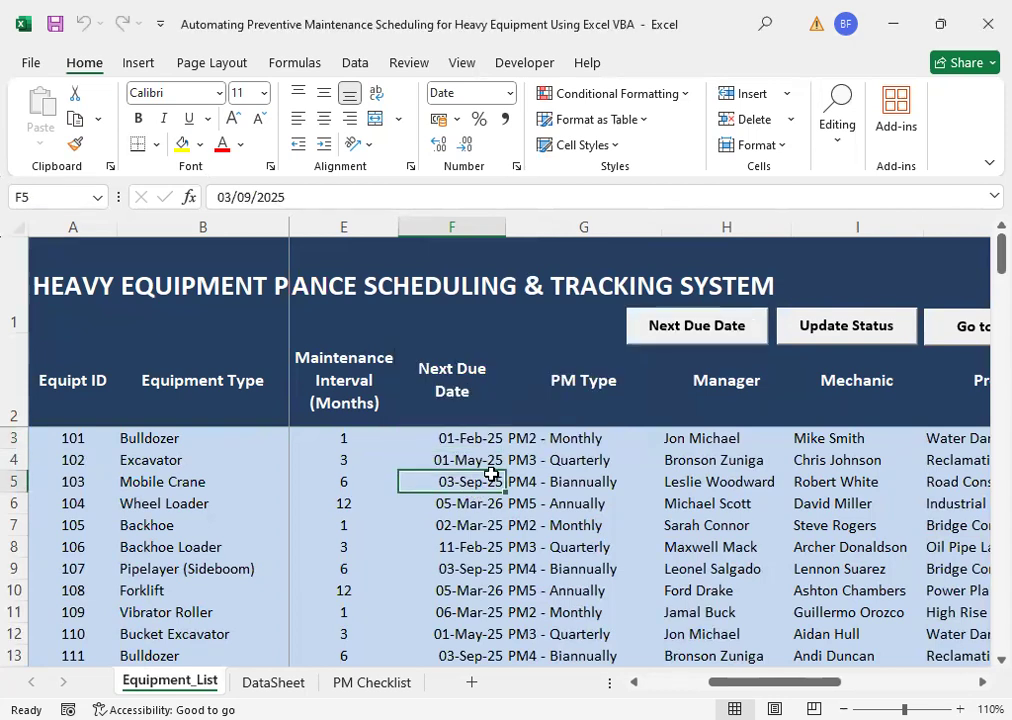
pyautogui.press('Up')
pyautogui.press('Up')
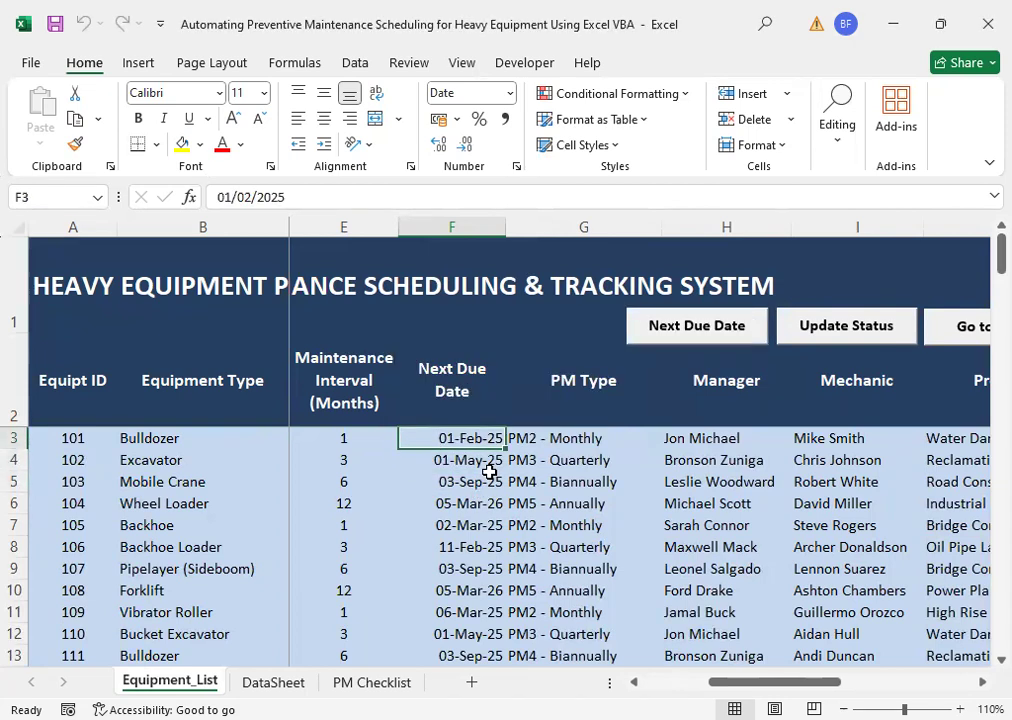
pyautogui.press('Down')
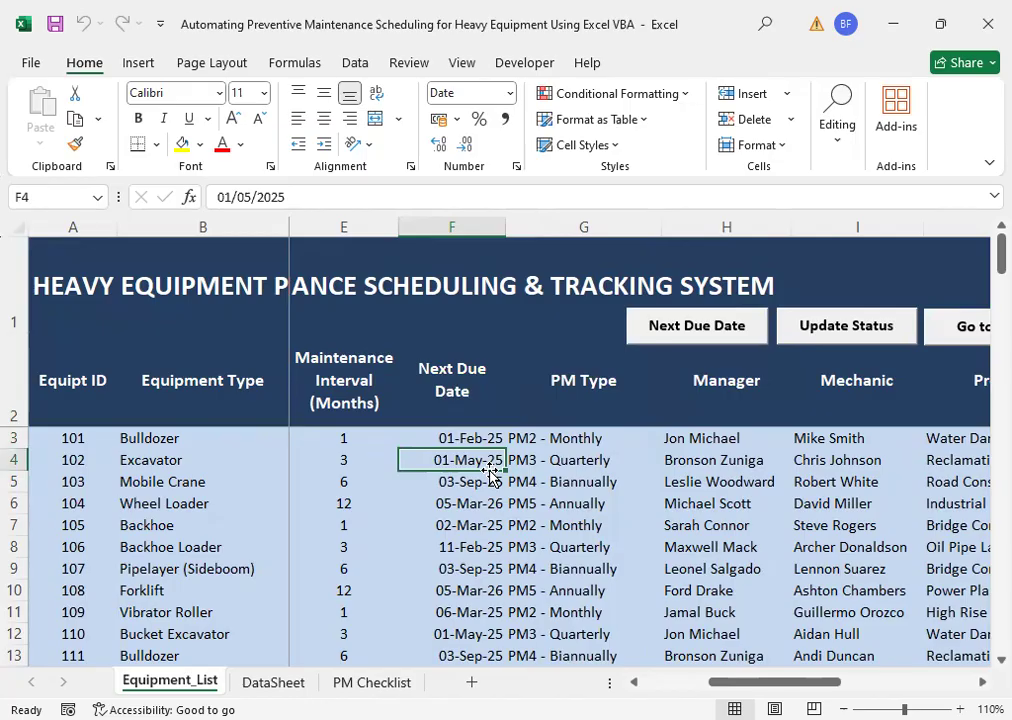
pyautogui.press('Up')
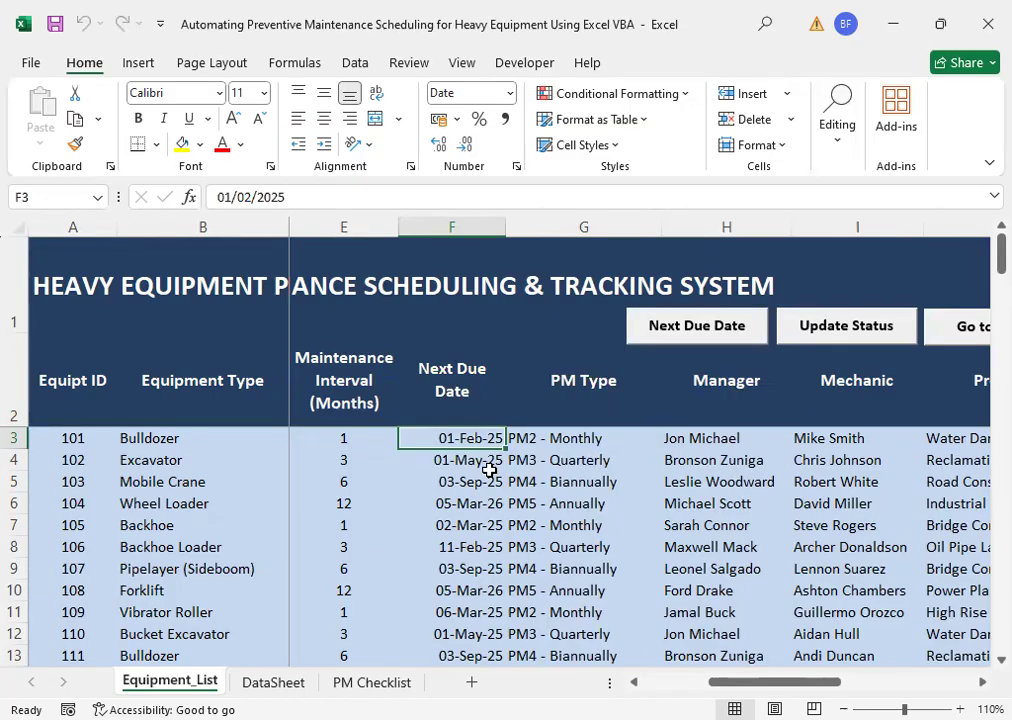
pyautogui.click(489, 467)
pyautogui.press('Down')
pyautogui.press('Down')
pyautogui.press('Down')
pyautogui.press('Down')
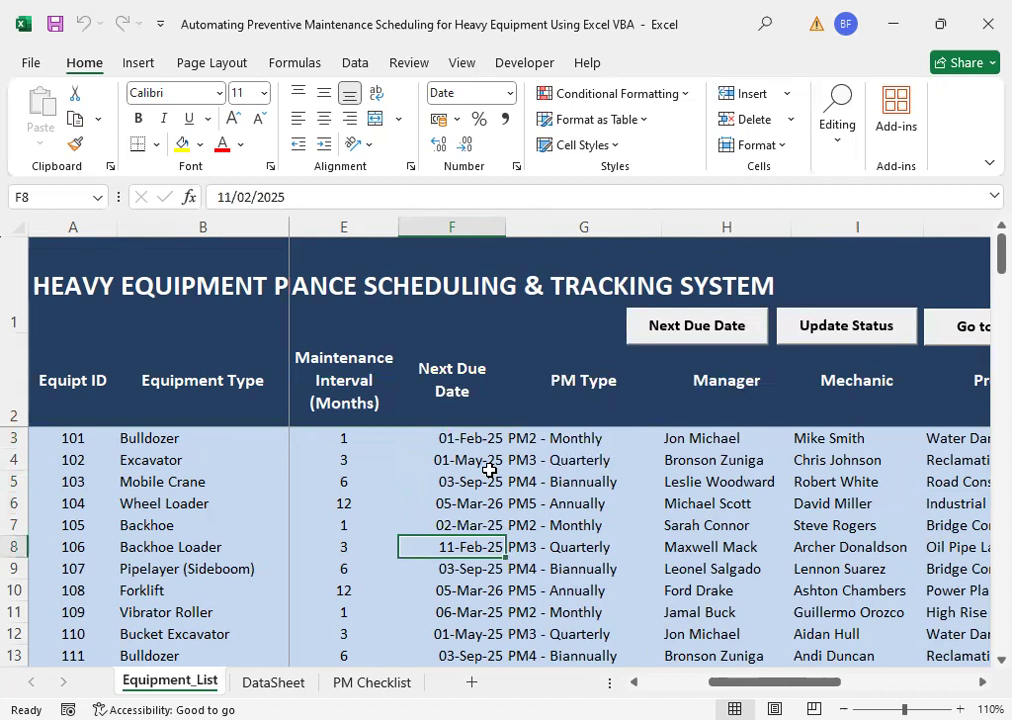
# Step: Return to the Next Due Date header in F2 and examine the due dates of the bulldozer, excavator and mobile crane below it
pyautogui.press('Up')
pyautogui.press('Up')
pyautogui.press('Up')
pyautogui.press('Up')
pyautogui.press('Up')
pyautogui.press('Up')
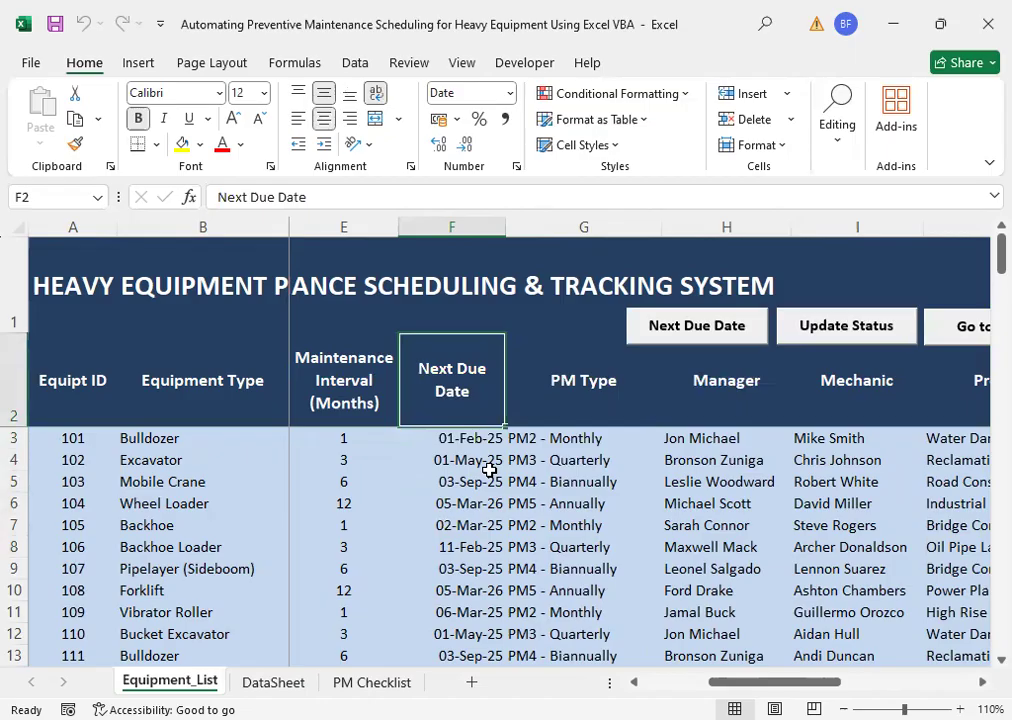
pyautogui.press('Down')
pyautogui.press('Down')
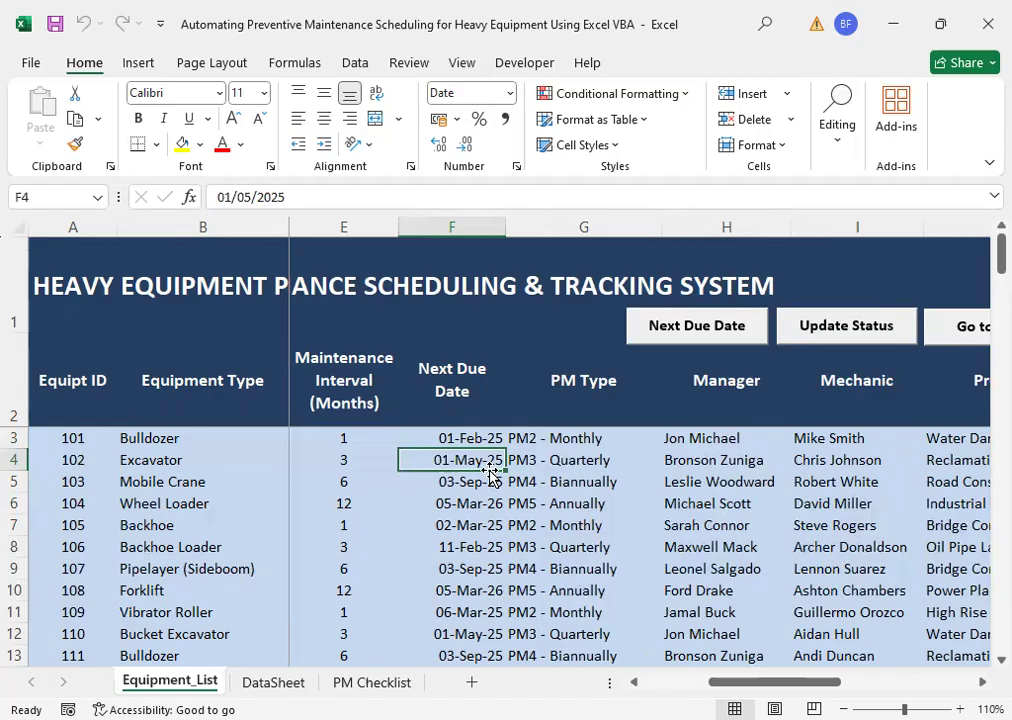
pyautogui.press('Up')
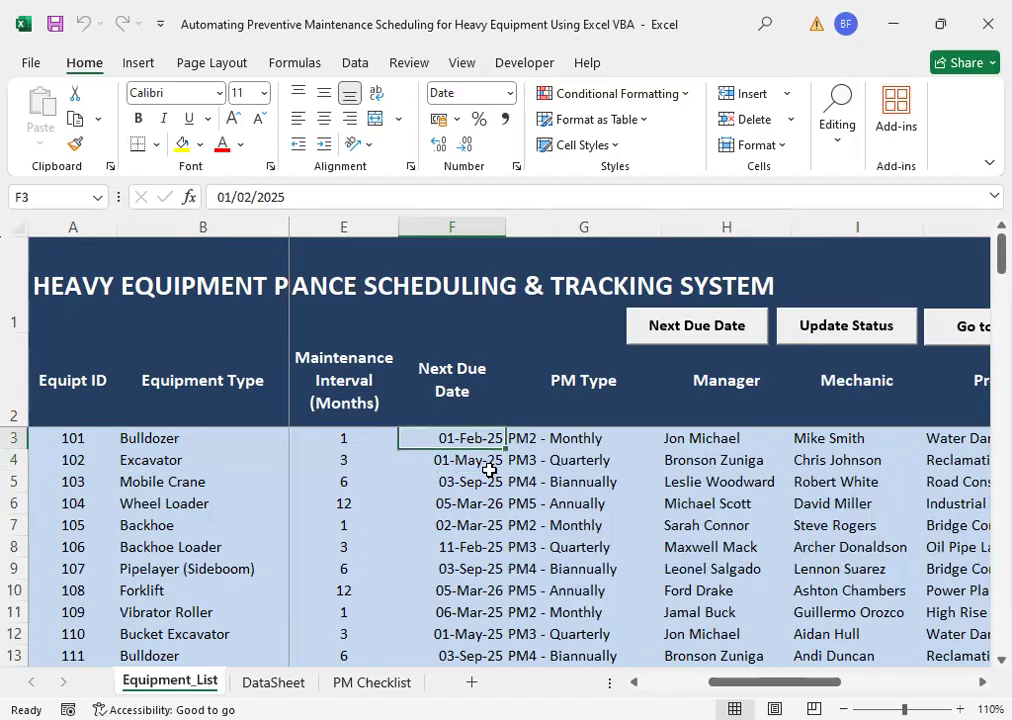
pyautogui.press('Down')
pyautogui.press('Down')
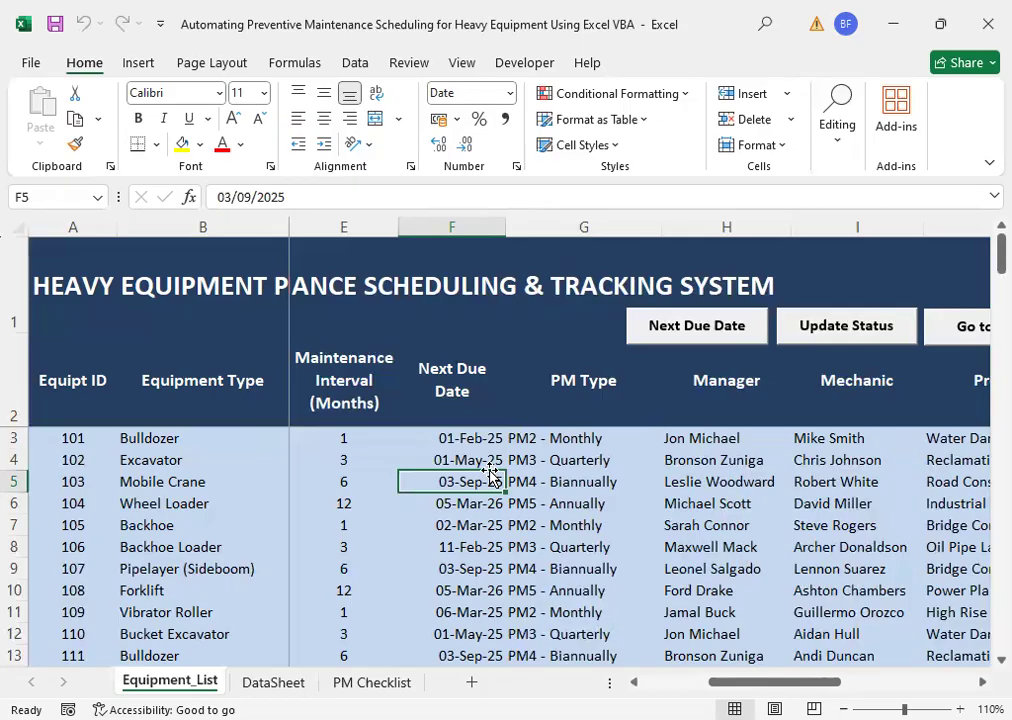
pyautogui.click(489, 467)
pyautogui.press('Up')
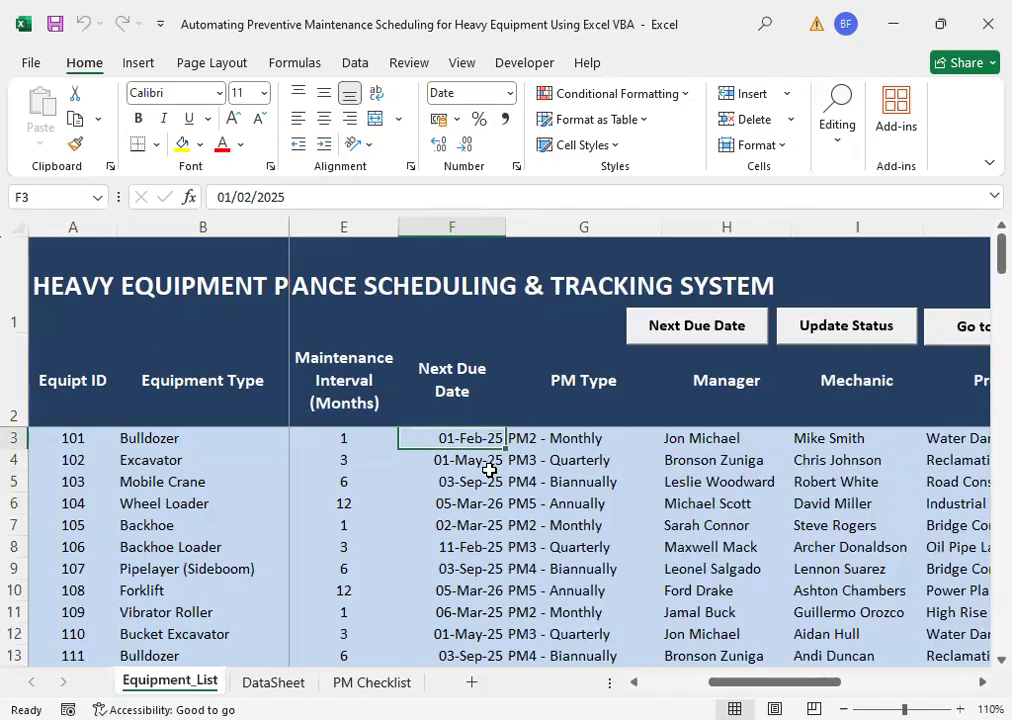
pyautogui.click(490, 470)
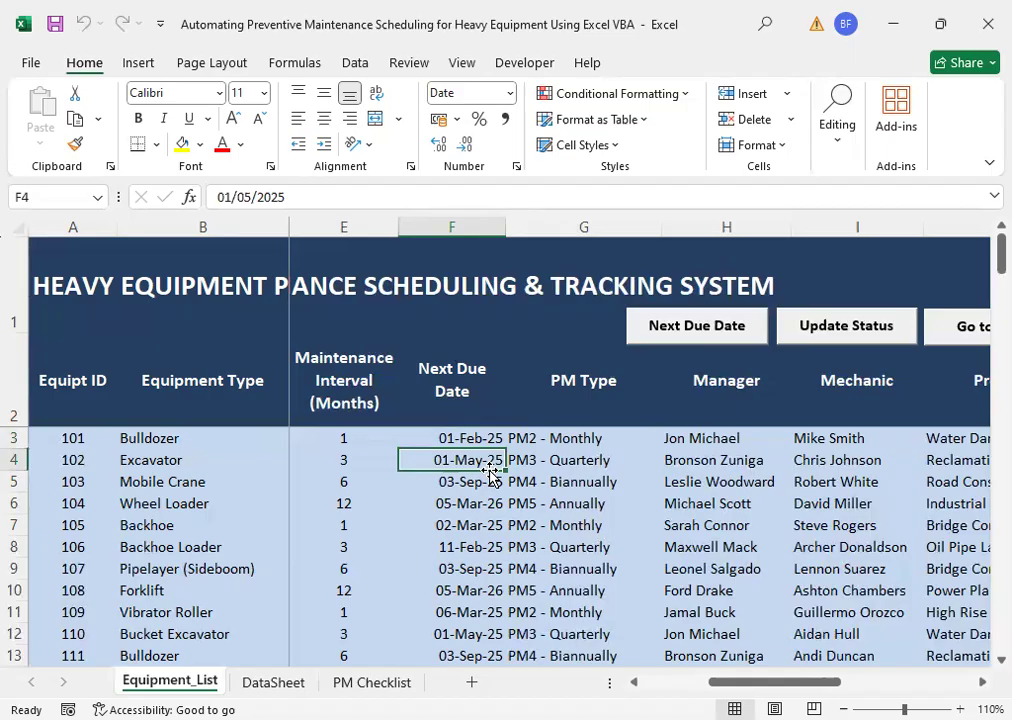
# Step: Examine the Next Due Date entries from the excavator in row 4 down to the wheel tractor scraper in row 28
pyautogui.press('Down')
pyautogui.press('Down')
pyautogui.press('Down')
pyautogui.press('Down')
pyautogui.press('Down')
pyautogui.press('Down')
pyautogui.press('Down')
pyautogui.press('Down')
pyautogui.press('Down')
pyautogui.press('Down')
pyautogui.press('Down')
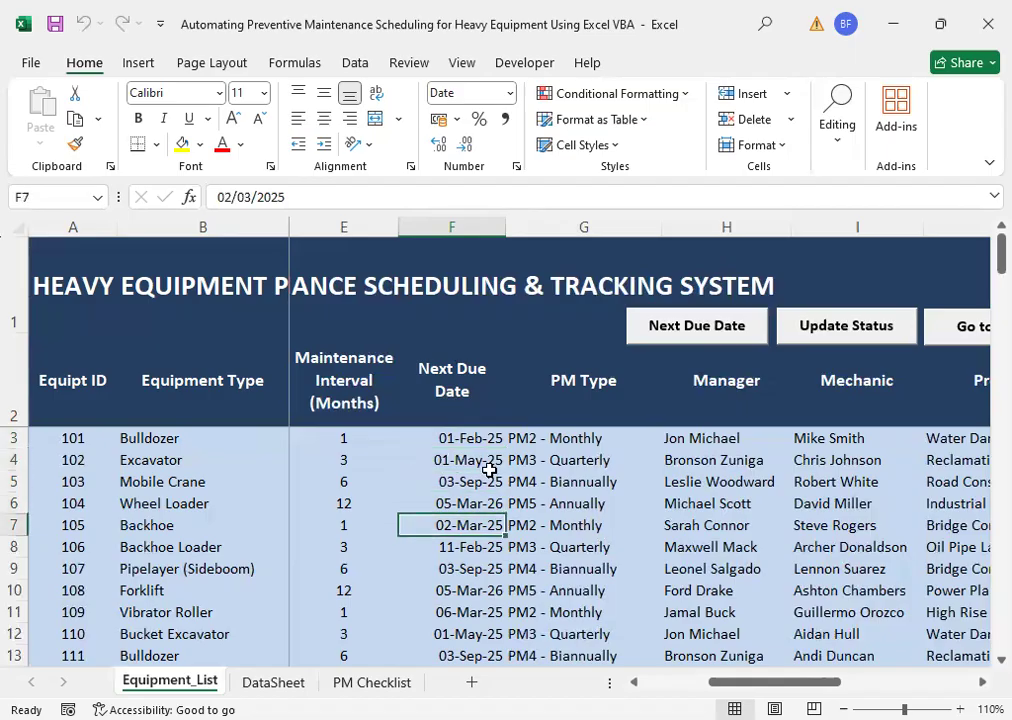
pyautogui.press('Down')
pyautogui.press('Down')
pyautogui.press('Down')
pyautogui.press('Down')
pyautogui.press('Down')
pyautogui.press('Down')
pyautogui.press('Down')
pyautogui.press('Down')
pyautogui.press('Down')
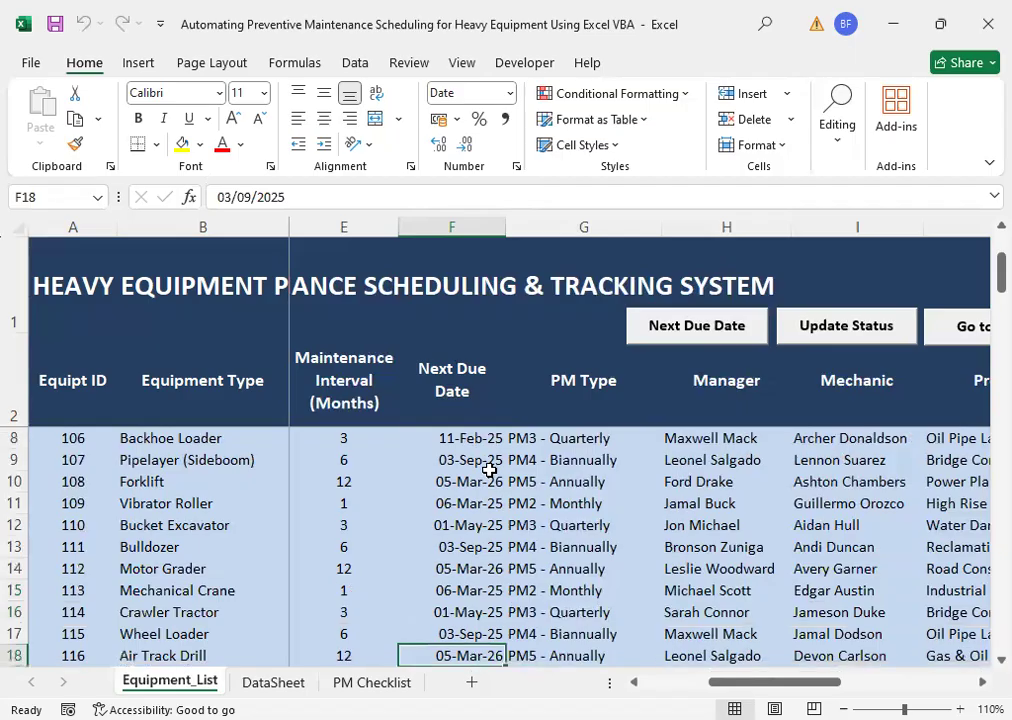
pyautogui.press('Down')
pyautogui.press('Down')
pyautogui.press('Down')
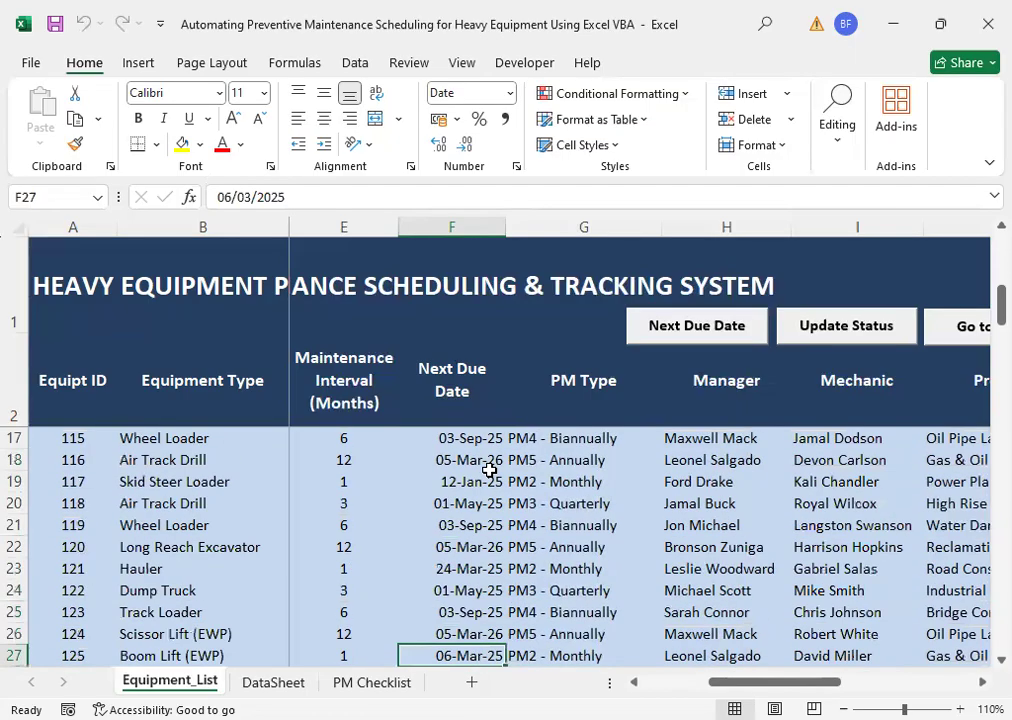
pyautogui.press('Down')
# Step: Go back up through the Next Due Date column from row 28 to the pipelayer in row 9
pyautogui.press('Up')
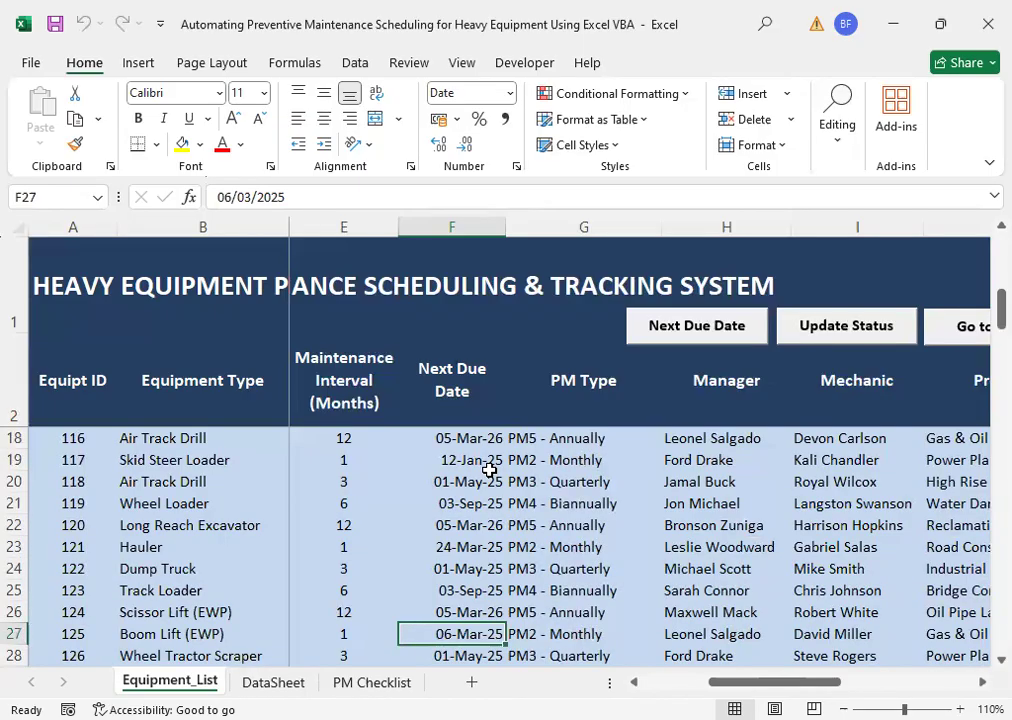
pyautogui.press('Up')
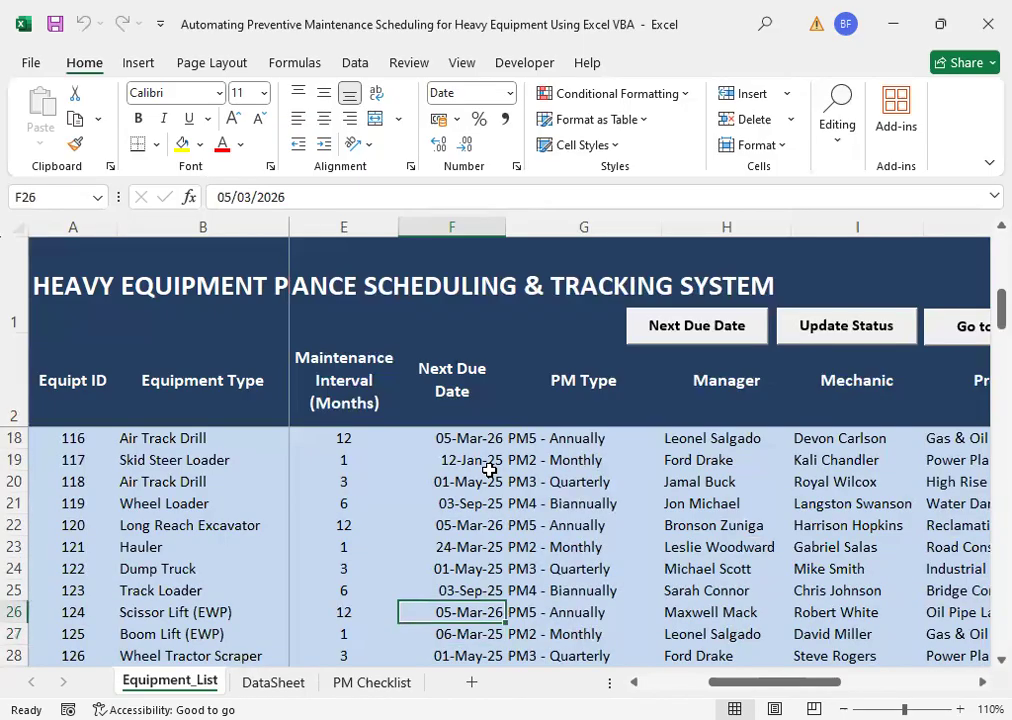
pyautogui.press('Up')
pyautogui.press('Up')
pyautogui.press('Up')
pyautogui.press('Up')
pyautogui.press('Up')
pyautogui.press('Up')
pyautogui.press('Up')
pyautogui.press('Up')
pyautogui.press('Up')
pyautogui.press('Up')
pyautogui.press('Up')
pyautogui.press('Up')
pyautogui.press('Up')
pyautogui.press('Up')
pyautogui.press('Up')
pyautogui.press('Up')
pyautogui.press('Up')
pyautogui.press('Up')
pyautogui.press('Down')
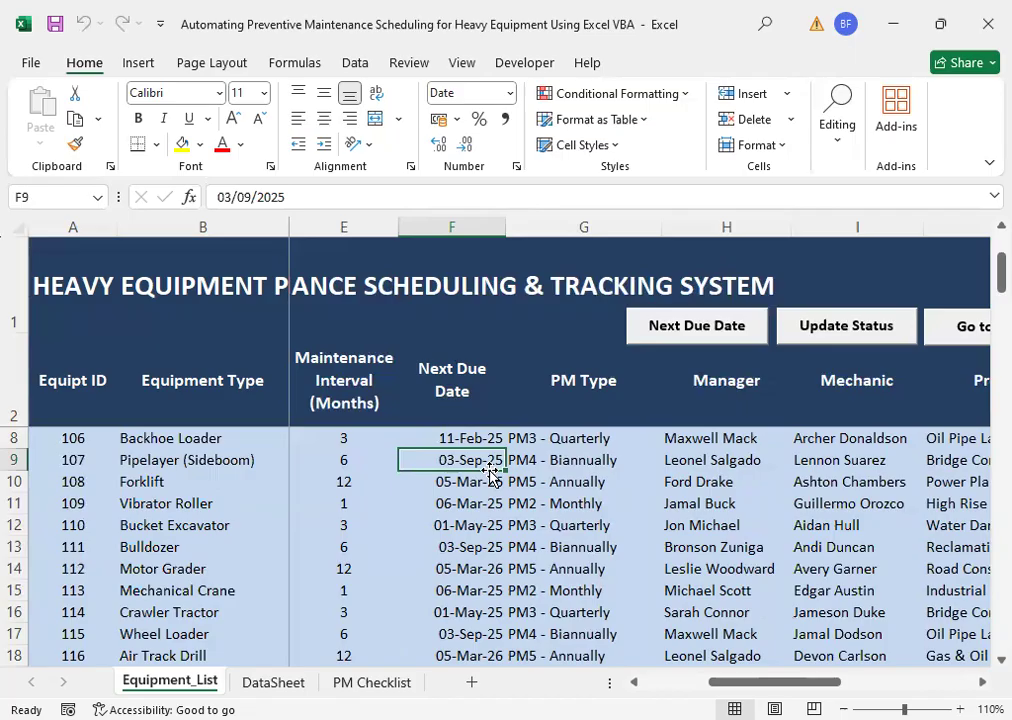
# Step: Go across to the empty Status column and fill it for the equipment list with the sheet's Update Status macro
pyautogui.press('Right')
pyautogui.press('Right')
pyautogui.press('Right')
pyautogui.press('Right')
pyautogui.press('Right')
pyautogui.press('Right')
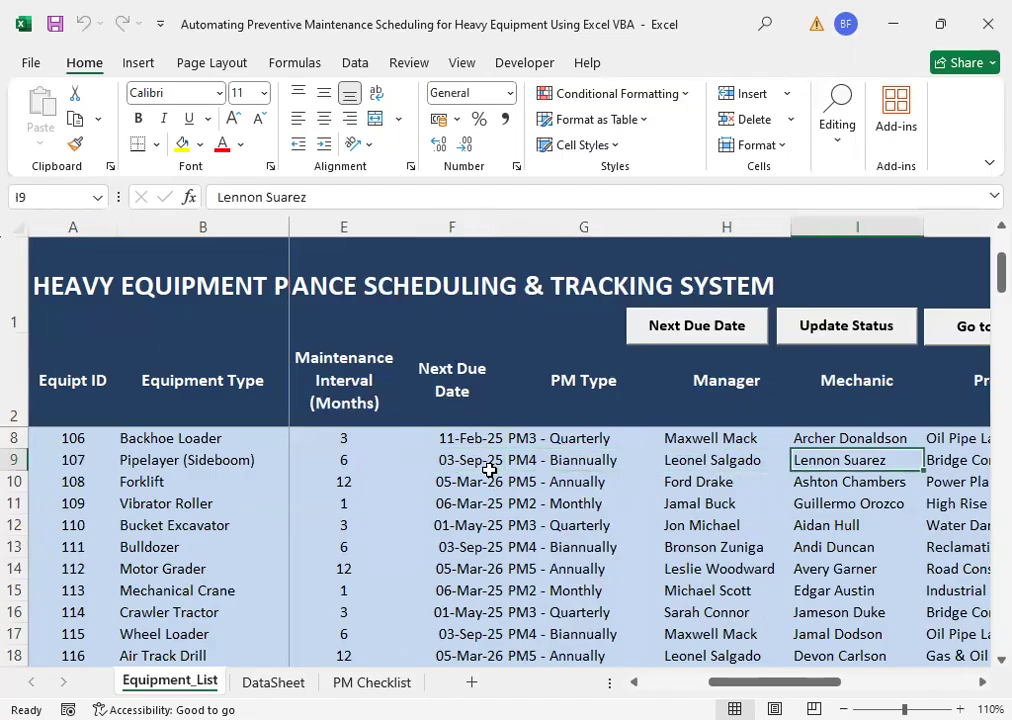
pyautogui.press('Left')
pyautogui.press('Left')
pyautogui.press('Up')
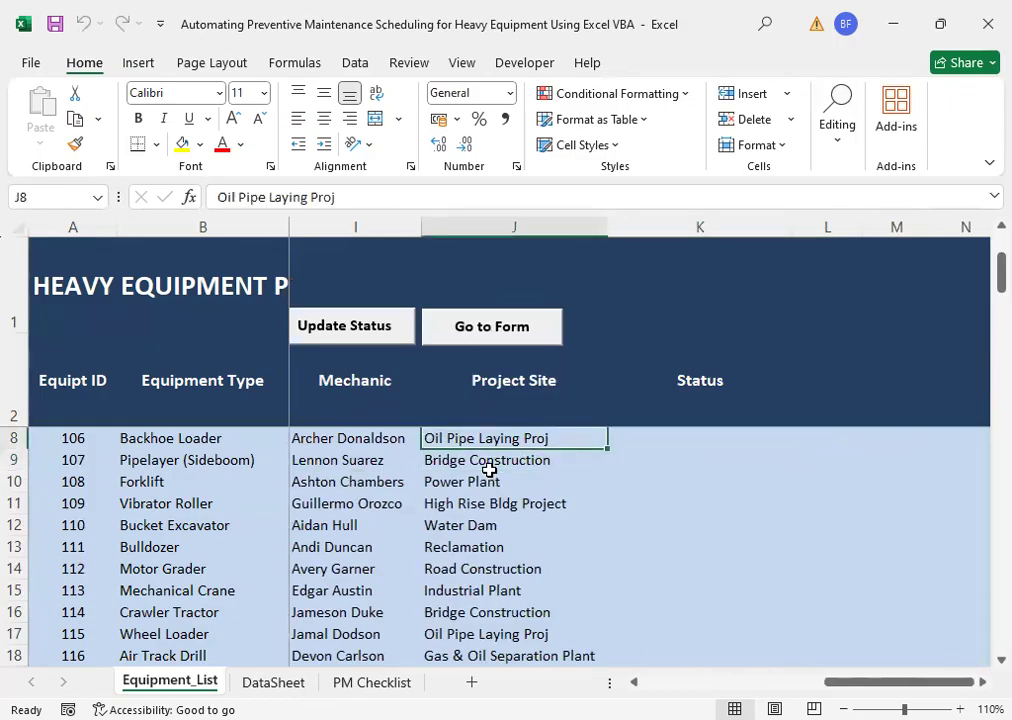
pyautogui.press('Right')
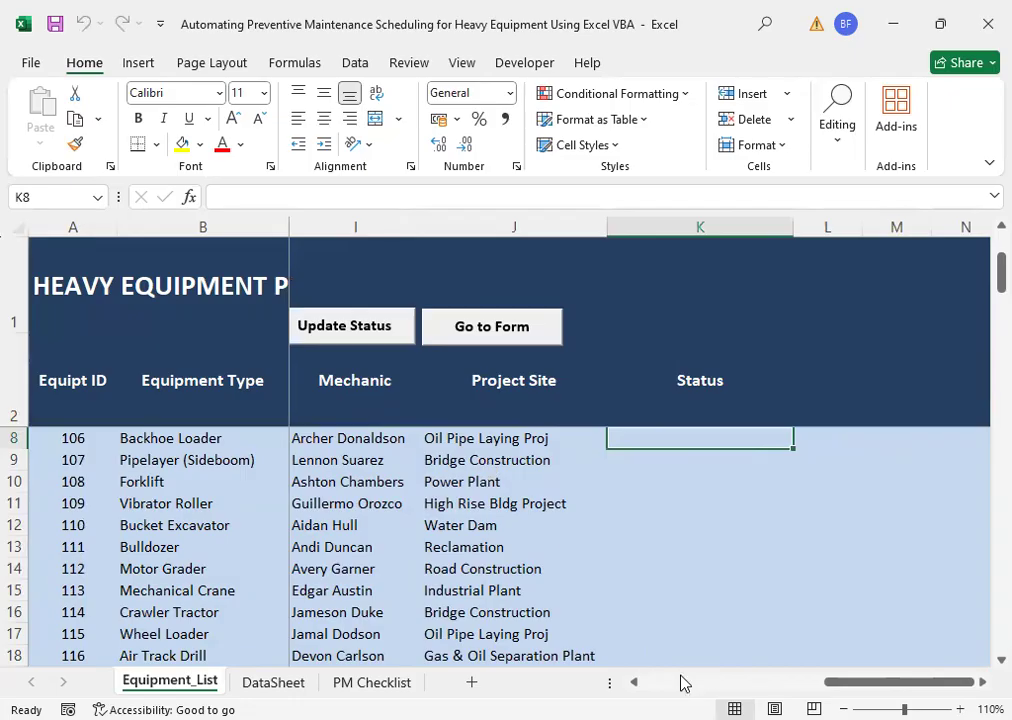
pyautogui.hscroll(-1, 556, 461)
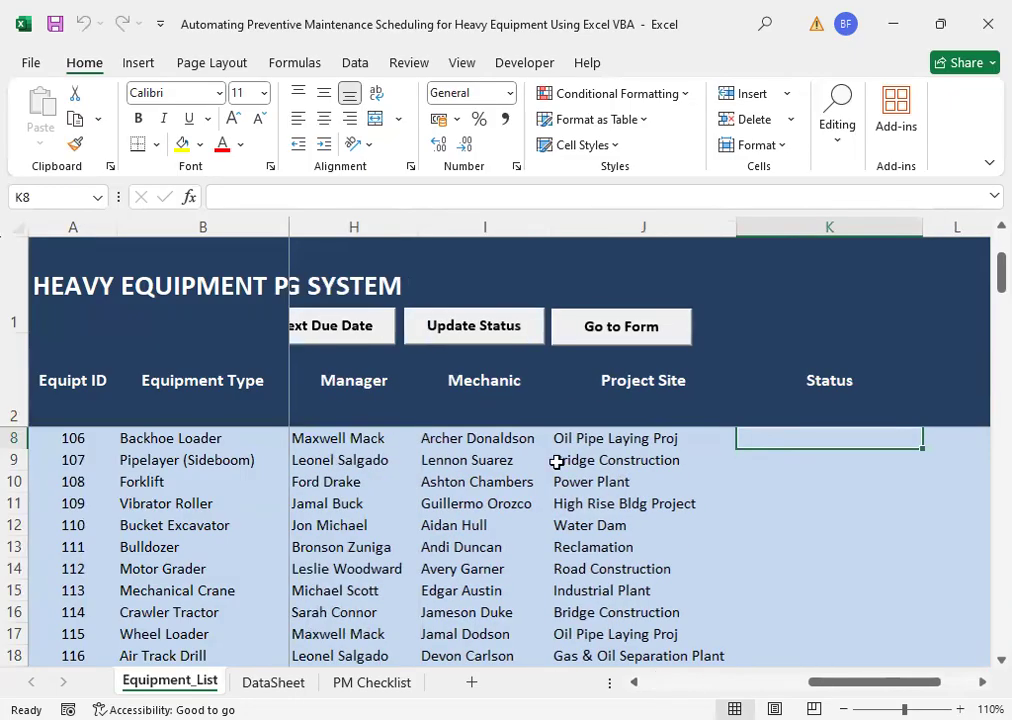
pyautogui.click(468, 330)
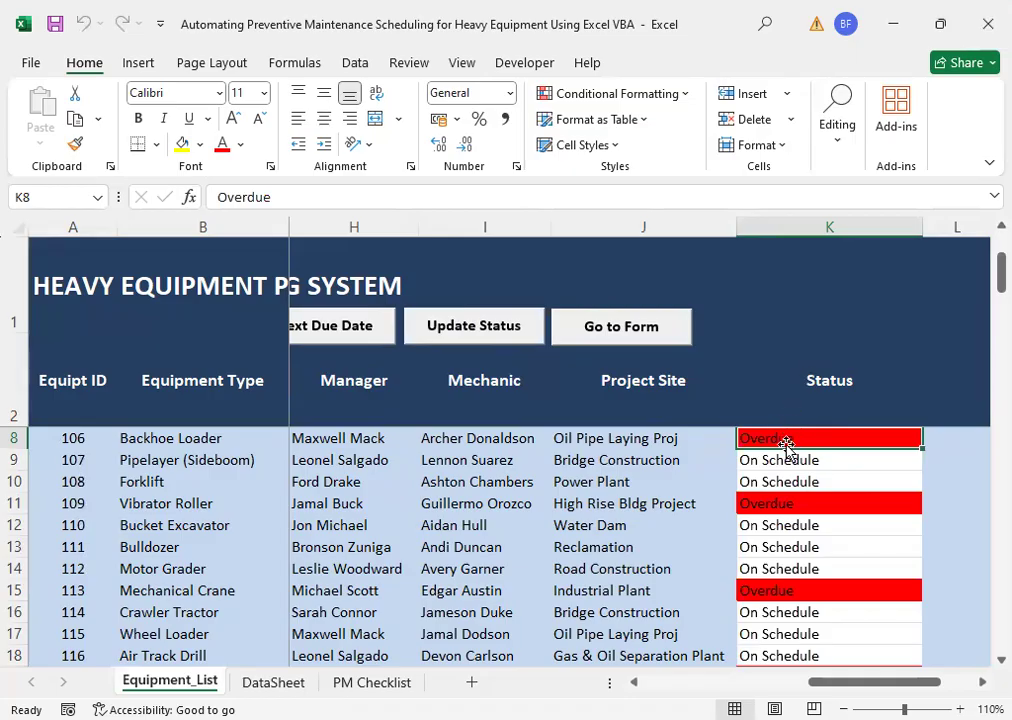
# Step: Examine the updated Status entries from the backhoe loader in K8 down to the air track drill in K18
pyautogui.click(813, 463)
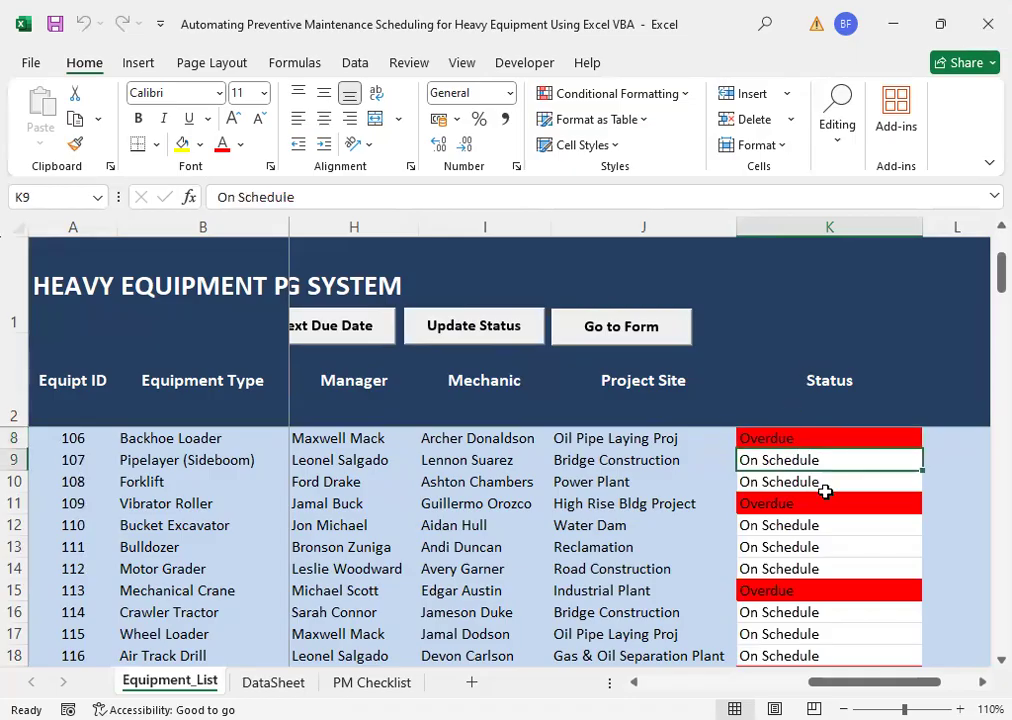
pyautogui.press('Up')
pyautogui.press('Down')
pyautogui.press('Down')
pyautogui.press('Down')
pyautogui.press('Down')
pyautogui.press('Down')
pyautogui.press('Down')
pyautogui.press('Down')
pyautogui.press('Down')
pyautogui.press('Down')
pyautogui.press('Down')
pyautogui.press('Down')
pyautogui.press('Down')
pyautogui.press('Down')
pyautogui.press('Down')
pyautogui.press('Down')
pyautogui.press('Down')
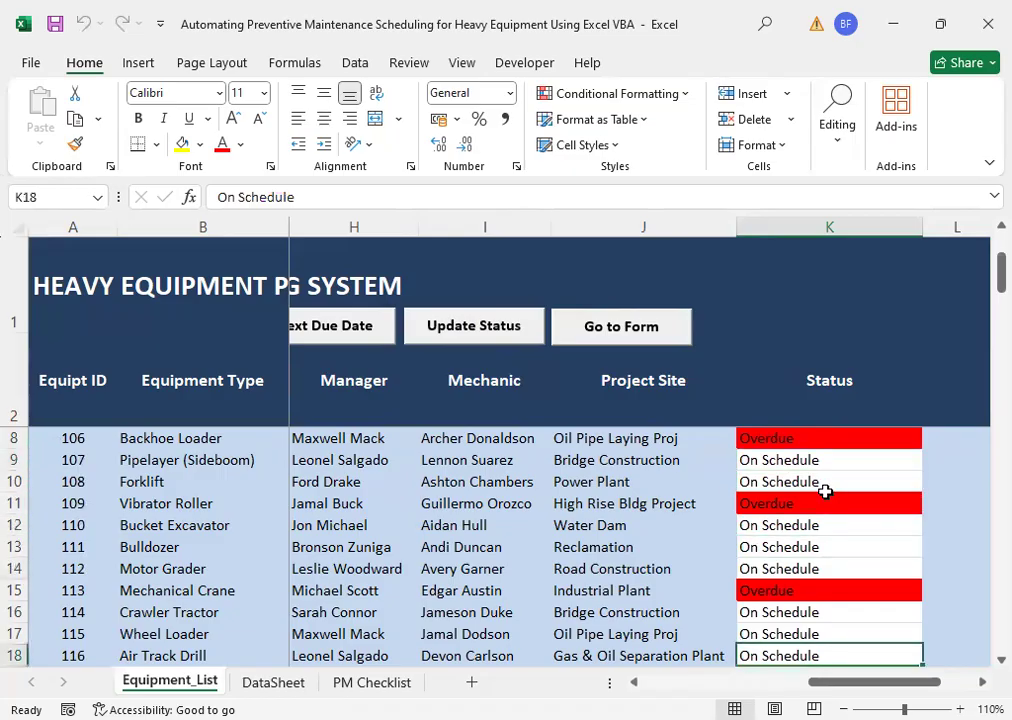
# Step: Continue examining the Status column from row 19 down to the boom lift in row 41
pyautogui.press('Down')
pyautogui.press('Down')
pyautogui.press('Down')
pyautogui.press('Down')
pyautogui.press('Down')
pyautogui.press('Down')
pyautogui.press('Down')
pyautogui.press('Down')
pyautogui.press('Down')
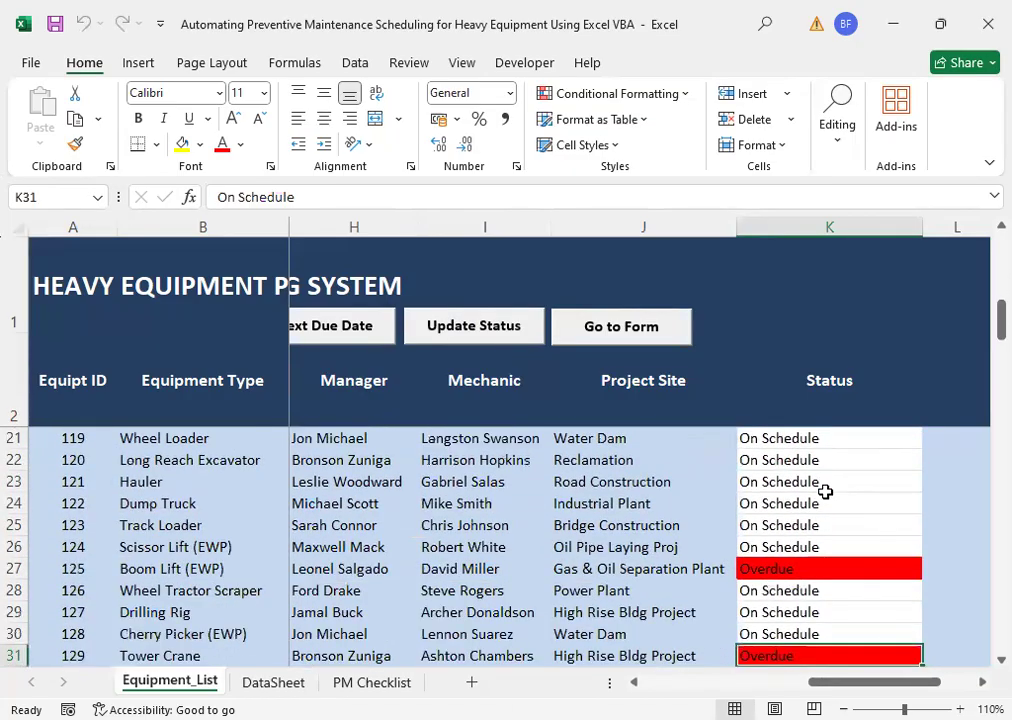
pyautogui.press('Down')
pyautogui.press('Down')
pyautogui.press('Down')
pyautogui.press('Down')
pyautogui.press('Down')
pyautogui.press('Down')
pyautogui.press('Down')
pyautogui.press('Down')
pyautogui.press('Down')
pyautogui.press('Down')
pyautogui.press('Down')
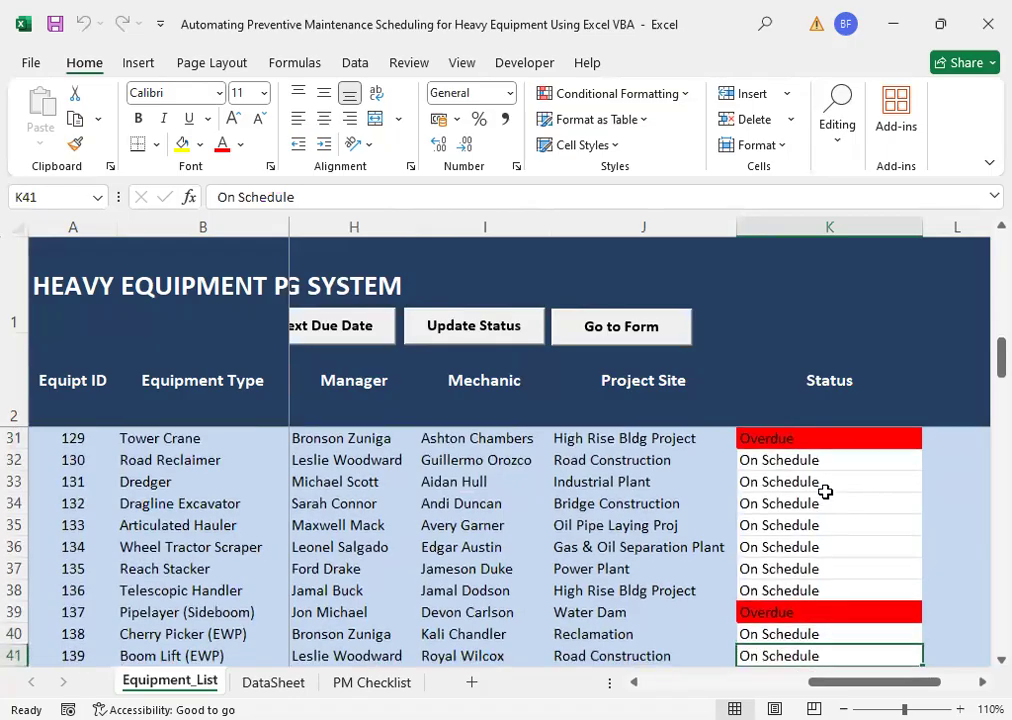
# Step: Examine the Status entries below row 41, down to the mobile crane in row 55
pyautogui.press('Down')
pyautogui.press('Down')
pyautogui.press('Down')
pyautogui.press('Down')
pyautogui.press('Down')
pyautogui.press('Down')
pyautogui.press('Up')
pyautogui.press('Up')
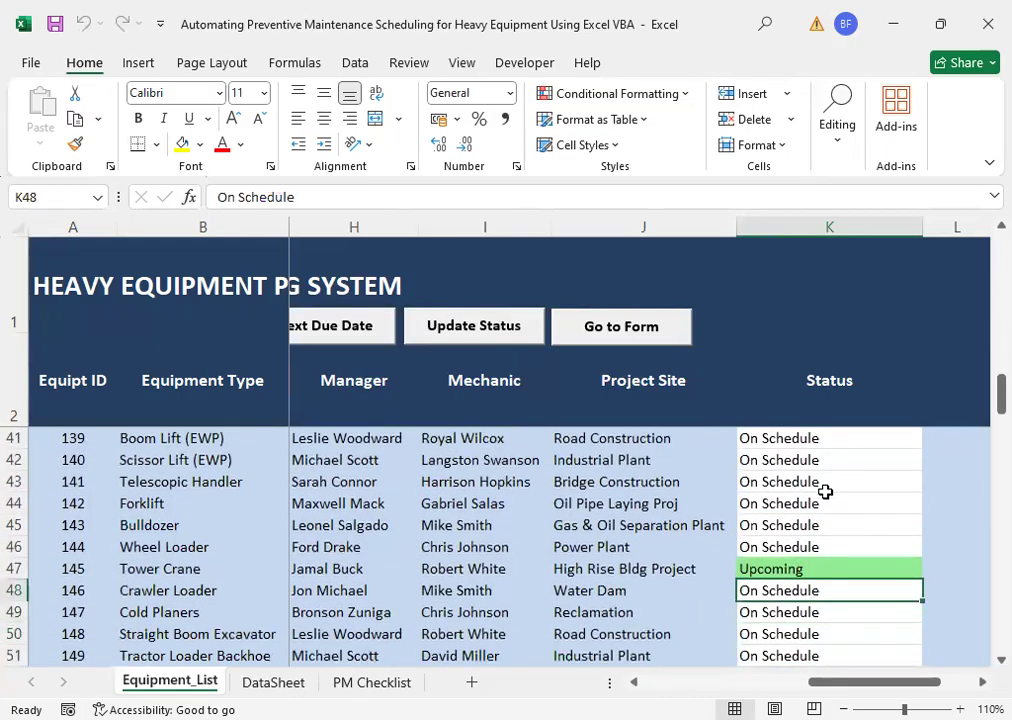
pyautogui.press('Down')
pyautogui.press('Down')
pyautogui.press('Down')
pyautogui.press('Down')
pyautogui.press('Down')
pyautogui.press('Down')
pyautogui.press('Down')
pyautogui.press('Down')
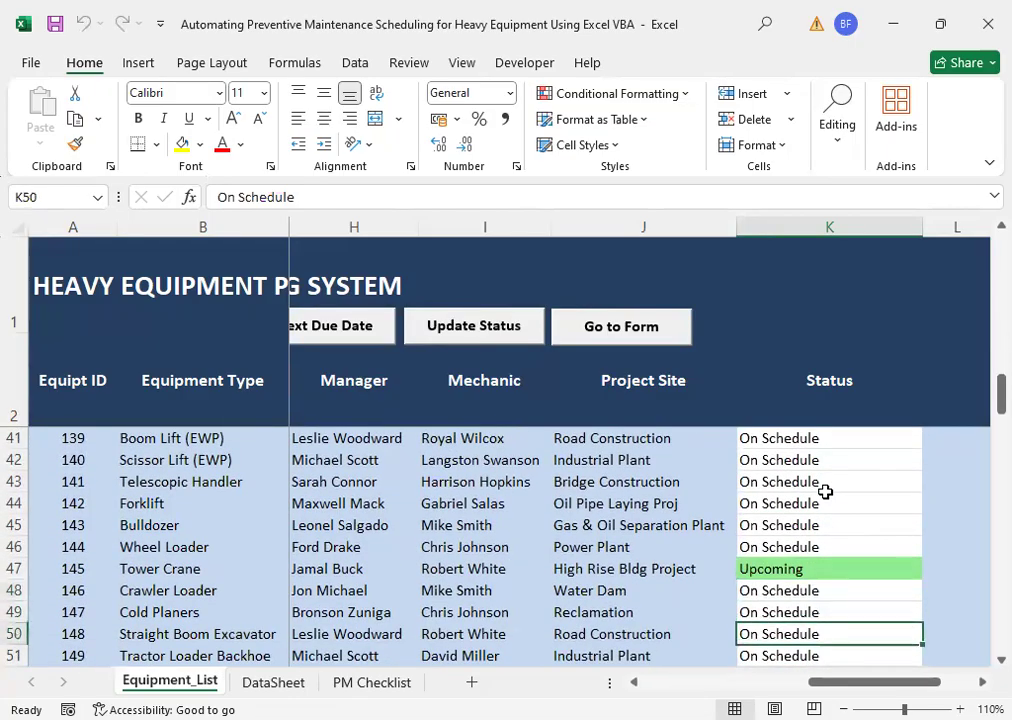
pyautogui.press('Up')
pyautogui.press('Up')
pyautogui.press('Up')
pyautogui.press('Down')
pyautogui.press('Down')
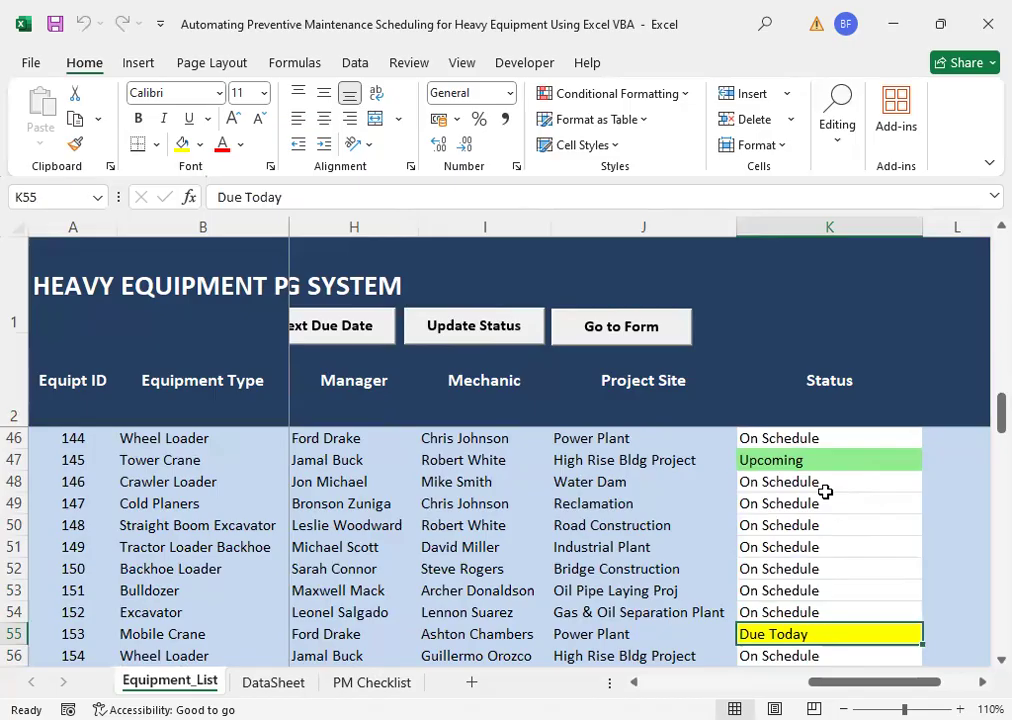
# Step: Examine the Status entries from row 56 down to the mechanical crane in row 65
pyautogui.press('Down')
pyautogui.press('Down')
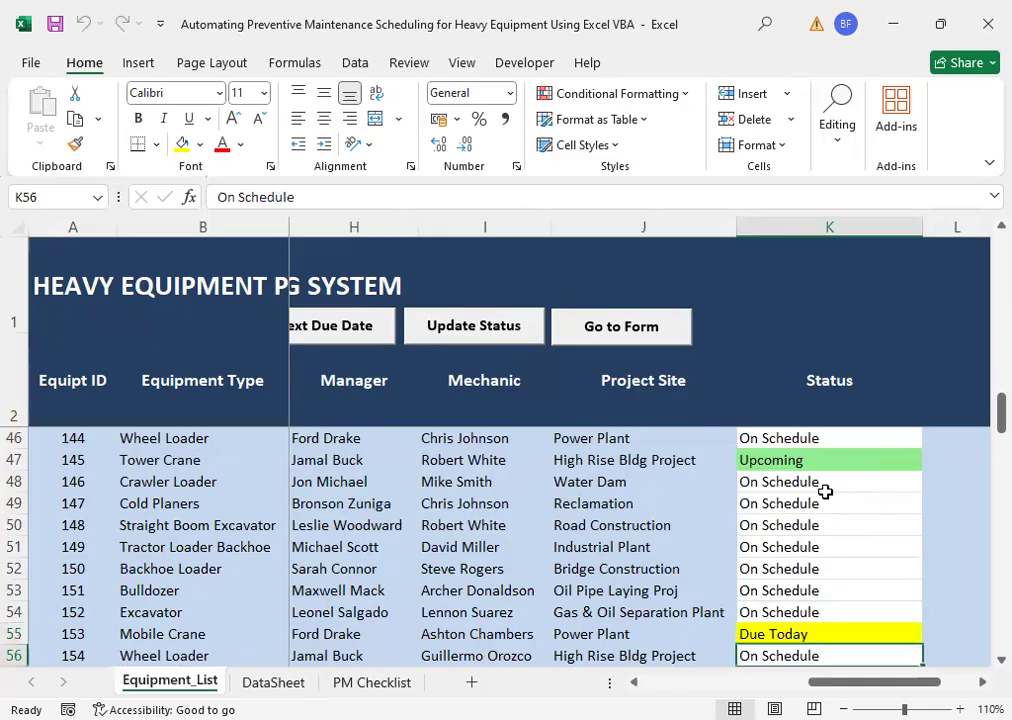
pyautogui.press('Down')
pyautogui.press('Down')
pyautogui.press('Down')
pyautogui.press('Down')
pyautogui.press('Down')
pyautogui.press('Down')
pyautogui.press('Down')
pyautogui.press('Down')
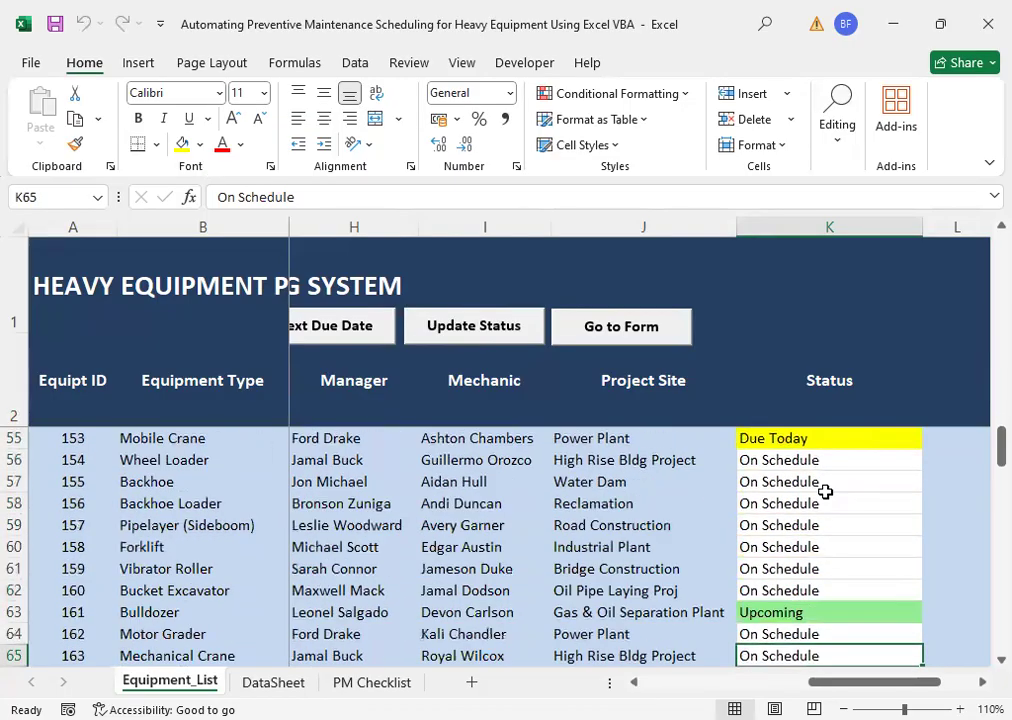
# Step: Review the remaining Status entries down to row 107, checking the highlighted cells in K91, K102 and K107
pyautogui.scroll(-2, 853, 540)
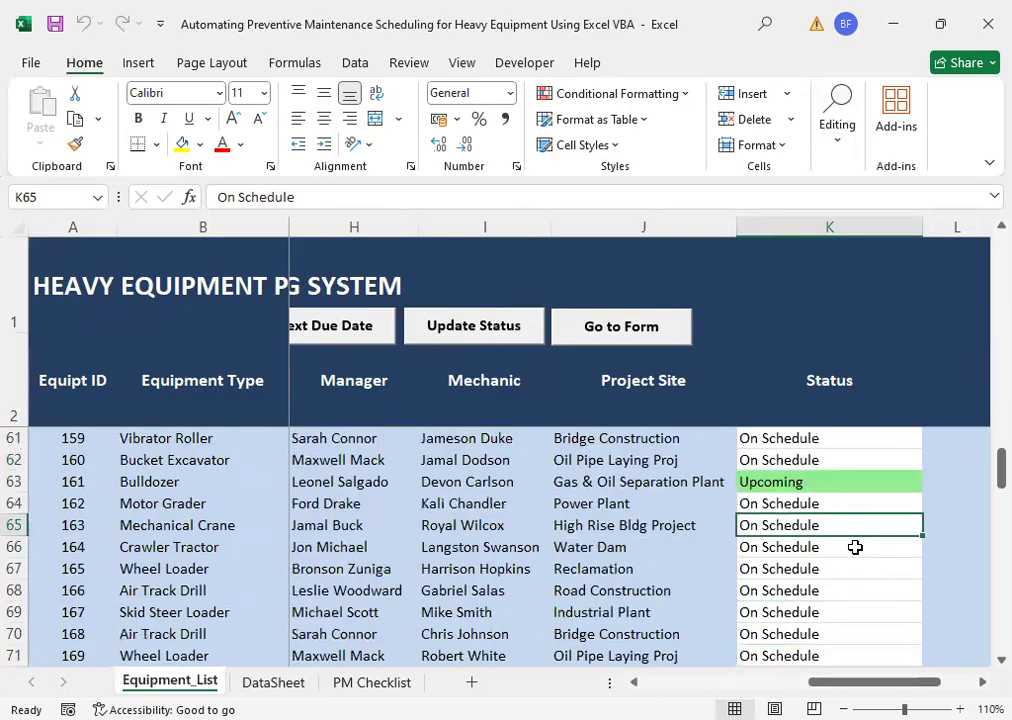
pyautogui.scroll(-5, 855, 549)
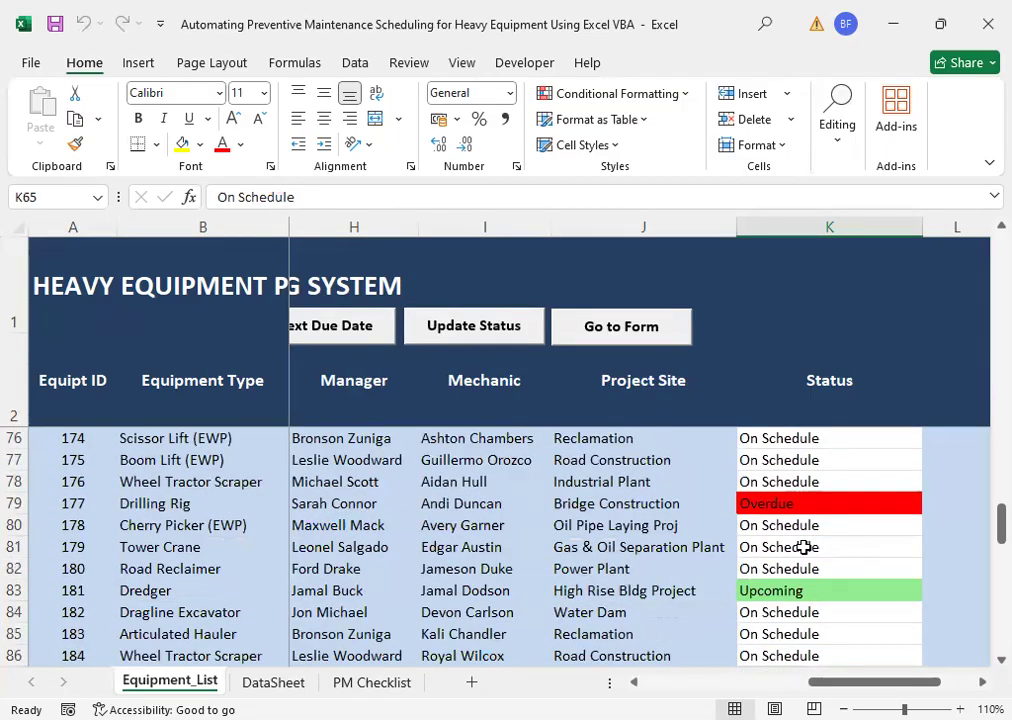
pyautogui.scroll(-3, 804, 547)
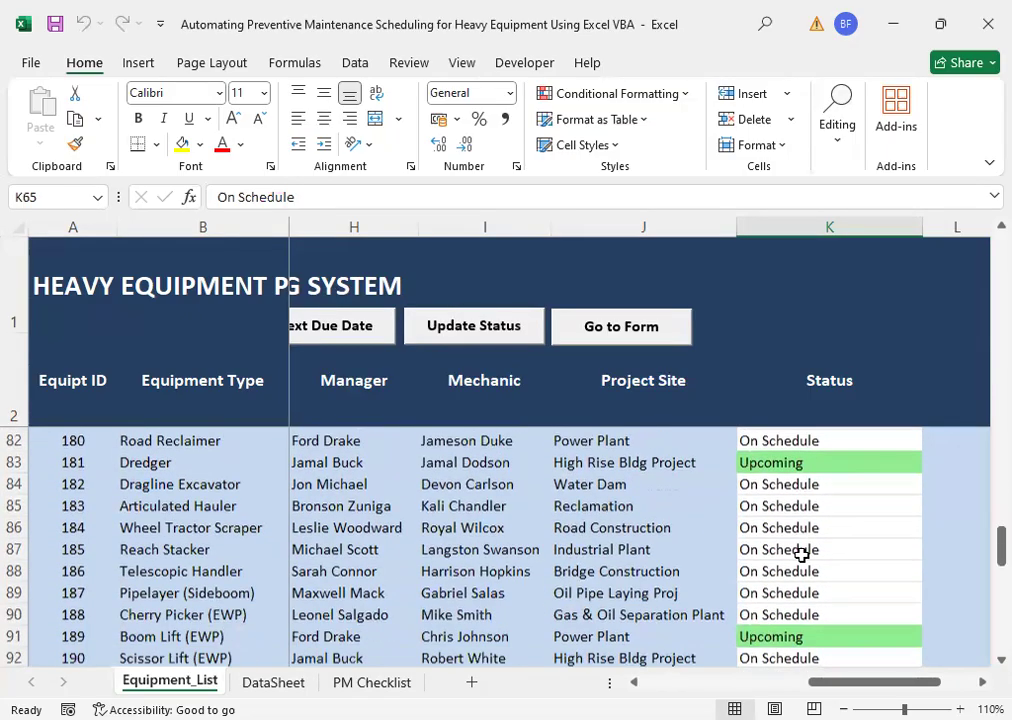
pyautogui.scroll(-2, 804, 557)
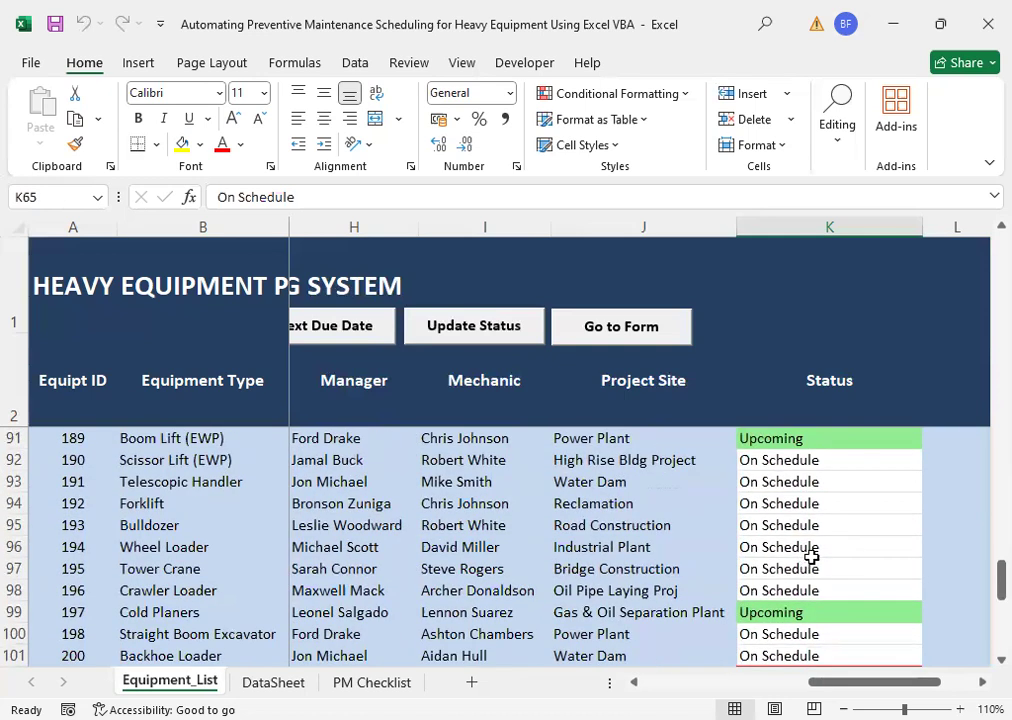
pyautogui.scroll(1, 796, 505)
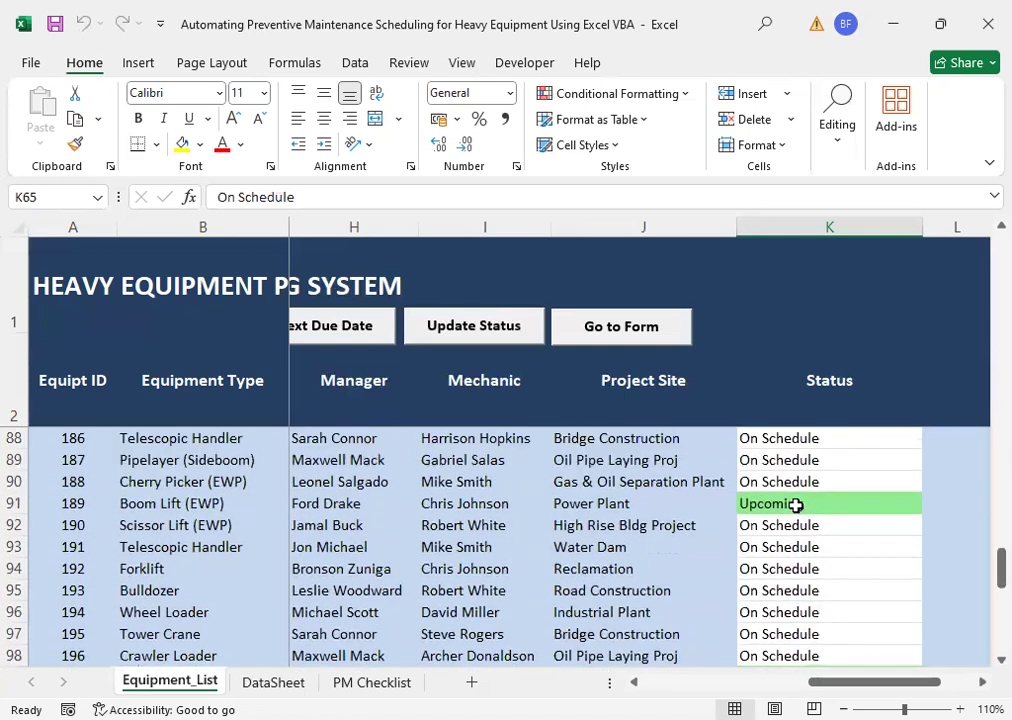
pyautogui.click(796, 505)
pyautogui.scroll(-3, 798, 565)
pyautogui.click(788, 546)
pyautogui.click(776, 656)
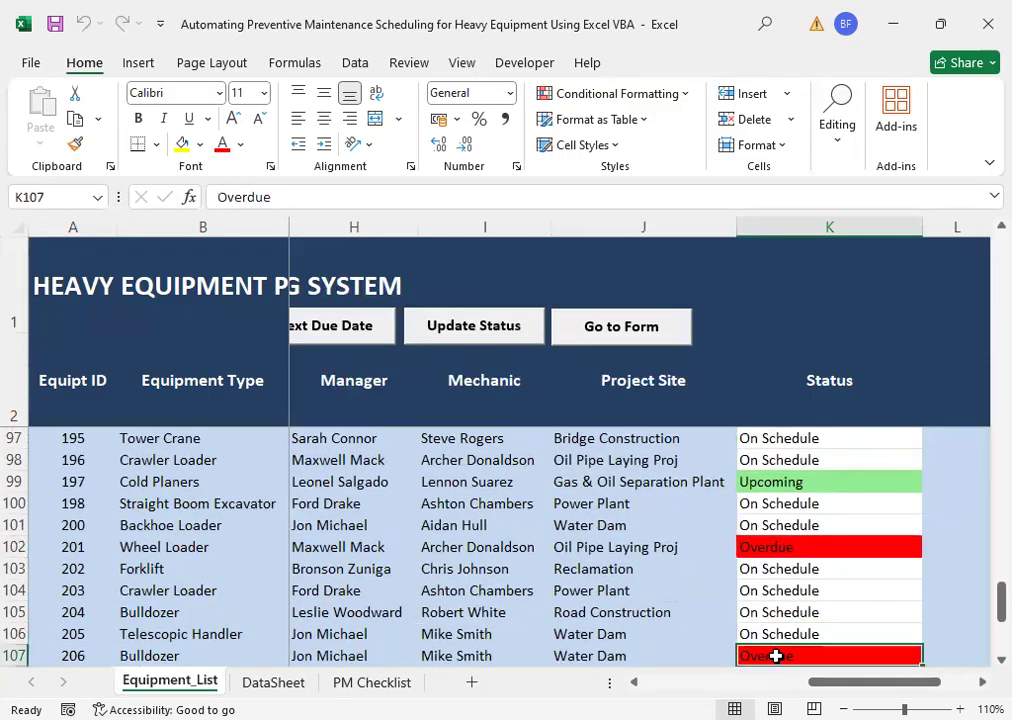
# Step: Compare the highlighted Status cells of the dredger in K83 and the drilling rig in K79
pyautogui.scroll(9, 804, 592)
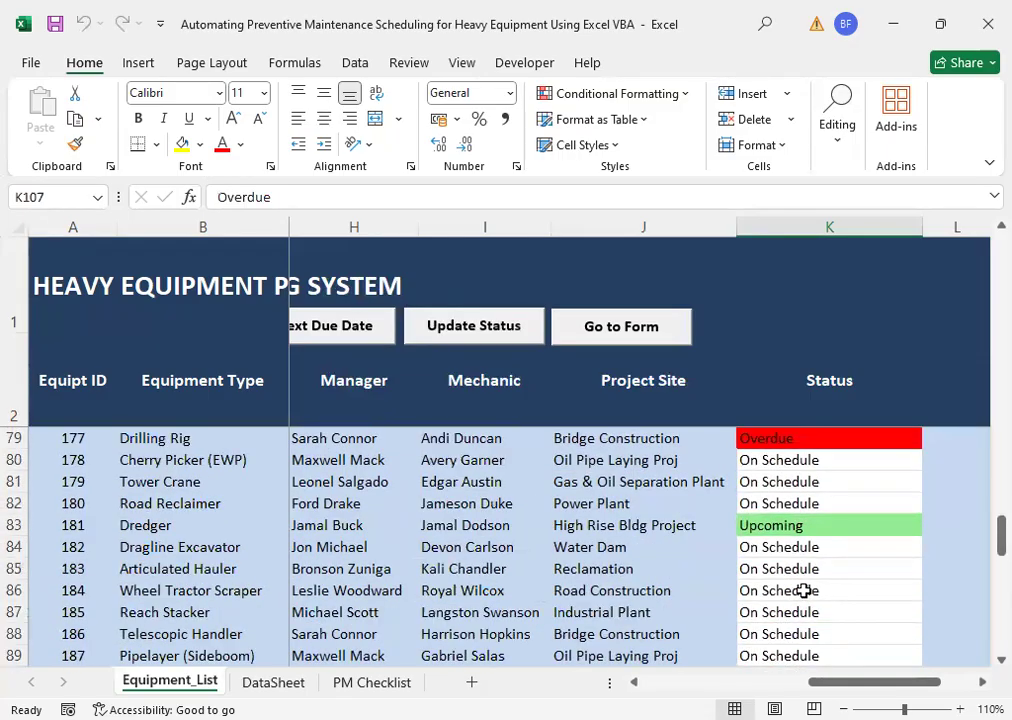
pyautogui.scroll(-2, 802, 594)
pyautogui.click(797, 591)
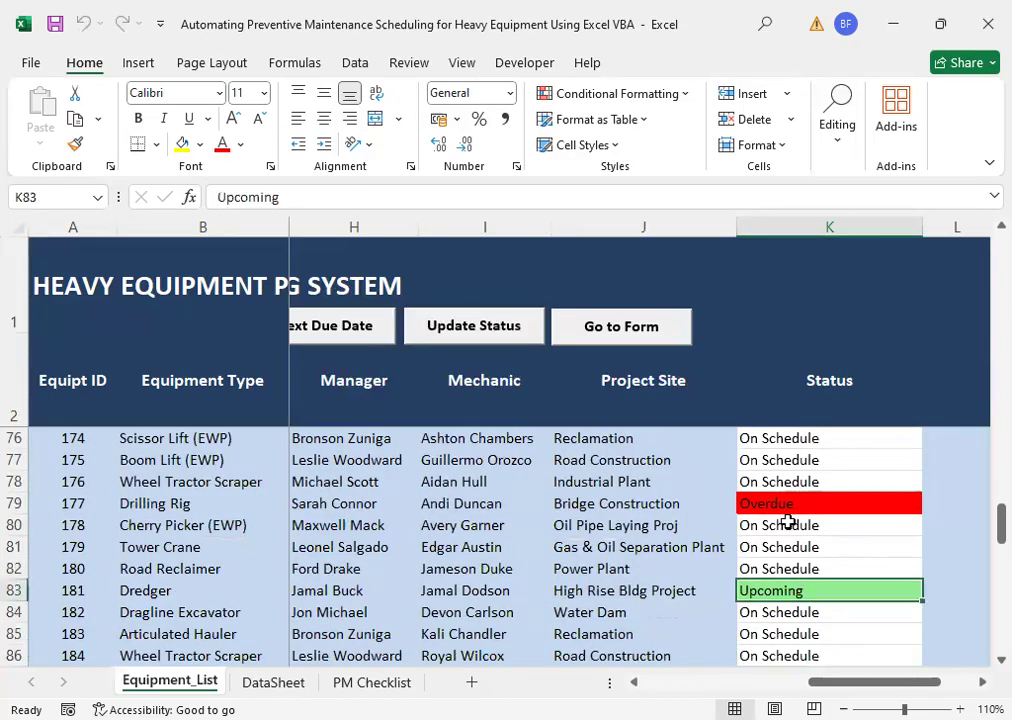
pyautogui.click(780, 507)
pyautogui.click(784, 588)
pyautogui.click(782, 508)
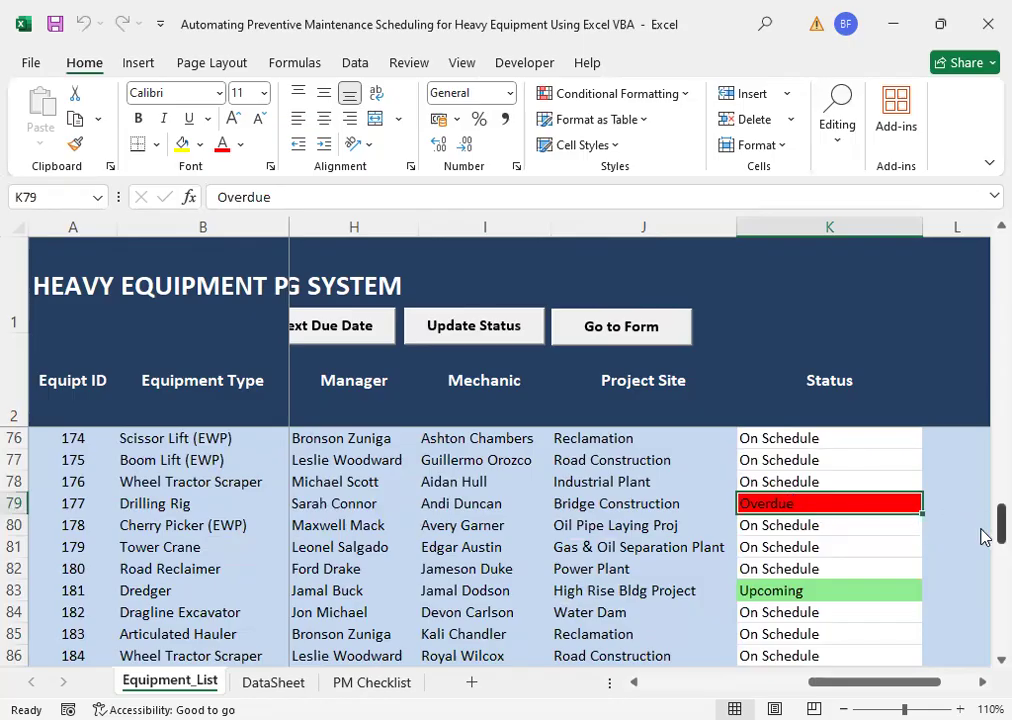
# Step: Return to the mobile crane's highlighted Status in K55 and compare it with the highlighted entries in the rows around it
pyautogui.moveTo(999, 530); pyautogui.dragTo(999, 529)
pyautogui.moveTo(981, 408); pyautogui.dragTo(983, 443)
pyautogui.click(800, 525)
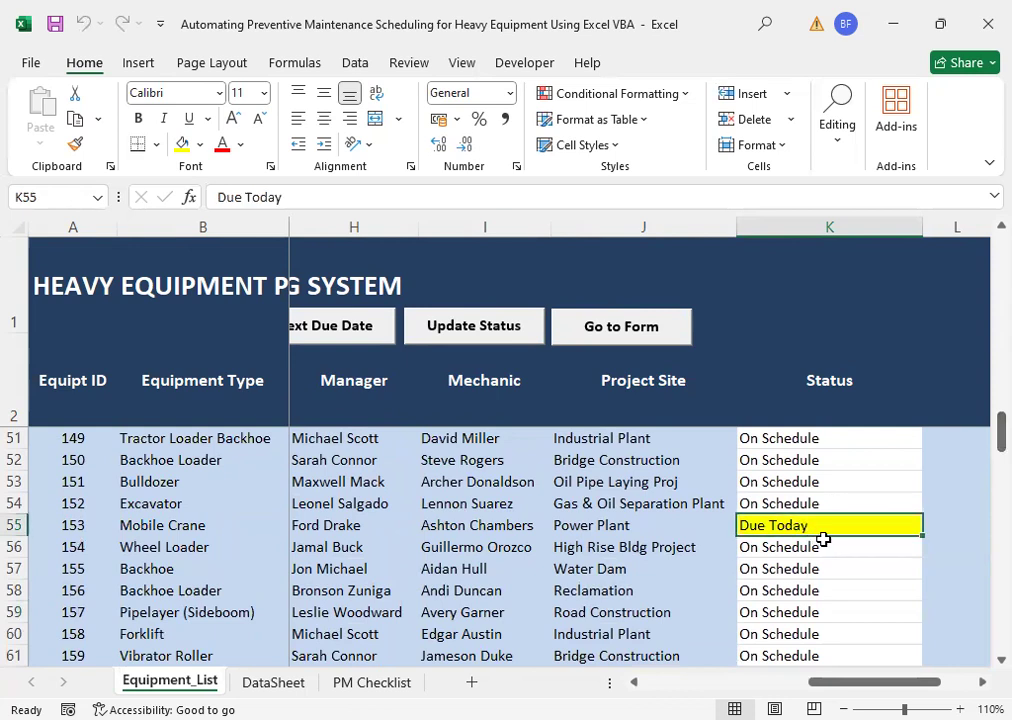
pyautogui.scroll(2, 829, 524)
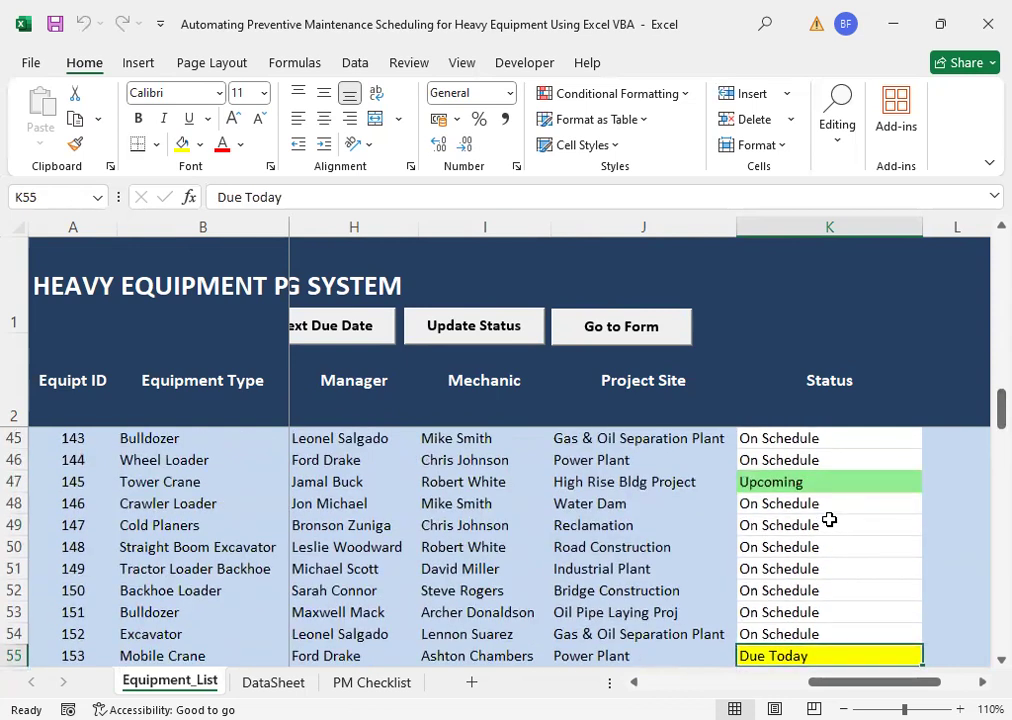
pyautogui.scroll(-5, 829, 520)
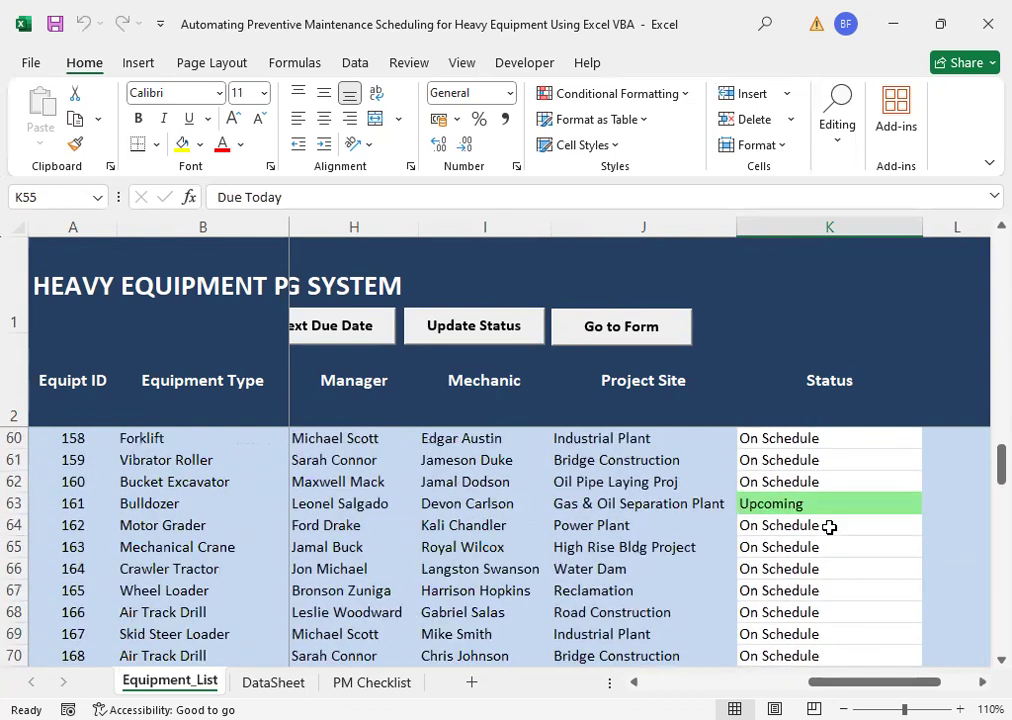
pyautogui.scroll(1, 829, 521)
pyautogui.scroll(2, 829, 521)
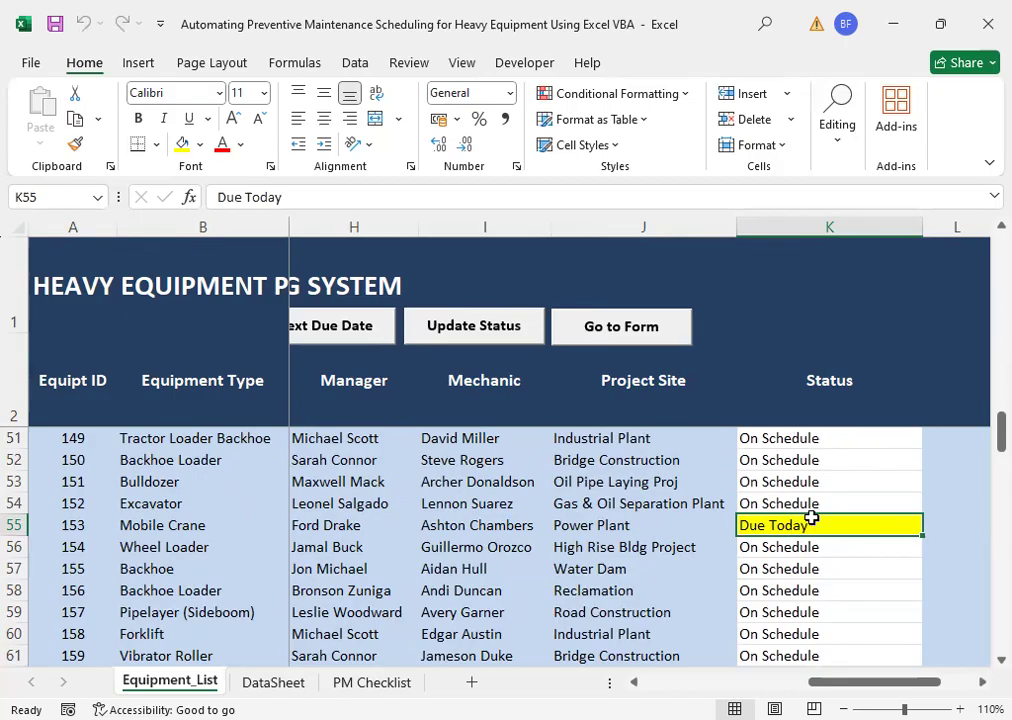
# Step: Select the boom lift's highlighted Status in K27 and trace its row back to the Maintenance Interval in E27
pyautogui.scroll(1, 808, 520)
pyautogui.scroll(8, 780, 510)
pyautogui.click(770, 505)
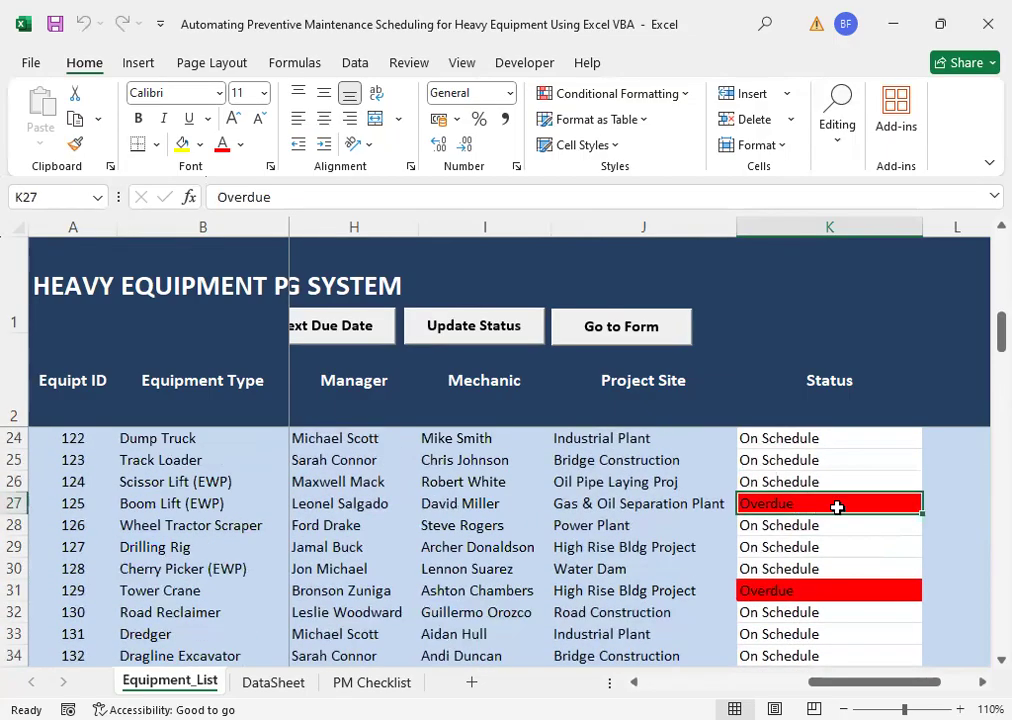
pyautogui.press('Left')
pyautogui.press('Left')
pyautogui.press('Left')
pyautogui.press('Left')
pyautogui.press('Left')
pyautogui.press('Left')
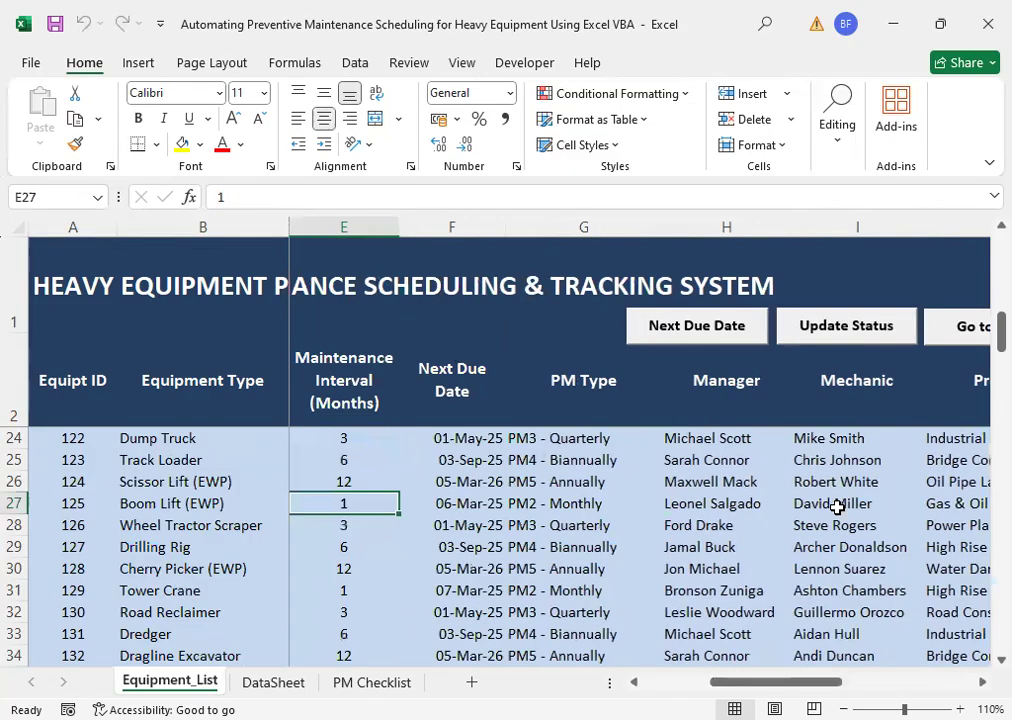
# Step: Check the boom lift's Next Due Date in F27 and follow its row across to the Mechanic and Project Site
pyautogui.press('Right')
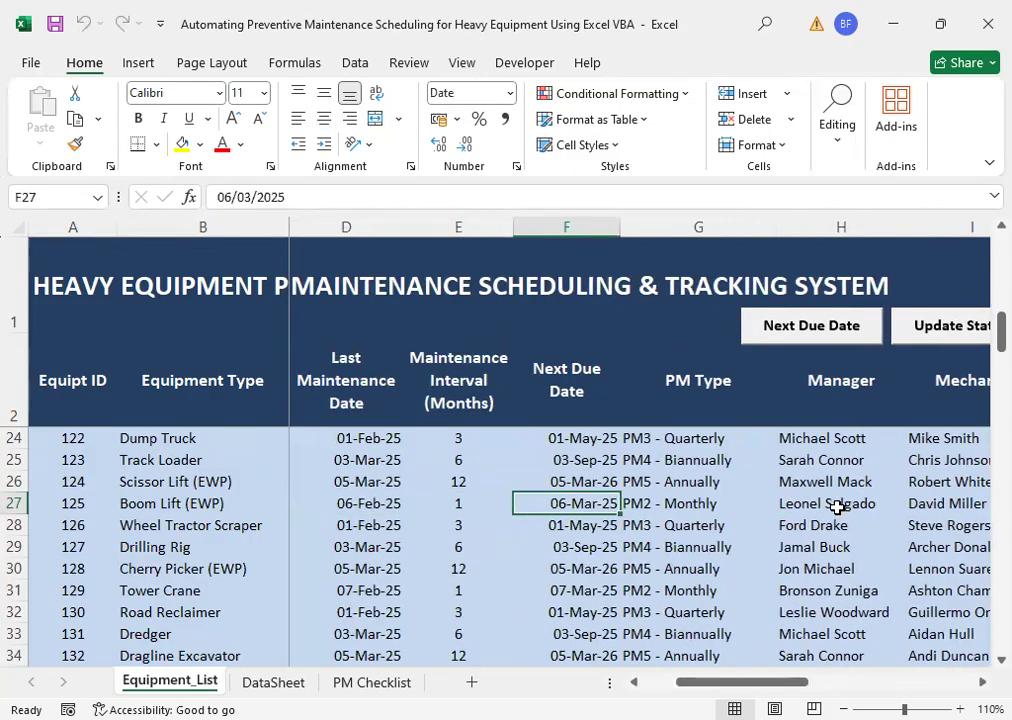
pyautogui.press('Right')
pyautogui.press('Left')
pyautogui.press('Right')
pyautogui.press('Right')
pyautogui.press('Right')
pyautogui.press('Right')
pyautogui.press('Right')
pyautogui.press('Right')
pyautogui.press('Right')
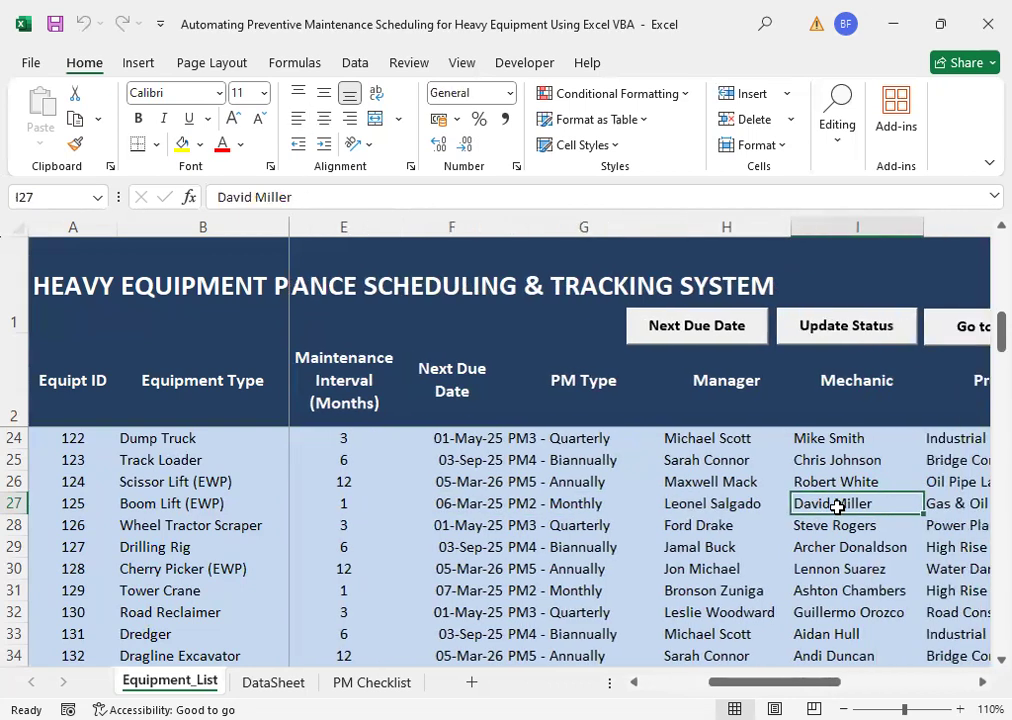
pyautogui.press('Left')
pyautogui.press('Left')
pyautogui.press('Left')
# Step: Review the Status entries below the boom lift down to the mobile crane's highlighted Status in K55
pyautogui.press('Down')
pyautogui.press('Down')
pyautogui.press('Down')
pyautogui.press('Down')
pyautogui.press('Down')
pyautogui.press('Down')
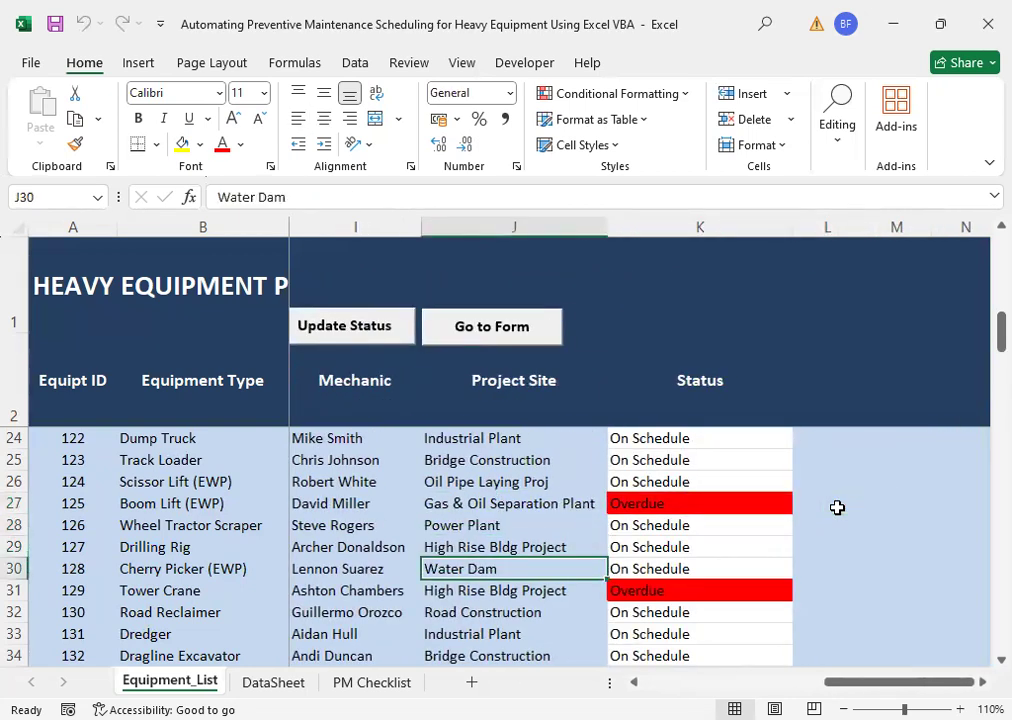
pyautogui.press('Down')
pyautogui.press('Down')
pyautogui.press('Down')
pyautogui.press('Down')
pyautogui.press('Down')
pyautogui.press('Down')
pyautogui.press('Down')
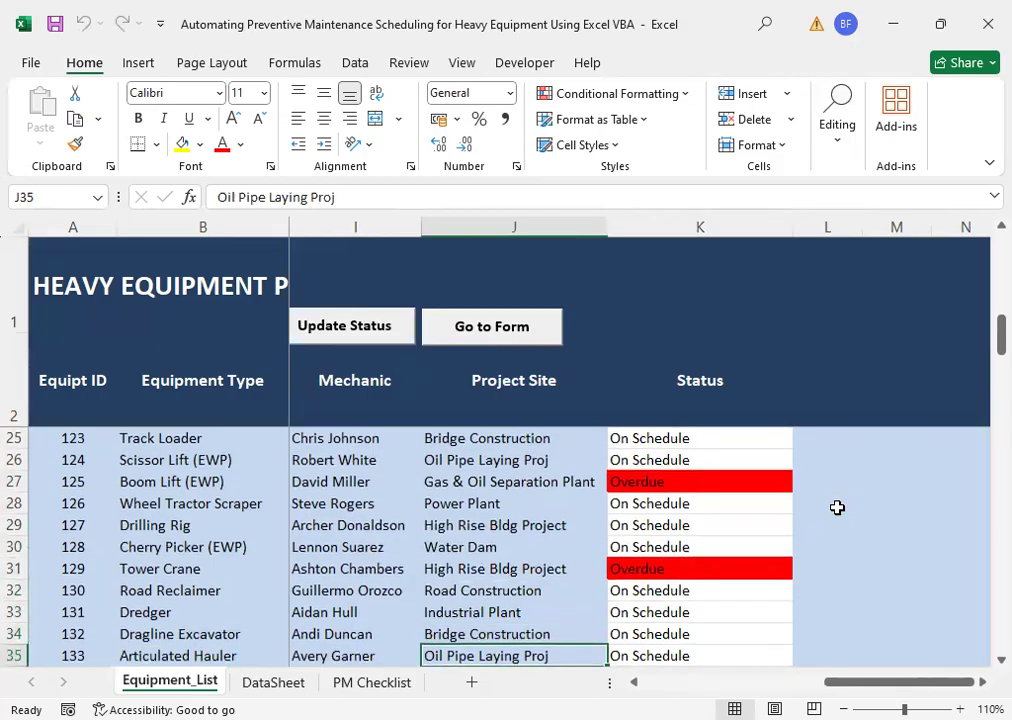
pyautogui.press('Down')
pyautogui.press('Down')
pyautogui.press('Down')
pyautogui.press('Down')
pyautogui.press('Down')
pyautogui.press('Down')
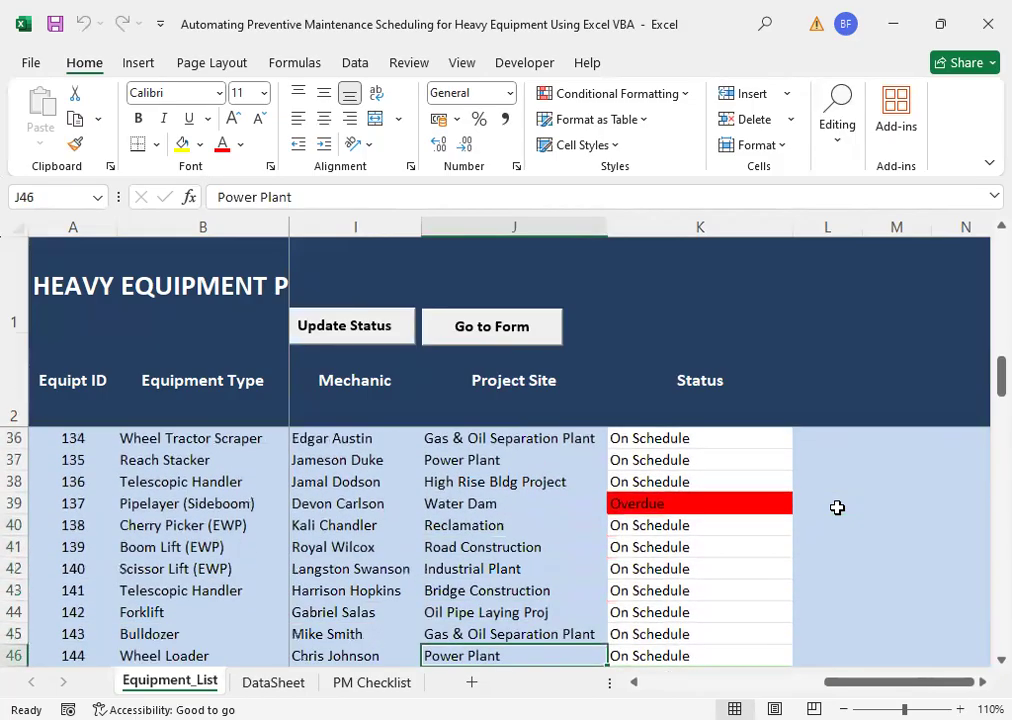
pyautogui.press('Down')
pyautogui.press('Down')
pyautogui.press('Down')
pyautogui.press('Down')
pyautogui.press('Down')
pyautogui.press('Down')
pyautogui.press('Down')
pyautogui.press('Down')
pyautogui.press('Down')
pyautogui.press('Down')
pyautogui.press('Down')
pyautogui.press('Up')
pyautogui.press('Right')
pyautogui.press('Up')
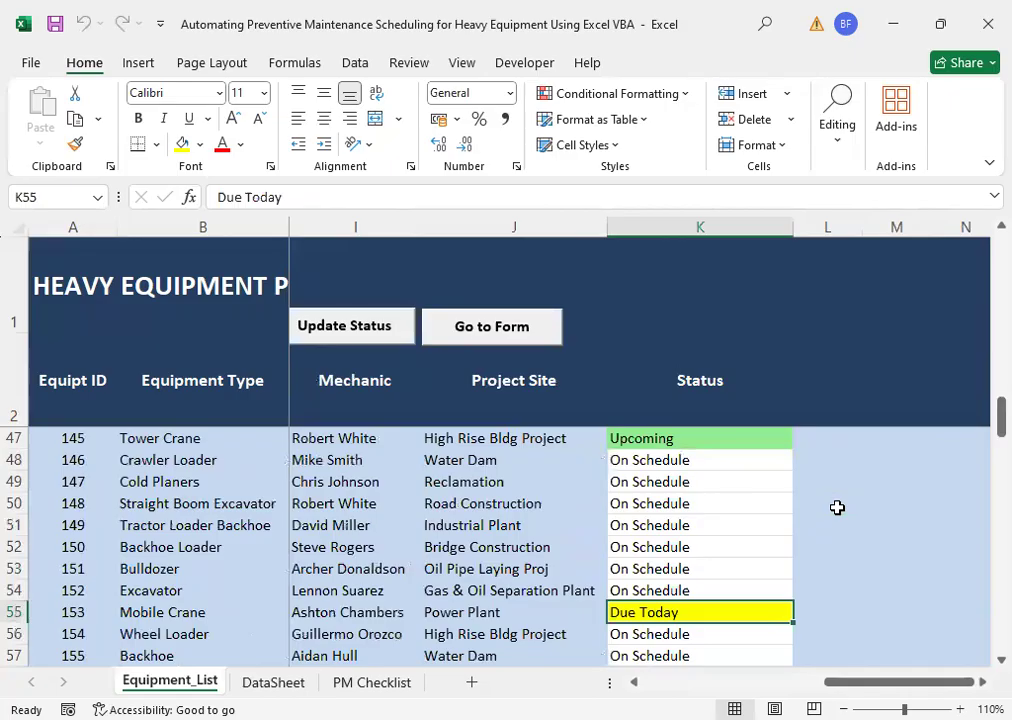
# Step: Compare the mobile crane's Last Maintenance Date, Maintenance Interval and Next Due Date in D55:F55
pyautogui.press('Left')
pyautogui.press('Left')
pyautogui.press('Left')
pyautogui.press('Left')
pyautogui.press('Left')
pyautogui.press('Left')
pyautogui.press('Left')
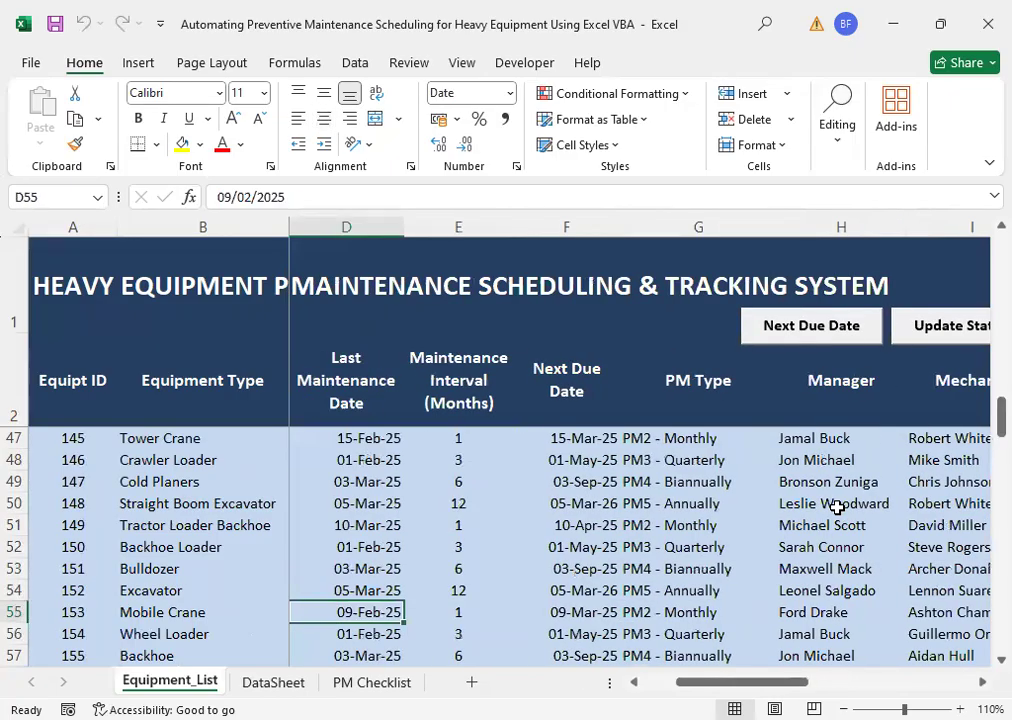
pyautogui.press('Right')
pyautogui.press('Right')
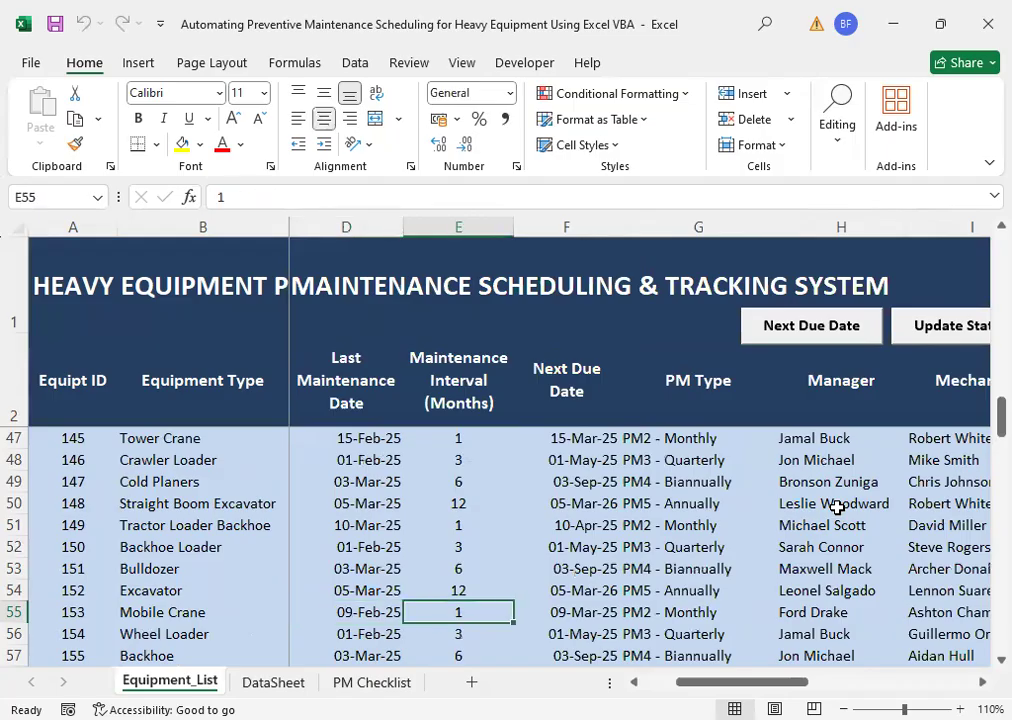
pyautogui.press('Right')
pyautogui.press('Left')
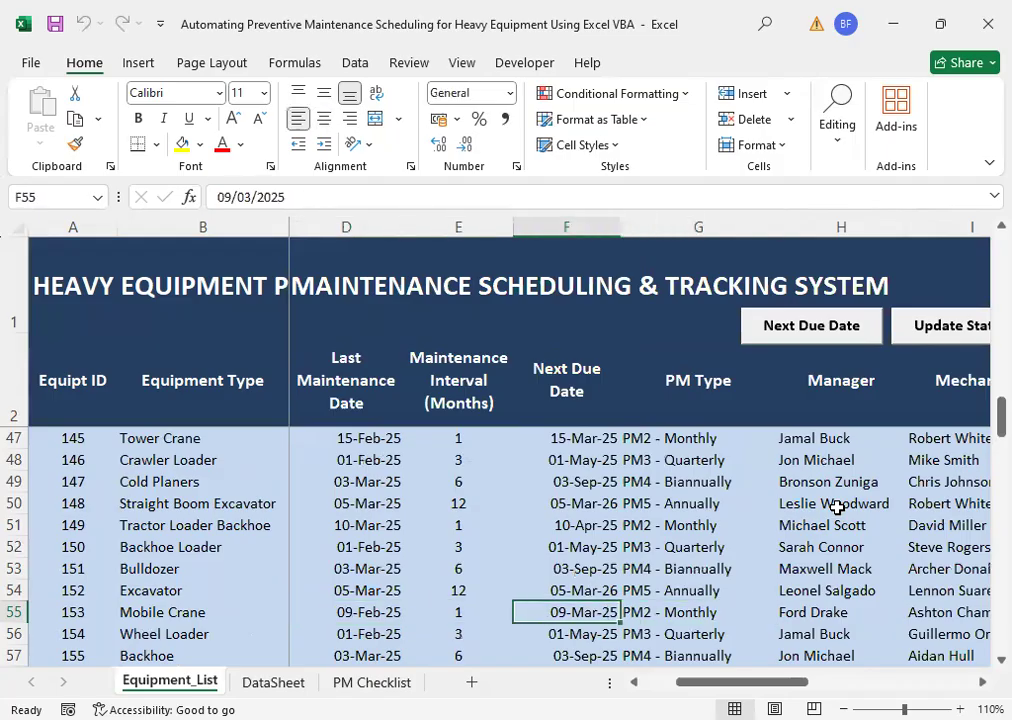
pyautogui.press('Right')
pyautogui.press('Right')
pyautogui.press('Left')
pyautogui.press('Left')
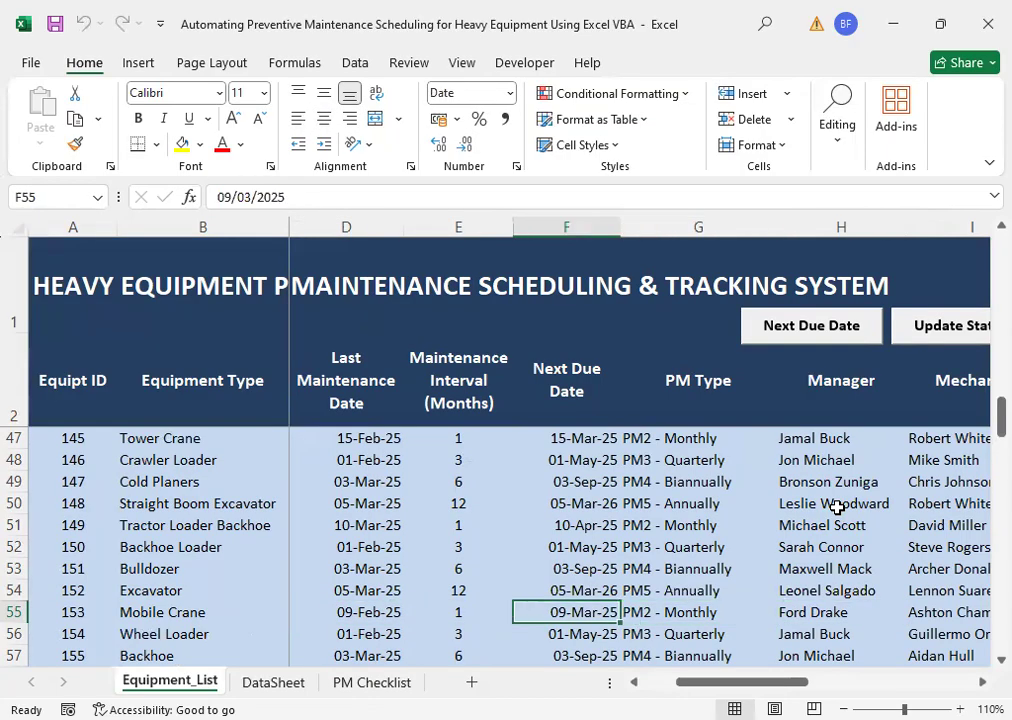
# Step: Follow the mobile crane's row from PM Type through Manager and Project Site back to its Status in K55
pyautogui.press('Right')
pyautogui.press('Right')
pyautogui.press('Right')
pyautogui.press('Right')
pyautogui.press('Right')
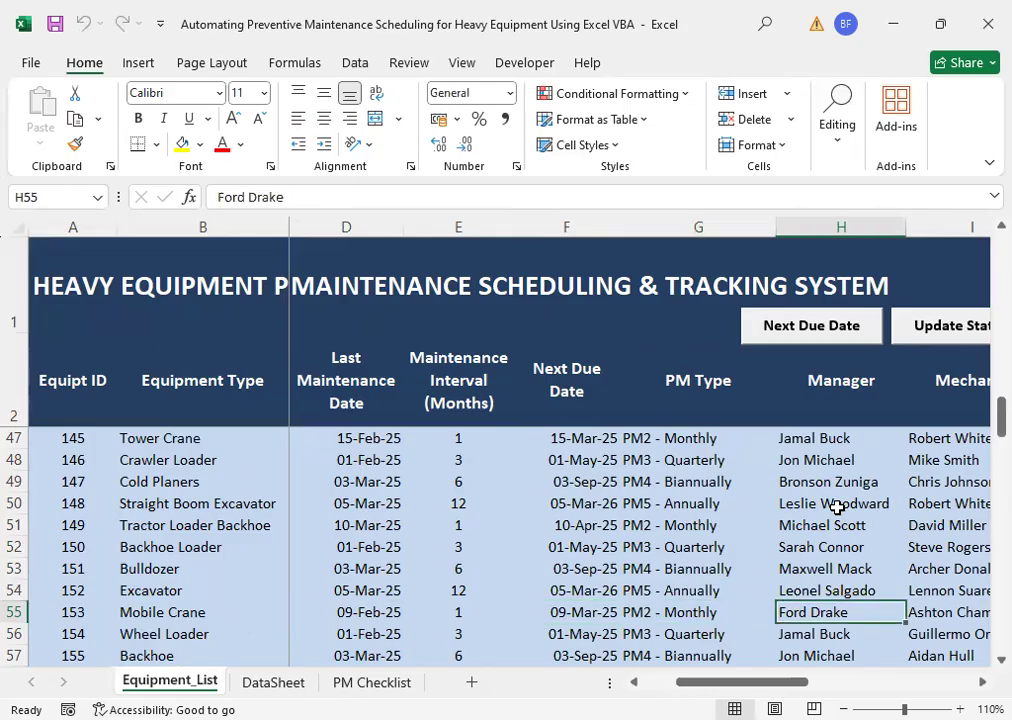
pyautogui.press('Right')
pyautogui.press('Left')
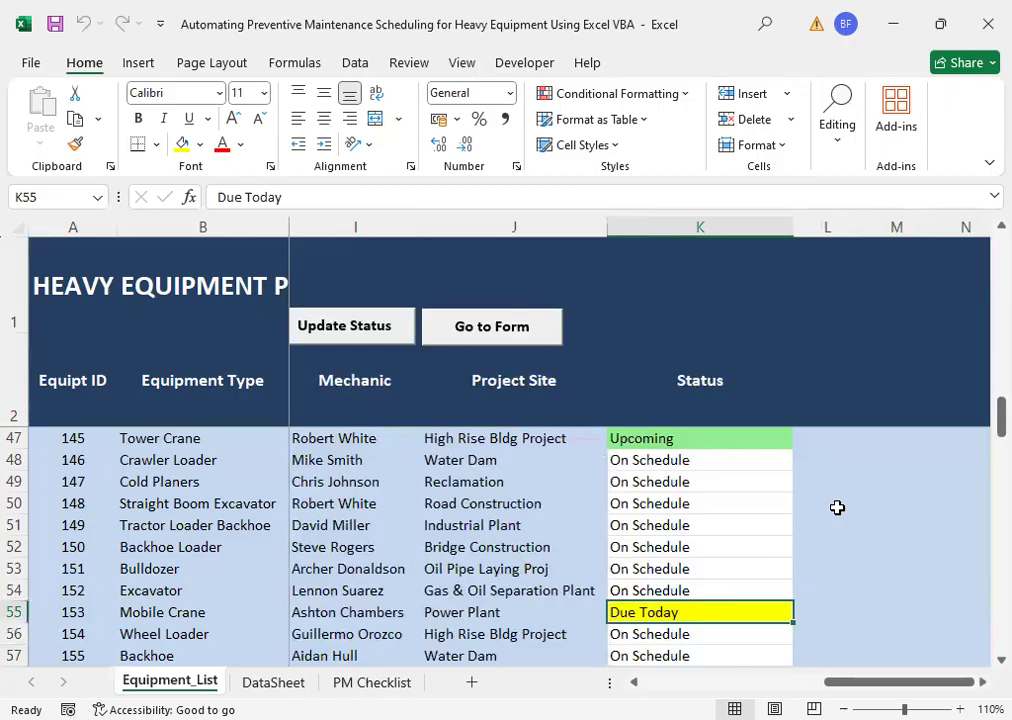
# Step: Review the Status entries from K55 up past the pipelayer's highlighted cell in K39
pyautogui.press('Up')
pyautogui.press('Up')
pyautogui.press('Up')
pyautogui.press('Up')
pyautogui.press('Up')
pyautogui.press('Up')
pyautogui.press('Up')
pyautogui.press('Up')
pyautogui.press('Up')
pyautogui.press('Up')
pyautogui.press('Up')
pyautogui.press('Up')
pyautogui.press('Up')
pyautogui.press('Up')
pyautogui.press('Up')
pyautogui.press('Up')
pyautogui.press('Up')
pyautogui.press('Up')
pyautogui.press('Up')
pyautogui.press('Up')
pyautogui.press('Down')
pyautogui.press('Down')
pyautogui.press('Down')
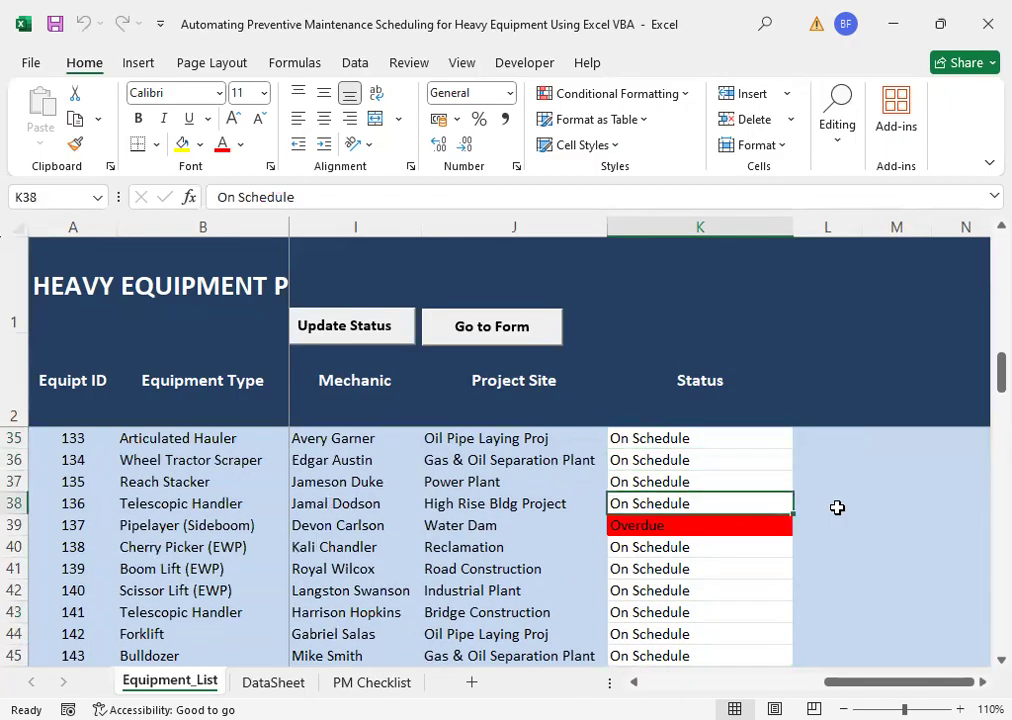
# Step: Review the remaining Status entries upward from K38 to the first equipment rows
pyautogui.press('Up')
pyautogui.press('Up')
pyautogui.press('Up')
pyautogui.press('Up')
pyautogui.press('Up')
pyautogui.press('Up')
pyautogui.press('Up')
pyautogui.press('Up')
pyautogui.press('Up')
pyautogui.press('Up')
pyautogui.press('Up')
pyautogui.press('Up')
pyautogui.press('Up')
pyautogui.press('Up')
pyautogui.press('Up')
pyautogui.press('Up')
pyautogui.press('Up')
pyautogui.press('Up')
pyautogui.press('Up')
pyautogui.press('Up')
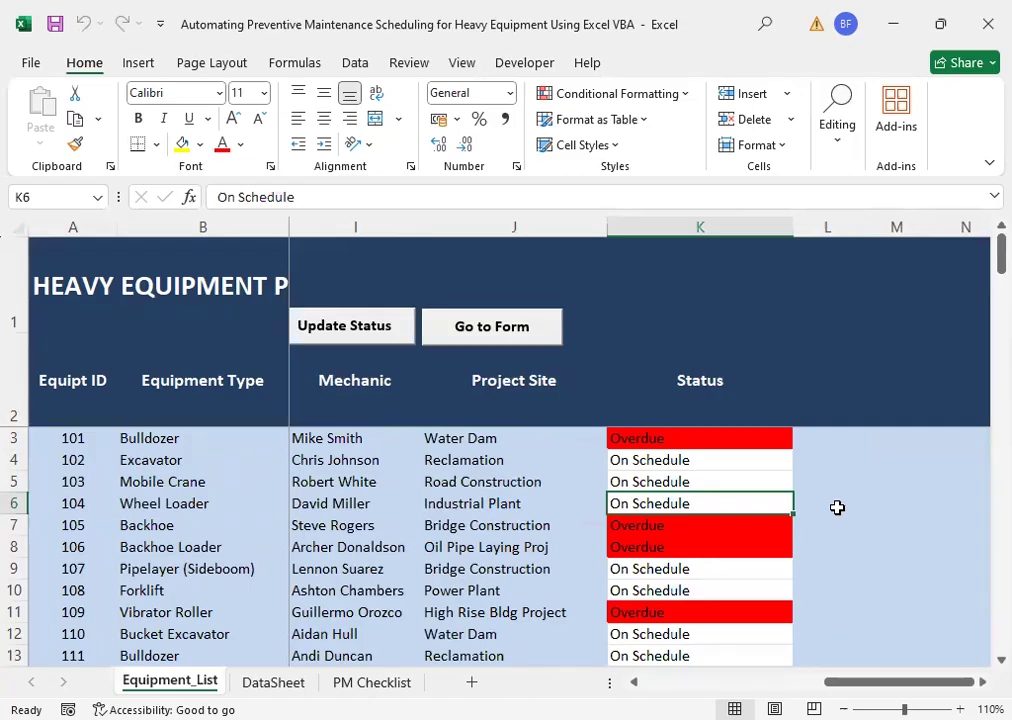
# Step: Compare the highlighted Status cells of the backhoe in K7 and the backhoe loader in K8
pyautogui.press('Down')
pyautogui.press('Down')
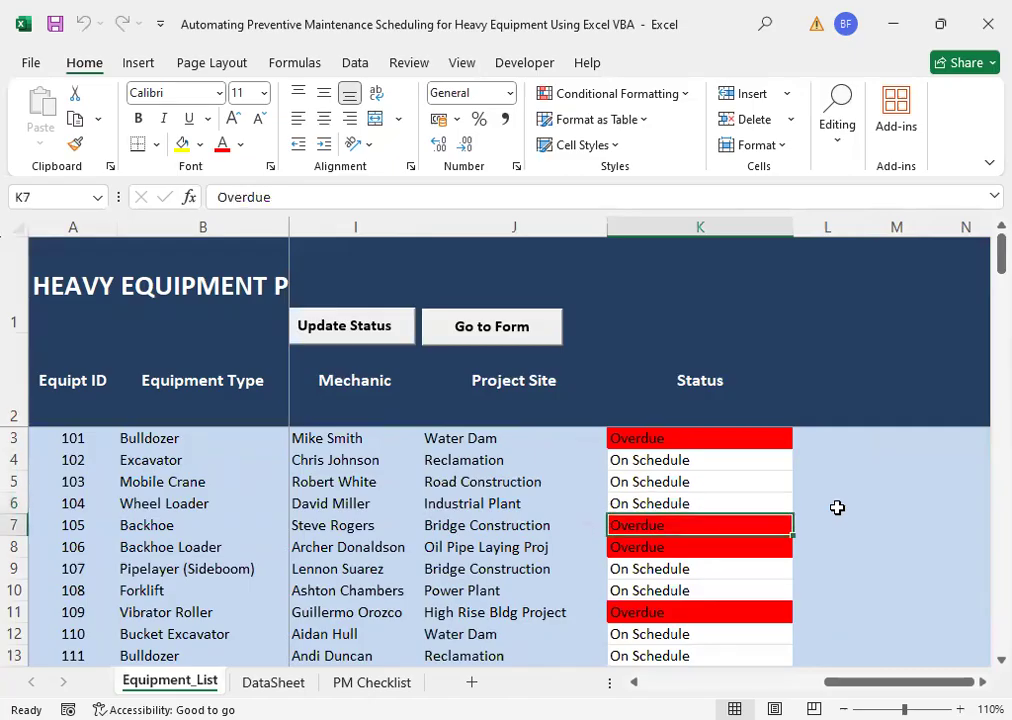
pyautogui.press('Left')
pyautogui.press('Left')
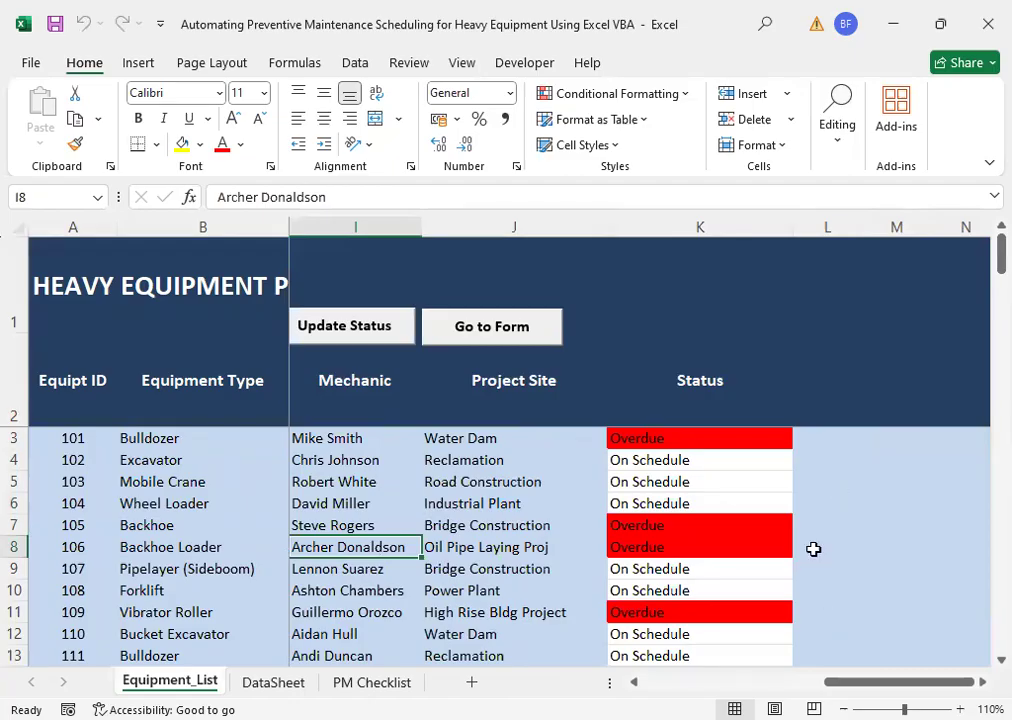
# Step: Insert a blank column before the Status column and move the Status heading from L2 into K2
pyautogui.click(667, 228)
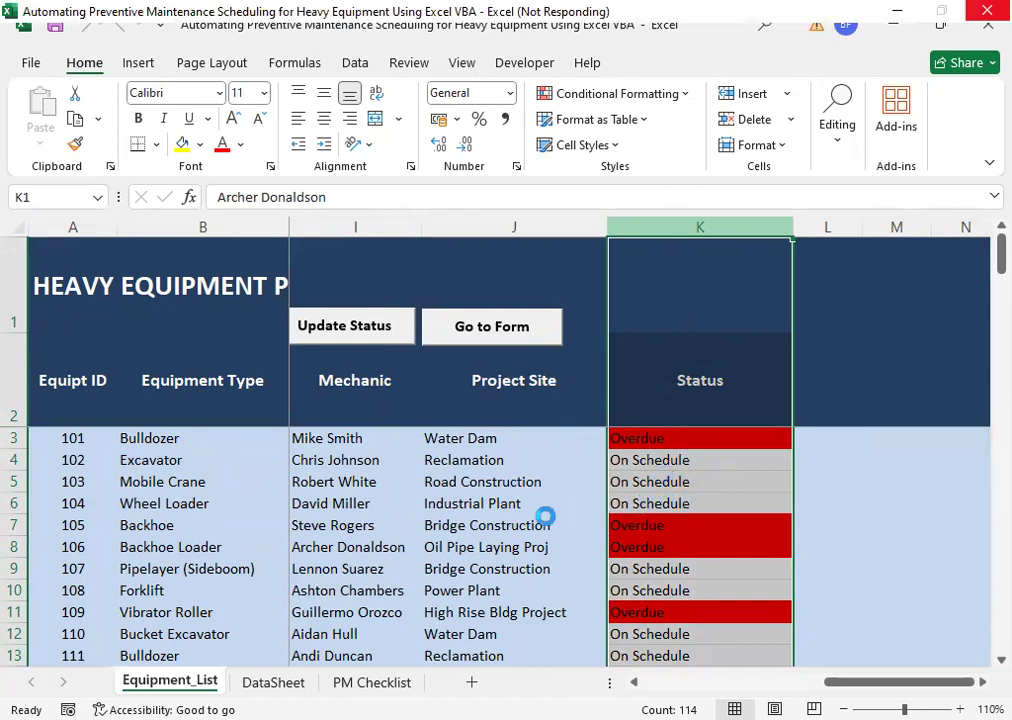
pyautogui.rightClick(660, 502)
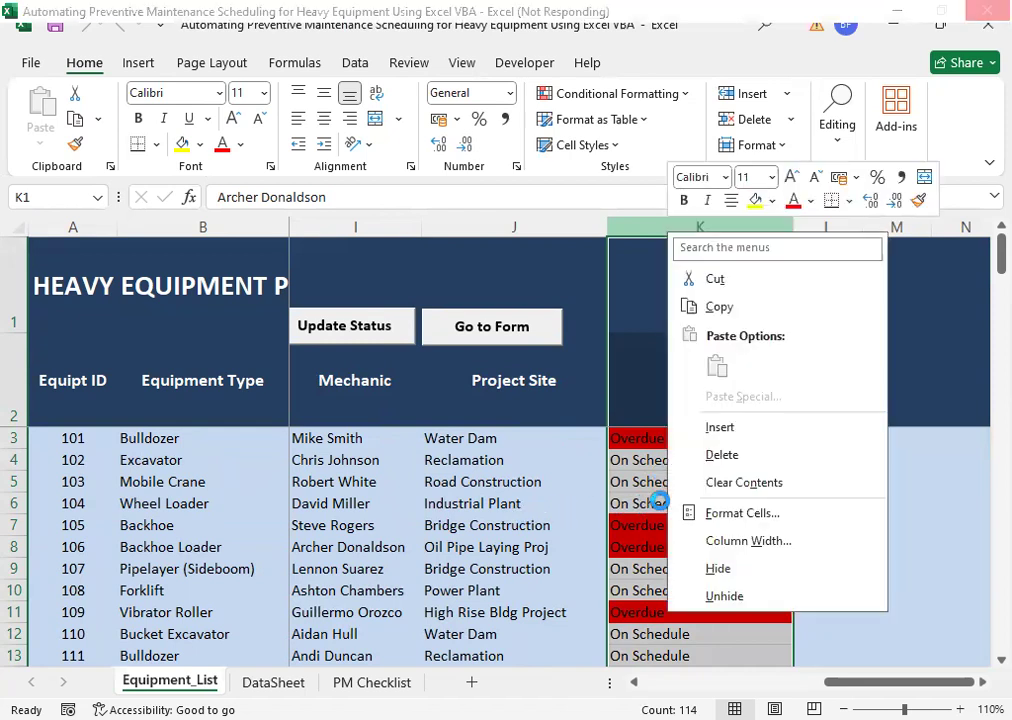
pyautogui.click(721, 429)
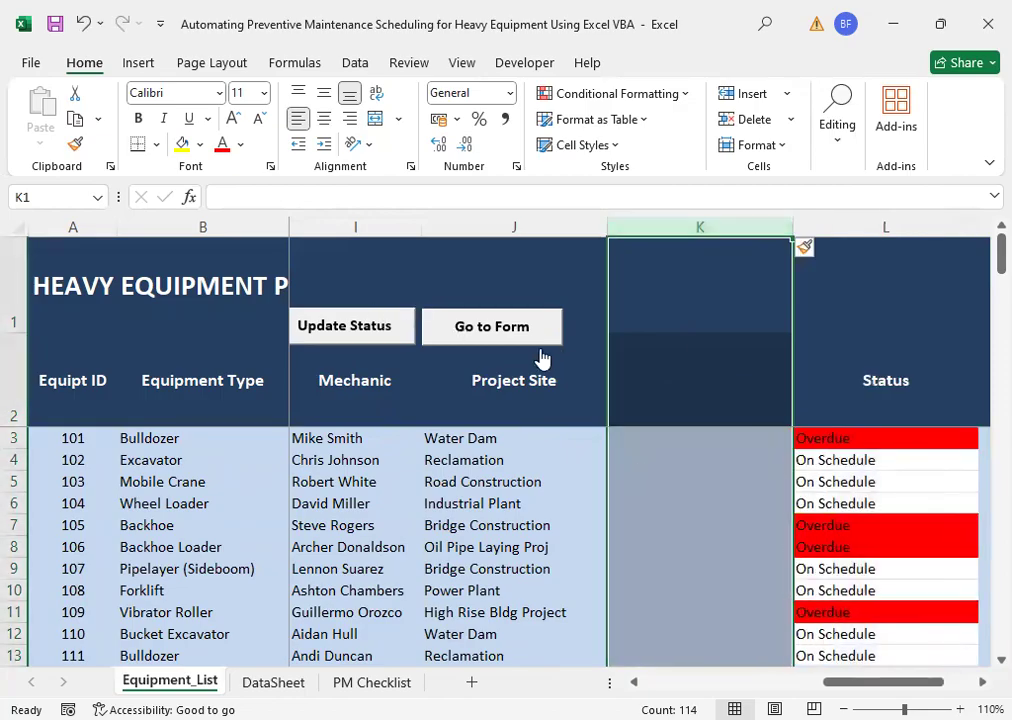
pyautogui.click(678, 392)
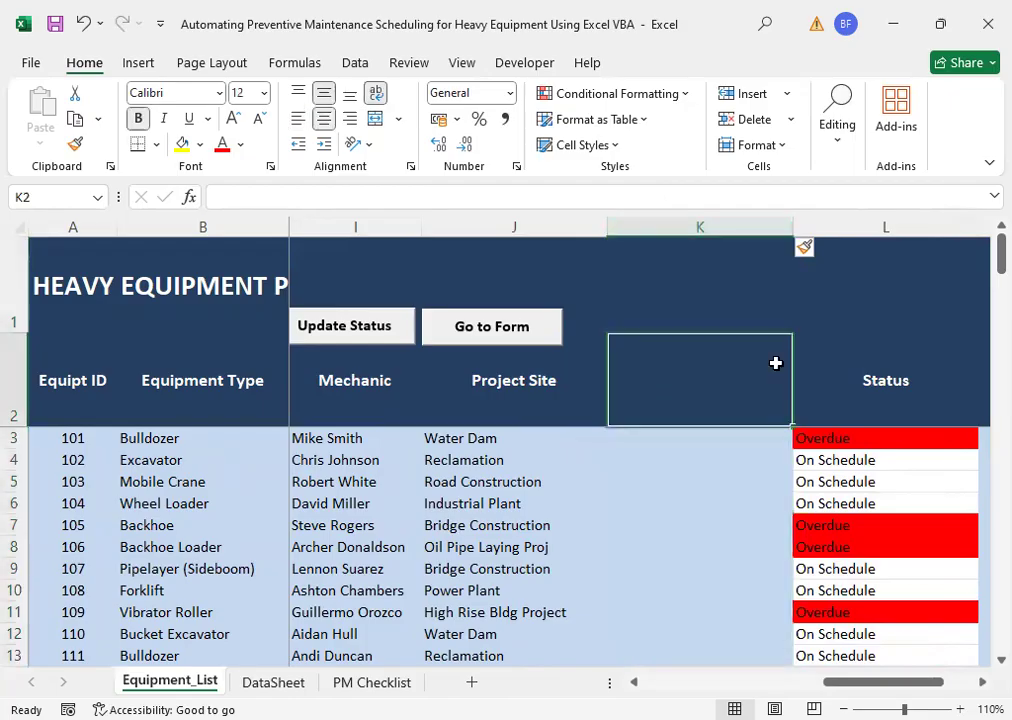
pyautogui.click(893, 385)
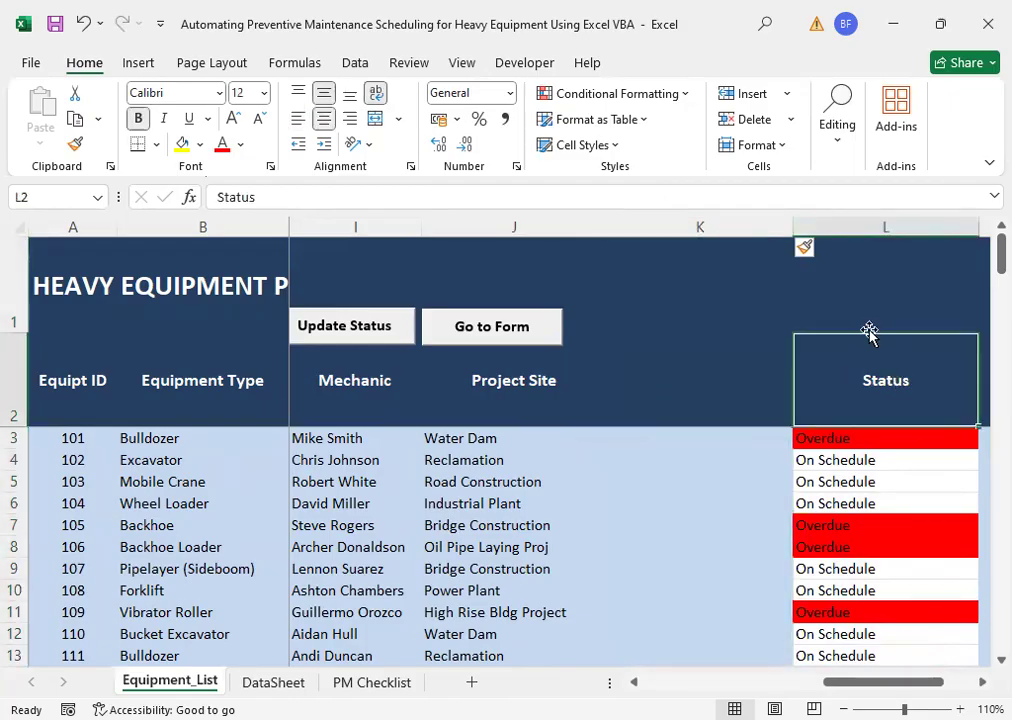
pyautogui.moveTo(838, 347); pyautogui.dragTo(662, 370)
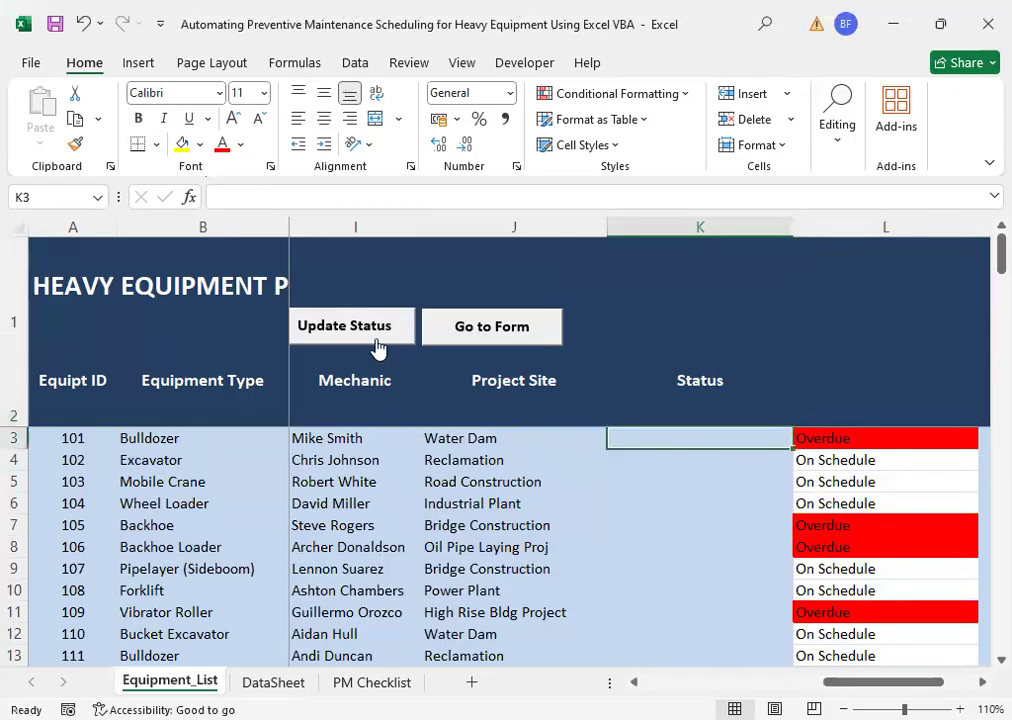
# Step: Run the status update to fill the new column K and delete the old status column L
pyautogui.click(349, 327)
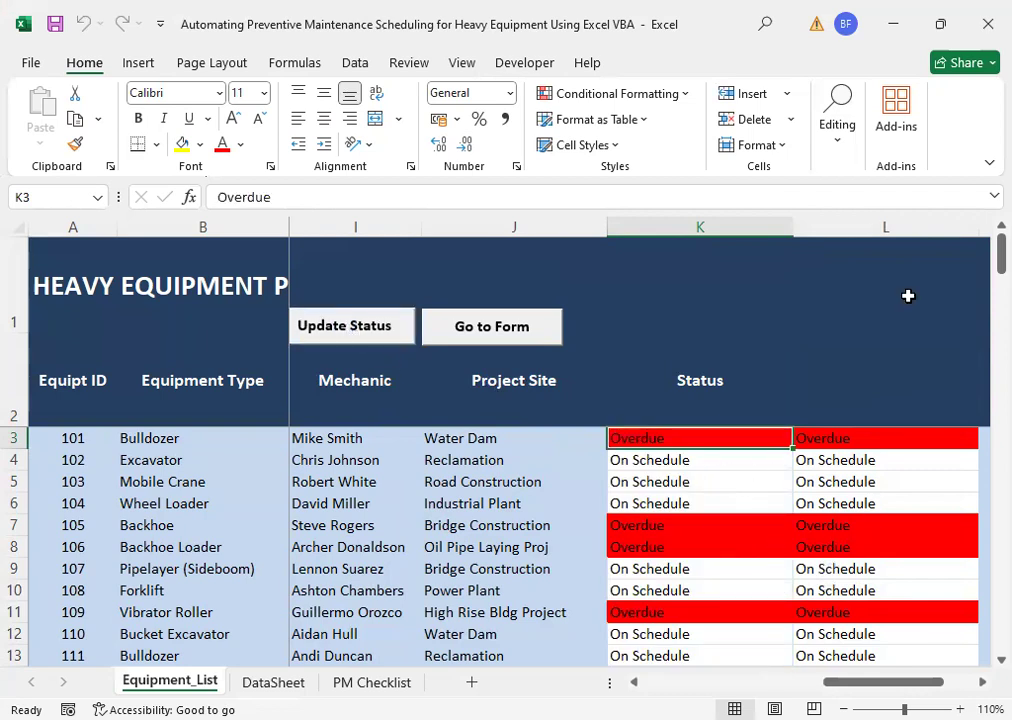
pyautogui.click(861, 228)
pyautogui.rightClick(856, 228)
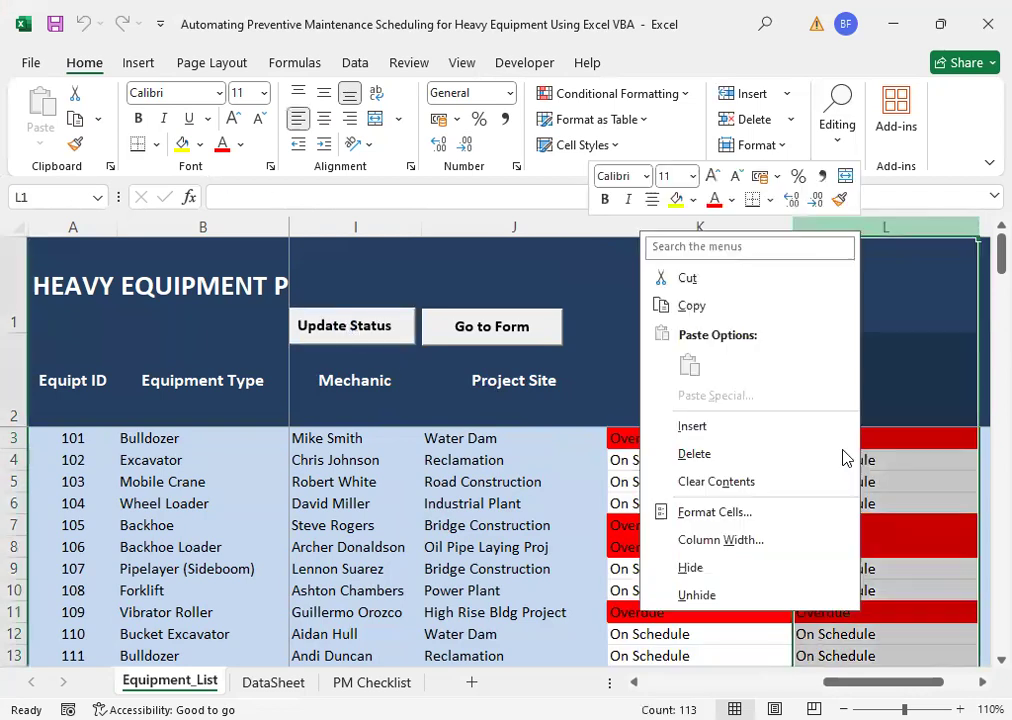
pyautogui.click(717, 458)
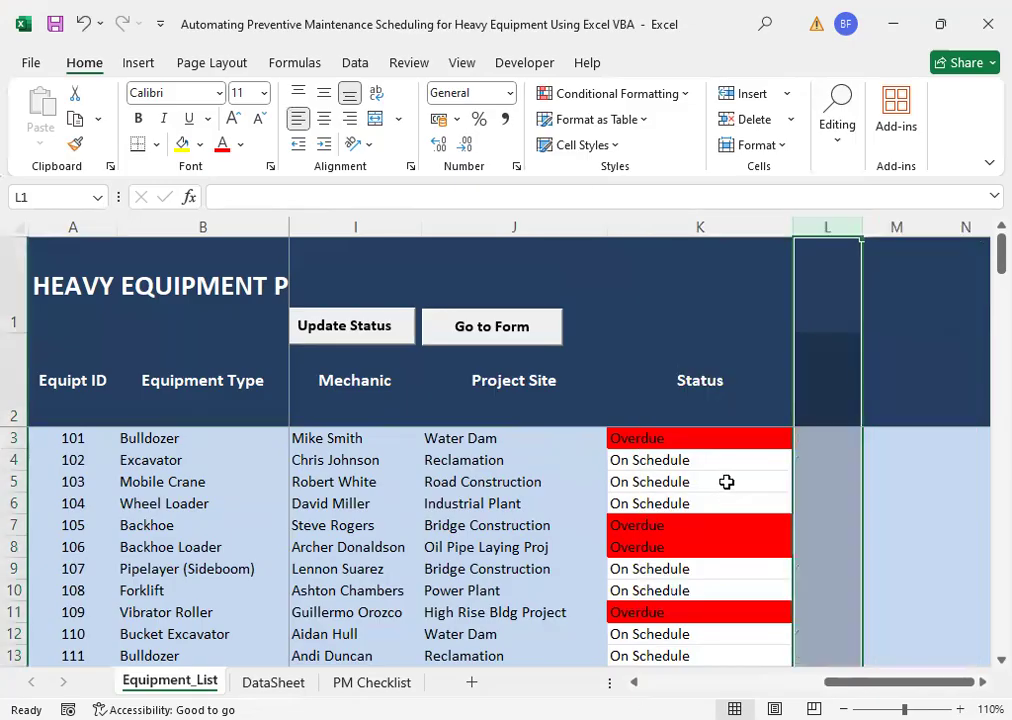
pyautogui.click(708, 481)
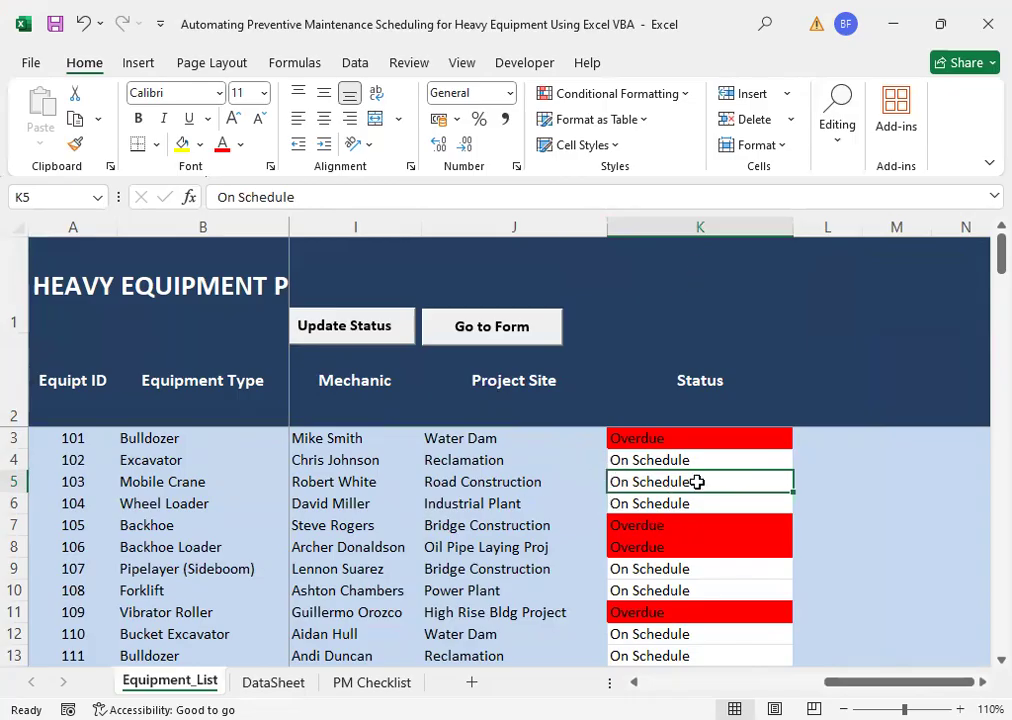
# Step: Clear the Next Due Date entries from F3 down to F124 and return to F3
pyautogui.moveTo(843, 684); pyautogui.dragTo(723, 684)
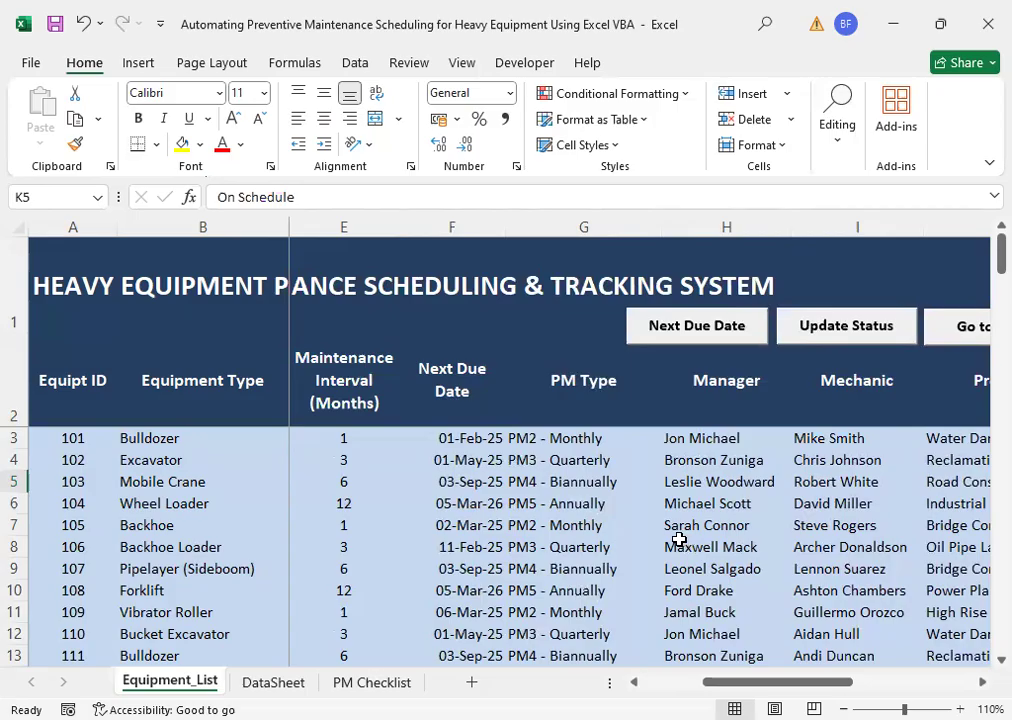
pyautogui.click(452, 393)
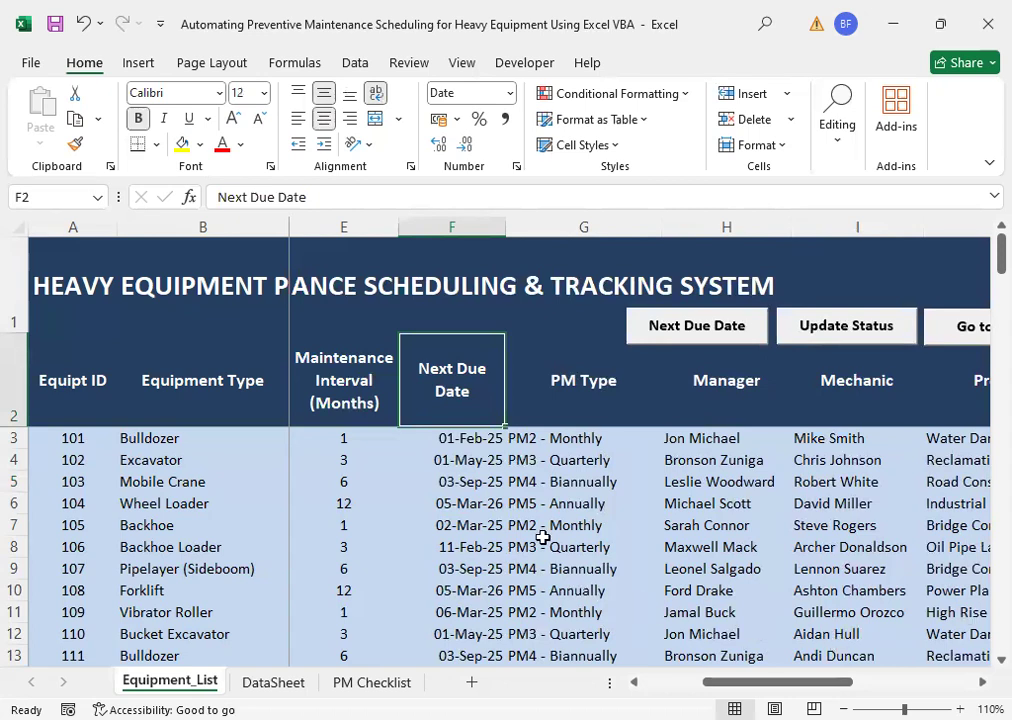
pyautogui.click(442, 435)
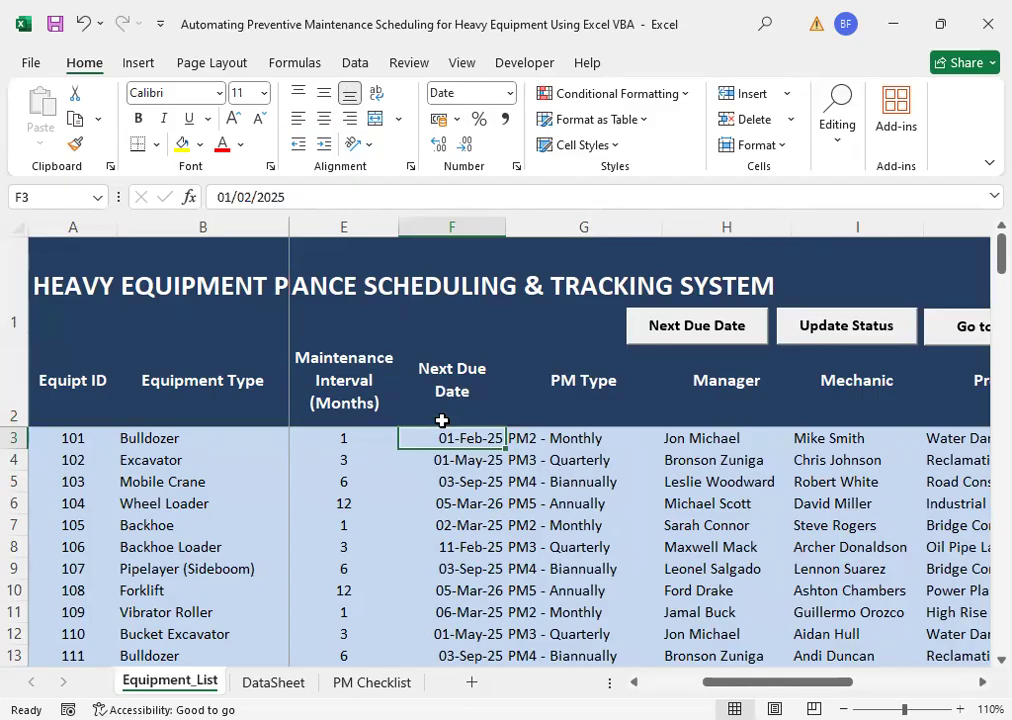
pyautogui.hotkey('shift', 'pagedown')
pyautogui.hotkey('shift', 'pagedown')
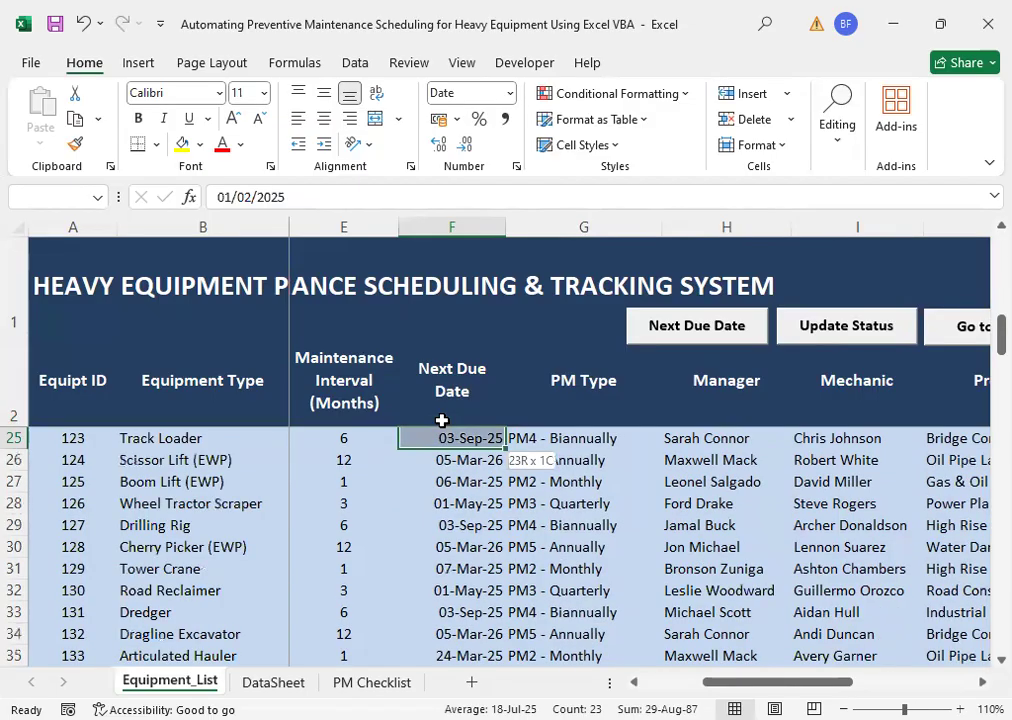
pyautogui.hotkey('shift', 'pagedown')
pyautogui.hotkey('shift', 'pagedown')
pyautogui.hotkey('shift', 'pagedown')
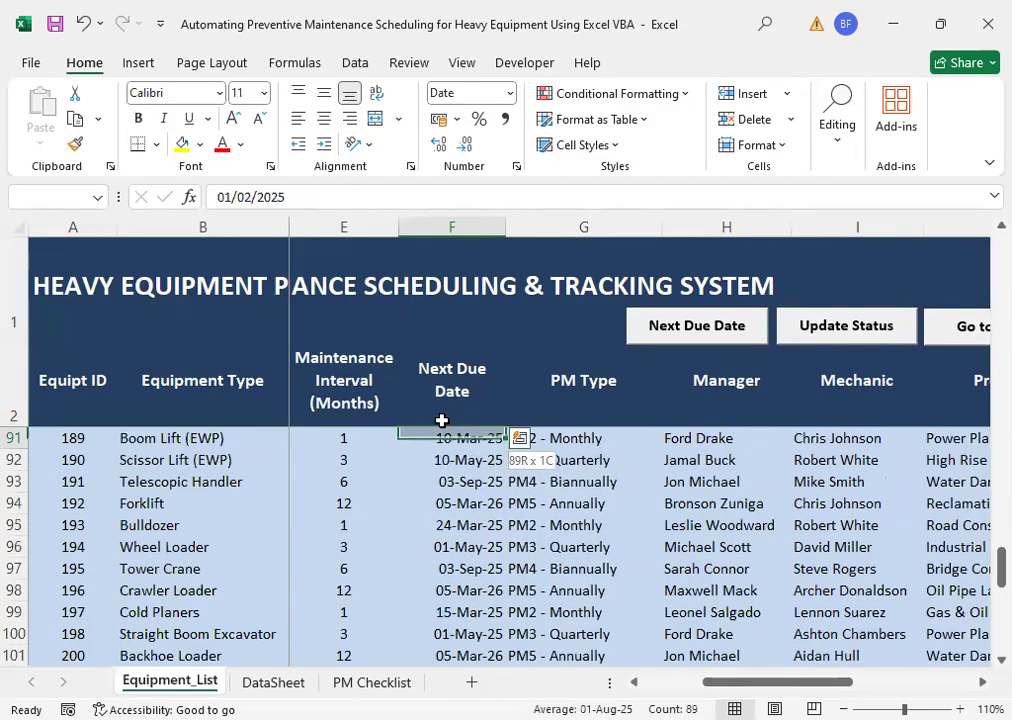
pyautogui.hotkey('shift', 'pagedown')
pyautogui.hotkey('shift', 'pagedown')
pyautogui.hotkey('shift', 'pagedown')
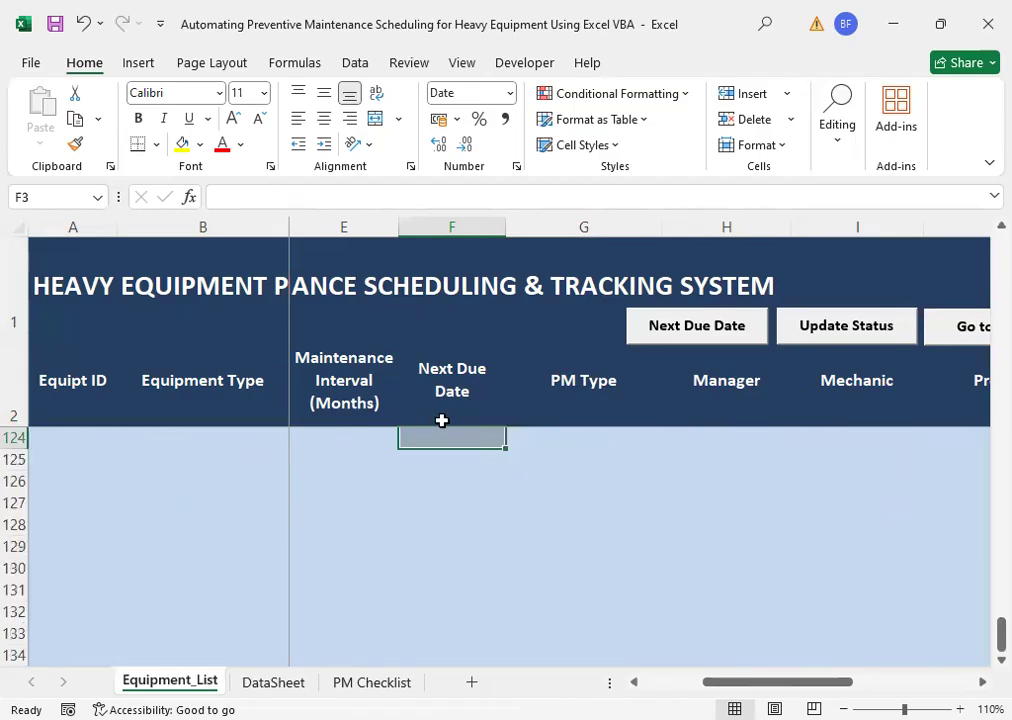
pyautogui.click(442, 420)
pyautogui.press('Down')
pyautogui.press('Down')
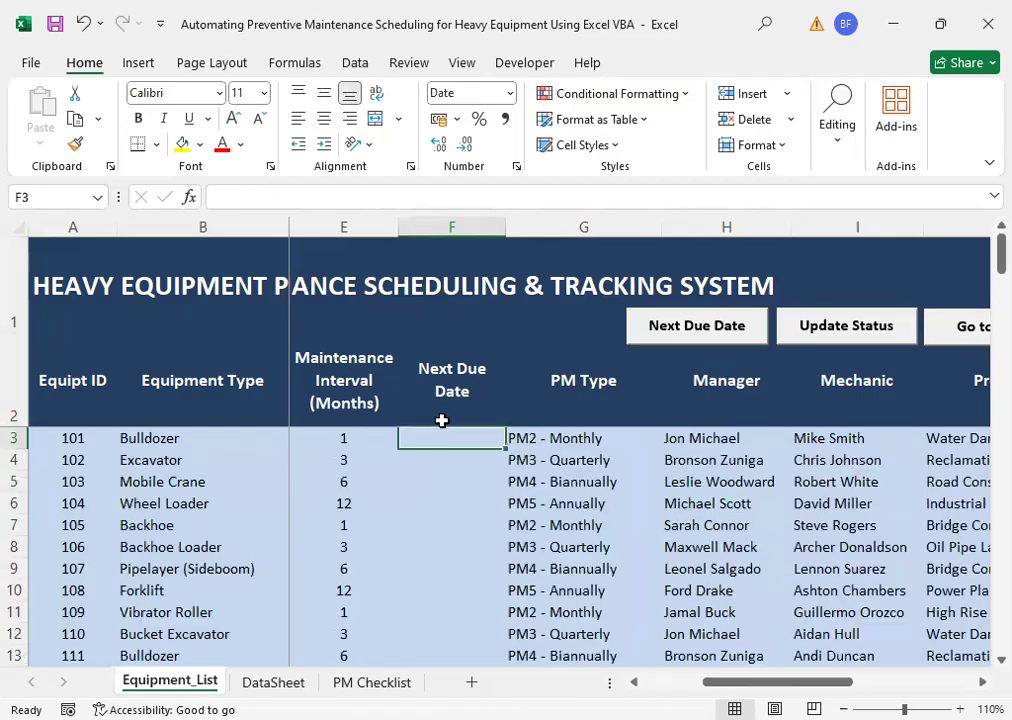
pyautogui.press('Up')
# Step: Run the Next Due Date calculation to refill column F and select the mobile crane's date in F5
pyautogui.click(673, 325)
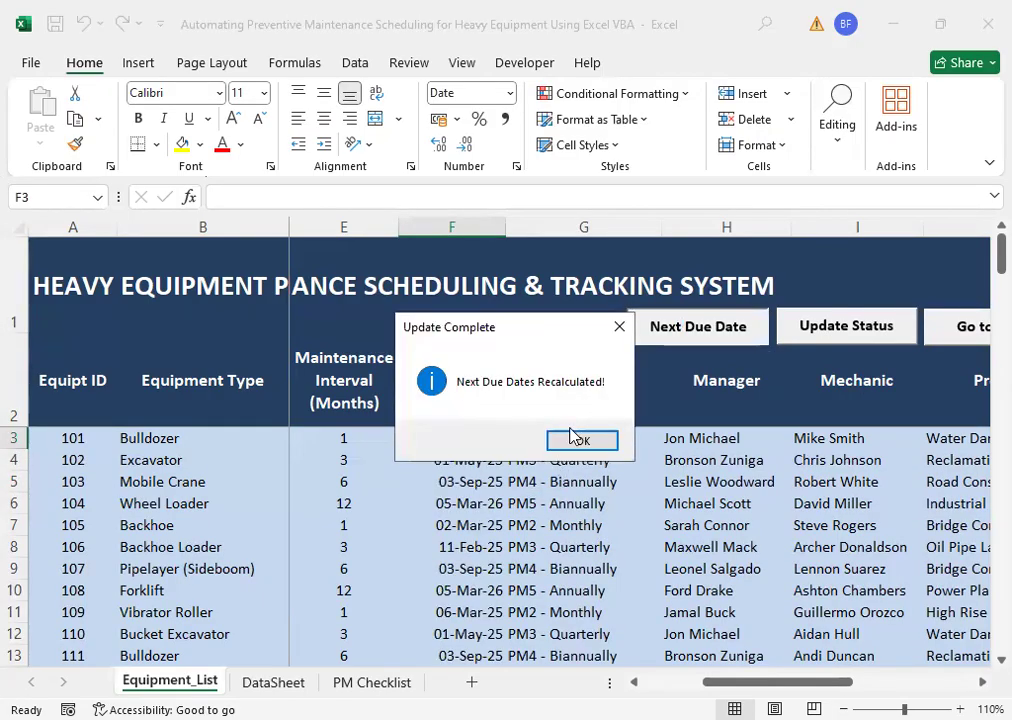
pyautogui.click(566, 444)
pyautogui.click(466, 476)
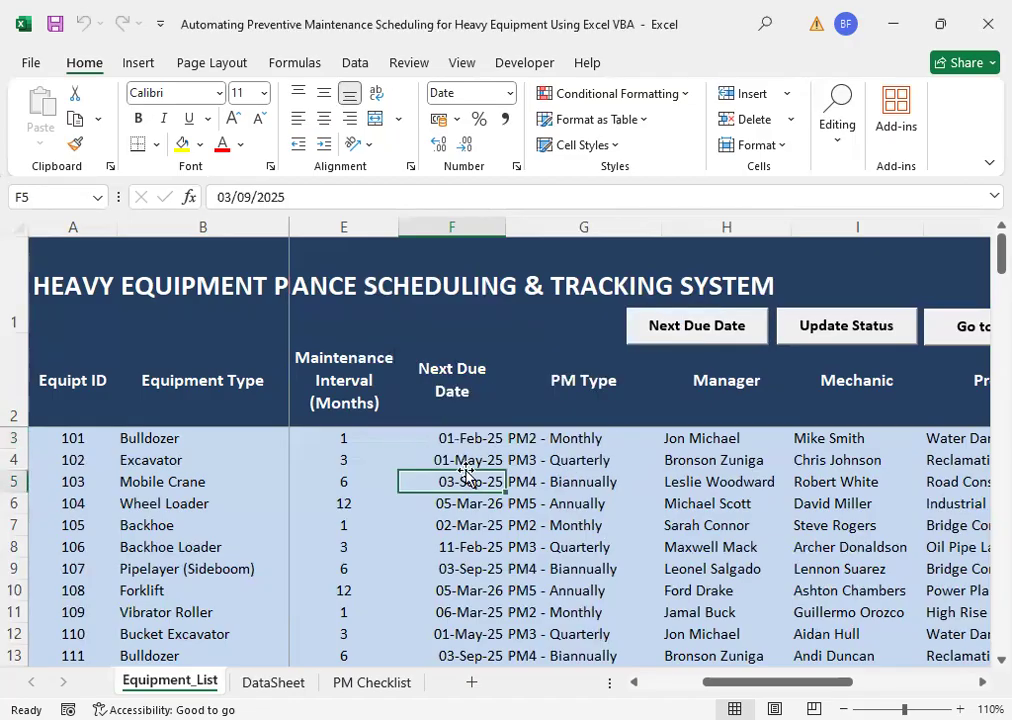
# Step: Set the Last Maintenance Date of bulldozer 101 in D3 to 9/2/25
pyautogui.press('Up')
pyautogui.press('Up')
pyautogui.press('Left')
pyautogui.press('Left')
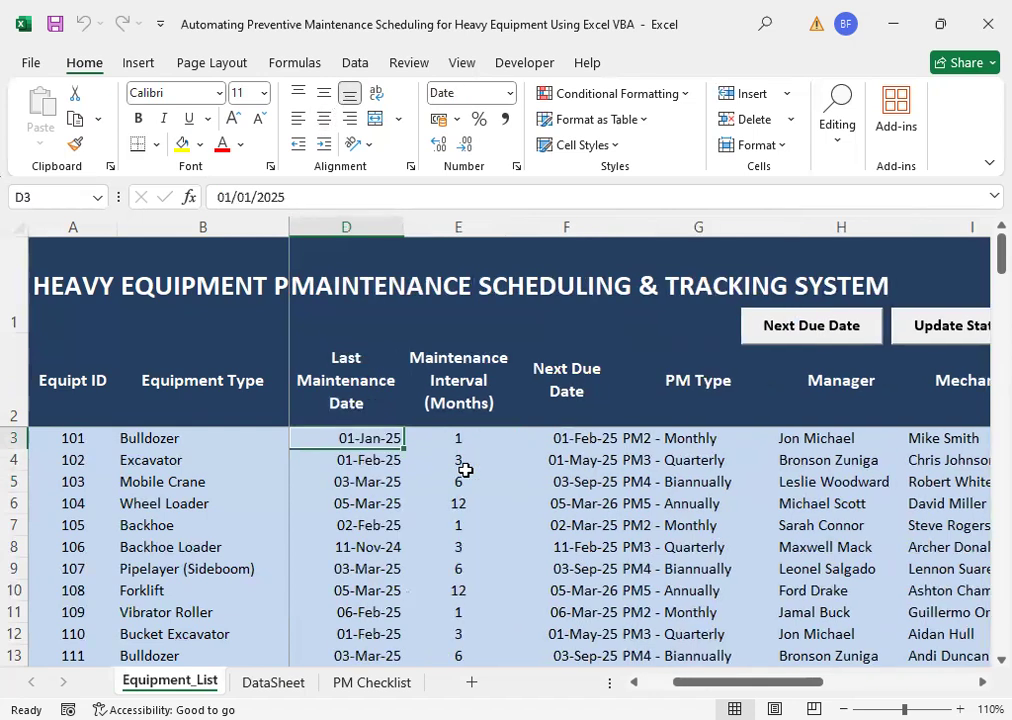
pyautogui.press('Right')
pyautogui.press('Left')
pyautogui.write('9')
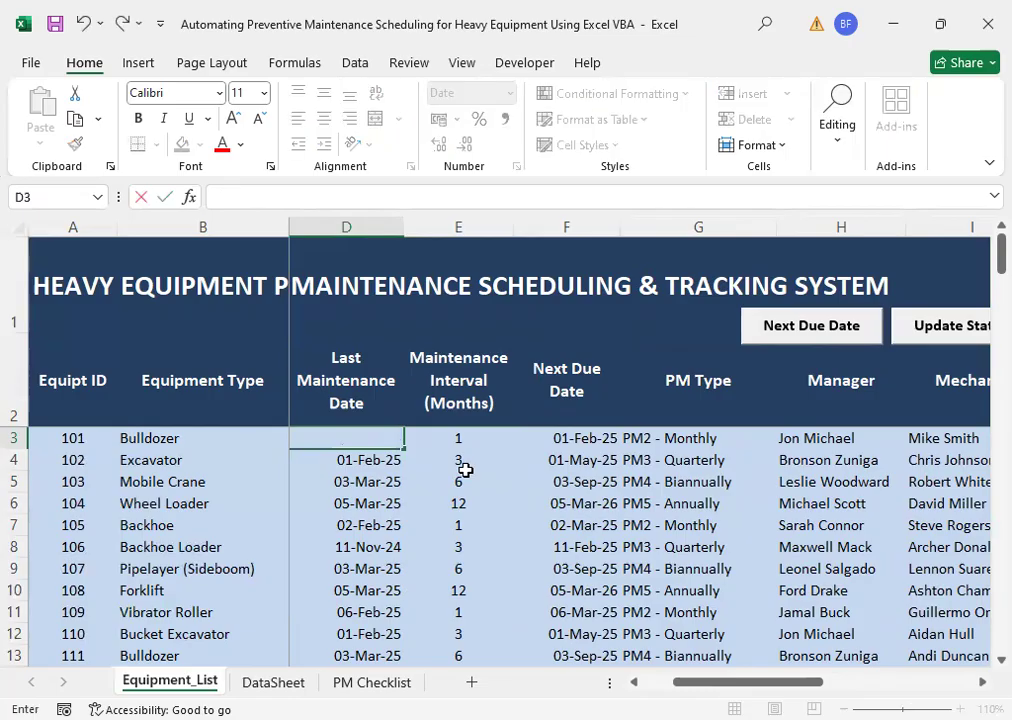
pyautogui.write('/2/25')
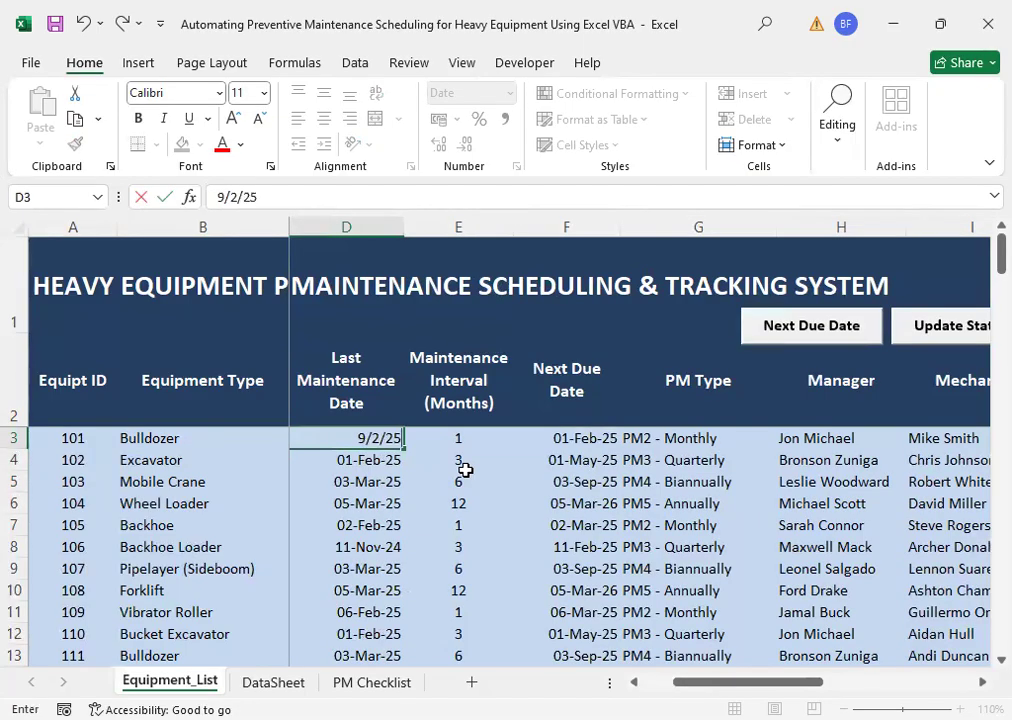
pyautogui.press('Tab')
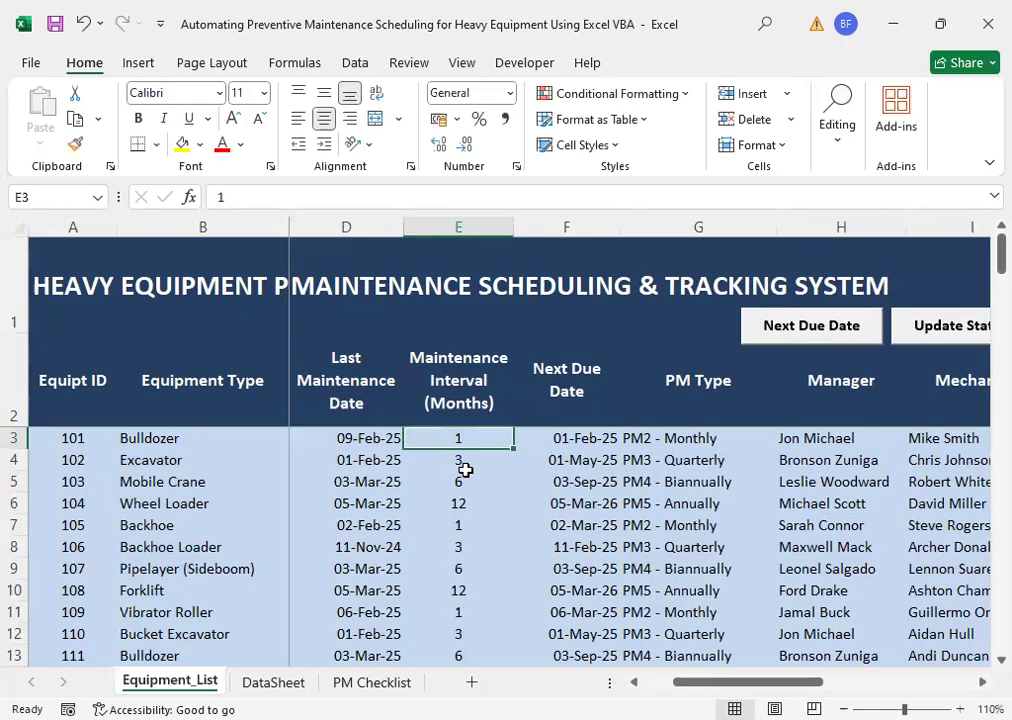
# Step: Examine the maintenance intervals in E3 to E6 together with the neighbouring last and next due dates
pyautogui.press('Tab')
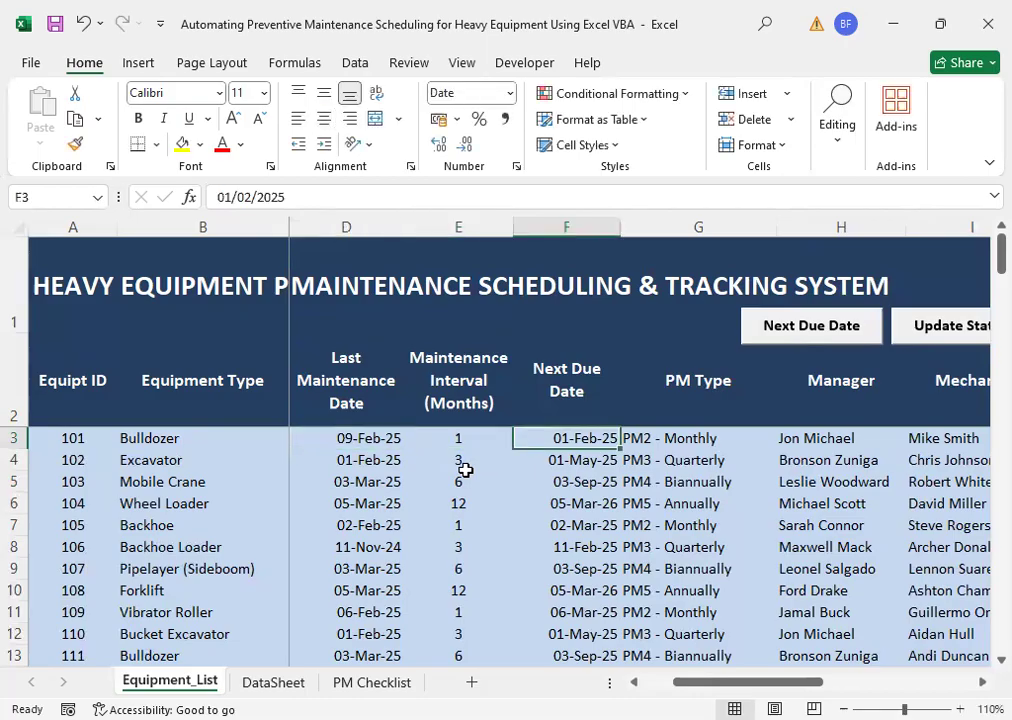
pyautogui.press('Left')
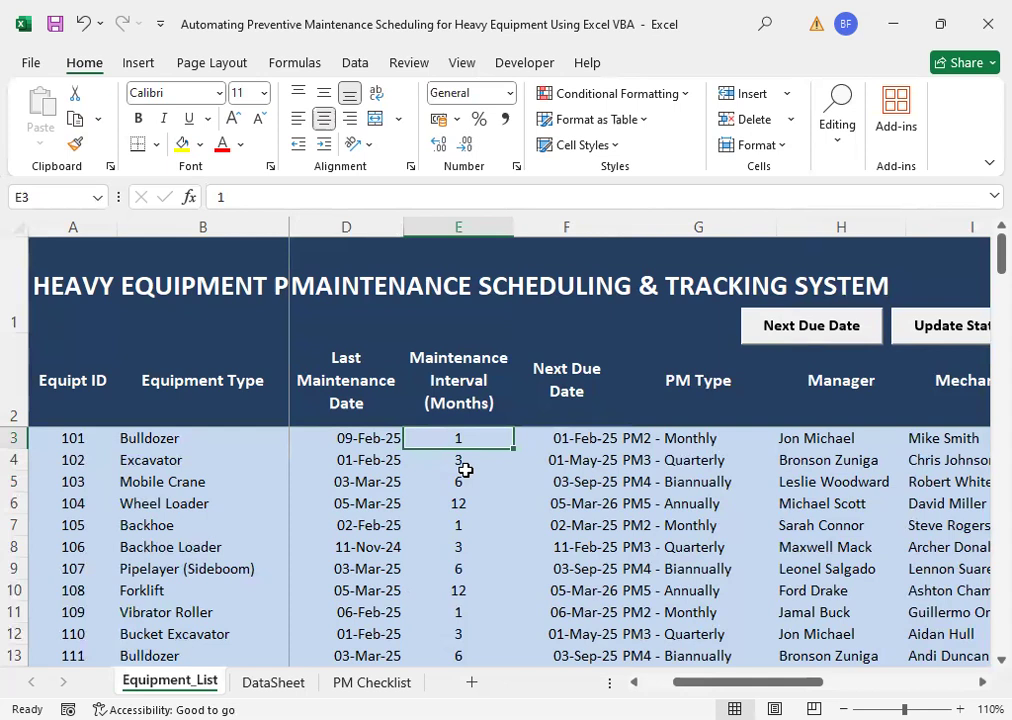
pyautogui.press('Left')
pyautogui.press('Right')
pyautogui.press('Left')
pyautogui.press('Right')
pyautogui.press('Down')
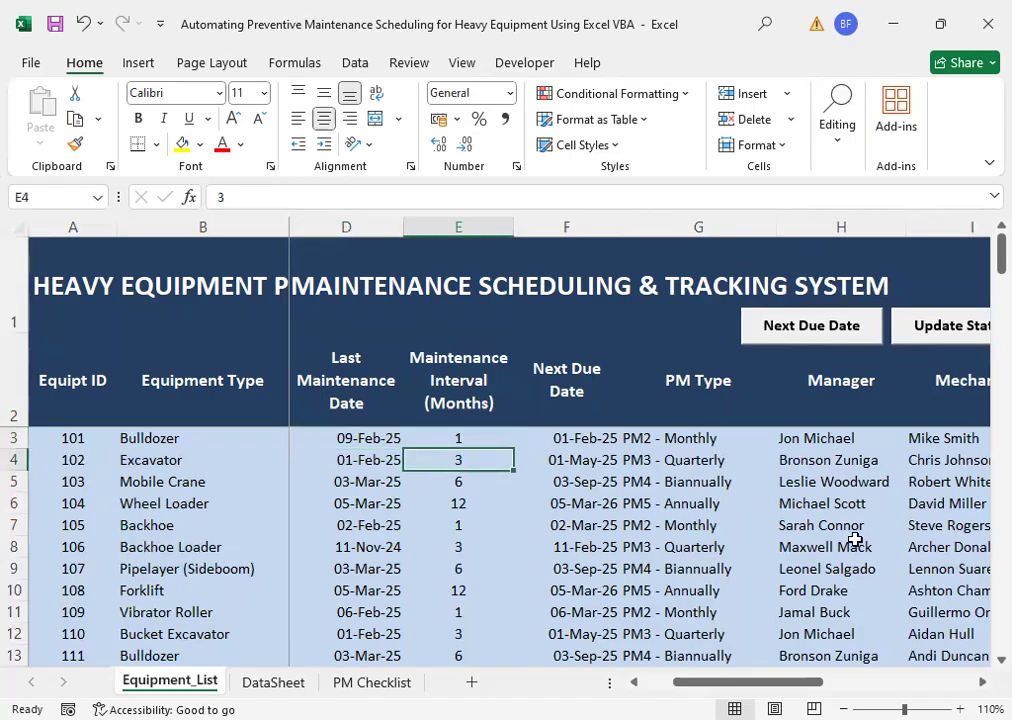
pyautogui.press('Up')
pyautogui.press('Down')
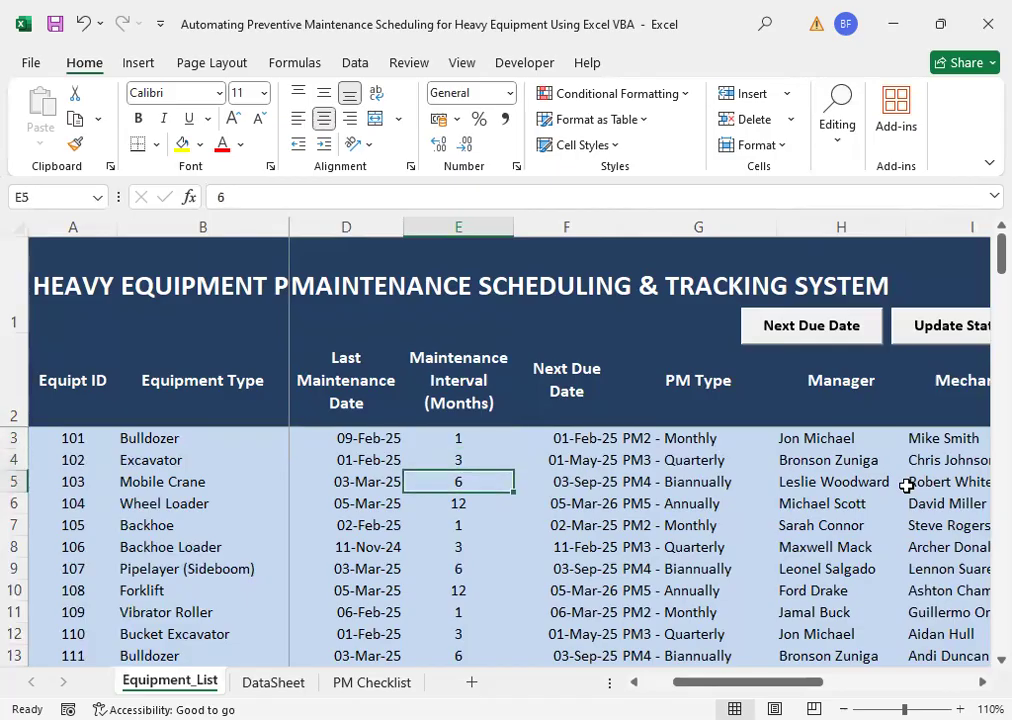
pyautogui.press('Down')
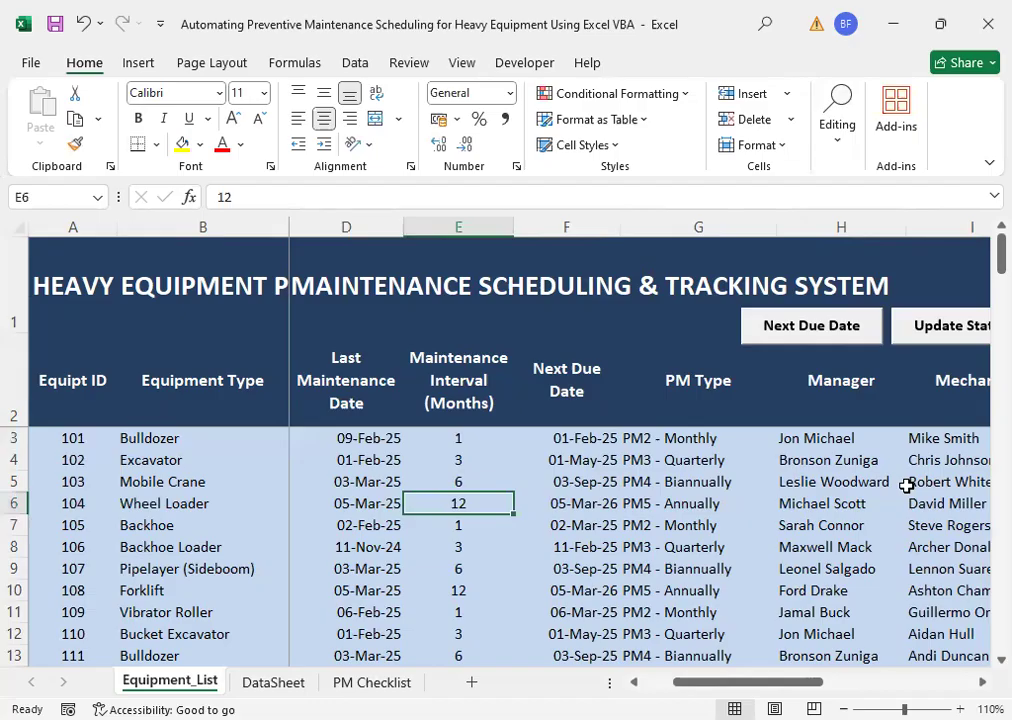
pyautogui.press('Right')
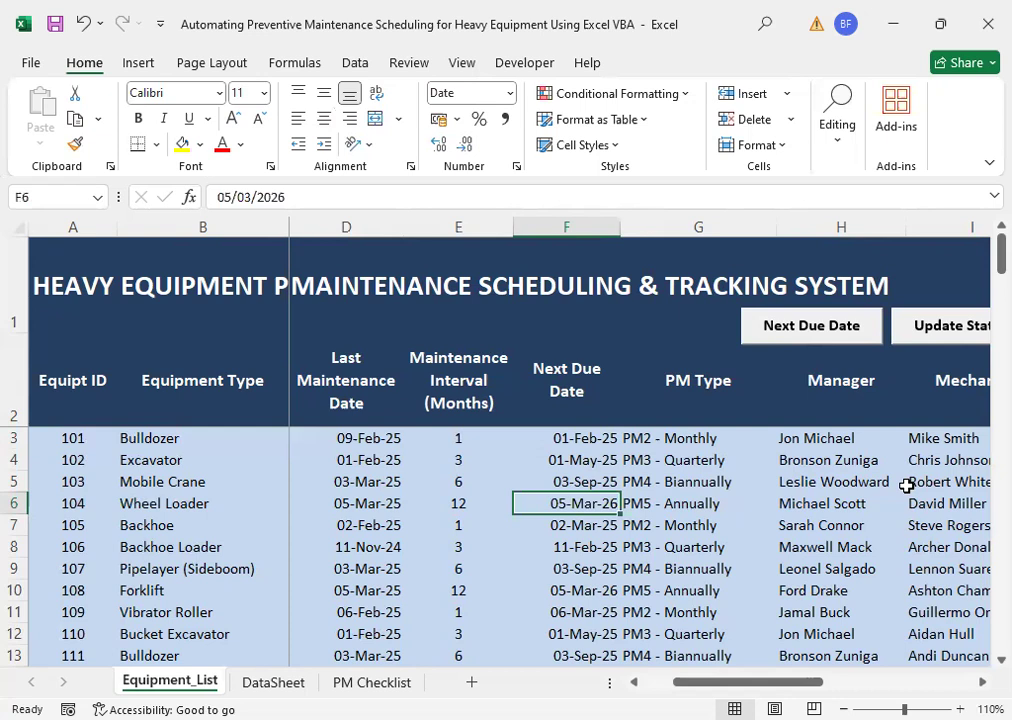
# Step: Examine the PM Type entries in G3 to G6, from monthly through quarterly and biannual to annual maintenance
pyautogui.press('Right')
pyautogui.press('Up')
pyautogui.press('Up')
pyautogui.press('Up')
pyautogui.press('Right')
pyautogui.press('Left')
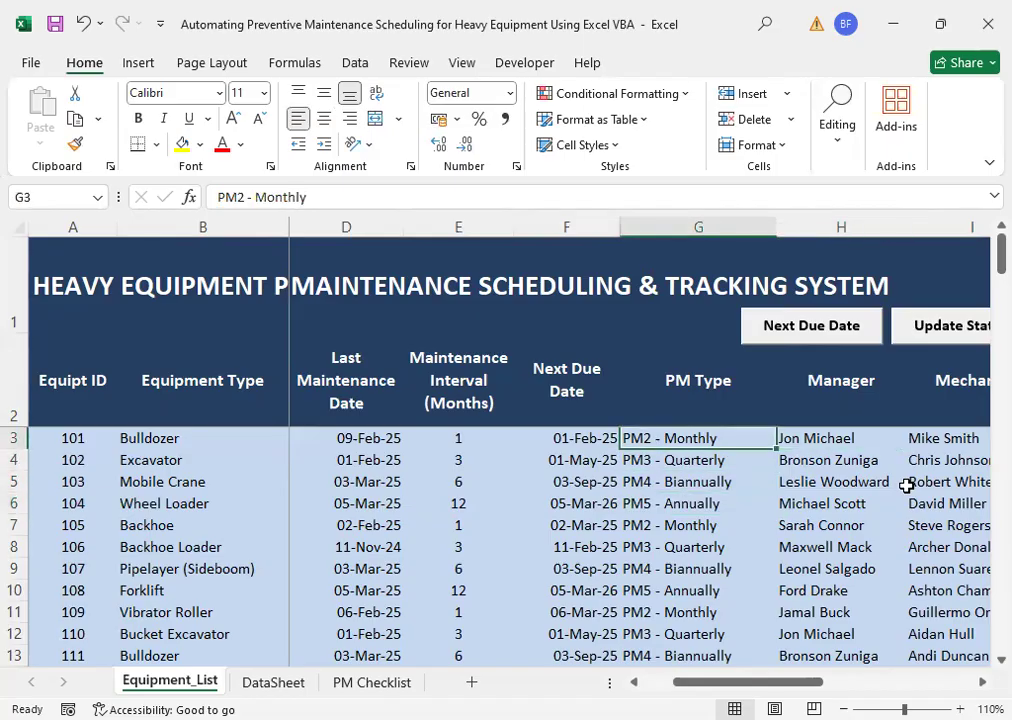
pyautogui.press('Down')
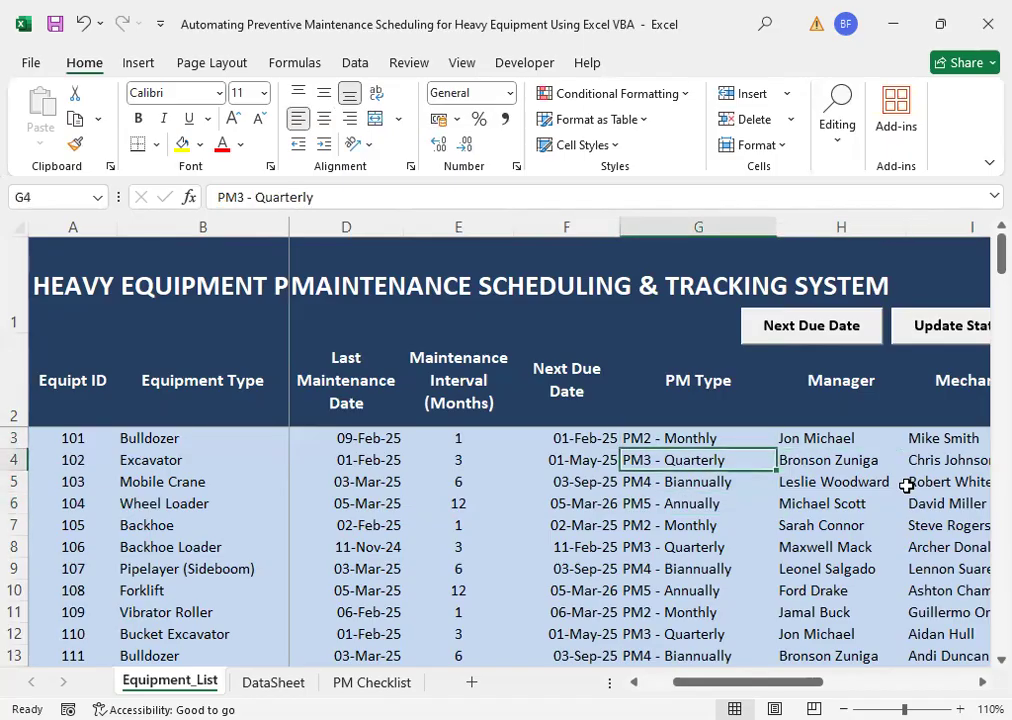
pyautogui.press('Down')
pyautogui.press('Right')
pyautogui.press('Left')
pyautogui.press('Down')
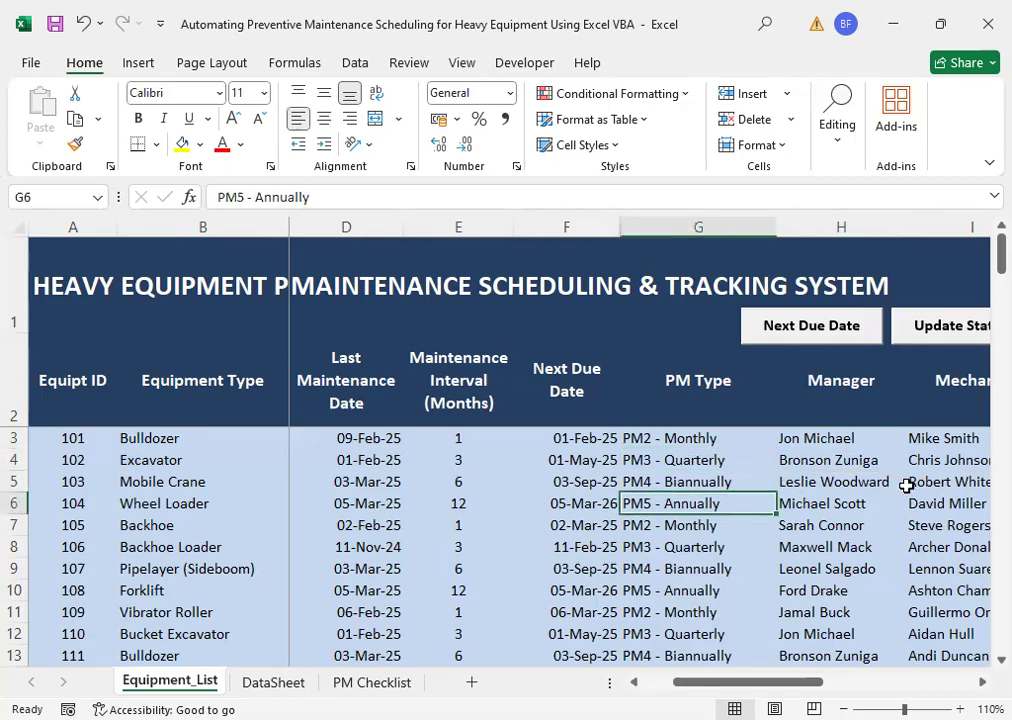
pyautogui.press('Up')
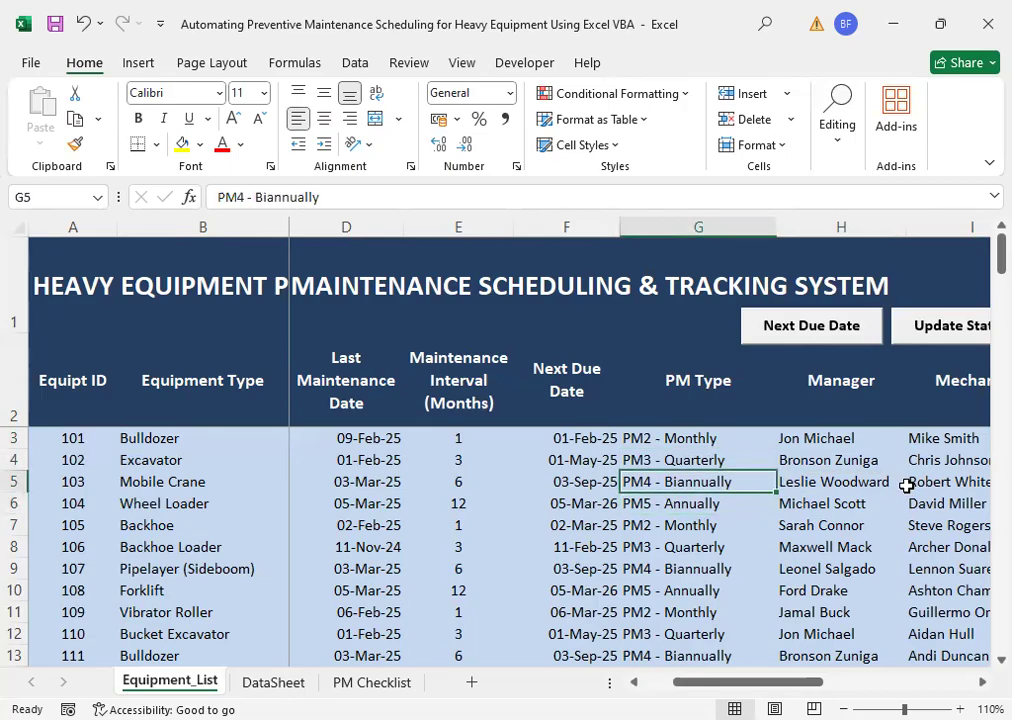
pyautogui.press('Down')
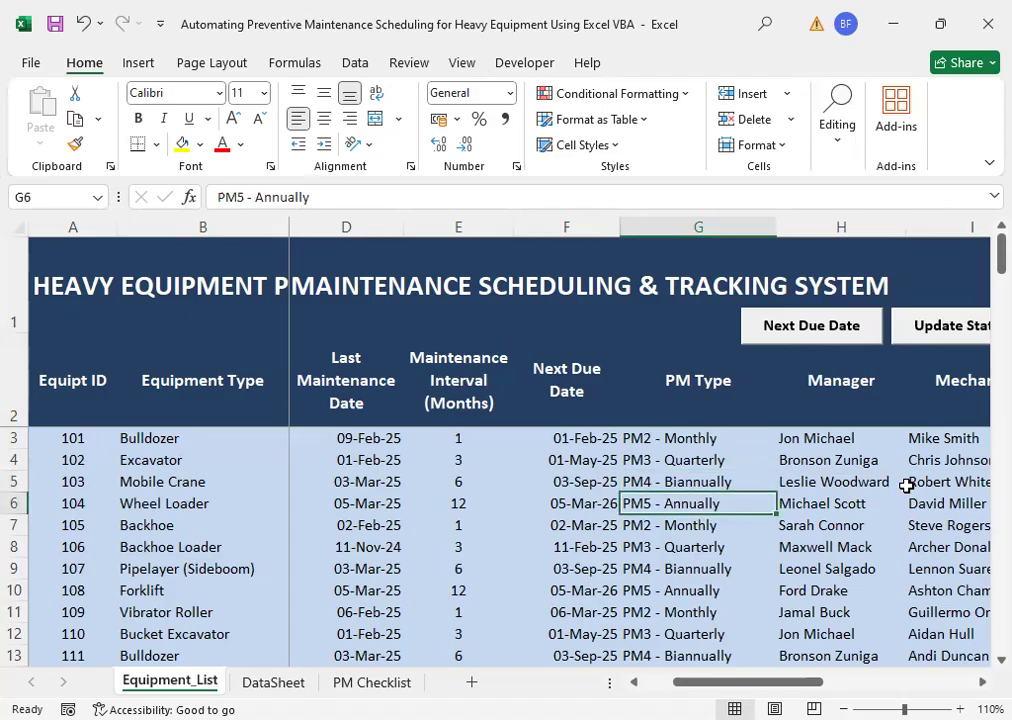
pyautogui.press('Up')
pyautogui.press('Up')
pyautogui.press('Up')
pyautogui.press('Down')
pyautogui.press('Down')
pyautogui.press('Down')
# Step: Compare the bulldozer's last maintenance date, interval and next due date in D3 to F3
pyautogui.press('Left')
pyautogui.press('Left')
pyautogui.press('Up')
pyautogui.press('Up')
pyautogui.press('Up')
pyautogui.press('Left')
pyautogui.press('Right')
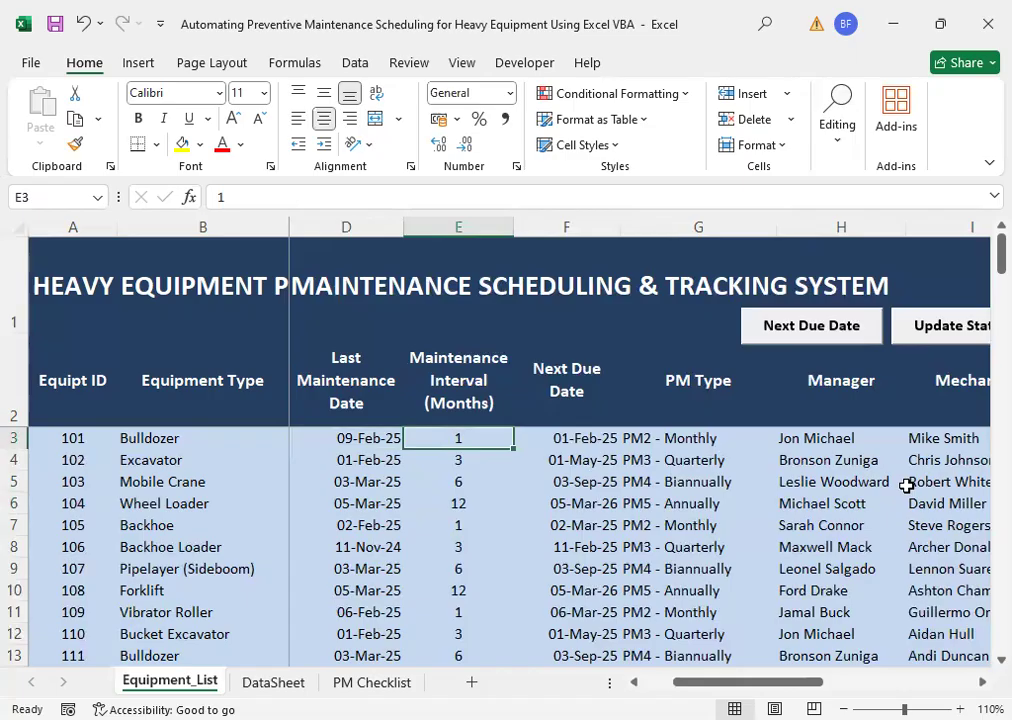
pyautogui.press('Right')
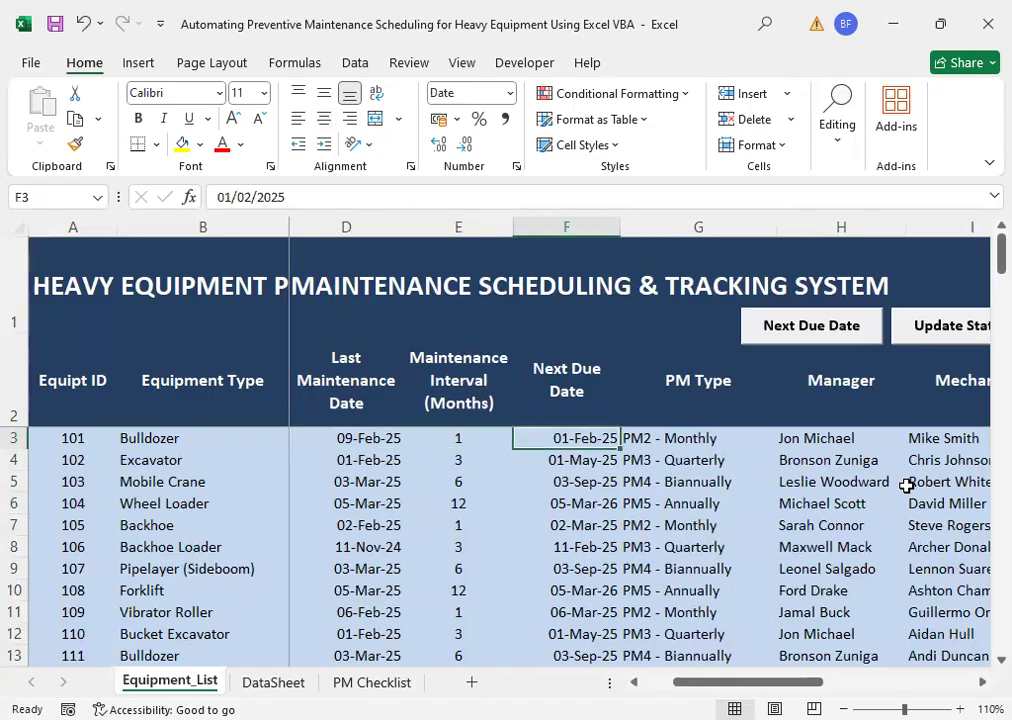
pyautogui.press('Left')
pyautogui.press('Left')
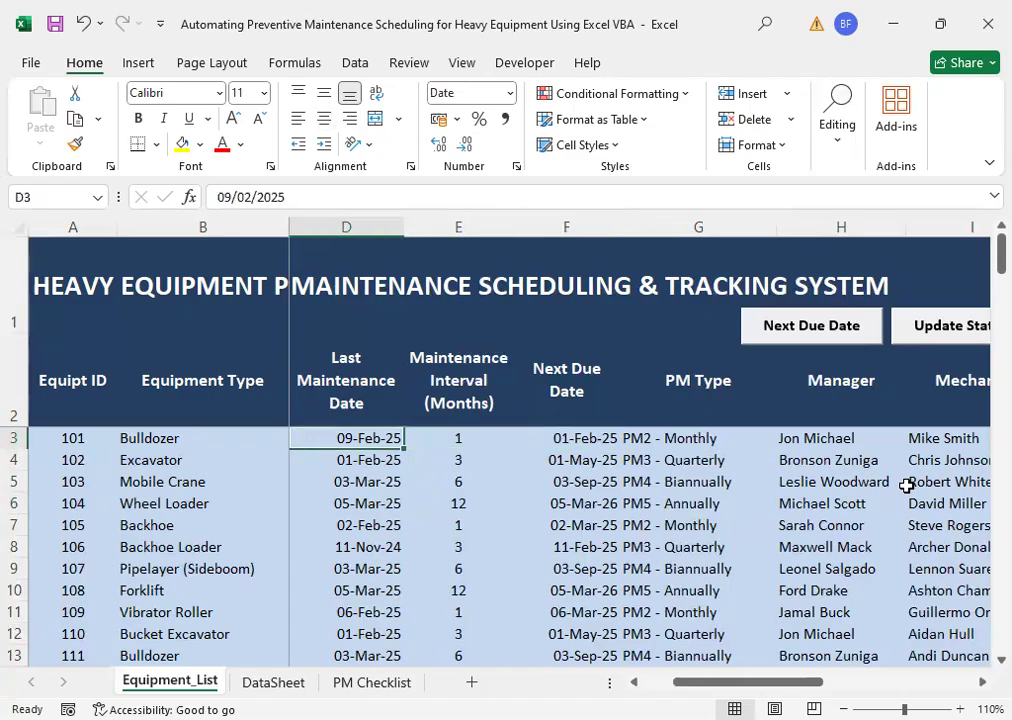
# Step: Select the bulldozer's Next Due Date in F3 and run the Next Due Date recalculation
pyautogui.press('Right')
pyautogui.press('Right')
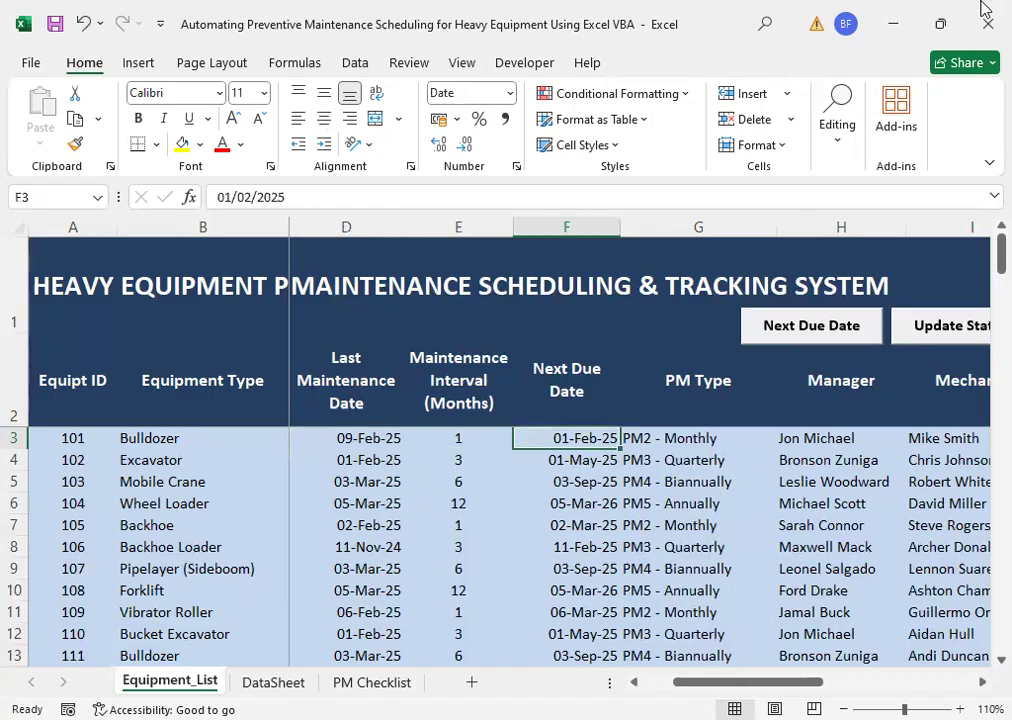
pyautogui.click(796, 338)
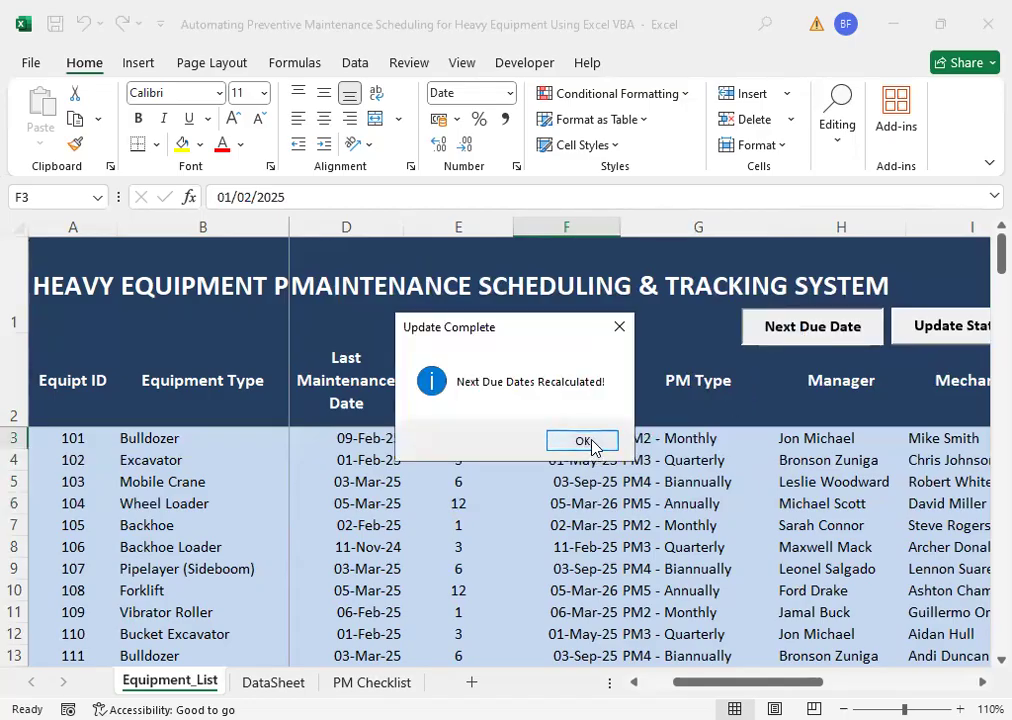
pyautogui.click(581, 441)
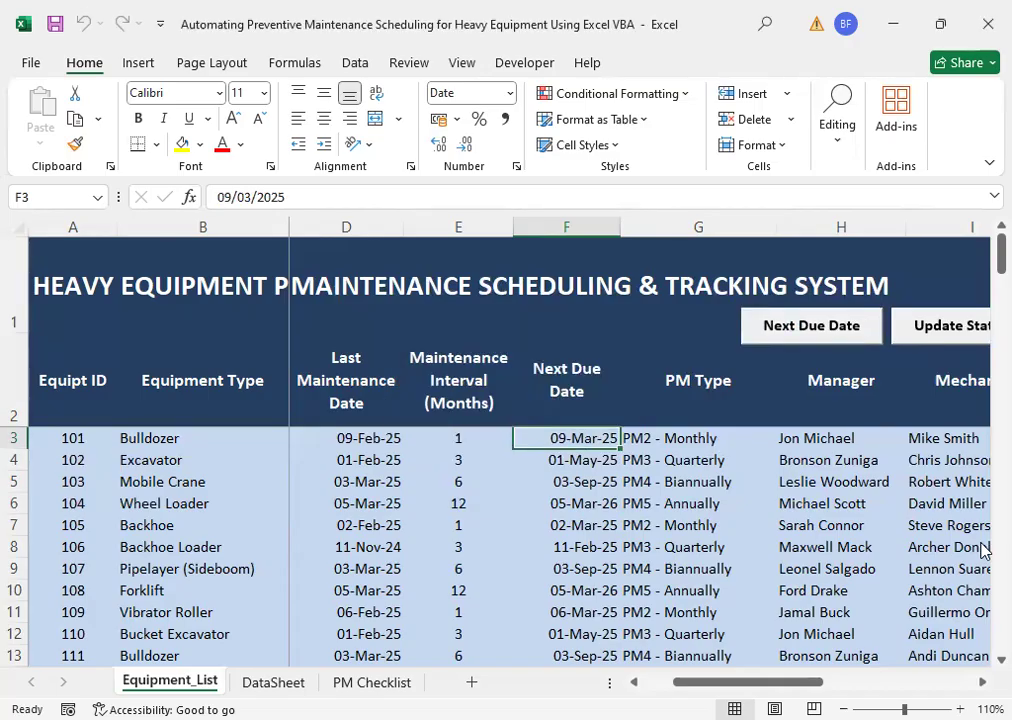
# Step: Check the bulldozer's recalculated due date in F3 against its last maintenance date and monthly interval
pyautogui.press('Right')
pyautogui.press('Left')
pyautogui.press('Left')
pyautogui.press('Left')
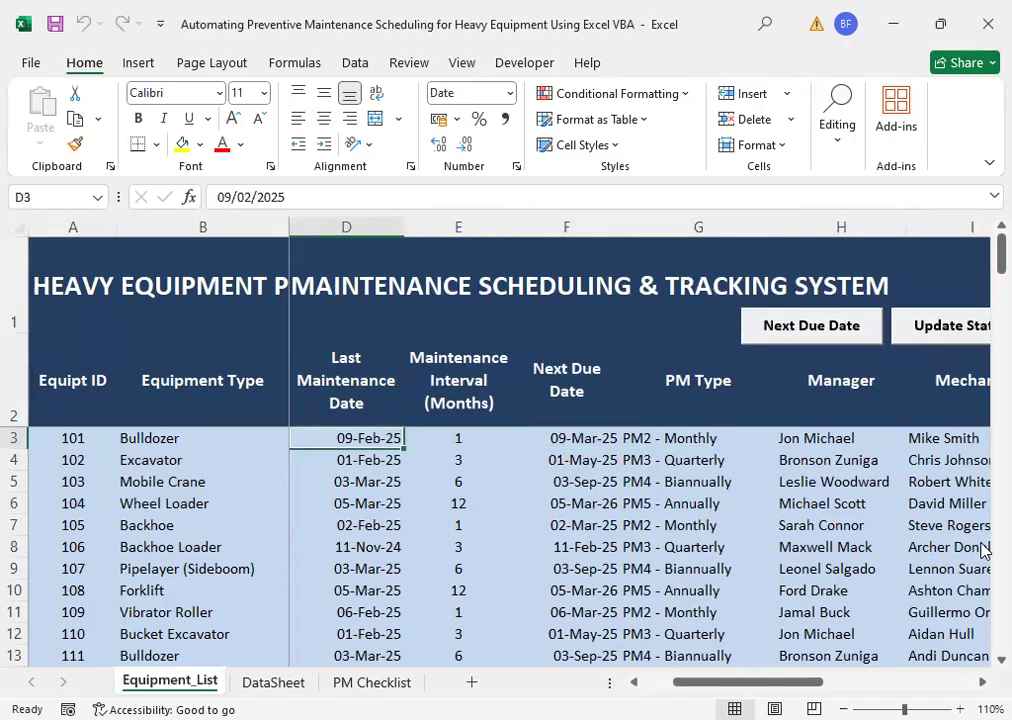
pyautogui.press('Right')
pyautogui.press('Right')
pyautogui.press('Left')
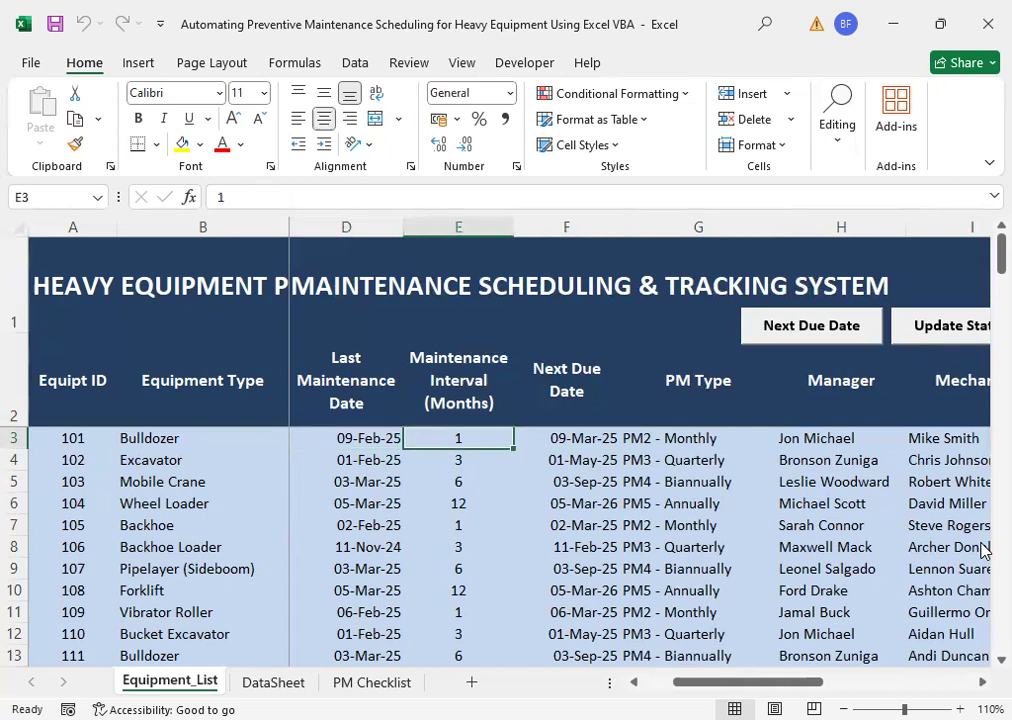
pyautogui.press('Right')
pyautogui.press('Left')
pyautogui.press('Left')
pyautogui.press('Right')
pyautogui.press('Right')
pyautogui.press('Right')
pyautogui.press('Right')
pyautogui.press('Left')
pyautogui.press('Left')
# Step: Go to the bulldozer's Status cell K3 and run the status update
pyautogui.press('Right')
pyautogui.press('Right')
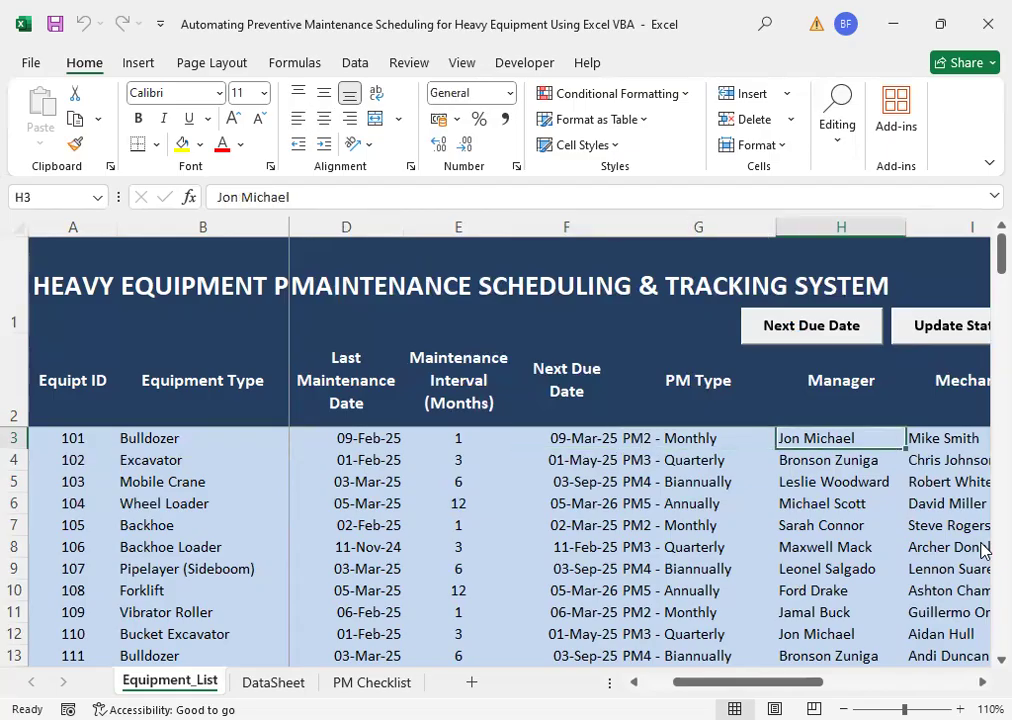
pyautogui.press('Right')
pyautogui.press('Right')
pyautogui.press('Right')
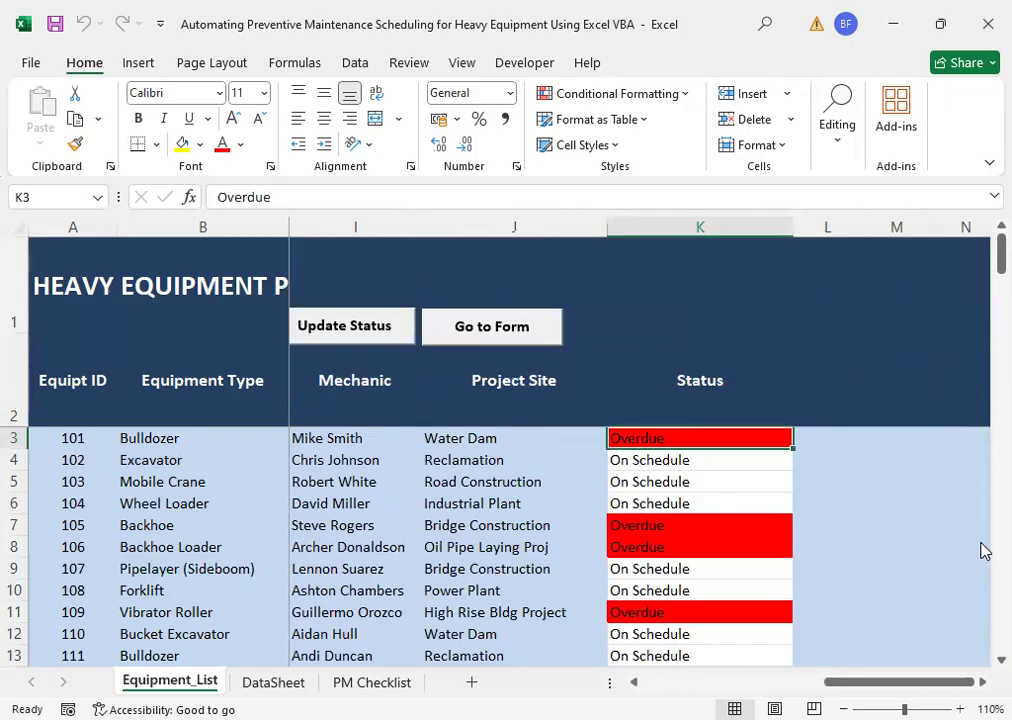
pyautogui.click(336, 335)
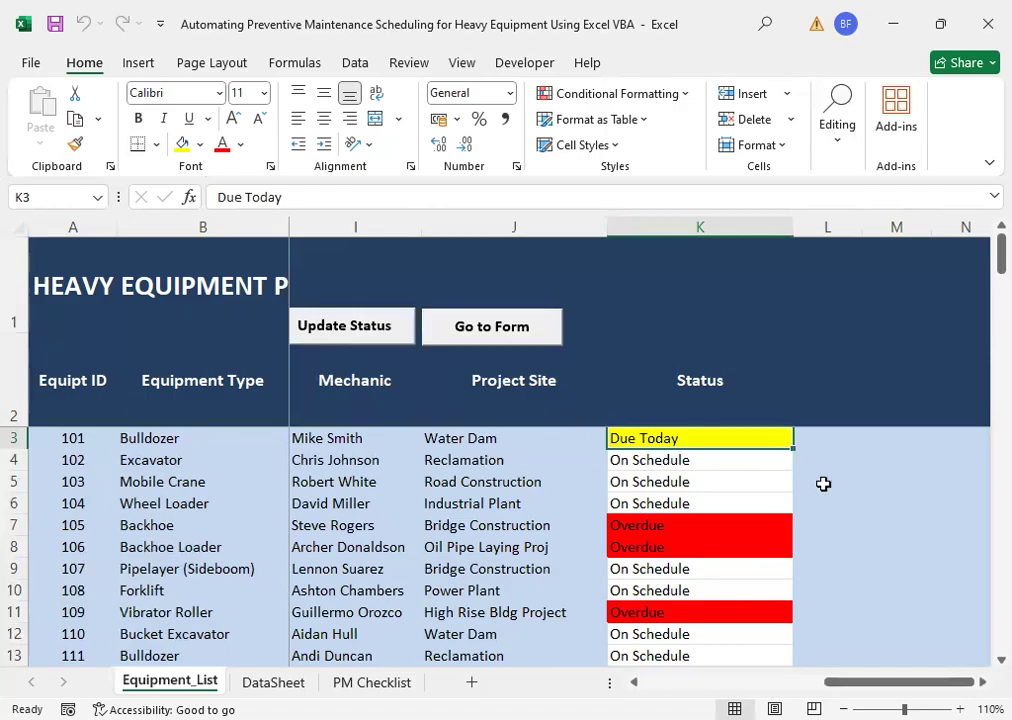
# Step: Review the bulldozer's status in K3 and the maintenance dates and intervals of the excavator and wheel loader
pyautogui.press('Left')
pyautogui.press('Right')
pyautogui.press('Left')
pyautogui.press('Left')
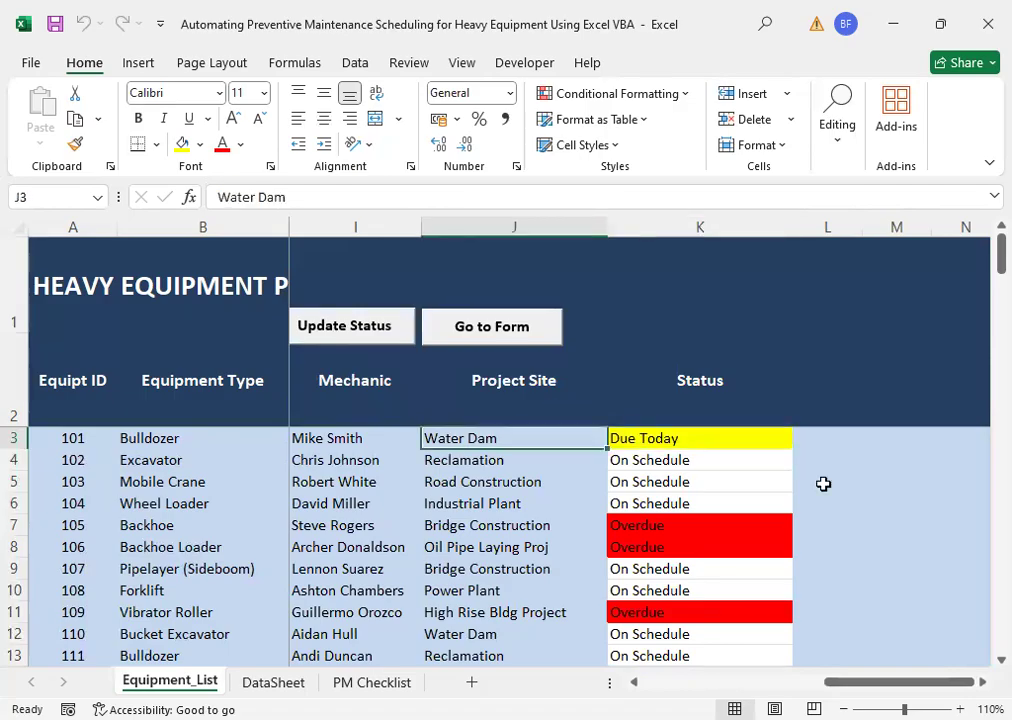
pyautogui.press('Down')
pyautogui.press('Left')
pyautogui.press('Left')
pyautogui.press('Left')
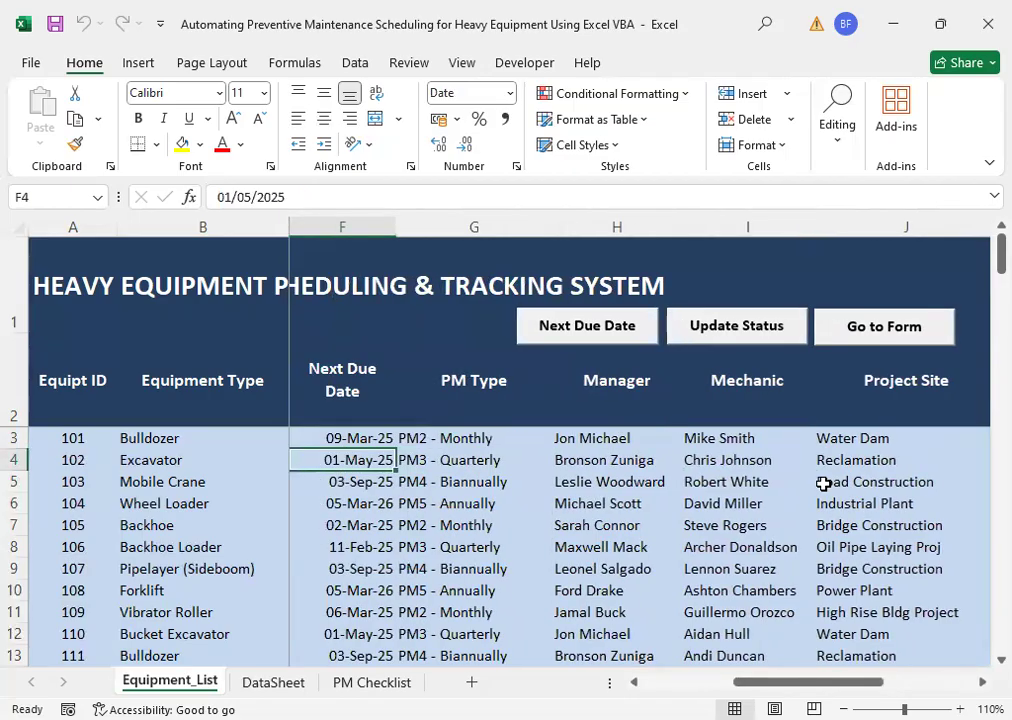
pyautogui.press('Left')
pyautogui.press('Right')
pyautogui.press('Down')
pyautogui.press('Down')
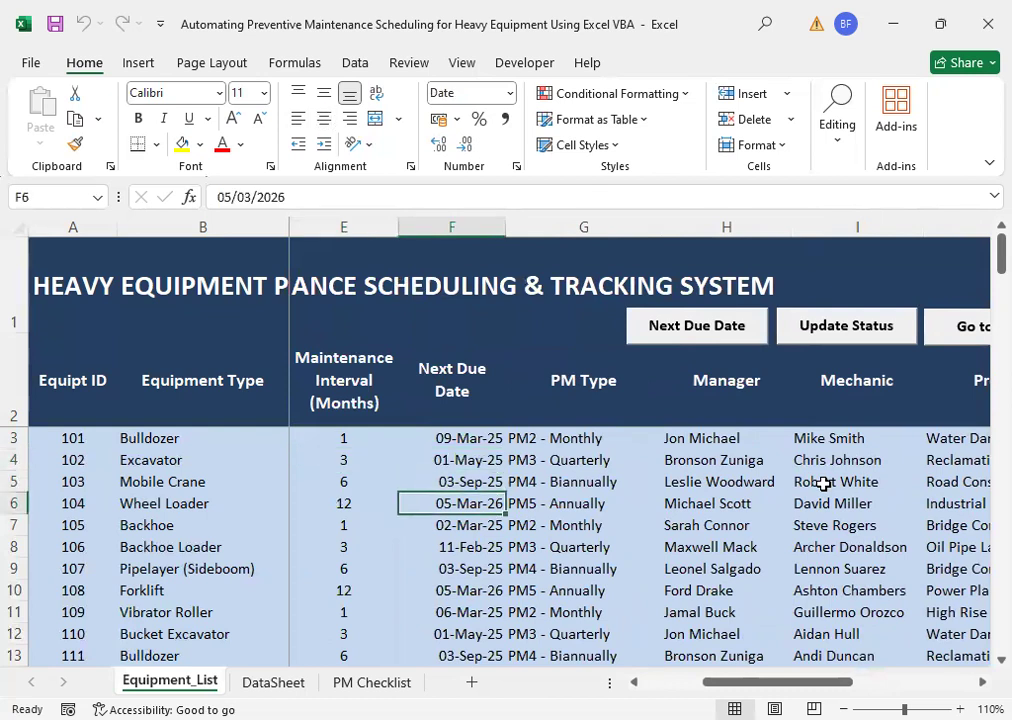
pyautogui.press('Left')
pyautogui.press('Left')
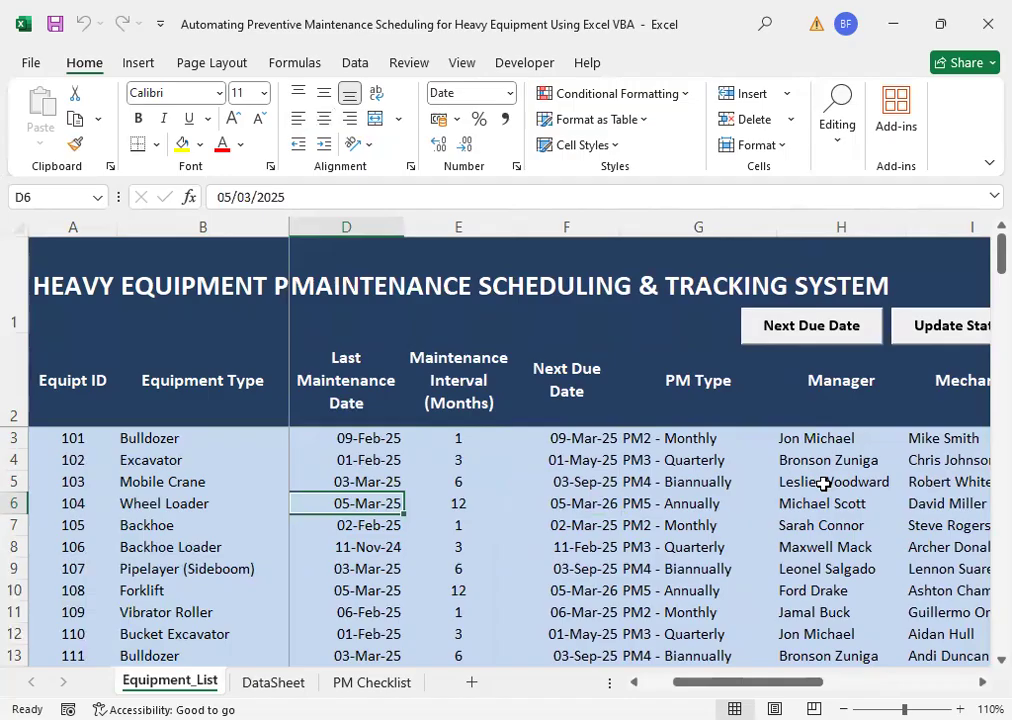
# Step: Examine the backhoe loader's dates, interval and status across row 8, and select the backhoe's status in K7
pyautogui.press('Down')
pyautogui.press('Down')
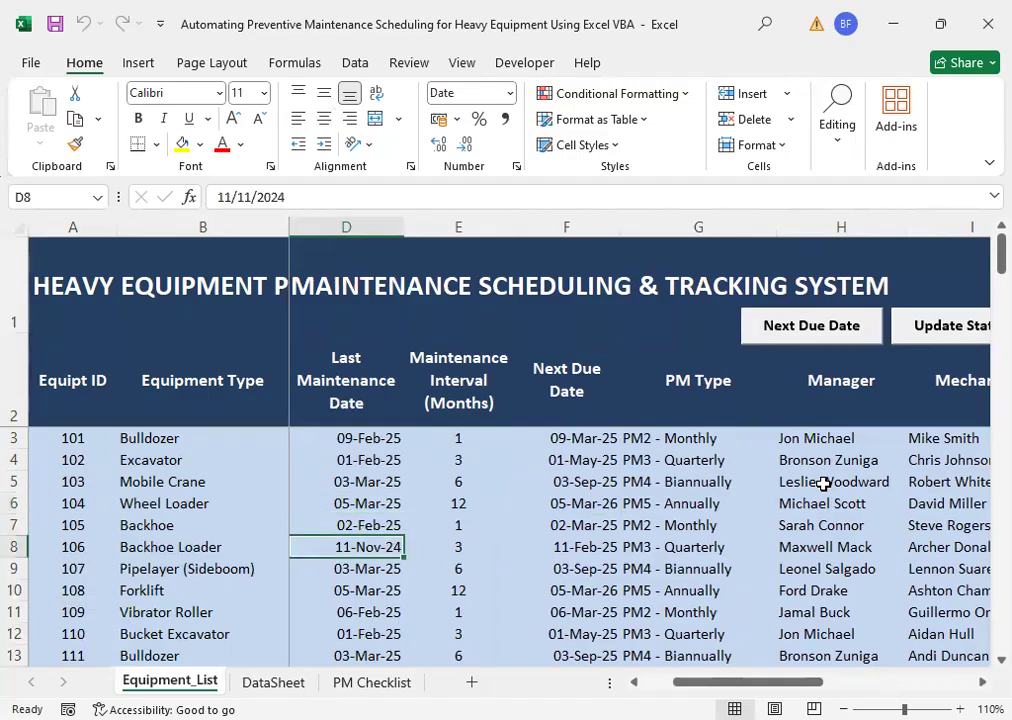
pyautogui.press('Right')
pyautogui.press('Left')
pyautogui.press('Right')
pyautogui.press('Right')
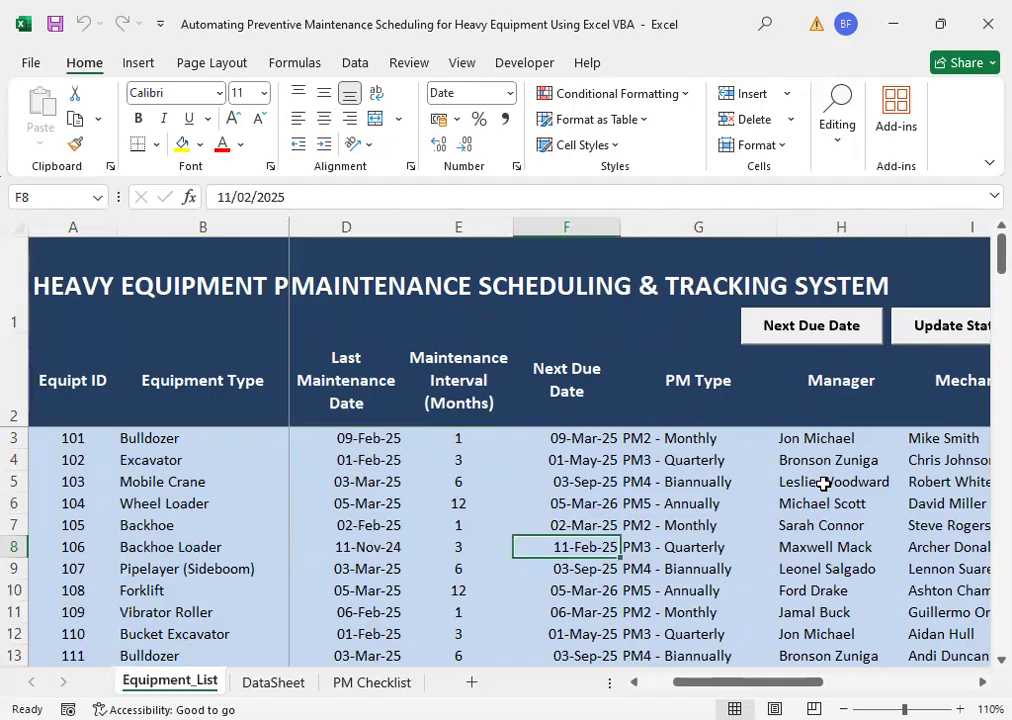
pyautogui.press('Right')
pyautogui.press('Right')
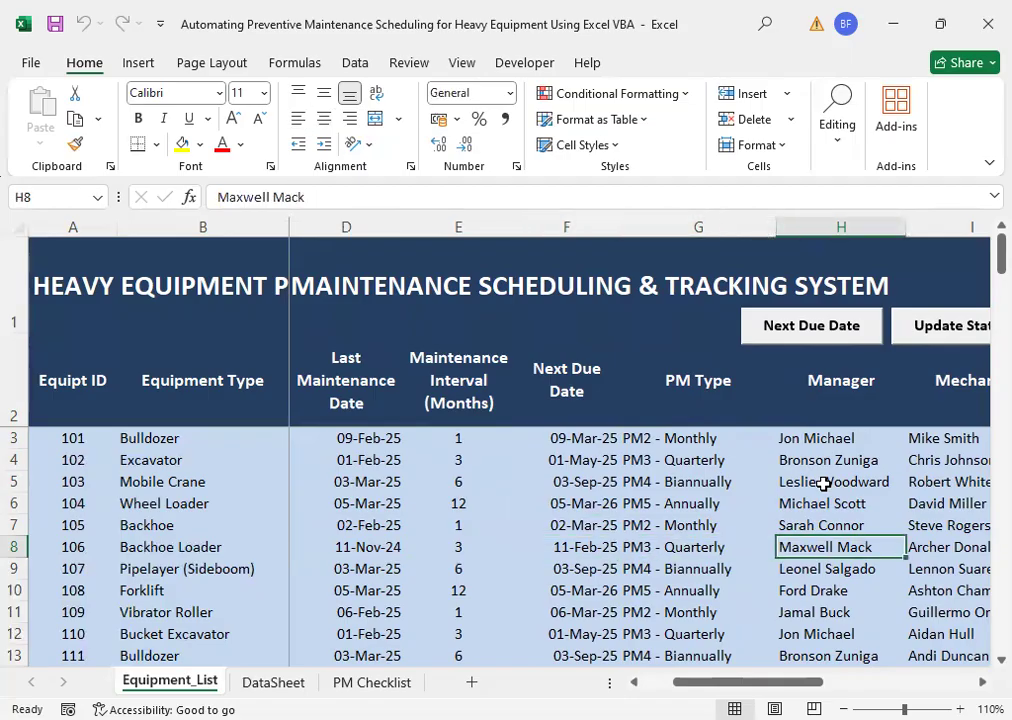
pyautogui.press('Right')
pyautogui.press('Right')
pyautogui.press('Right')
pyautogui.hscroll(1, 823, 484)
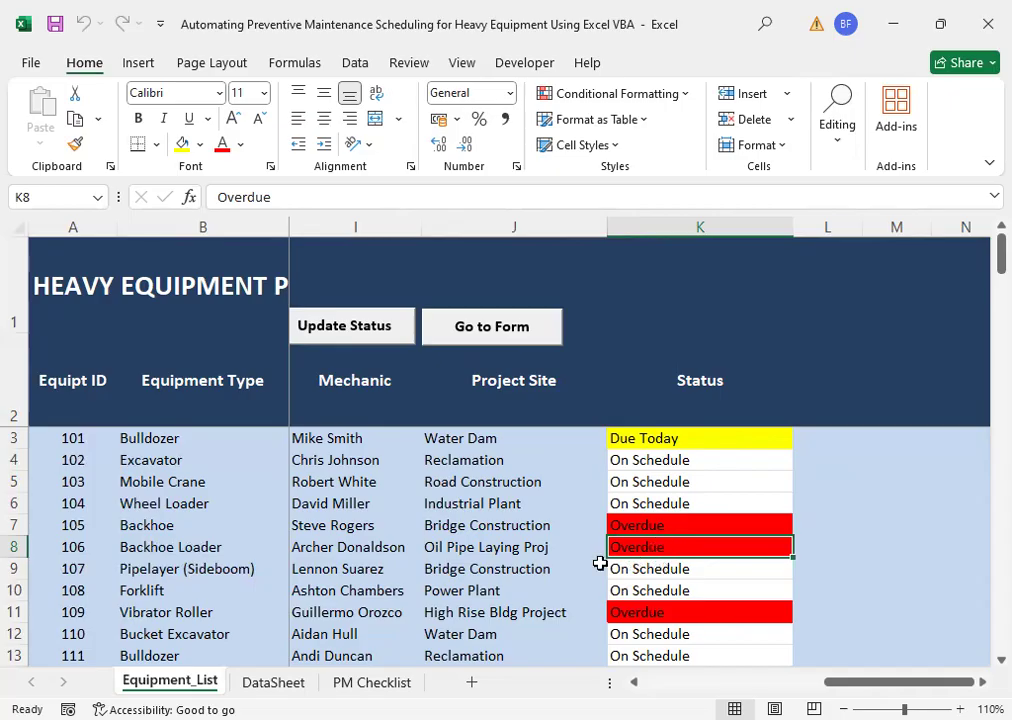
pyautogui.click(639, 526)
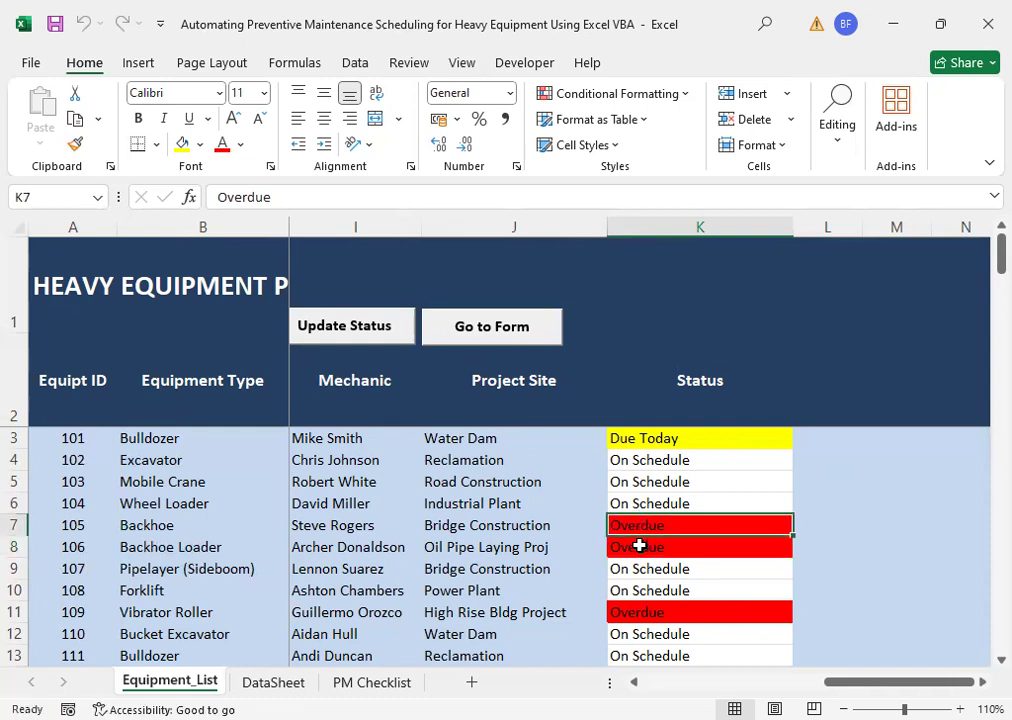
# Step: Check the backhoe loader's project site and status in row 8, and scan the Status column down to about row 100
pyautogui.click(578, 557)
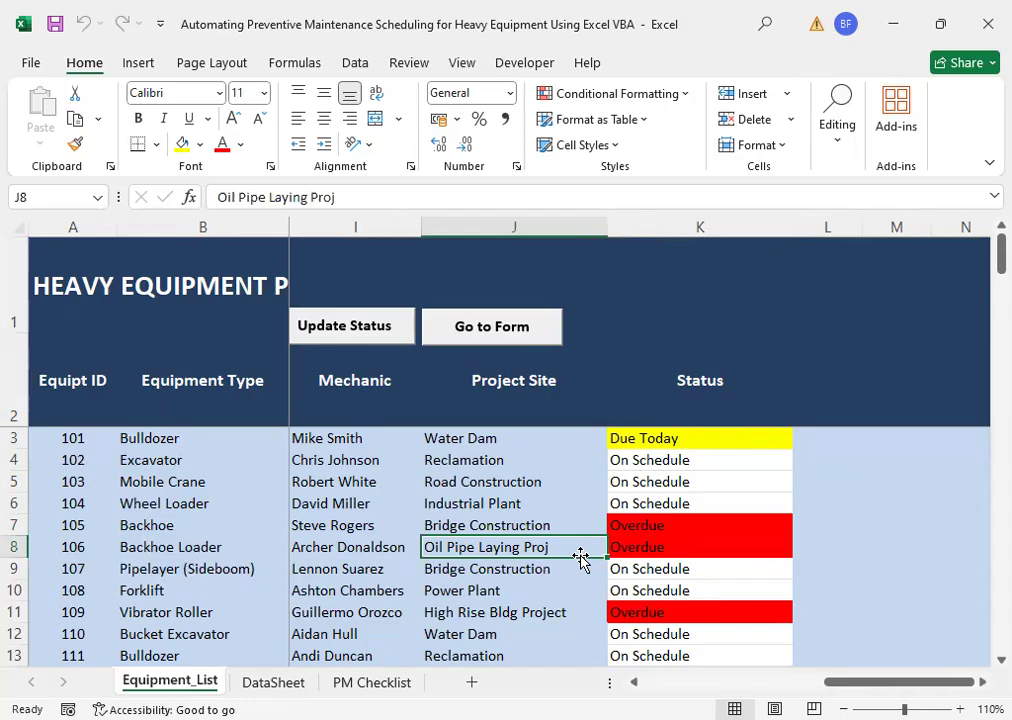
pyautogui.press('Right')
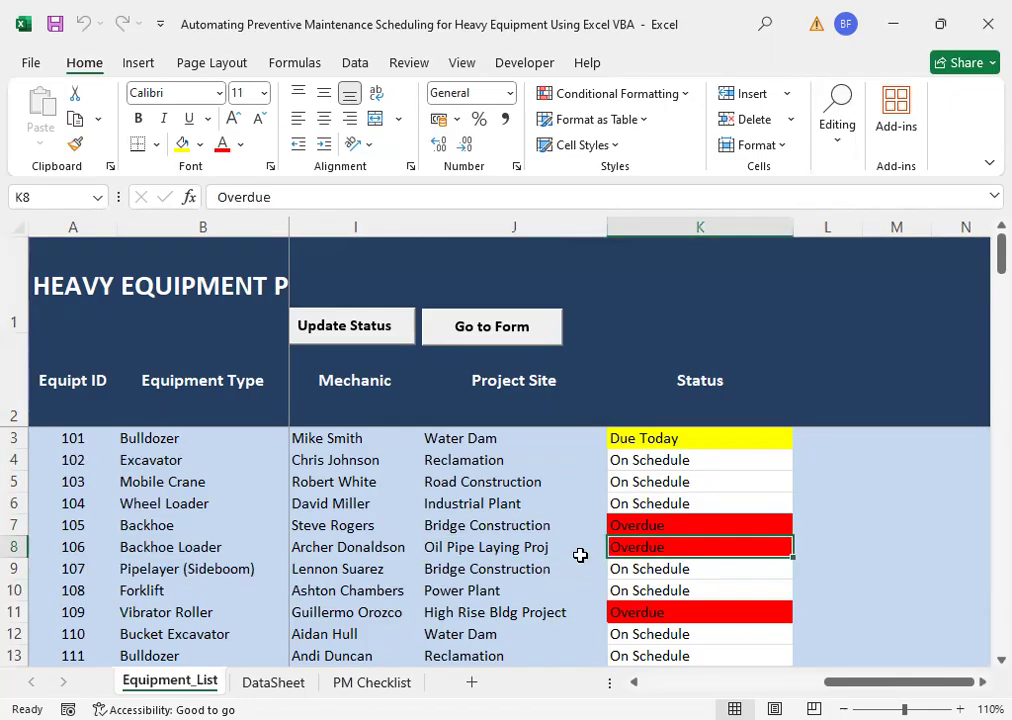
pyautogui.press('pagedown')
pyautogui.press('pagedown')
pyautogui.press('pagedown')
pyautogui.press('pagedown')
pyautogui.press('pagedown')
pyautogui.press('pagedown')
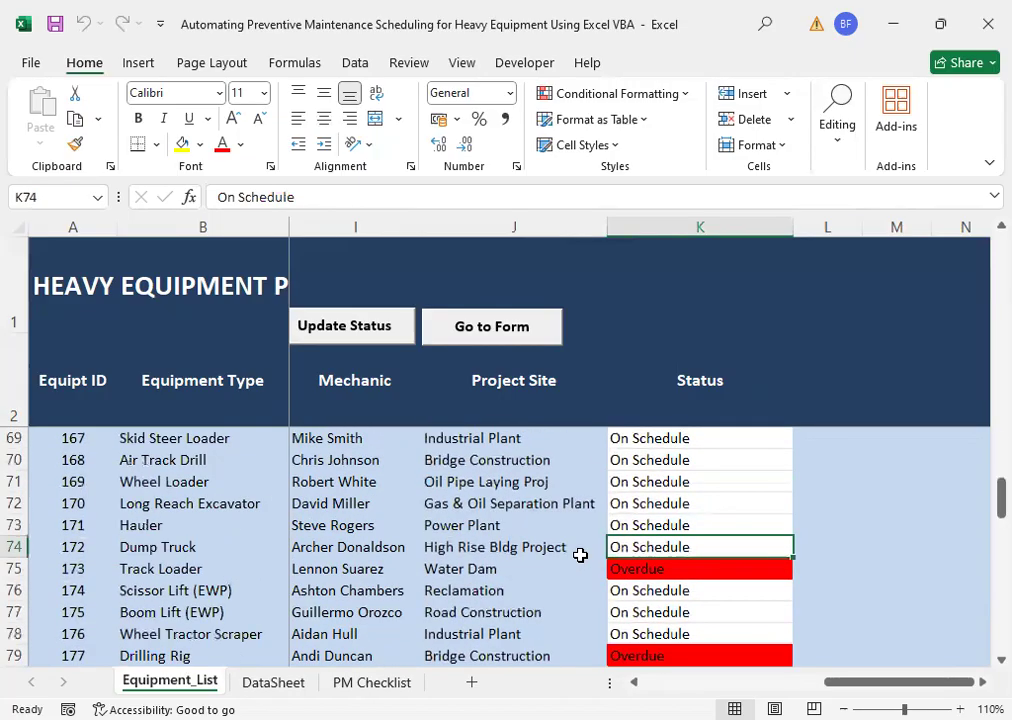
pyautogui.press('pagedown')
pyautogui.press('pagedown')
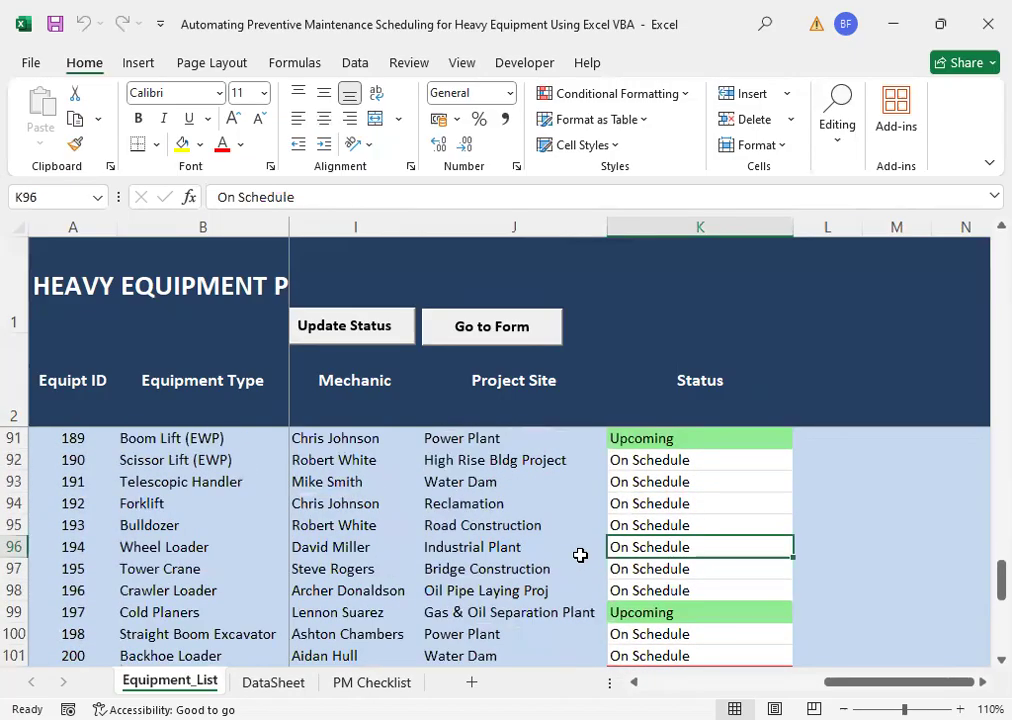
# Step: Look back through the Status column for the middle rows of the equipment list, around rows 47 to 79
pyautogui.press('pageup')
pyautogui.press('pageup')
pyautogui.press('pageup')
pyautogui.press('pageup')
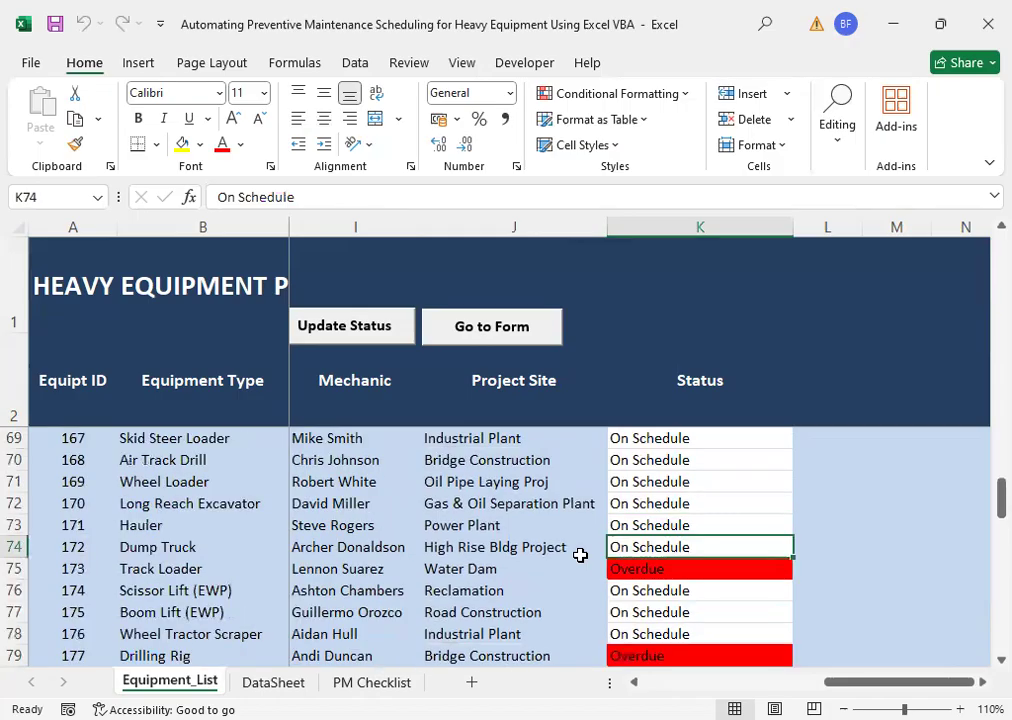
pyautogui.press('Down')
pyautogui.press('Down')
pyautogui.press('Down')
pyautogui.press('Down')
pyautogui.press('Down')
pyautogui.press('Down')
pyautogui.press('Down')
pyautogui.press('Down')
pyautogui.press('Down')
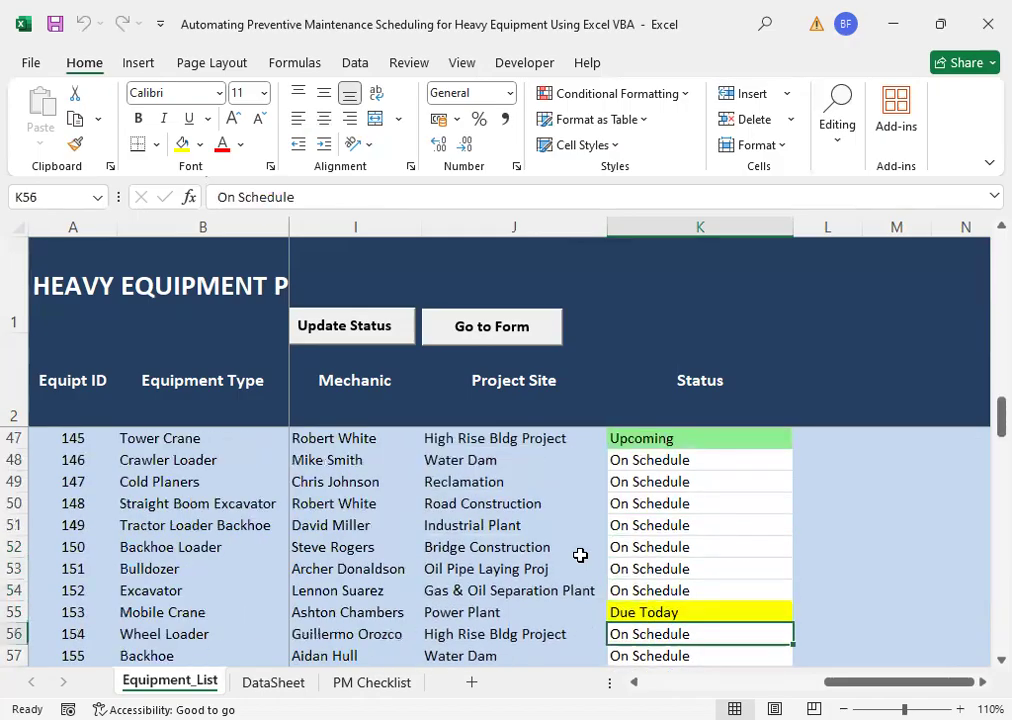
# Step: Locate the tower crane's status in K47 and compare it with the statuses of the neighbouring rows
pyautogui.press('Up')
pyautogui.press('Up')
pyautogui.press('Up')
pyautogui.press('Up')
pyautogui.press('Up')
pyautogui.press('Up')
pyautogui.press('Up')
pyautogui.press('Up')
pyautogui.press('Up')
pyautogui.press('Up')
pyautogui.press('Up')
pyautogui.press('Up')
pyautogui.press('Up')
pyautogui.press('Up')
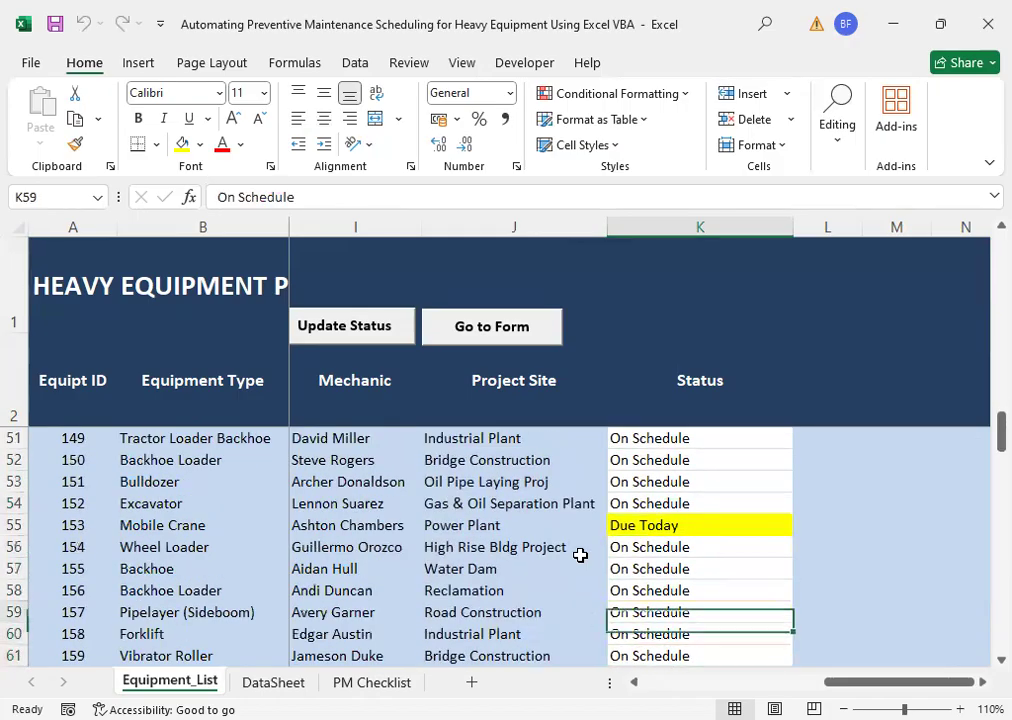
pyautogui.press('Up')
pyautogui.press('Down')
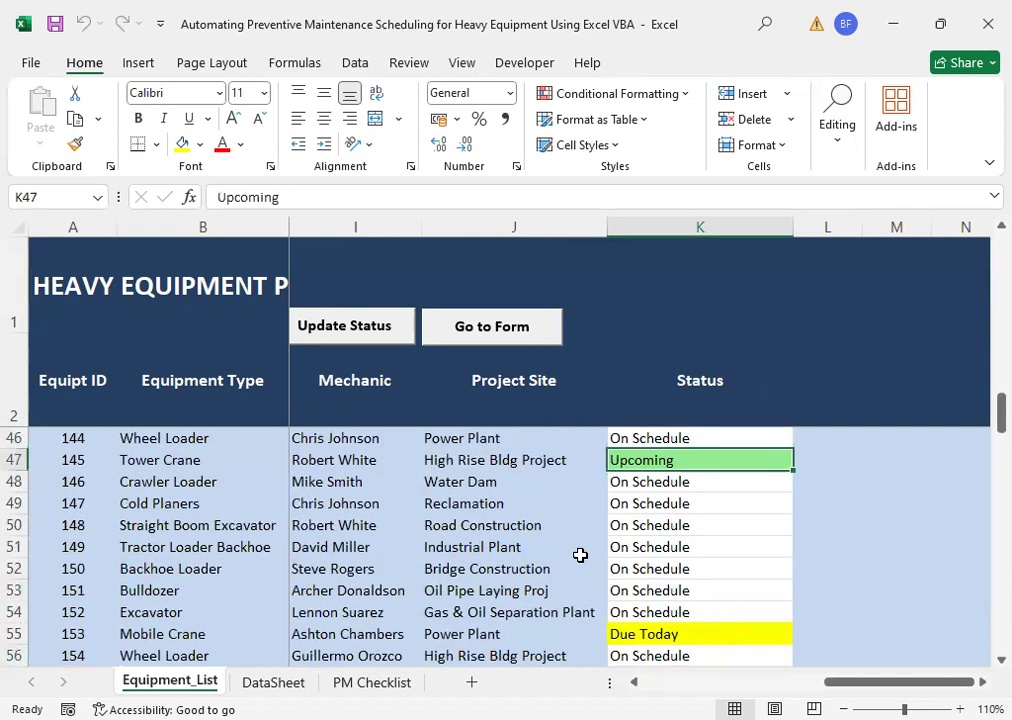
pyautogui.press('Down')
pyautogui.press('Down')
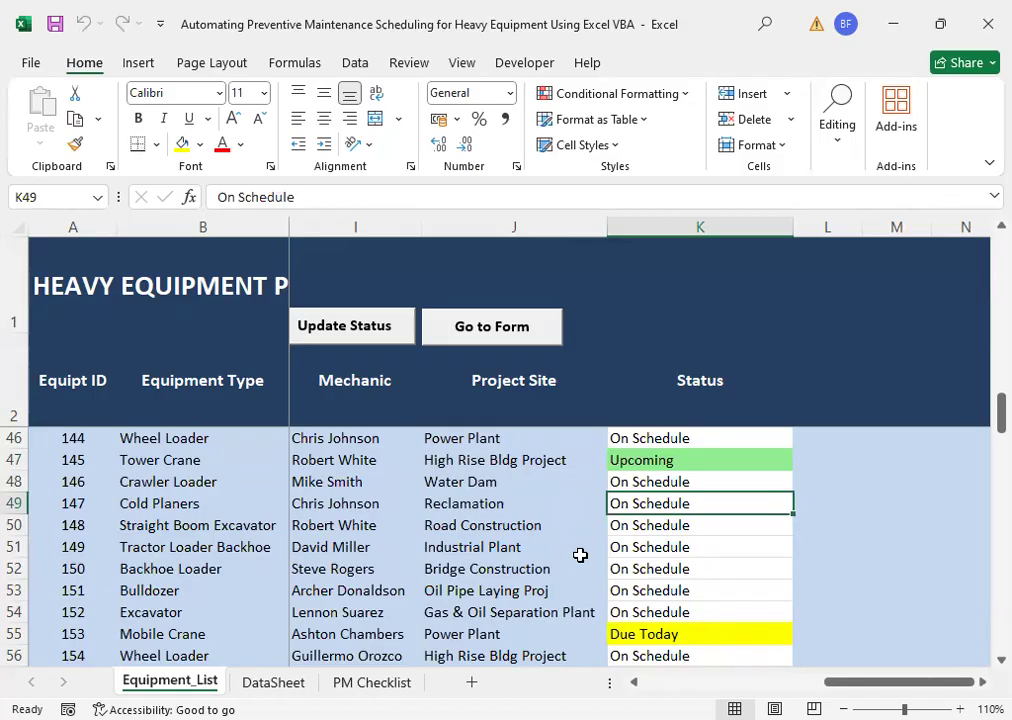
pyautogui.press('Up')
pyautogui.press('Up')
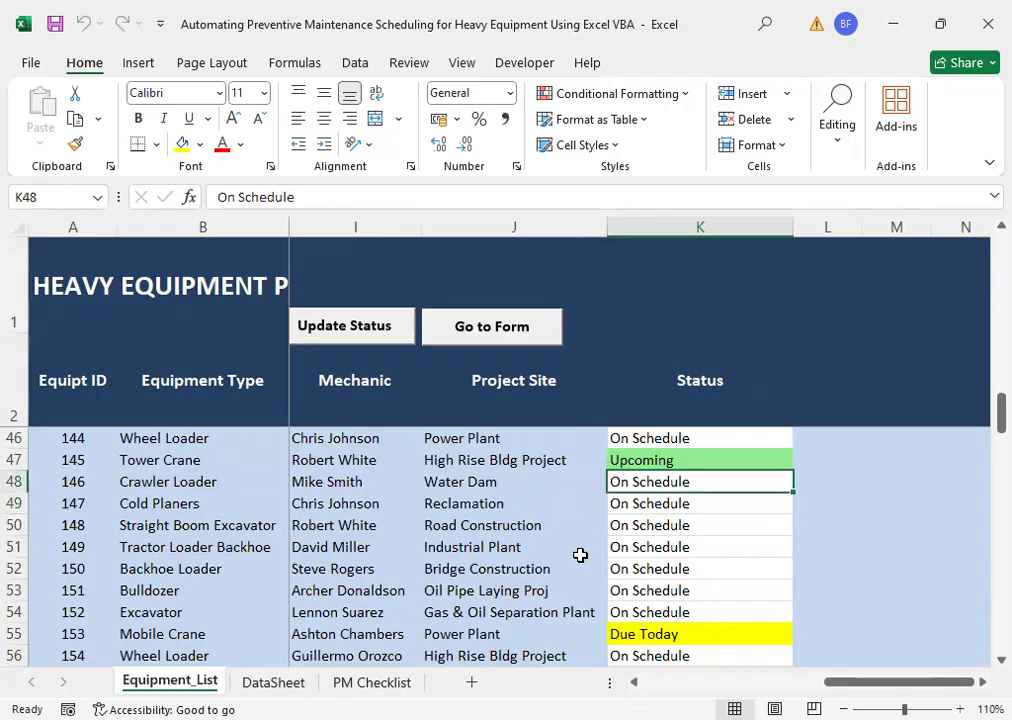
pyautogui.press('Up')
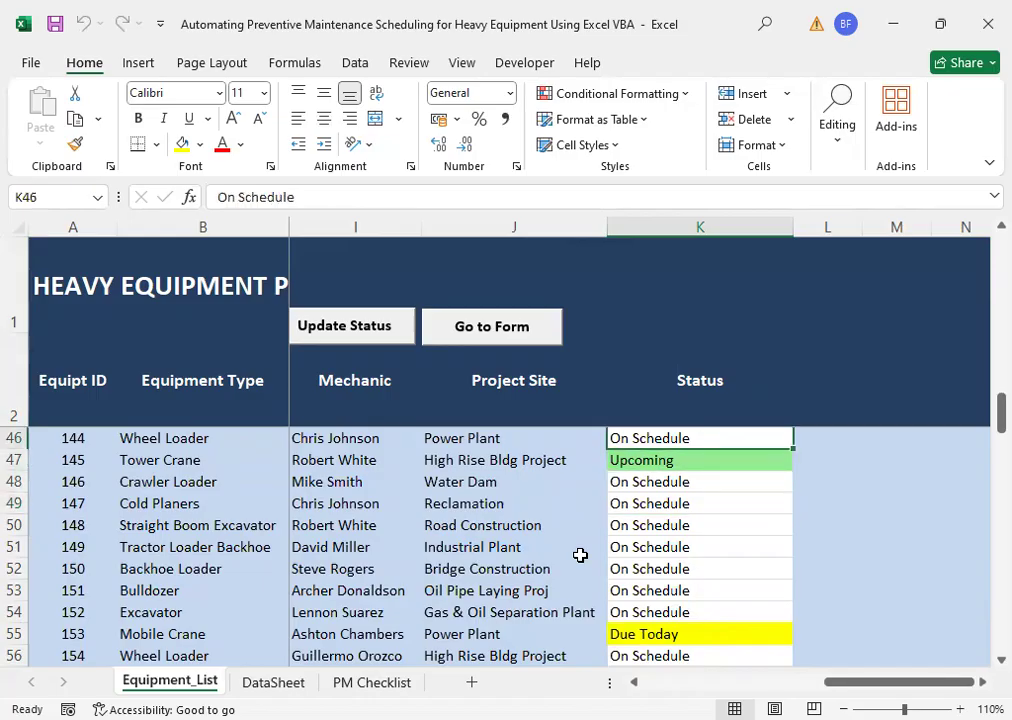
# Step: Go to the status of the pipelayer with equipment ID 137 in K39
pyautogui.press('Up')
pyautogui.press('Up')
pyautogui.press('Up')
pyautogui.press('Up')
pyautogui.press('Up')
pyautogui.press('Up')
pyautogui.press('Up')
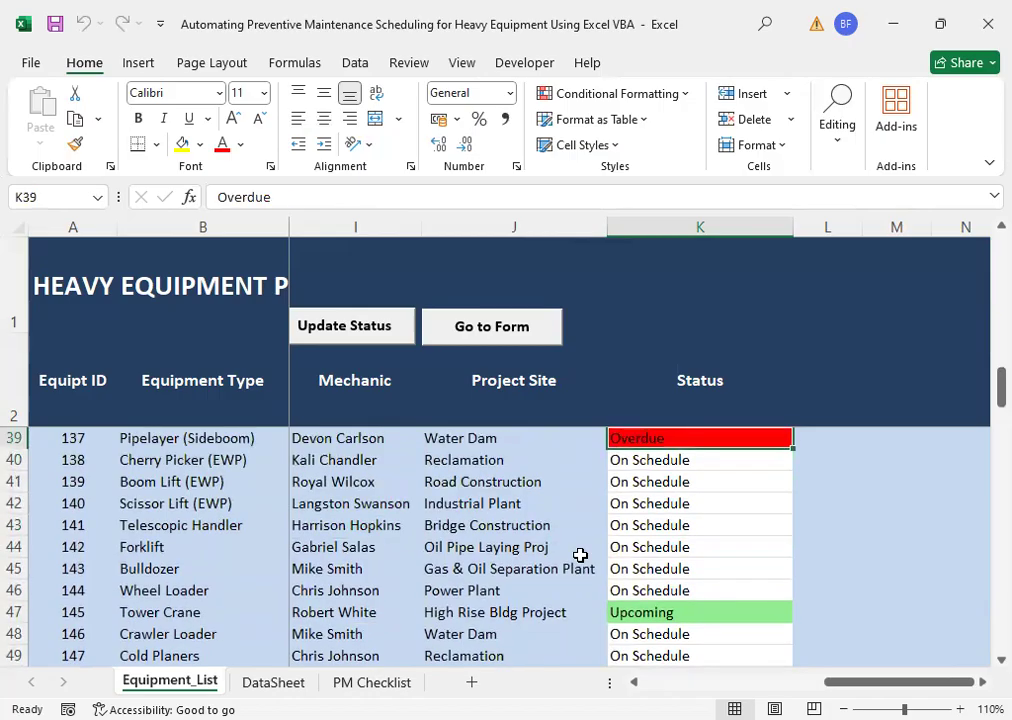
# Step: Examine the pipelayer's make and model, last maintenance date, interval and next due date across row 39
pyautogui.press('Left')
pyautogui.press('Left')
pyautogui.press('Left')
pyautogui.press('Left')
pyautogui.press('Left')
pyautogui.press('Left')
pyautogui.press('Left')
pyautogui.press('Right')
pyautogui.press('Left')
pyautogui.press('Left')
pyautogui.press('Up')
pyautogui.press('Down')
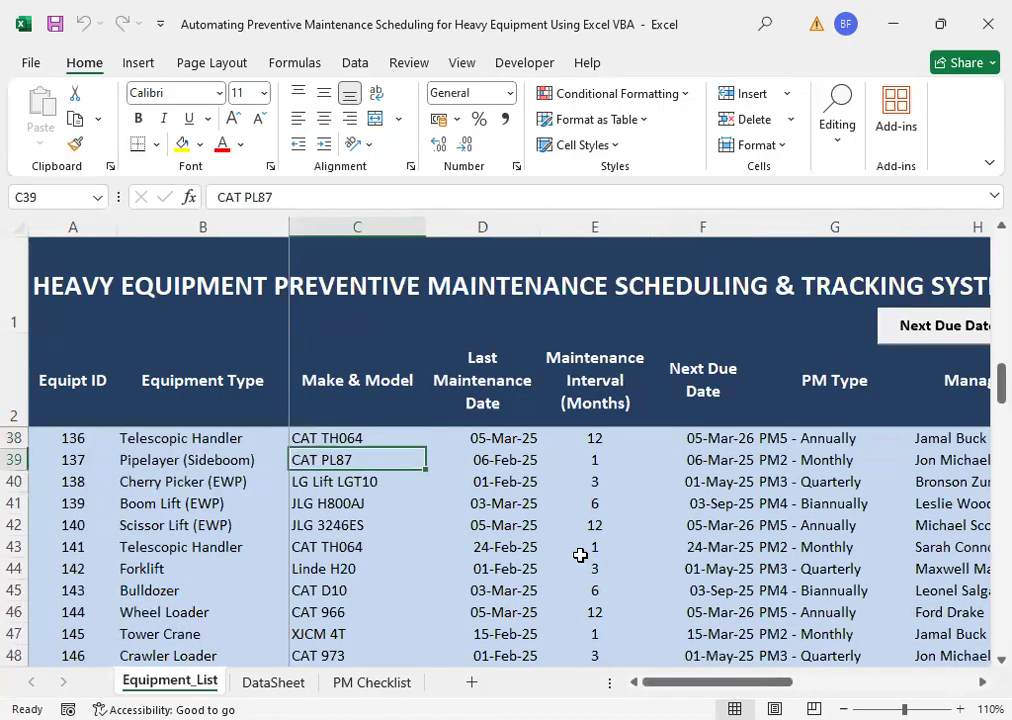
pyautogui.press('Right')
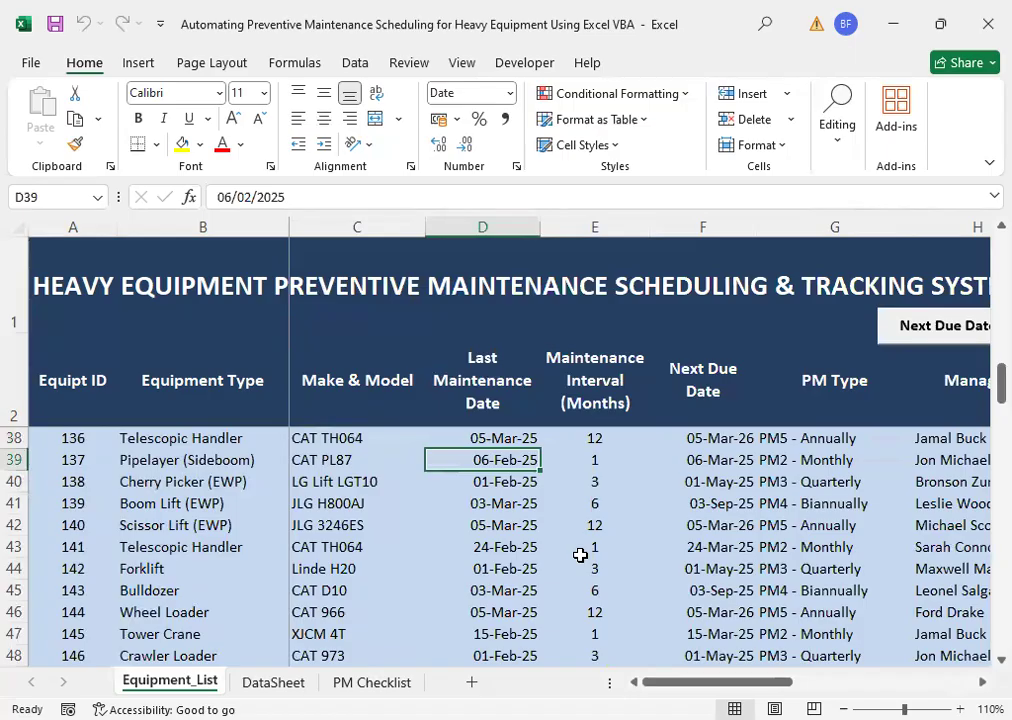
pyautogui.press('Right')
pyautogui.press('Right')
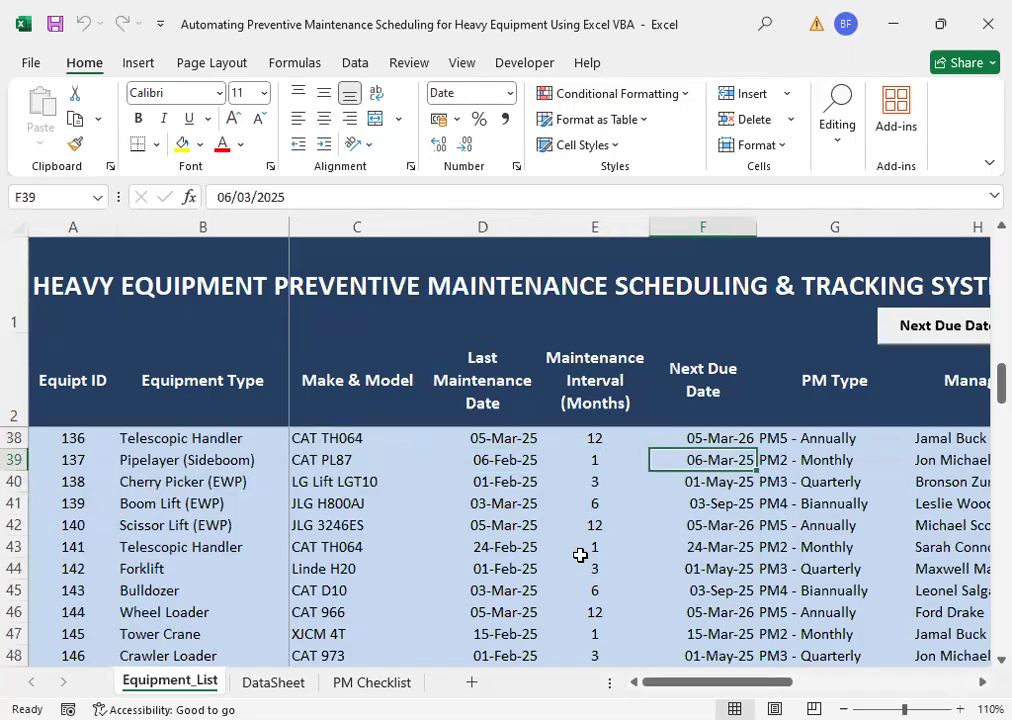
pyautogui.press('Right')
pyautogui.press('Left')
pyautogui.press('Left')
pyautogui.press('Left')
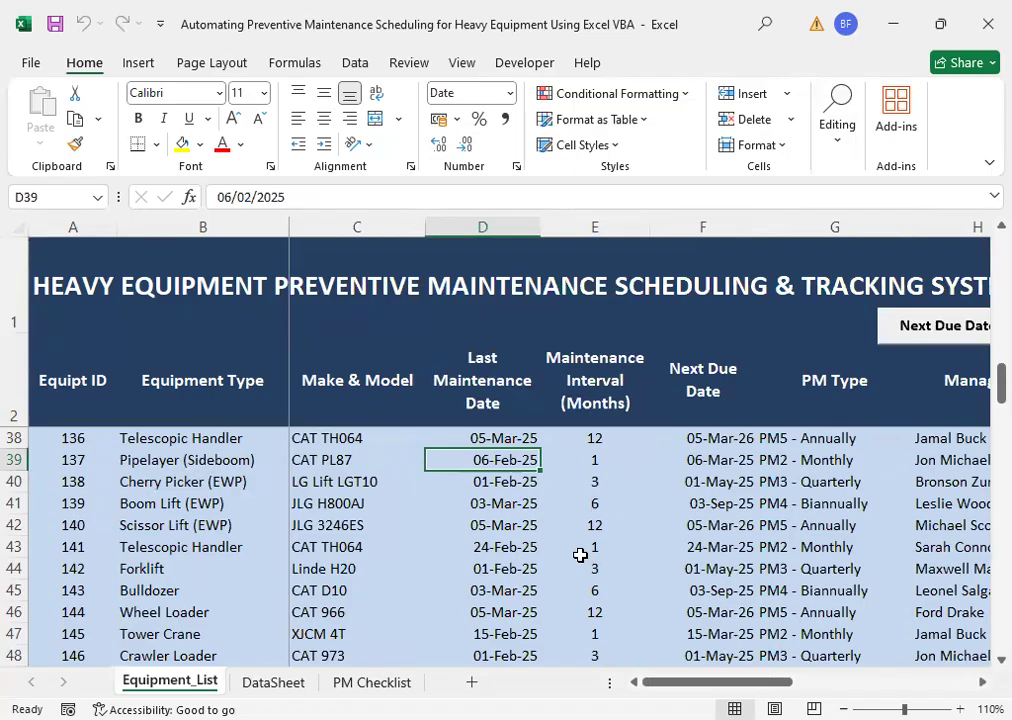
# Step: Compare the Last Maintenance Date and Next Due Date columns, and select the wheel tractor scraper's next due date in F36
pyautogui.press('Up')
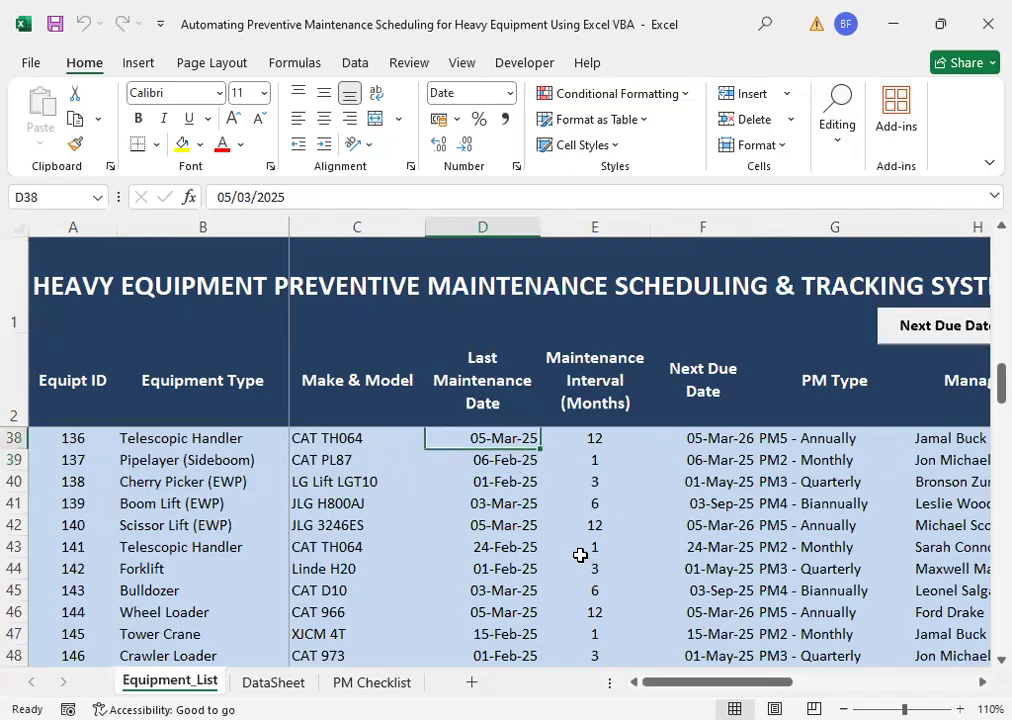
pyautogui.press('Up')
pyautogui.press('Up')
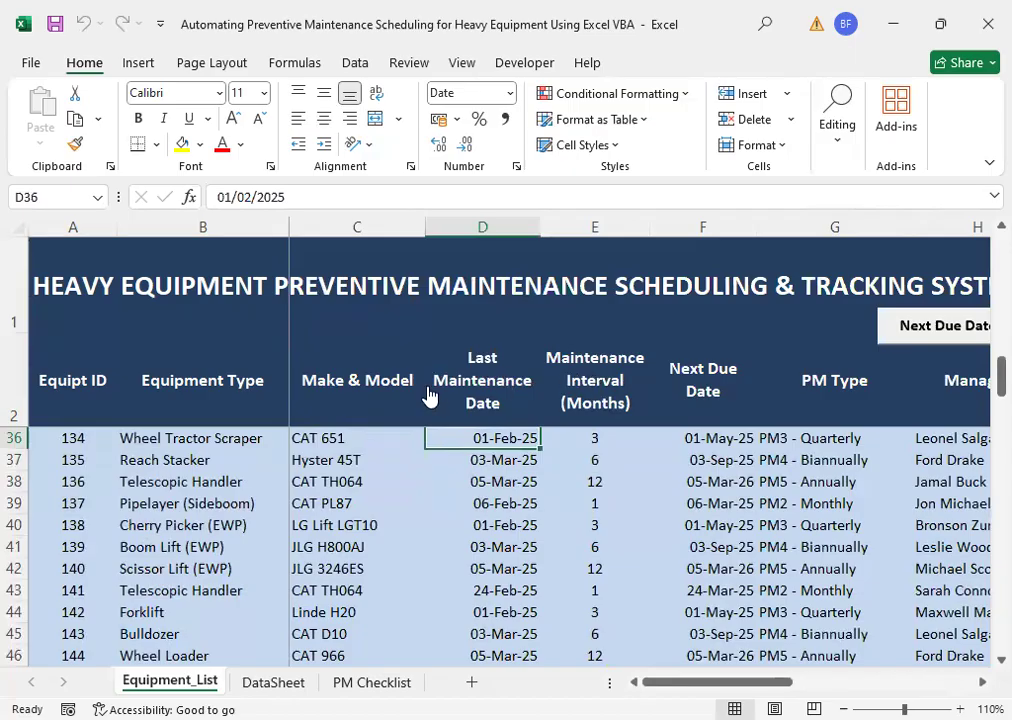
pyautogui.click(505, 393)
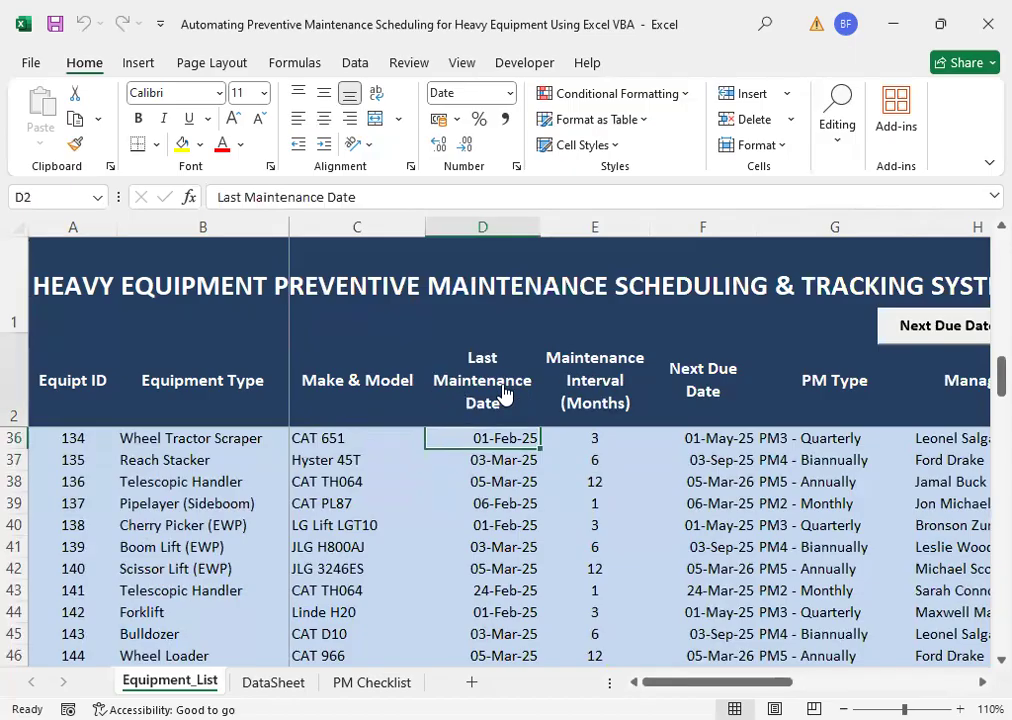
pyautogui.click(686, 384)
pyautogui.click(724, 438)
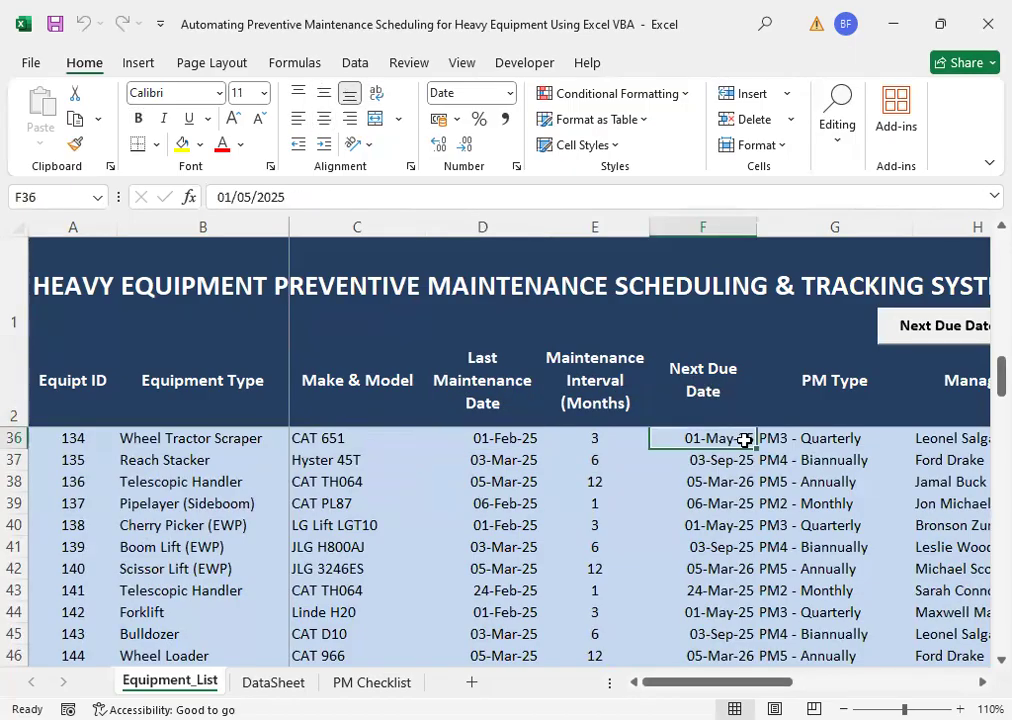
# Step: Follow the wheel tractor scraper's row across to its status in K36
pyautogui.press('Right')
pyautogui.press('Right')
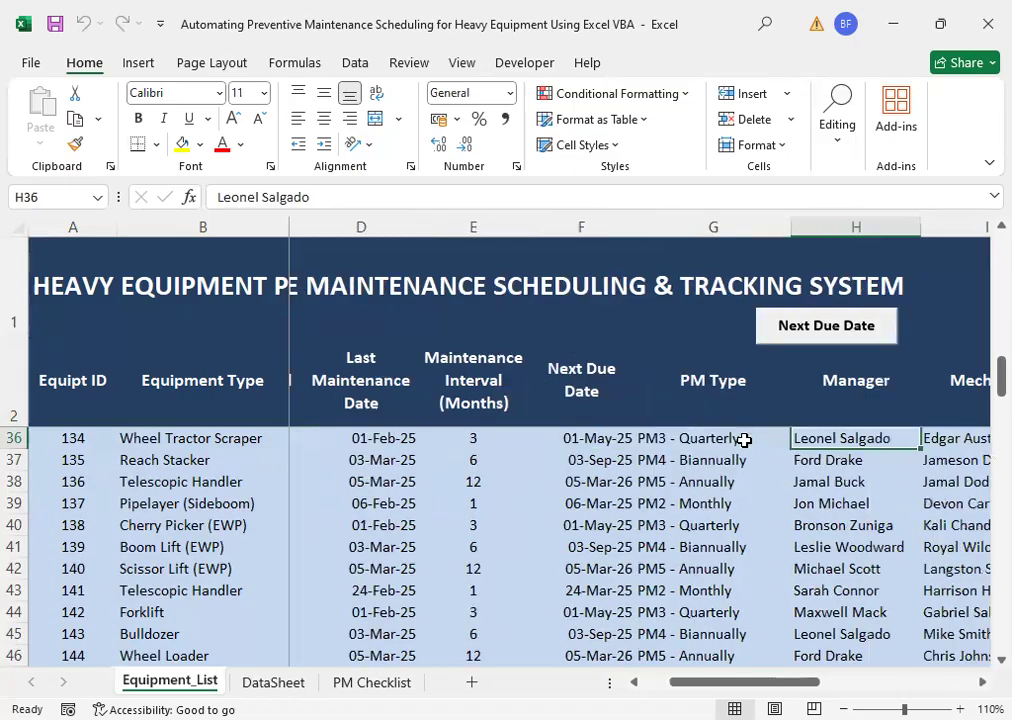
pyautogui.press('Right')
pyautogui.press('Right')
pyautogui.press('Right')
pyautogui.press('Right')
pyautogui.press('Right')
pyautogui.press('Left')
pyautogui.press('Left')
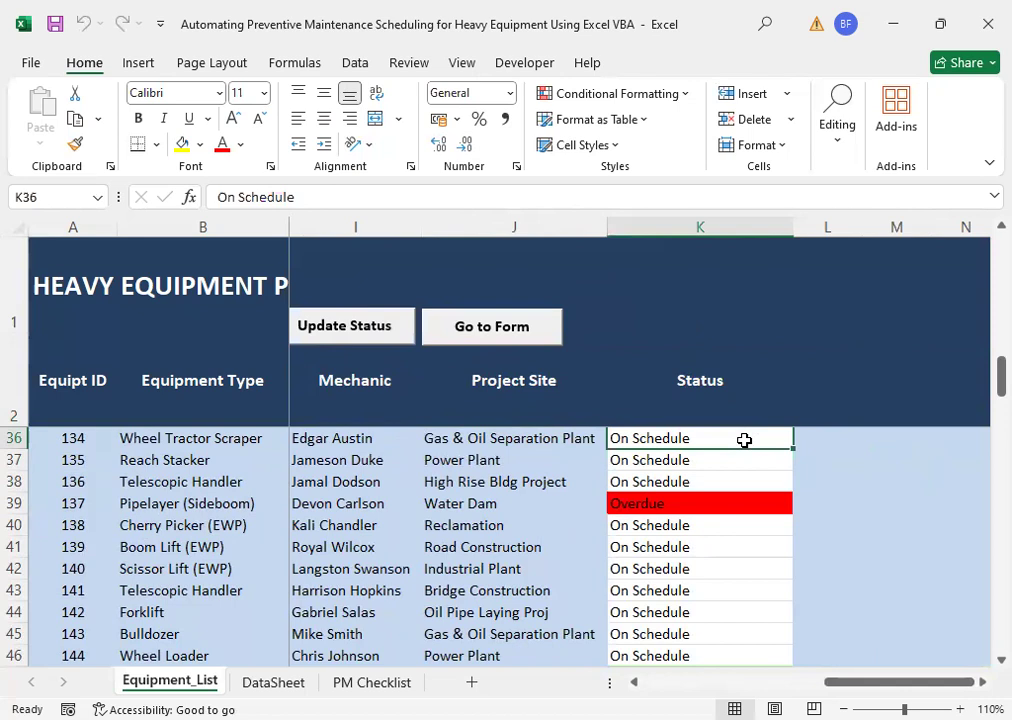
# Step: Review the color-coded statuses in column K from row 35 up to the bulldozer in row 3
pyautogui.press('Up')
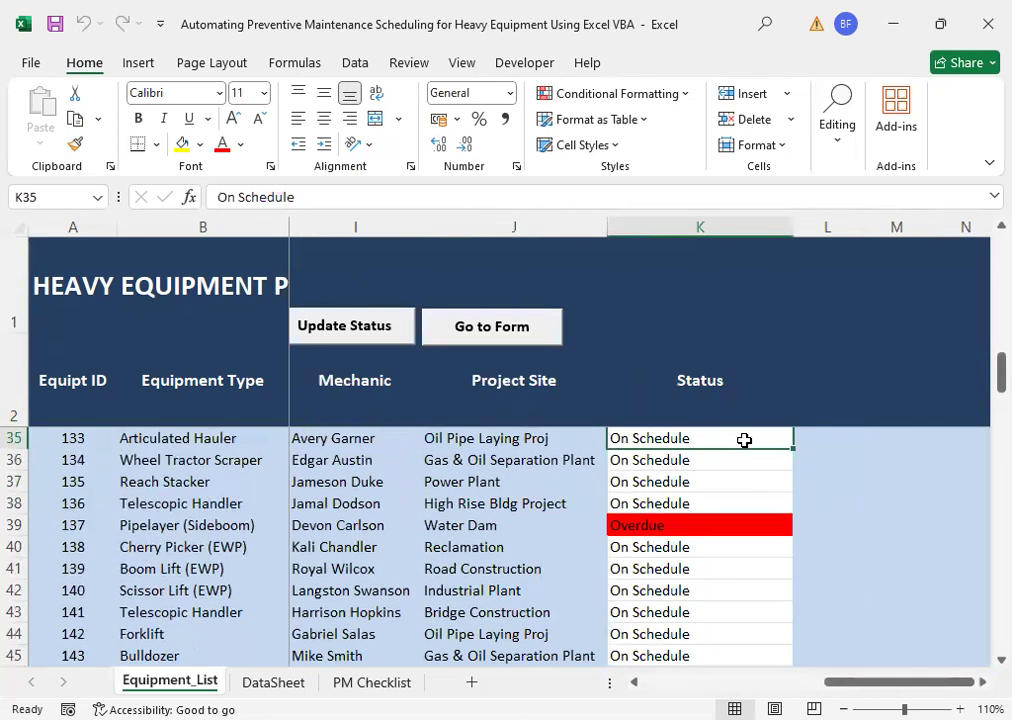
pyautogui.press('Up')
pyautogui.press('Up')
pyautogui.press('Up')
pyautogui.press('Up')
pyautogui.press('Up')
pyautogui.press('Up')
pyautogui.press('Up')
pyautogui.press('Up')
pyautogui.press('Up')
pyautogui.press('Up')
pyautogui.press('Up')
pyautogui.press('Up')
pyautogui.press('Up')
pyautogui.press('Up')
pyautogui.press('Up')
pyautogui.press('Up')
pyautogui.press('Up')
pyautogui.press('Up')
pyautogui.press('Up')
pyautogui.press('Up')
pyautogui.press('Up')
pyautogui.press('Up')
pyautogui.press('Up')
pyautogui.press('Up')
pyautogui.press('Up')
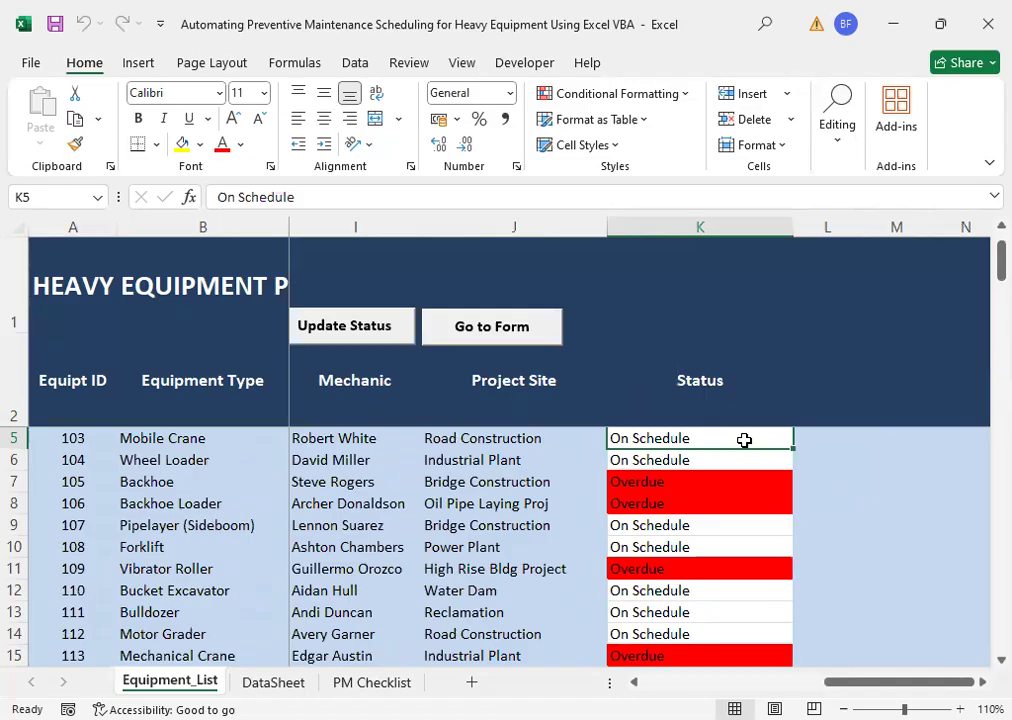
pyautogui.press('Up')
pyautogui.press('Up')
pyautogui.press('Up')
pyautogui.press('Up')
pyautogui.press('Down')
pyautogui.press('Down')
pyautogui.press('Down')
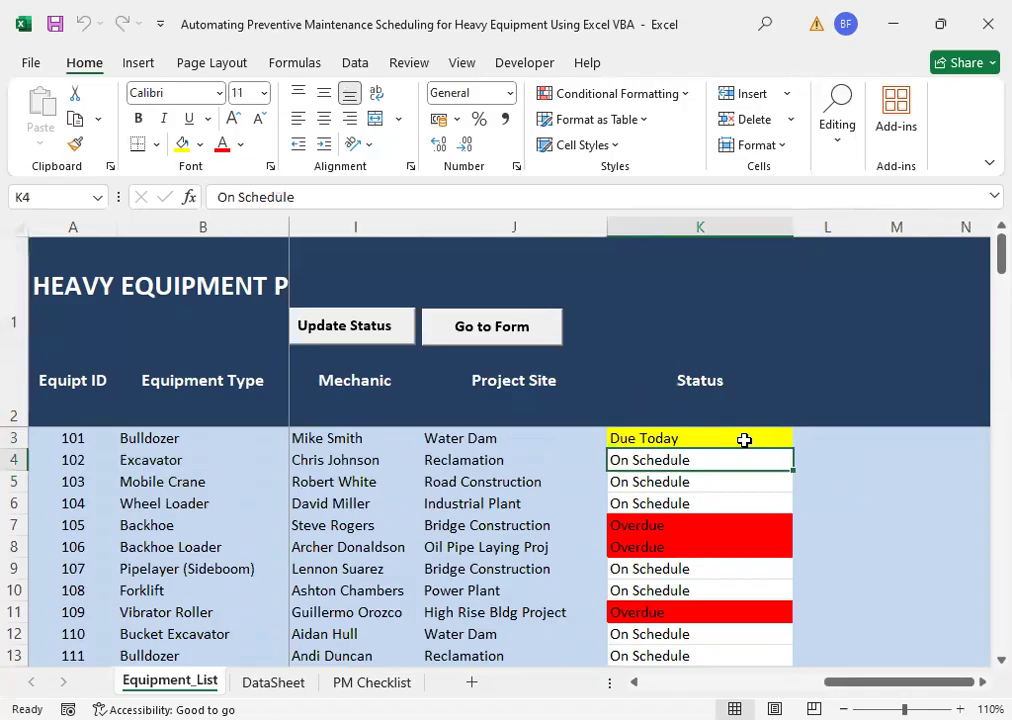
# Step: Scan the Status column from row 4 down to the scissor lift in row 92
pyautogui.press('pagedown')
pyautogui.press('pagedown')
pyautogui.press('pagedown')
pyautogui.press('pagedown')
pyautogui.press('pagedown')
pyautogui.press('pagedown')
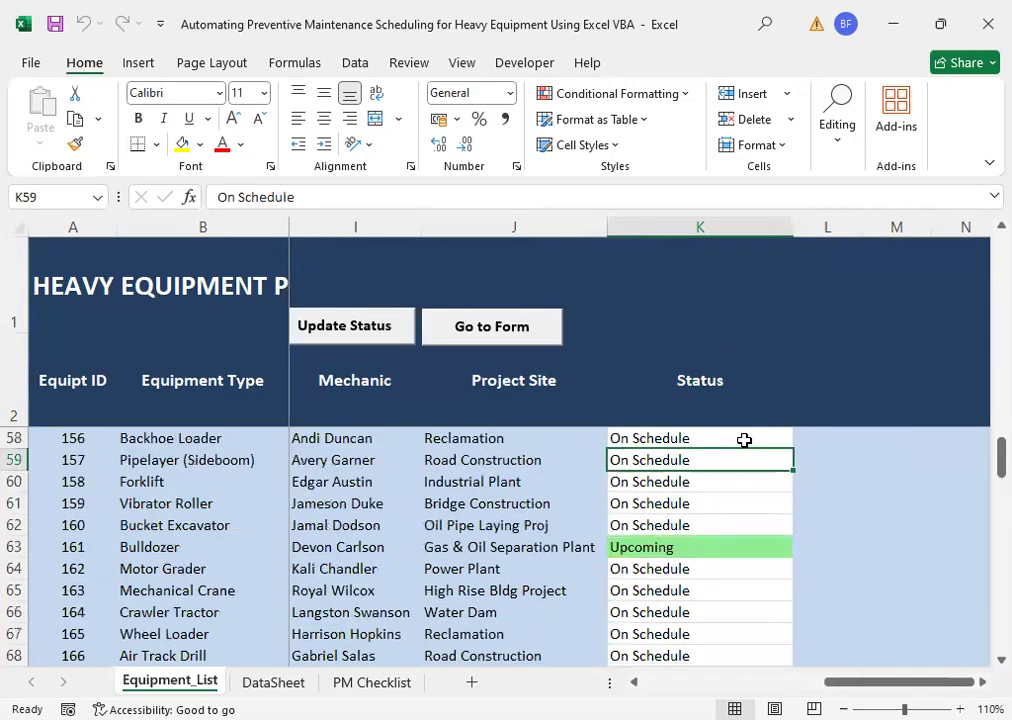
pyautogui.press('pagedown')
pyautogui.press('pagedown')
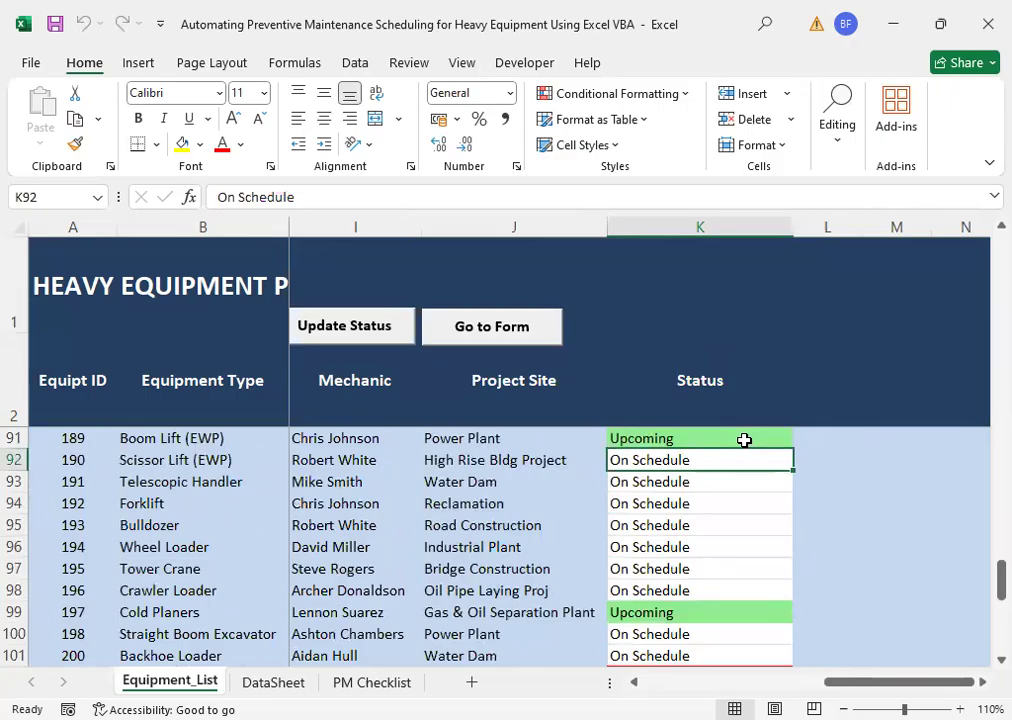
# Step: Review the statuses below row 92 and go to the wheel loader's status in K102
pyautogui.press('Down')
pyautogui.press('Down')
pyautogui.press('Down')
pyautogui.press('Down')
pyautogui.press('Down')
pyautogui.press('Down')
pyautogui.press('Down')
pyautogui.press('Down')
pyautogui.press('Down')
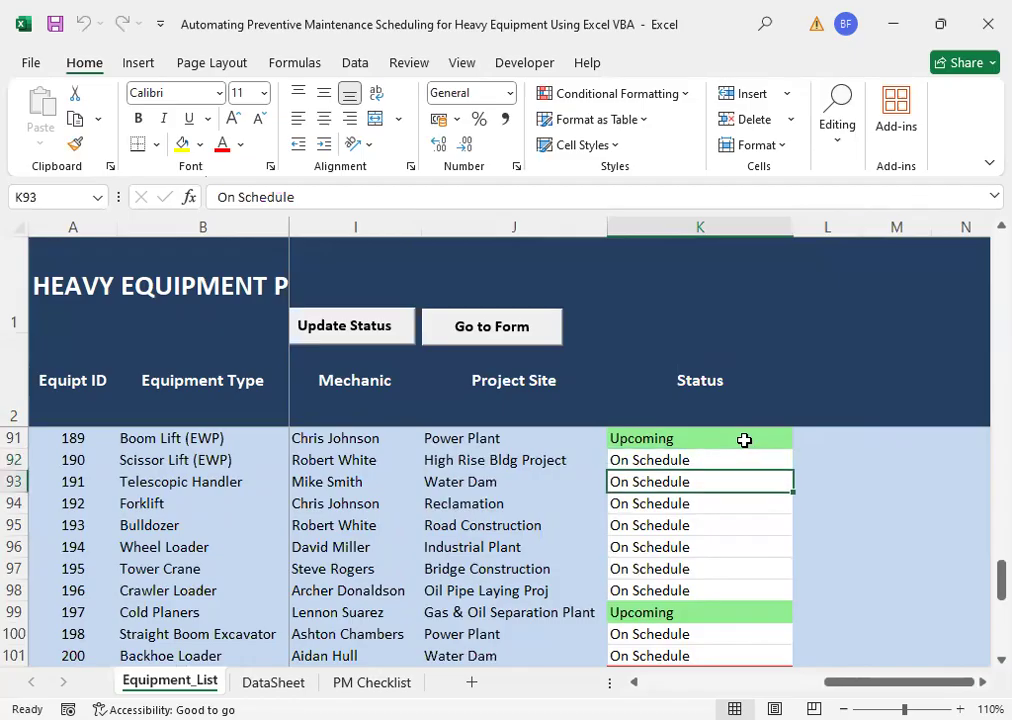
pyautogui.press('Down')
pyautogui.press('Down')
pyautogui.press('Down')
pyautogui.press('Down')
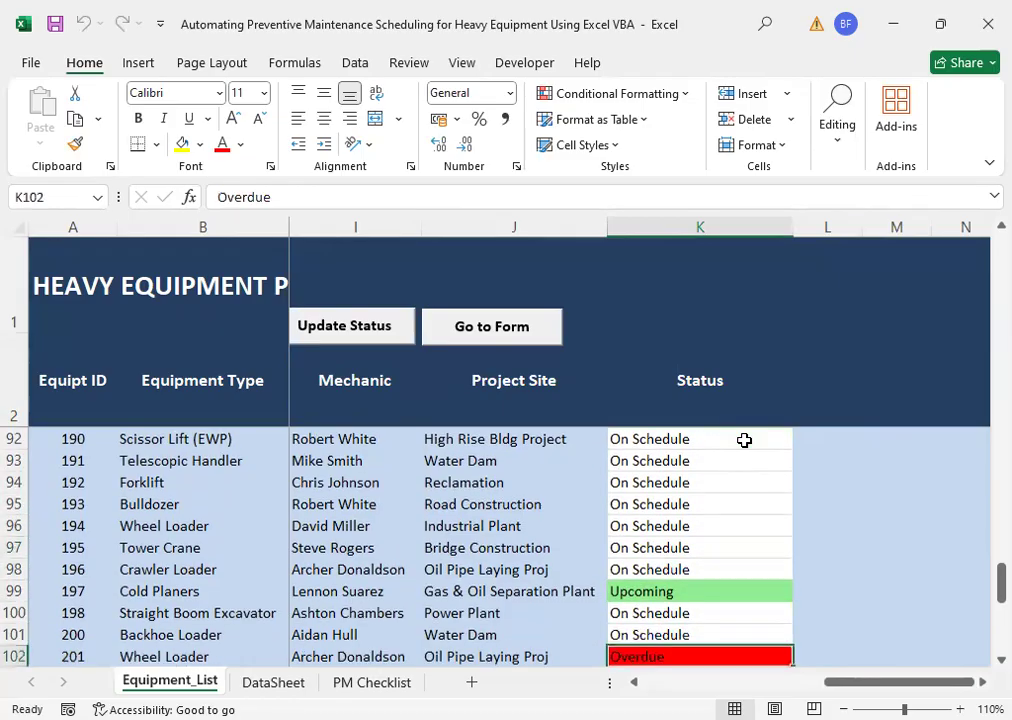
pyautogui.press('Up')
pyautogui.press('Up')
pyautogui.press('Up')
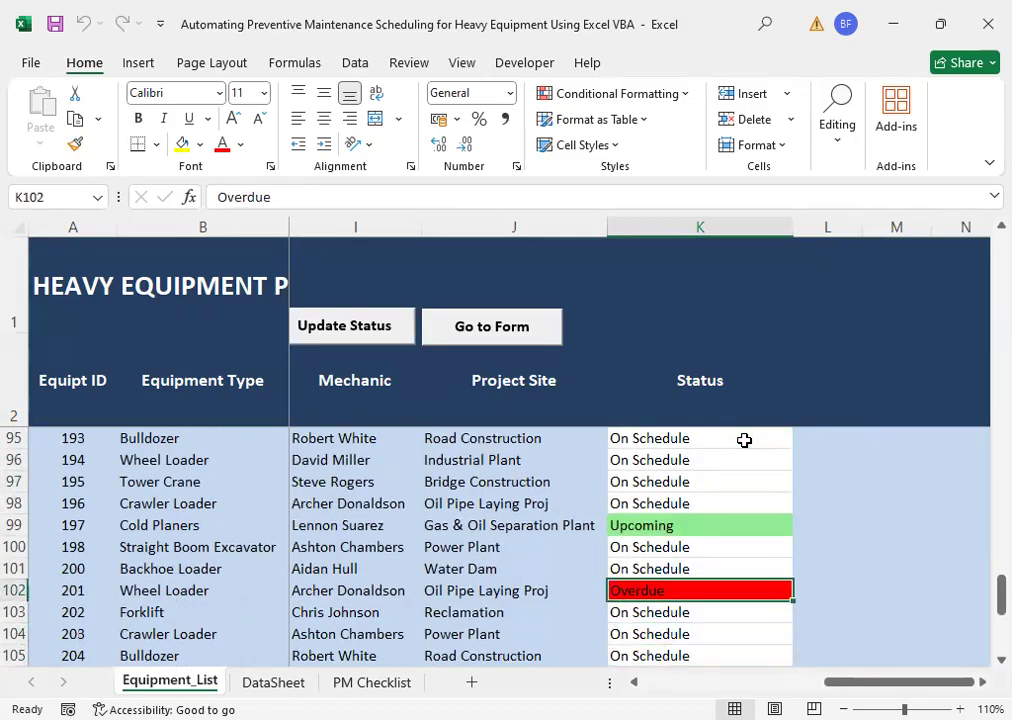
# Step: Review the statuses in column K from row 102 back up to the air track drill in row 18
pyautogui.press('pageup')
pyautogui.press('pageup')
pyautogui.press('pageup')
pyautogui.press('pageup')
pyautogui.press('pageup')
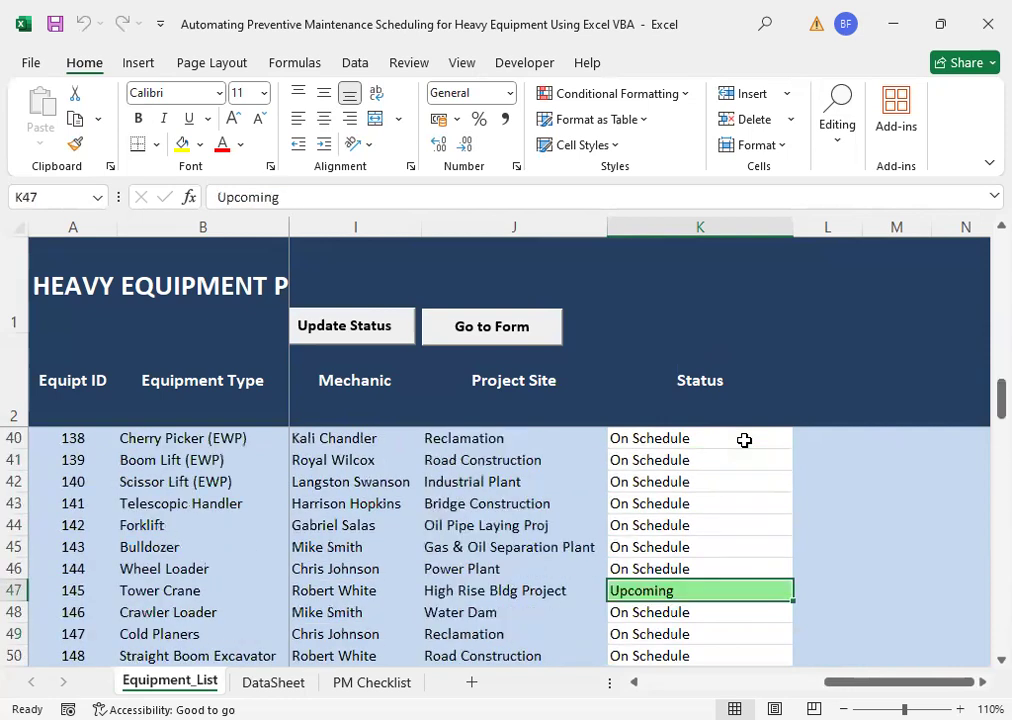
pyautogui.press('pageup')
pyautogui.press('Up')
pyautogui.press('Up')
pyautogui.press('Up')
pyautogui.press('Up')
pyautogui.press('pageup')
pyautogui.press('Down')
pyautogui.press('Up')
pyautogui.press('Up')
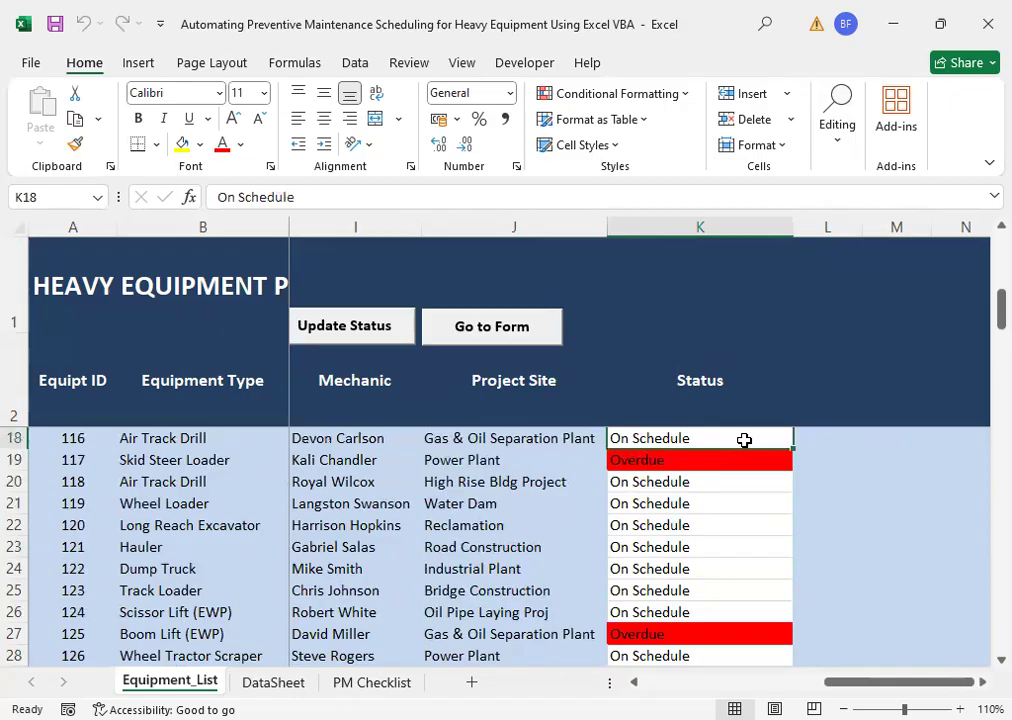
# Step: Review the statuses in column K from row 18 up to row 13, and back down to row 23
pyautogui.press('Up')
pyautogui.press('Up')
pyautogui.press('Up')
pyautogui.press('Up')
pyautogui.press('Up')
pyautogui.press('Down')
pyautogui.press('Down')
pyautogui.press('Down')
pyautogui.press('Down')
pyautogui.press('Down')
pyautogui.press('Down')
pyautogui.press('Down')
pyautogui.press('Down')
pyautogui.press('Down')
pyautogui.press('Down')
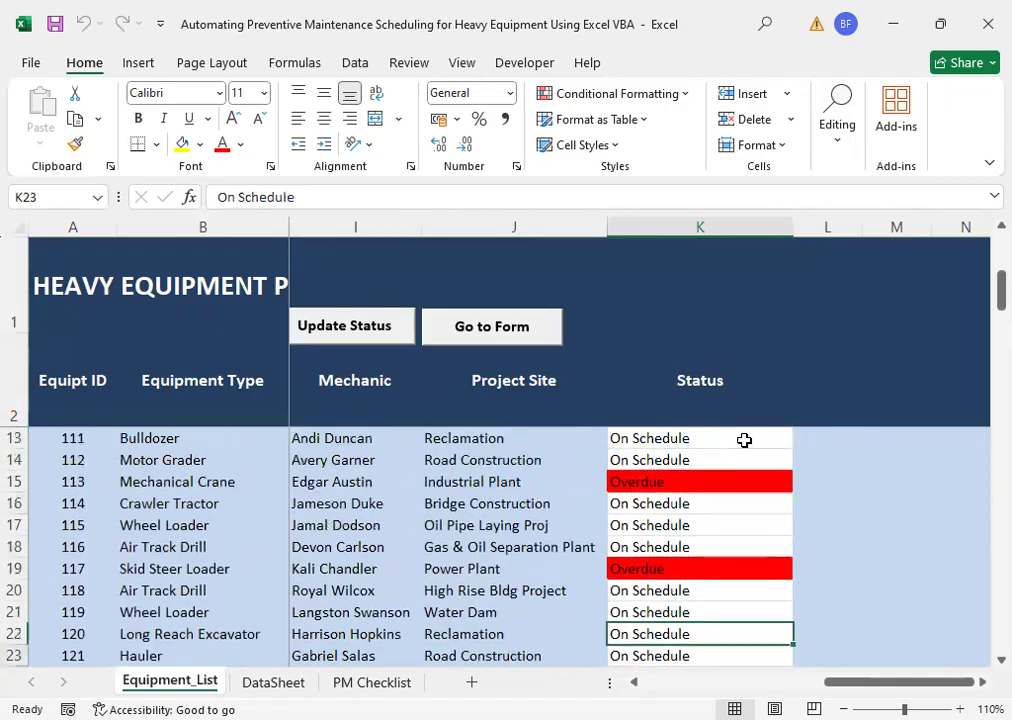
# Step: Review the Status column from the hauler in row 23 down to the wheel tractor scraper in row 36
pyautogui.press('Down')
pyautogui.press('Down')
pyautogui.press('Down')
pyautogui.press('Down')
pyautogui.press('Down')
pyautogui.press('Down')
pyautogui.press('Down')
pyautogui.press('Down')
pyautogui.press('Down')
pyautogui.press('Down')
pyautogui.press('Down')
pyautogui.press('Down')
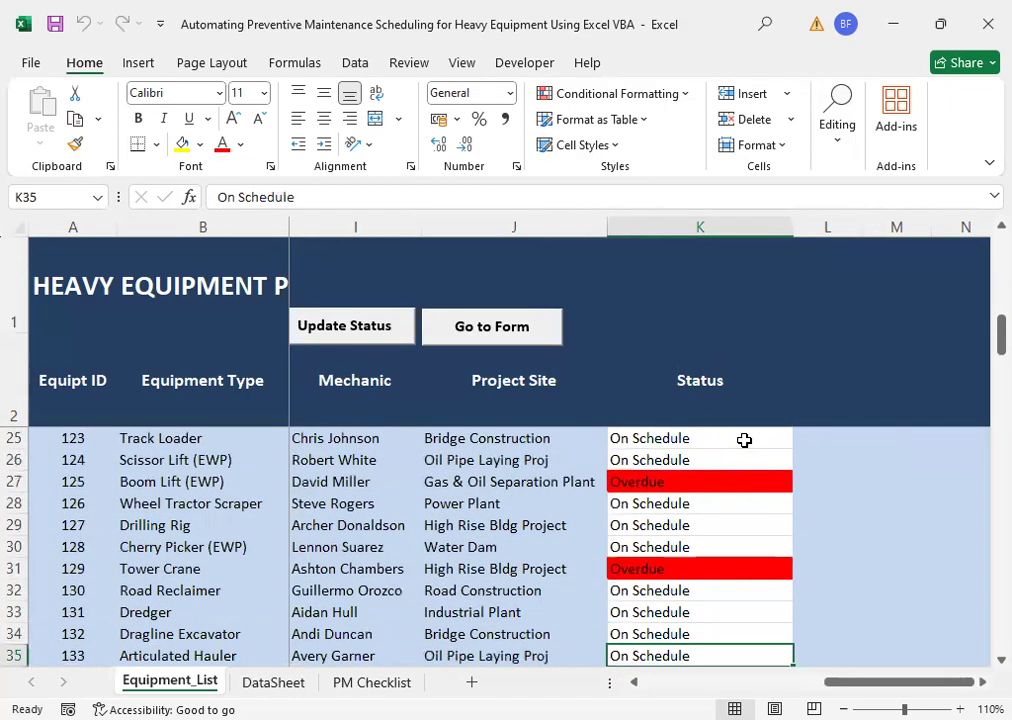
pyautogui.press('Down')
pyautogui.press('Down')
pyautogui.press('Down')
pyautogui.press('Down')
pyautogui.press('Down')
pyautogui.press('Down')
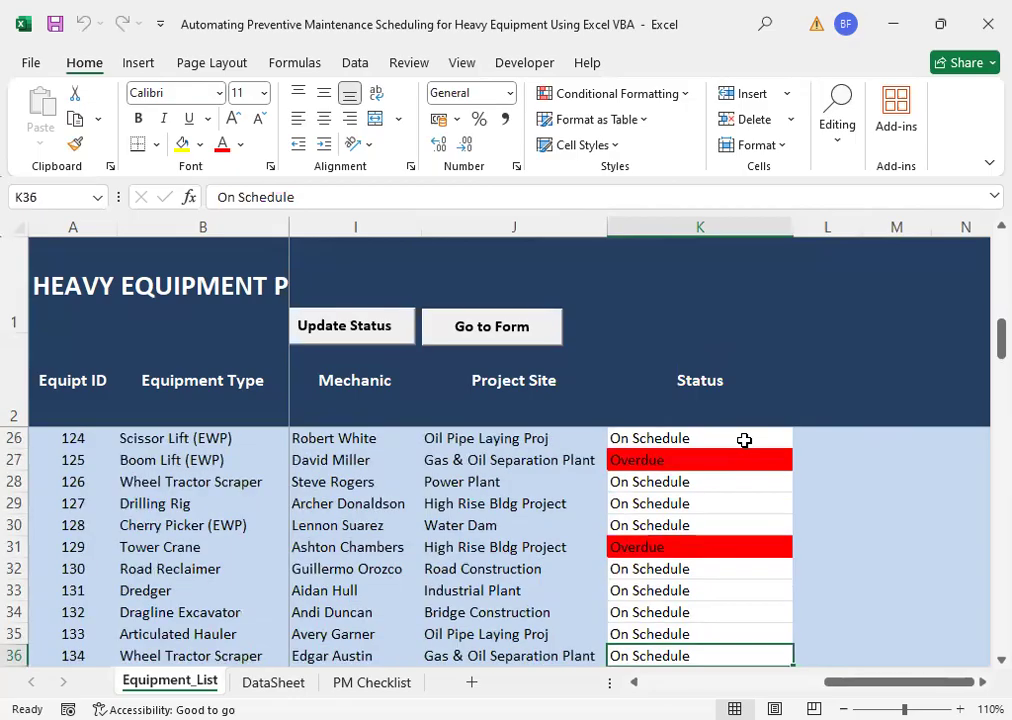
# Step: Review the statuses below row 36, including the tower crane's in K47, and go to the cold planers' status in K49
pyautogui.press('Down')
pyautogui.press('Down')
pyautogui.press('Down')
pyautogui.press('Down')
pyautogui.press('Down')
pyautogui.press('Down')
pyautogui.press('Down')
pyautogui.press('Down')
pyautogui.press('Down')
pyautogui.press('Down')
pyautogui.press('Down')
pyautogui.press('Down')
pyautogui.press('Down')
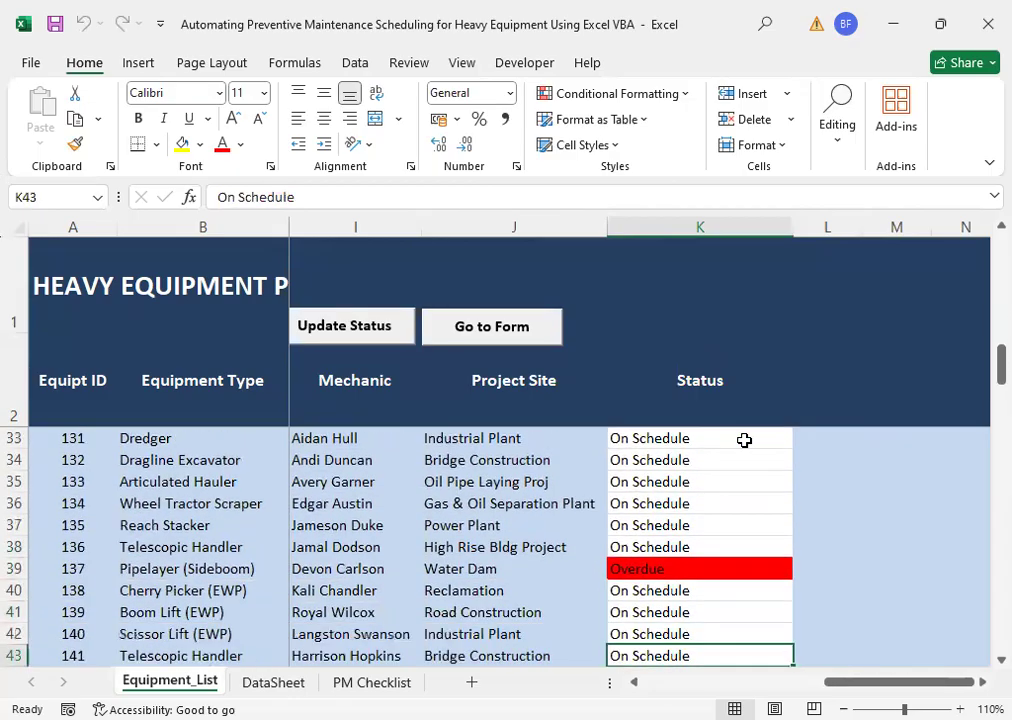
pyautogui.press('Up')
pyautogui.press('Up')
pyautogui.press('Up')
pyautogui.press('Up')
pyautogui.press('Up')
pyautogui.press('Up')
pyautogui.press('Up')
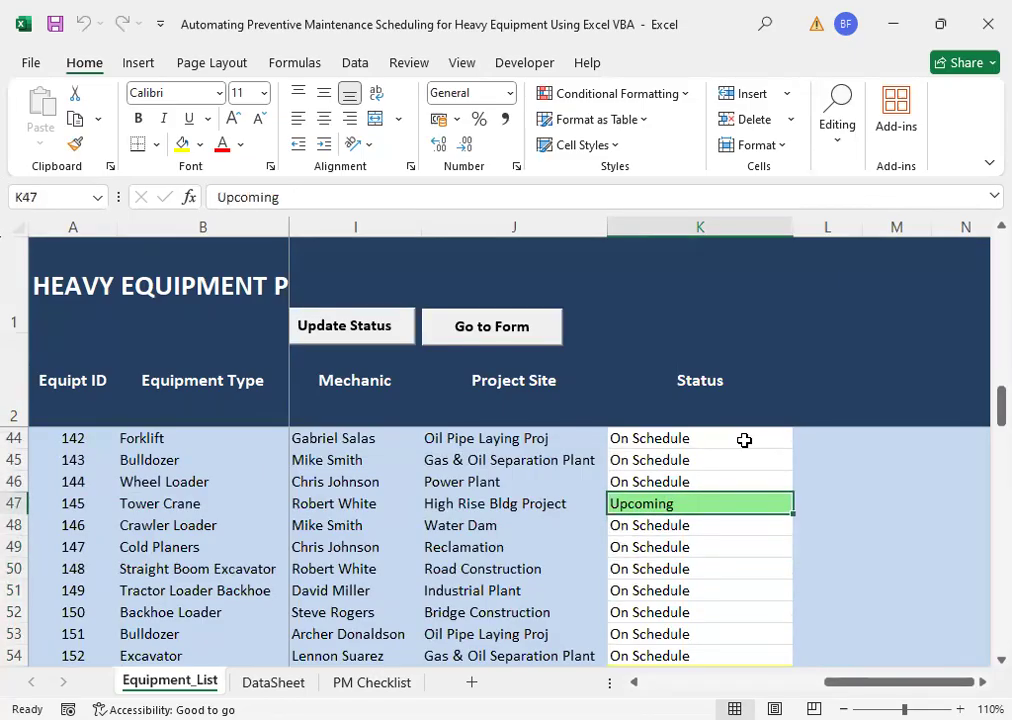
pyautogui.press('Down')
pyautogui.press('Down')
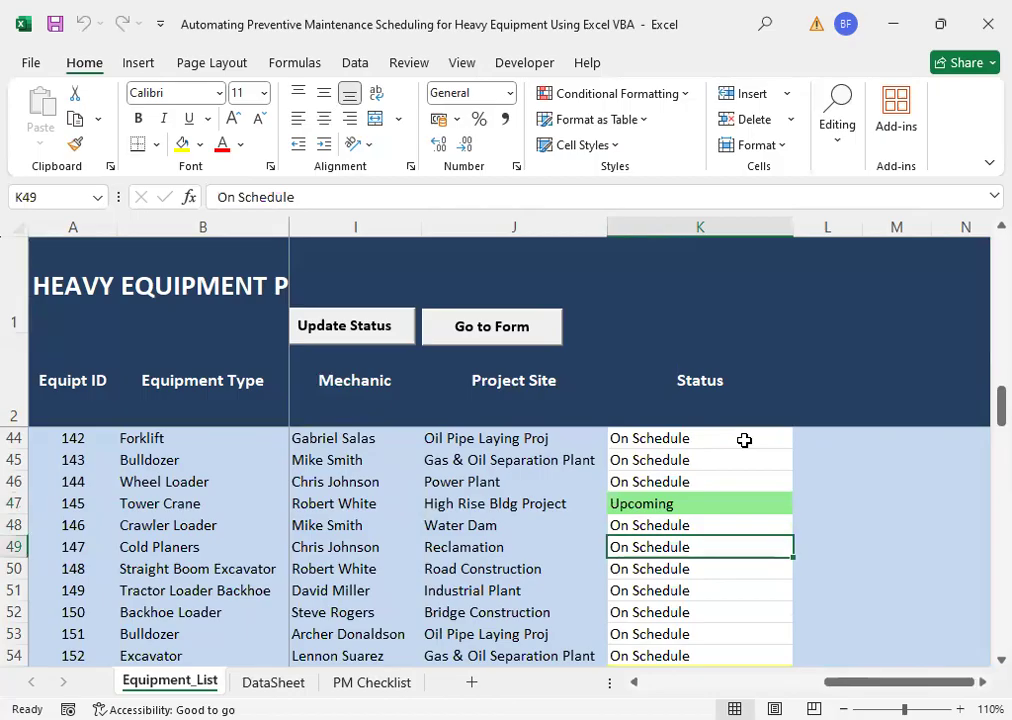
# Step: Examine the cold planers' PM type, next due date and maintenance interval in row 49
pyautogui.press('Left')
pyautogui.press('Left')
pyautogui.press('Left')
pyautogui.press('Left')
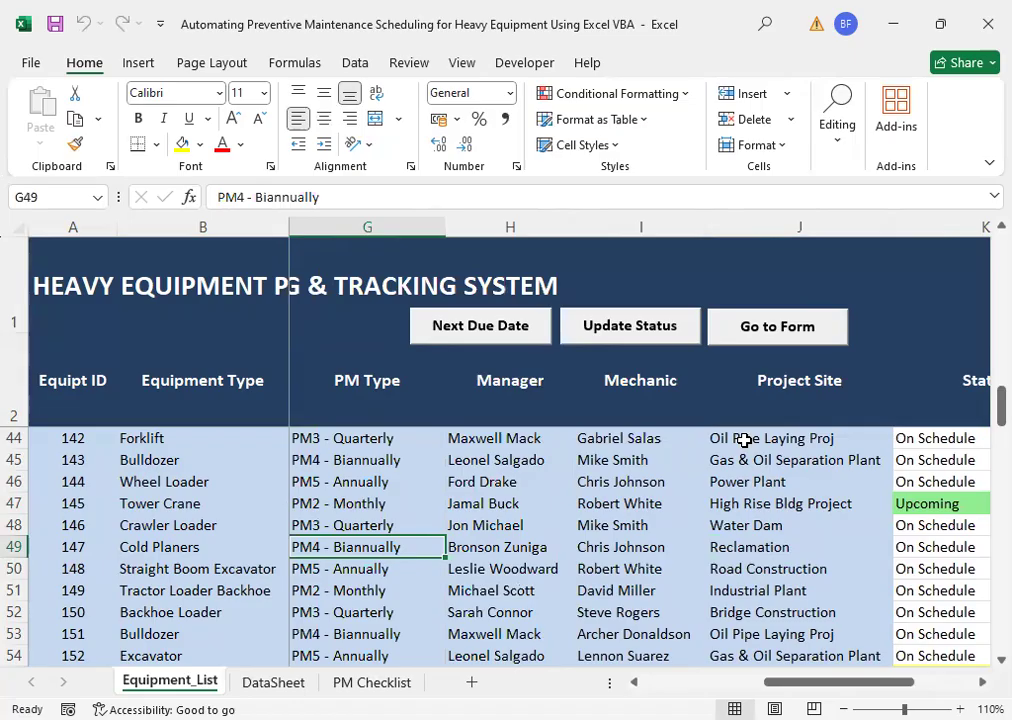
pyautogui.press('Left')
pyautogui.press('Right')
pyautogui.press('Left')
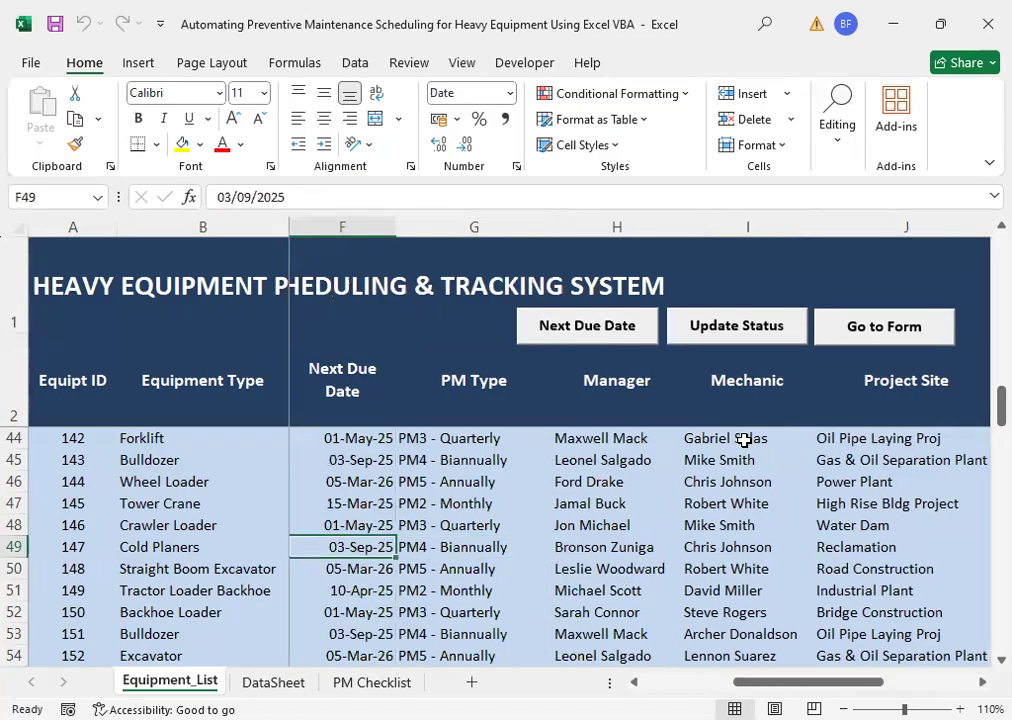
pyautogui.press('Left')
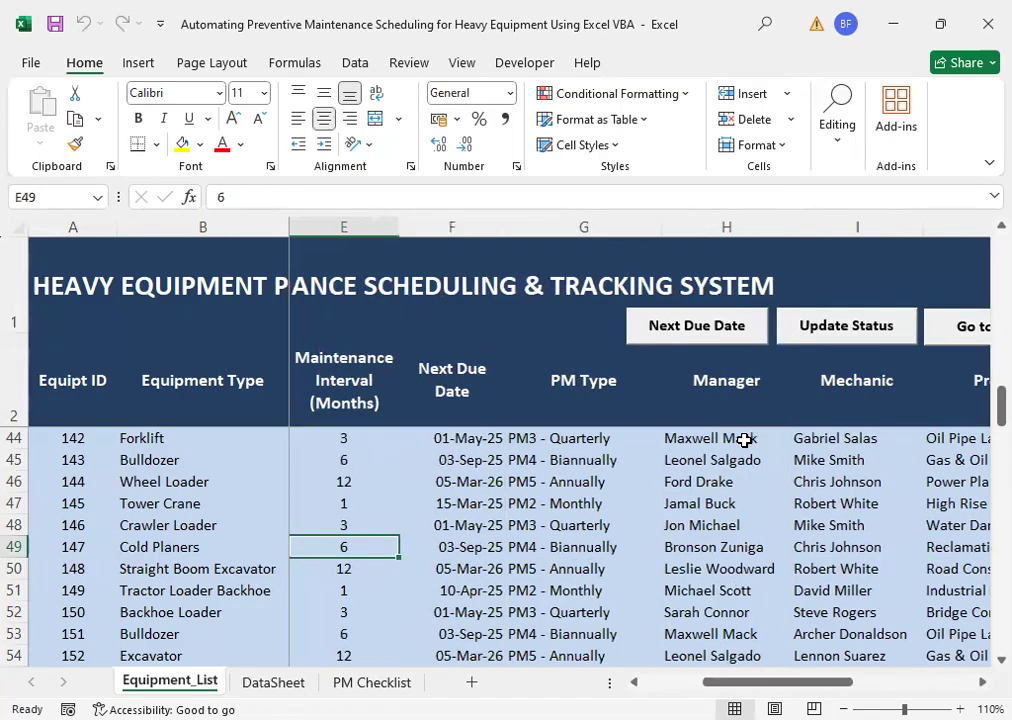
pyautogui.press('Right')
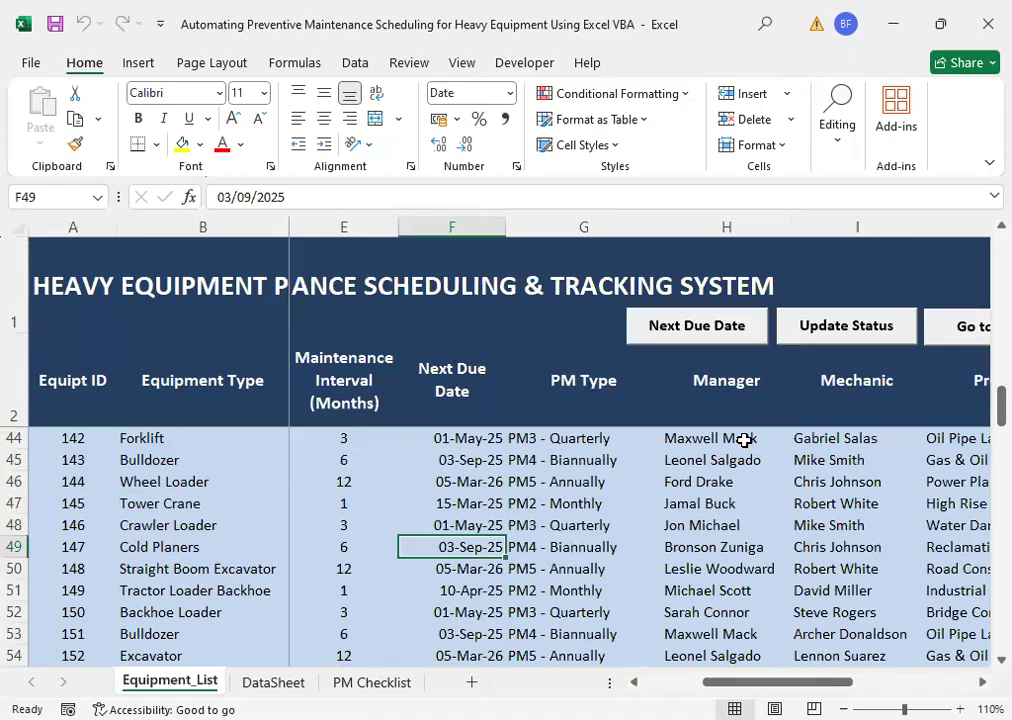
# Step: Review the PM types in column G from row 49 up to the scissor lift in row 42
pyautogui.press('Right')
pyautogui.press('Up')
pyautogui.press('Up')
pyautogui.press('Up')
pyautogui.press('Up')
pyautogui.press('Up')
pyautogui.press('Up')
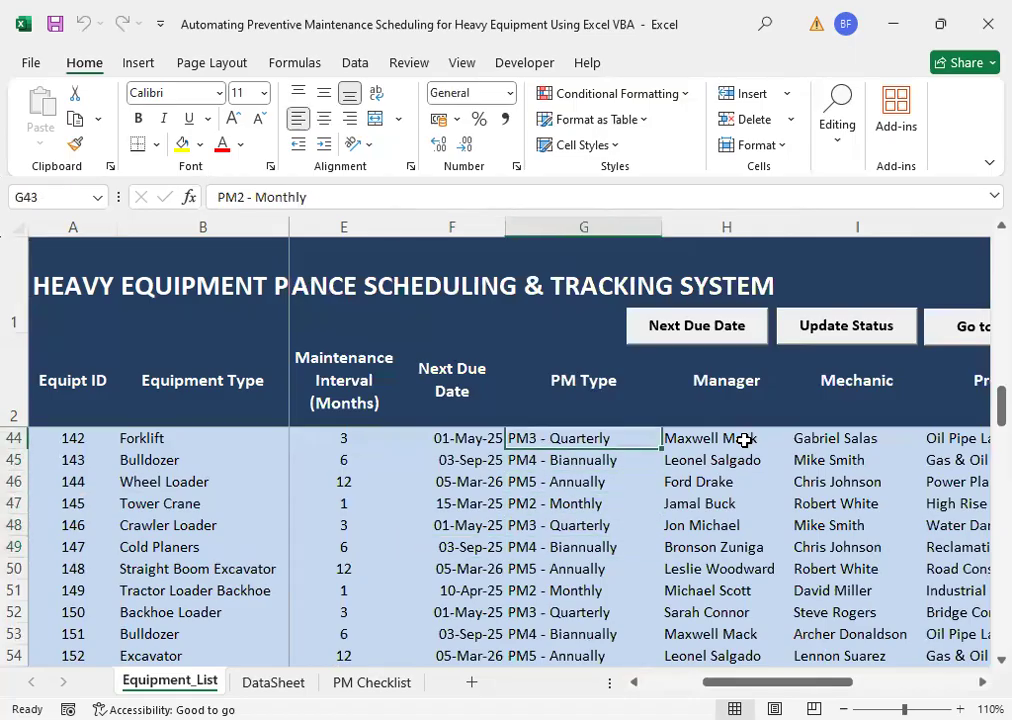
pyautogui.press('Up')
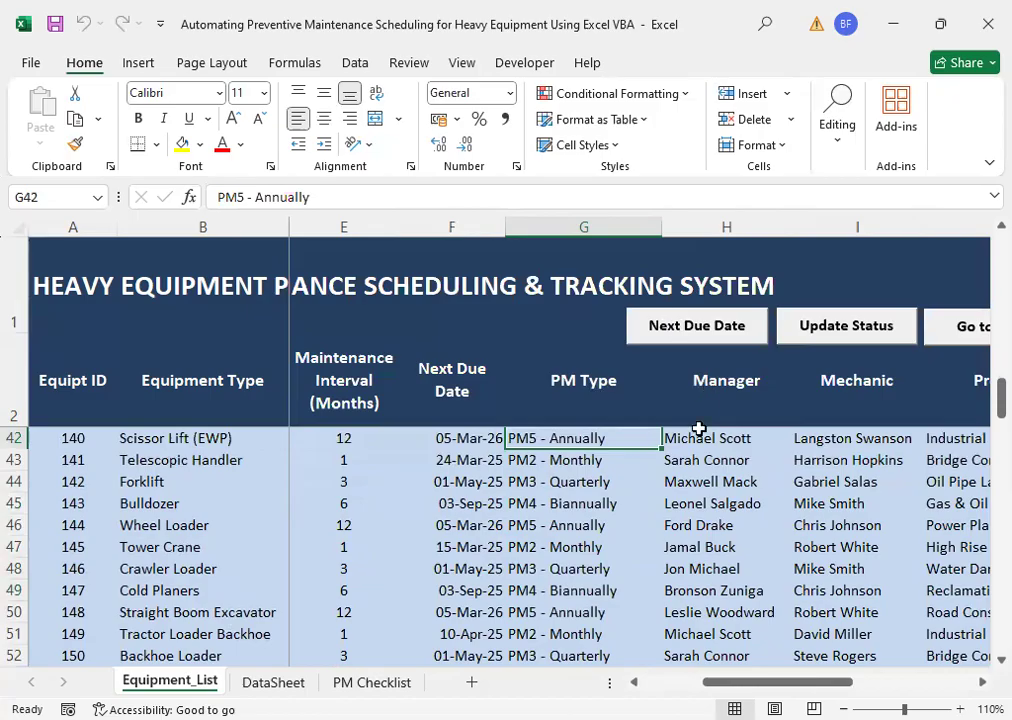
# Step: Return to the start of the list and compare the maintenance intervals with the PM types in rows 3 and 4
pyautogui.scroll(13, 600, 460)
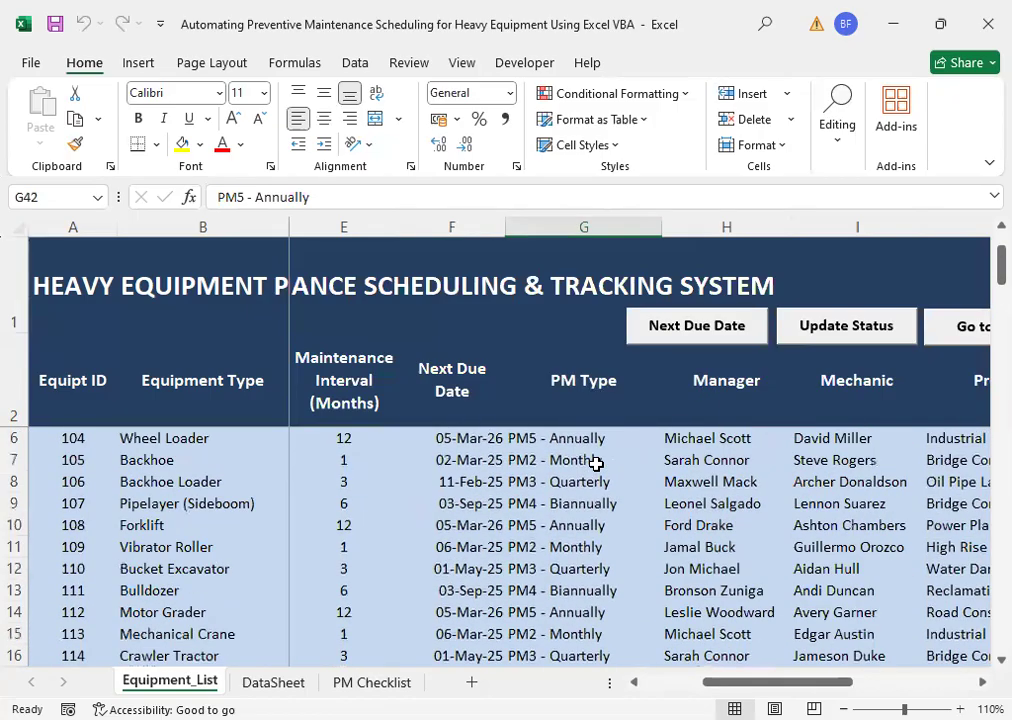
pyautogui.click(360, 451)
pyautogui.click(355, 442)
pyautogui.click(563, 440)
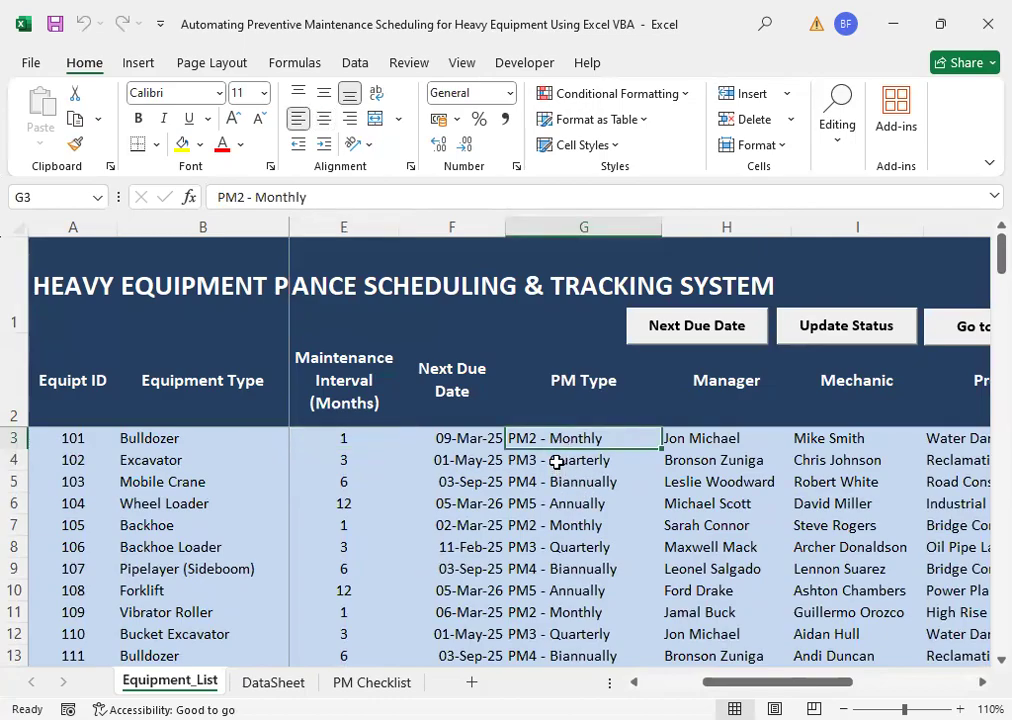
pyautogui.click(557, 462)
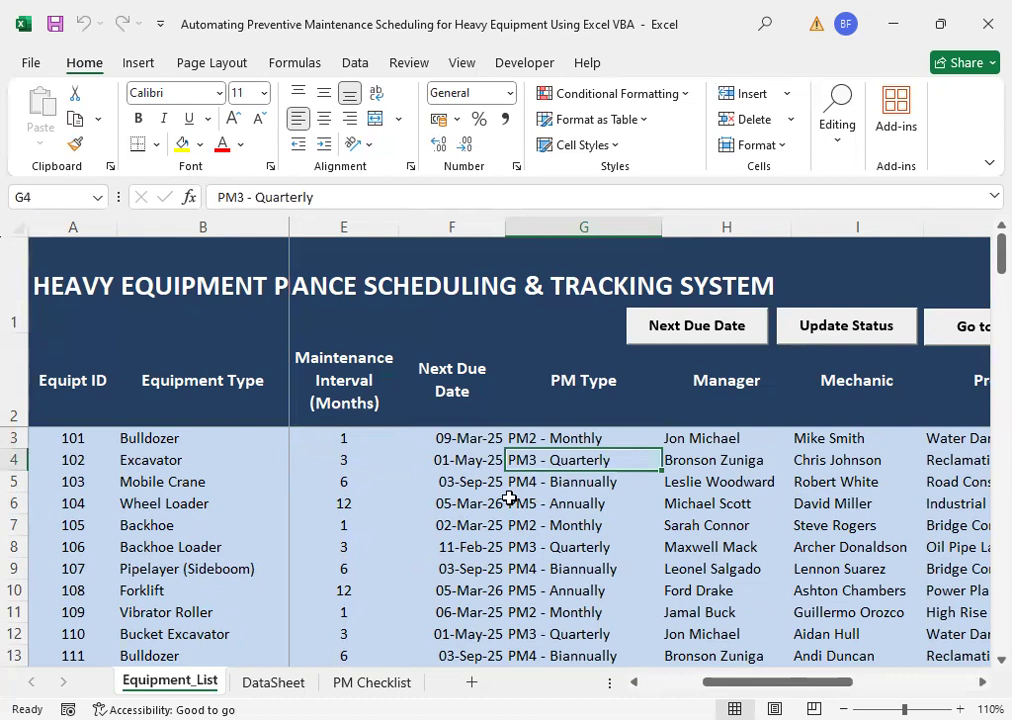
pyautogui.click(357, 437)
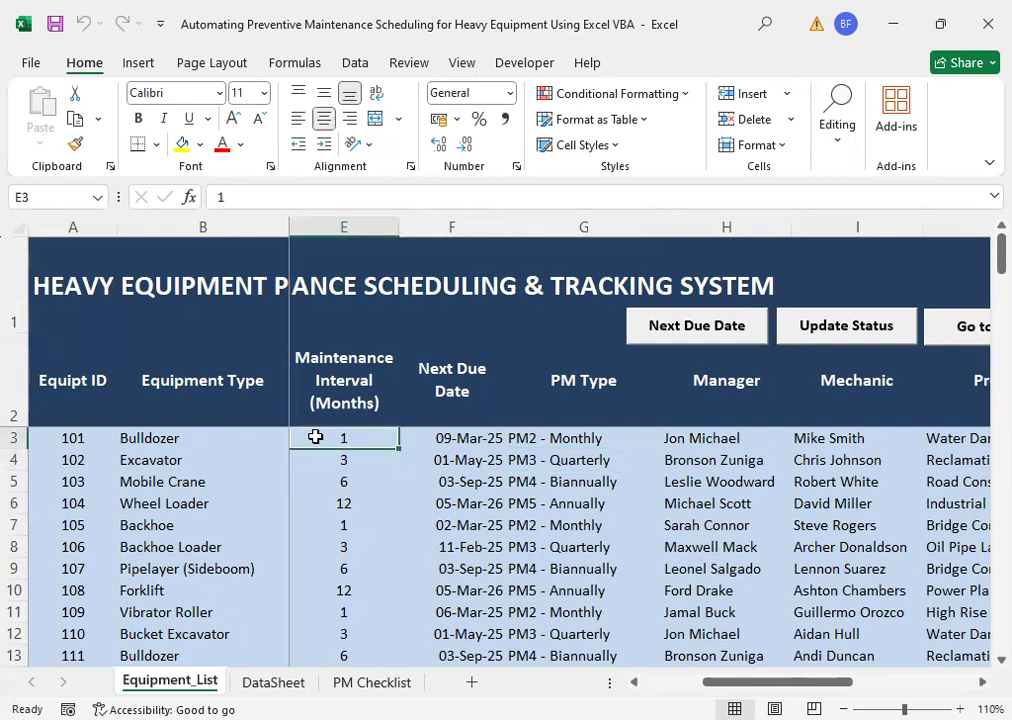
# Step: Check the row 3 bulldozer's maintenance interval, last maintenance date and next due date
pyautogui.click(169, 437)
pyautogui.click(365, 440)
pyautogui.press('Down')
pyautogui.press('Up')
pyautogui.press('Left')
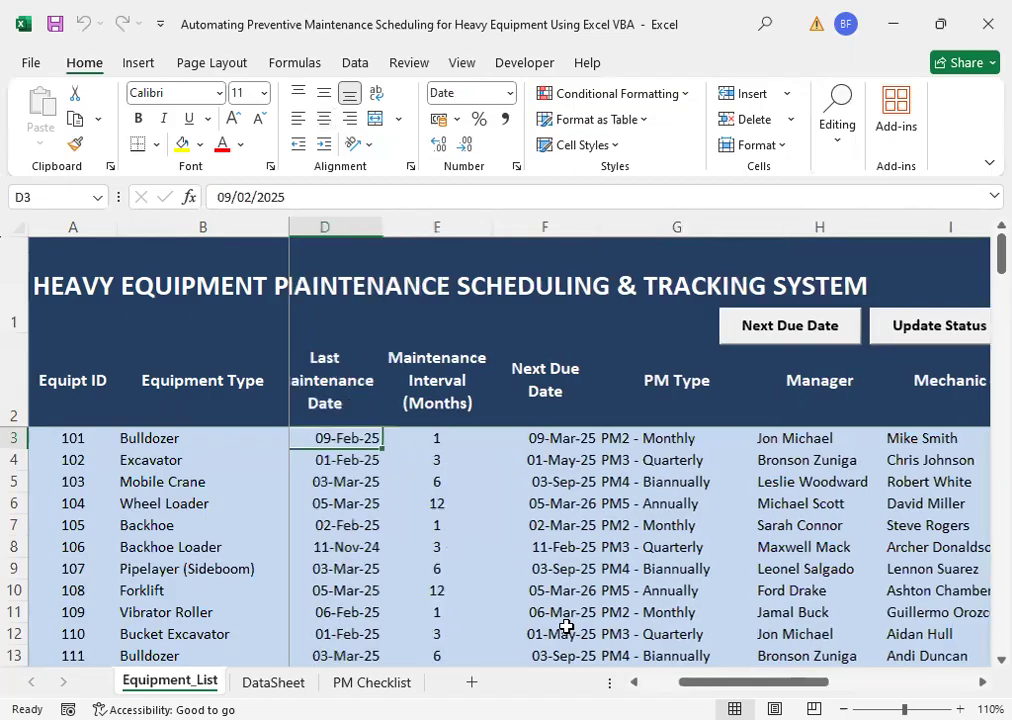
pyautogui.press('Right')
pyautogui.press('Right')
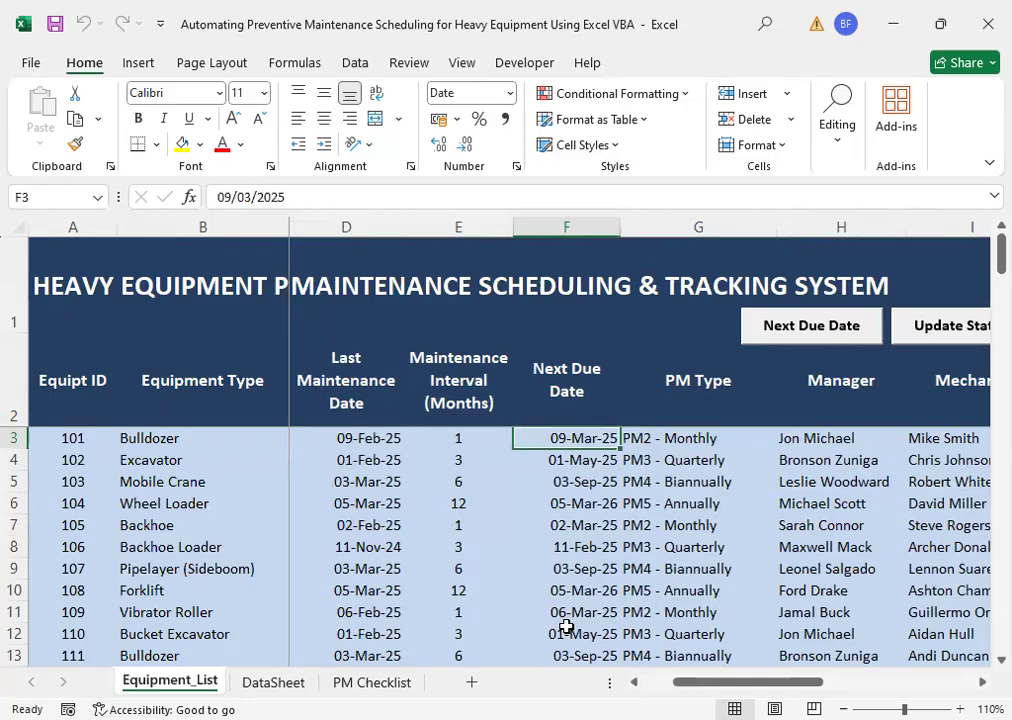
# Step: Go back over row 3 from the equipment type through the last maintenance date and interval to the next due date
pyautogui.press('Left')
pyautogui.press('Left')
pyautogui.press('Left')
pyautogui.press('Left')
pyautogui.press('Right')
pyautogui.press('Right')
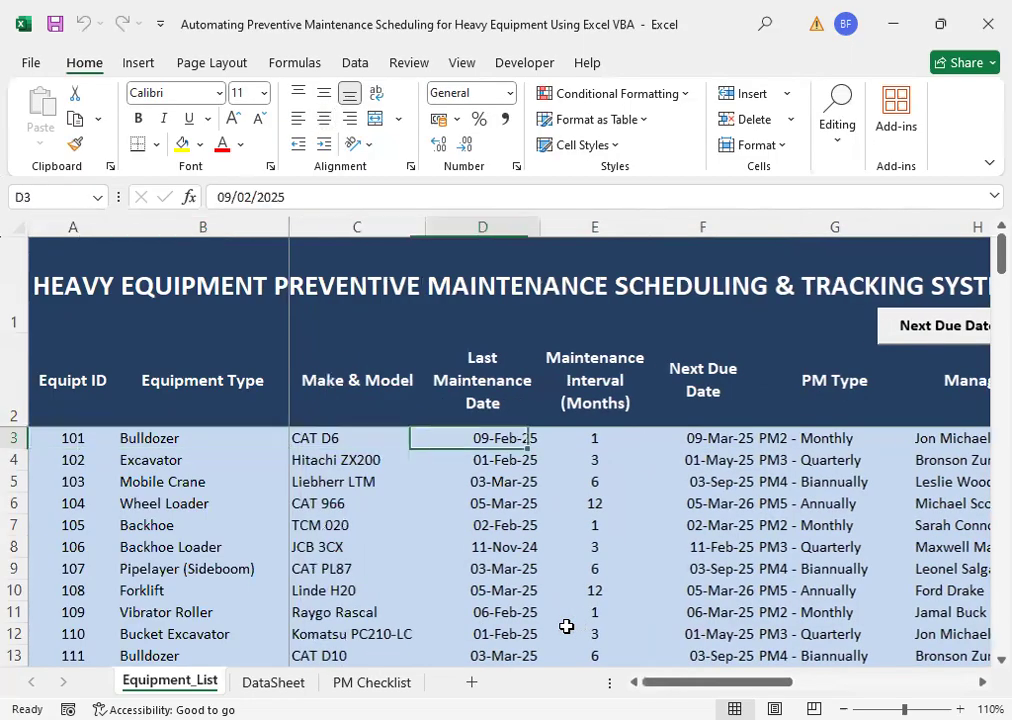
pyautogui.press('Right')
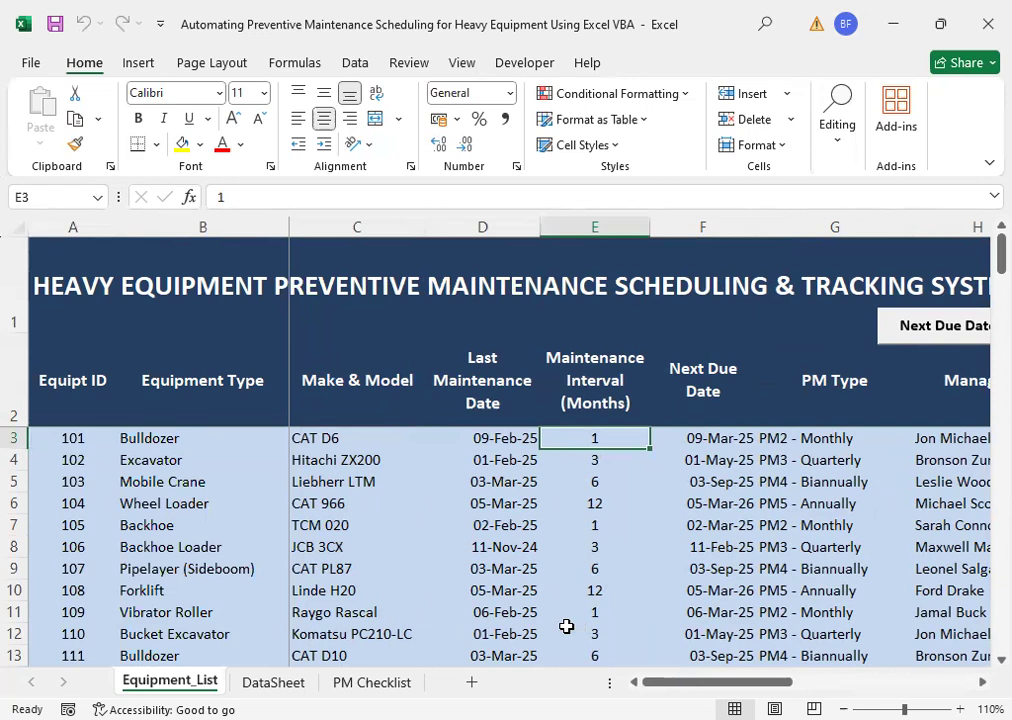
pyautogui.press('Right')
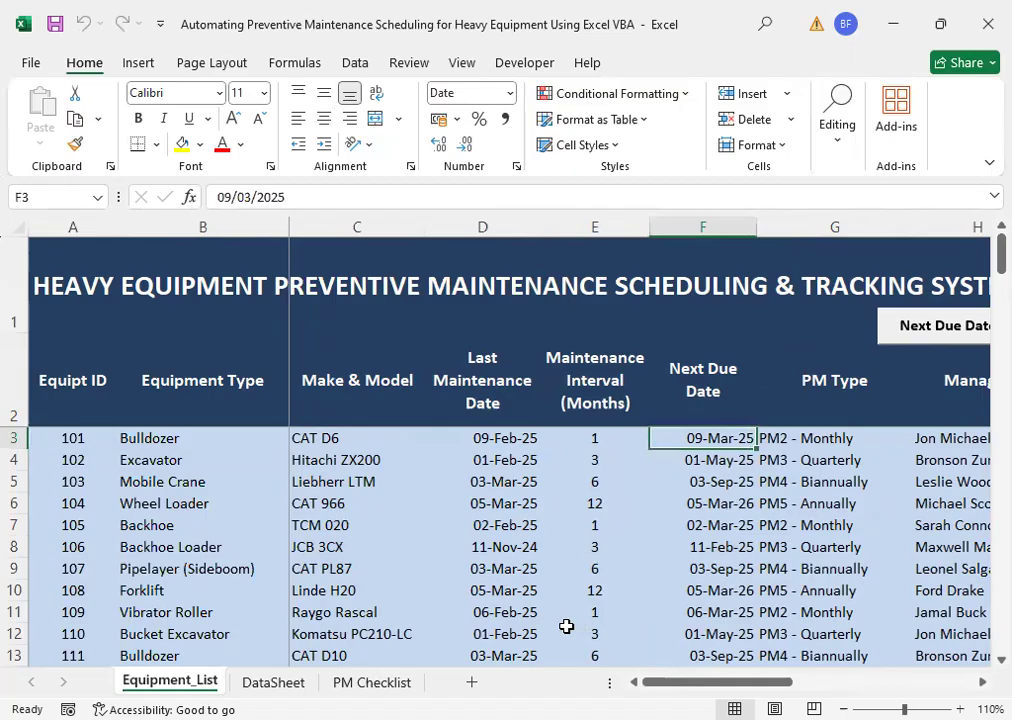
# Step: Check the mobile crane's maintenance interval and PM type in row 5, and the wheel loader's PM type in G6
pyautogui.press('Left')
pyautogui.press('Down')
pyautogui.press('Down')
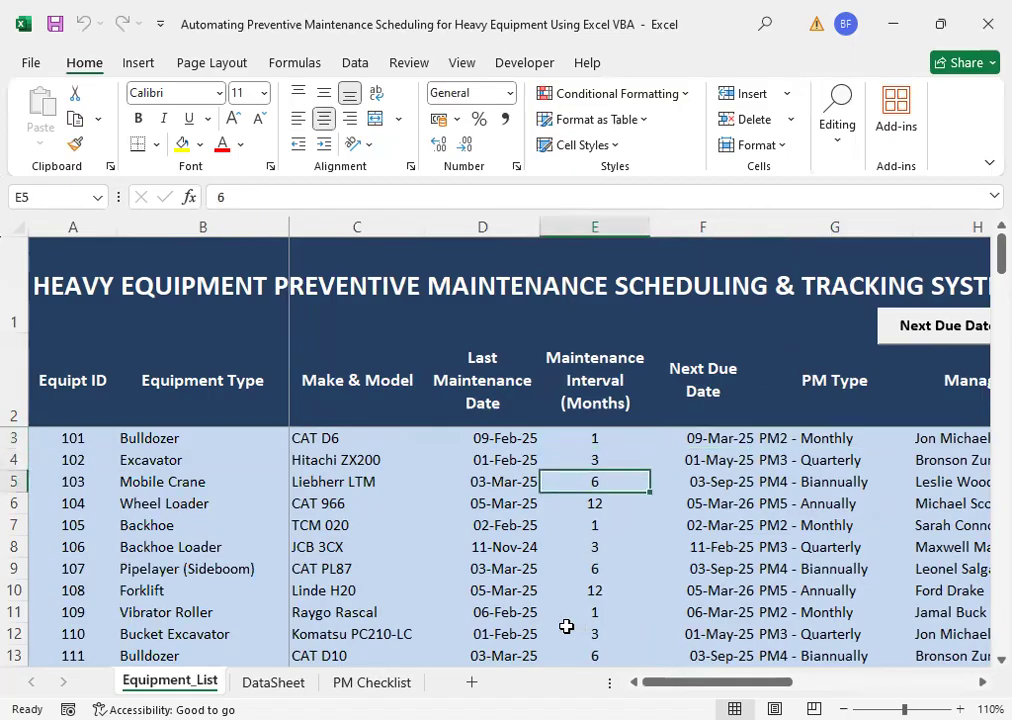
pyautogui.press('Right')
pyautogui.press('Right')
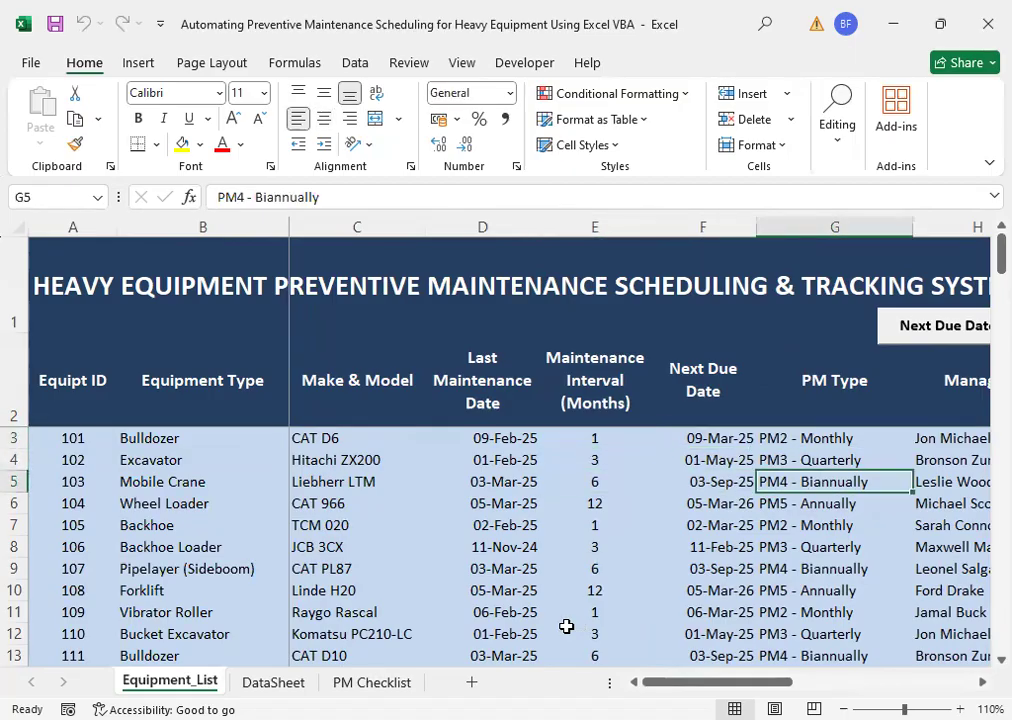
pyautogui.press('Down')
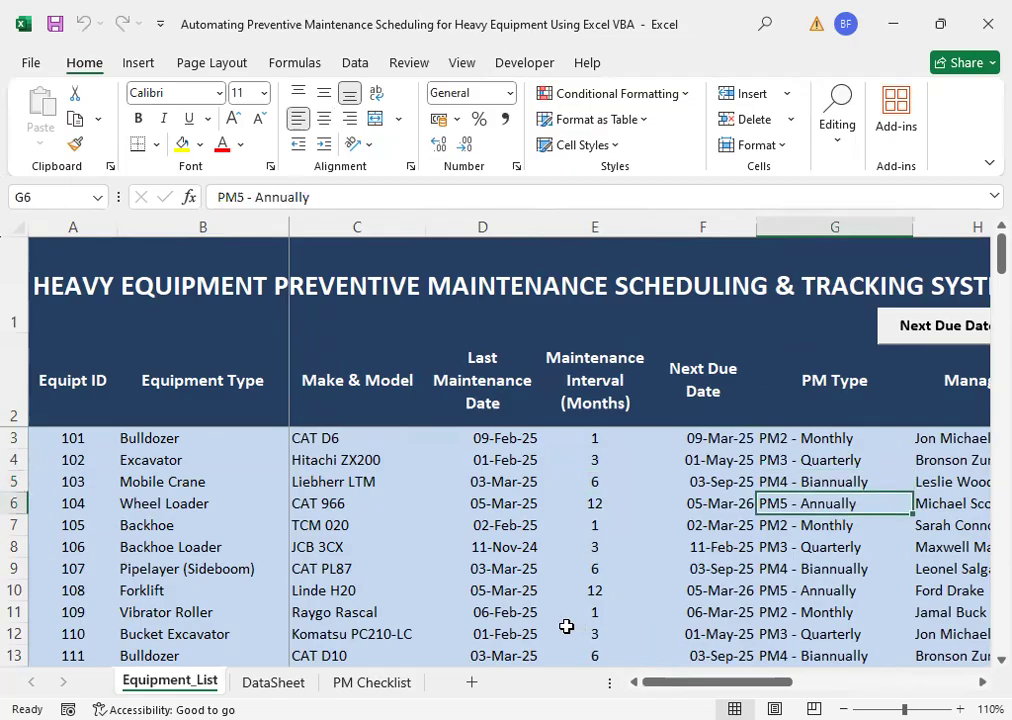
# Step: Examine the wheel loader's row 6 entries from the maintenance interval across to the manager in column H
pyautogui.press('Left')
pyautogui.press('Left')
pyautogui.press('Right')
pyautogui.press('Right')
pyautogui.press('Right')
pyautogui.press('Right')
pyautogui.press('Left')
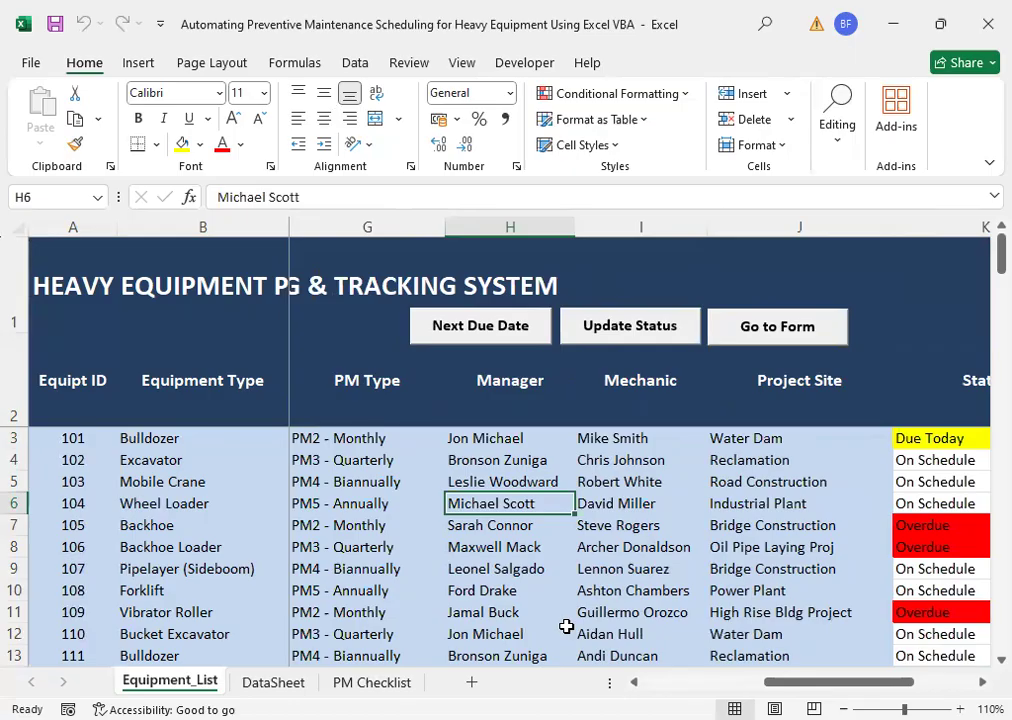
# Step: Review the bulldozer's assigned manager in H3 and the mechanics listed in the first rows of column I
pyautogui.press('Up')
pyautogui.press('Up')
pyautogui.press('Up')
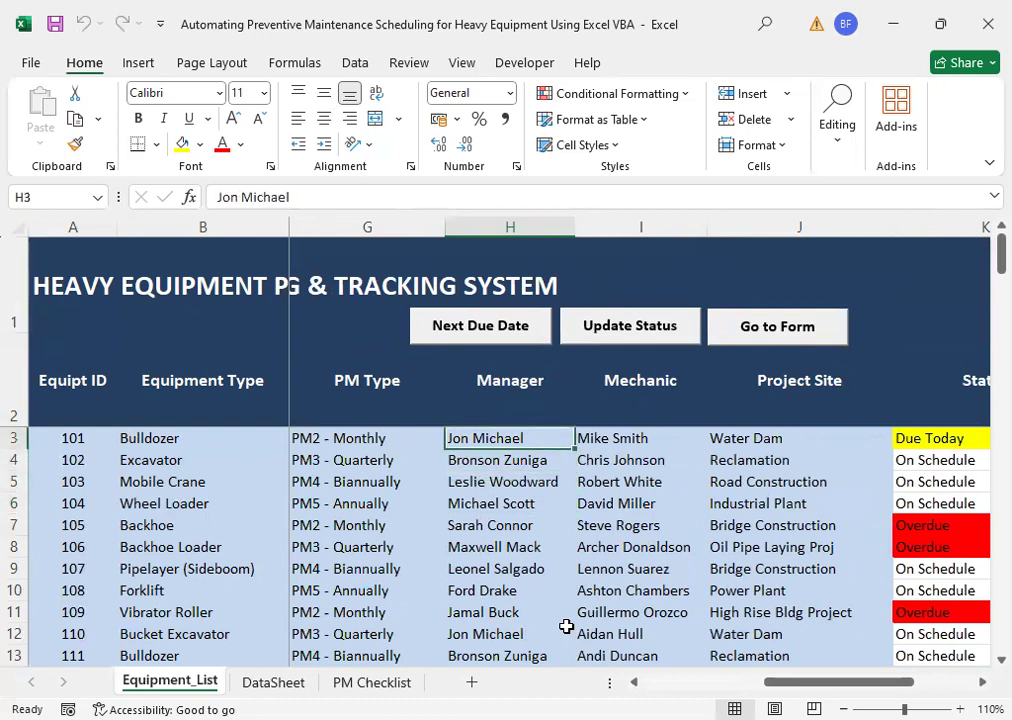
pyautogui.press('Right')
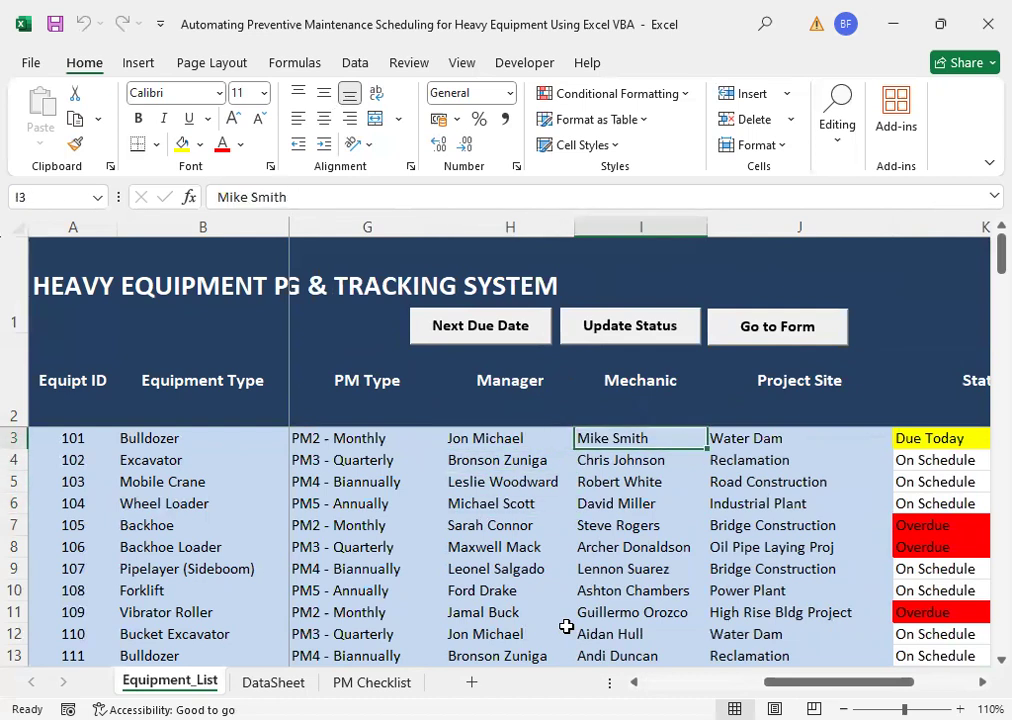
pyautogui.press('Down')
pyautogui.press('Down')
pyautogui.press('Down')
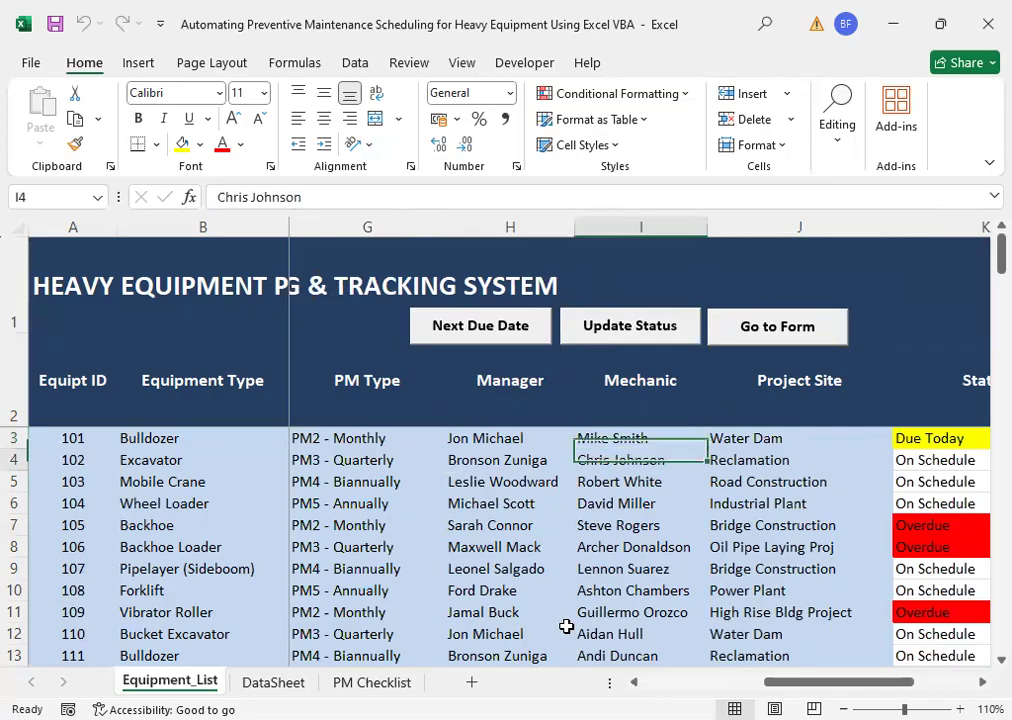
pyautogui.press('Up')
pyautogui.press('Up')
pyautogui.press('Up')
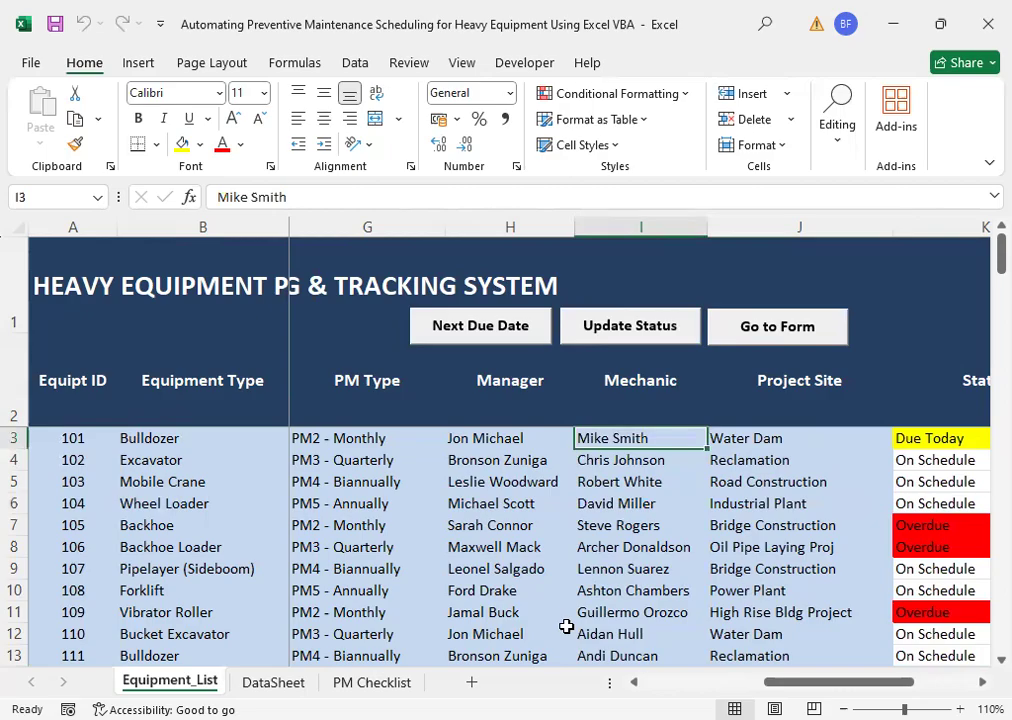
pyautogui.press('Down')
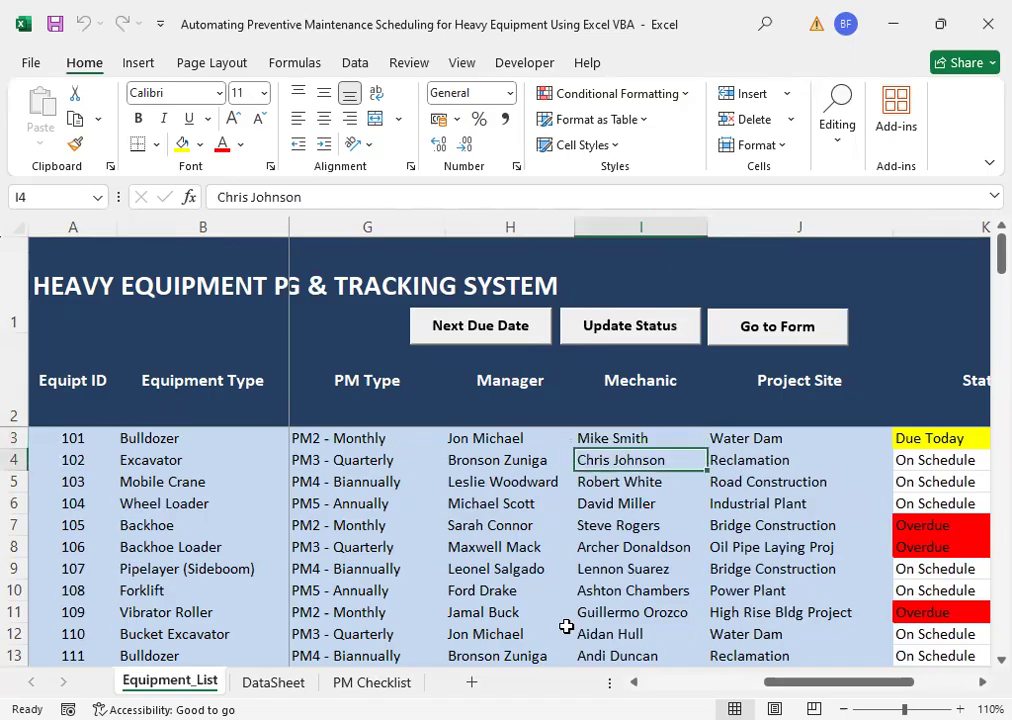
pyautogui.press('Up')
# Step: Examine the bulldozer's manager, mechanic, project site and status across row 3, ending on the project site in J3
pyautogui.press('Right')
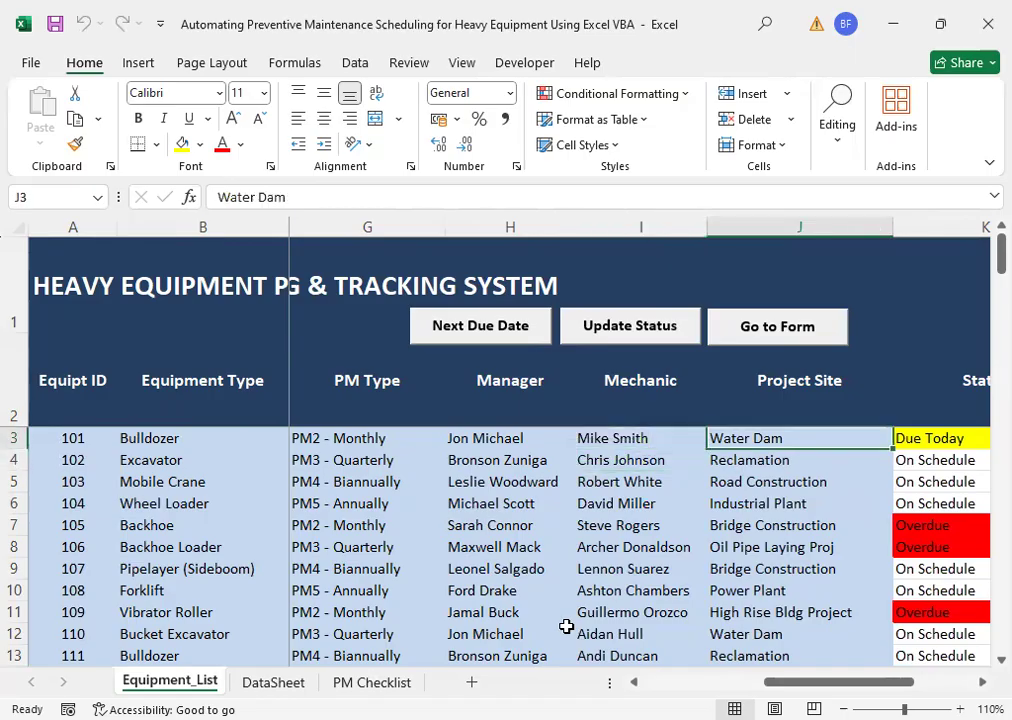
pyautogui.press('Left')
pyautogui.press('Left')
pyautogui.press('Right')
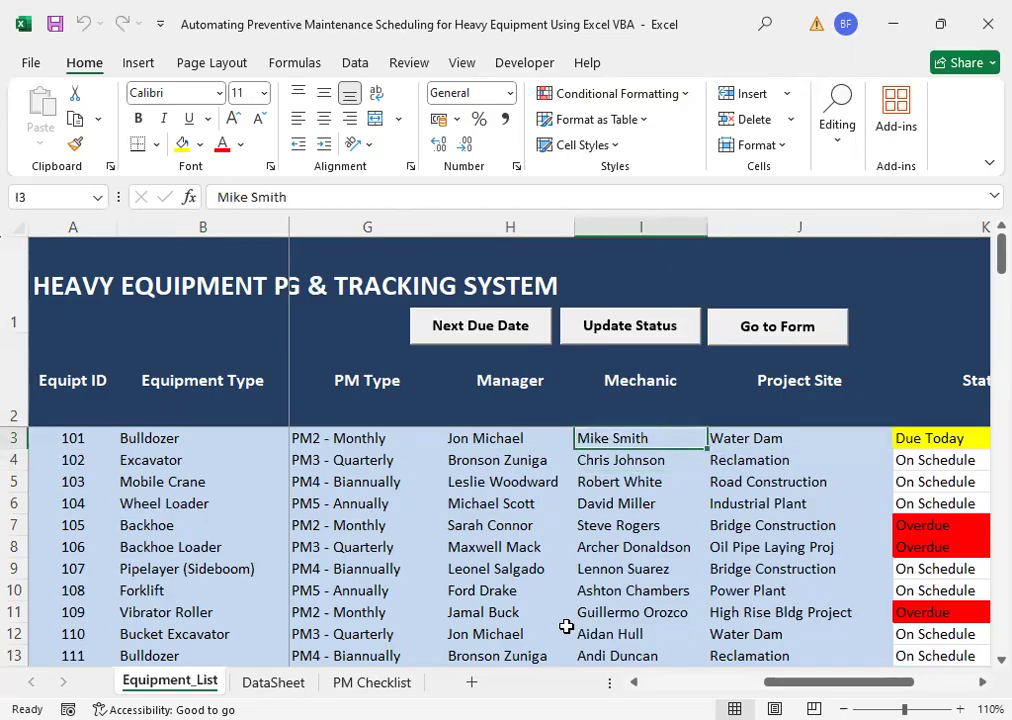
pyautogui.press('Left')
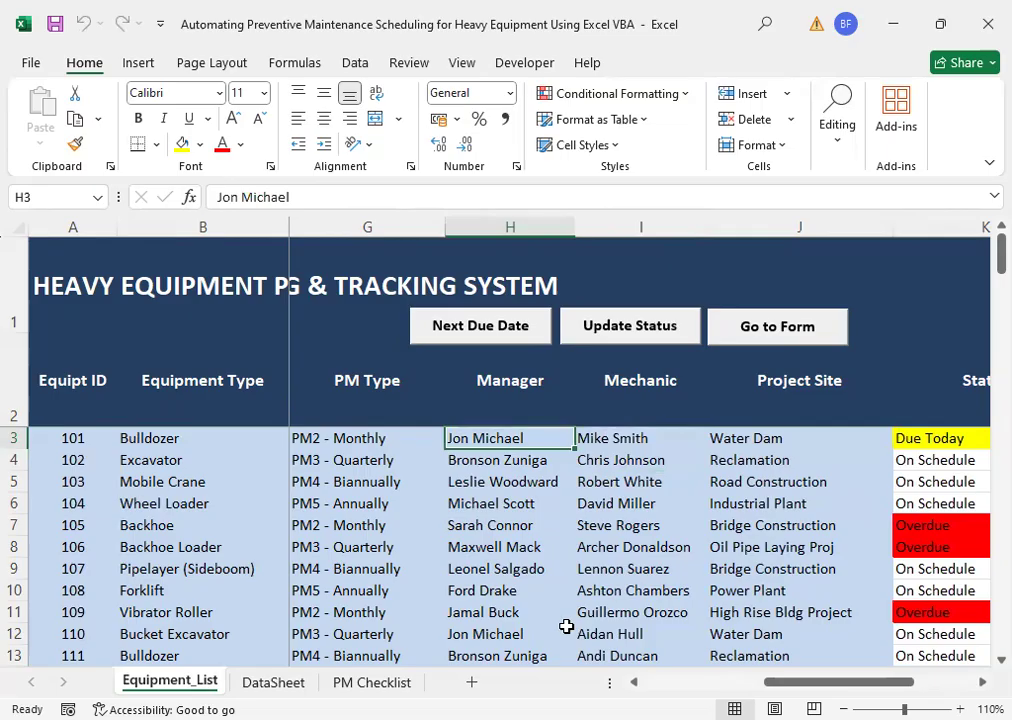
pyautogui.press('Right')
pyautogui.press('Right')
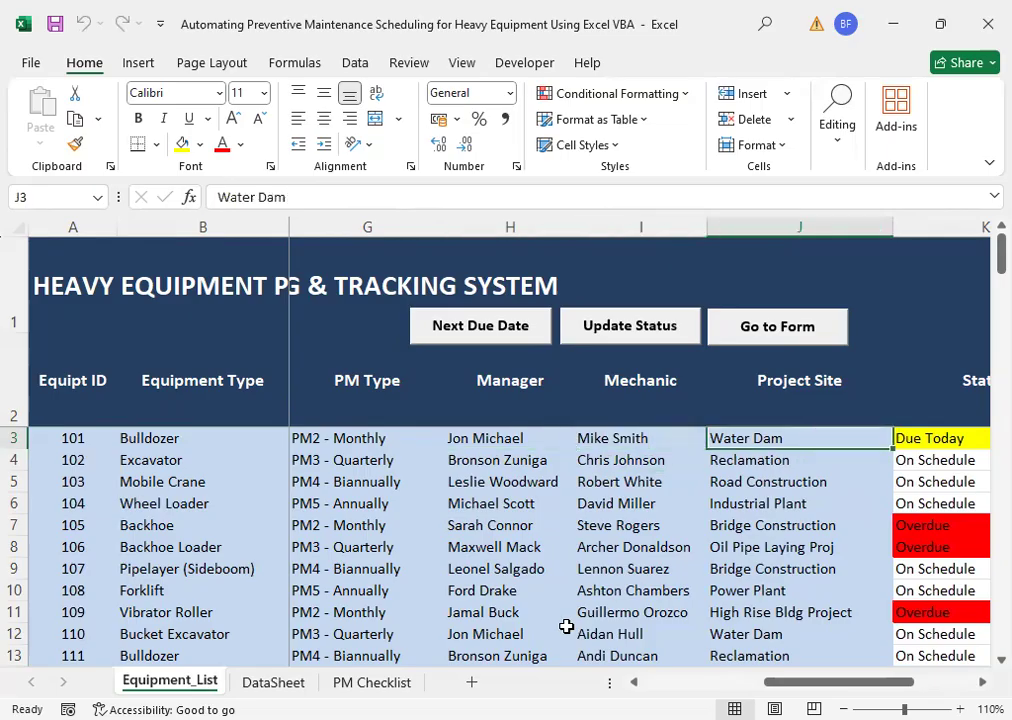
pyautogui.press('Right')
pyautogui.press('Left')
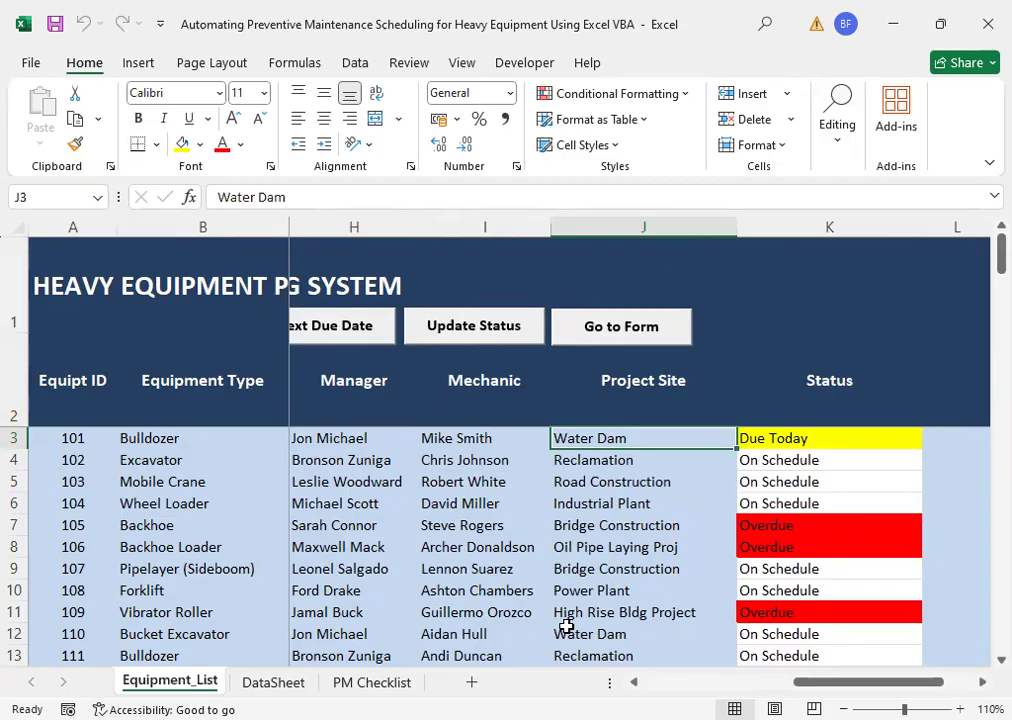
# Step: Review the excavator's project site, mechanic and manager across row 4, ending on the project site in J4
pyautogui.press('Down')
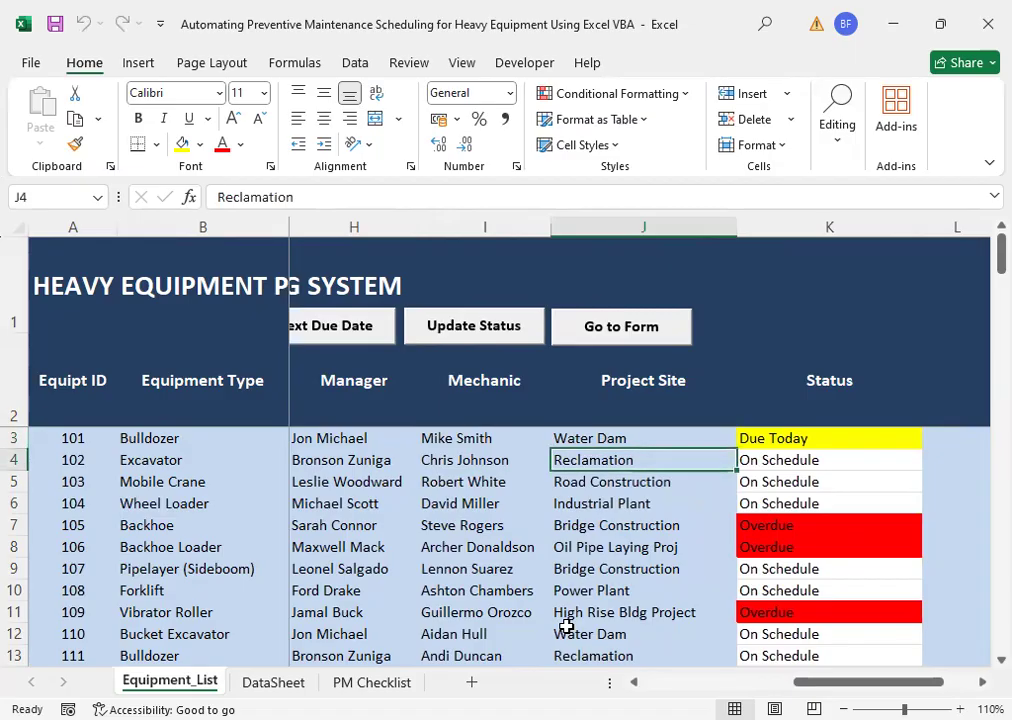
pyautogui.press('Down')
pyautogui.press('Up')
pyautogui.press('Left')
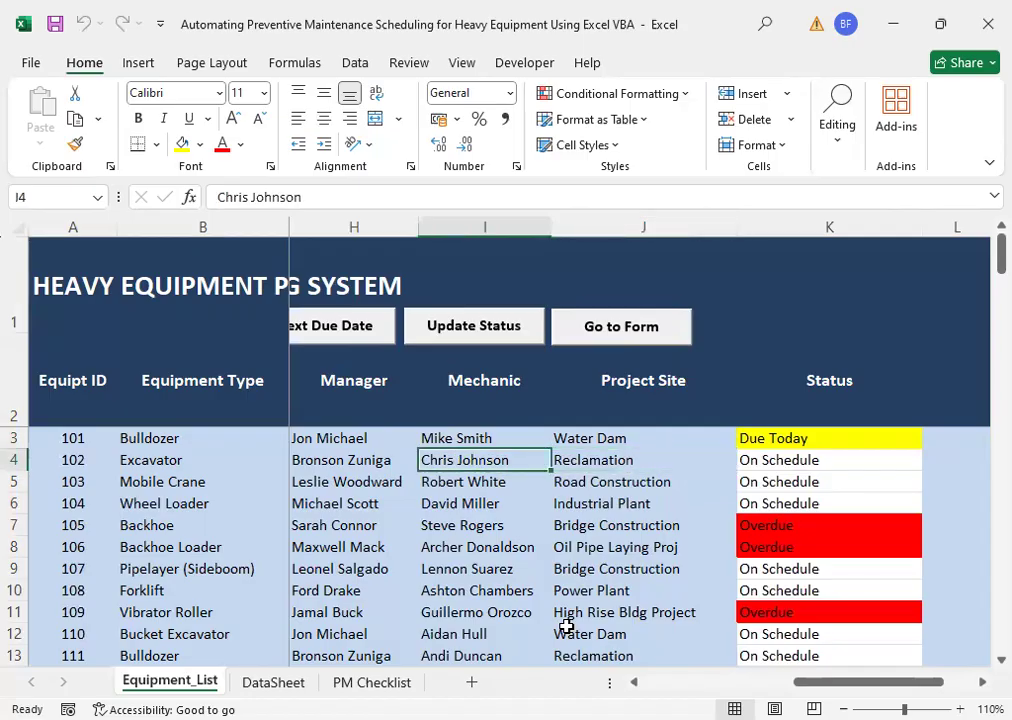
pyautogui.press('Left')
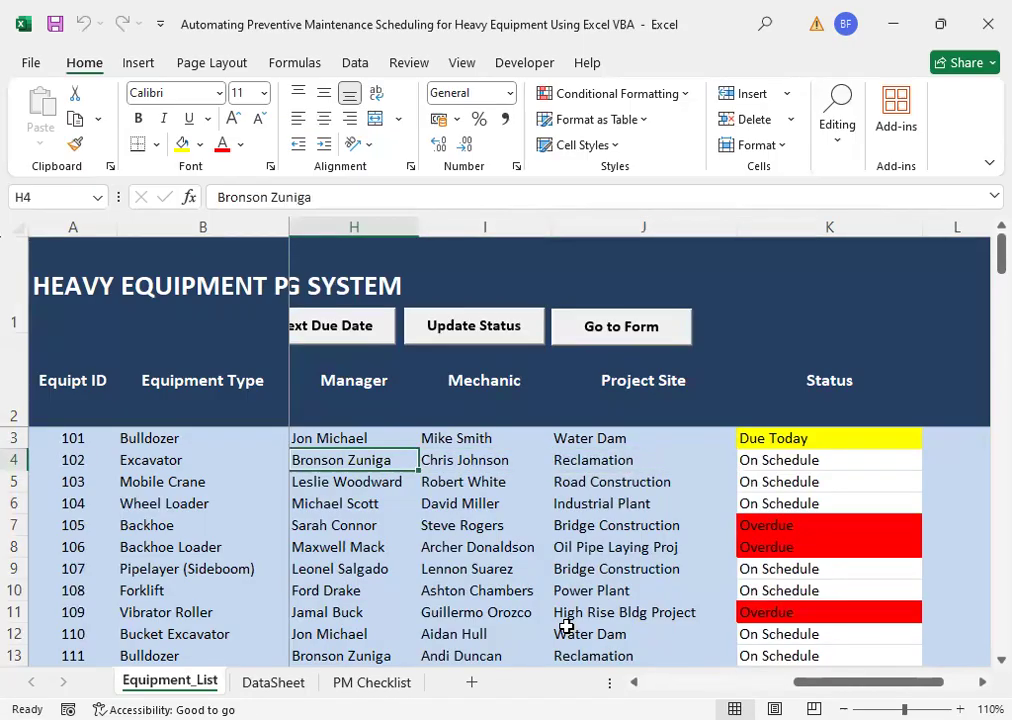
pyautogui.hscroll(-1, 566, 626)
pyautogui.press('Right')
pyautogui.press('Right')
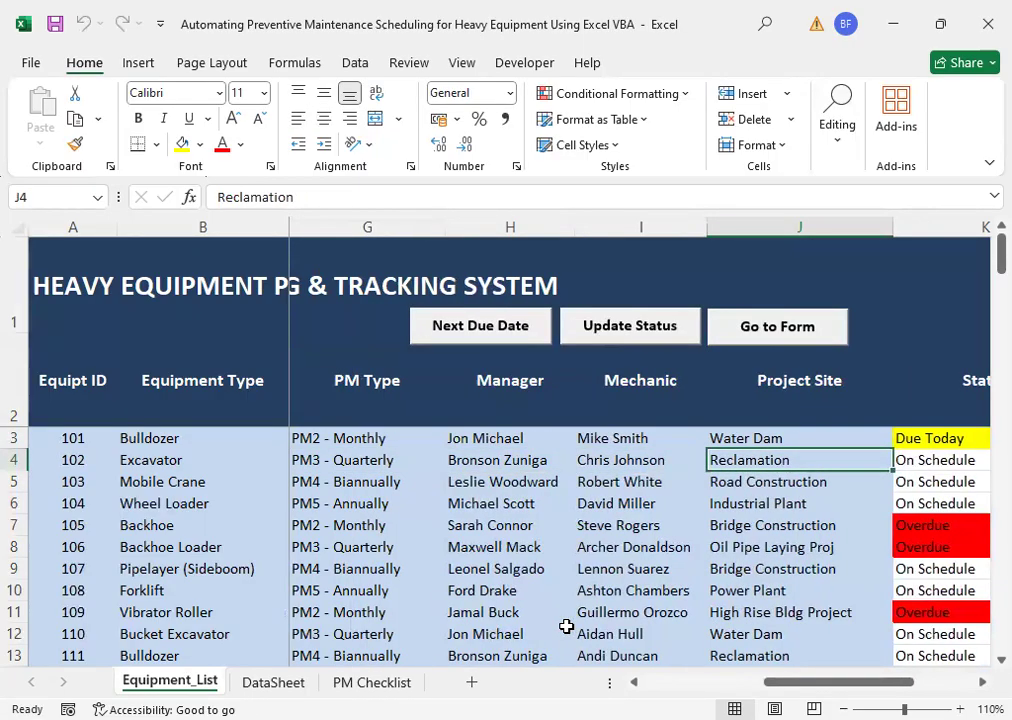
# Step: Review the mobile crane's assigned manager, mechanic and project site in row 5
pyautogui.press('Down')
pyautogui.press('Left')
pyautogui.press('Left')
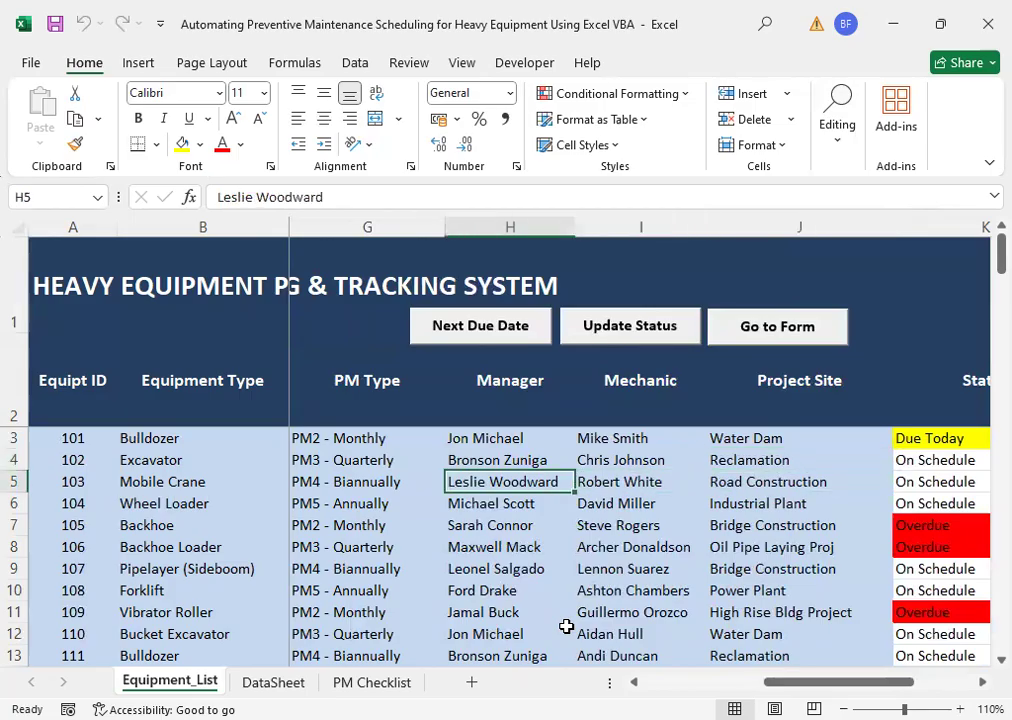
pyautogui.press('Right')
pyautogui.press('Right')
# Step: Check the wheel loader's project site, mechanic and manager in row 6, then go up the managers to H3
pyautogui.press('Down')
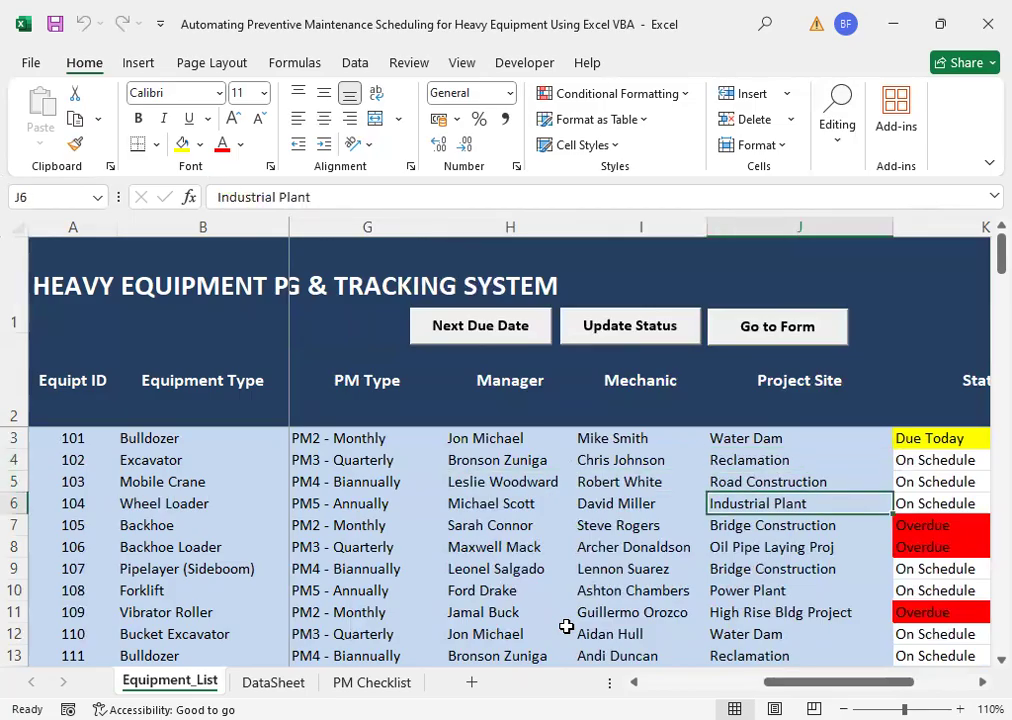
pyautogui.press('Left')
pyautogui.press('Left')
pyautogui.press('Up')
pyautogui.press('Up')
pyautogui.press('Up')
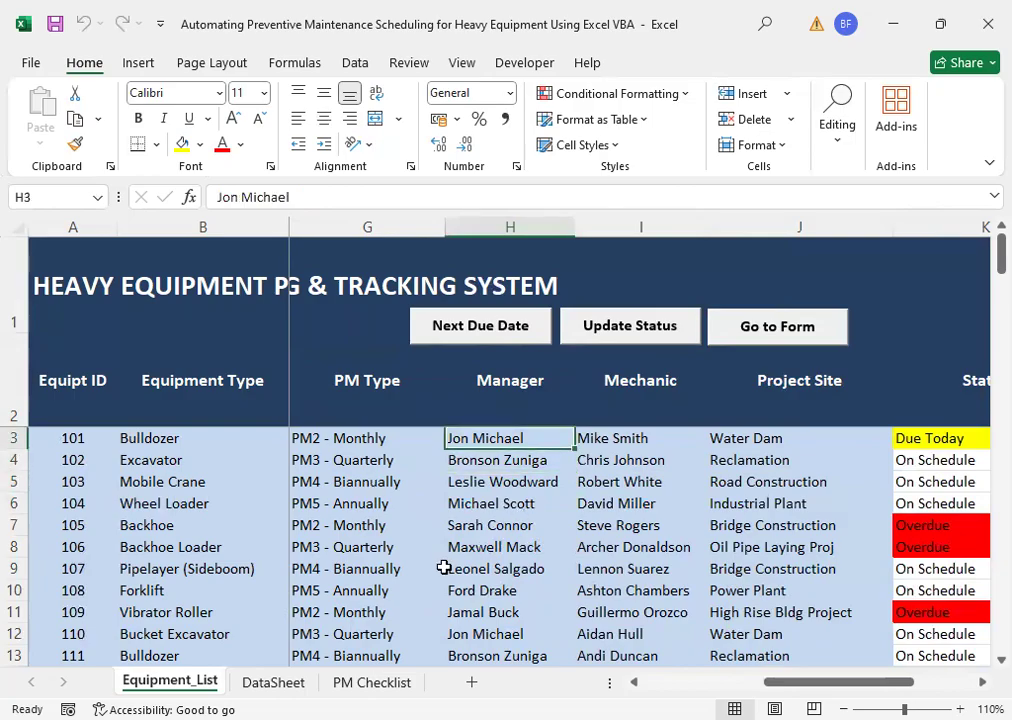
# Step: Examine the Project Sites list in column A of DataSheet, from Water Dam down to High Rise Bldg Project
pyautogui.click(276, 680)
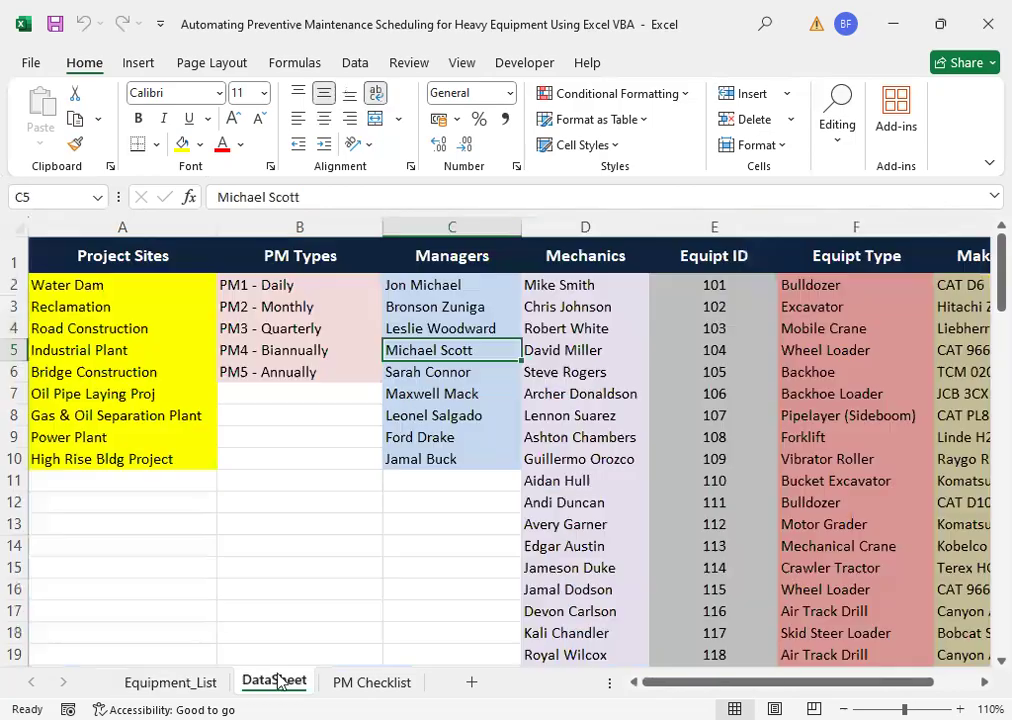
pyautogui.click(90, 294)
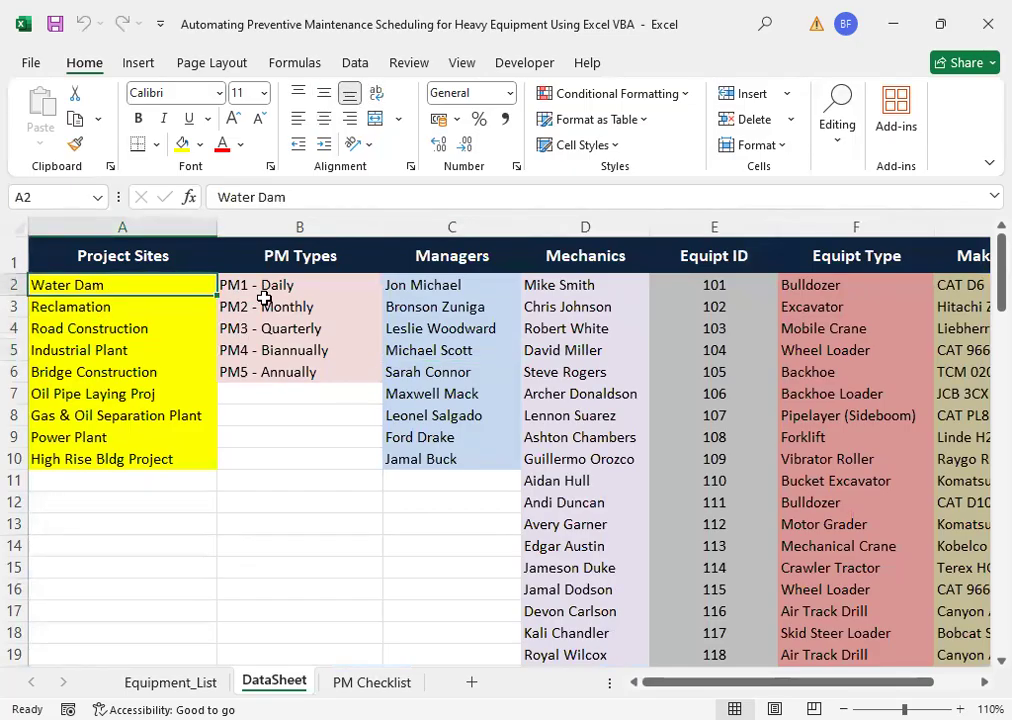
pyautogui.press('Down')
pyautogui.press('Down')
pyautogui.press('Down')
pyautogui.press('Down')
pyautogui.press('Down')
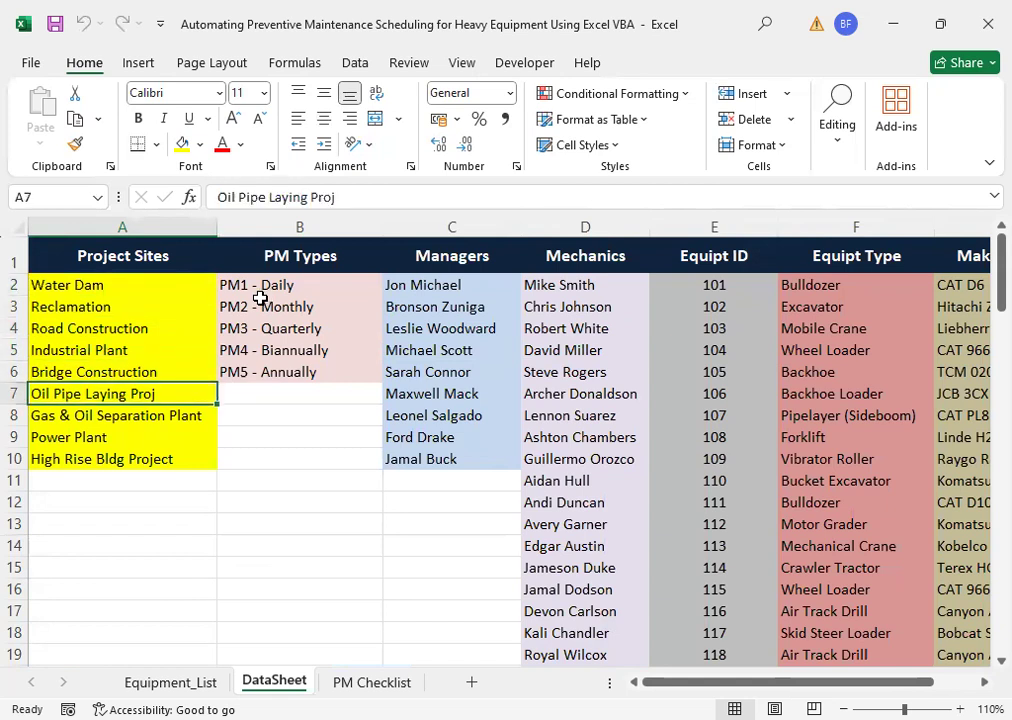
pyautogui.press('Down')
pyautogui.press('Down')
pyautogui.press('Down')
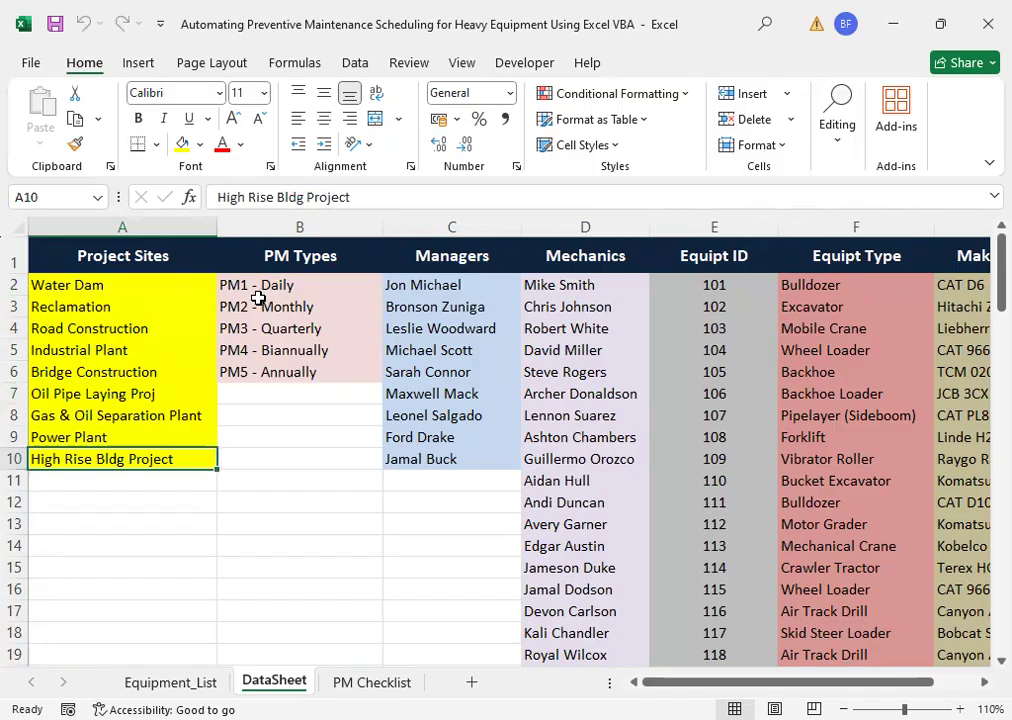
pyautogui.press('Up')
pyautogui.press('Up')
pyautogui.press('Up')
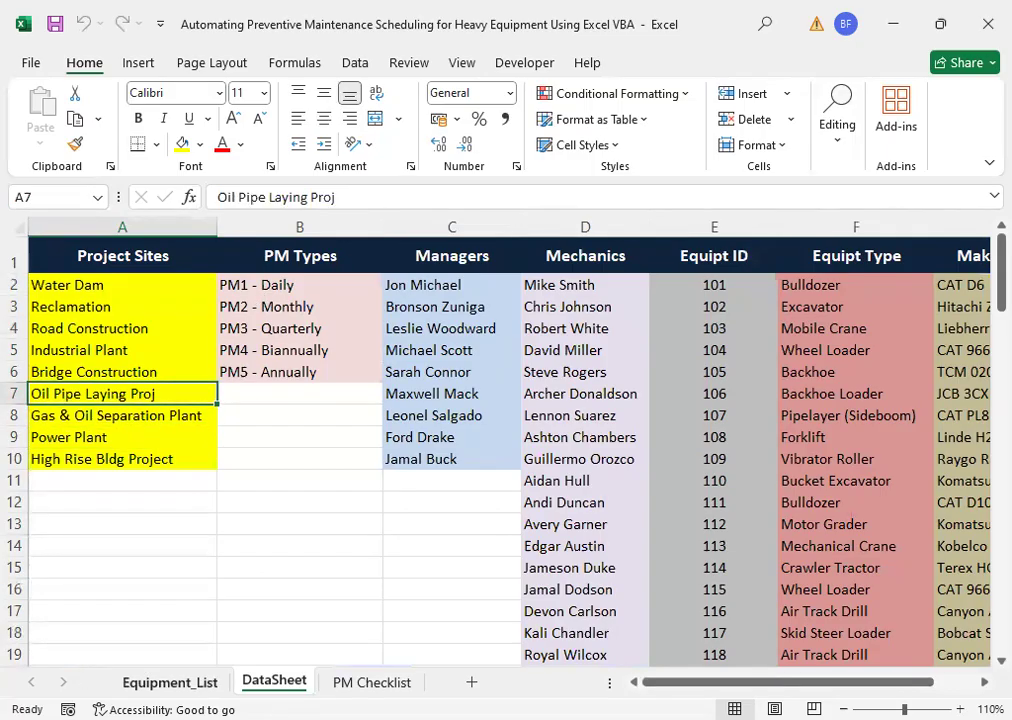
# Step: Return to Equipment_List, open the Data Entry Form and move it slightly lower
pyautogui.click(176, 684)
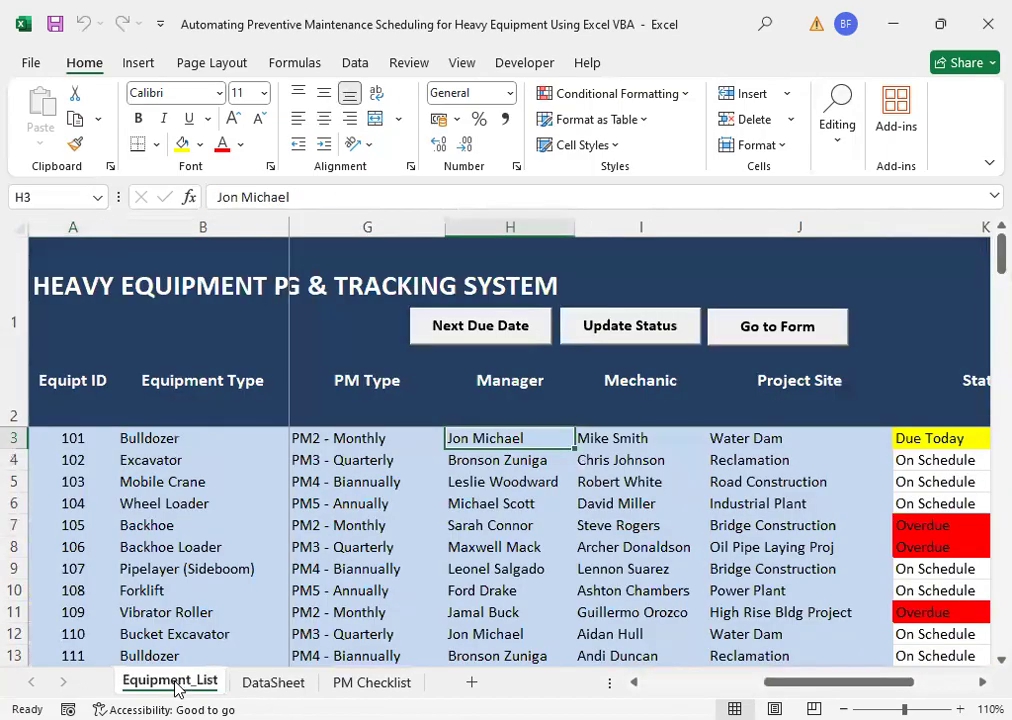
pyautogui.click(779, 330)
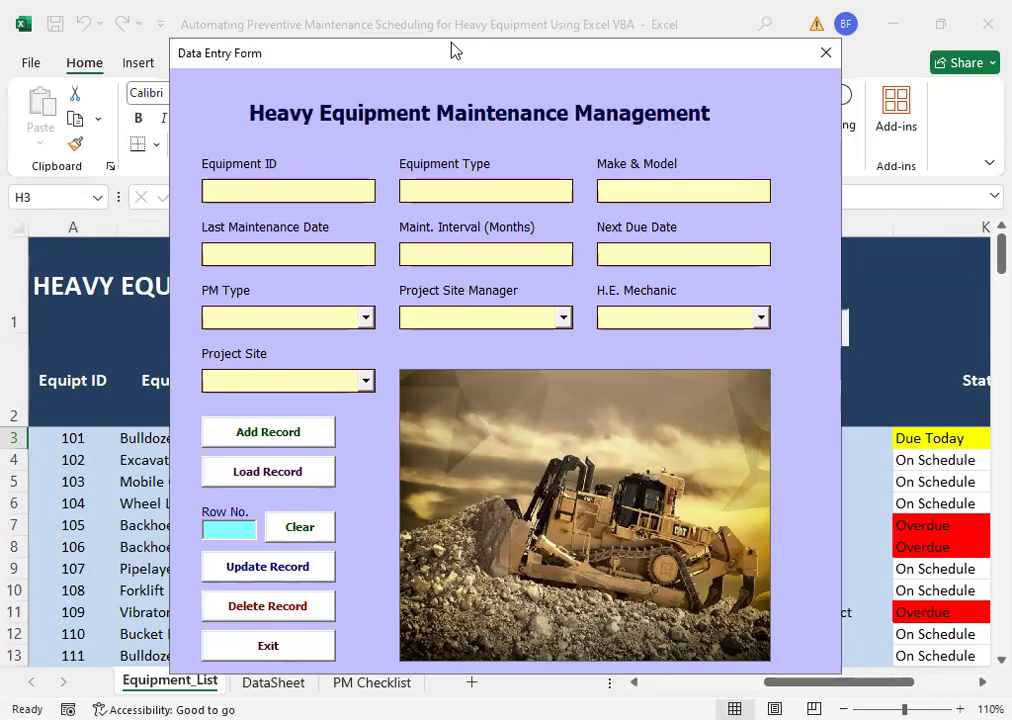
pyautogui.moveTo(452, 50); pyautogui.dragTo(463, 67)
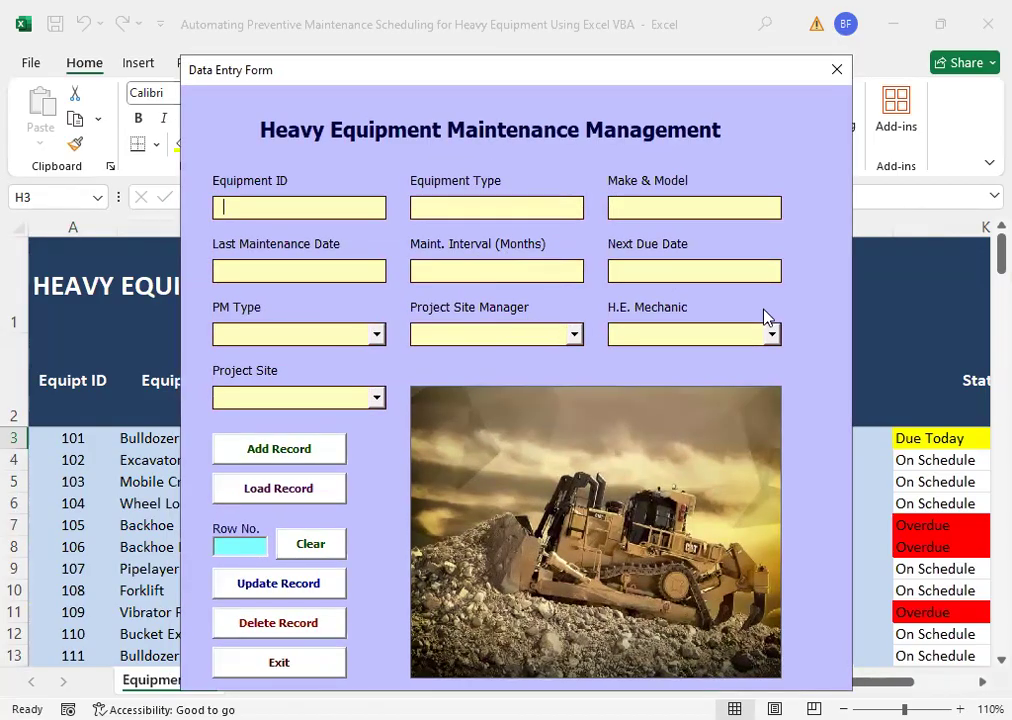
# Step: Inspect the PM Type options offered in the Data Entry Form without choosing one
pyautogui.click(376, 338)
pyautogui.click(378, 336)
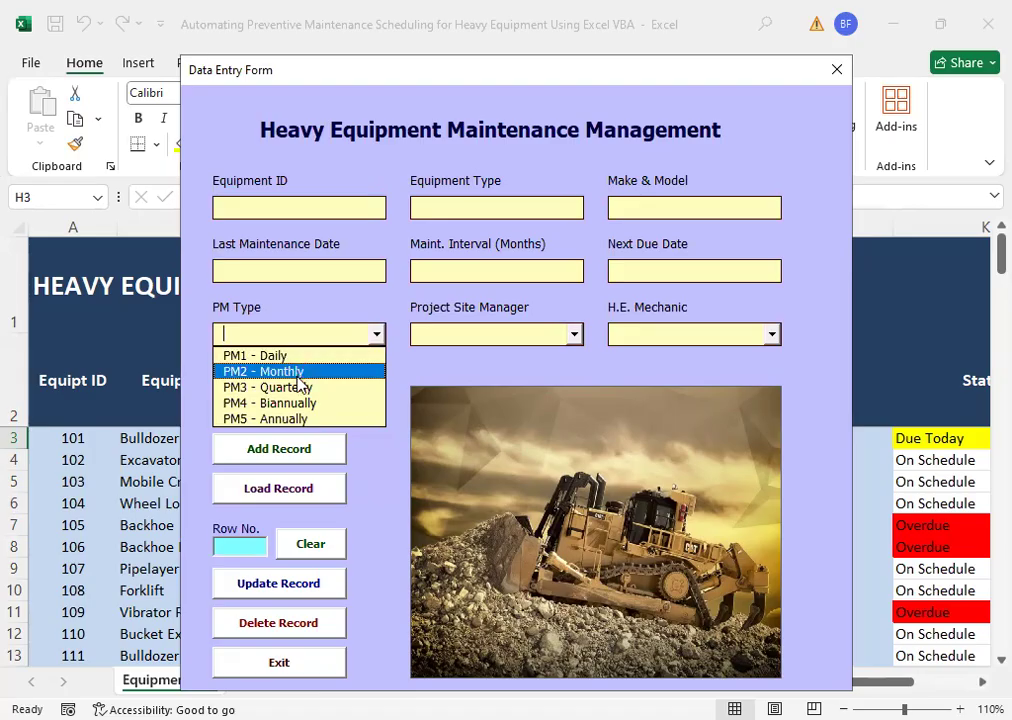
pyautogui.click(377, 335)
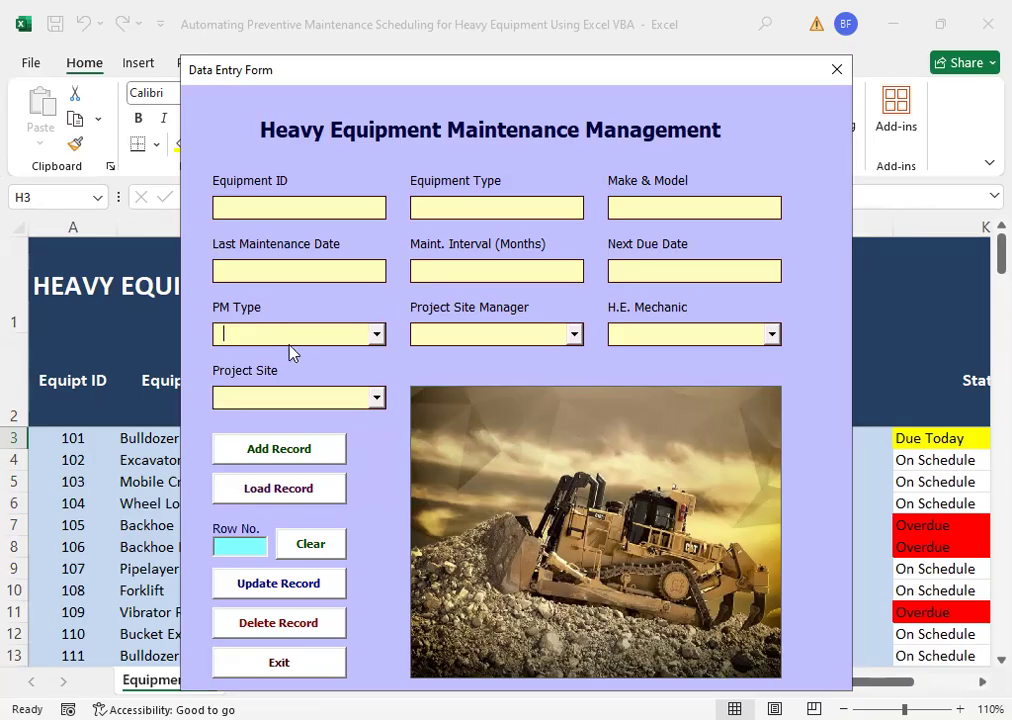
# Step: Look through the full list of site managers and set Project Site Manager to the first manager listed
pyautogui.click(575, 334)
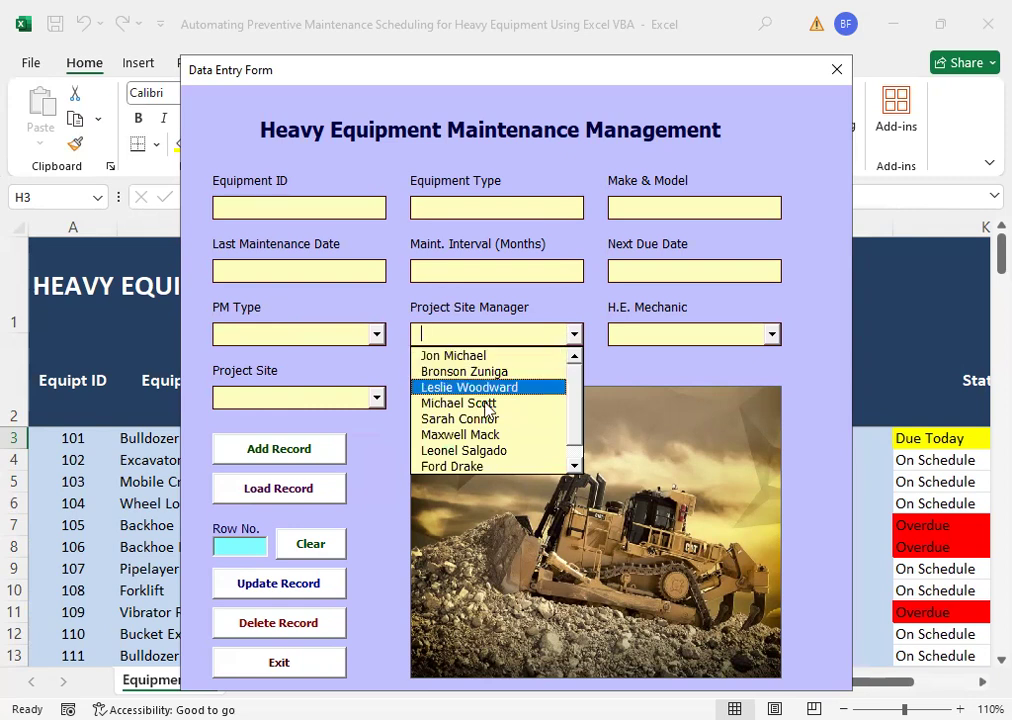
pyautogui.click(573, 467)
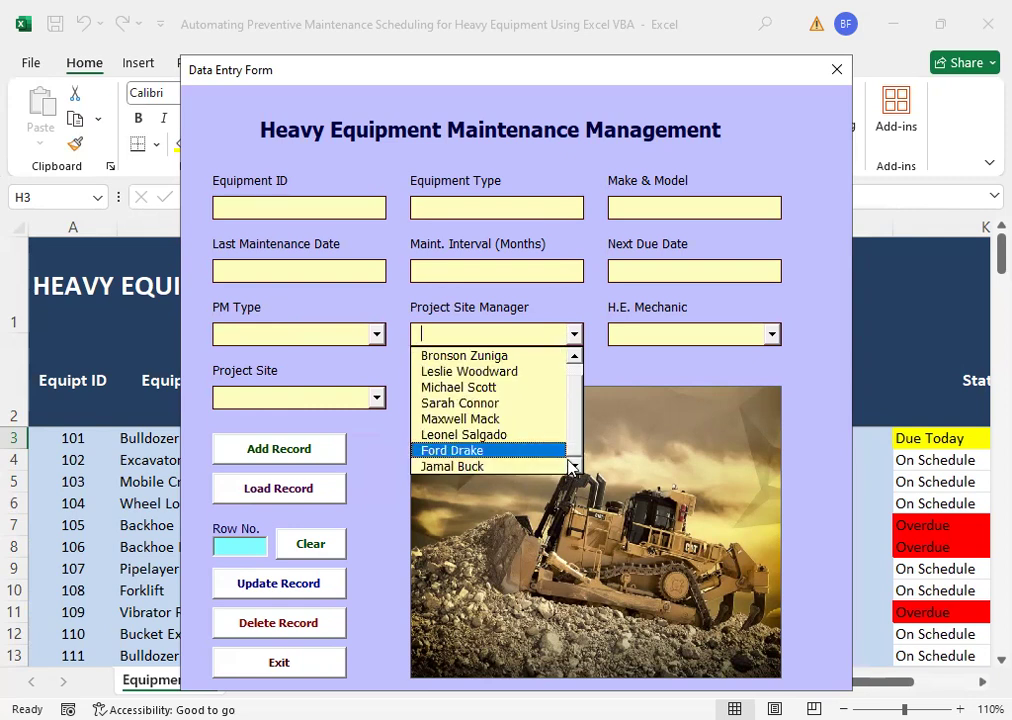
pyautogui.click(575, 388)
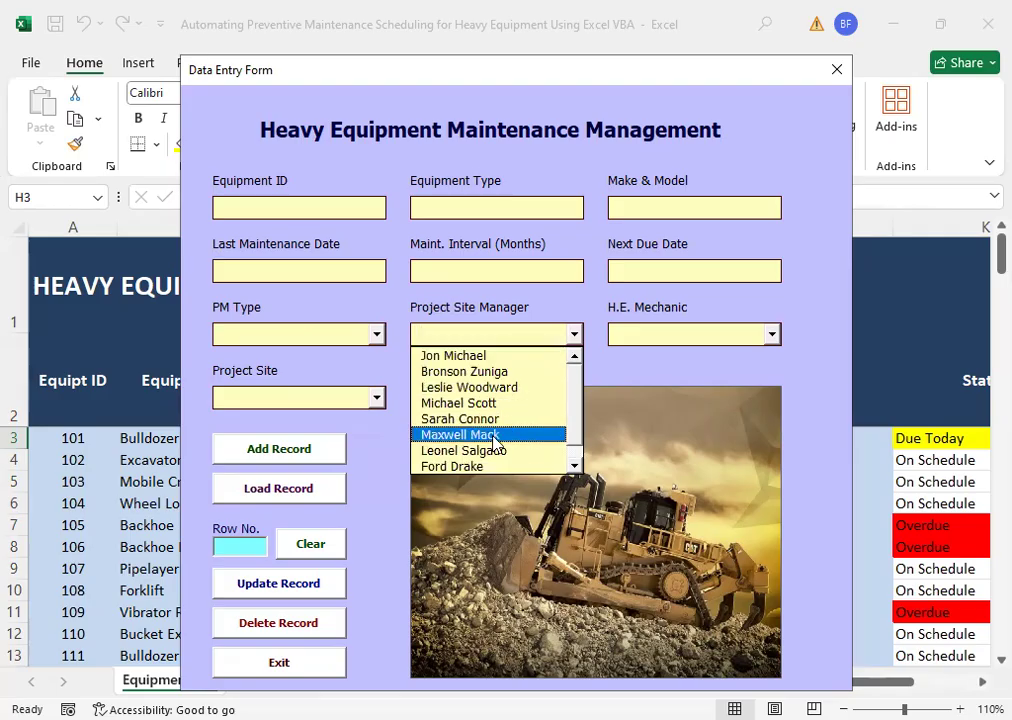
pyautogui.click(488, 357)
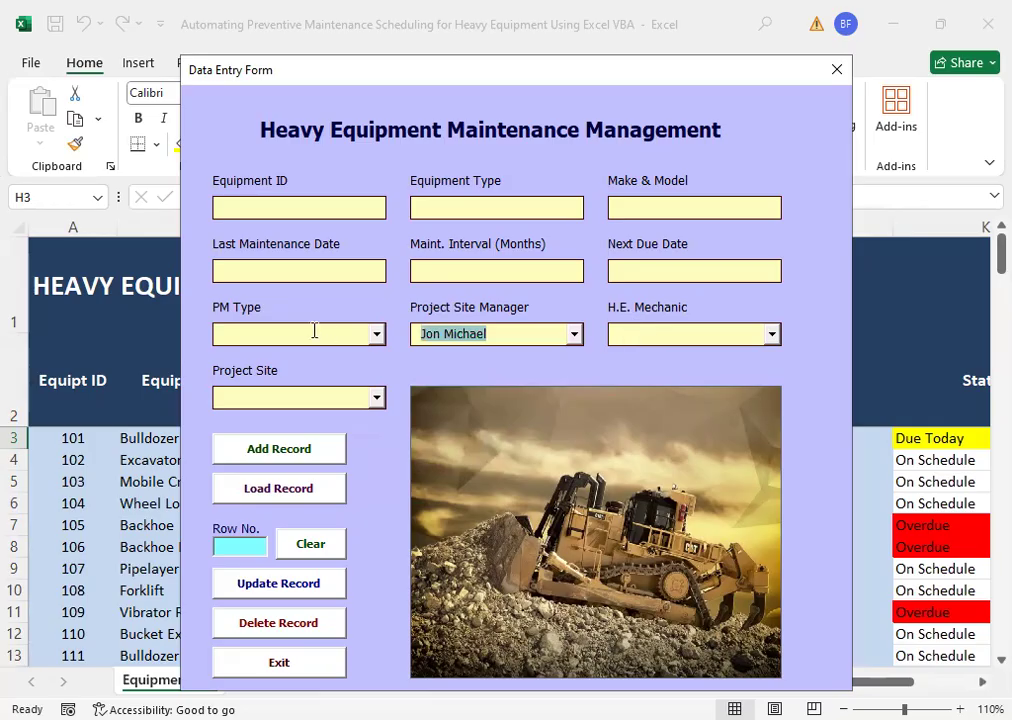
# Step: Open the PM Type choices in the Data Entry Form
pyautogui.click(378, 337)
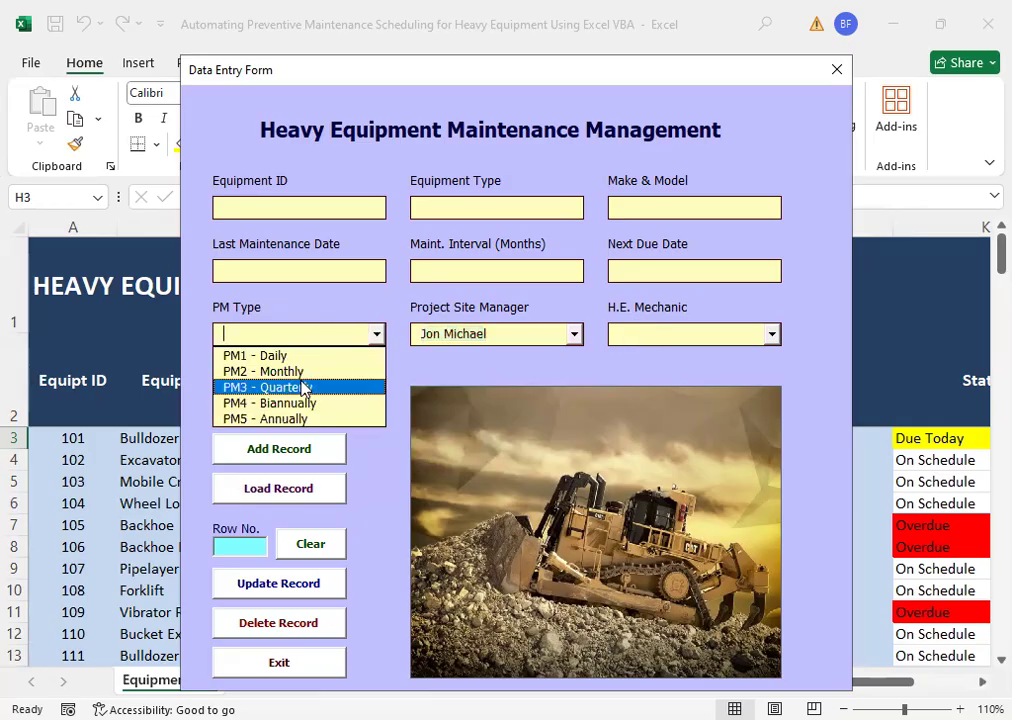
# Step: Set the PM type to PM3 - Quarterly, choose an H.E. mechanic, and set the project site to Road Construction
pyautogui.click(305, 386)
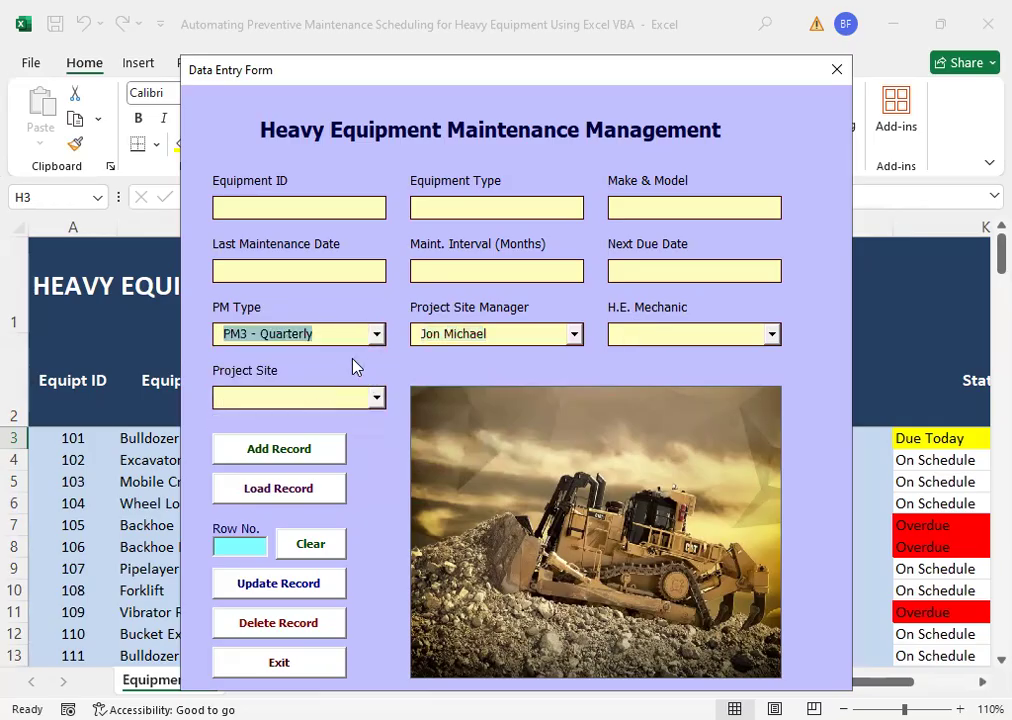
pyautogui.click(776, 337)
pyautogui.click(650, 388)
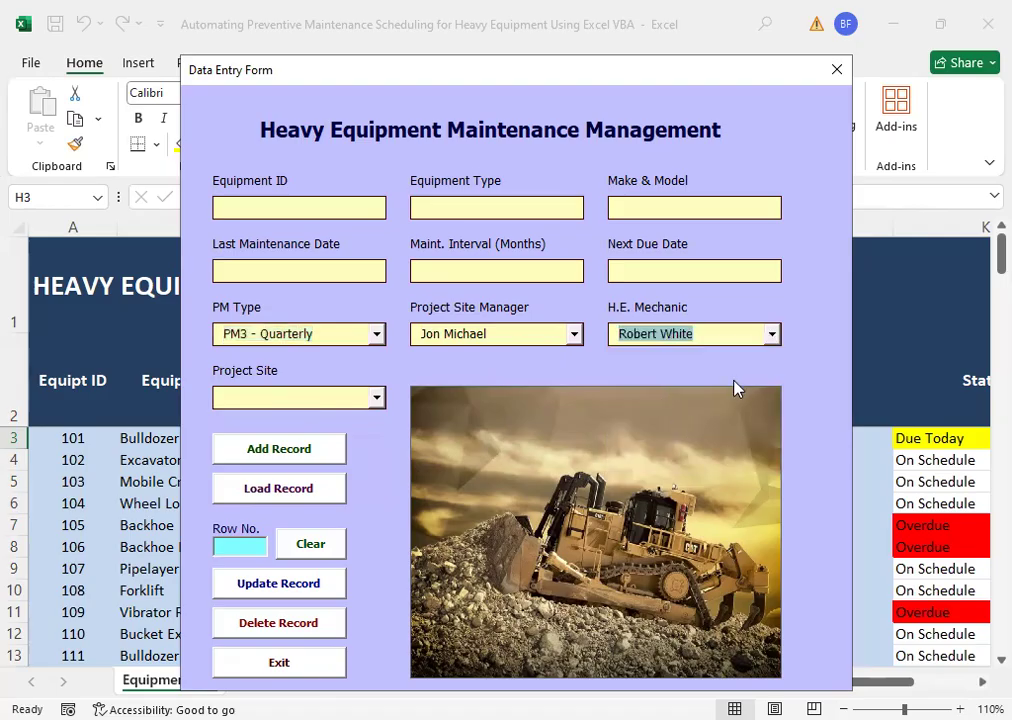
pyautogui.click(377, 399)
pyautogui.click(300, 450)
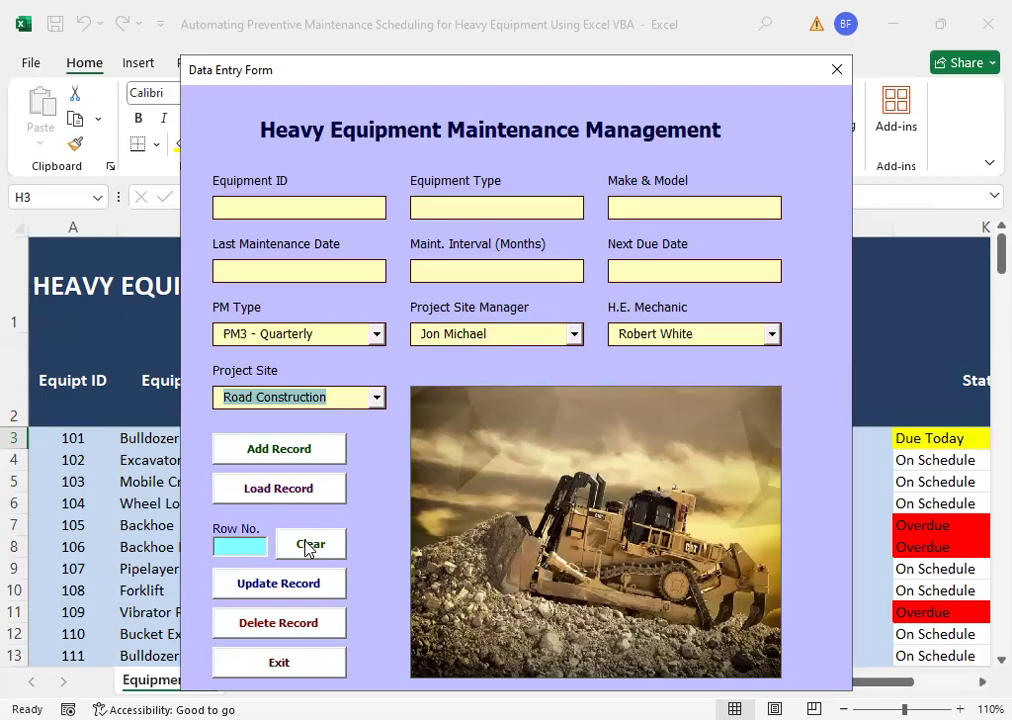
# Step: Clear all fields of the data entry form and exit it
pyautogui.click(310, 546)
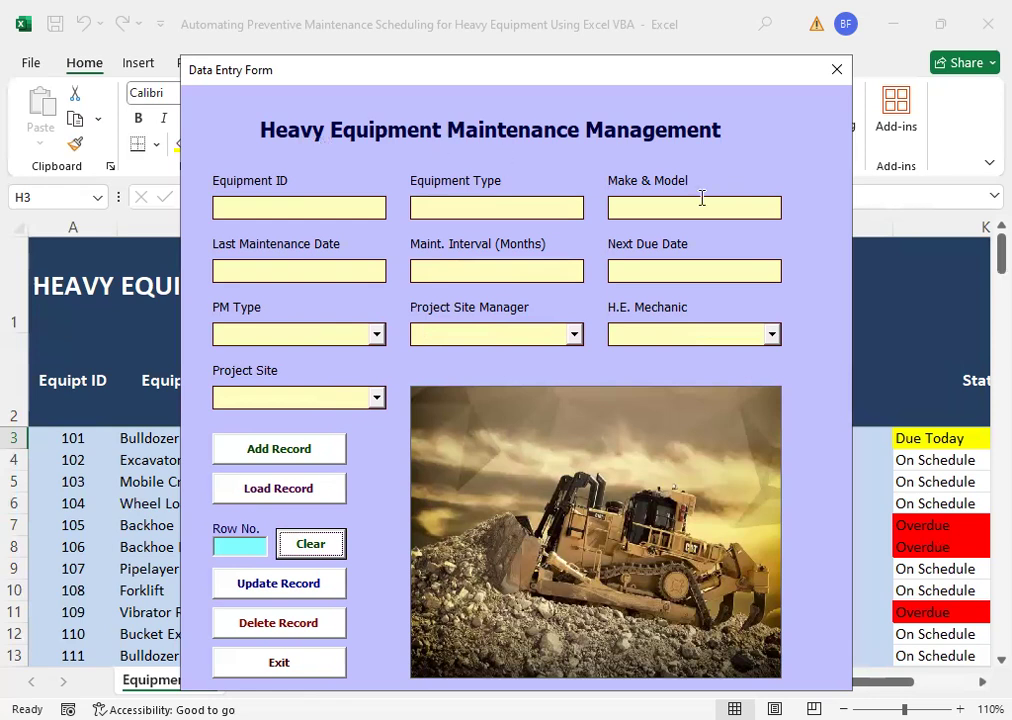
pyautogui.click(271, 661)
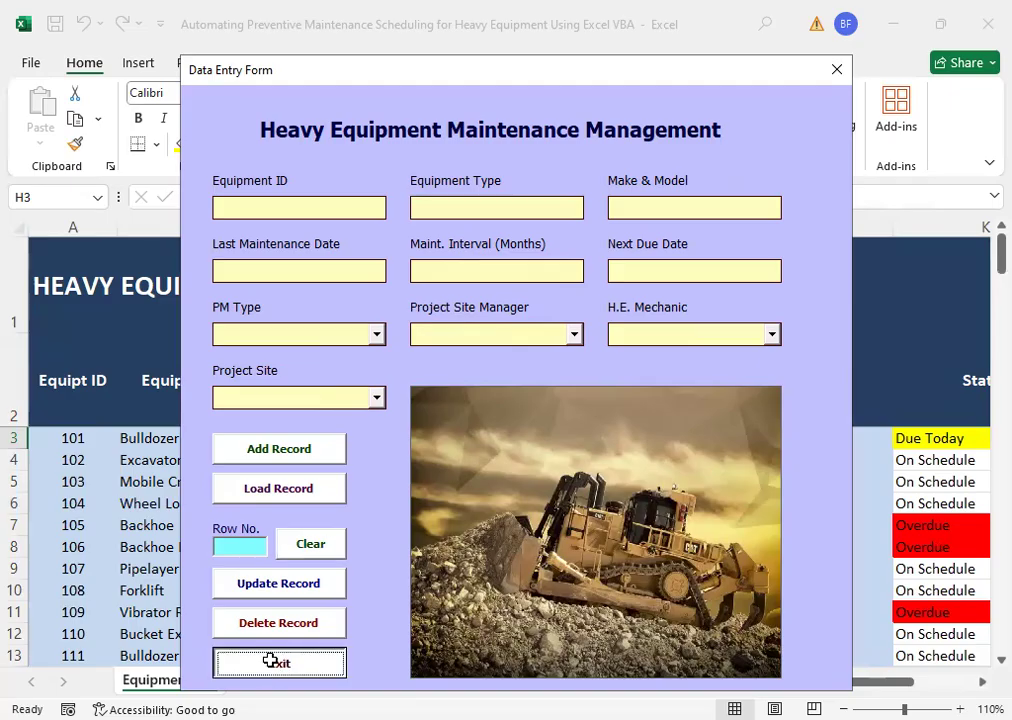
# Step: Examine the Backhoe Loader record in row 8 of Equipment_List, from its maintenance interval across to its project site
pyautogui.click(350, 547)
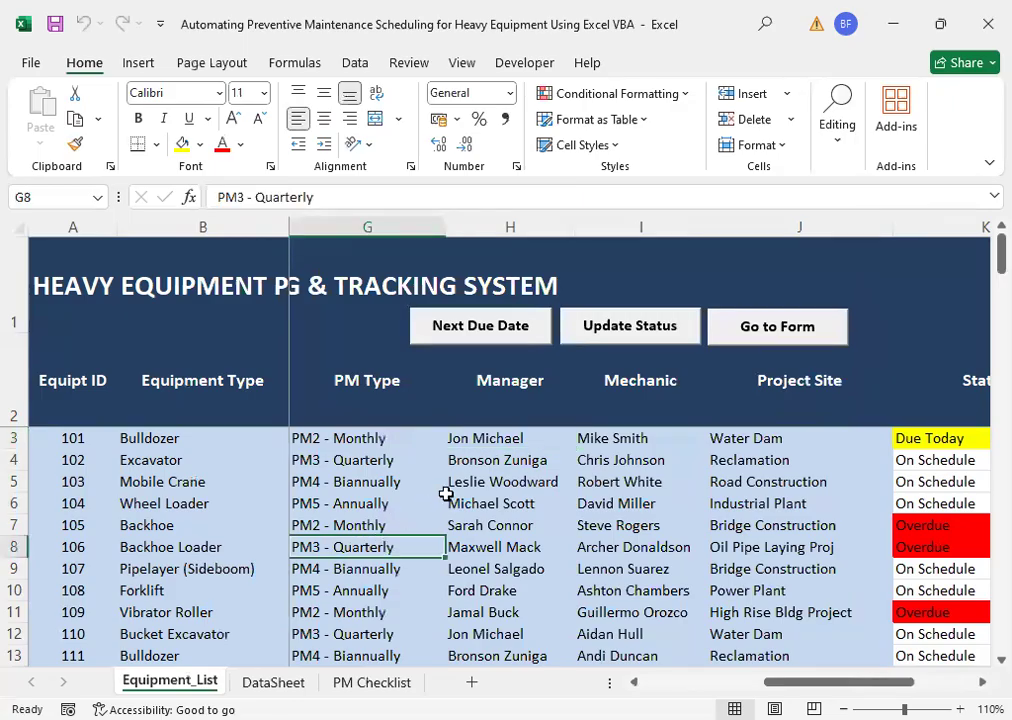
pyautogui.press('Left')
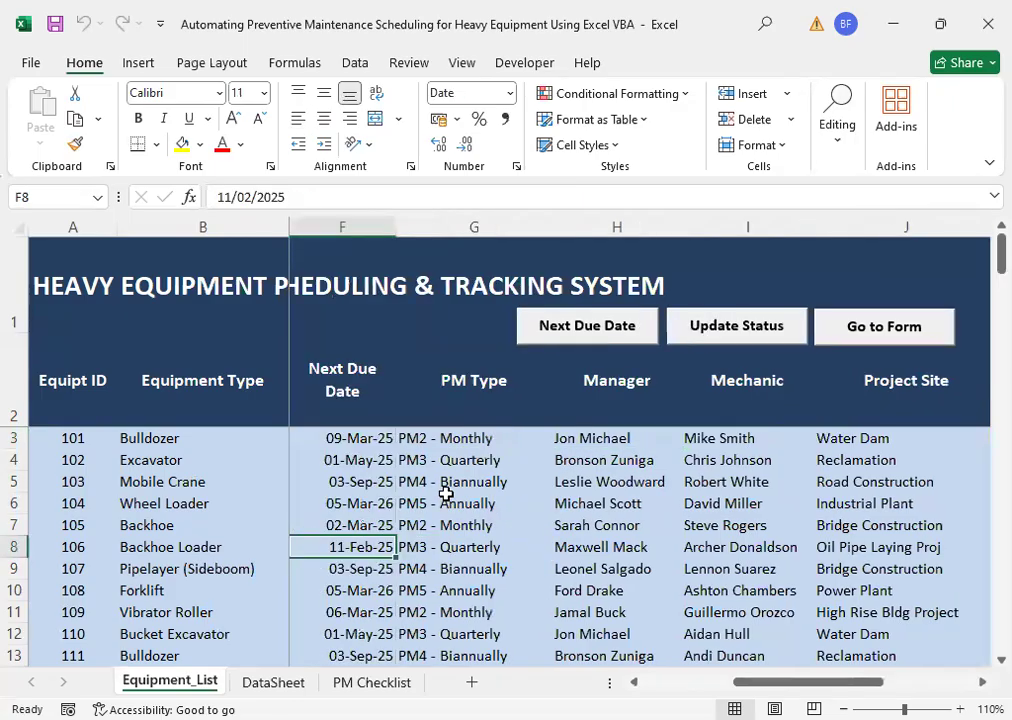
pyautogui.press('Left')
pyautogui.press('Right')
pyautogui.press('Right')
pyautogui.press('Right')
pyautogui.press('Right')
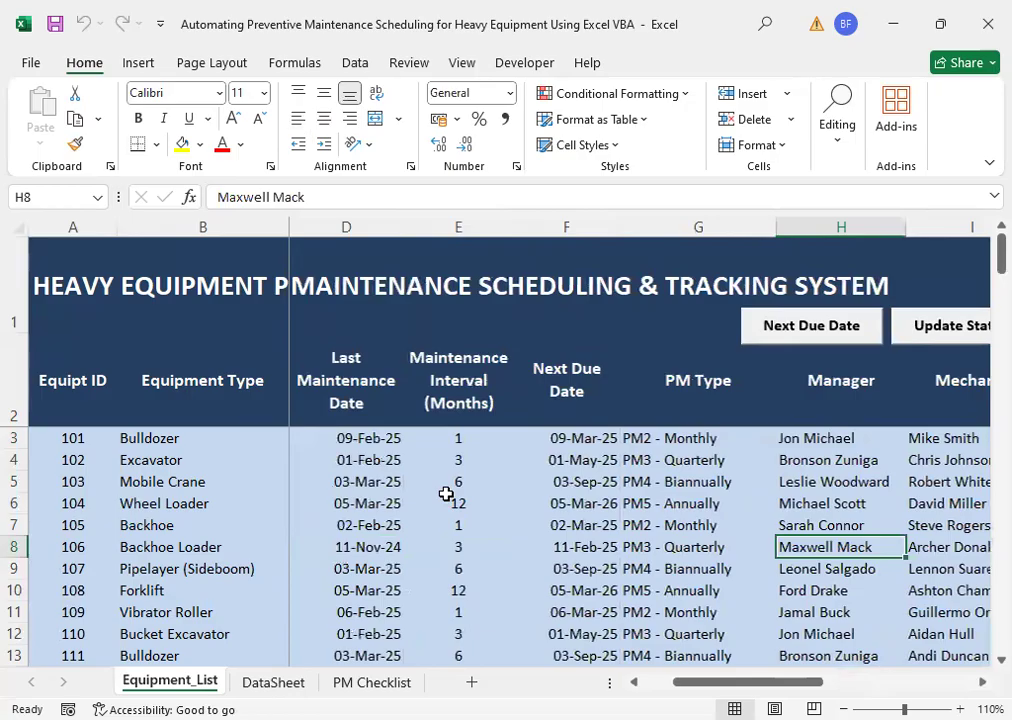
pyautogui.press('Right')
pyautogui.press('Right')
pyautogui.press('Left')
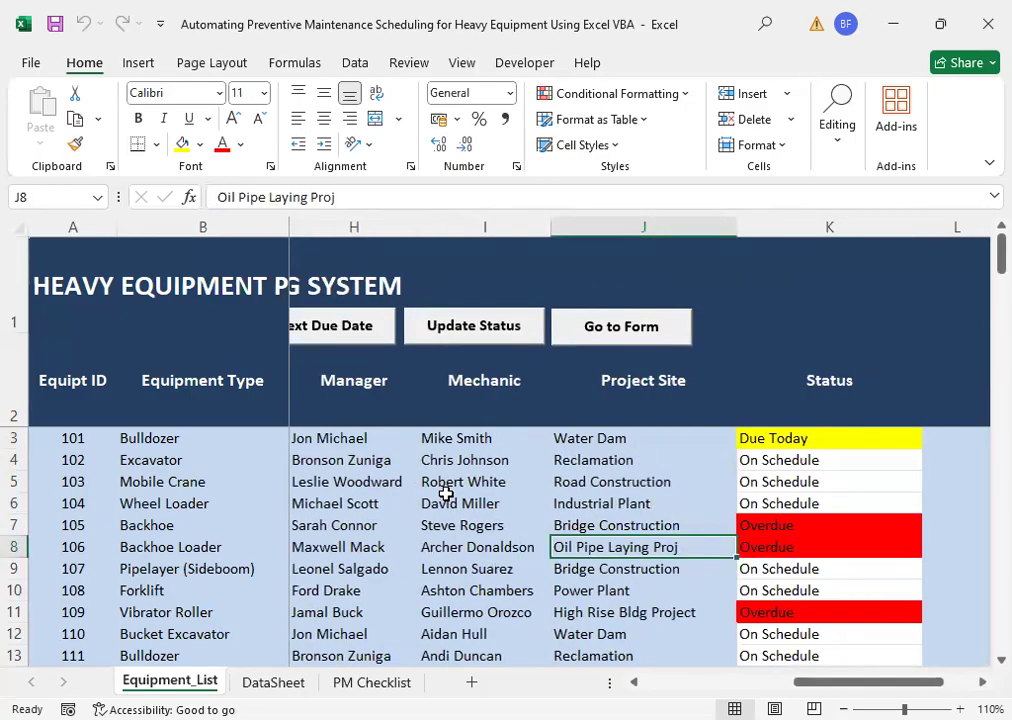
# Step: Open the DataSheet worksheet and examine the Project Sites list in A2:A10
pyautogui.click(249, 677)
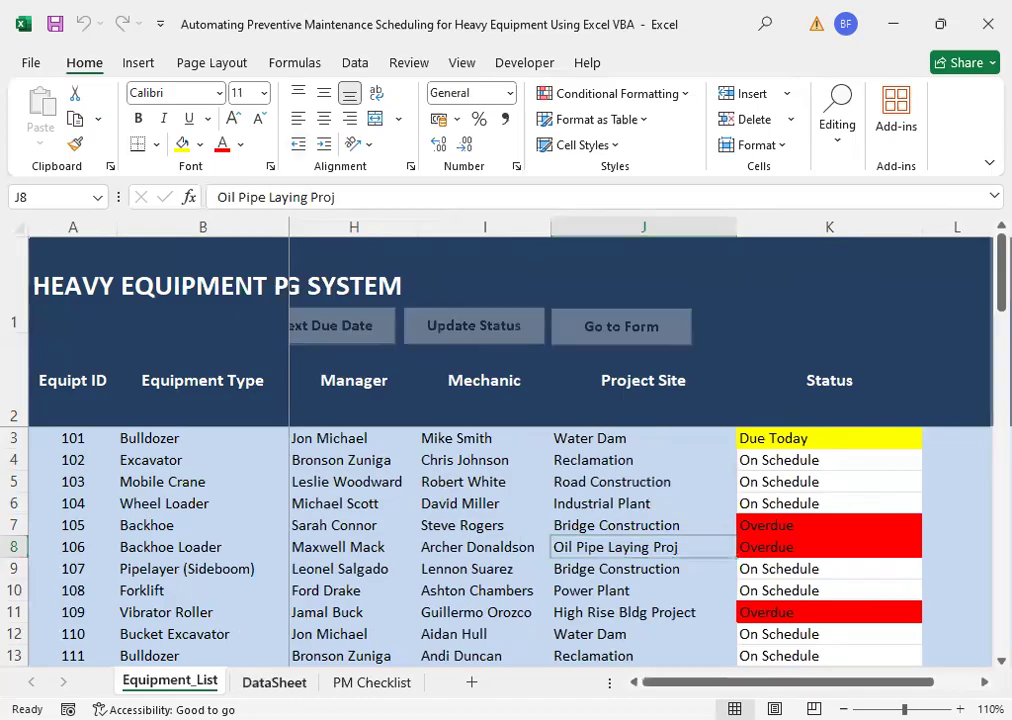
pyautogui.moveTo(106, 287); pyautogui.dragTo(117, 455)
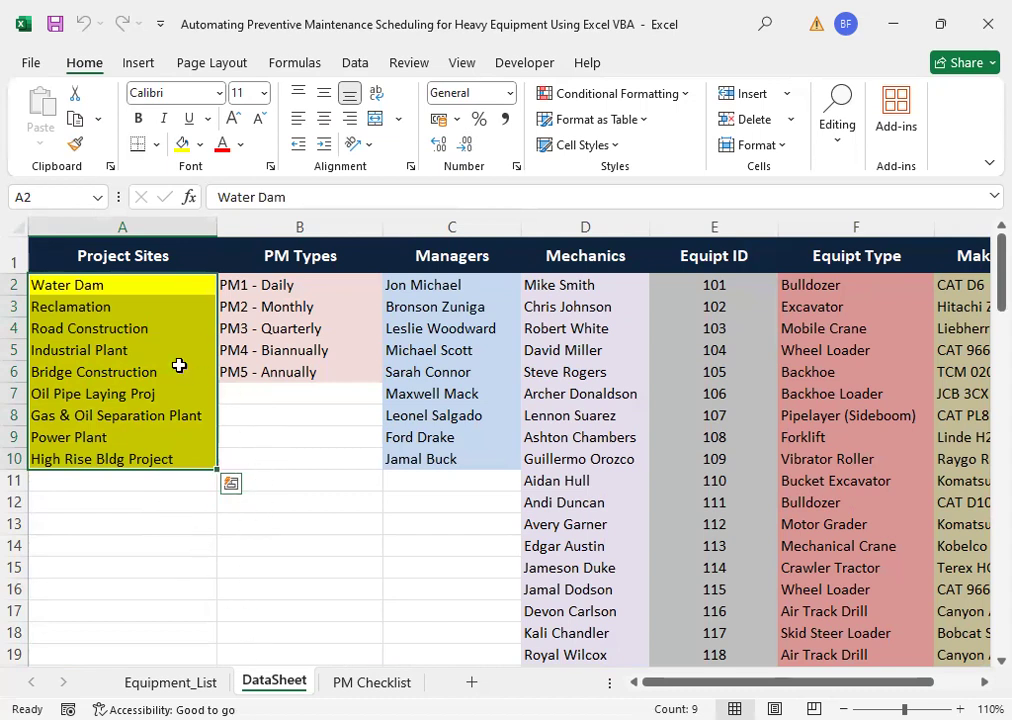
pyautogui.moveTo(159, 288); pyautogui.dragTo(161, 460)
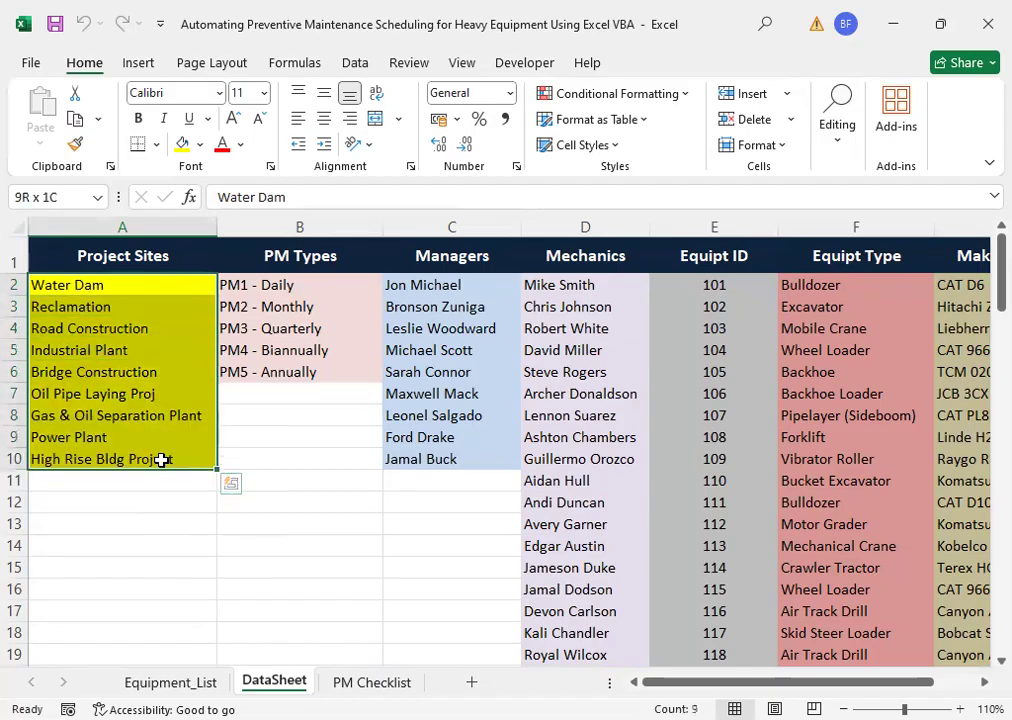
pyautogui.click(131, 284)
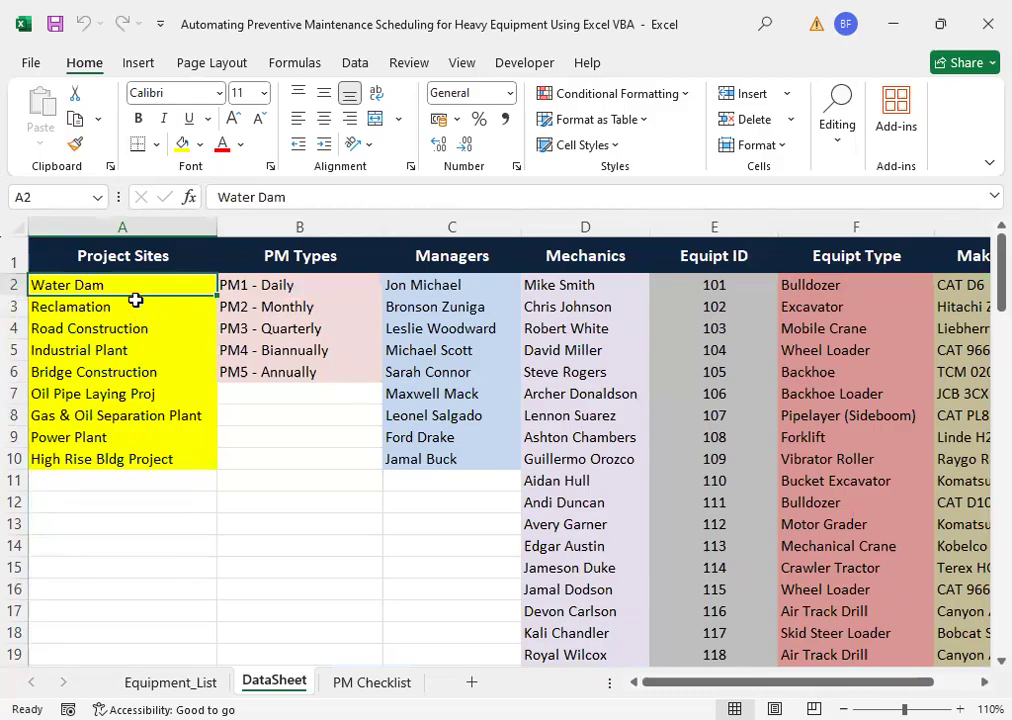
pyautogui.moveTo(131, 283); pyautogui.dragTo(131, 456)
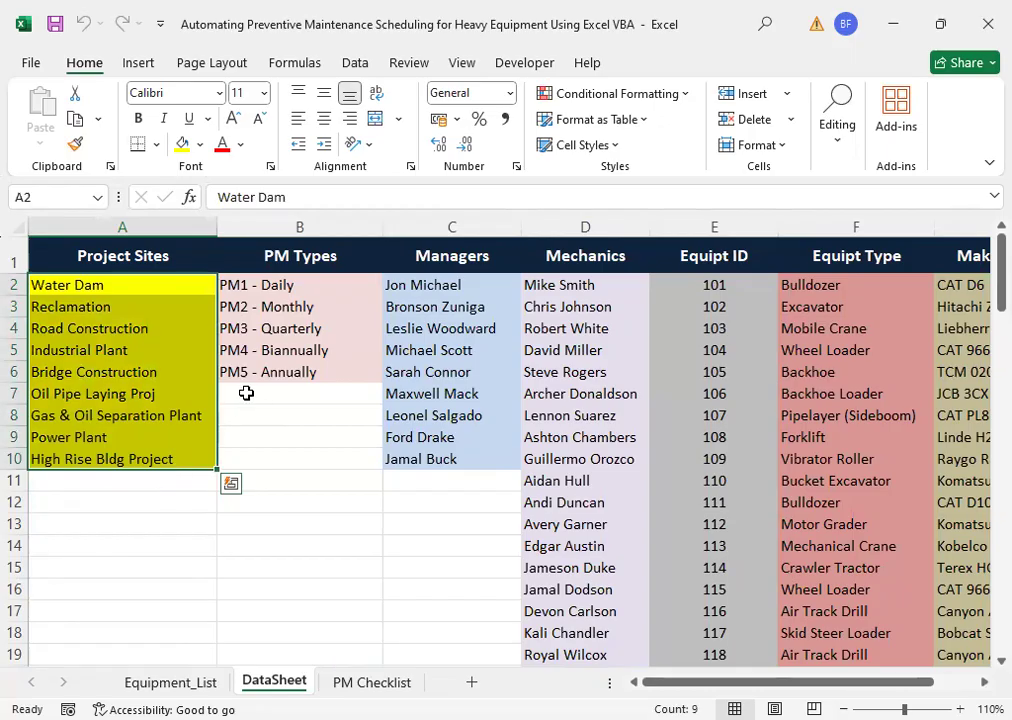
# Step: Examine the PM Types, Managers, Mechanics and equipment lists on the DataSheet worksheet
pyautogui.click(287, 284)
pyautogui.moveTo(287, 284); pyautogui.dragTo(295, 372)
pyautogui.moveTo(434, 290); pyautogui.dragTo(436, 466)
pyautogui.click(567, 326)
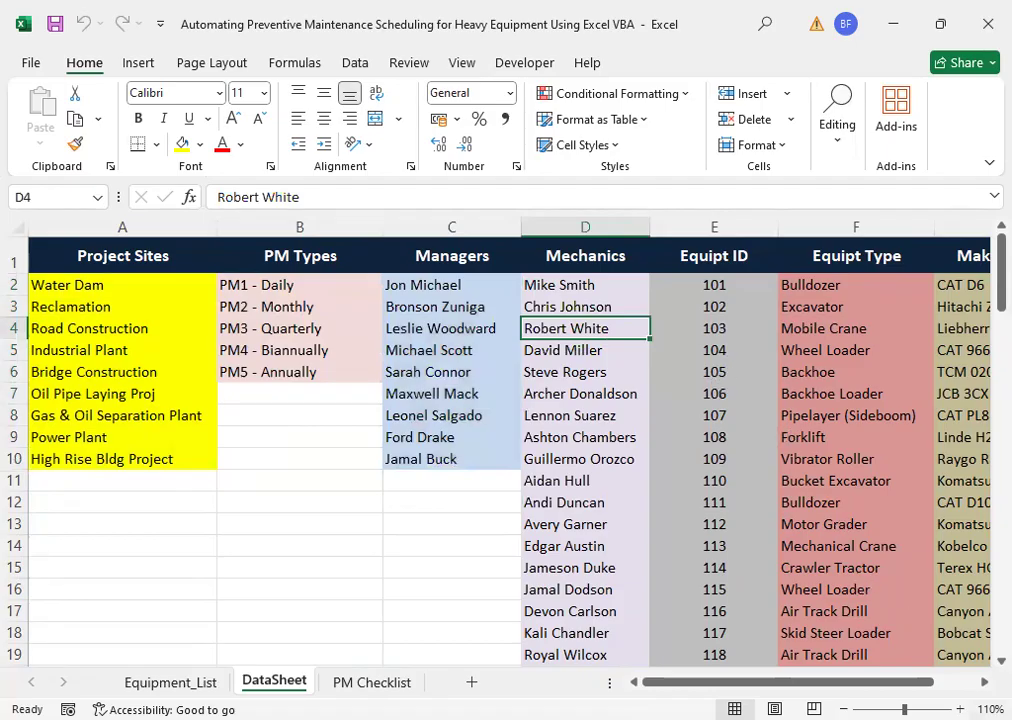
pyautogui.hscroll(2, 549, 645)
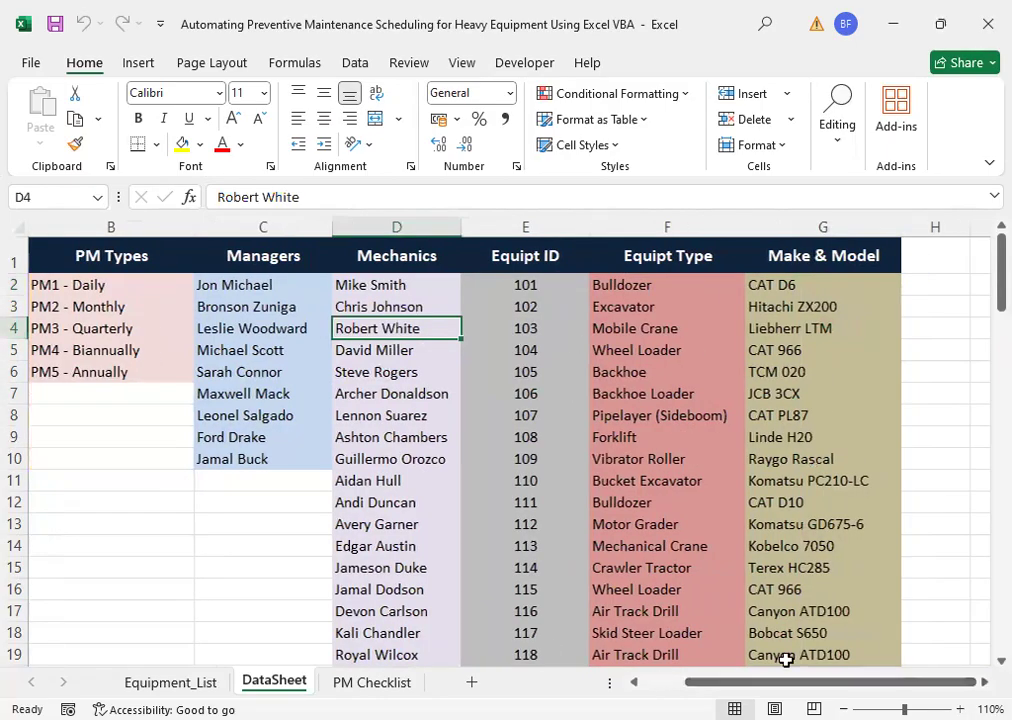
pyautogui.hscroll(-2, 203, 661)
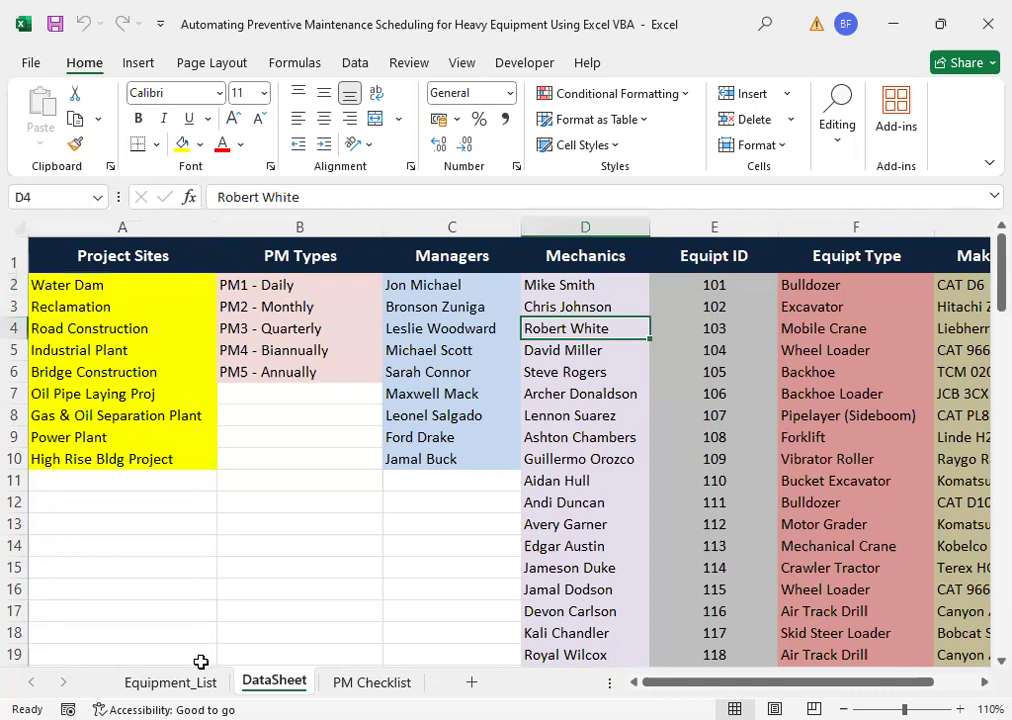
# Step: Check the project site column in Equipment_List and review the PM 1 daily fluids and lubrication items on the PM Checklist sheet
pyautogui.click(197, 682)
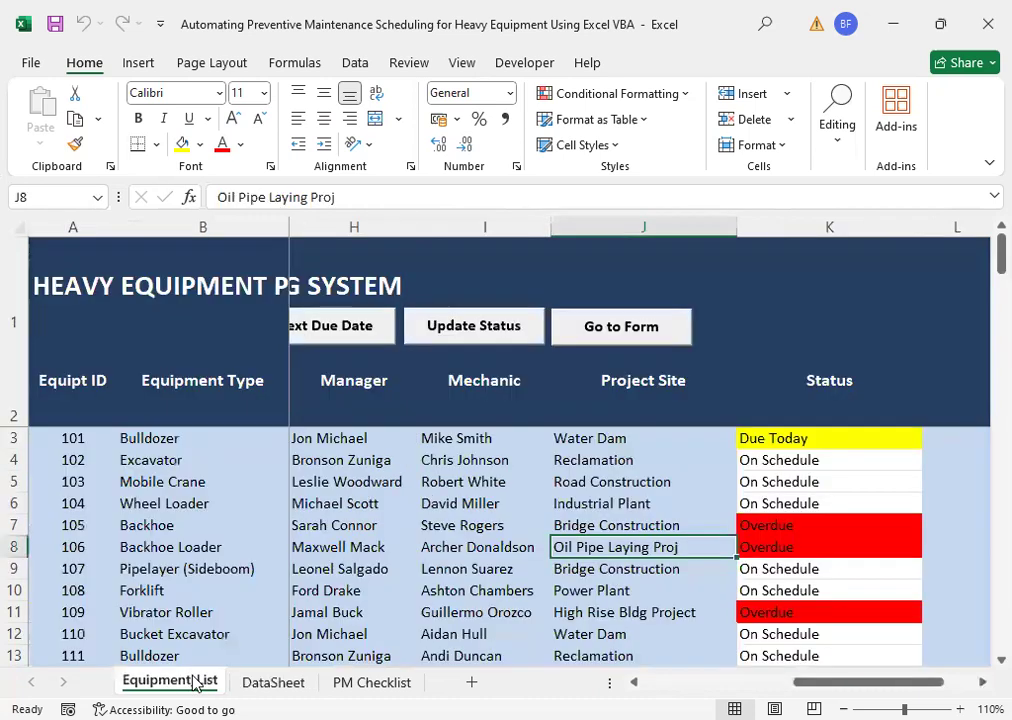
pyautogui.click(612, 504)
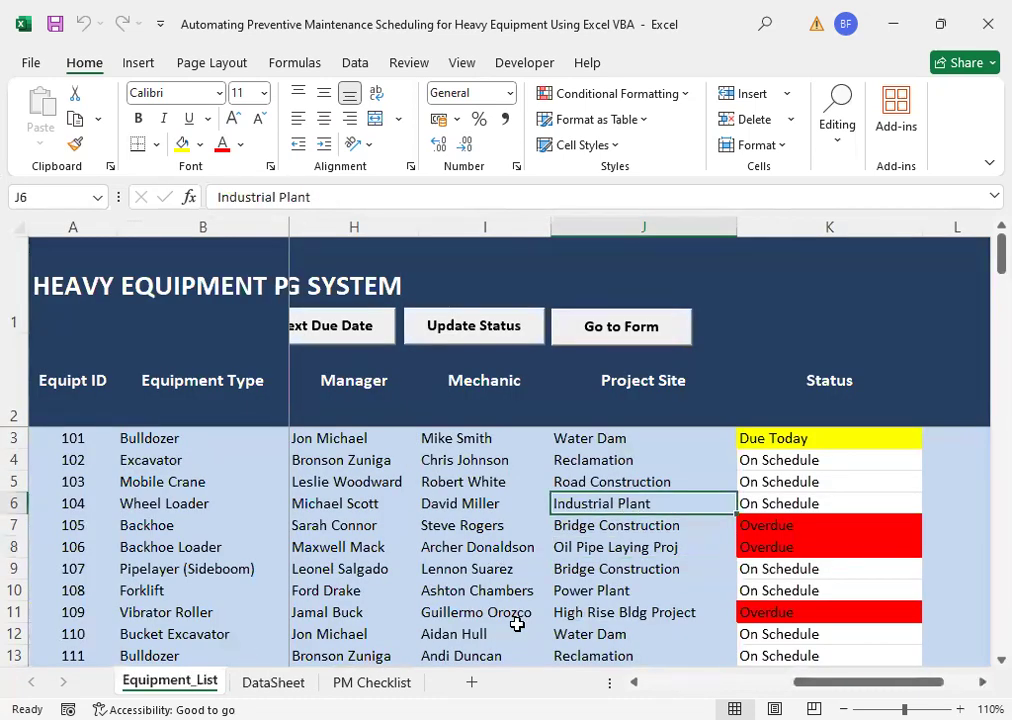
pyautogui.click(355, 684)
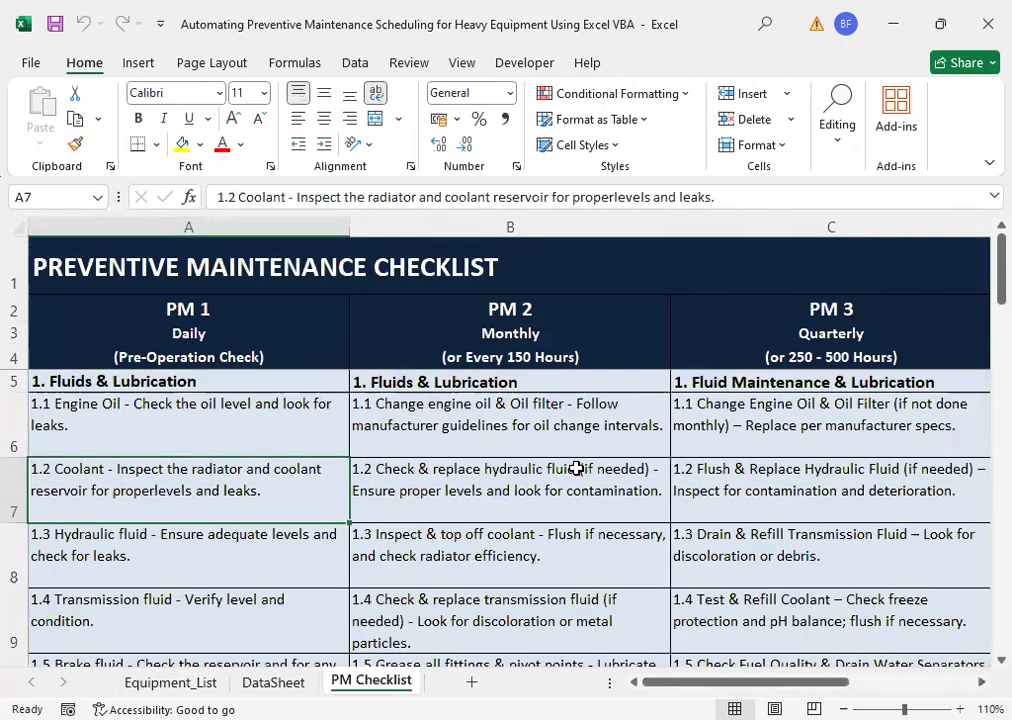
pyautogui.click(203, 334)
pyautogui.click(248, 448)
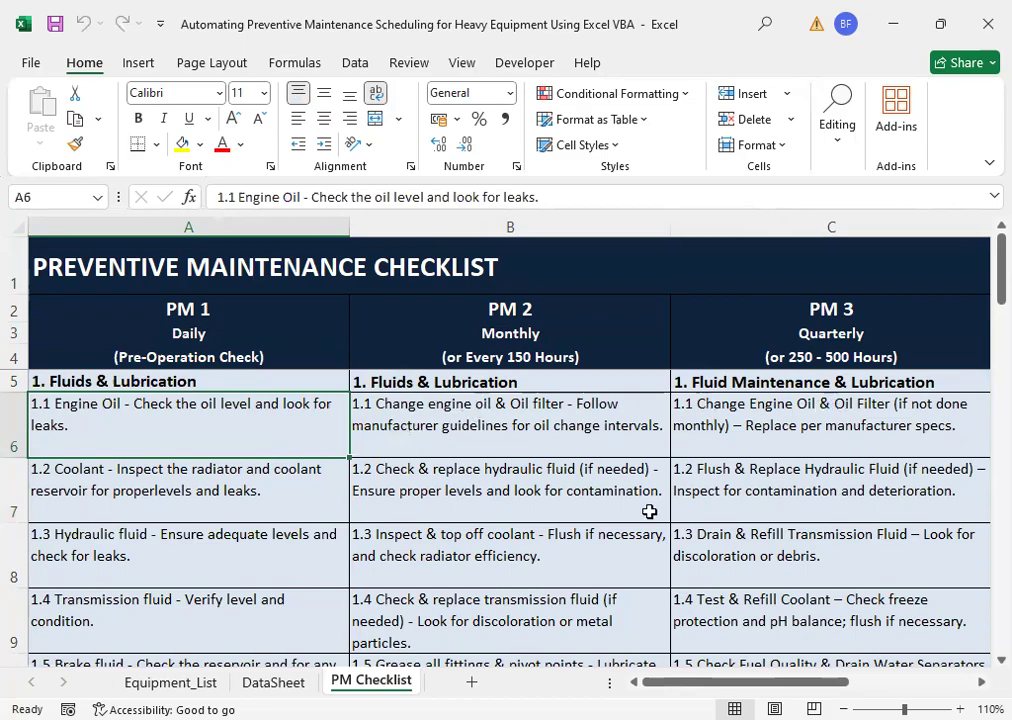
pyautogui.moveTo(765, 681); pyautogui.dragTo(343, 655)
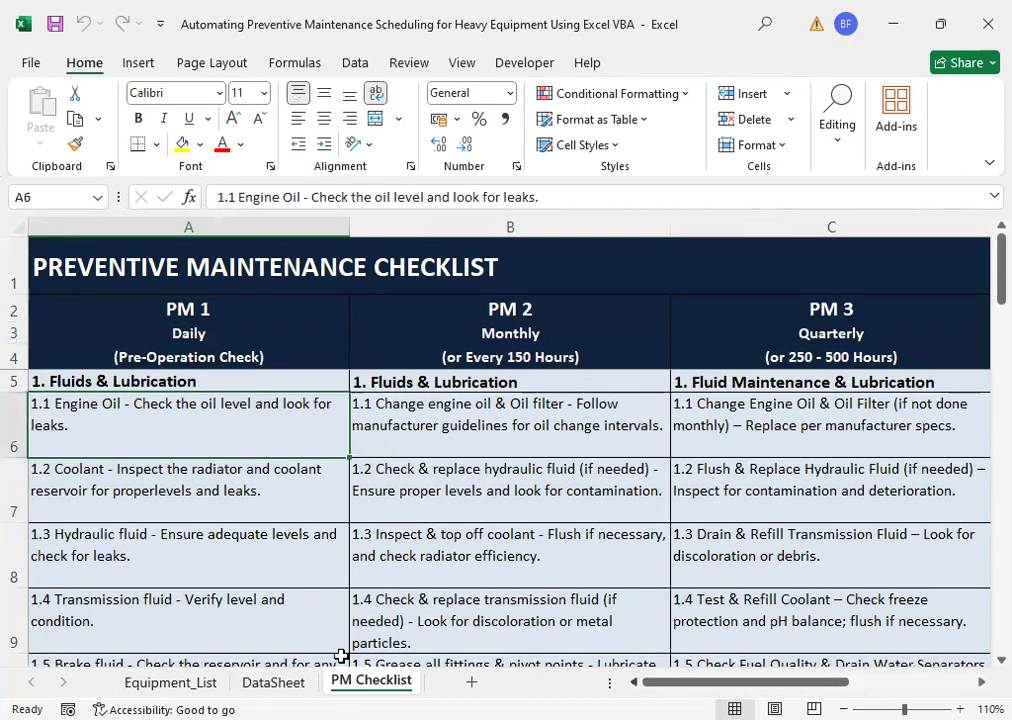
pyautogui.click(123, 494)
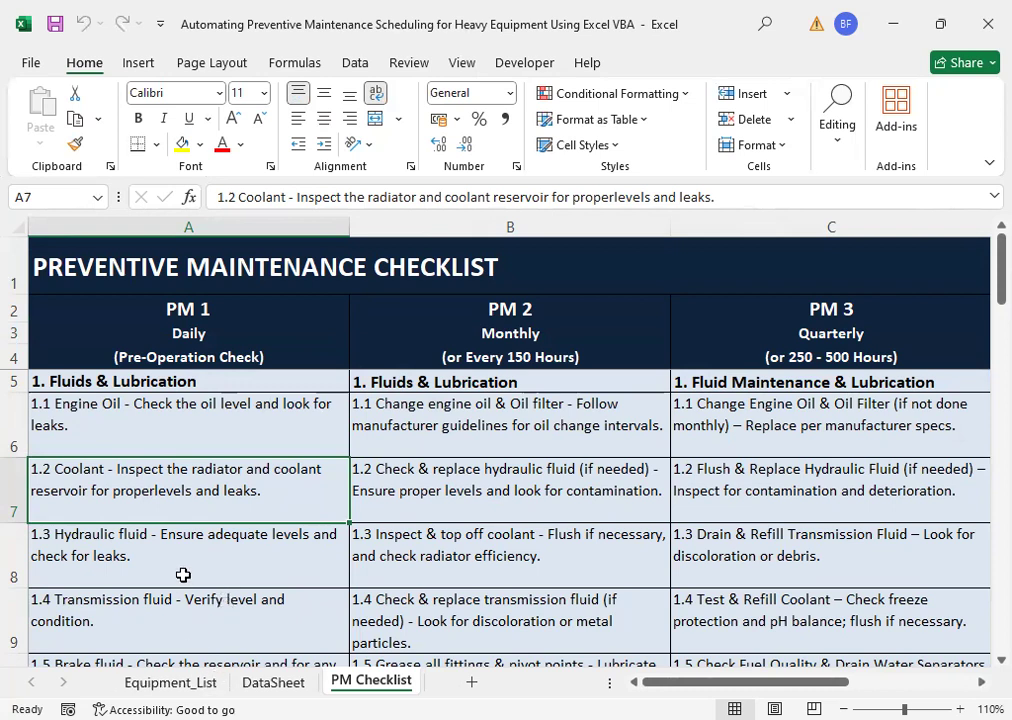
# Step: Return to Equipment_List and review the Backhoe Loader's PM type, maintenance interval and next due date
pyautogui.click(170, 682)
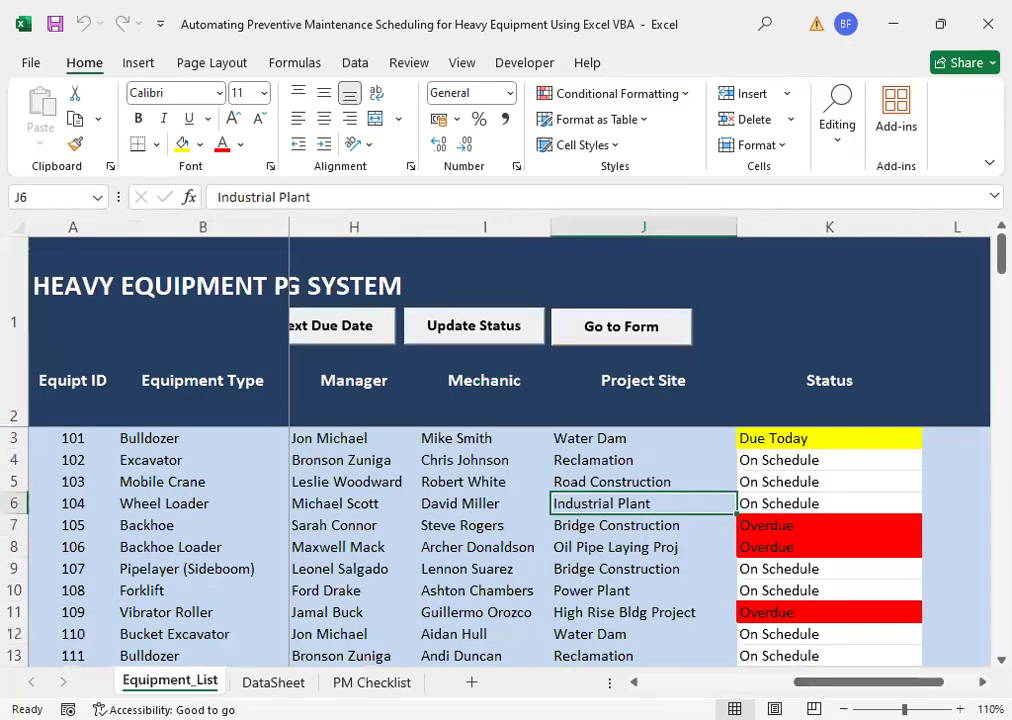
pyautogui.click(193, 567)
pyautogui.click(188, 548)
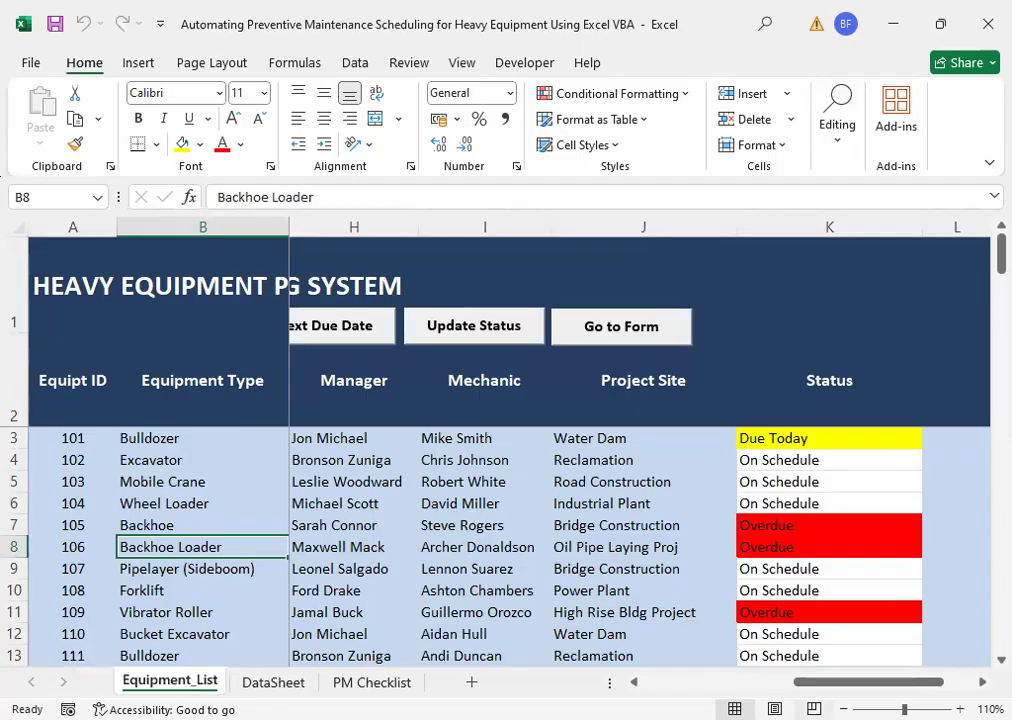
pyautogui.moveTo(833, 682); pyautogui.dragTo(803, 682)
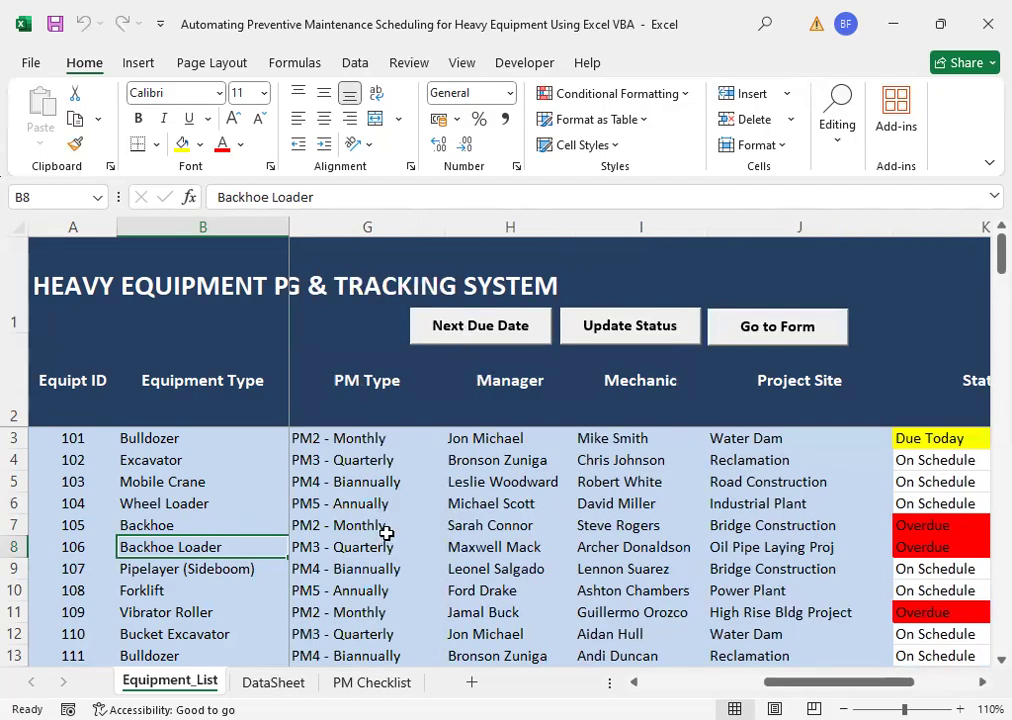
pyautogui.moveTo(836, 688); pyautogui.dragTo(776, 688)
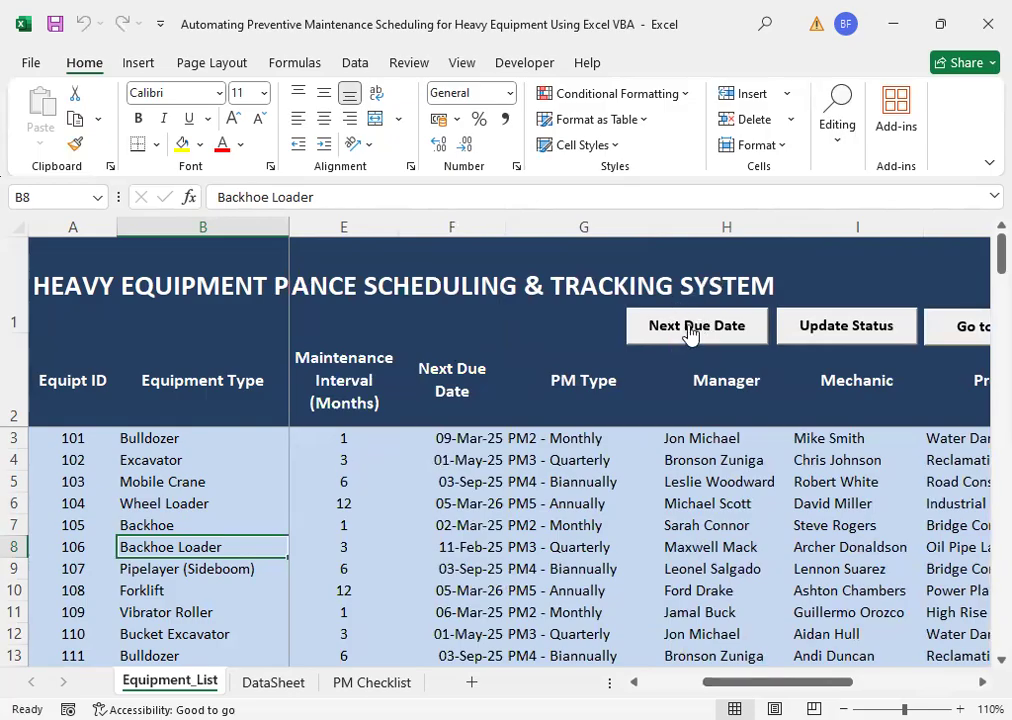
# Step: Delete the next due dates in F3:F6 and recalculate them with the sheet's Next Due Date macro
pyautogui.click(456, 436)
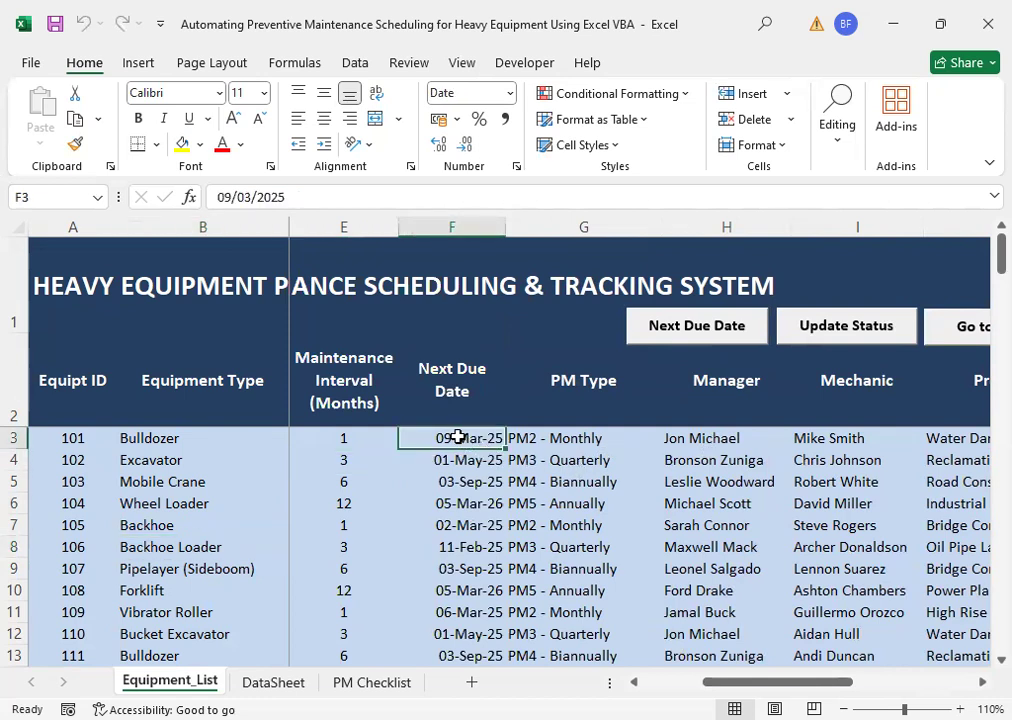
pyautogui.moveTo(456, 436); pyautogui.dragTo(461, 503)
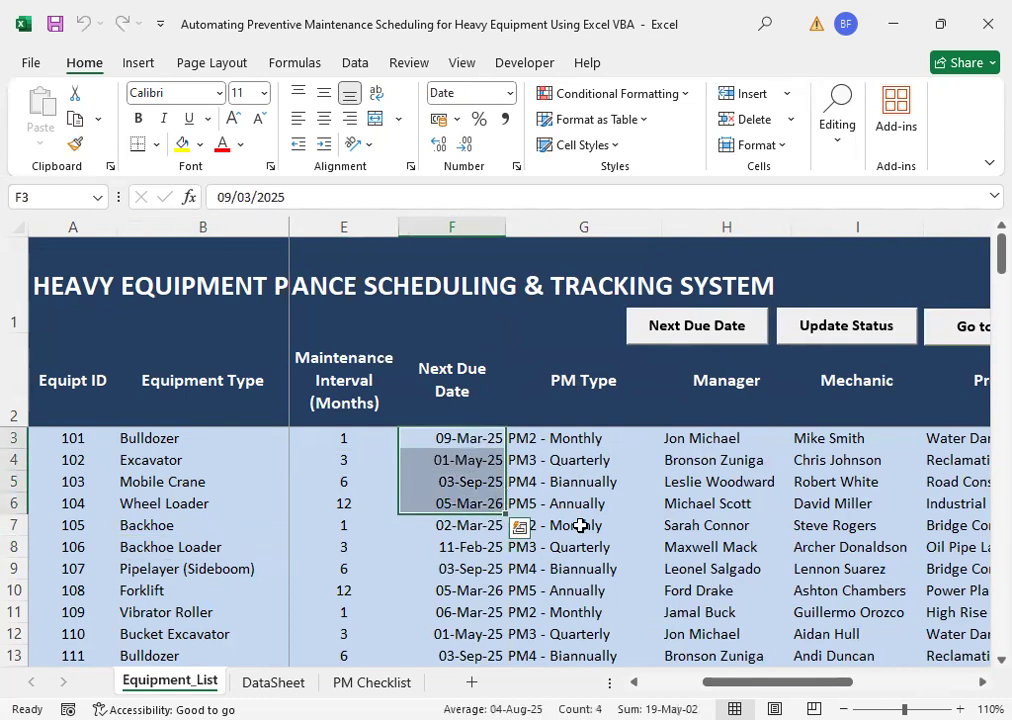
pyautogui.press('Delete')
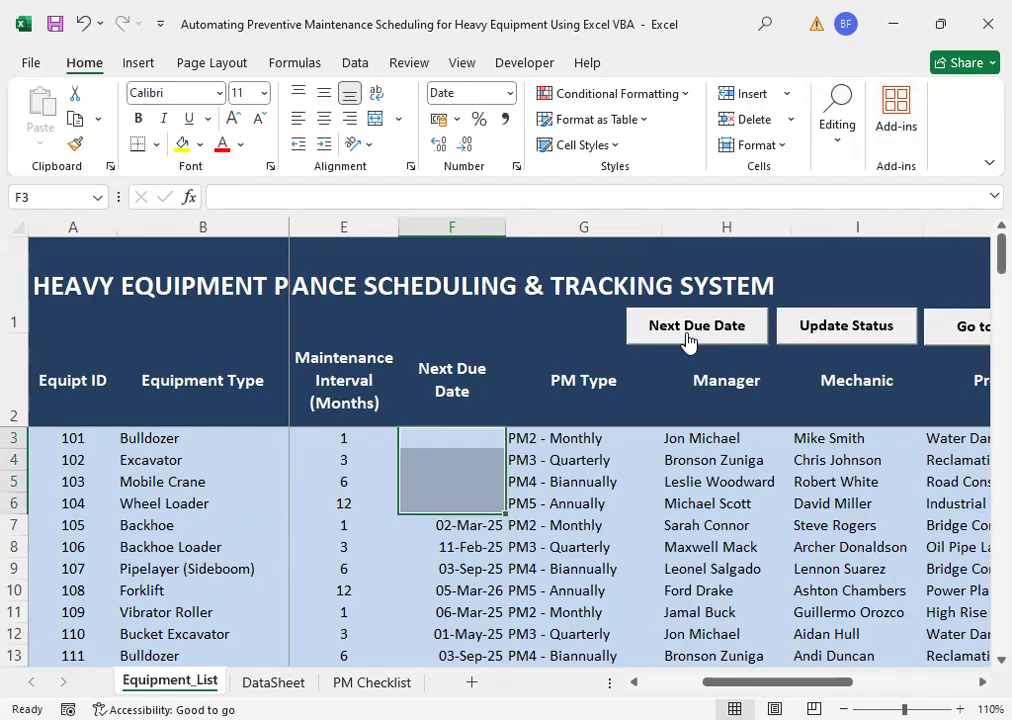
pyautogui.click(481, 479)
pyautogui.click(646, 327)
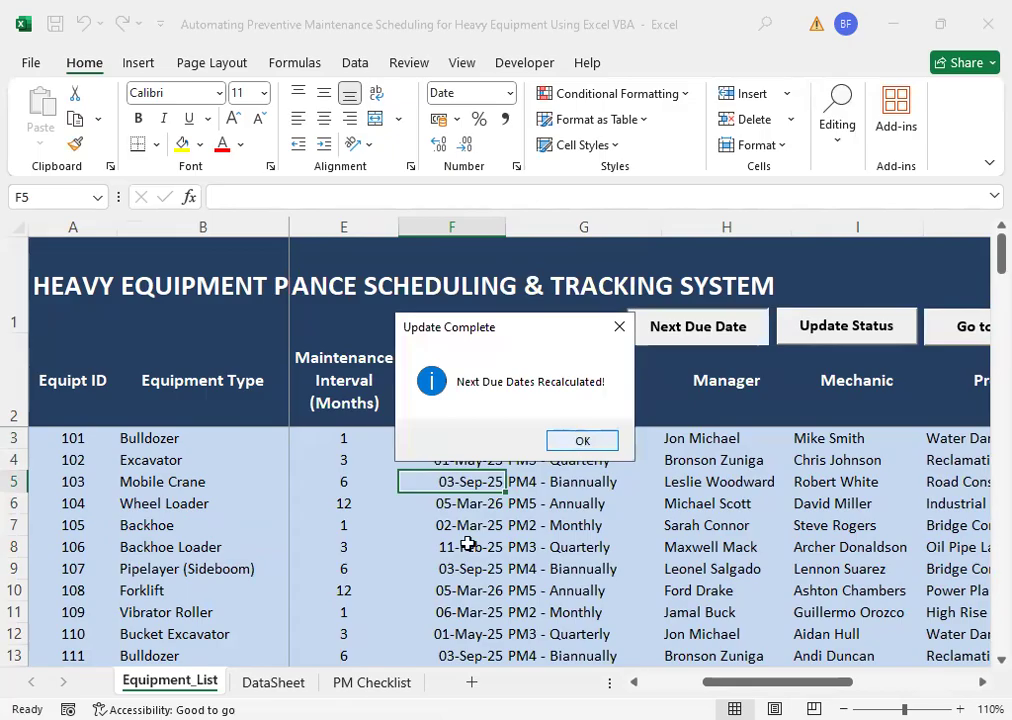
pyautogui.press('Return')
# Step: Delete and recalculate the next due dates in F8:F13, and check the Forklift's last maintenance date in D10
pyautogui.moveTo(468, 544); pyautogui.dragTo(445, 648)
pyautogui.press('Delete')
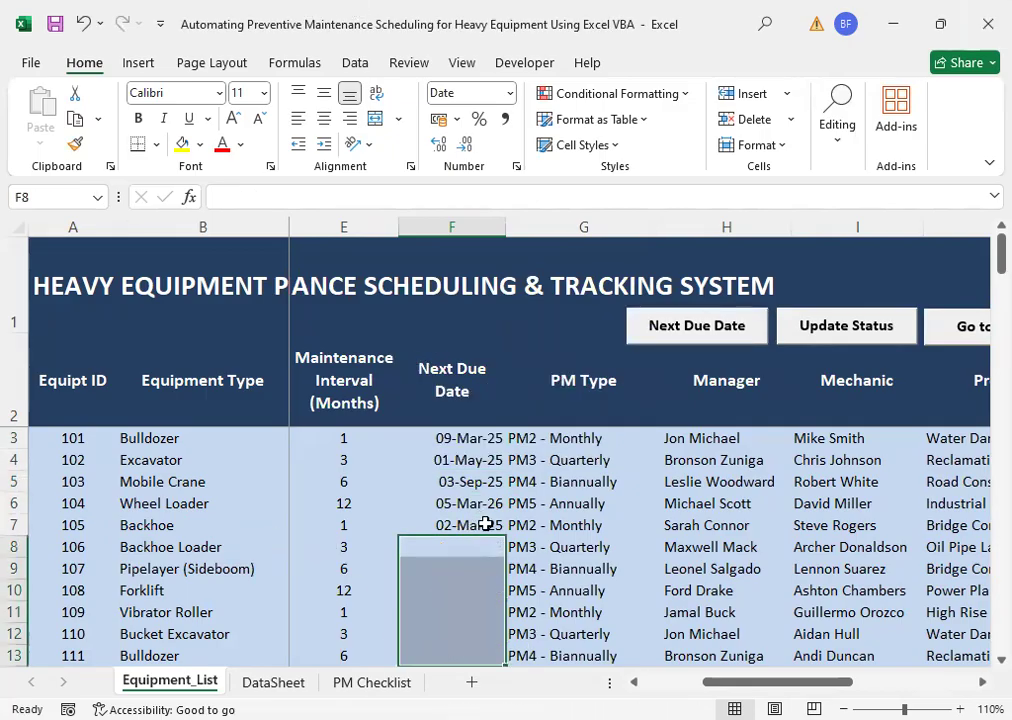
pyautogui.scroll(-1, 488, 523)
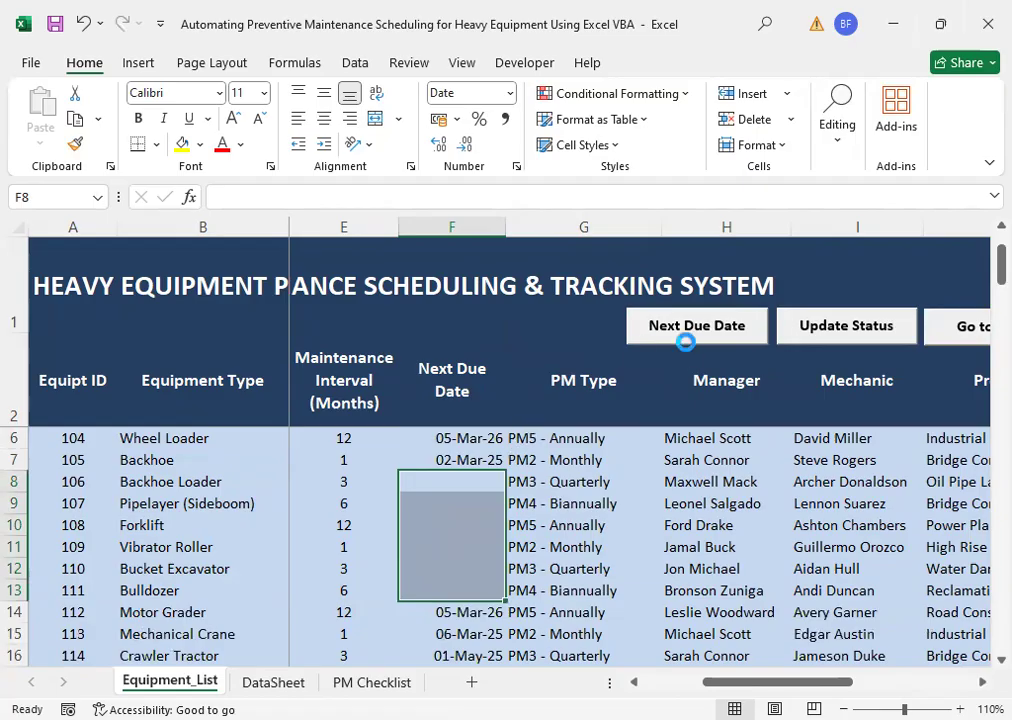
pyautogui.click(685, 342)
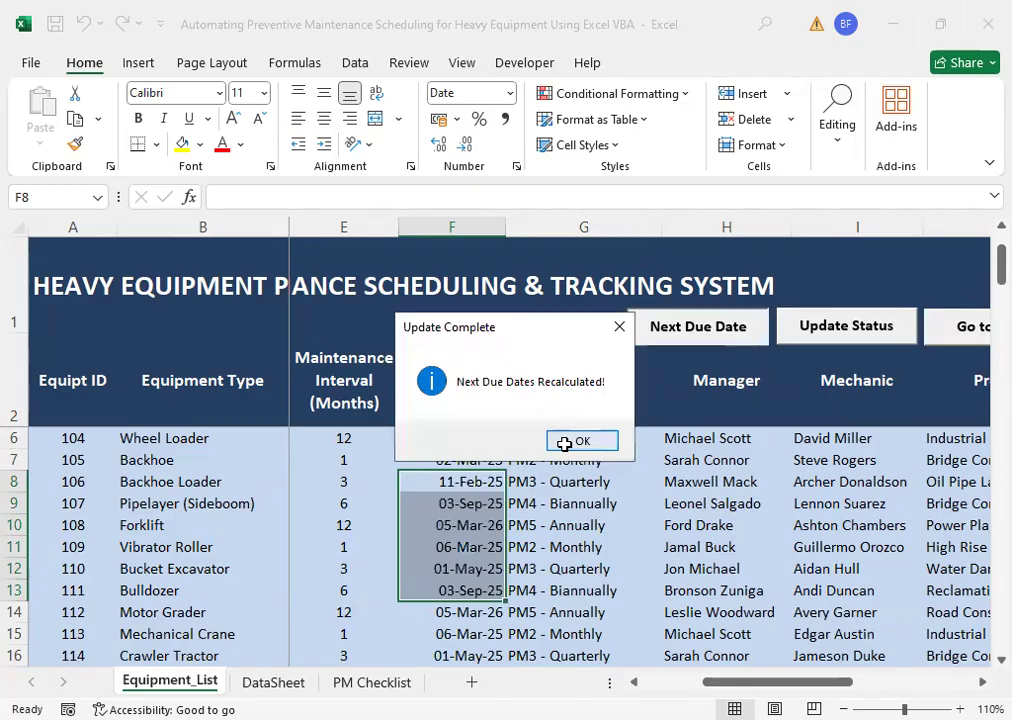
pyautogui.click(565, 443)
pyautogui.press('Left')
pyautogui.press('Left')
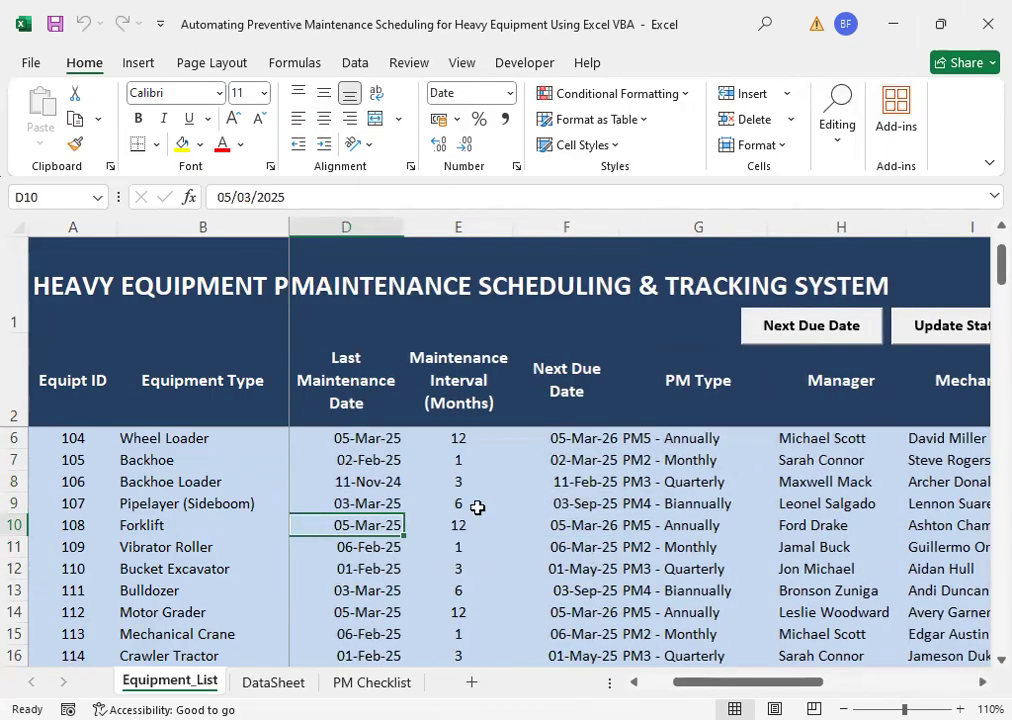
# Step: Check the Forklift's last maintenance date in D10 against its next due date in F10
pyautogui.click(189, 527)
pyautogui.click(368, 522)
pyautogui.click(574, 530)
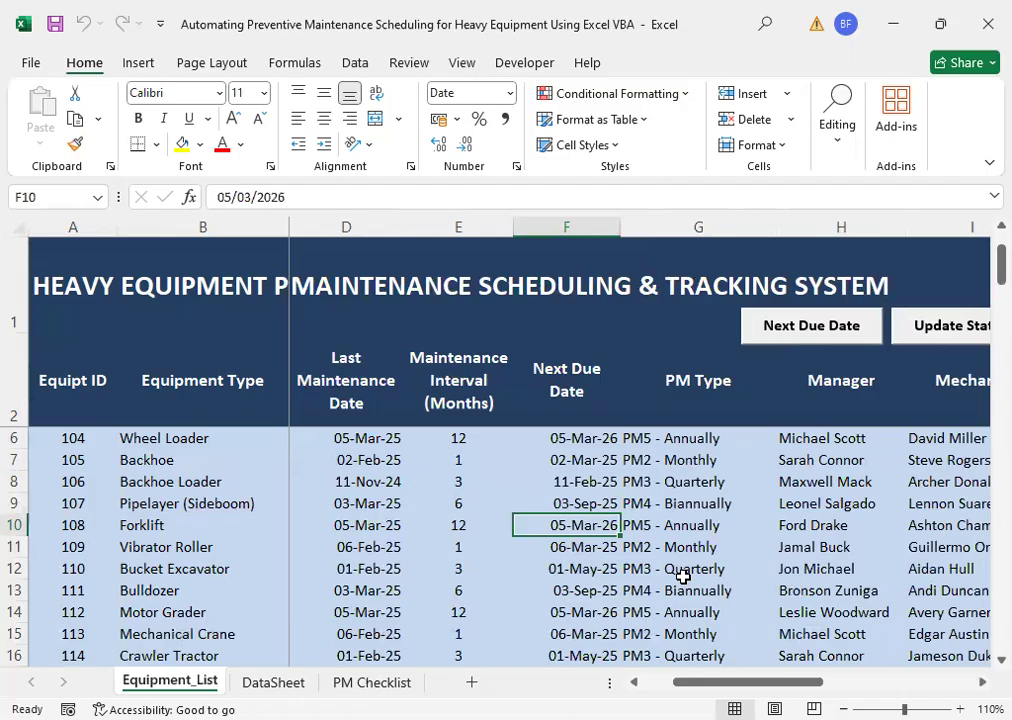
# Step: Delete the next due dates in F6:F12
pyautogui.press('Up')
pyautogui.press('Up')
pyautogui.press('Up')
pyautogui.press('Up')
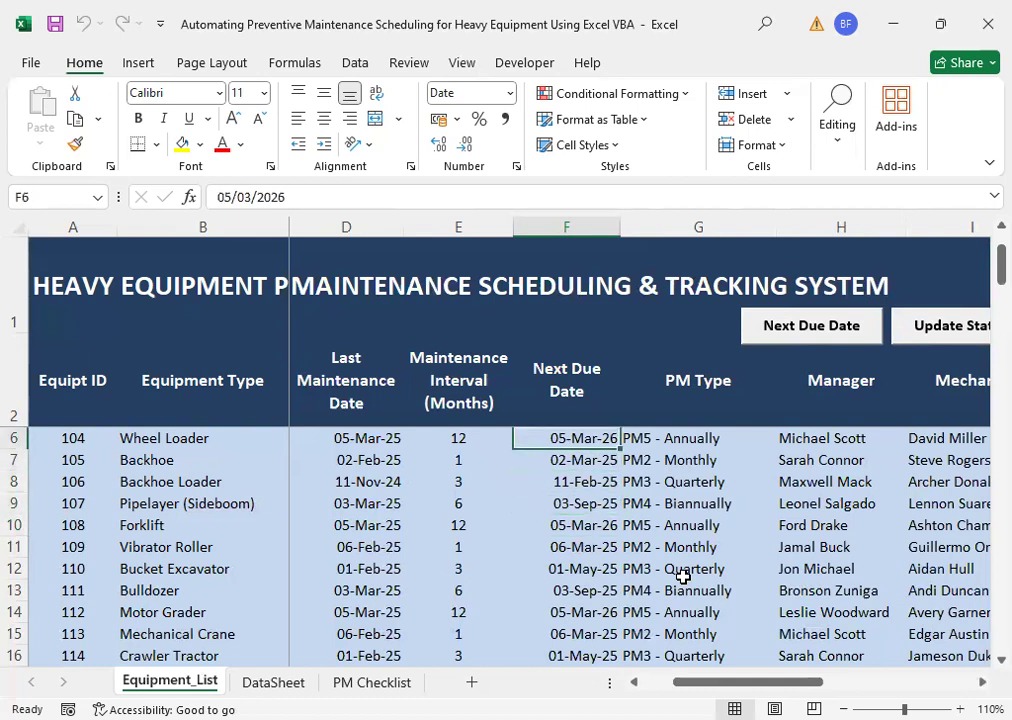
pyautogui.hotkey('shift', 'Down')
pyautogui.hotkey('shift', 'Down')
pyautogui.hotkey('shift', 'Down')
pyautogui.hotkey('shift', 'Down')
pyautogui.hotkey('shift', 'Down')
pyautogui.hotkey('shift', 'Down')
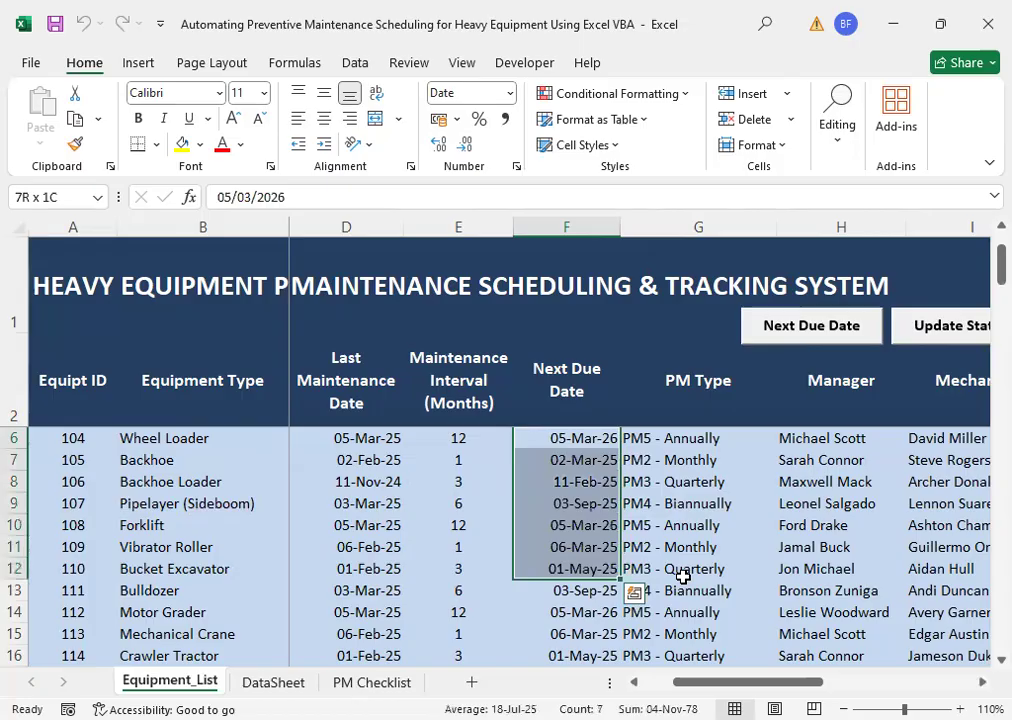
pyautogui.press('Delete')
pyautogui.press('Down')
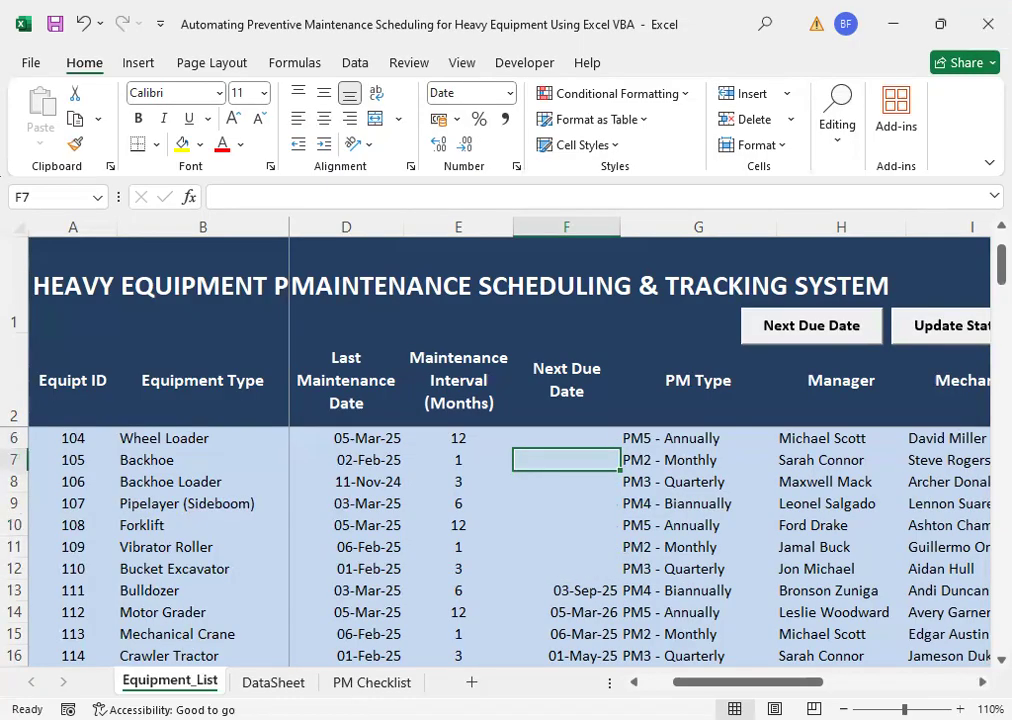
# Step: Recalculate the missing next due dates with the sheet's Next Due Date macro and check F6 and F10
pyautogui.click(795, 330)
pyautogui.click(583, 441)
pyautogui.click(576, 524)
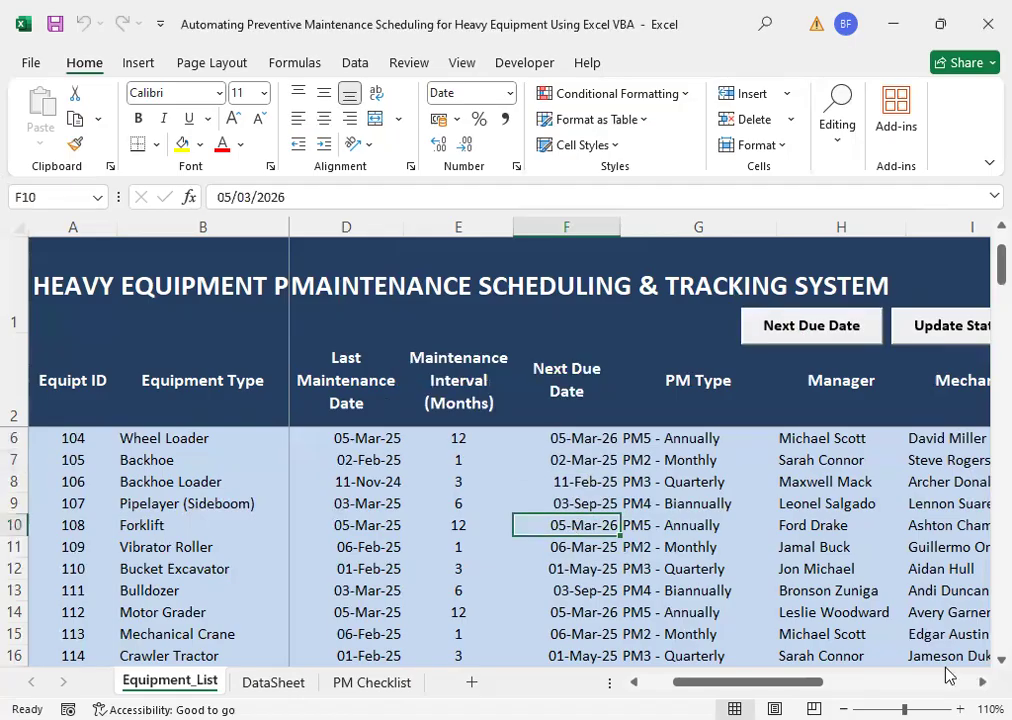
# Step: Compare the Status column with the equipment's last maintenance and next due dates
pyautogui.hscroll(5, 944, 678)
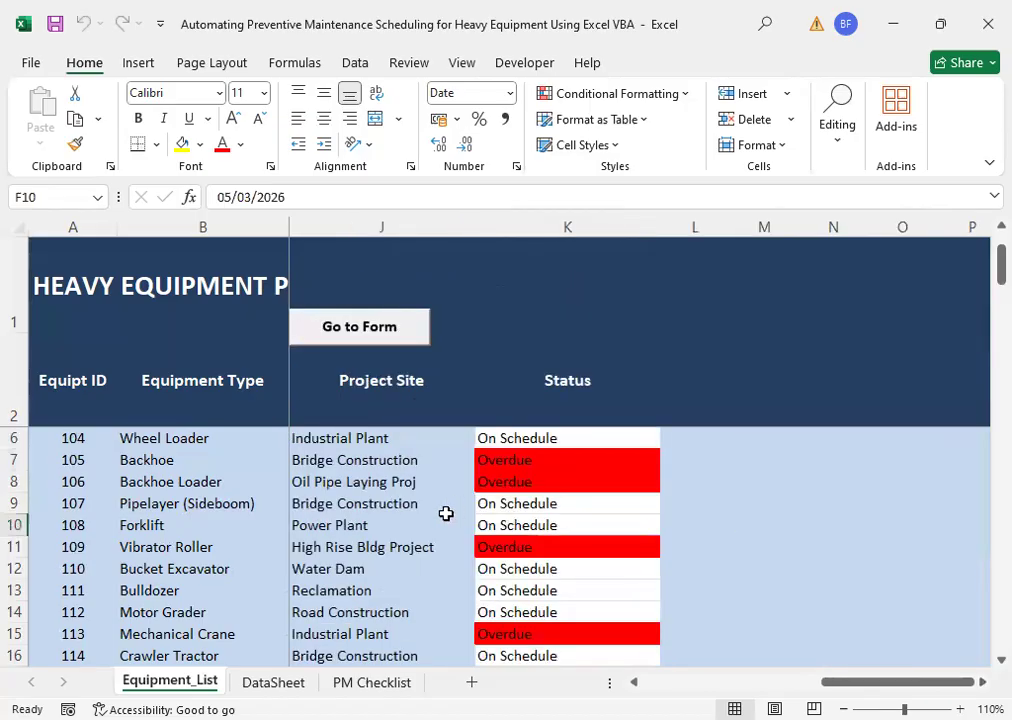
pyautogui.moveTo(858, 684); pyautogui.dragTo(756, 680)
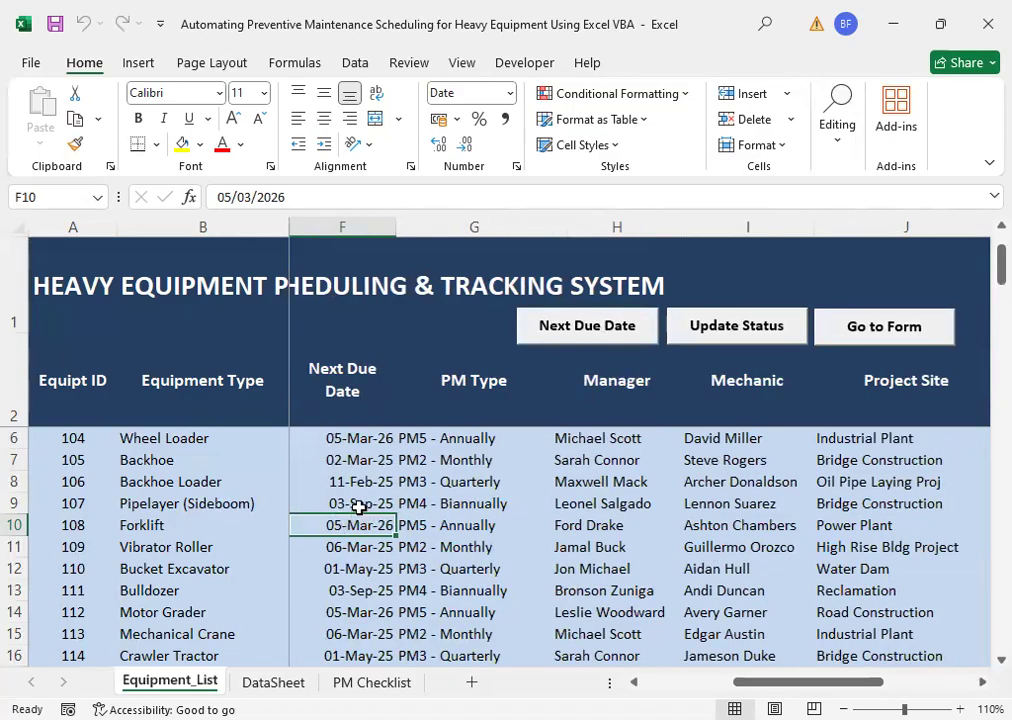
pyautogui.moveTo(745, 682); pyautogui.dragTo(653, 682)
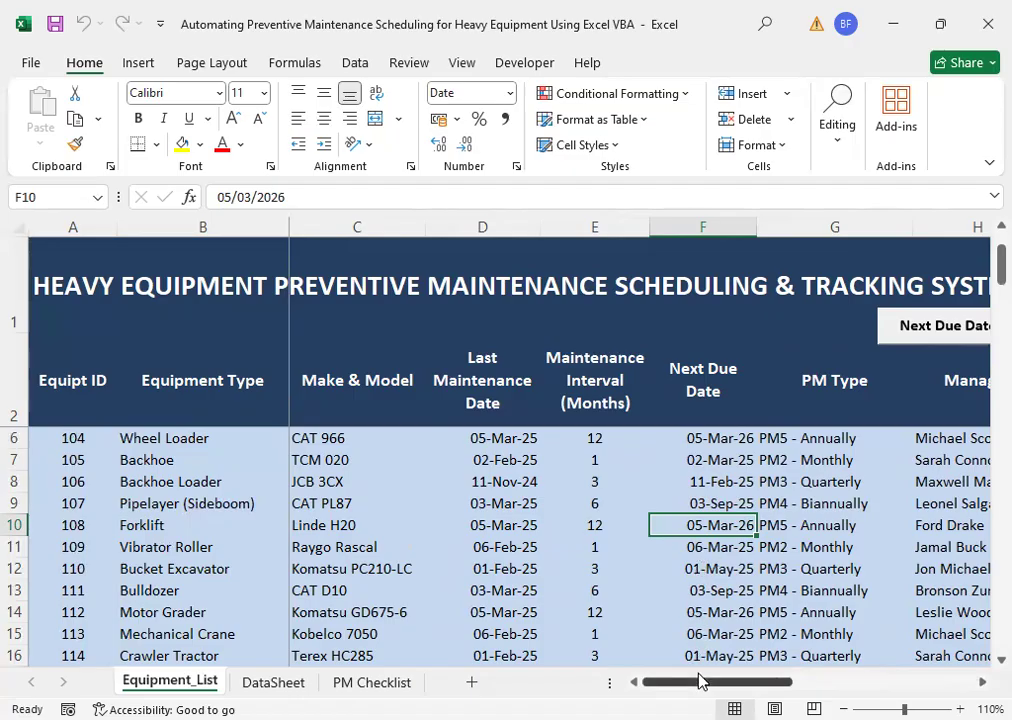
pyautogui.moveTo(693, 684); pyautogui.dragTo(841, 655)
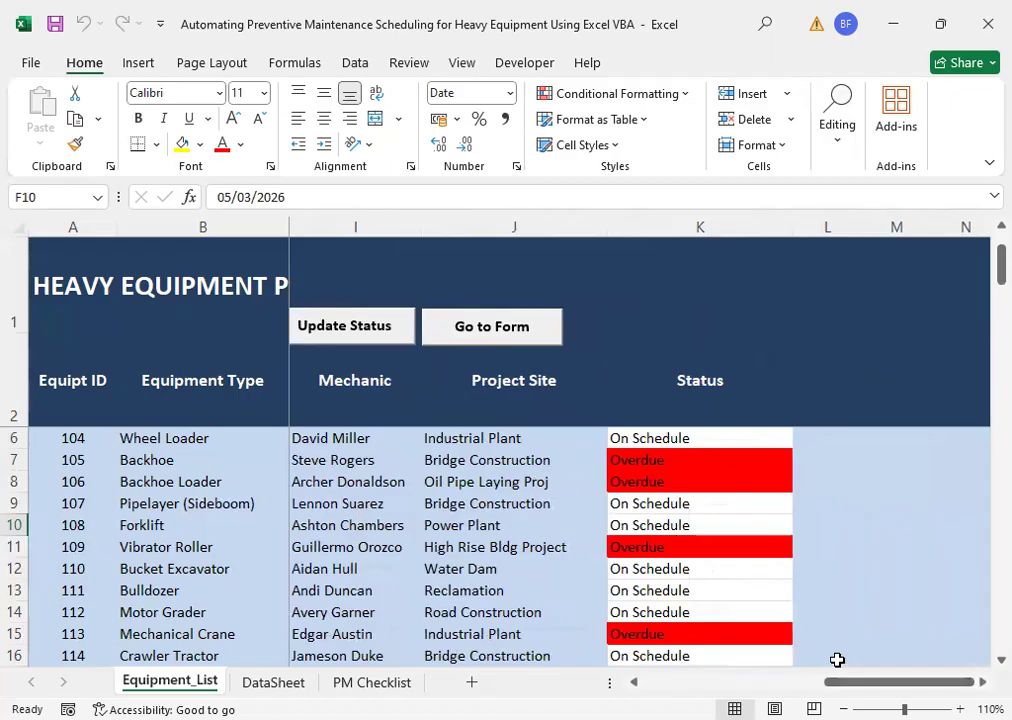
pyautogui.moveTo(858, 686); pyautogui.dragTo(795, 660)
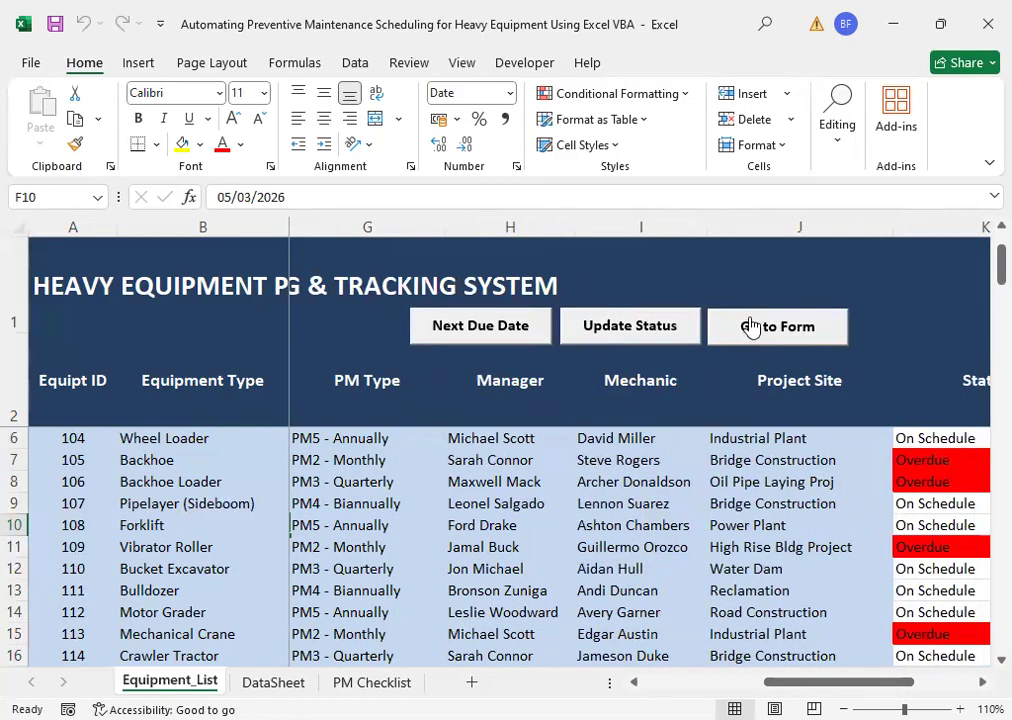
# Step: View the blank data entry form, close it, and locate the last equipment record in row 115
pyautogui.click(751, 328)
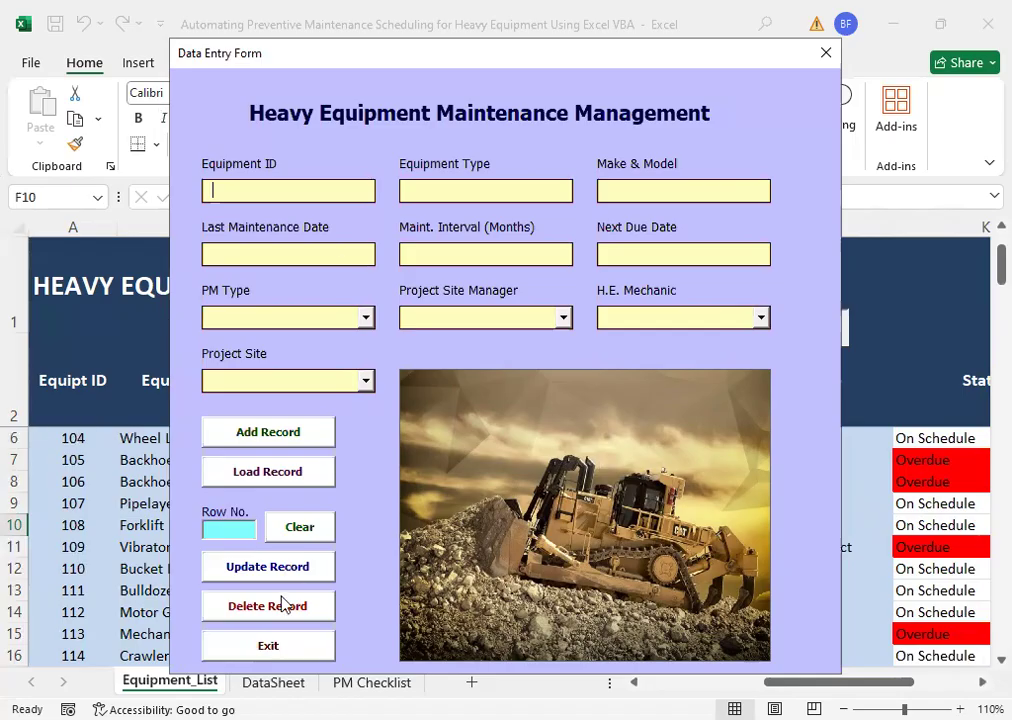
pyautogui.click(262, 648)
pyautogui.scroll(-10, 250, 498)
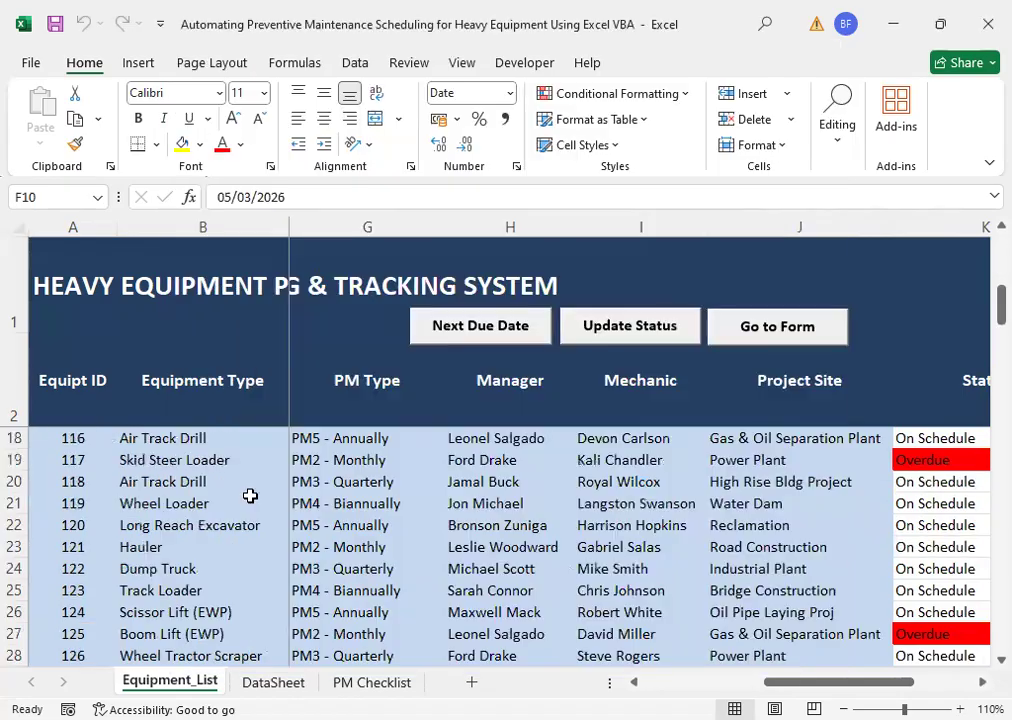
pyautogui.scroll(-20, 254, 505)
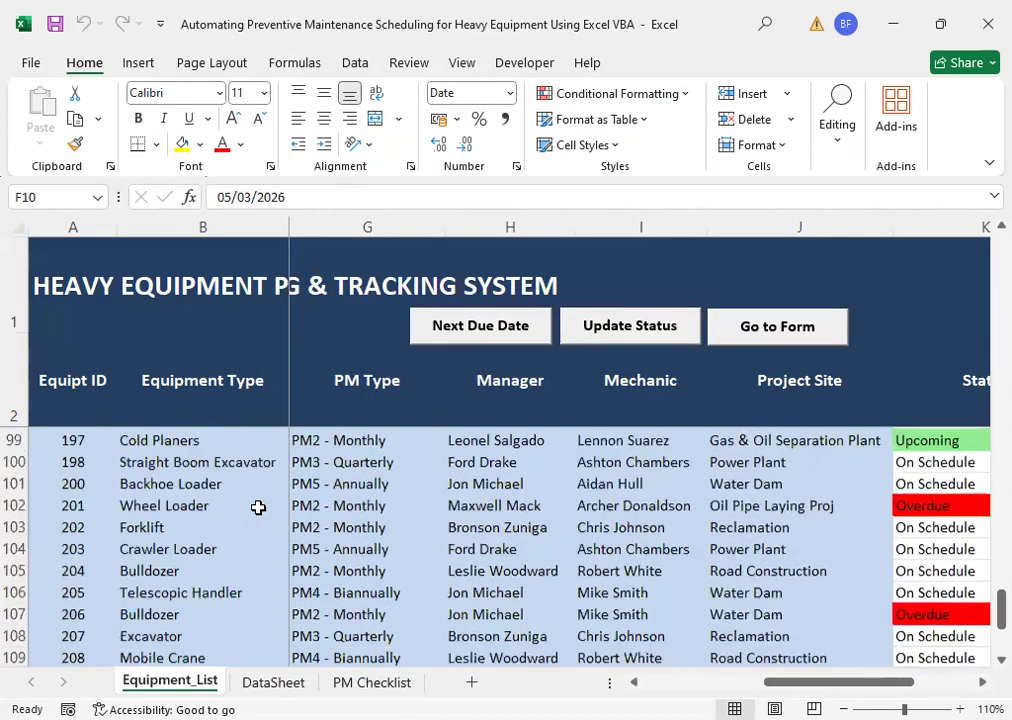
pyautogui.scroll(-3, 258, 507)
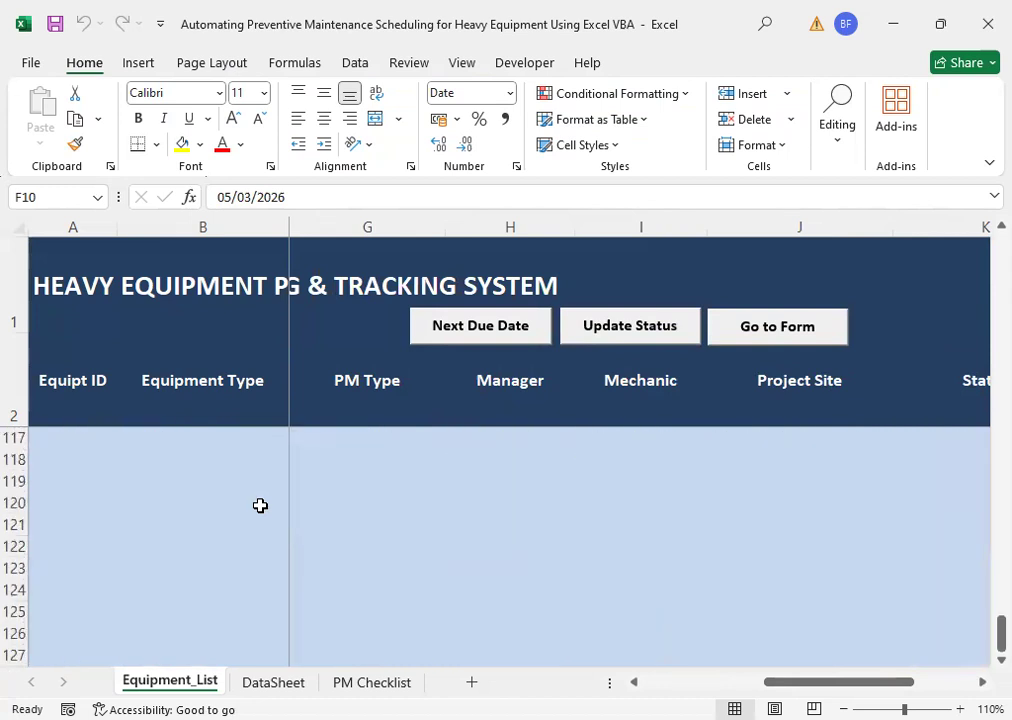
pyautogui.scroll(3, 260, 505)
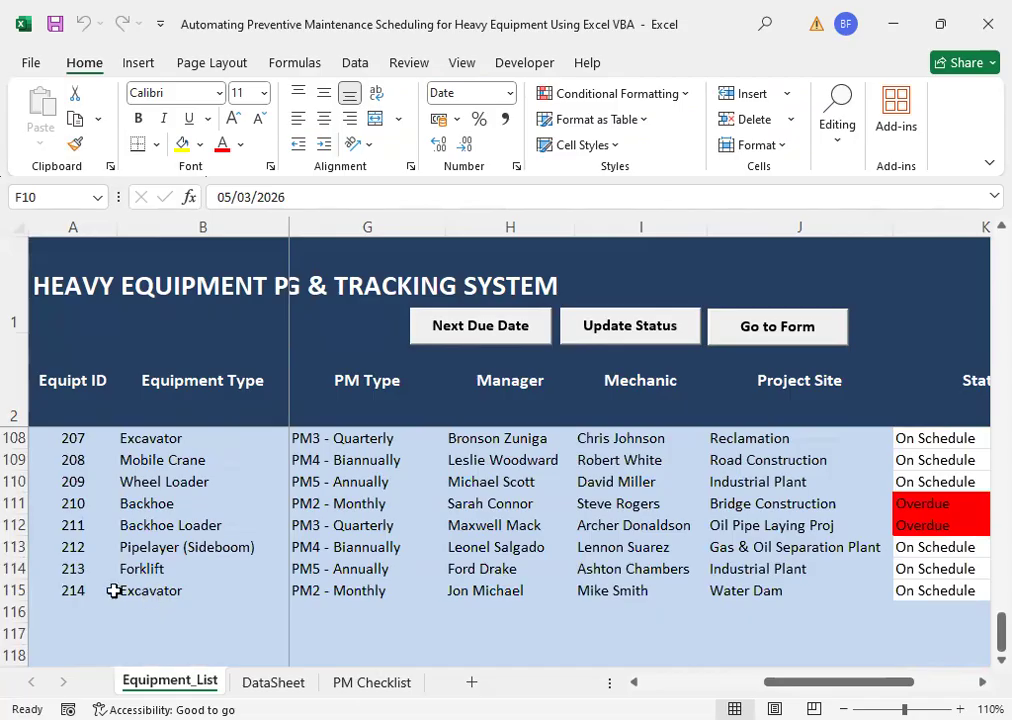
pyautogui.click(75, 591)
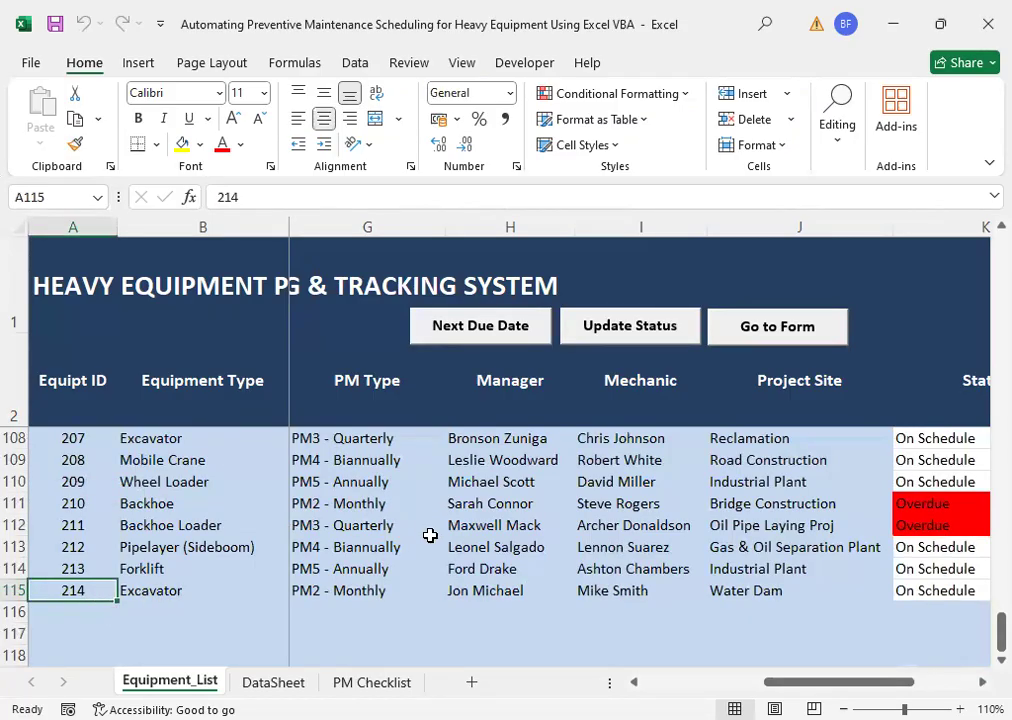
pyautogui.scroll(-1, 430, 536)
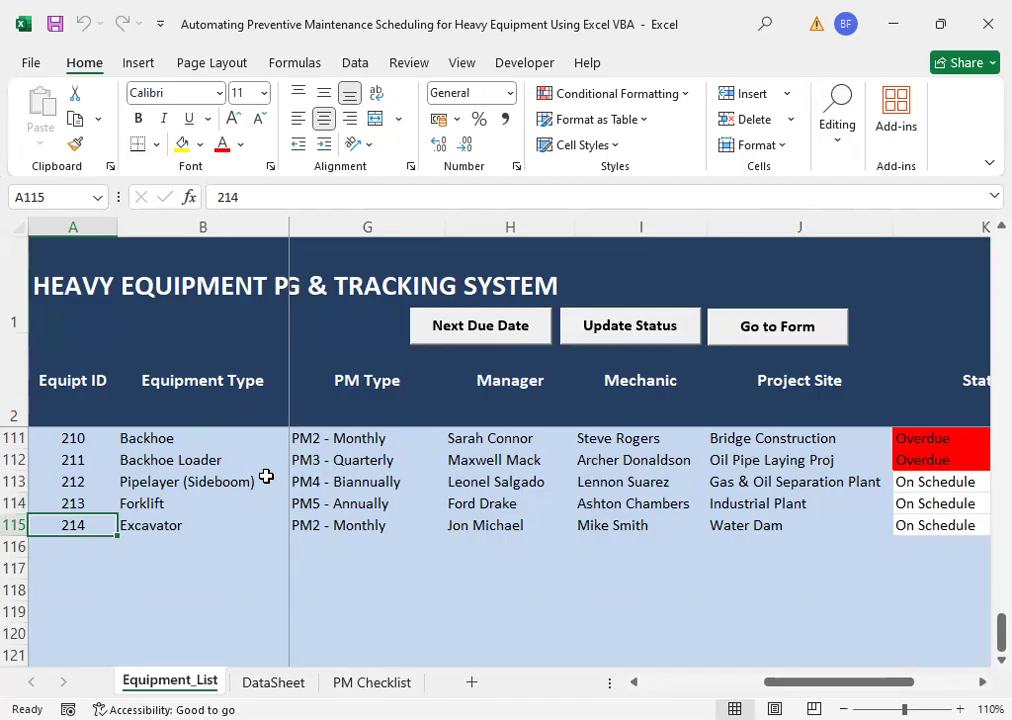
# Step: Start a new record in the data entry form with Equipment ID 215, type Excavator and make and model Hitachi ZX200
pyautogui.click(764, 330)
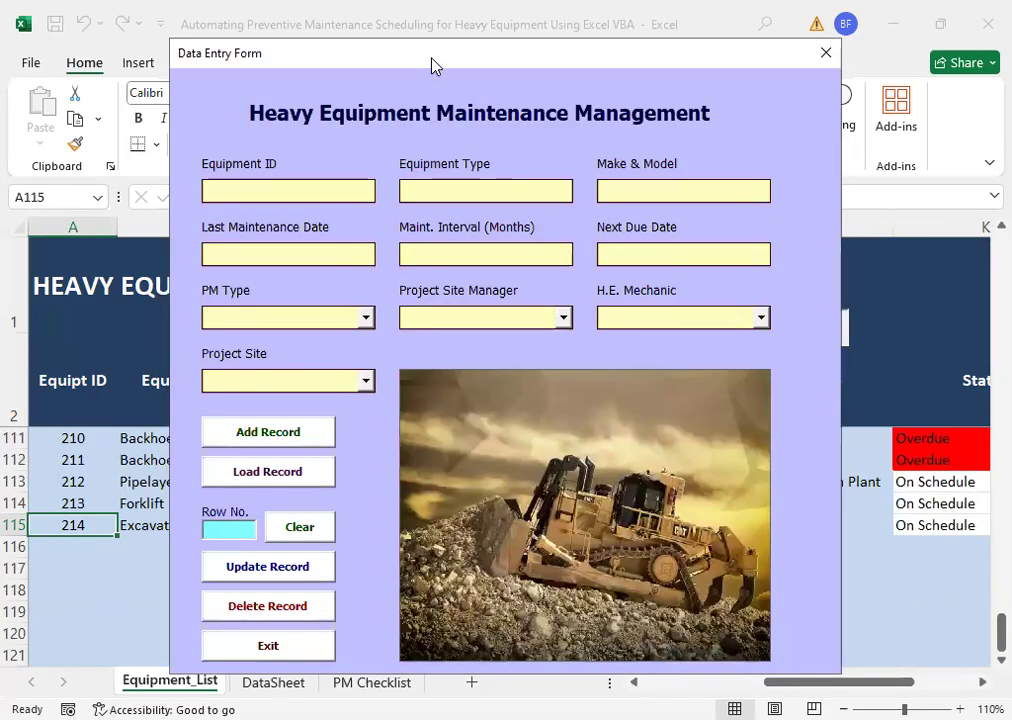
pyautogui.moveTo(433, 65); pyautogui.dragTo(475, 41)
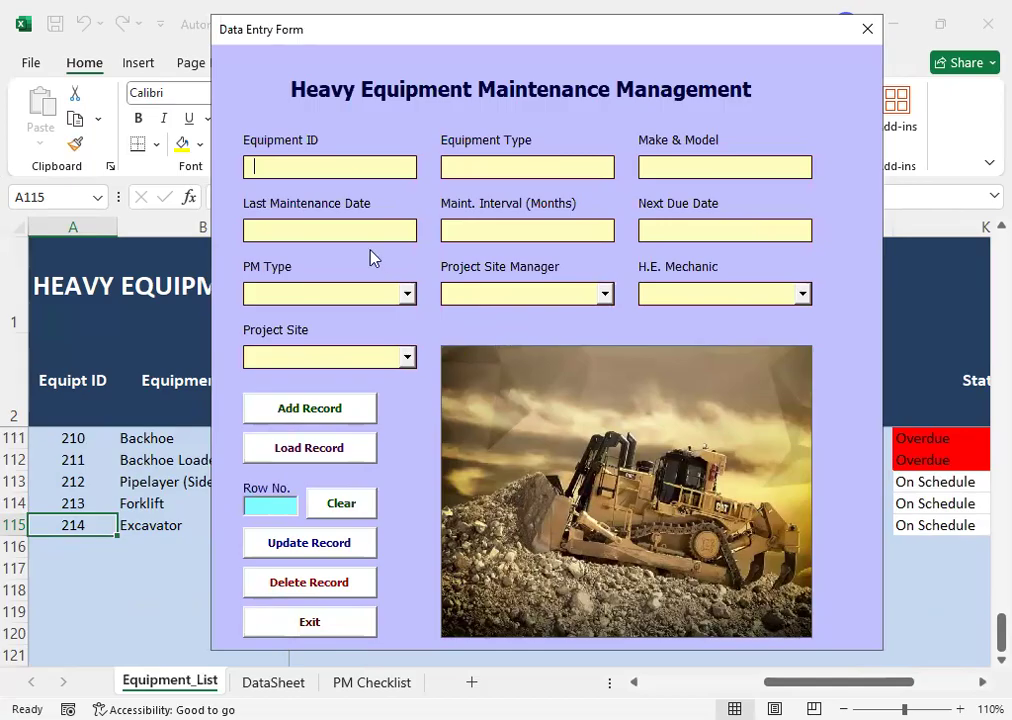
pyautogui.write('215')
pyautogui.press('Tab')
pyautogui.write('Excavator')
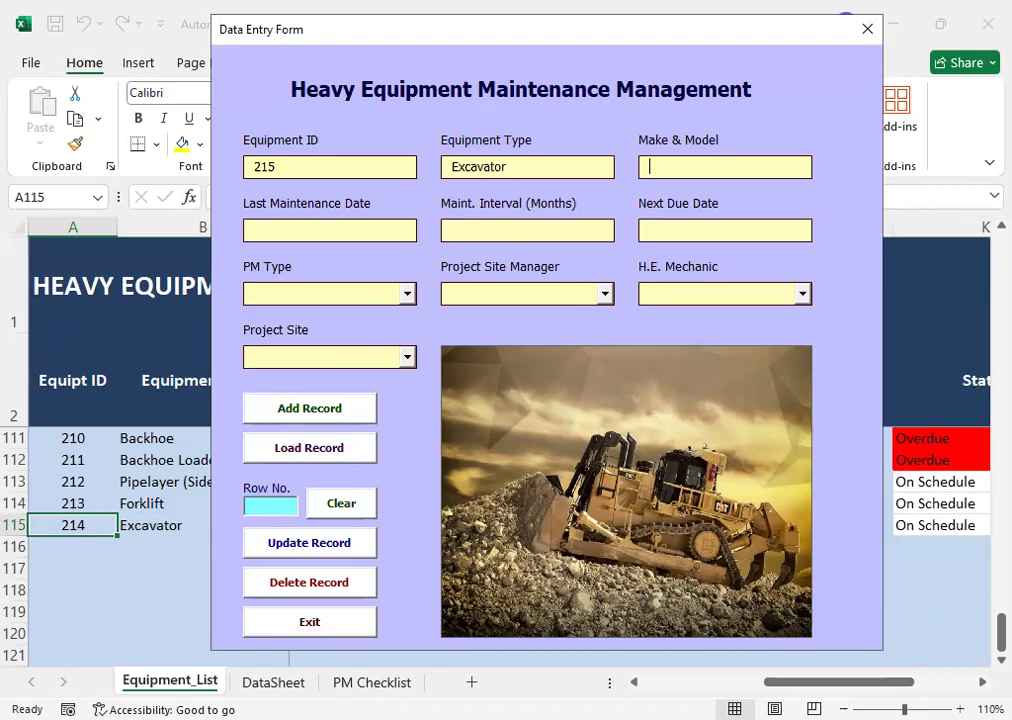
pyautogui.write('Hitachi')
pyautogui.write('ZX200')
# Step: Enter last maintenance date 2/24/25, a maintenance interval of 1 month and PM type PM2 - Monthly
pyautogui.click(260, 230)
pyautogui.write('2/24/25')
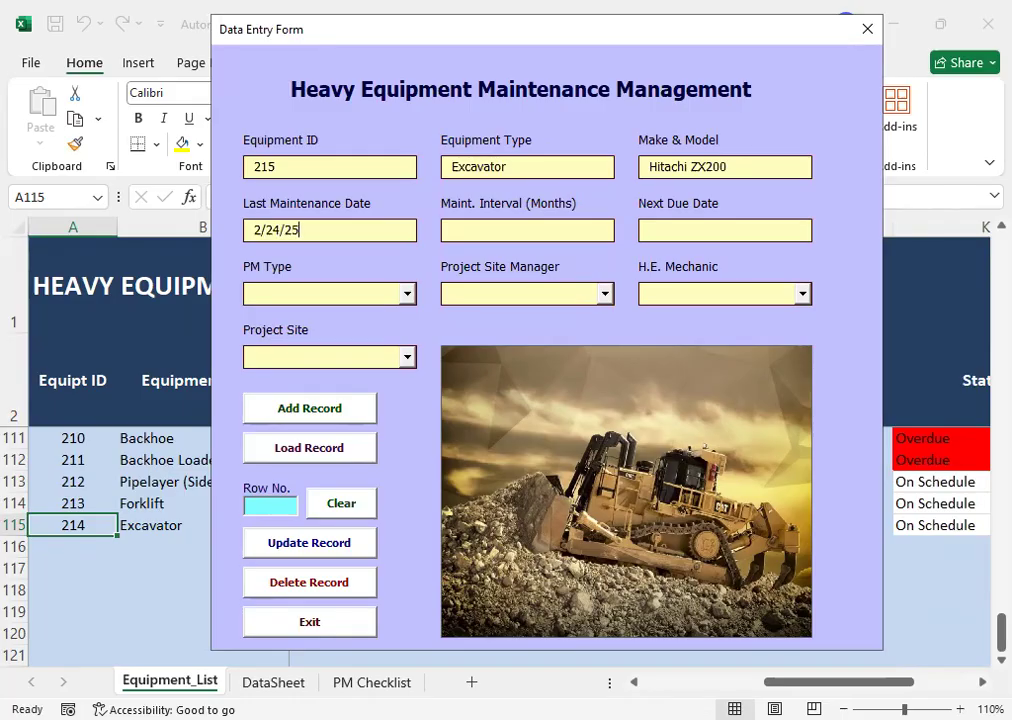
pyautogui.click(453, 230)
pyautogui.write('1')
pyautogui.click(255, 294)
pyautogui.click(407, 294)
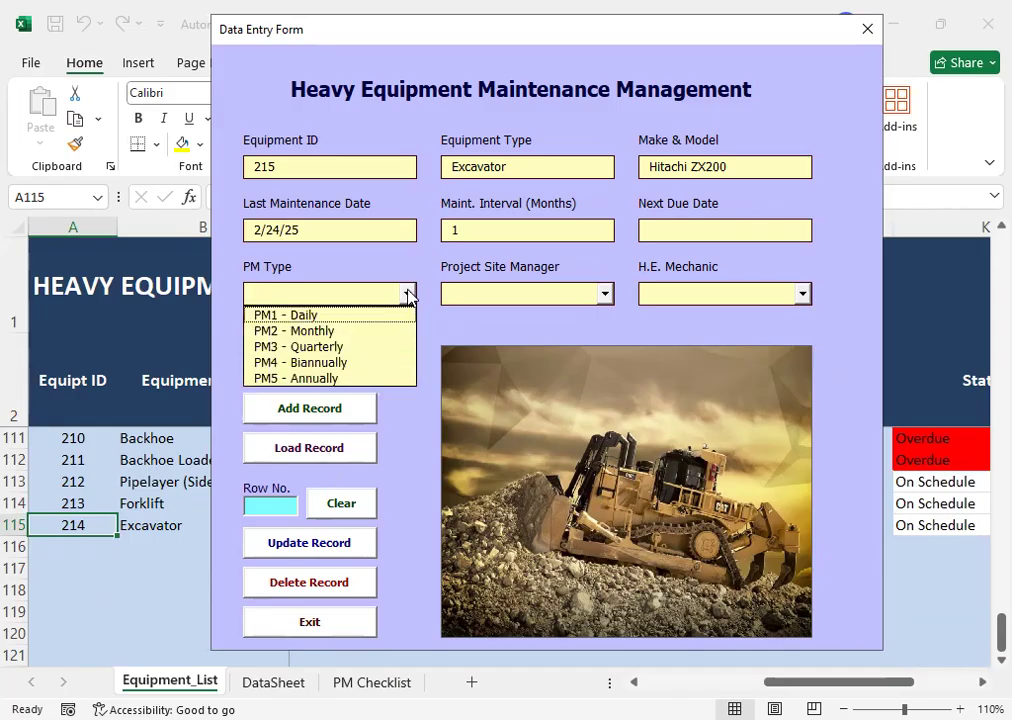
pyautogui.click(407, 294)
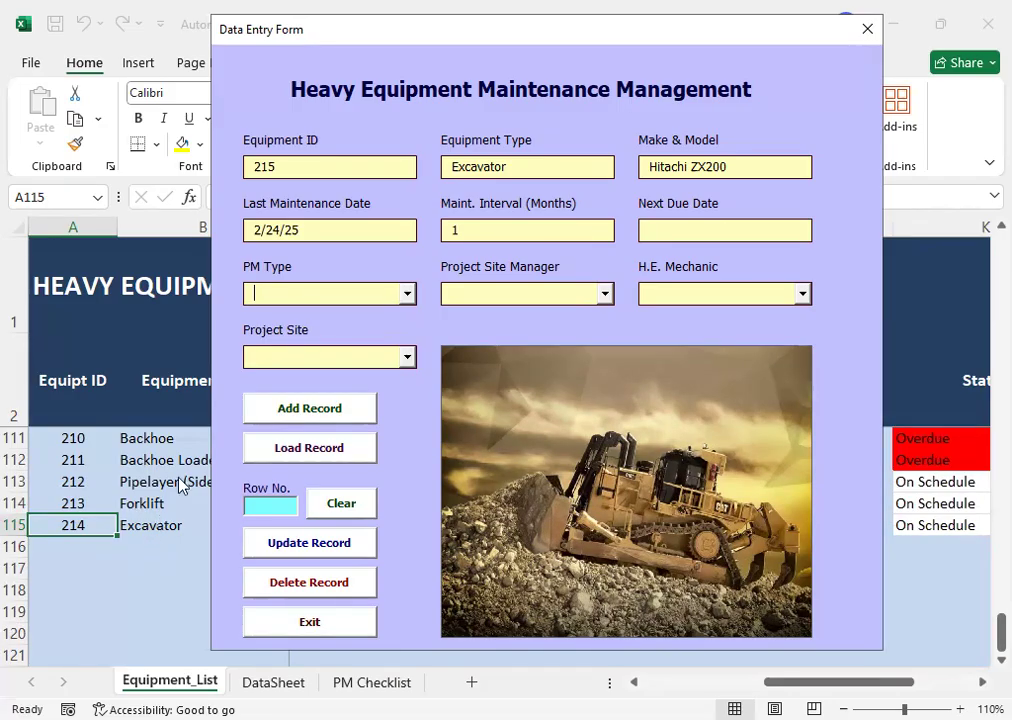
pyautogui.click(408, 294)
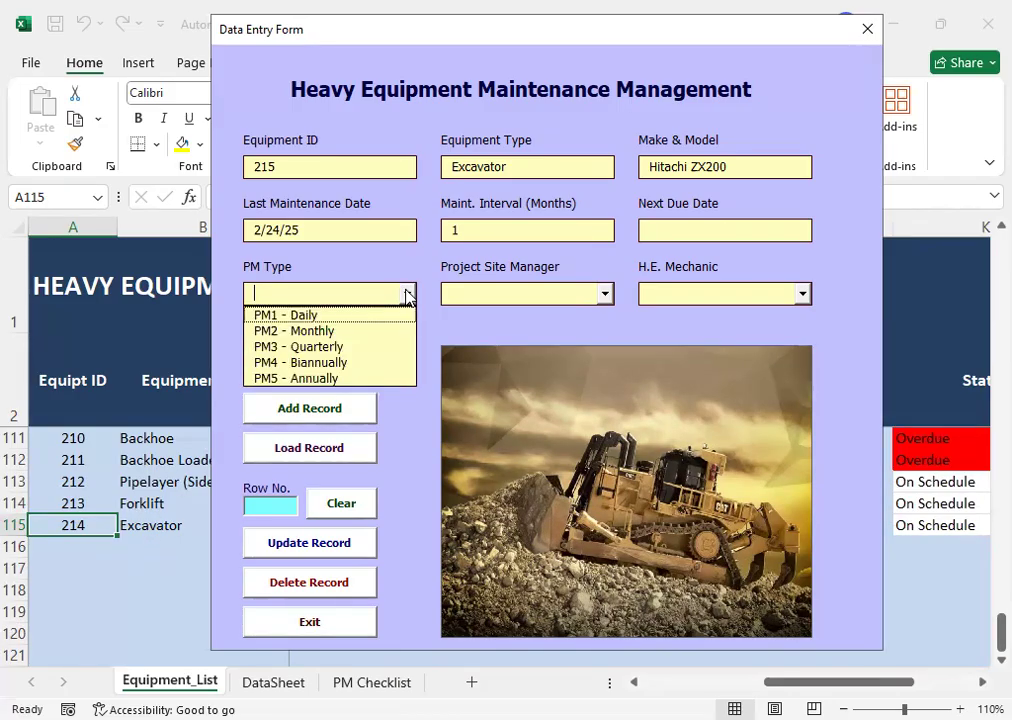
pyautogui.click(343, 331)
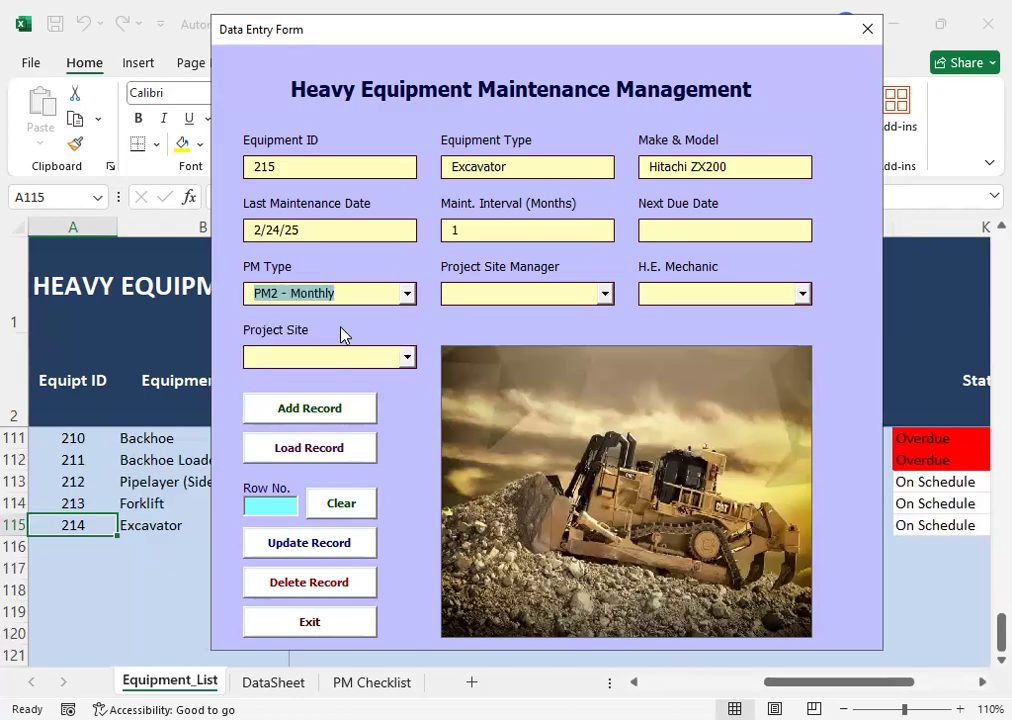
# Step: Choose the first listed project site manager and H.E. mechanic, and set the project site to Water Dam
pyautogui.click(604, 293)
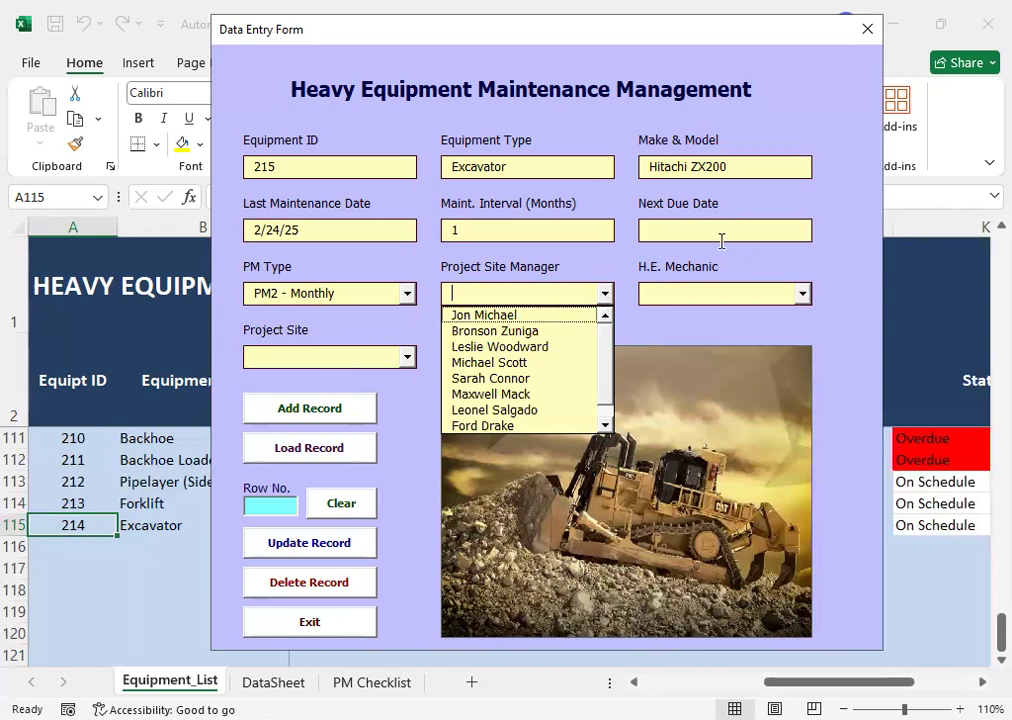
pyautogui.click(535, 316)
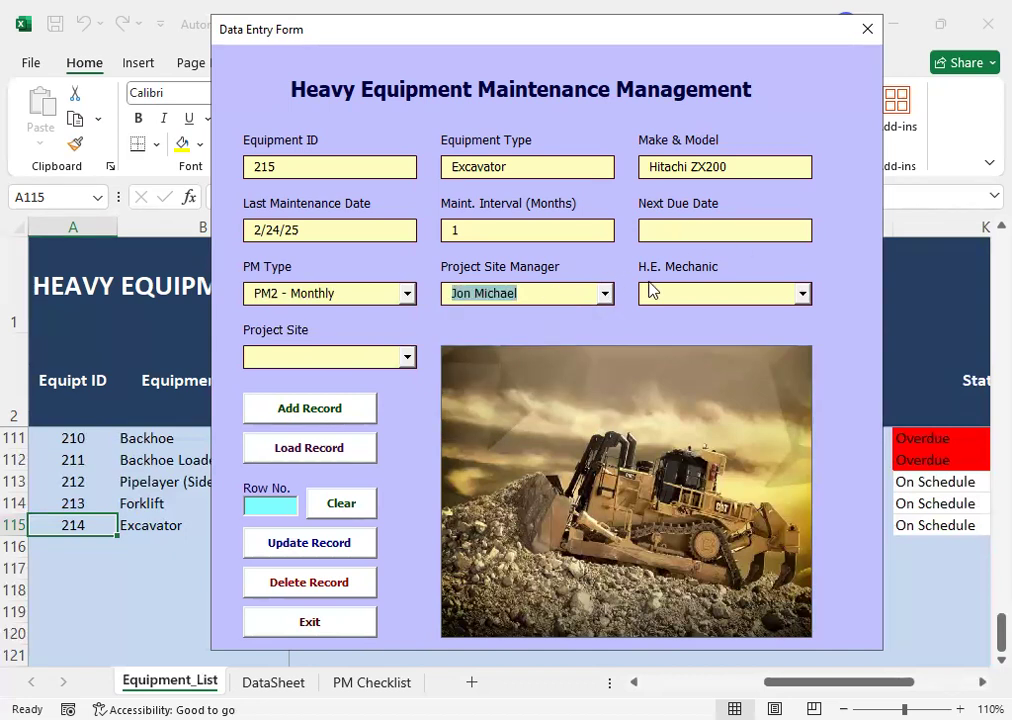
pyautogui.click(803, 294)
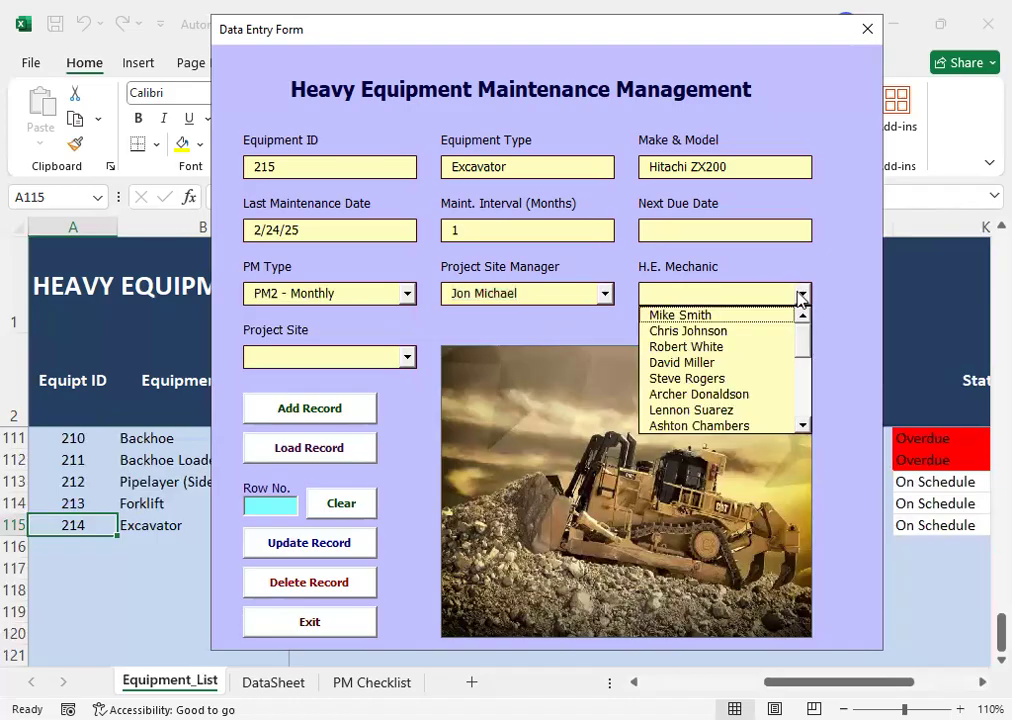
pyautogui.click(690, 316)
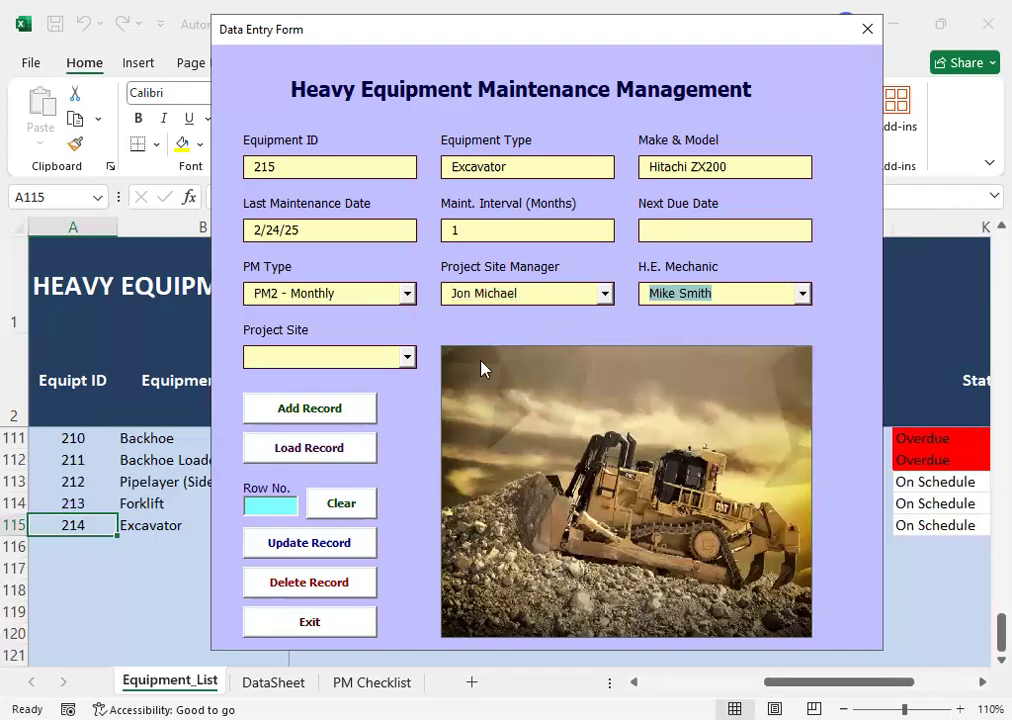
pyautogui.click(408, 358)
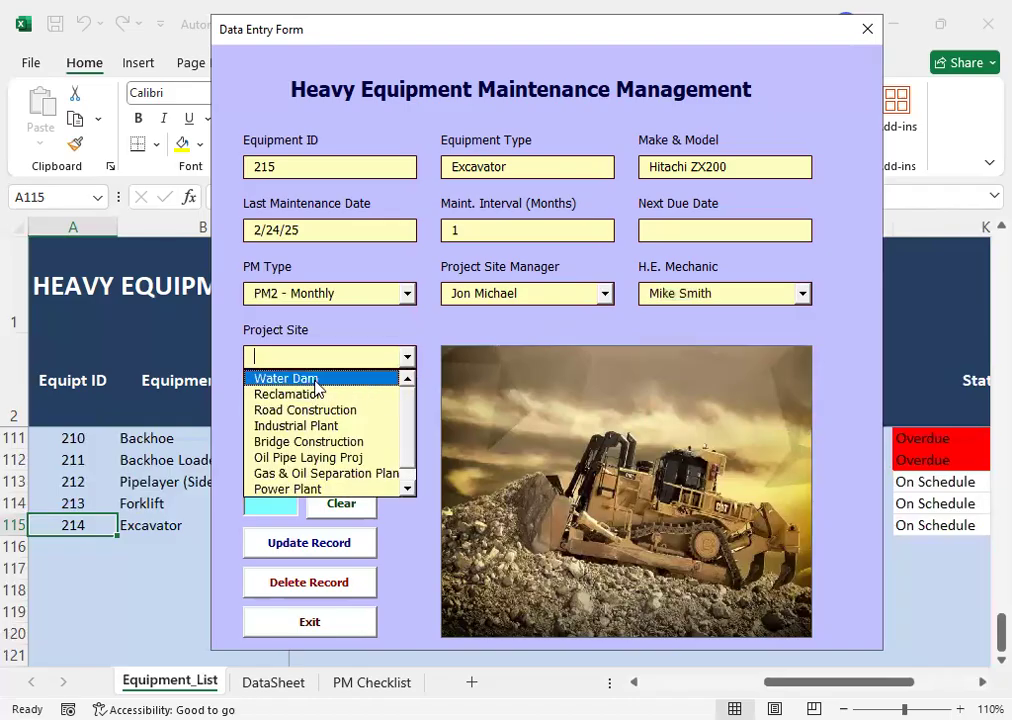
pyautogui.click(318, 380)
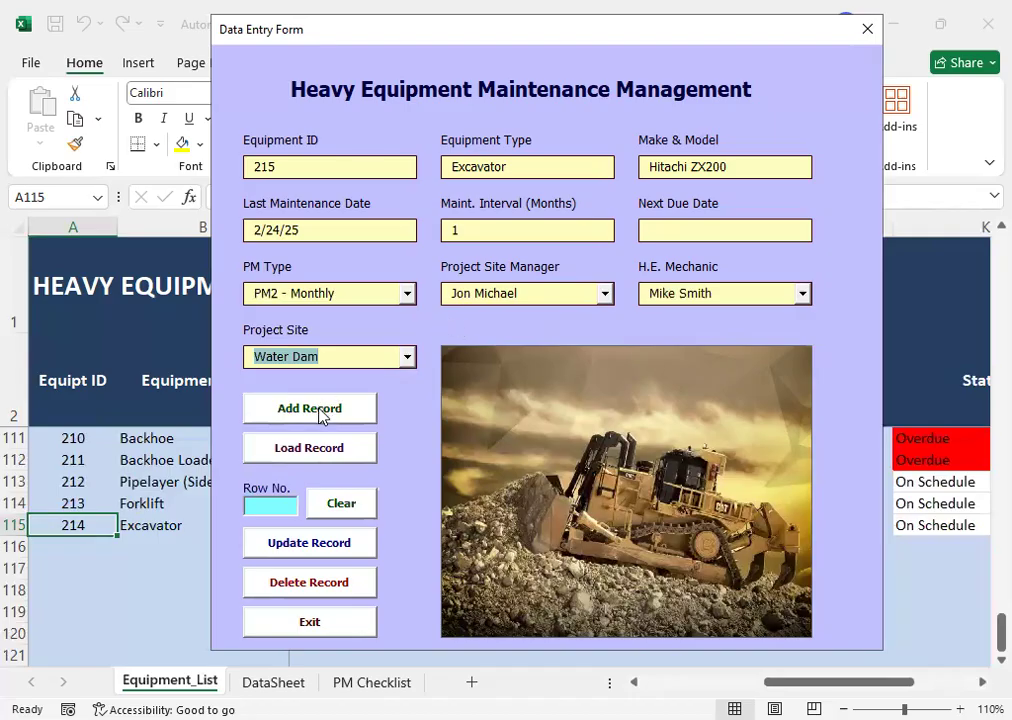
# Step: Add the completed record to the equipment list and exit the data entry form
pyautogui.click(317, 409)
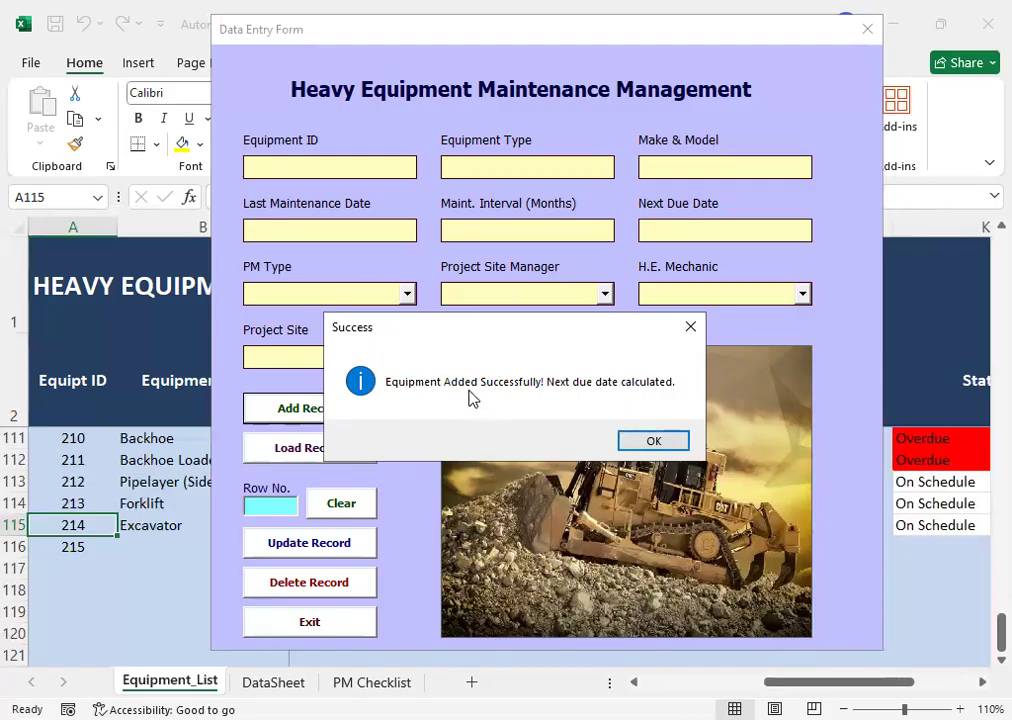
pyautogui.click(640, 445)
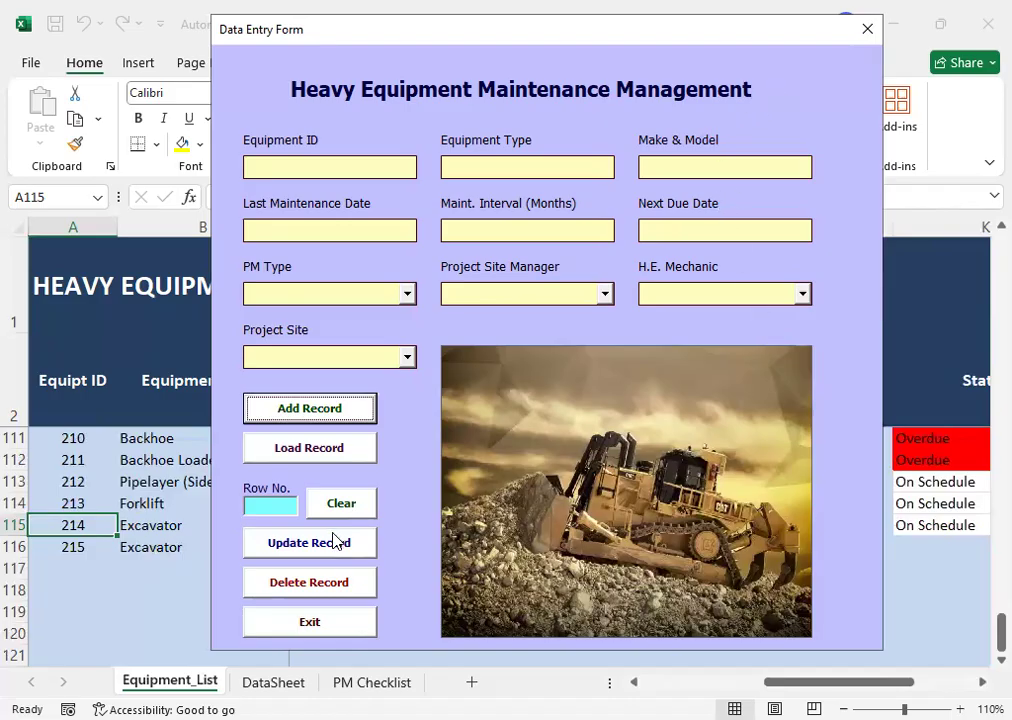
pyautogui.click(316, 621)
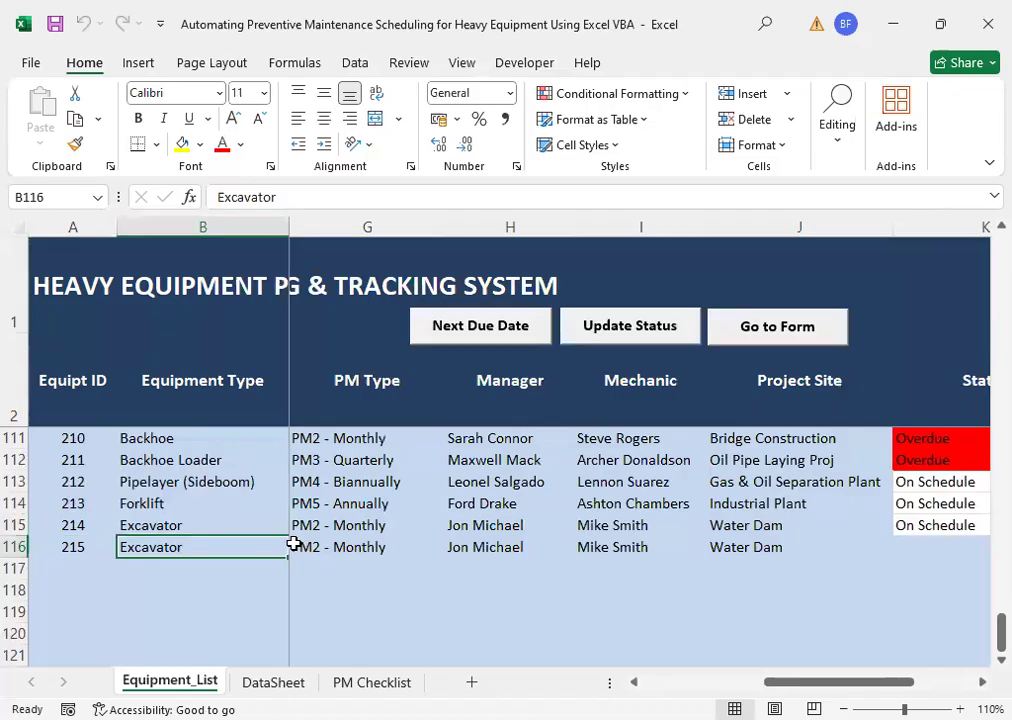
# Step: Review the new Excavator record in row 116, including its make and model, maintenance interval and next due date
pyautogui.press('Left')
pyautogui.press('Right')
pyautogui.press('Right')
pyautogui.press('Right')
pyautogui.press('Left')
pyautogui.press('Left')
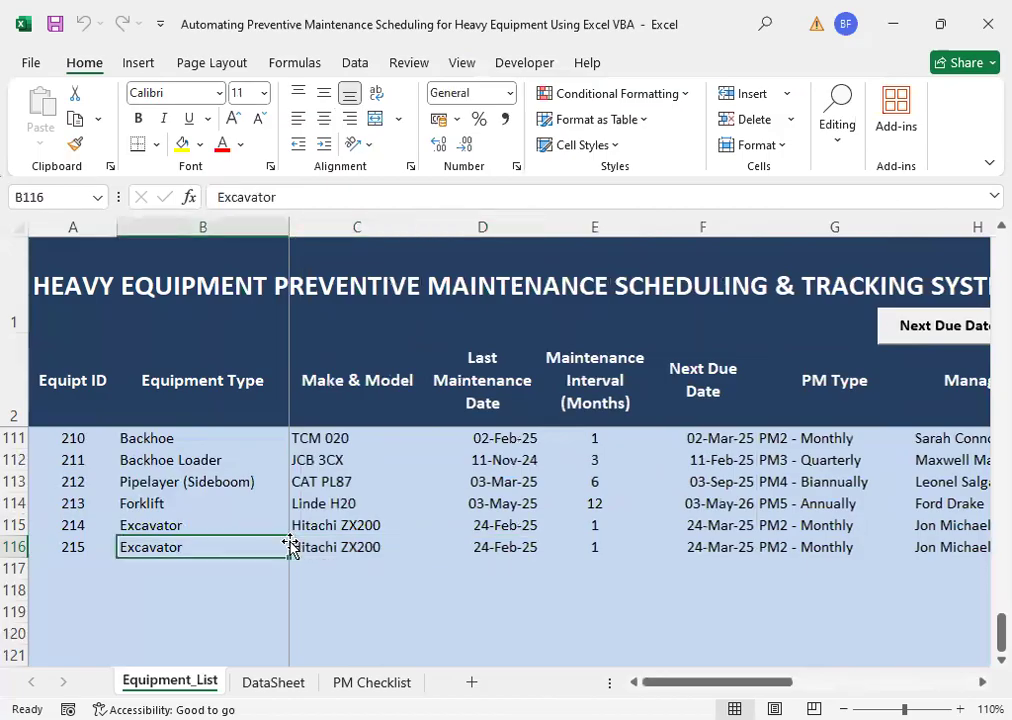
# Step: Compare the two Excavator records in rows 115 and 116 by equipment ID, type, and make and model
pyautogui.press('Right')
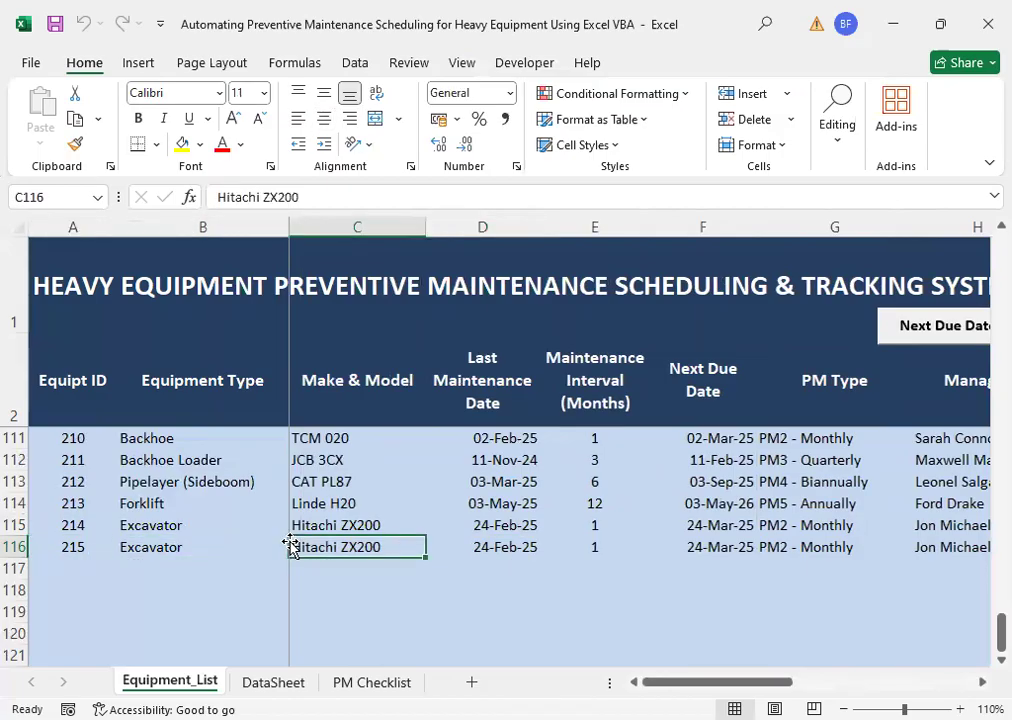
pyautogui.press('Right')
pyautogui.press('Right')
pyautogui.press('Left')
pyautogui.press('Right')
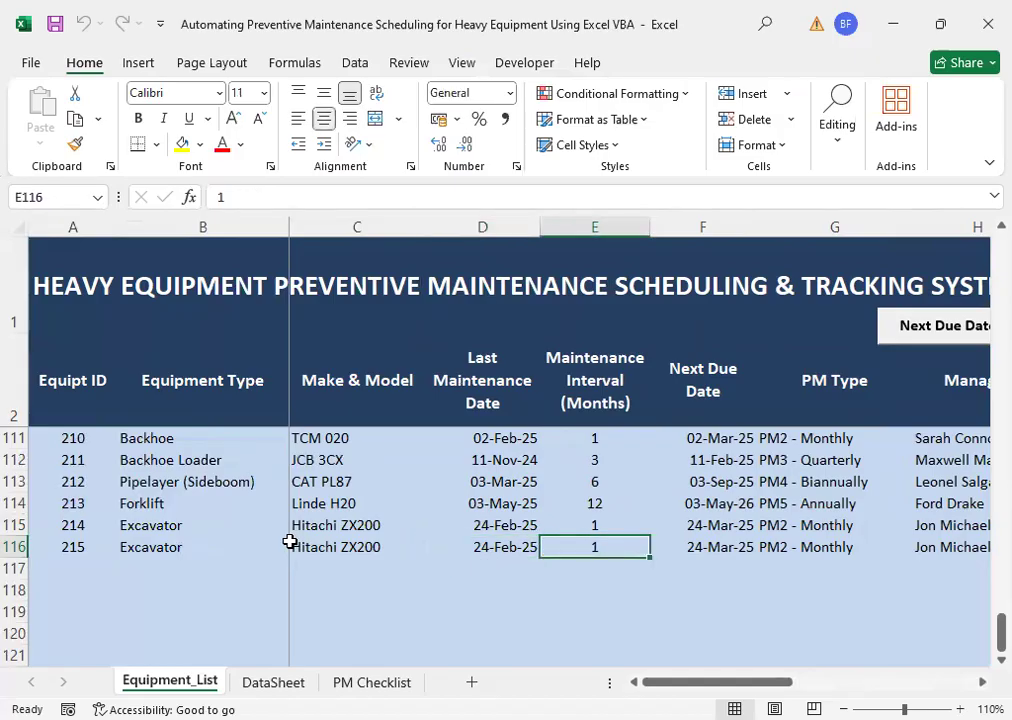
pyautogui.press('Left')
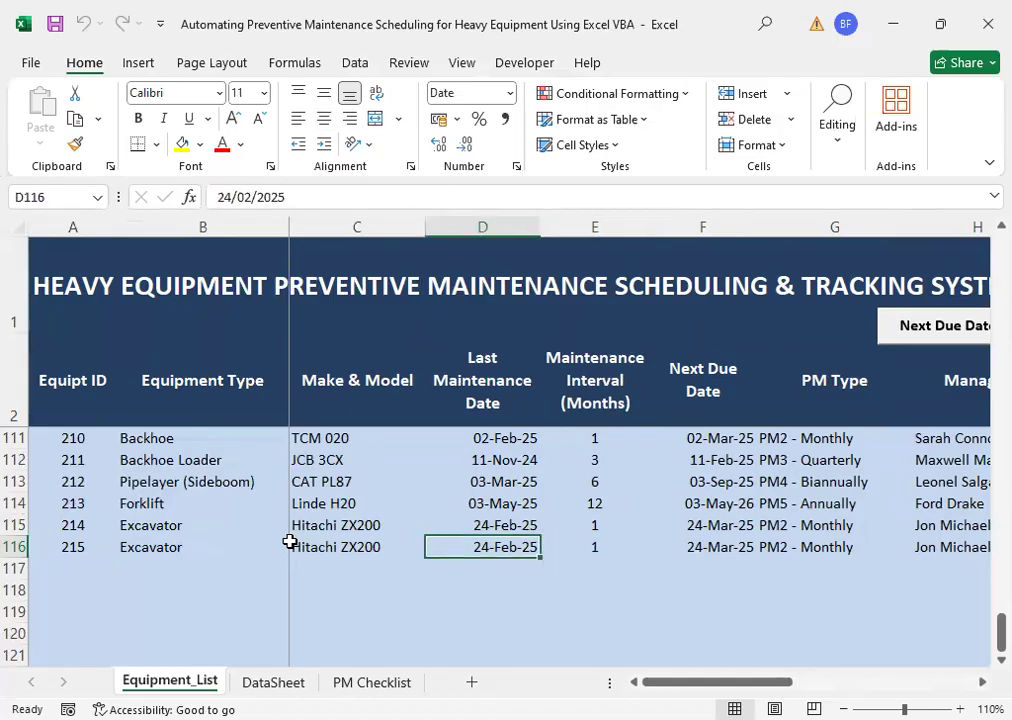
pyautogui.click(301, 525)
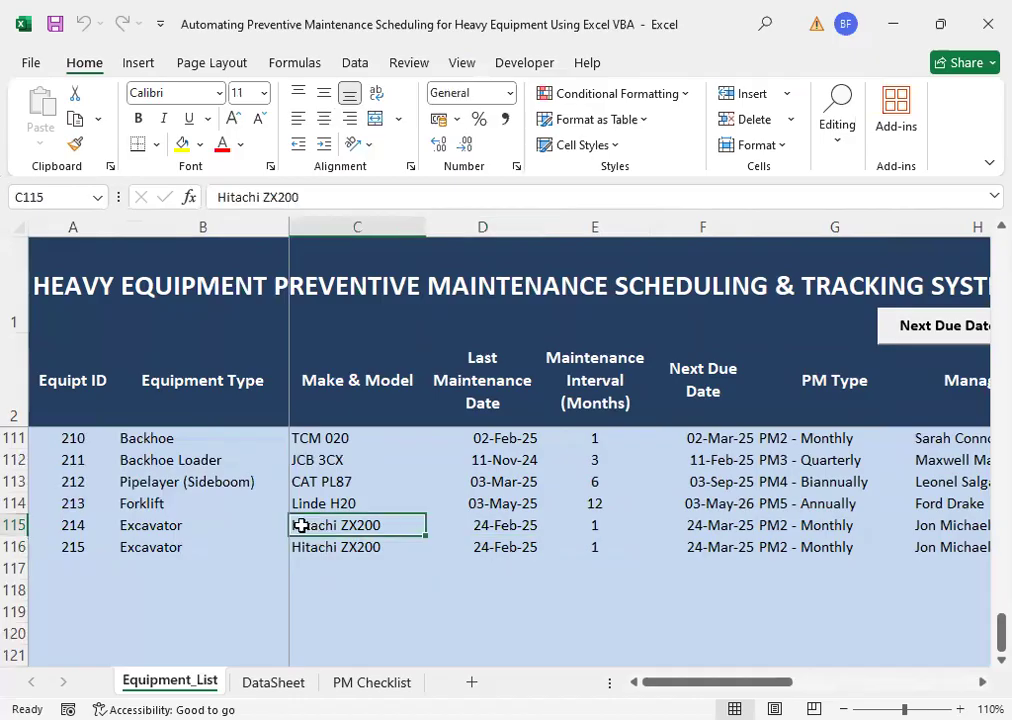
pyautogui.moveTo(215, 524); pyautogui.dragTo(215, 538)
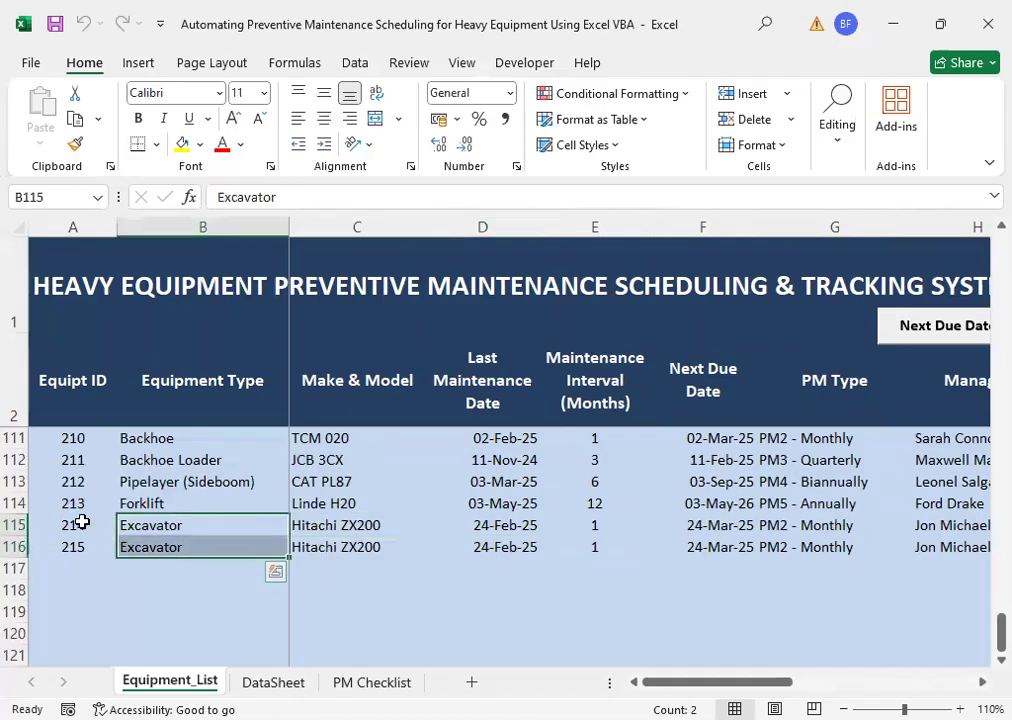
pyautogui.click(139, 548)
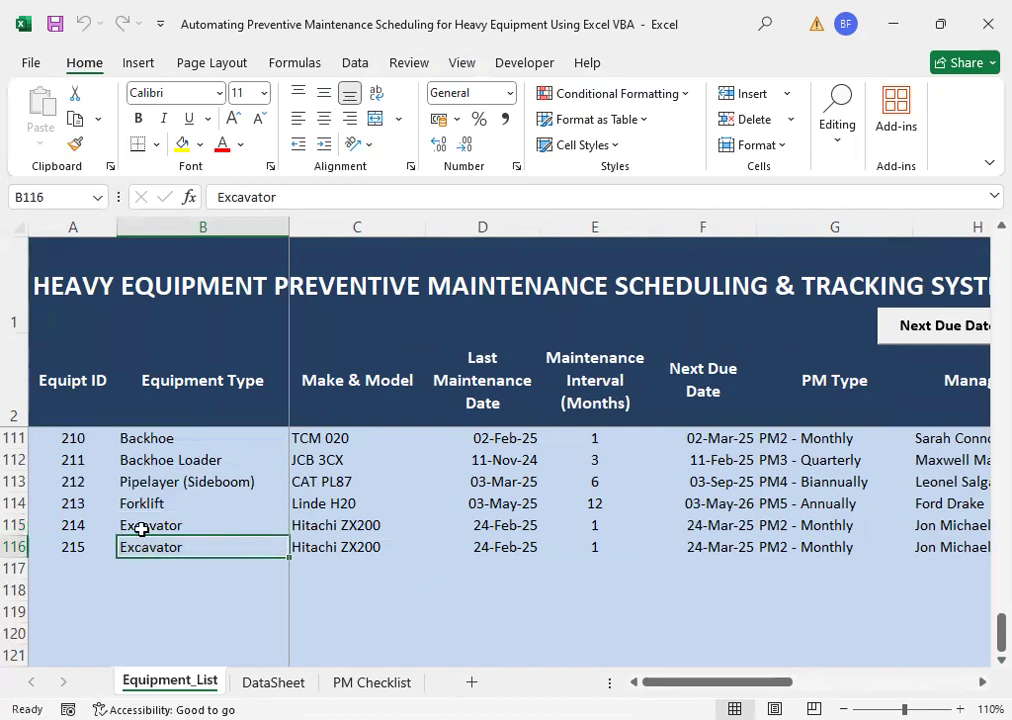
pyautogui.click(149, 525)
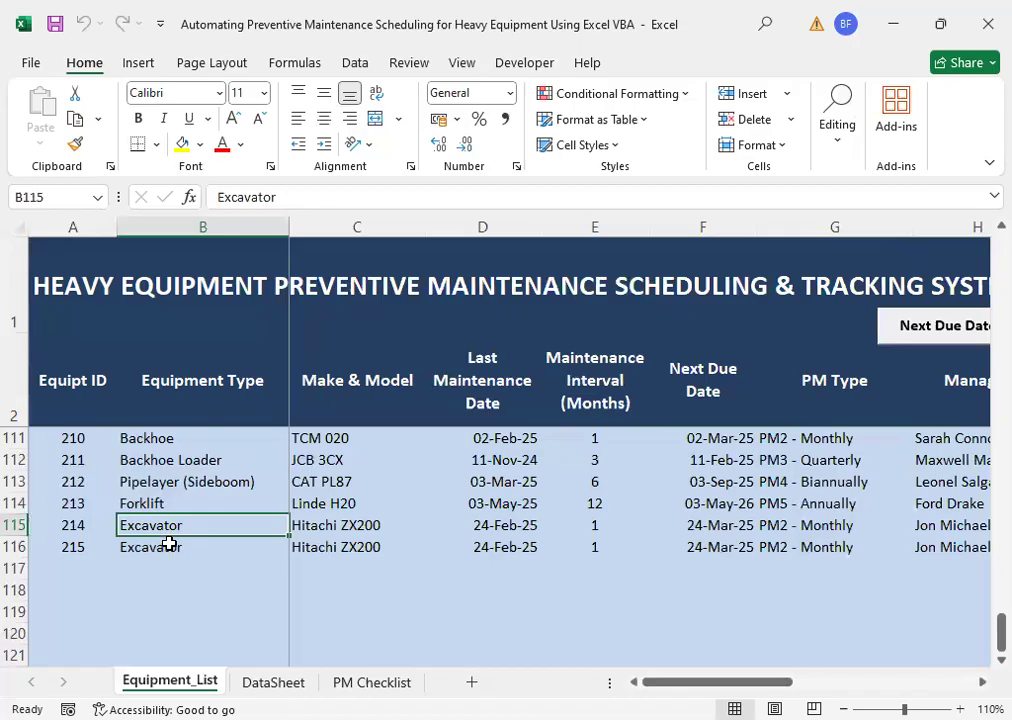
pyautogui.click(319, 550)
pyautogui.click(183, 540)
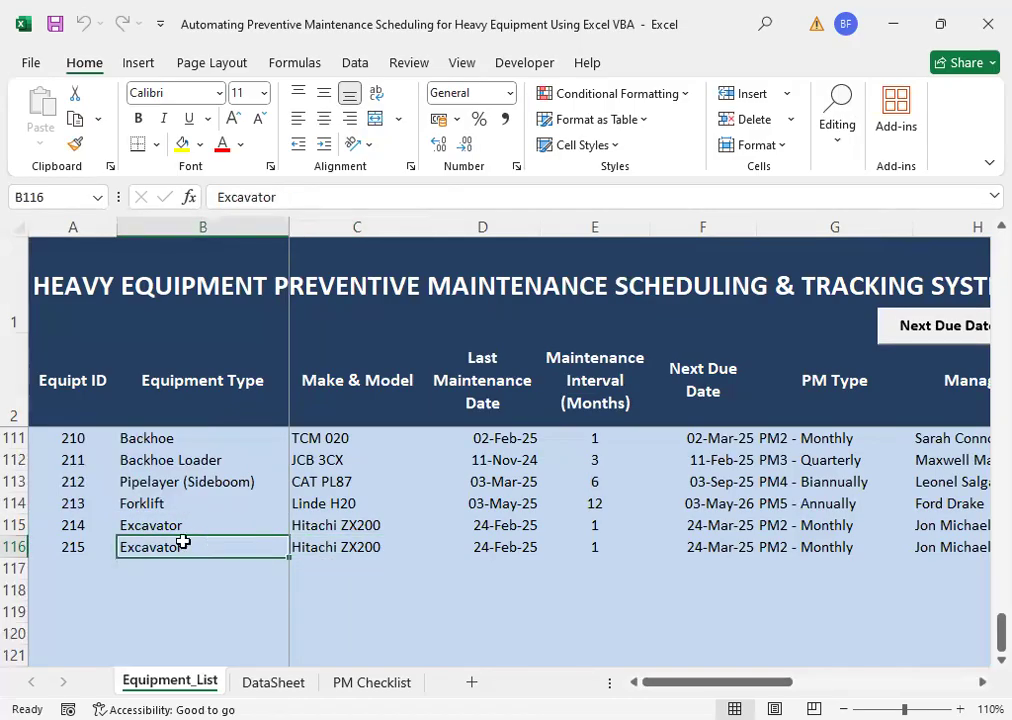
pyautogui.click(75, 525)
pyautogui.click(77, 546)
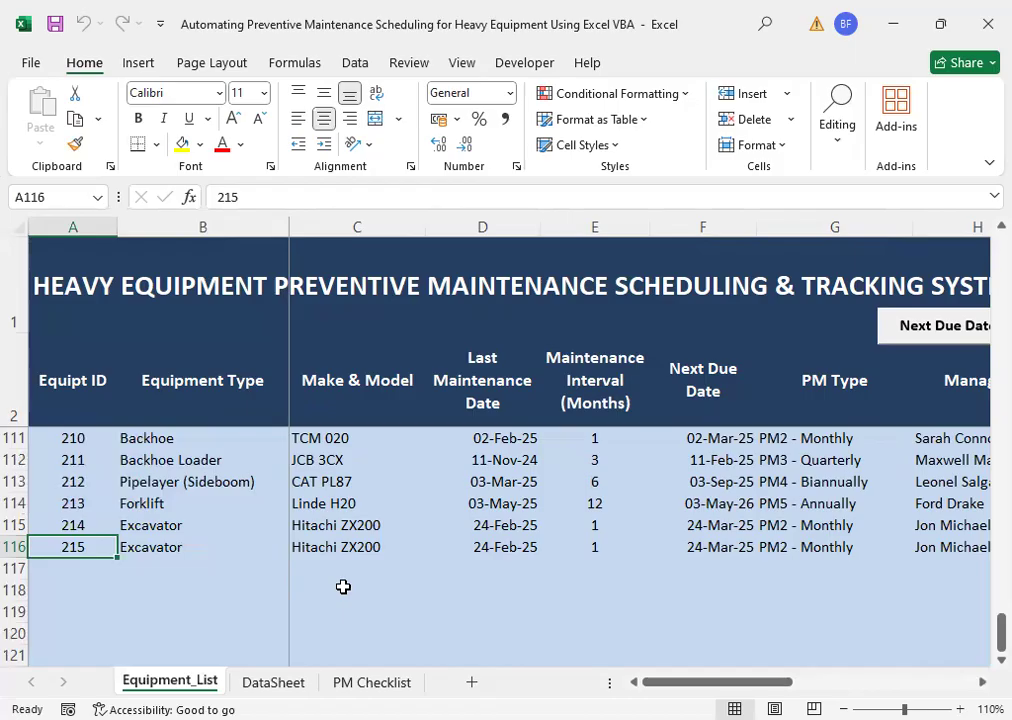
# Step: Compare the last maintenance dates, PM type and next due dates of the Excavator records in rows 115 and 116
pyautogui.press('Up')
pyautogui.press('Right')
pyautogui.press('Right')
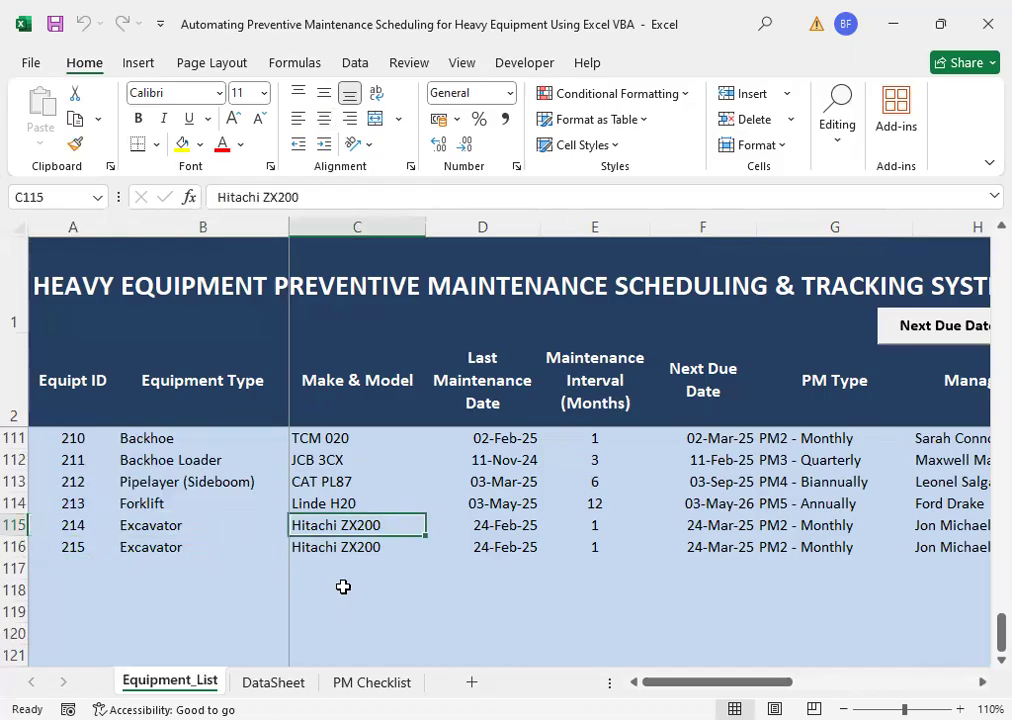
pyautogui.press('Right')
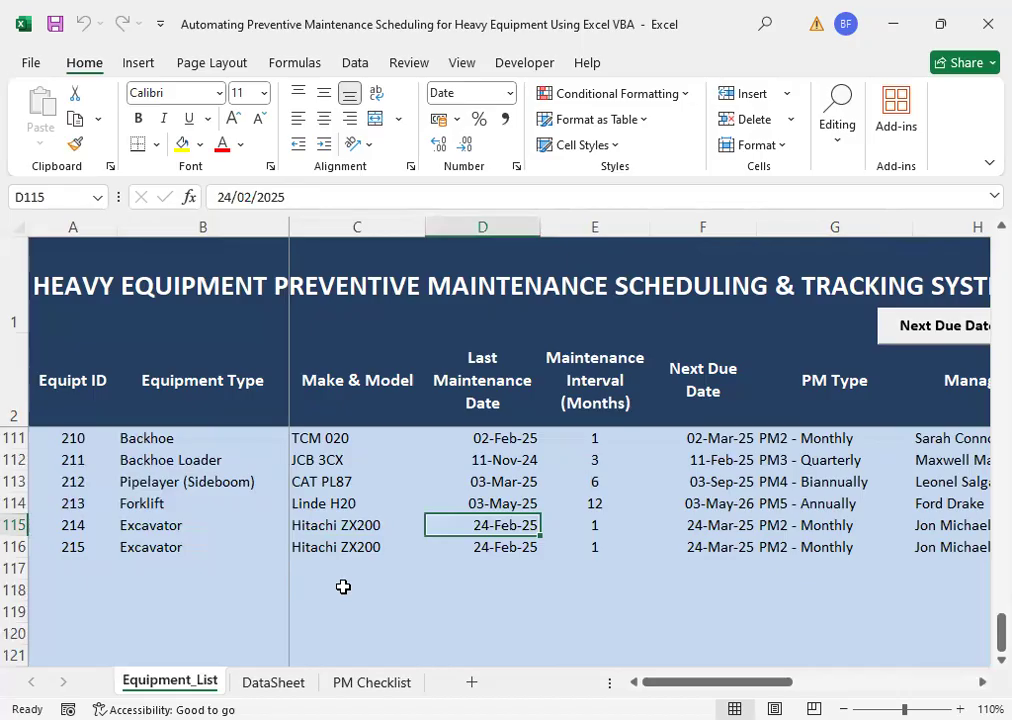
pyautogui.press('Down')
pyautogui.press('Up')
pyautogui.press('Down')
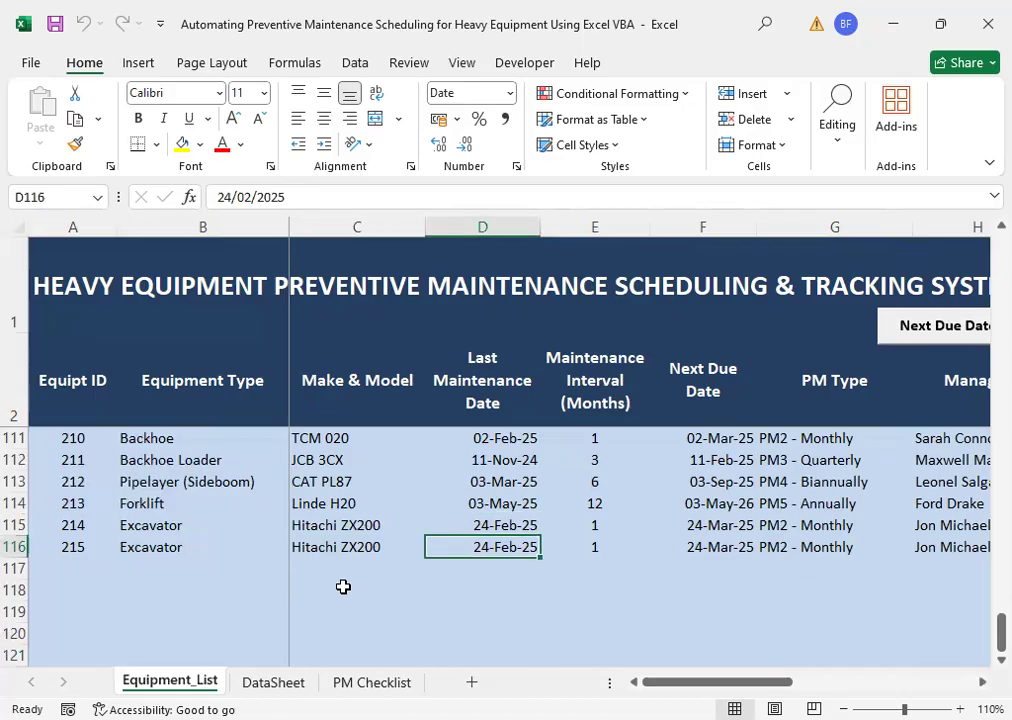
pyautogui.press('Right')
pyautogui.press('Right')
pyautogui.press('Right')
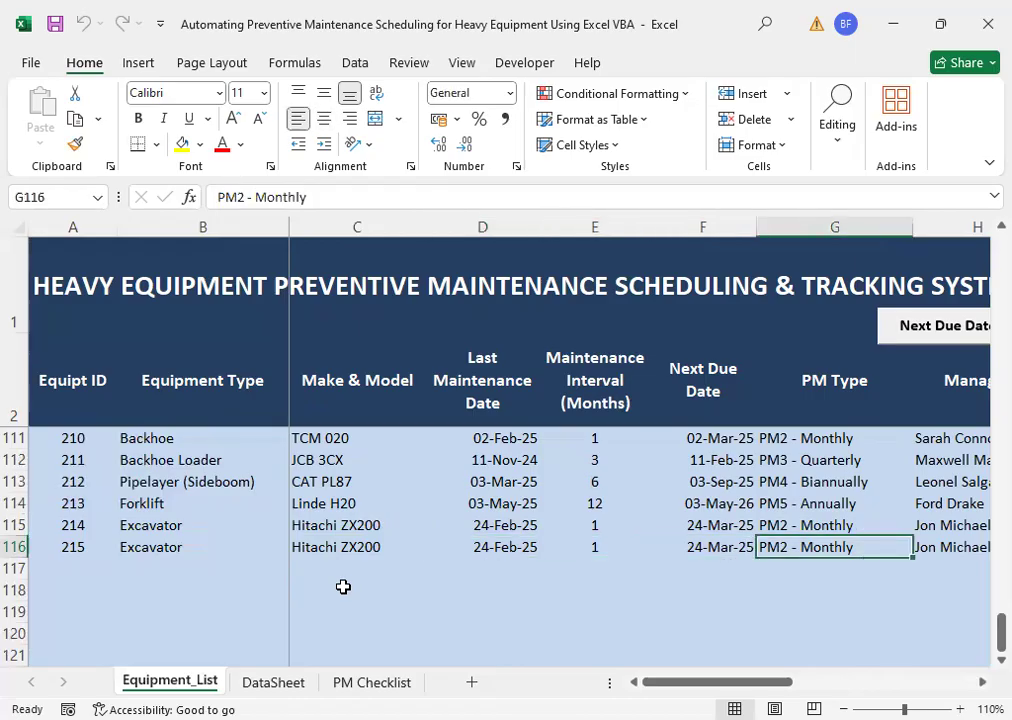
pyautogui.hscroll(1, 343, 587)
pyautogui.press('Left')
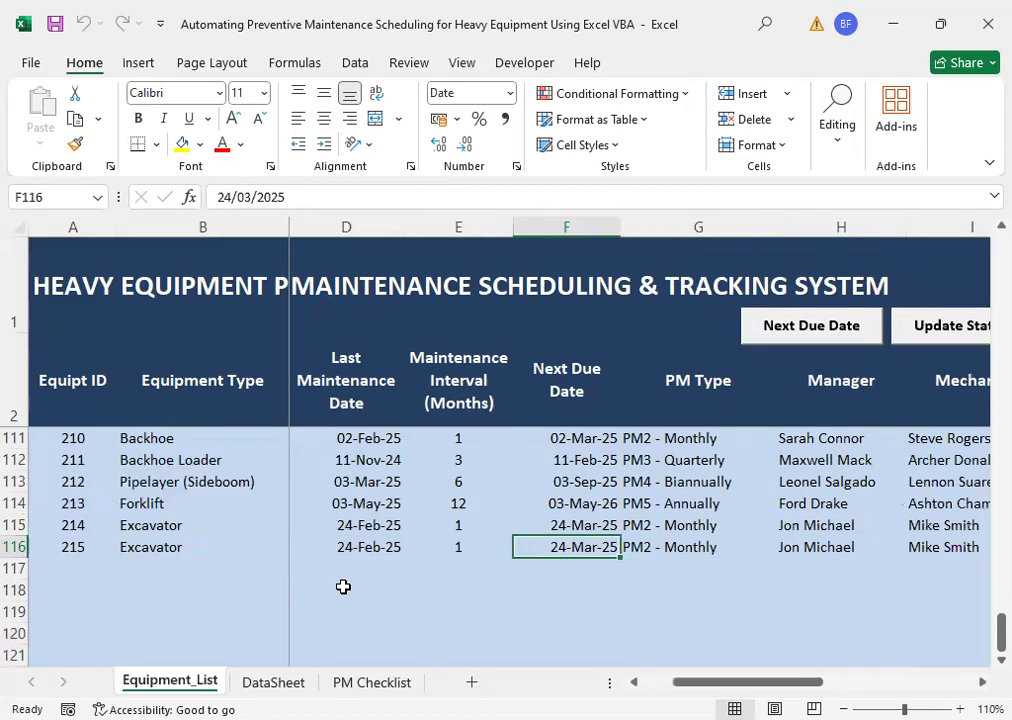
pyautogui.press('Up')
pyautogui.press('Down')
pyautogui.press('Up')
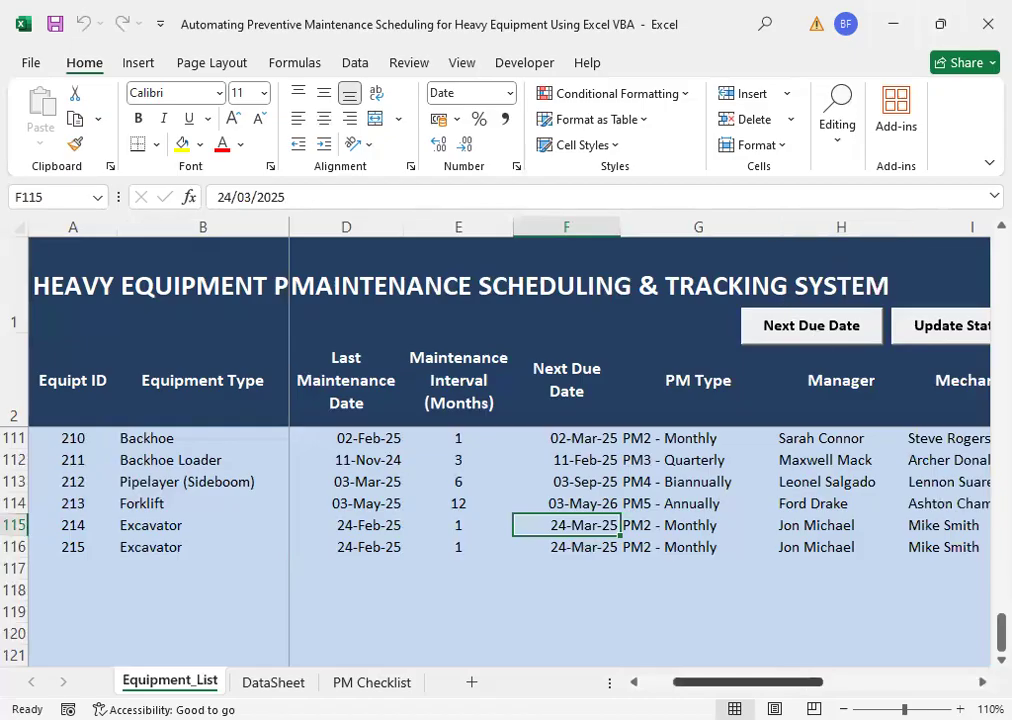
# Step: Update the equipment statuses to fill in the empty status of the new Excavator record in K116
pyautogui.hscroll(6, 726, 608)
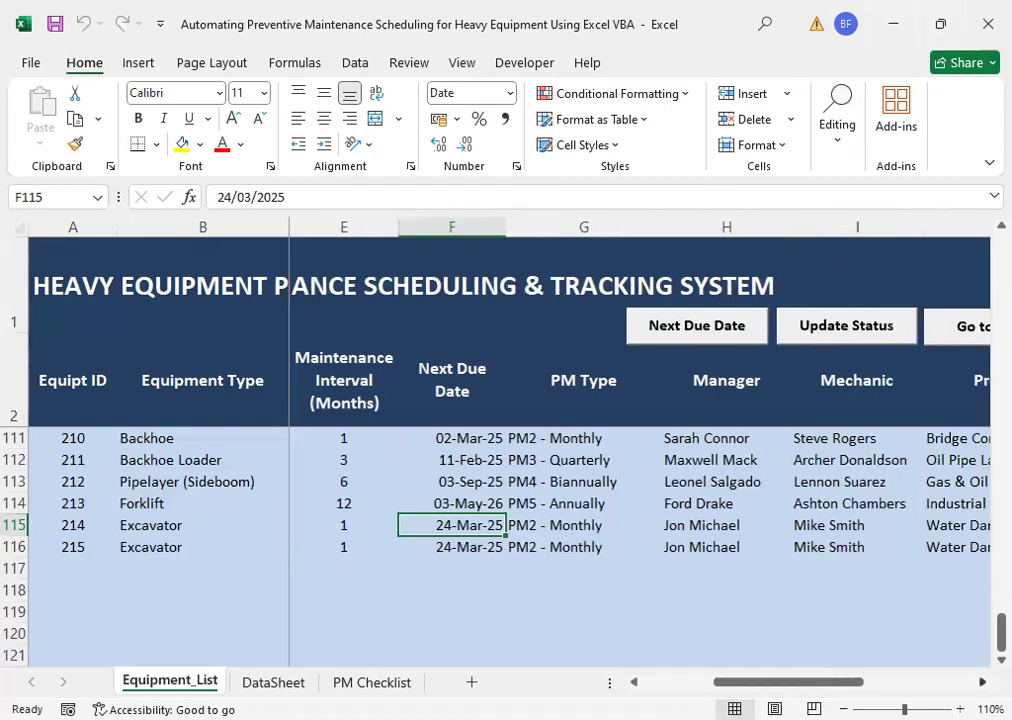
pyautogui.click(544, 552)
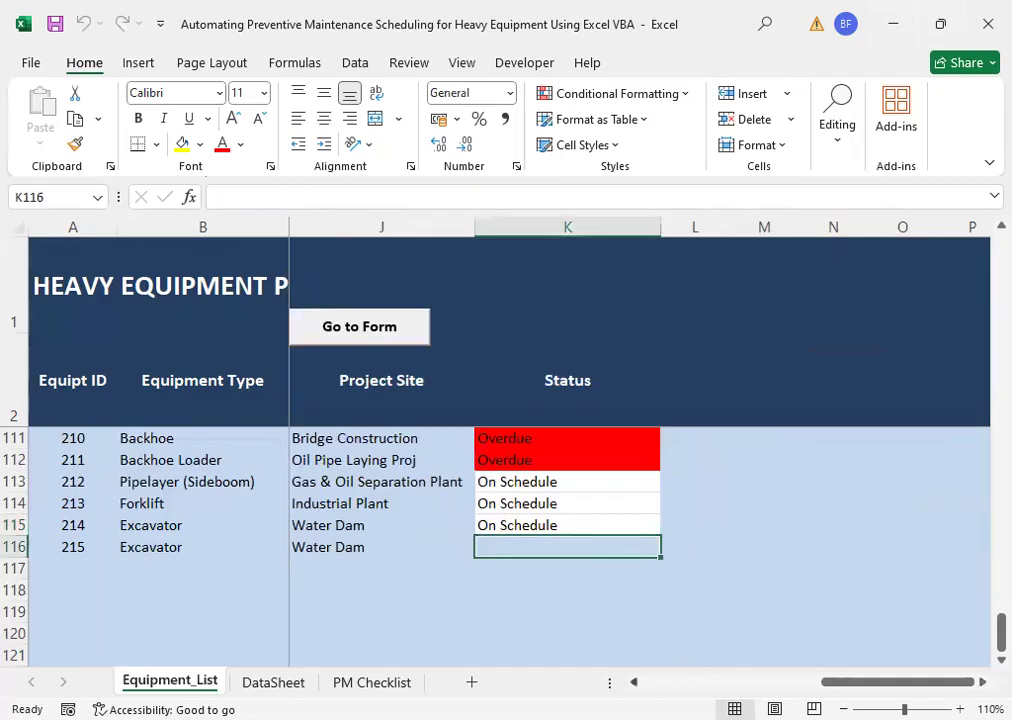
pyautogui.hscroll(-2, 524, 436)
pyautogui.click(476, 330)
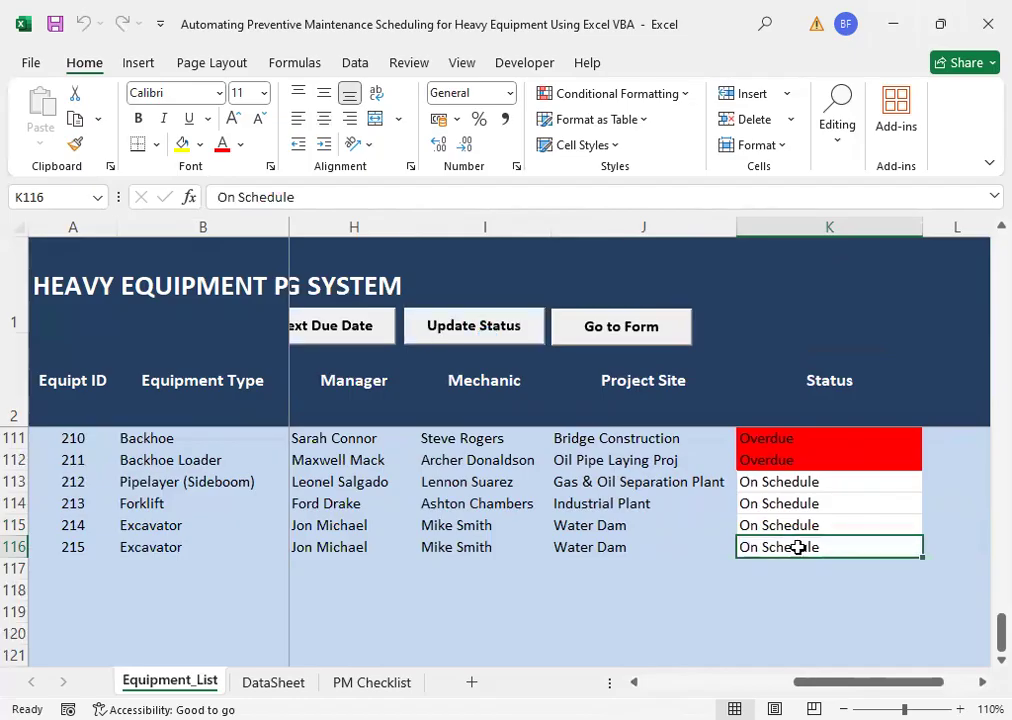
# Step: Review the Excavator record in row 116 across its next due date, PM type, manager, mechanic, project site and status
pyautogui.press('Left')
pyautogui.press('Left')
pyautogui.press('Left')
pyautogui.press('Left')
pyautogui.press('Left')
pyautogui.press('Left')
pyautogui.press('Left')
pyautogui.press('Left')
pyautogui.press('Left')
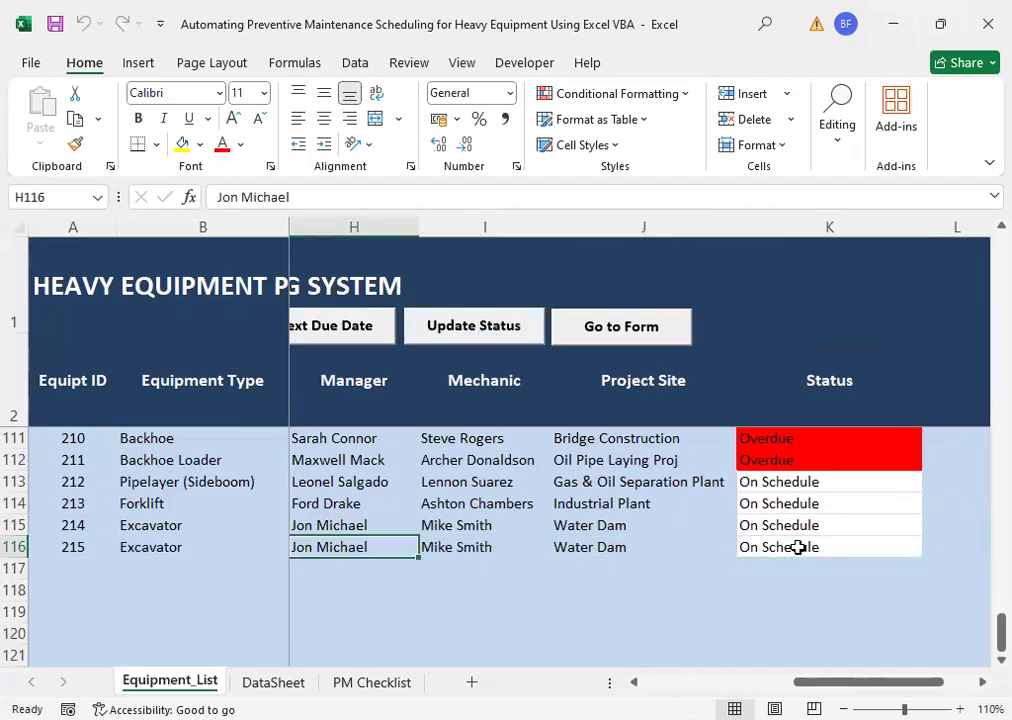
pyautogui.press('Right')
pyautogui.press('Right')
pyautogui.press('Right')
pyautogui.press('Right')
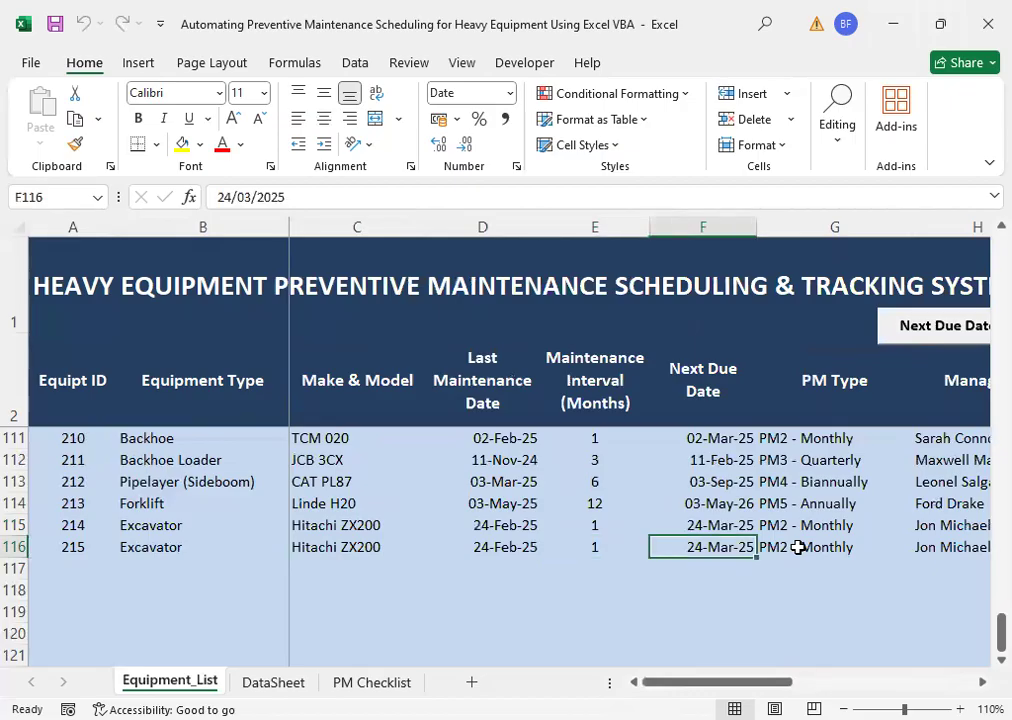
pyautogui.press('Right')
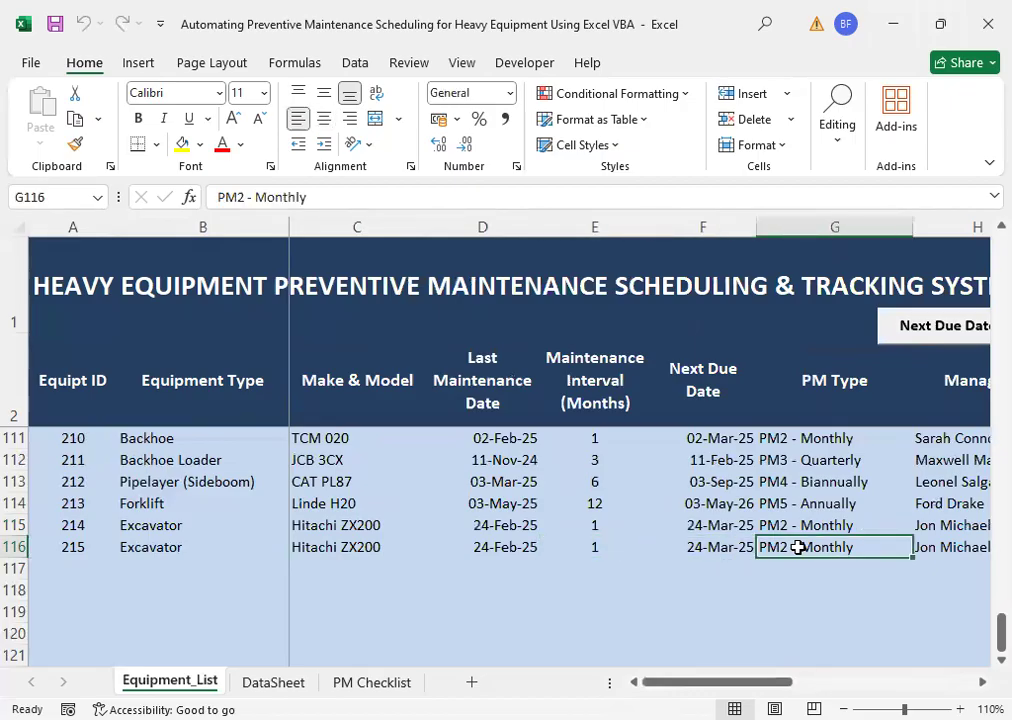
pyautogui.press('Right')
pyautogui.press('Right')
pyautogui.press('Right')
pyautogui.press('Right')
pyautogui.press('Right')
pyautogui.press('Left')
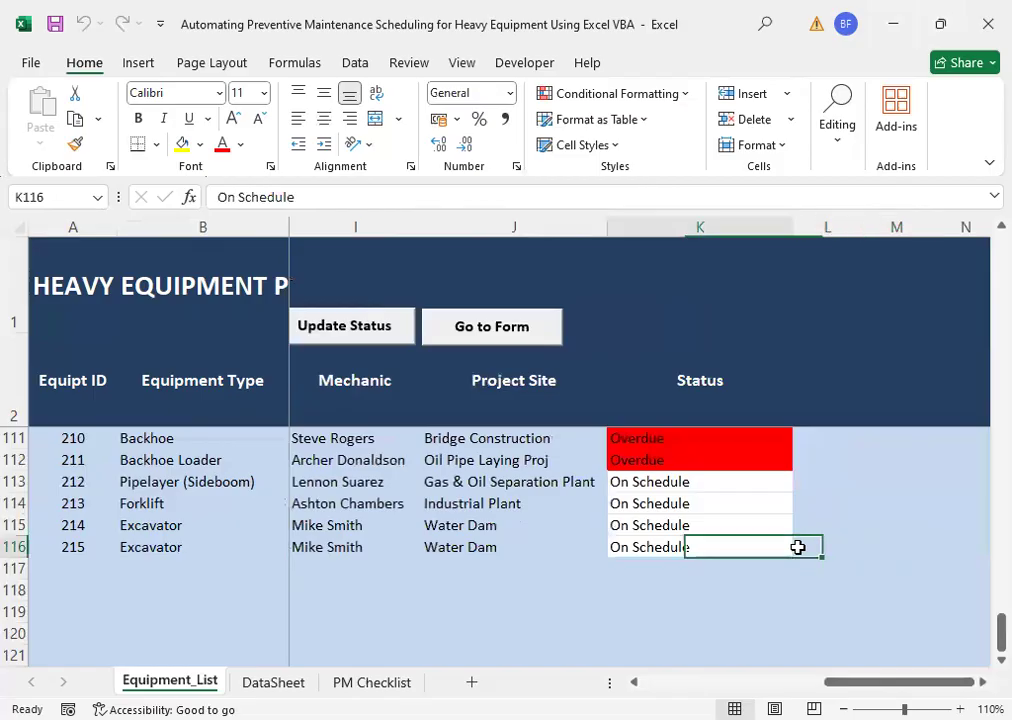
pyautogui.hotkey('ctrl', 'Left')
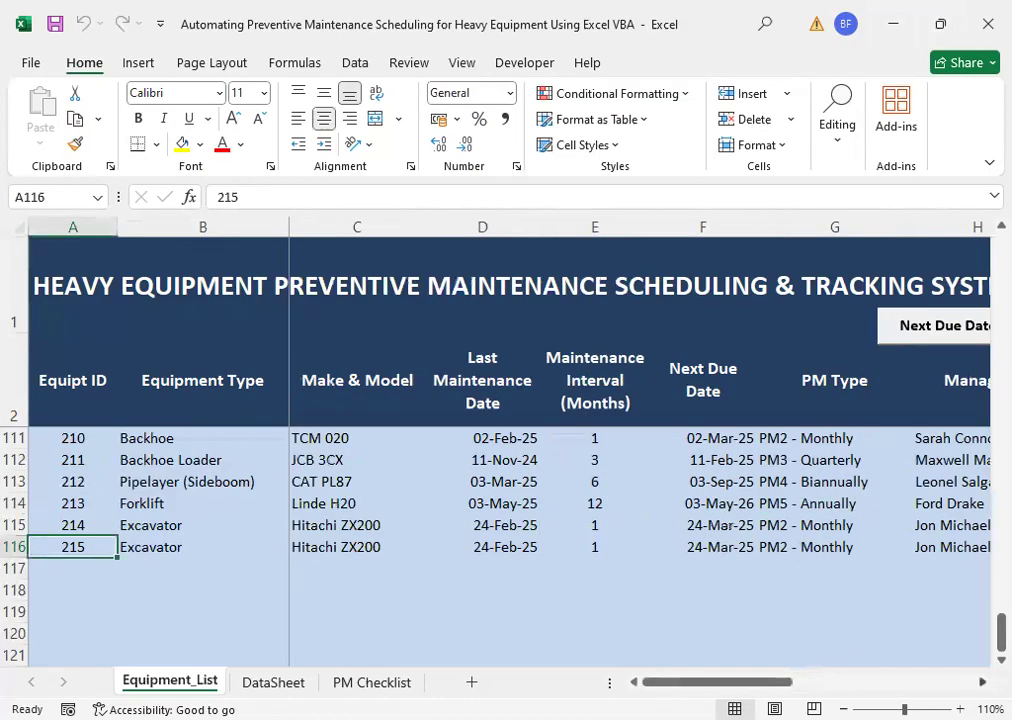
# Step: Open the data entry form and start a record with equipment ID 216 and equipment type Backhoe Loader
pyautogui.hscroll(2, 640, 450)
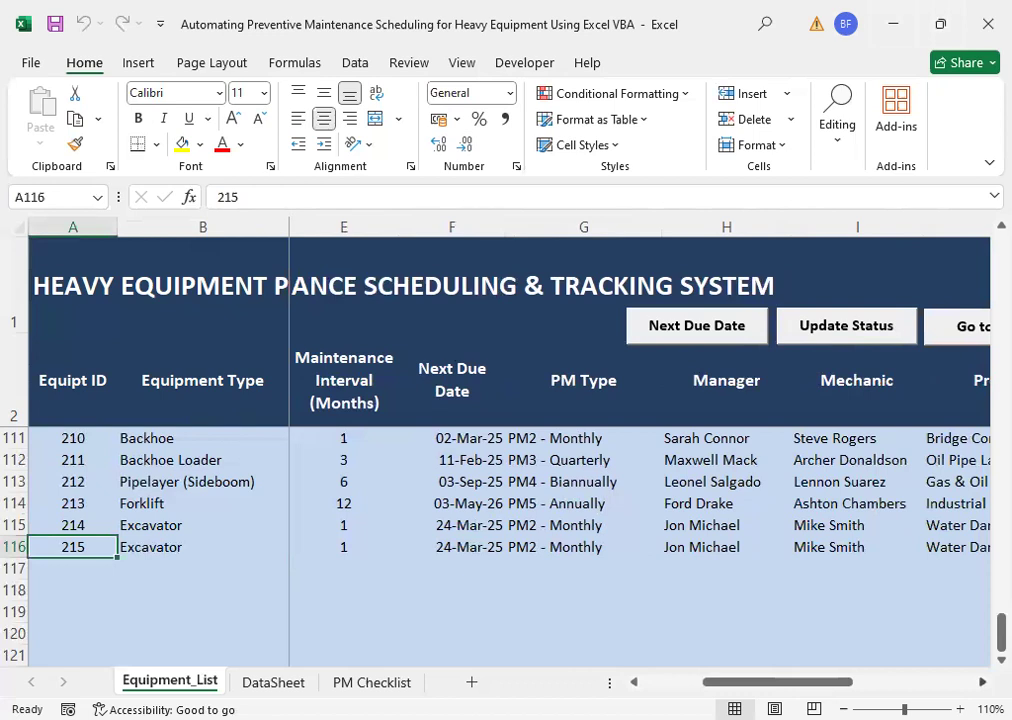
pyautogui.hscroll(1, 861, 377)
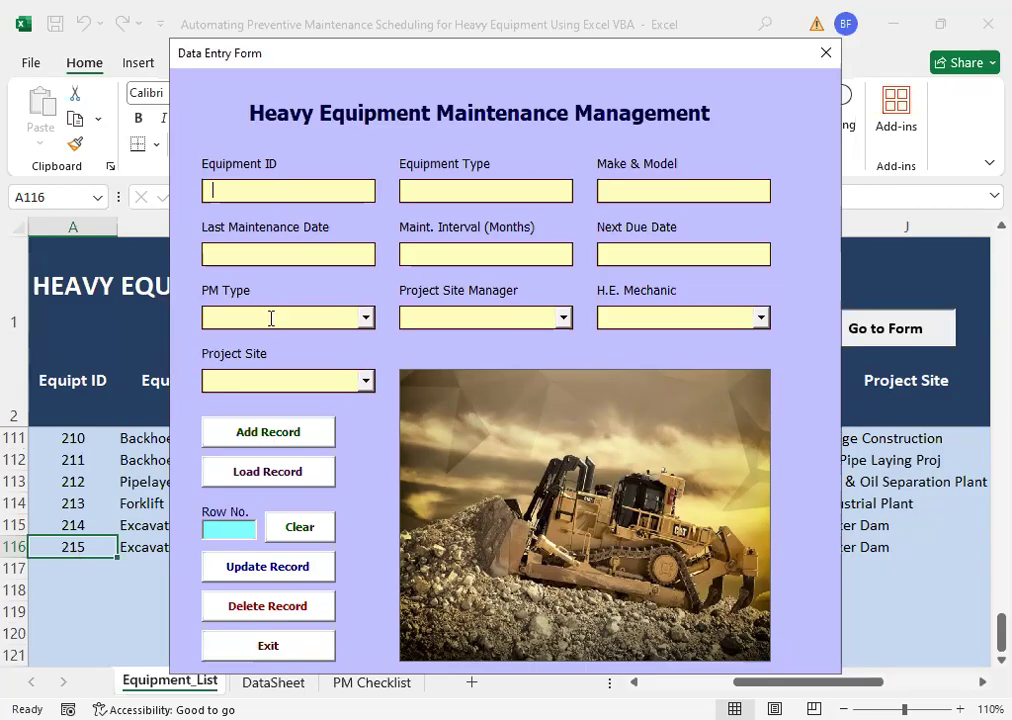
pyautogui.write('216')
pyautogui.press('Tab')
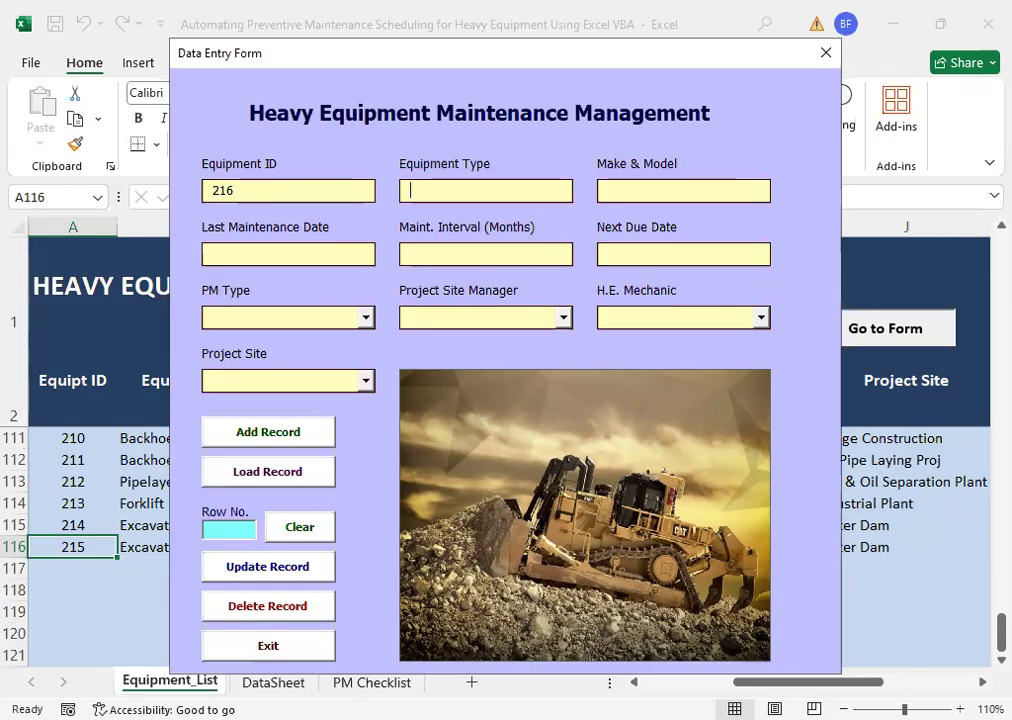
pyautogui.write('Backhoe')
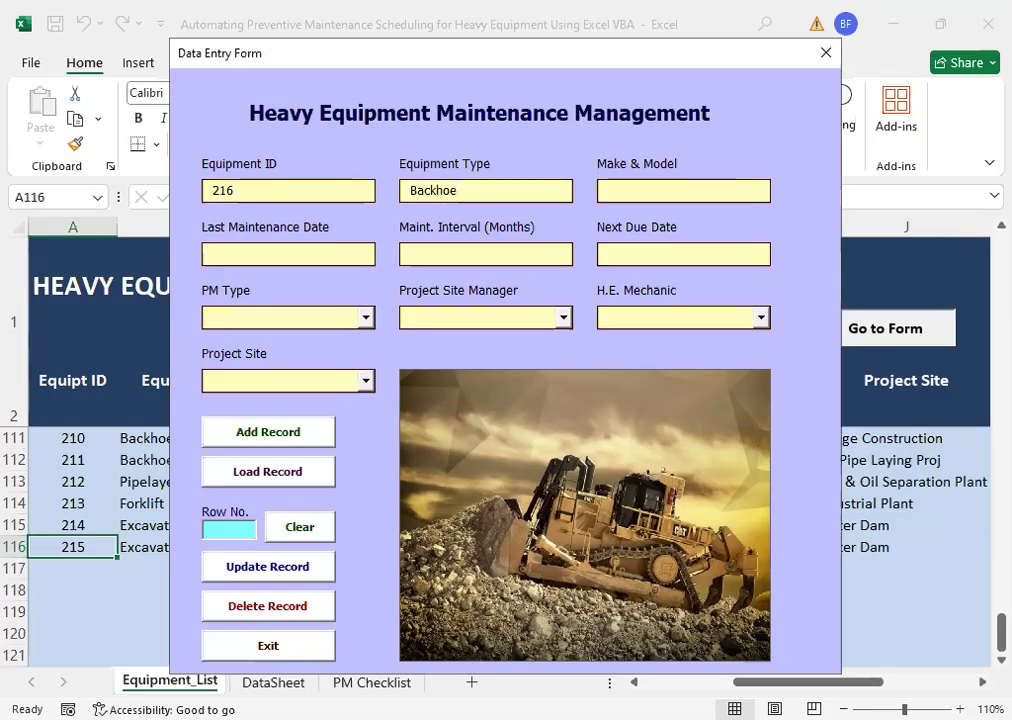
pyautogui.write(' Loader')
pyautogui.press('Tab')
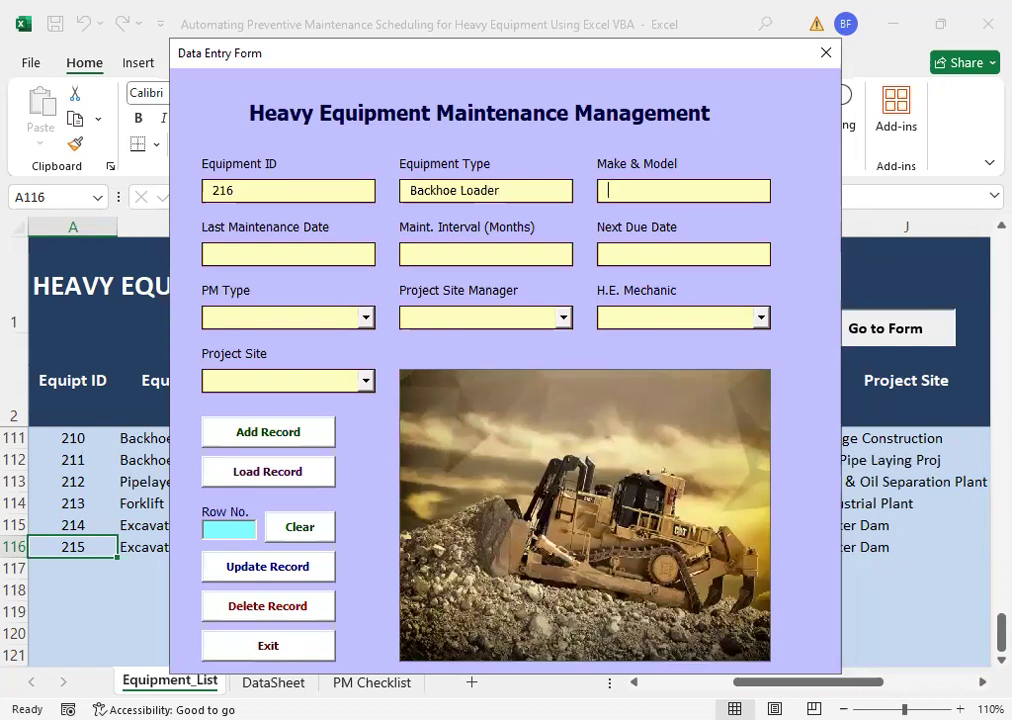
# Step: Enter JCB 3CX as the make and model, with a space between the brand and the model
pyautogui.write('JCB3CX')
pyautogui.press('Left')
pyautogui.press('Left')
pyautogui.press('Left')
pyautogui.click(672, 187)
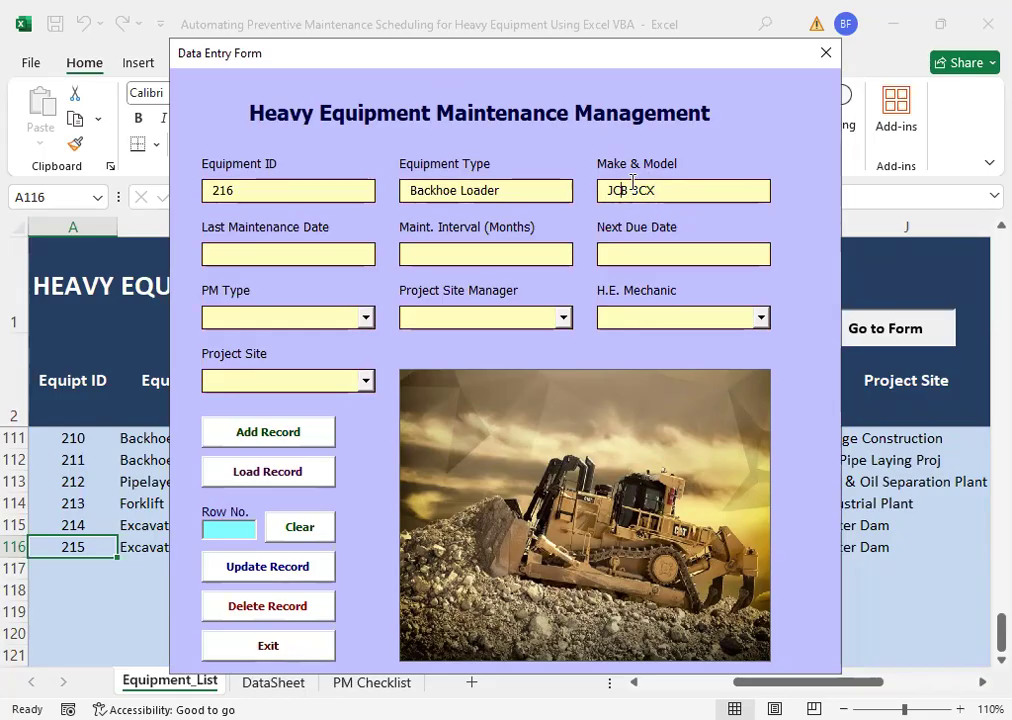
pyautogui.click(630, 187)
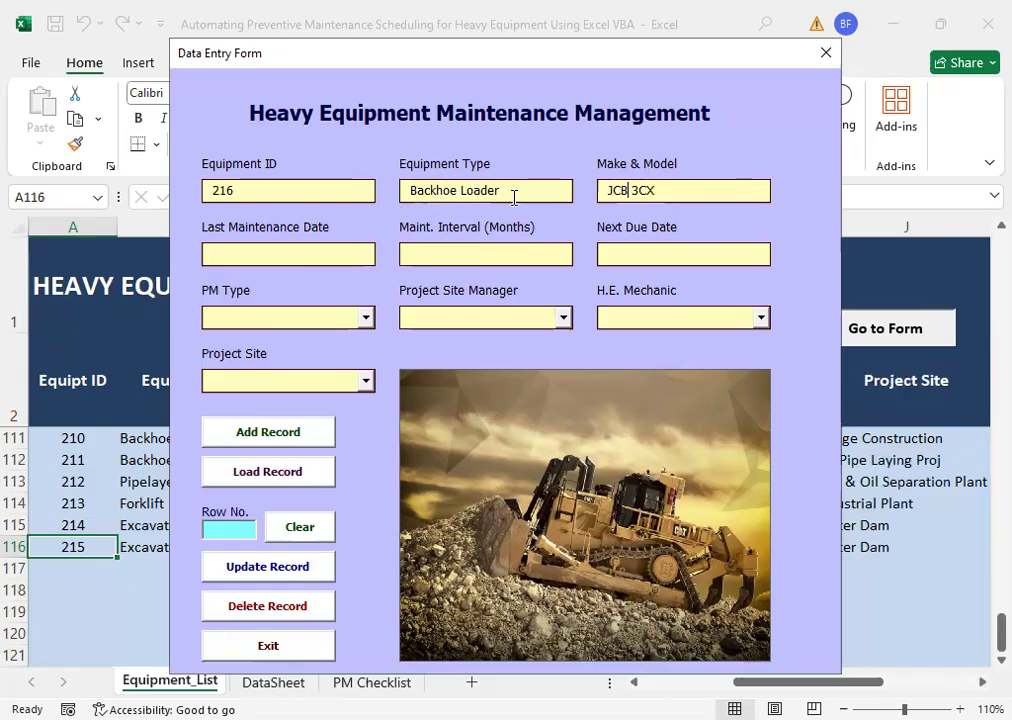
# Step: Enter last maintenance date 2/9/25, a maintenance interval of 3 months and PM type PM3 - Quarterly
pyautogui.click(312, 250)
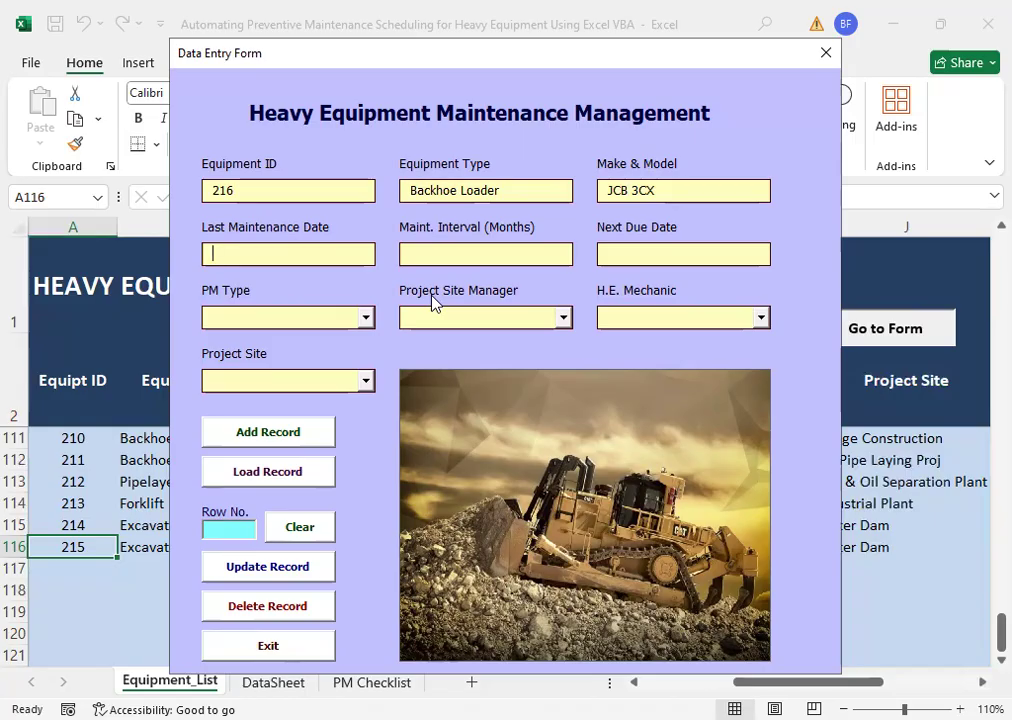
pyautogui.write('2/9/25')
pyautogui.press('Tab')
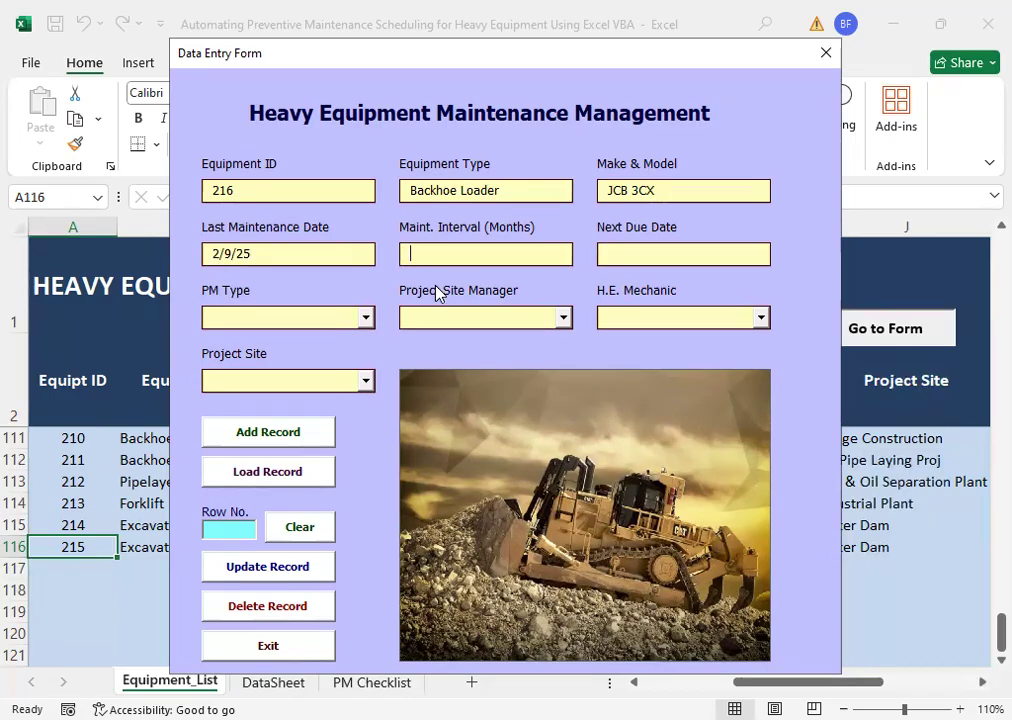
pyautogui.write('3')
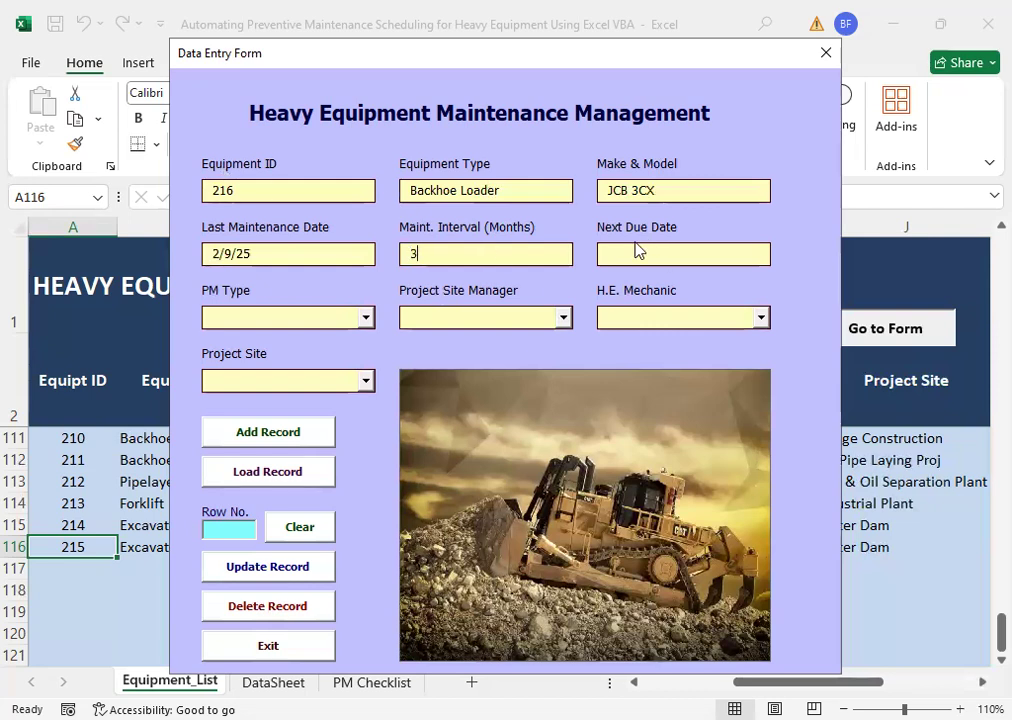
pyautogui.press('Tab')
pyautogui.click(365, 318)
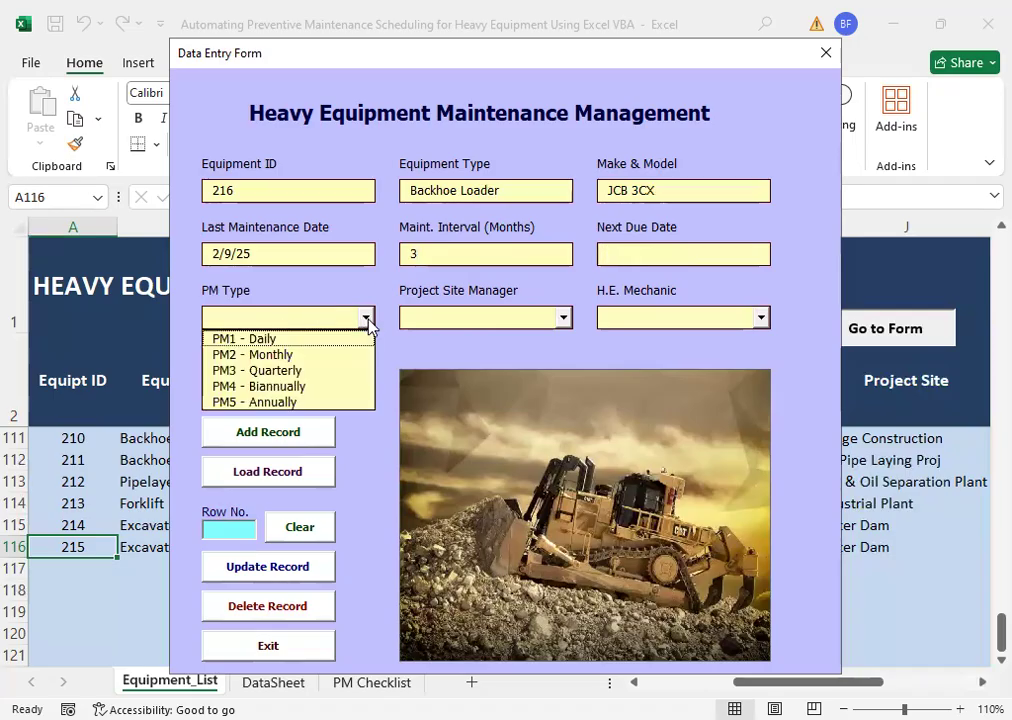
pyautogui.click(300, 380)
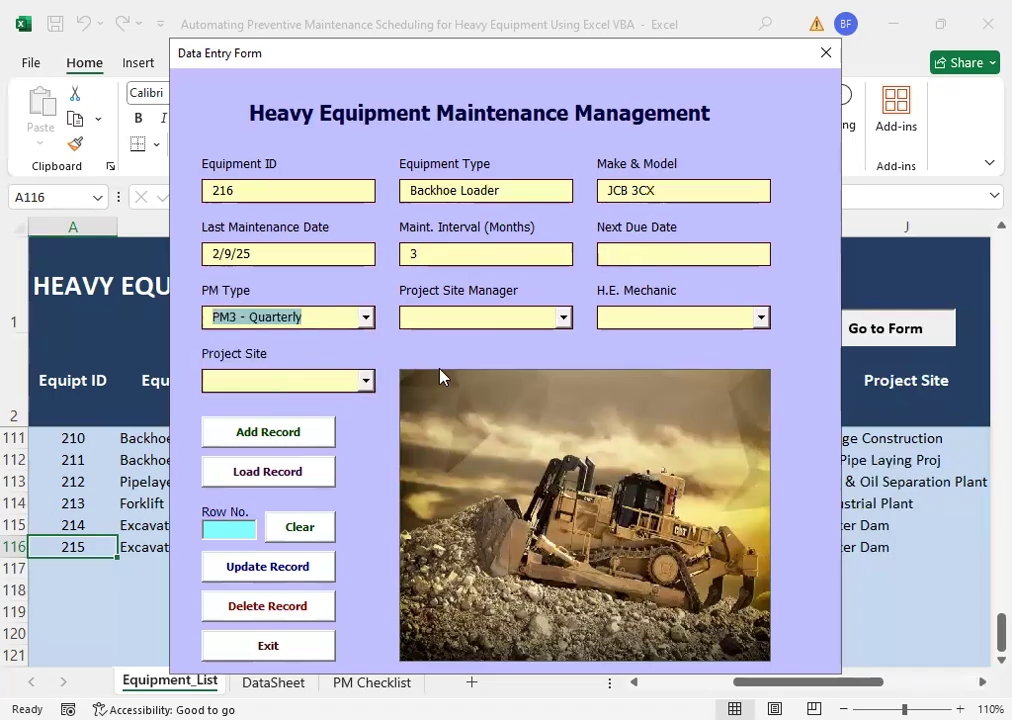
# Step: Assign the fourth listed project site manager and the fourth listed H.E. mechanic, and set the project site to Industrial Plant
pyautogui.click(563, 318)
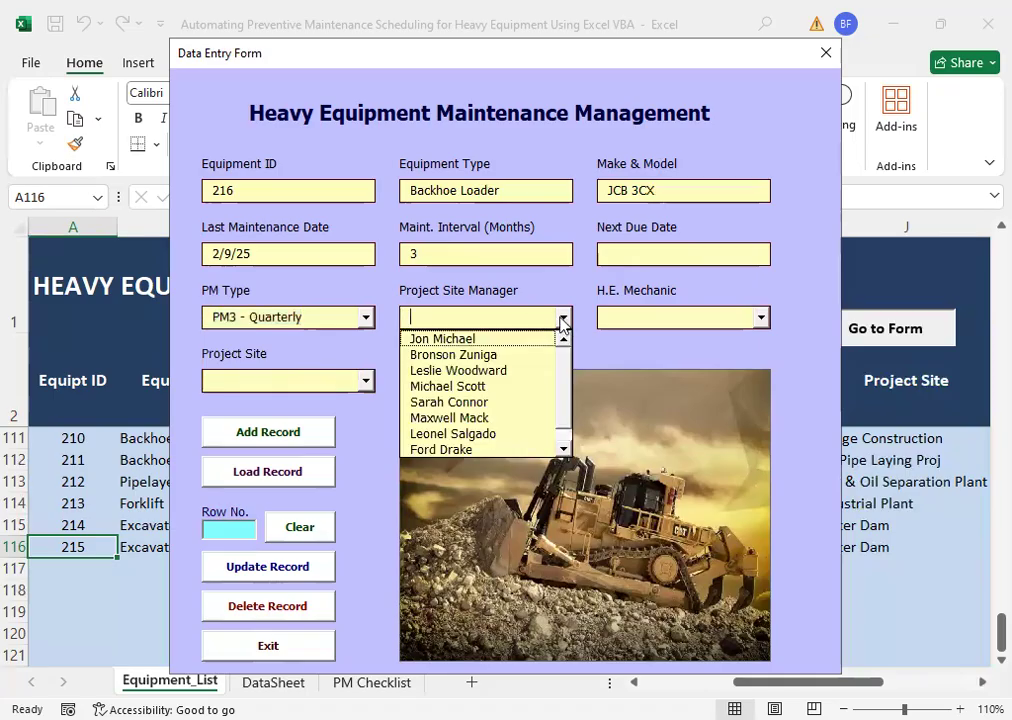
pyautogui.click(474, 386)
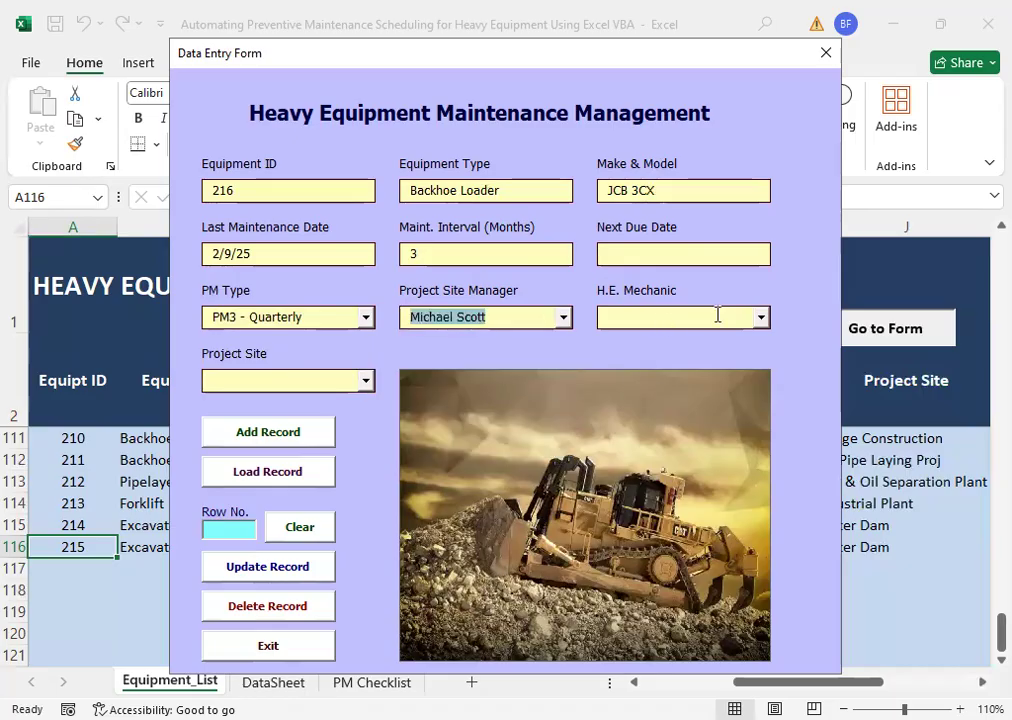
pyautogui.click(760, 317)
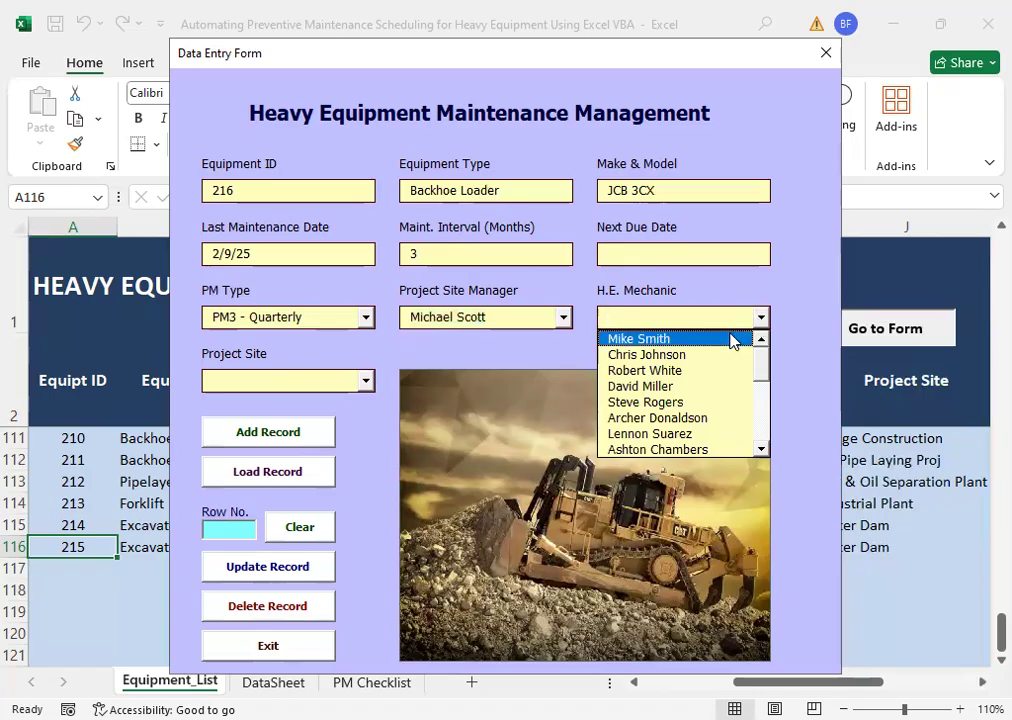
pyautogui.click(666, 389)
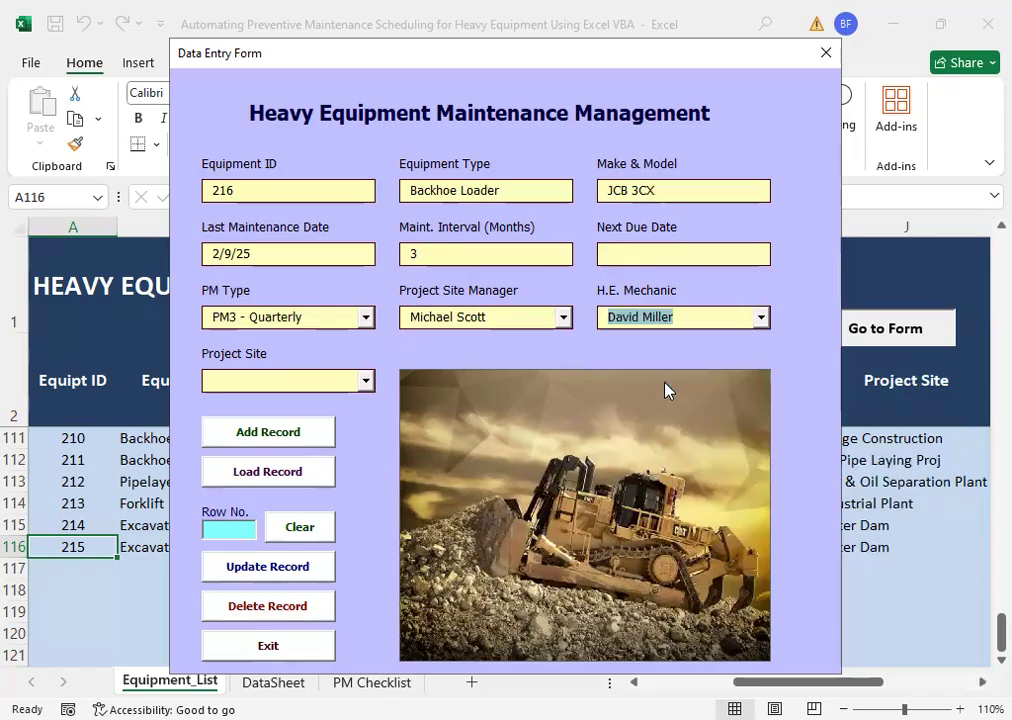
pyautogui.click(368, 382)
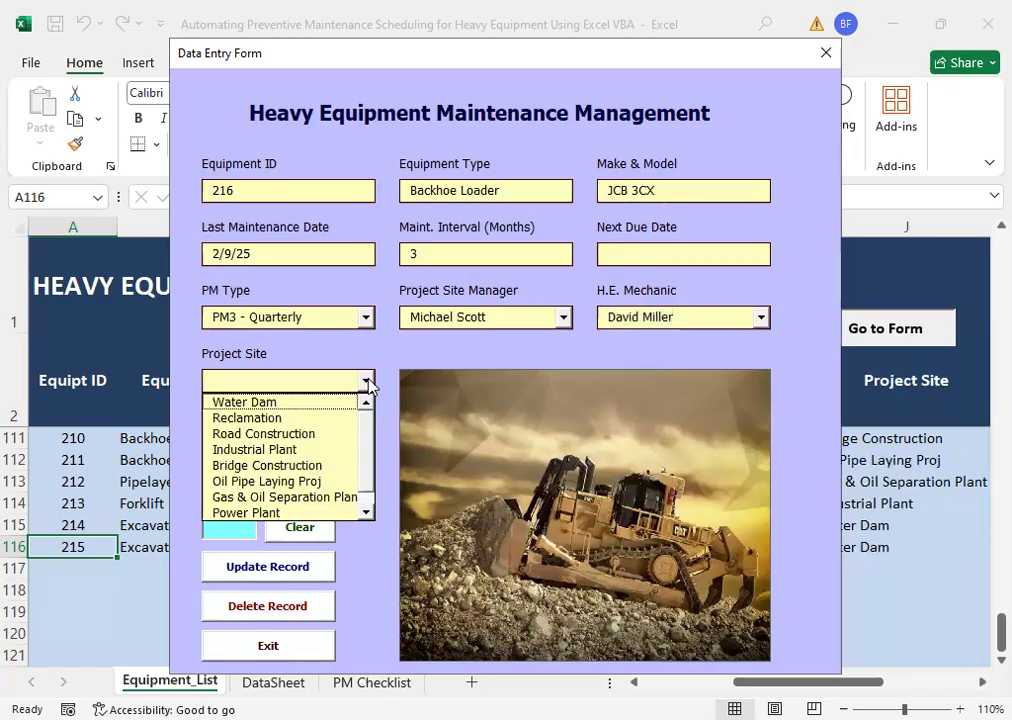
pyautogui.click(268, 455)
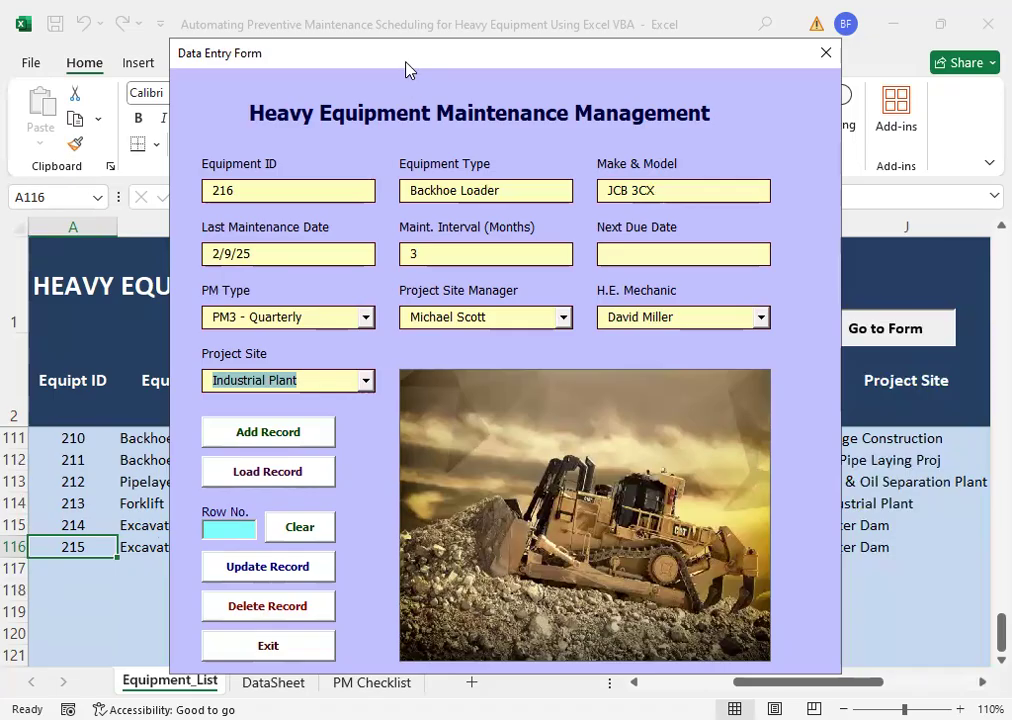
# Step: Add the completed Backhoe Loader record to the equipment list and exit the data entry form
pyautogui.moveTo(368, 55); pyautogui.dragTo(413, 18)
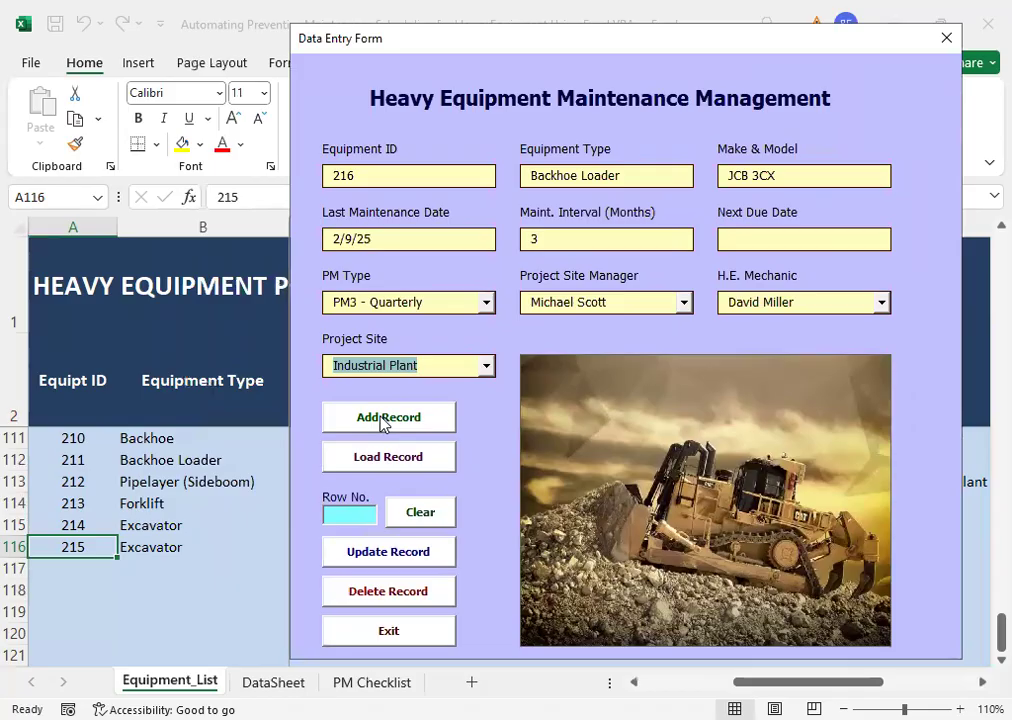
pyautogui.click(383, 418)
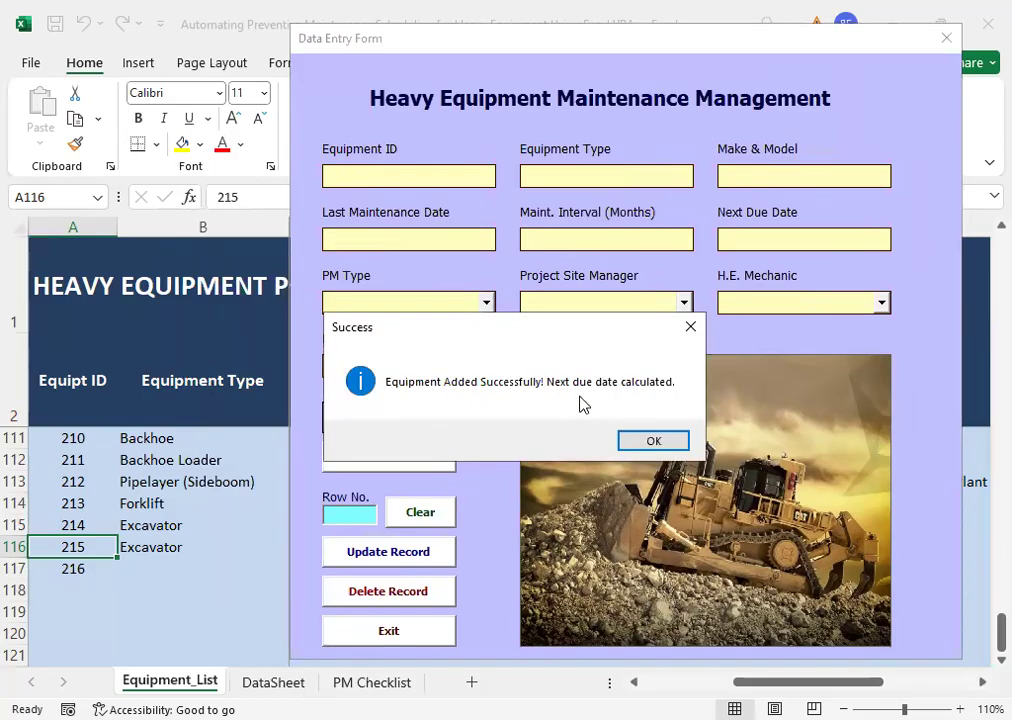
pyautogui.click(653, 442)
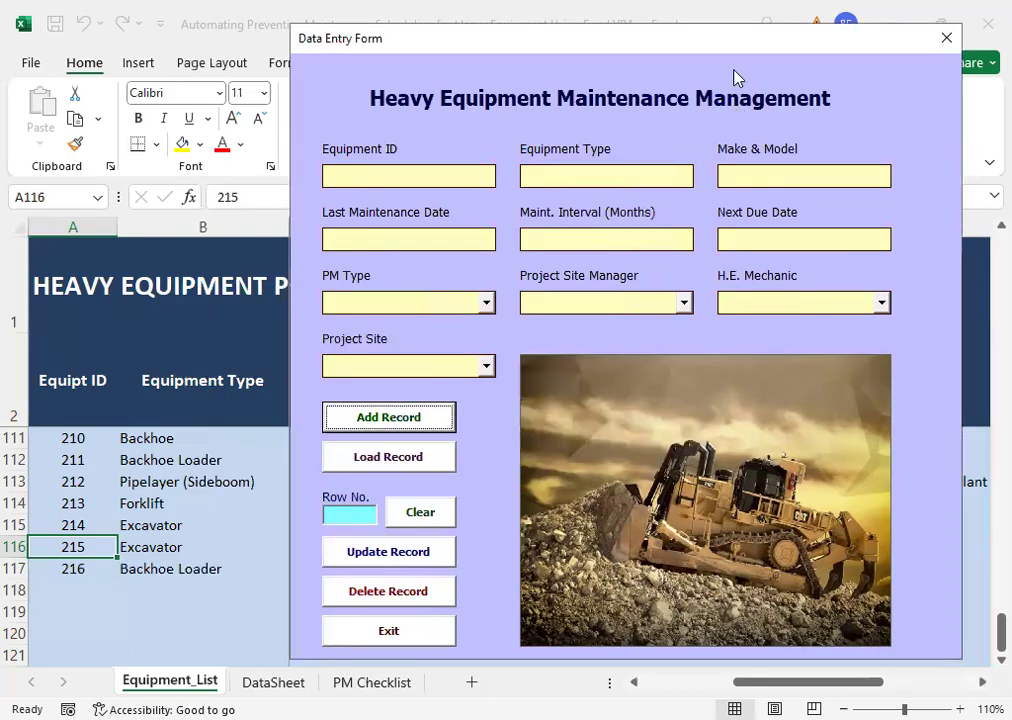
pyautogui.click(366, 639)
# Step: Review the new Backhoe Loader record in row 117 from make and model through maintenance dates, PM type and status
pyautogui.click(171, 568)
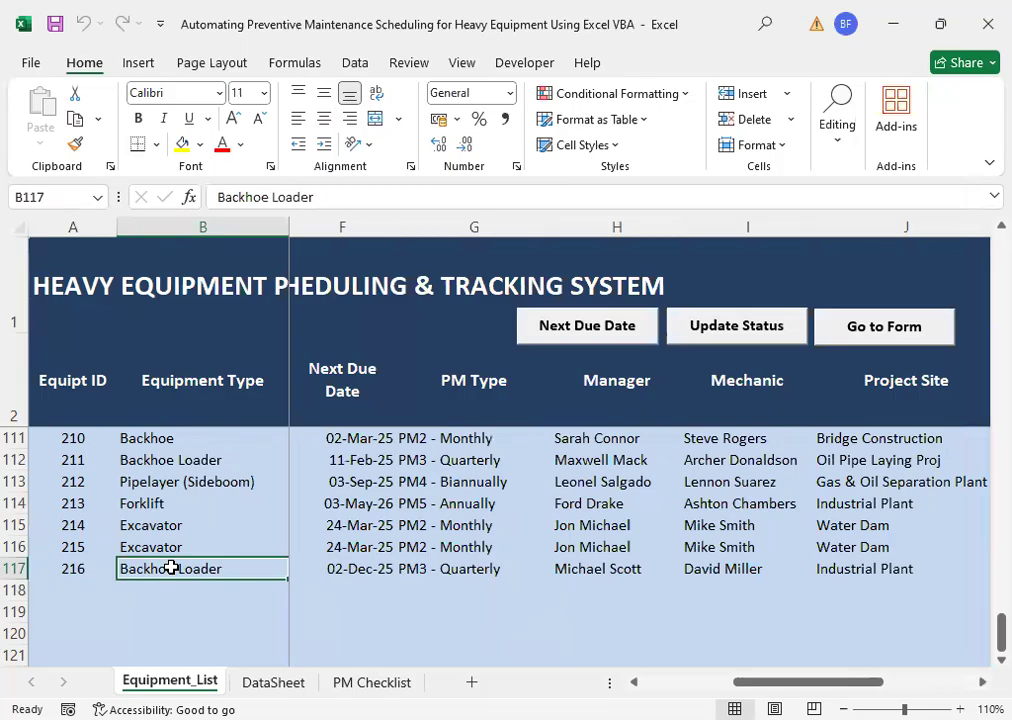
pyautogui.press('Right')
pyautogui.press('Right')
pyautogui.press('Right')
pyautogui.press('Right')
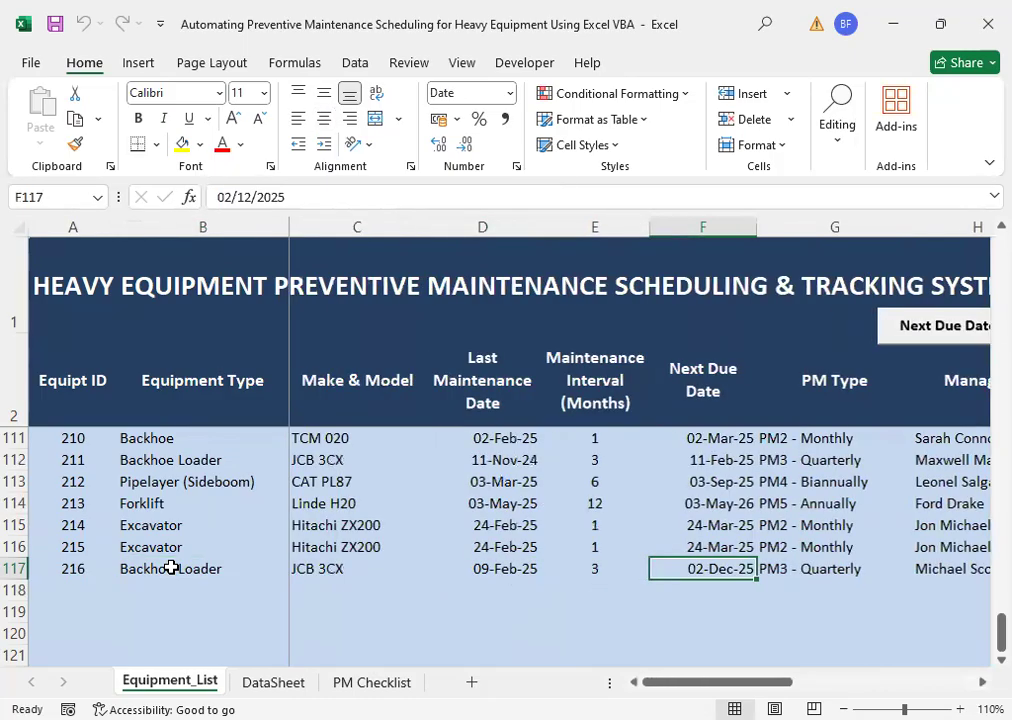
pyautogui.press('Right')
pyautogui.press('Left')
pyautogui.press('Left')
pyautogui.press('Left')
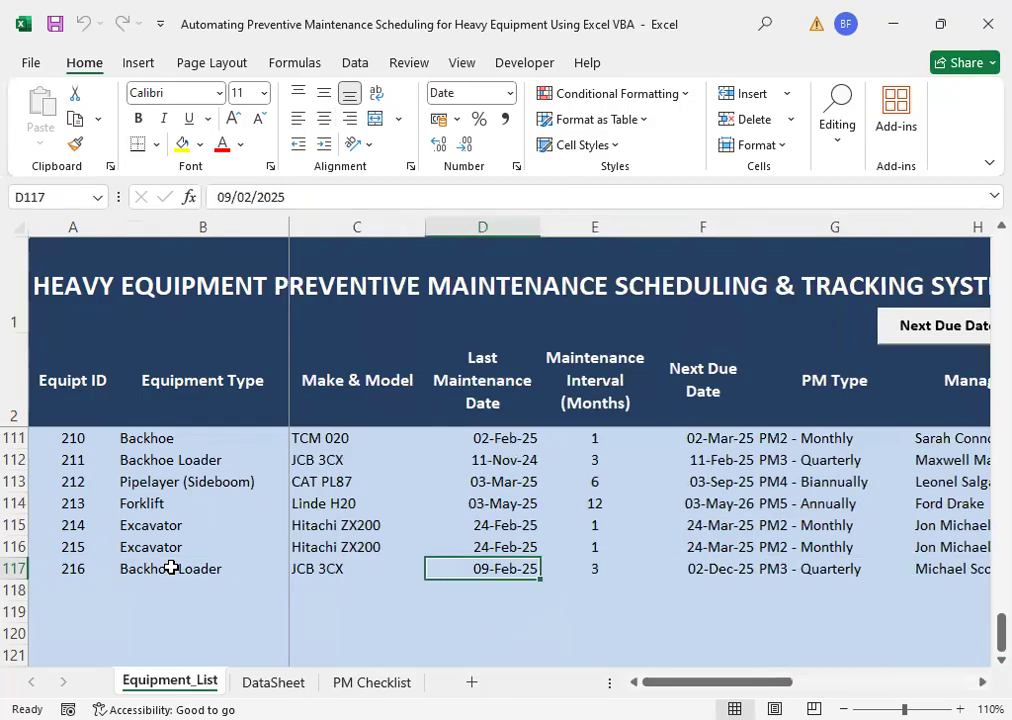
pyautogui.press('Right')
pyautogui.press('Right')
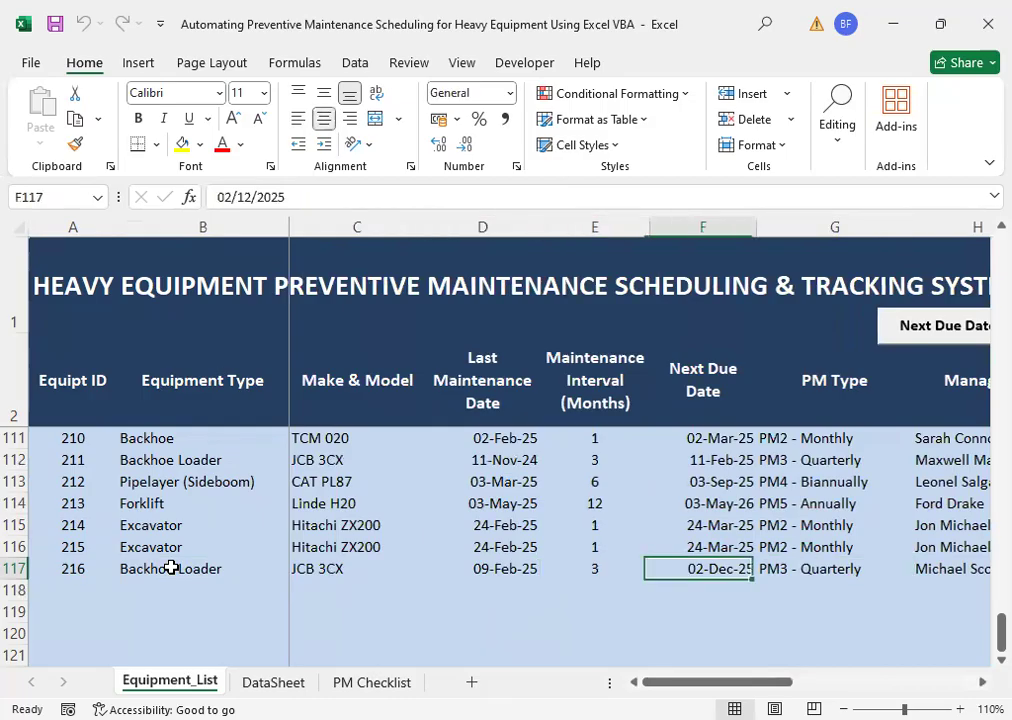
pyautogui.press('Right')
pyautogui.press('Right')
pyautogui.press('Right')
pyautogui.press('Right')
pyautogui.press('Right')
pyautogui.press('Right')
pyautogui.press('Right')
pyautogui.press('Left')
pyautogui.press('Left')
pyautogui.press('Left')
pyautogui.press('Left')
pyautogui.press('Left')
pyautogui.press('Left')
pyautogui.press('Left')
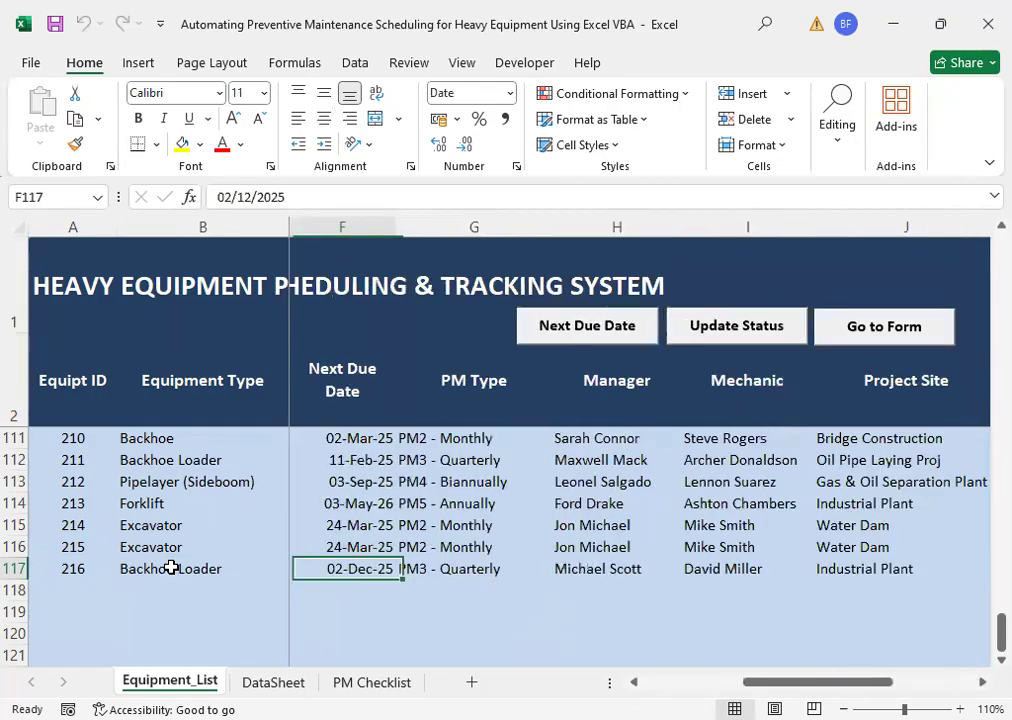
# Step: Set the maintenance interval in E117 to 1 month and recalculate the next due dates
pyautogui.press('Left')
pyautogui.press('Left')
pyautogui.press('Right')
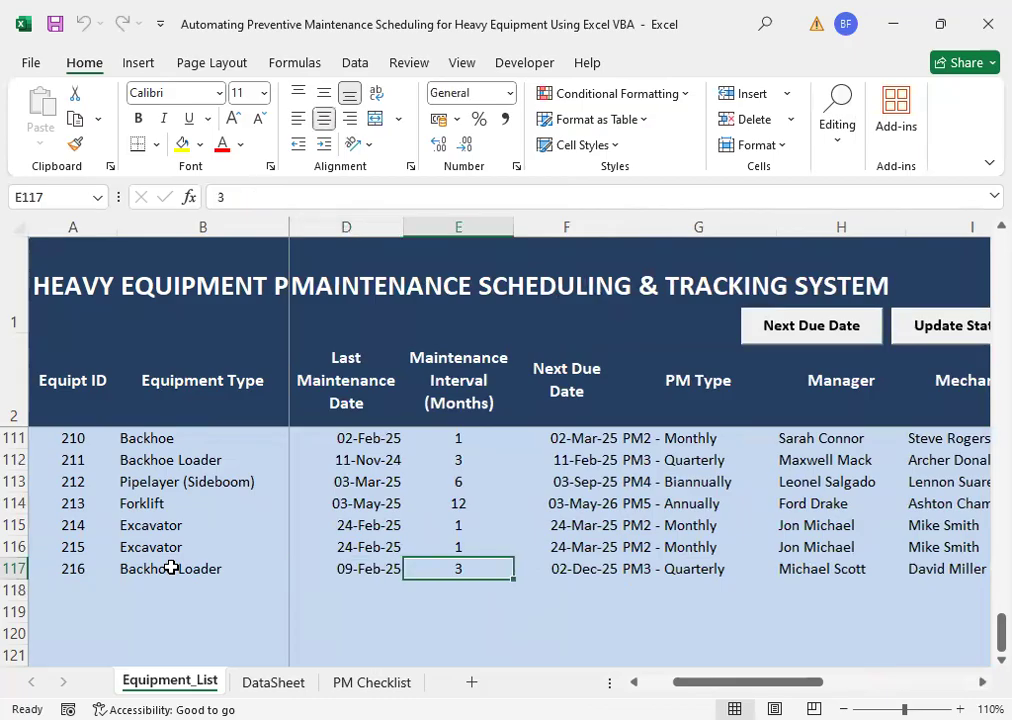
pyautogui.write('1')
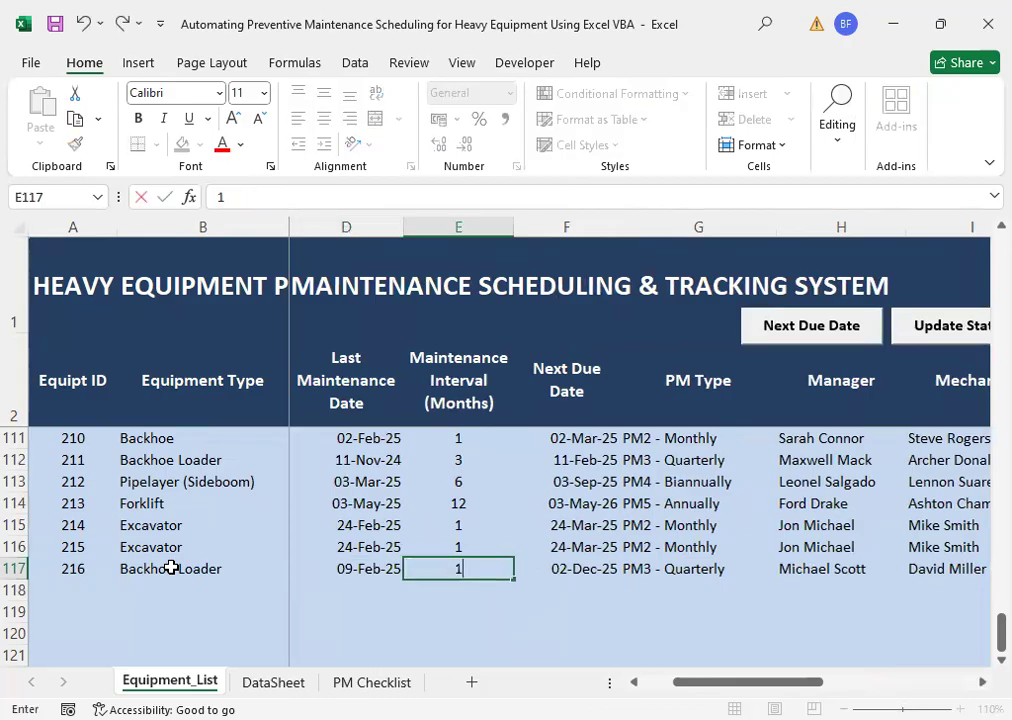
pyautogui.hotkey('ctrl', 'Return')
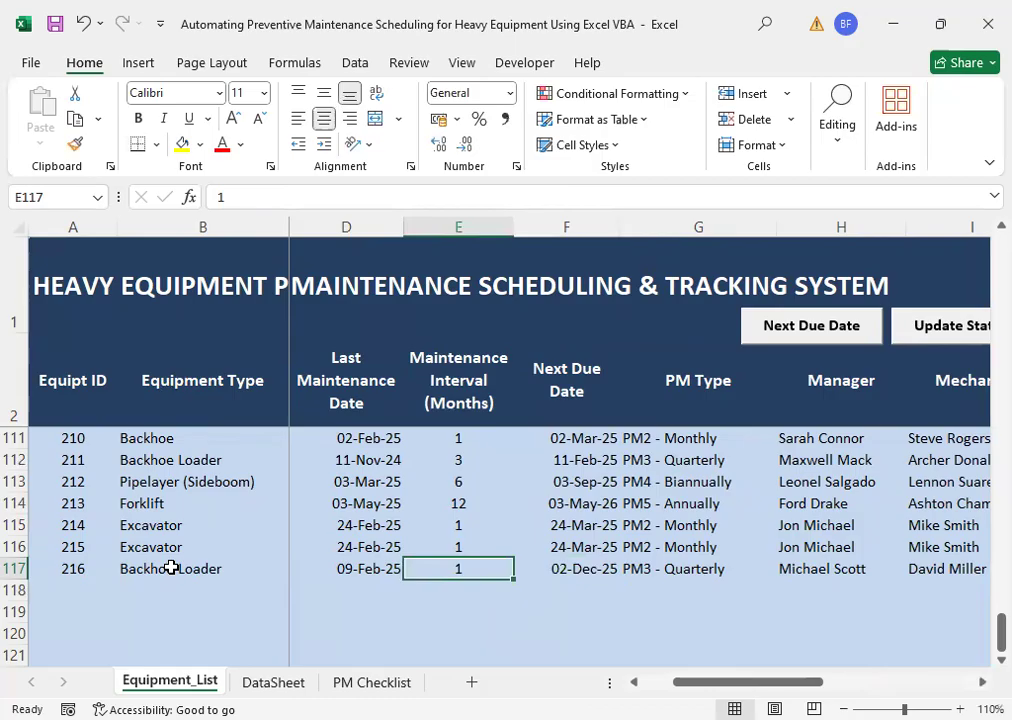
pyautogui.click(794, 337)
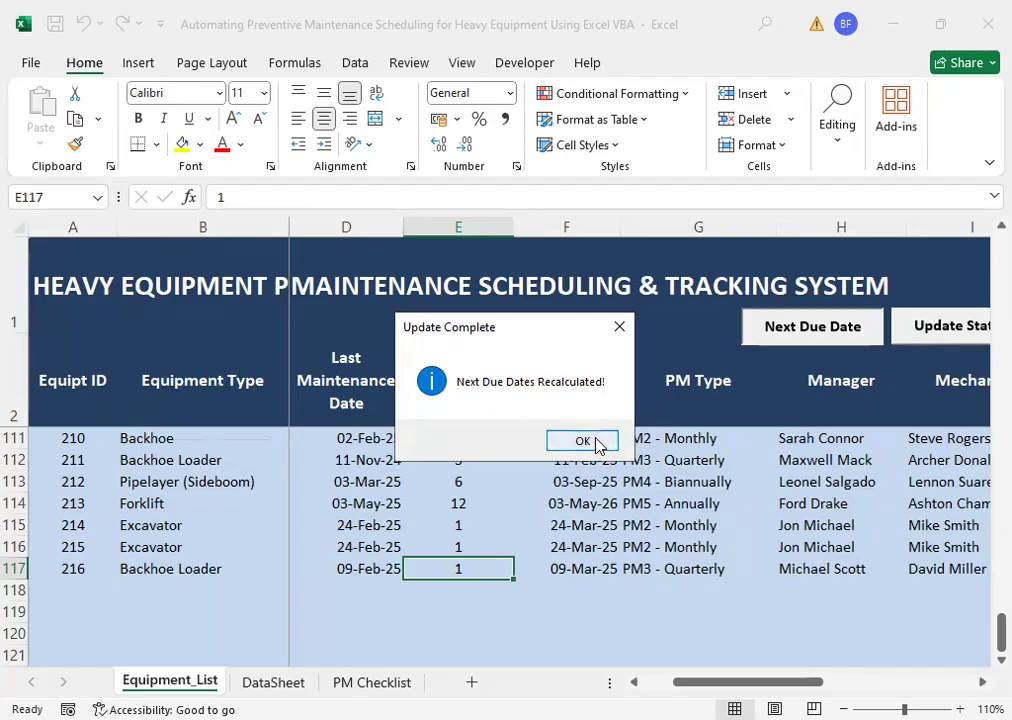
pyautogui.press('Return')
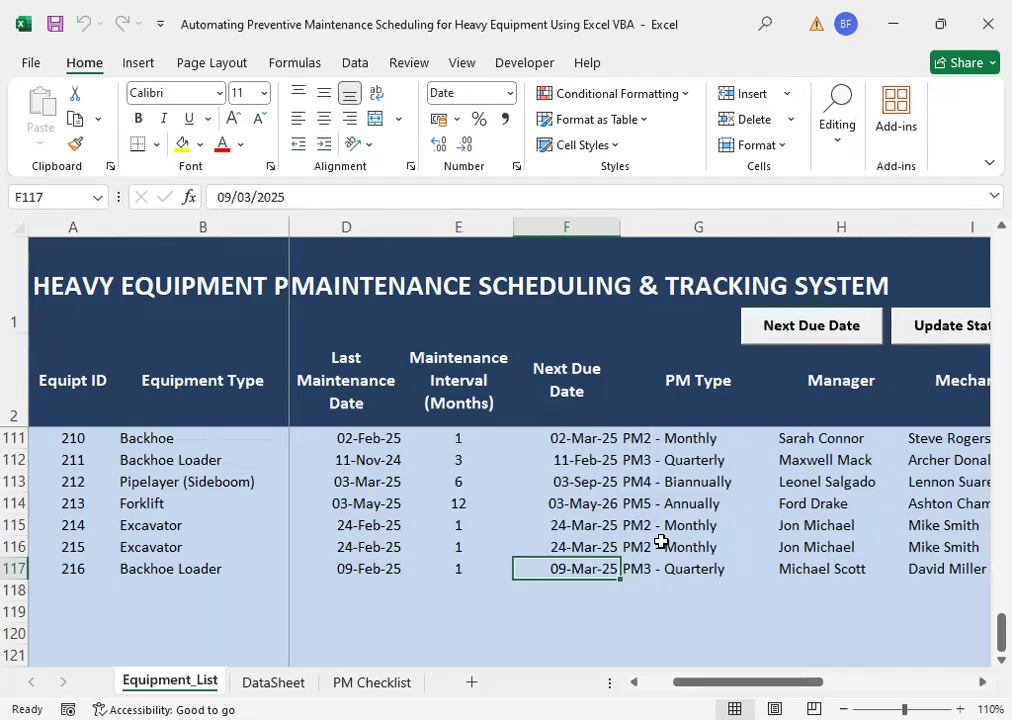
# Step: Compare the recalculated next due date in row 117 with its last maintenance date and interval
pyautogui.press('Left')
pyautogui.press('Right')
pyautogui.press('Left')
pyautogui.press('Left')
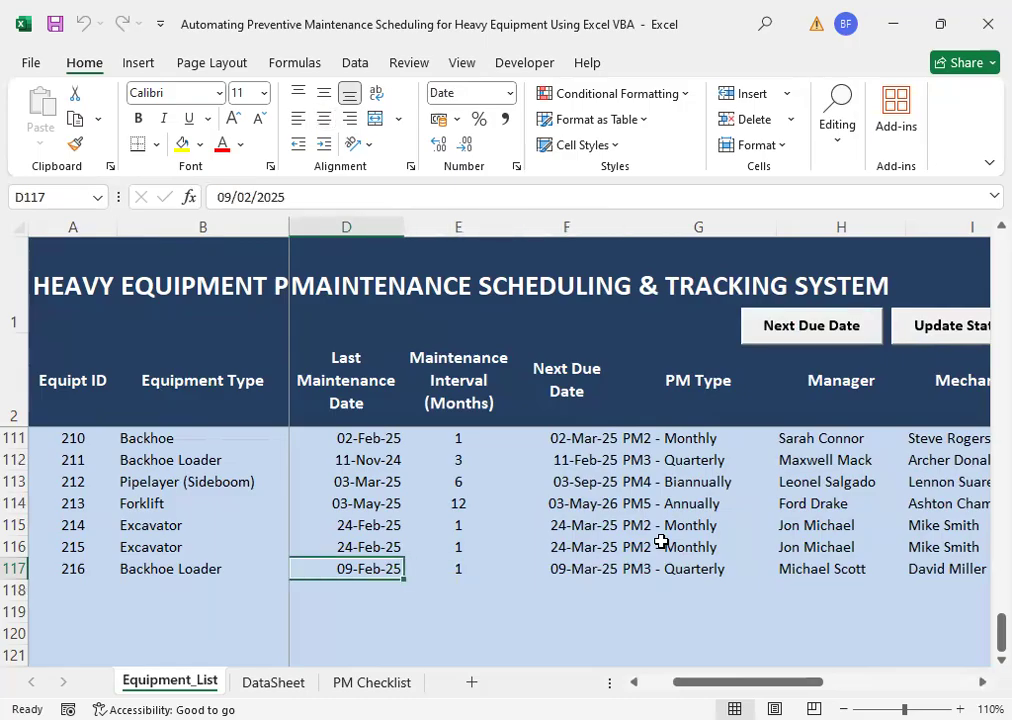
pyautogui.press('Right')
pyautogui.press('Right')
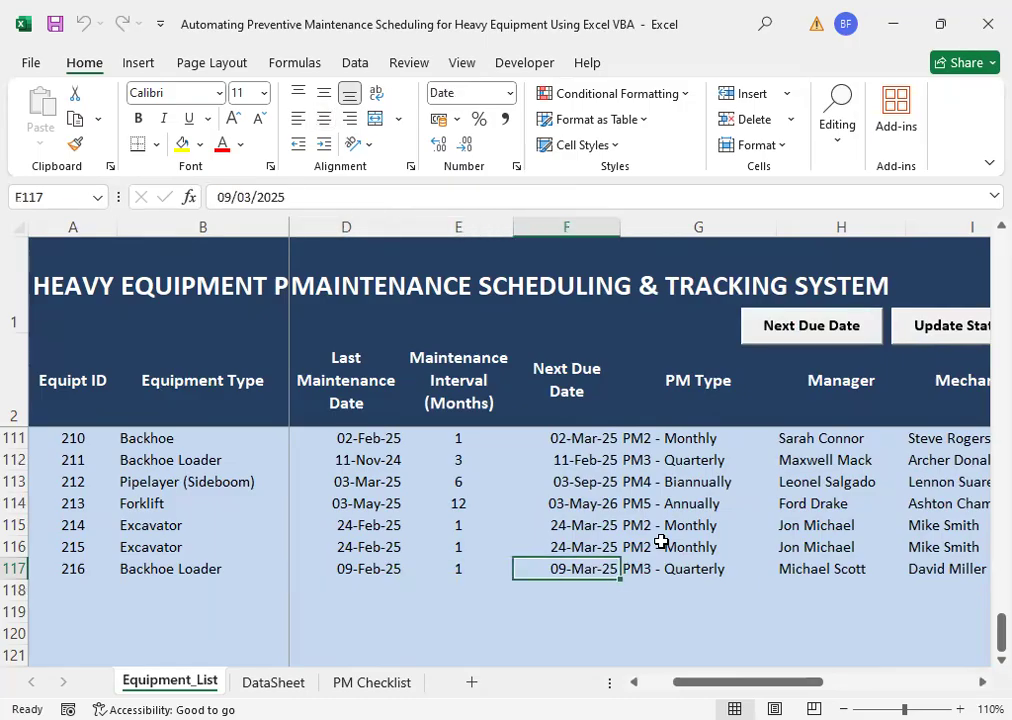
pyautogui.press('Right')
pyautogui.press('Left')
# Step: Update the equipment statuses so that the Backhoe Loader in row 117 gets its status in column K
pyautogui.press('Right')
pyautogui.press('Right')
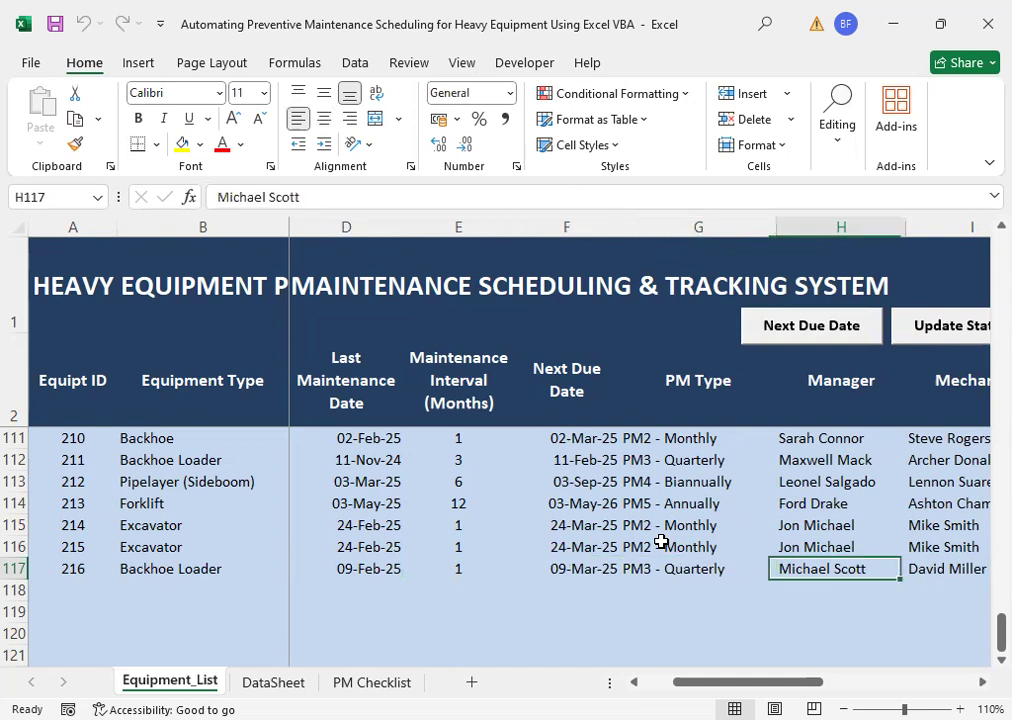
pyautogui.press('Right')
pyautogui.press('Right')
pyautogui.press('Right')
pyautogui.press('Right')
pyautogui.press('Left')
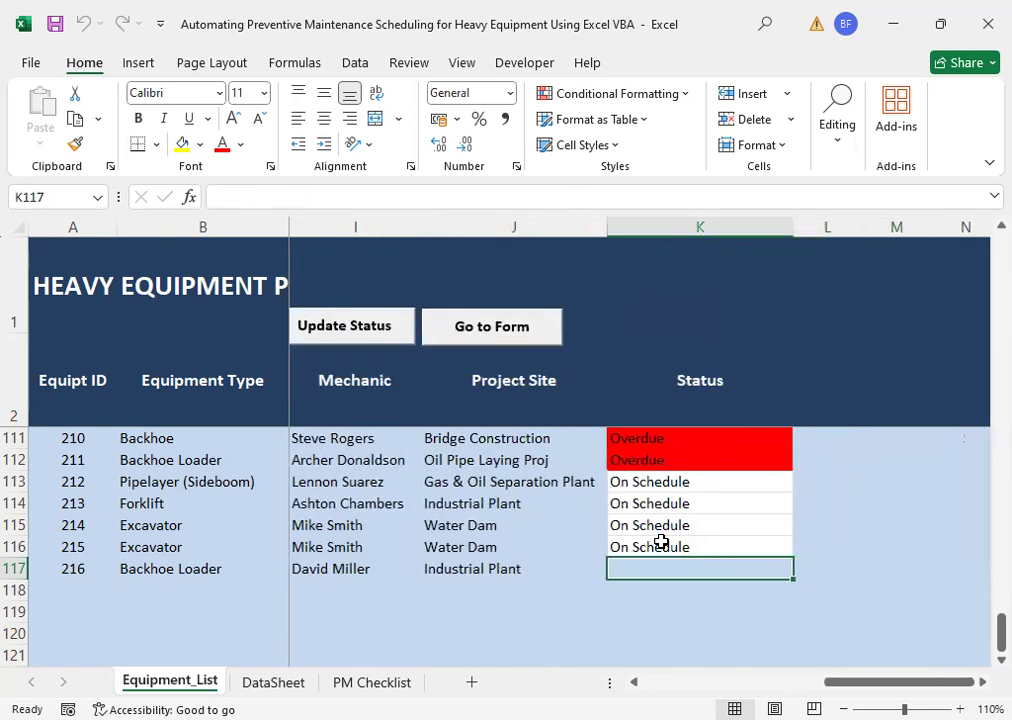
pyautogui.click(368, 325)
pyautogui.press('Left')
pyautogui.press('Right')
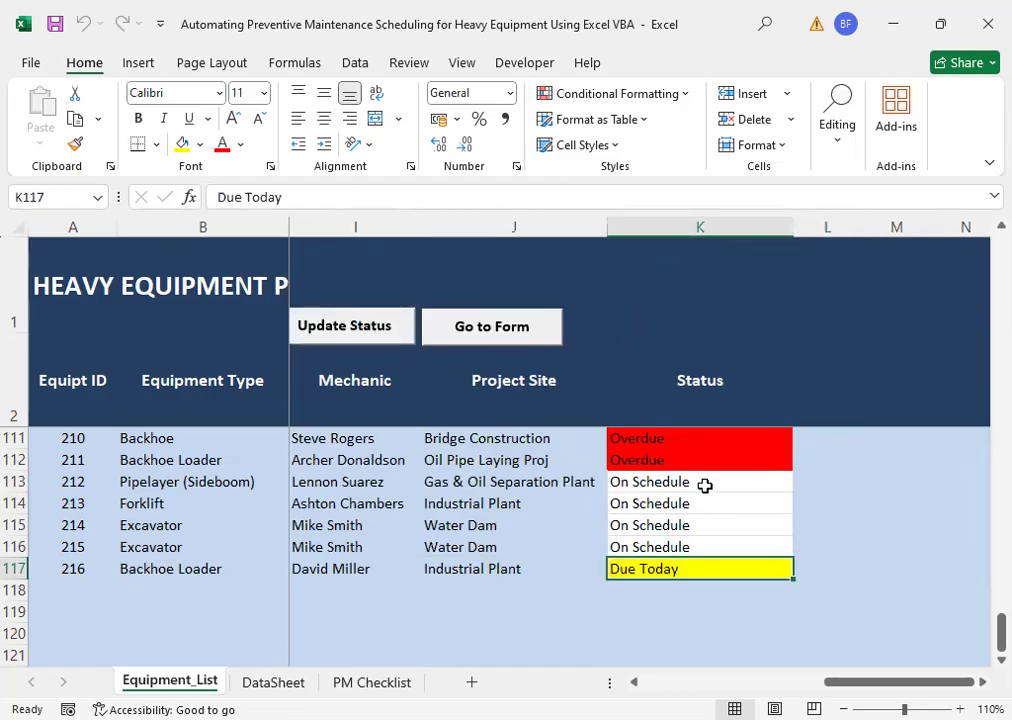
# Step: Review the whole Backhoe Loader record in row 117 from its equipment ID across to the status column
pyautogui.press('Left')
pyautogui.press('Left')
pyautogui.press('Left')
pyautogui.press('Left')
pyautogui.press('Left')
pyautogui.press('Left')
pyautogui.press('Left')
pyautogui.press('Left')
pyautogui.press('Left')
pyautogui.press('Left')
pyautogui.press('Right')
pyautogui.press('Right')
pyautogui.press('Right')
pyautogui.press('Right')
pyautogui.press('Right')
pyautogui.press('Right')
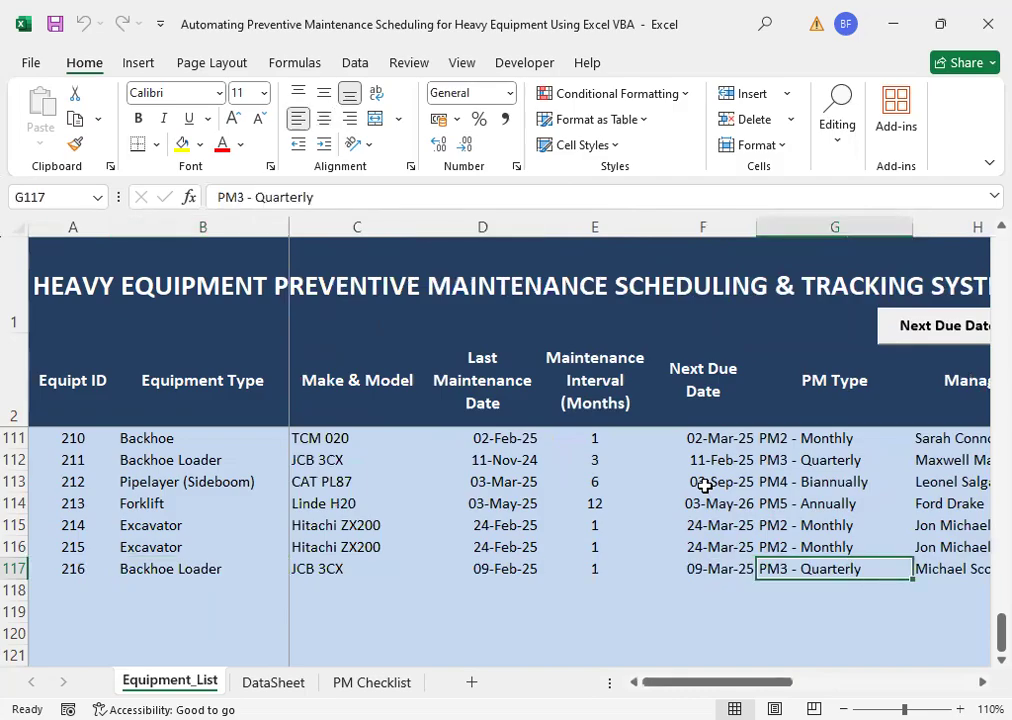
pyautogui.press('Right')
pyautogui.press('Right')
pyautogui.press('Right')
pyautogui.press('Right')
pyautogui.press('Right')
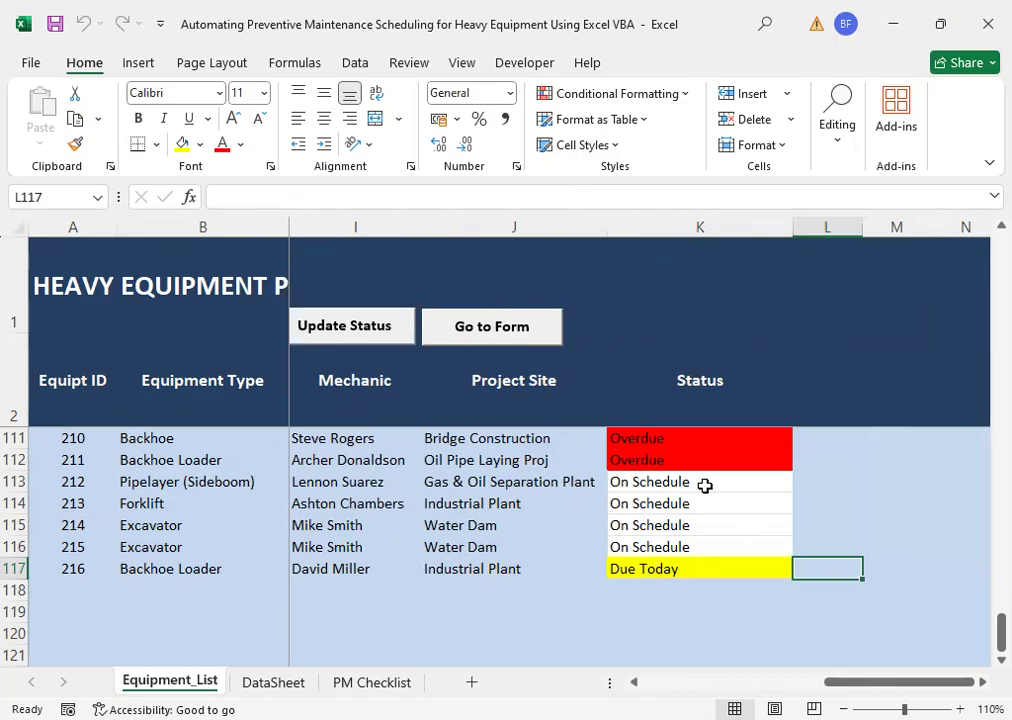
pyautogui.press('Left')
pyautogui.press('Left')
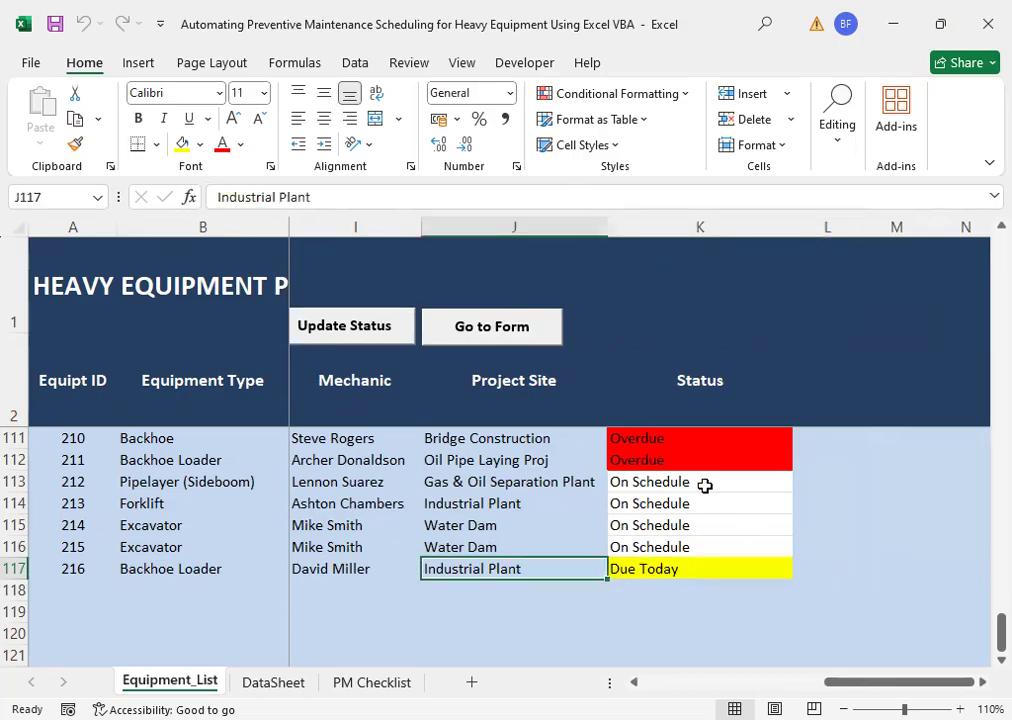
# Step: Examine the next due dates in column F from row 117 up to row 110, and the PM type in G110
pyautogui.press('Home')
pyautogui.press('Right')
pyautogui.press('Right')
pyautogui.press('Right')
pyautogui.press('Right')
pyautogui.press('Right')
pyautogui.press('Up')
pyautogui.press('Up')
pyautogui.press('Up')
pyautogui.press('Up')
pyautogui.press('Up')
pyautogui.press('Up')
pyautogui.press('Up')
pyautogui.press('Right')
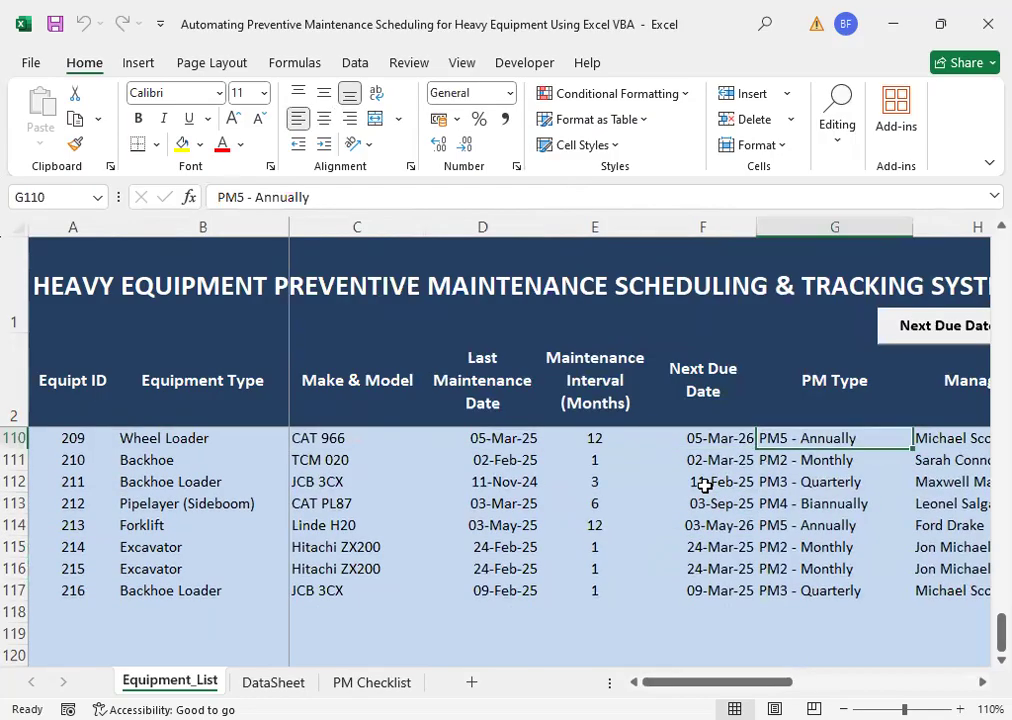
# Step: Open the data entry form, move it off the list's last rows, and load the record for equipment ID 215
pyautogui.click(1000, 660)
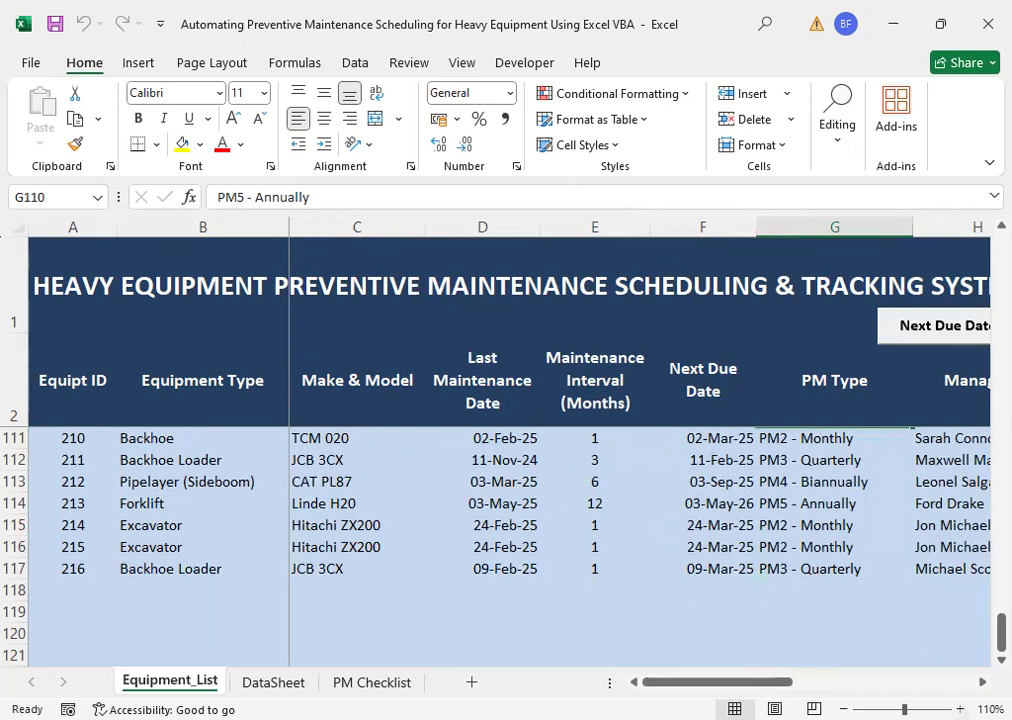
pyautogui.click(982, 682)
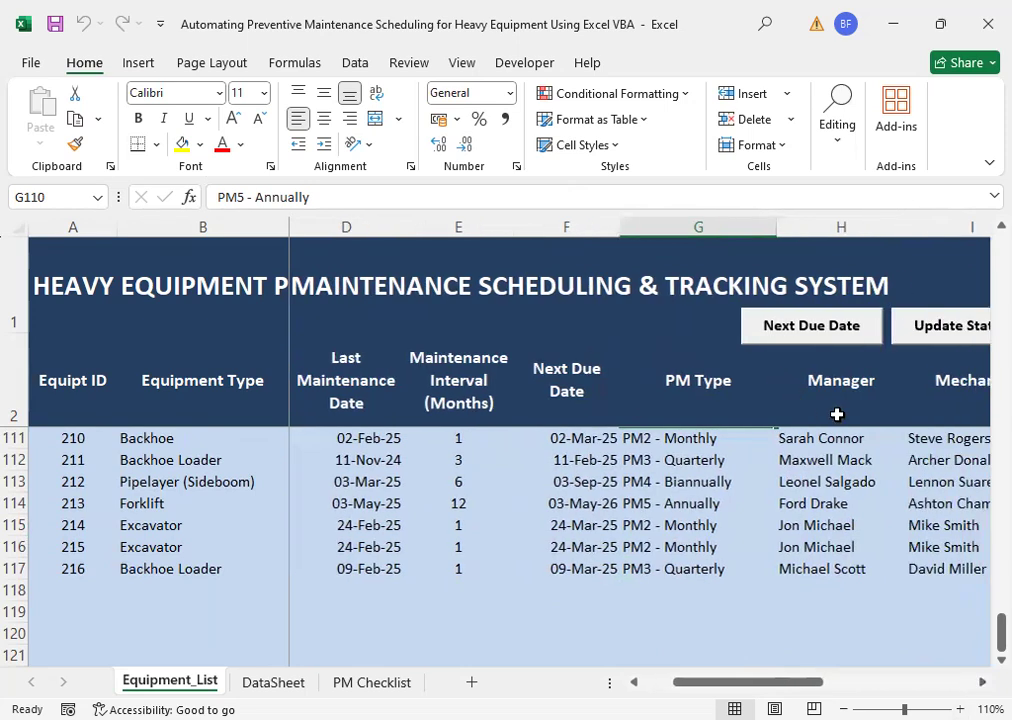
pyautogui.click(982, 682)
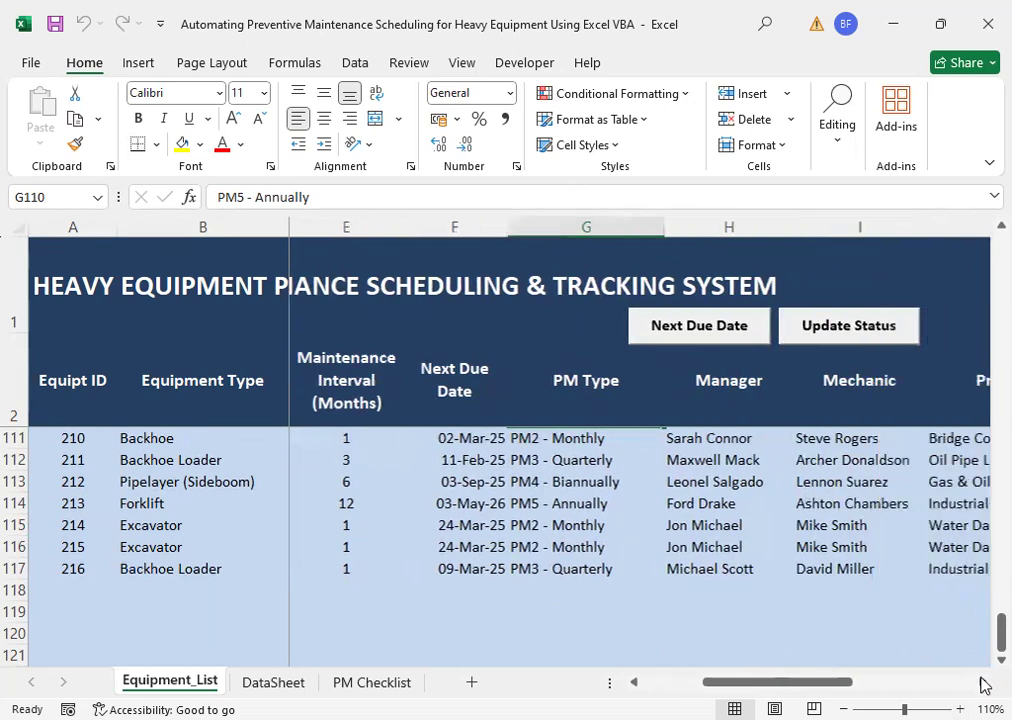
pyautogui.click(982, 682)
pyautogui.click(845, 334)
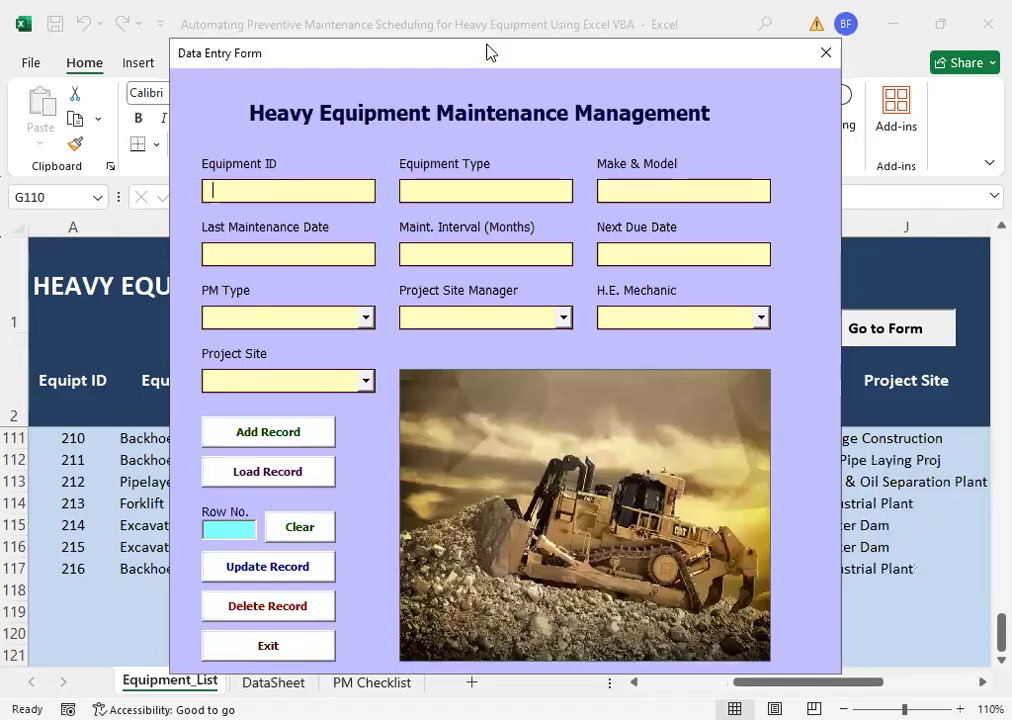
pyautogui.moveTo(490, 52); pyautogui.dragTo(525, 14)
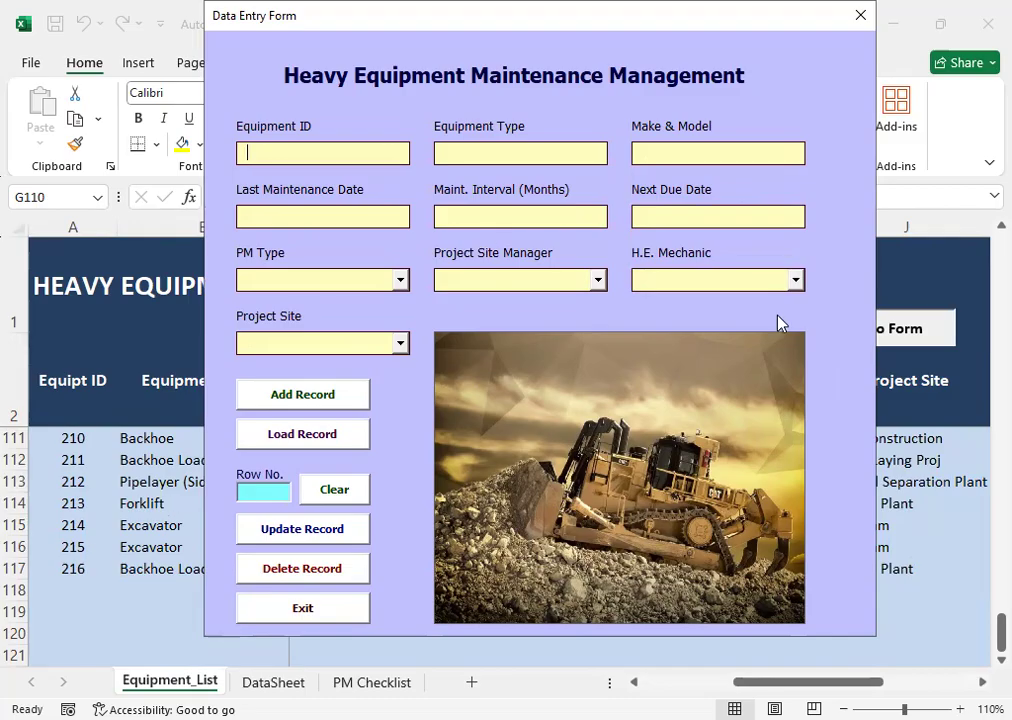
pyautogui.write('215')
pyautogui.click(313, 441)
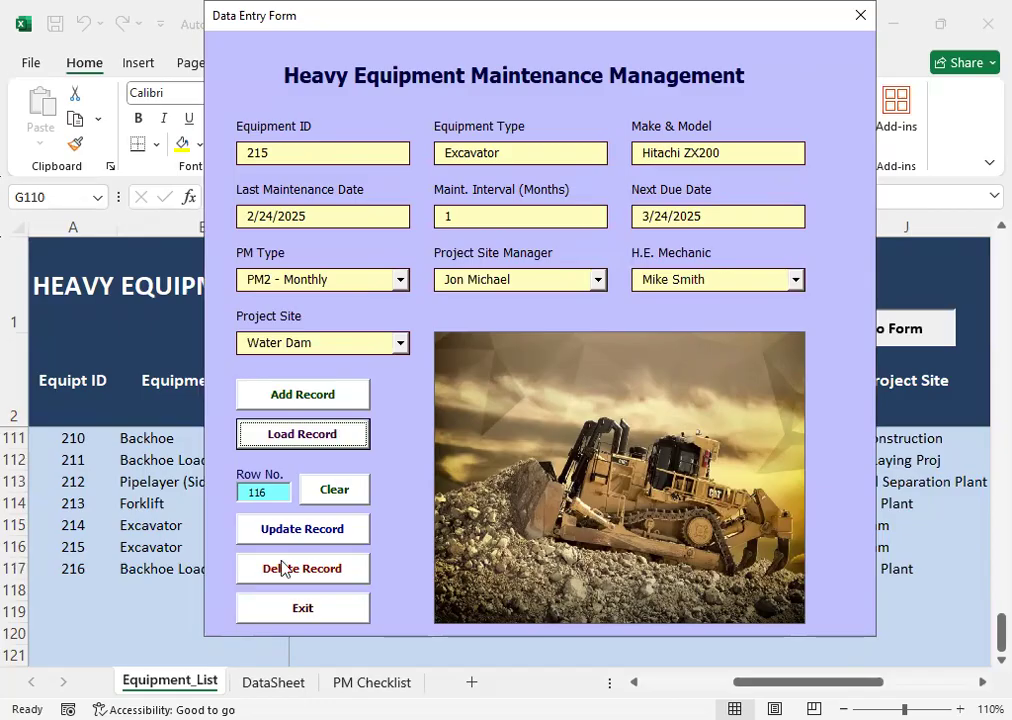
pyautogui.click(272, 494)
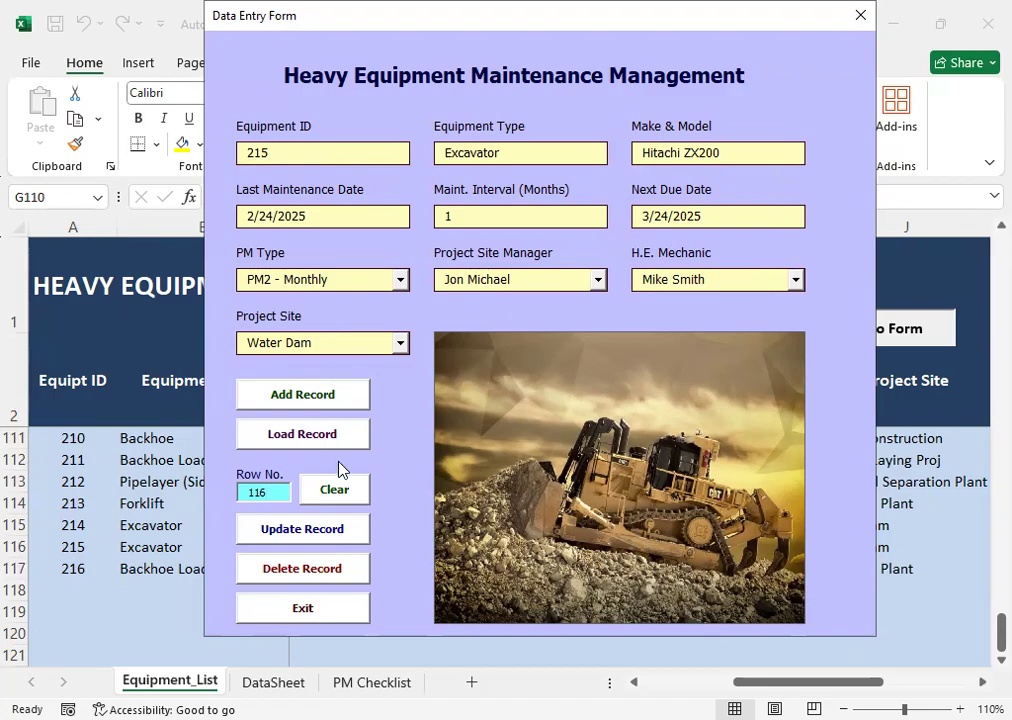
# Step: Clear the data entry form and load the record for equipment ID 215 again
pyautogui.click(325, 498)
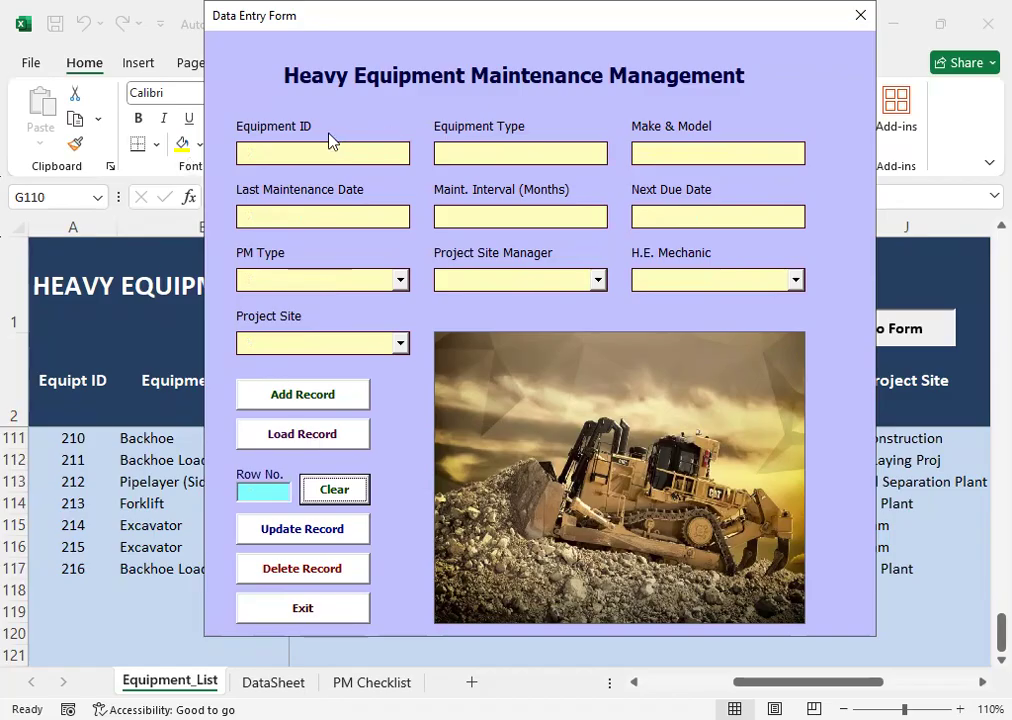
pyautogui.click(288, 150)
pyautogui.write('215')
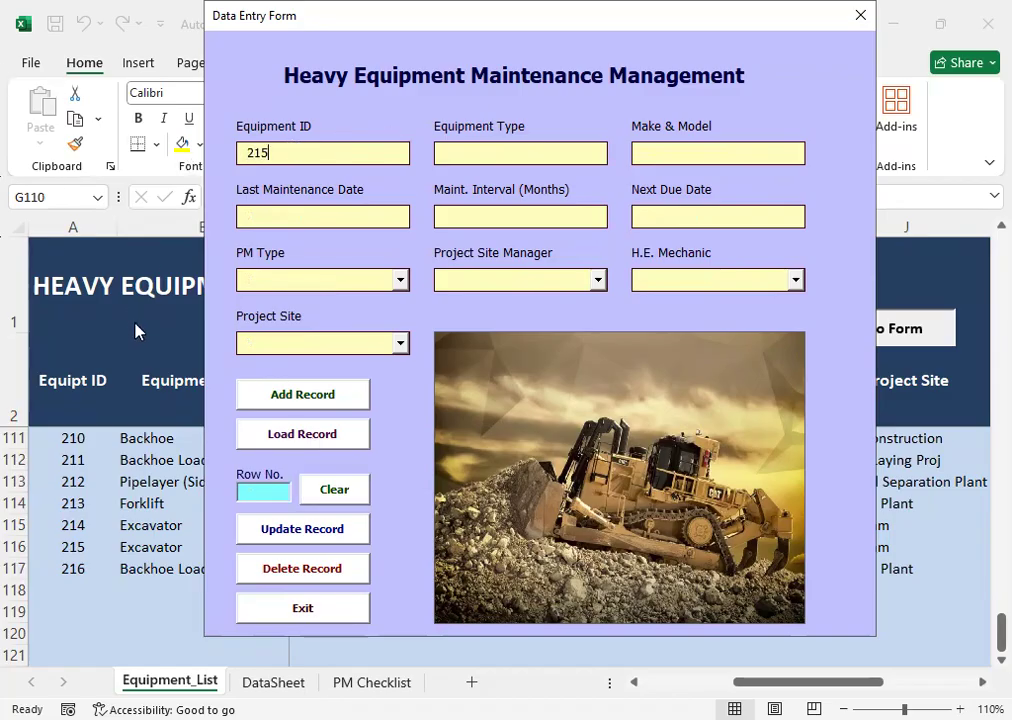
pyautogui.click(297, 436)
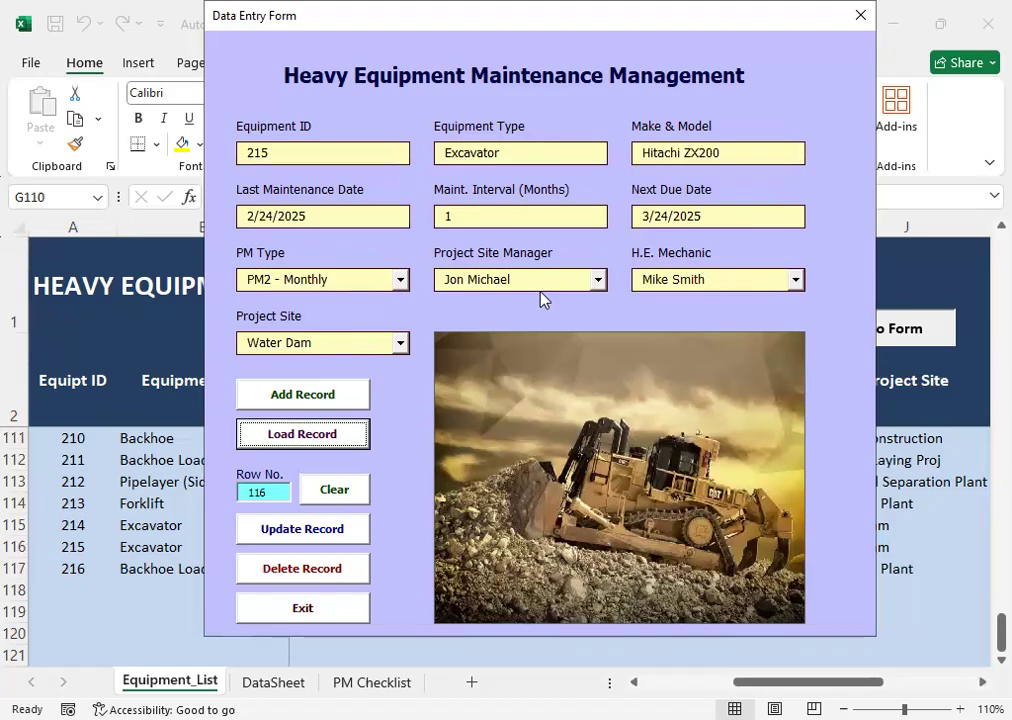
# Step: Set the project site of equipment 215 to Power Plant, update the record, then clear and exit the form
pyautogui.click(400, 345)
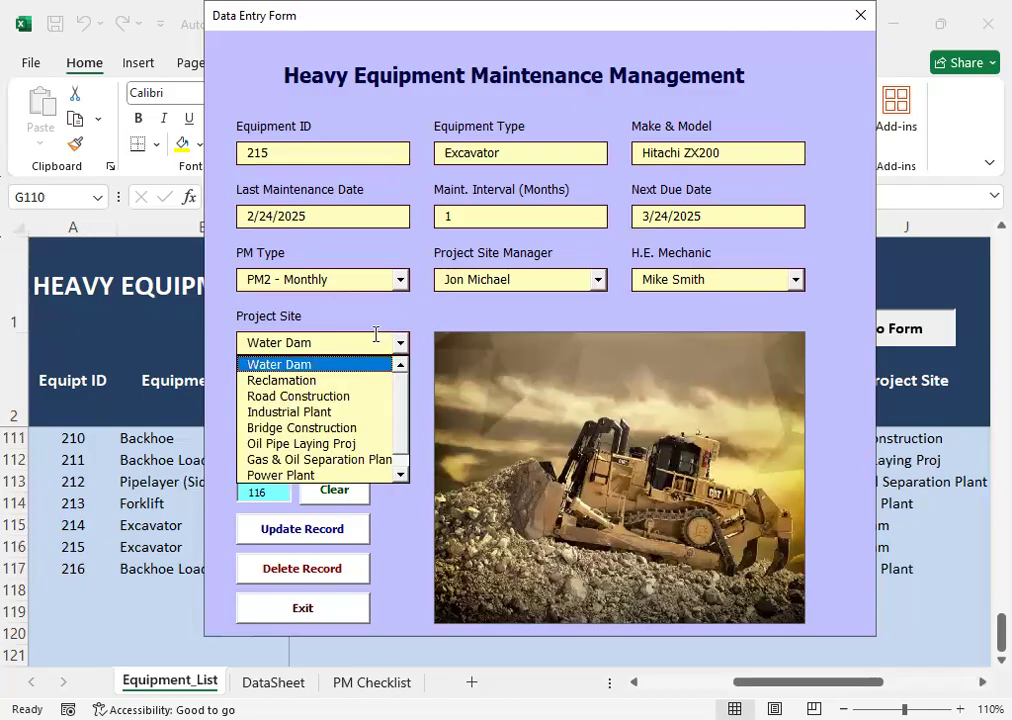
pyautogui.click(298, 476)
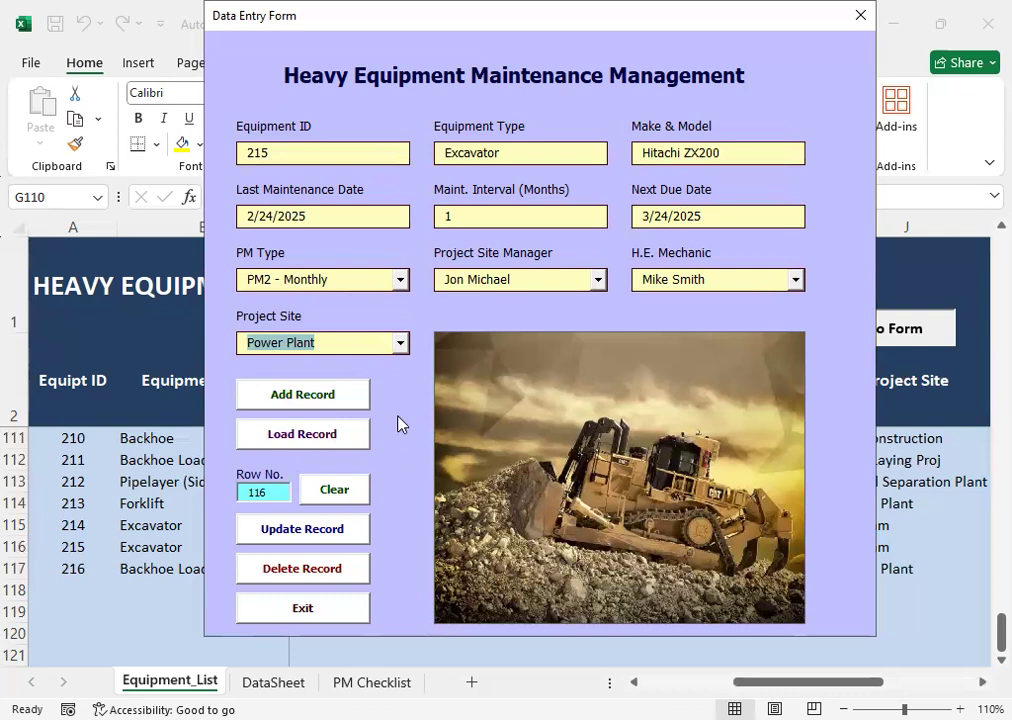
pyautogui.click(296, 537)
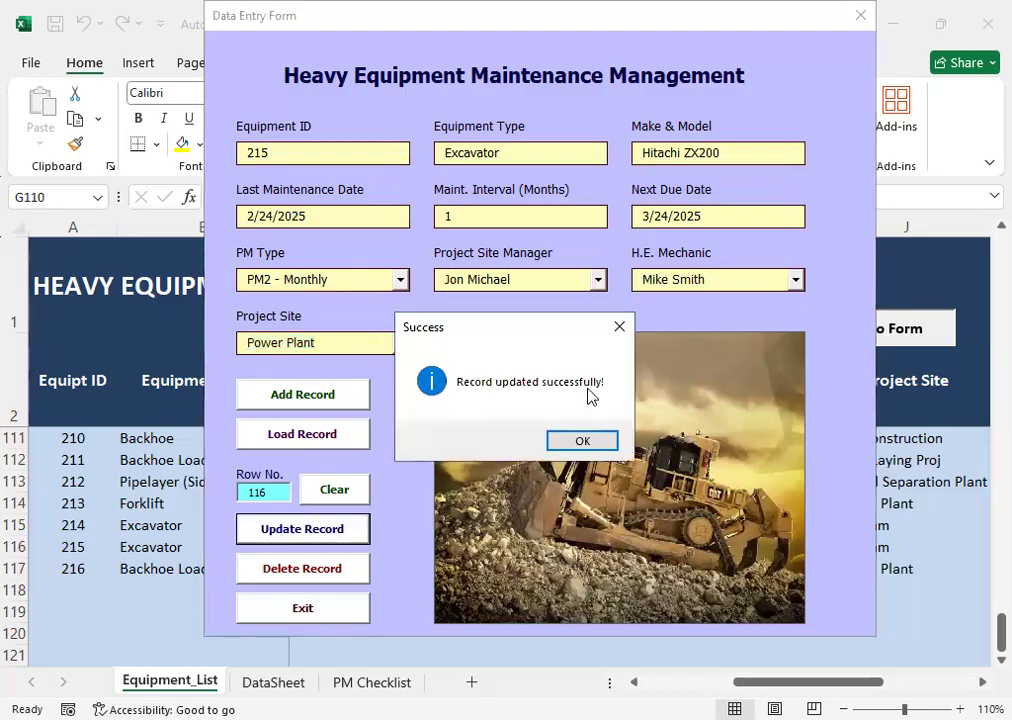
pyautogui.click(577, 441)
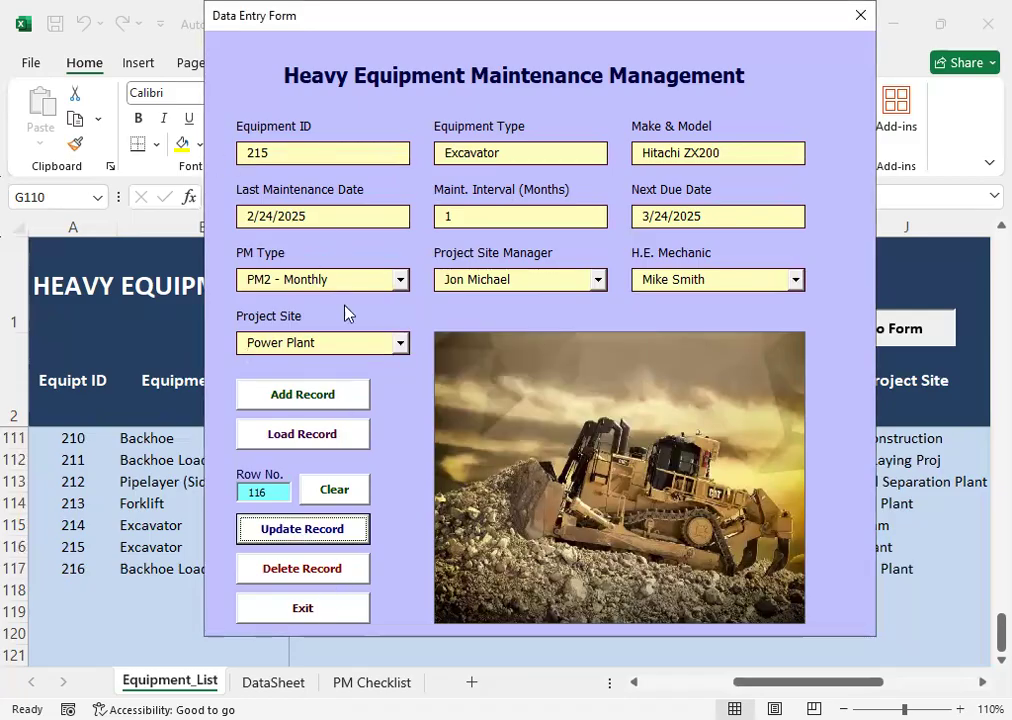
pyautogui.click(336, 494)
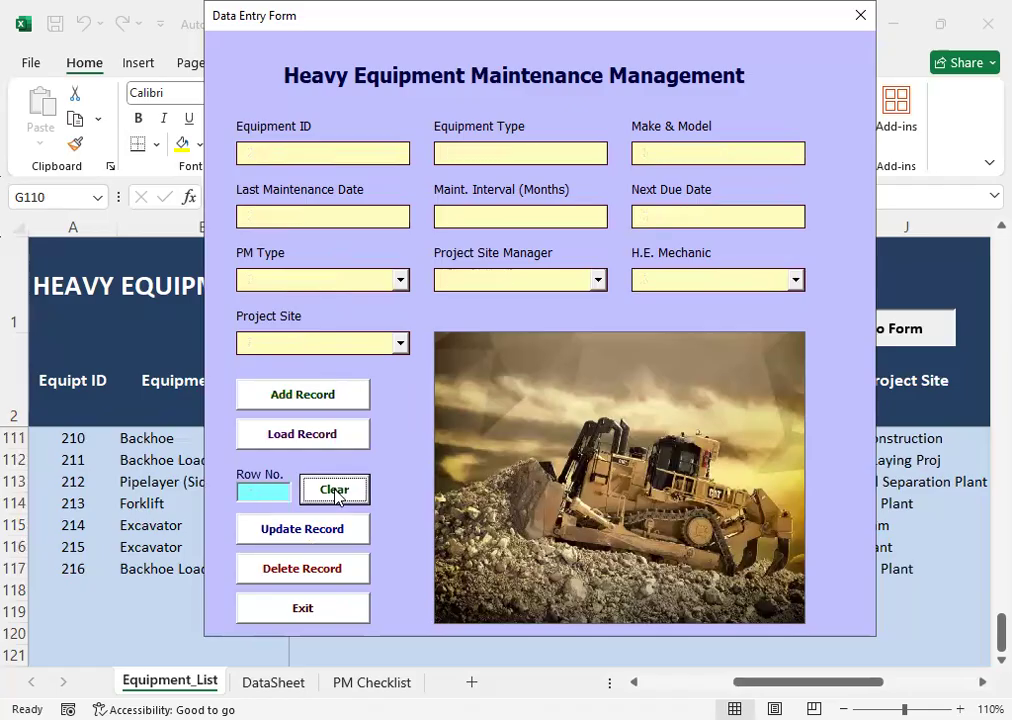
pyautogui.click(303, 608)
# Step: Review the Excavator record in row 116 from its equipment ID across to the project site and status columns
pyautogui.click(195, 544)
pyautogui.press('Left')
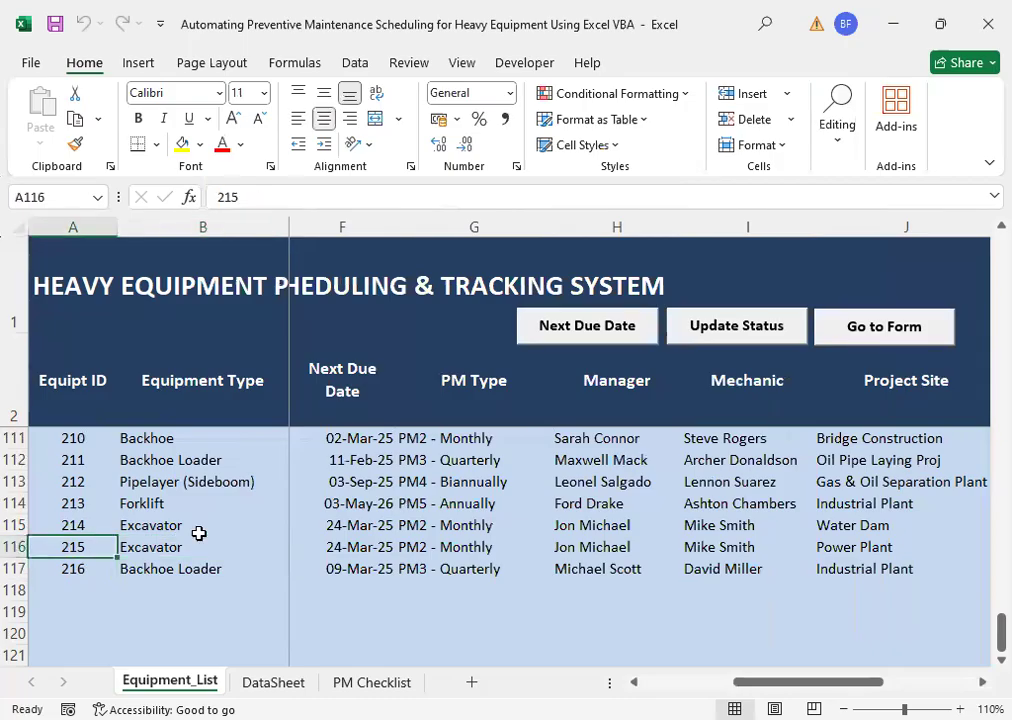
pyautogui.press('Right')
pyautogui.press('Right')
pyautogui.press('Right')
pyautogui.press('Right')
pyautogui.press('Right')
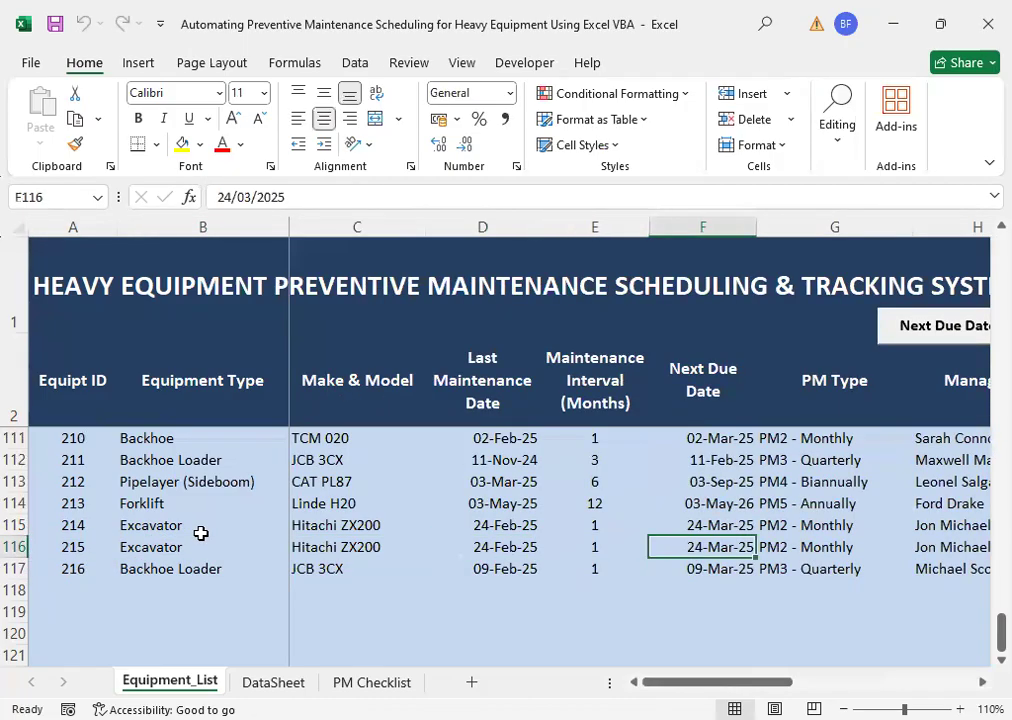
pyautogui.press('Right')
pyautogui.press('Right')
pyautogui.press('Right')
pyautogui.press('Right')
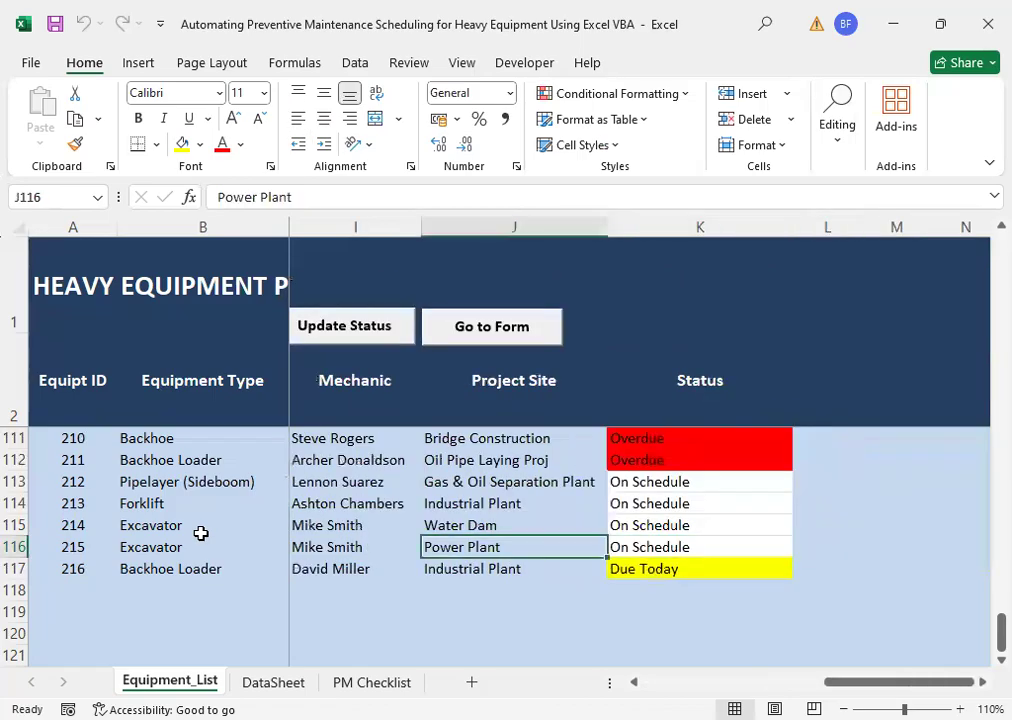
pyautogui.press('Left')
pyautogui.press('Right')
pyautogui.press('Left')
pyautogui.press('Right')
pyautogui.press('Right')
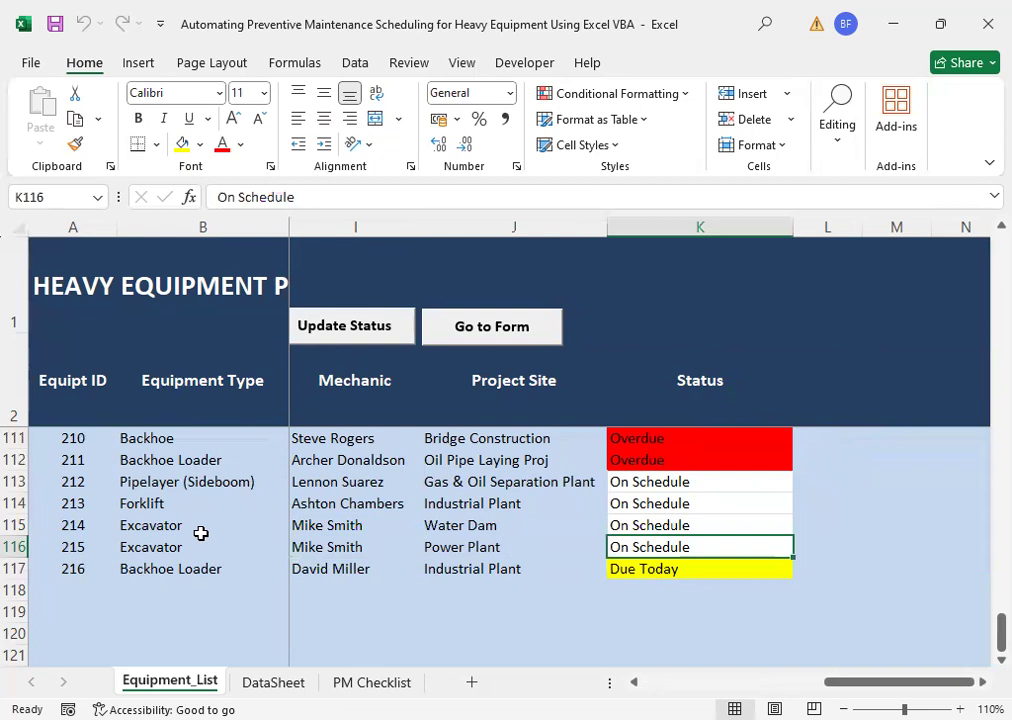
pyautogui.press('Left')
pyautogui.press('Home')
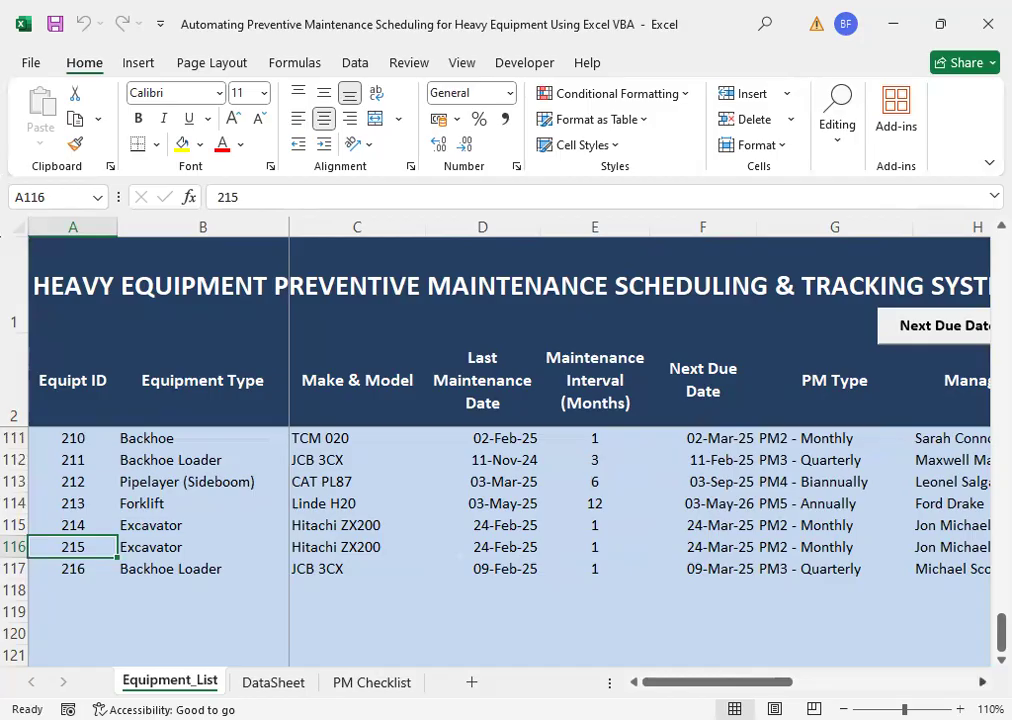
# Step: Reopen the data entry form, load the record for equipment ID 215 to view its details, and exit the form
pyautogui.hscroll(3, 795, 343)
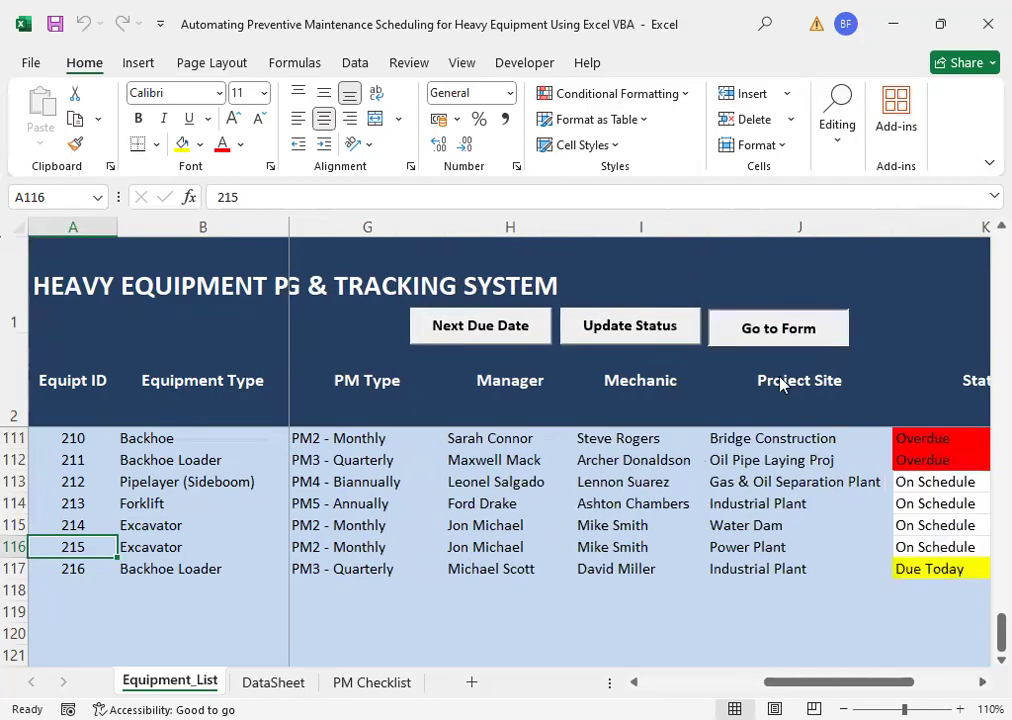
pyautogui.click(779, 334)
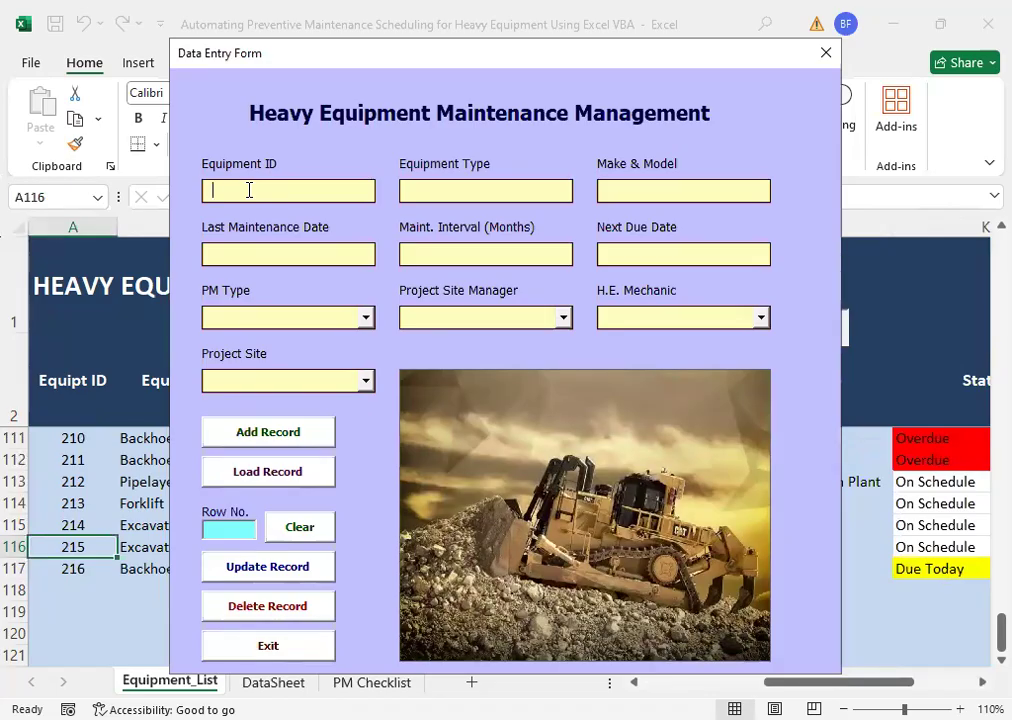
pyautogui.write('215')
pyautogui.click(268, 478)
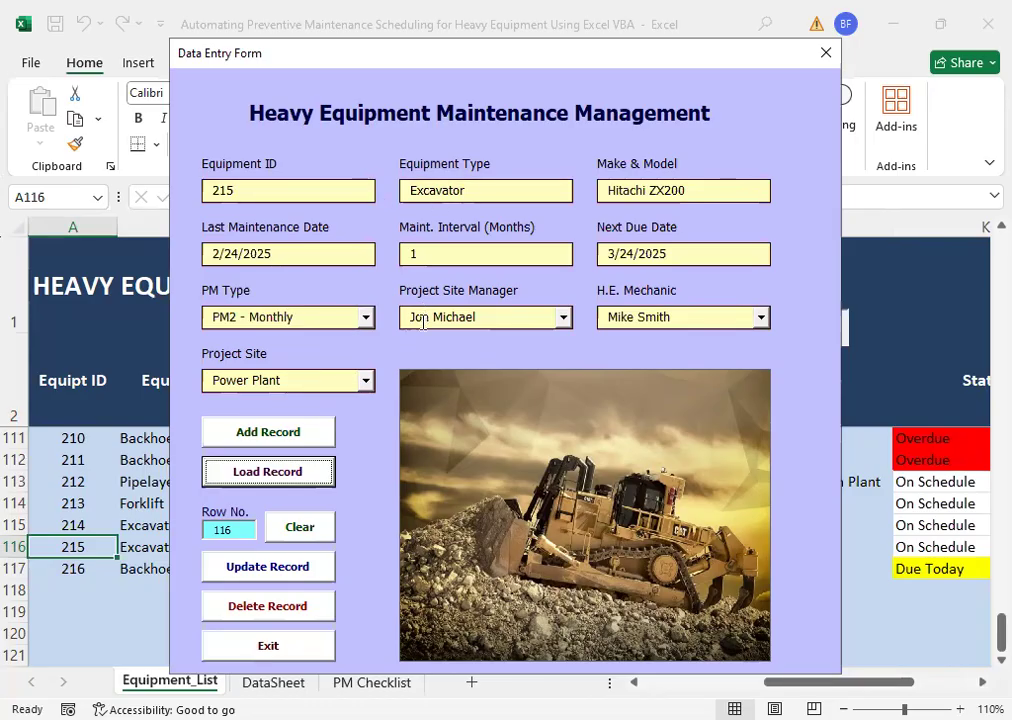
pyautogui.click(278, 650)
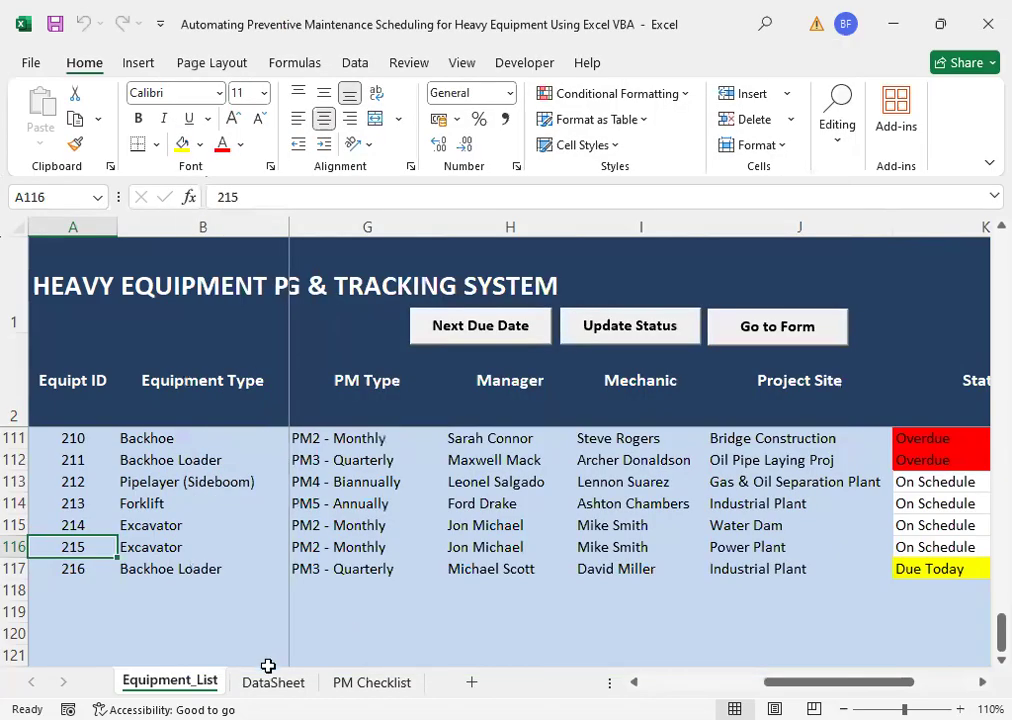
# Step: On the DataSheet sheet, find Power Plant in the Project Sites list and check the manager entered in the same row
pyautogui.click(272, 682)
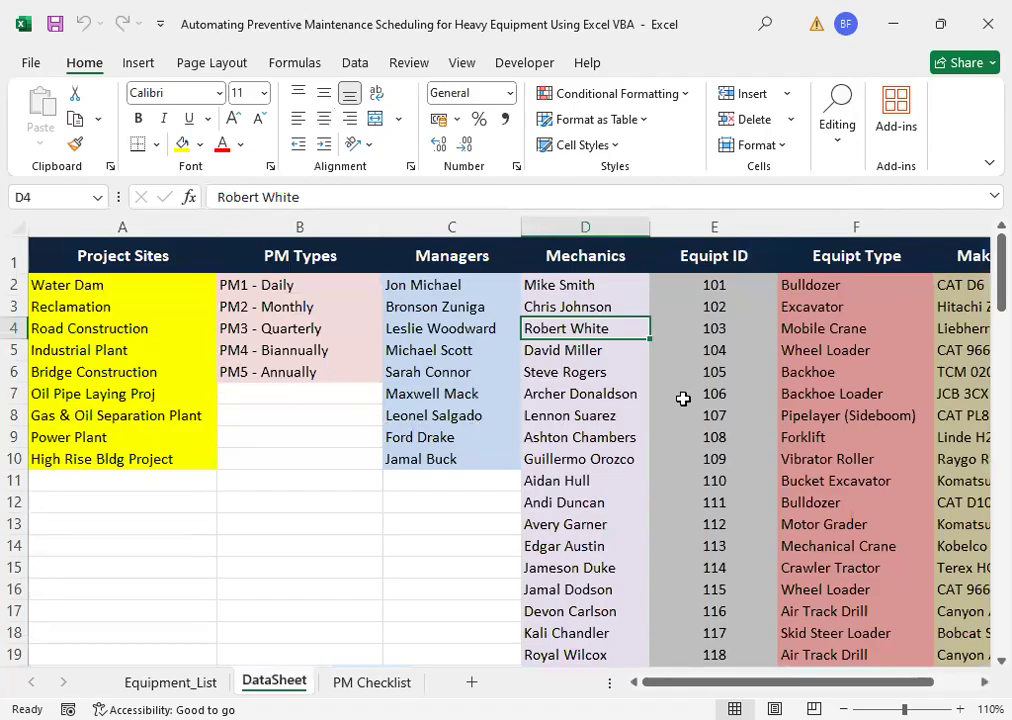
pyautogui.press('Left')
pyautogui.press('Up')
pyautogui.press('Up')
pyautogui.press('Left')
pyautogui.press('Left')
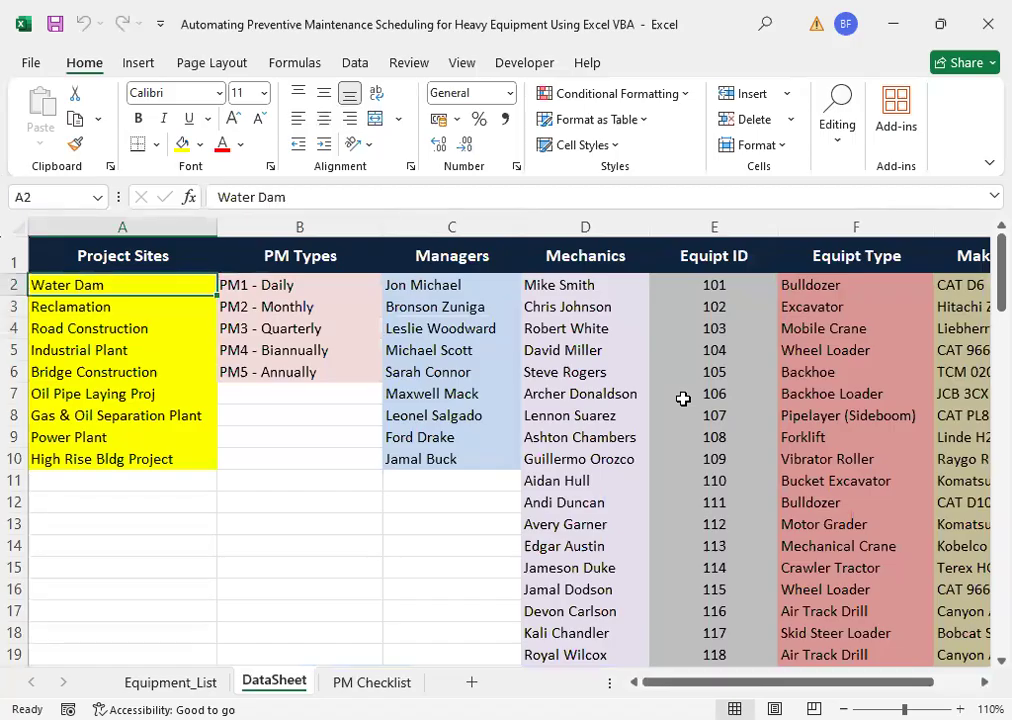
pyautogui.press('Down')
pyautogui.press('Down')
pyautogui.press('Down')
pyautogui.press('Down')
pyautogui.press('Down')
pyautogui.press('Down')
pyautogui.press('Down')
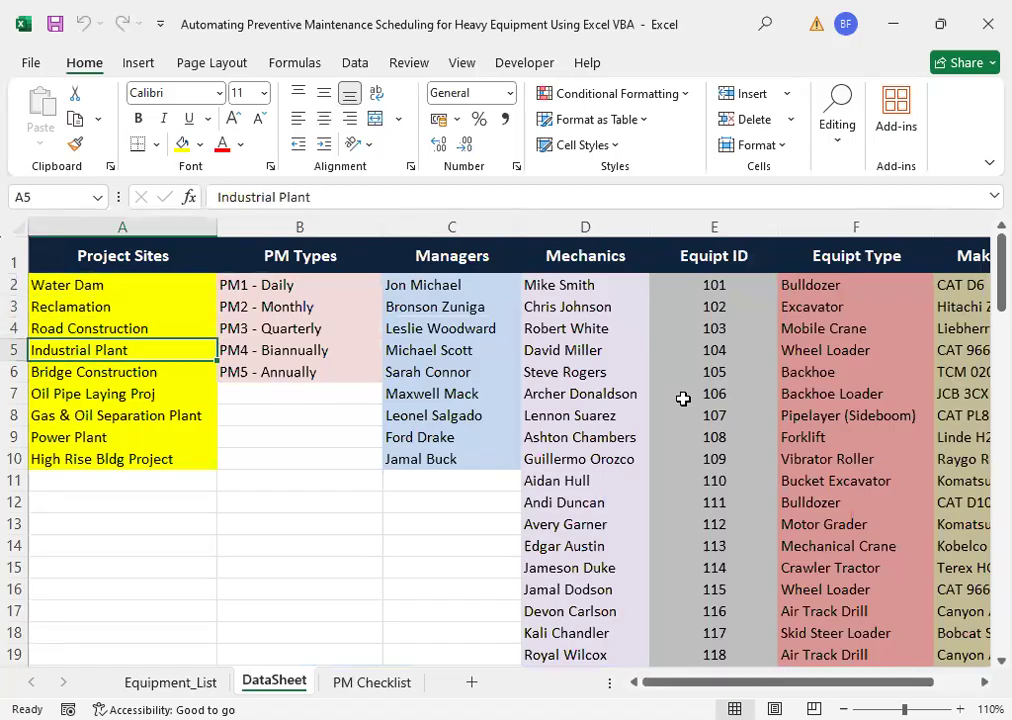
pyautogui.press('Right')
pyautogui.press('Right')
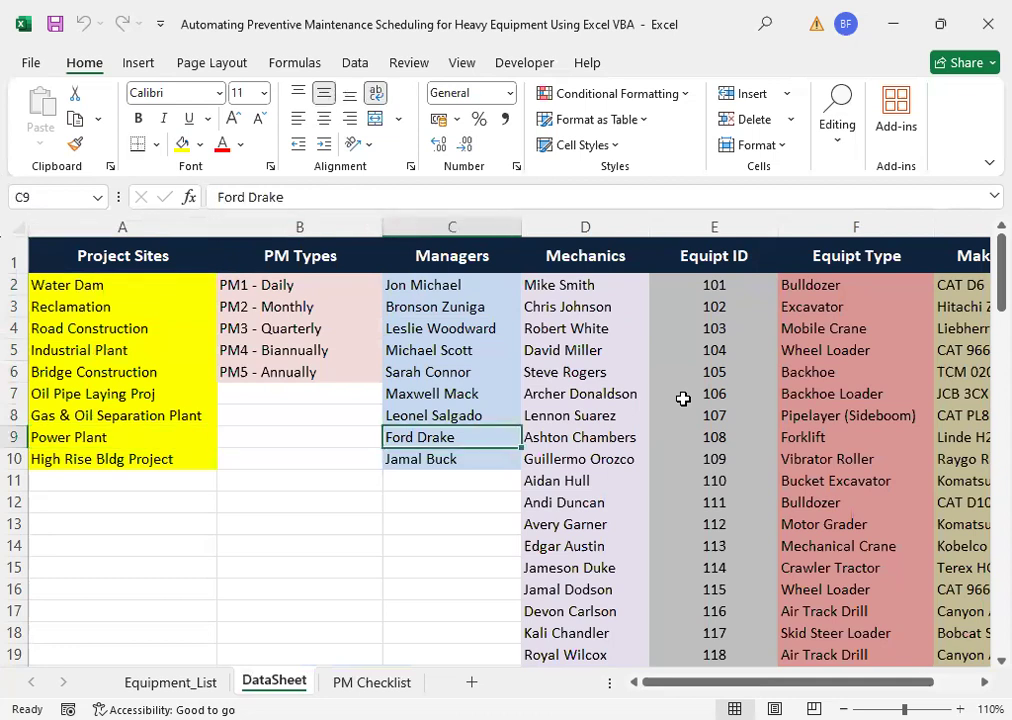
pyautogui.press('Left')
pyautogui.press('Left')
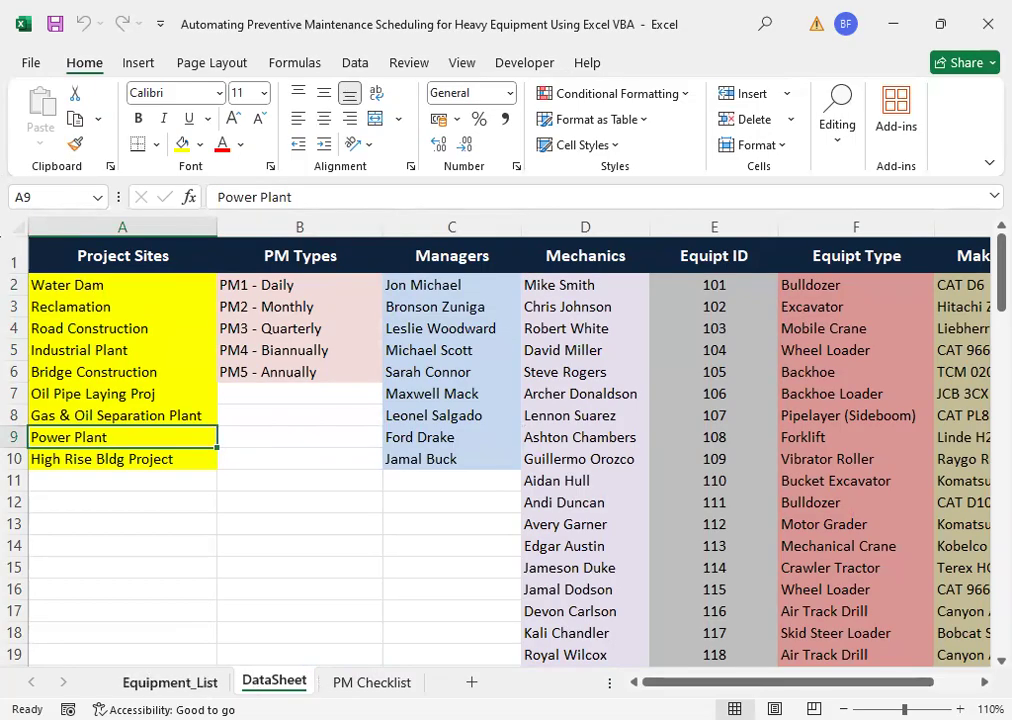
# Step: Return to the Equipment_List sheet, open the data entry form, and load the record for equipment ID 215
pyautogui.hotkey('ctrl', 'pageup')
pyautogui.click(757, 333)
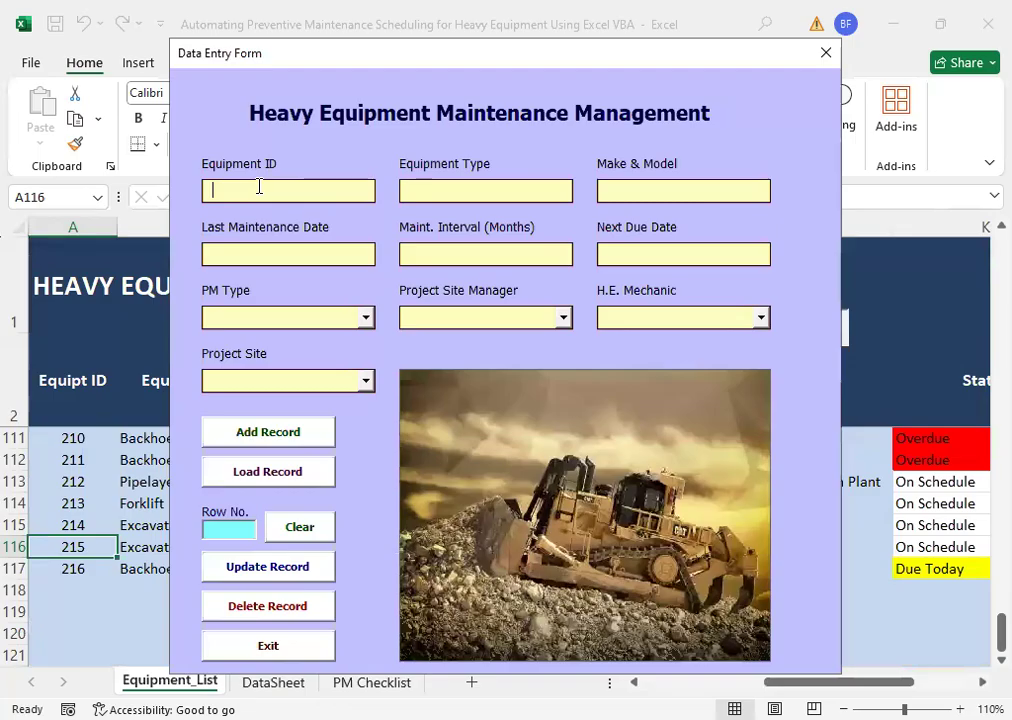
pyautogui.write('215')
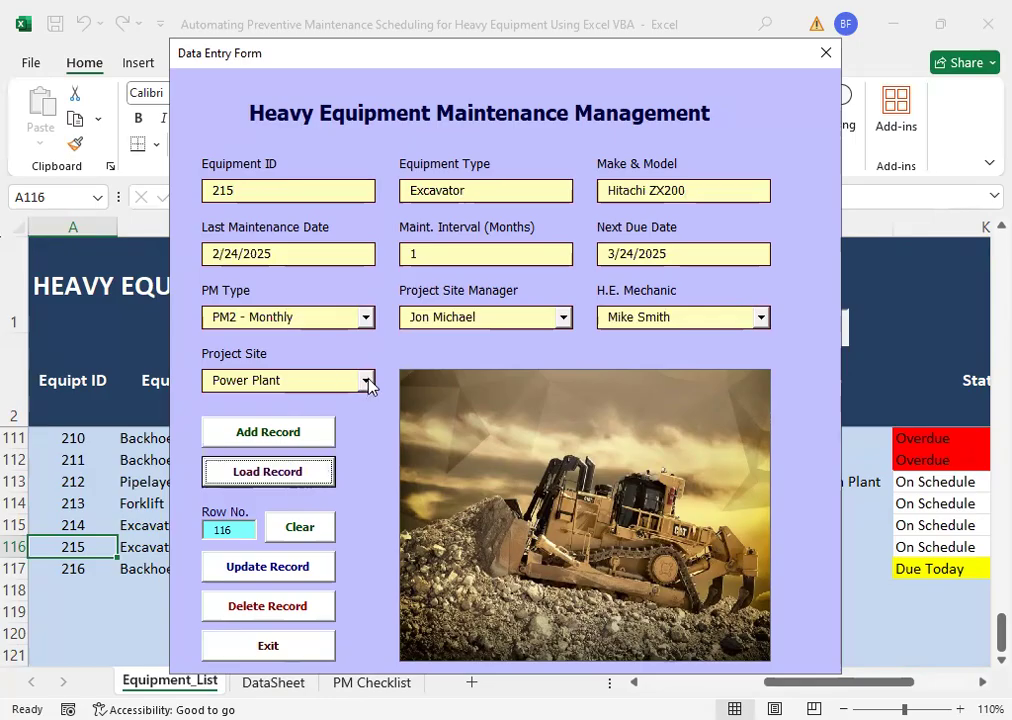
# Step: Assign the eighth listed project site manager and the second listed mechanic to equipment 215, update the record, and exit the form
pyautogui.click(564, 318)
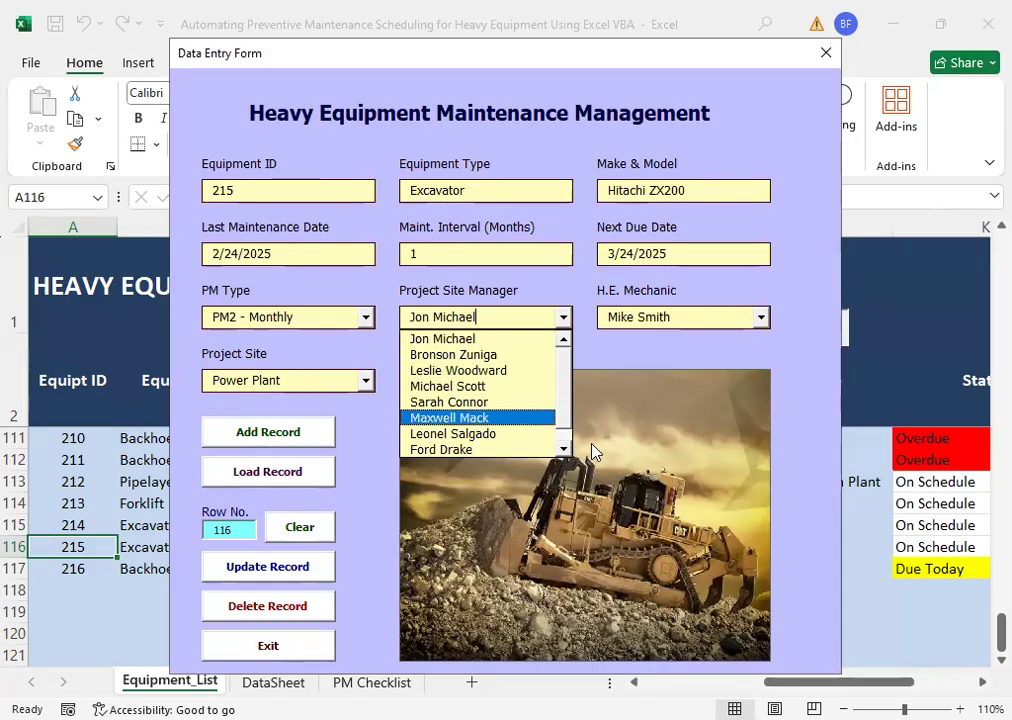
pyautogui.click(462, 451)
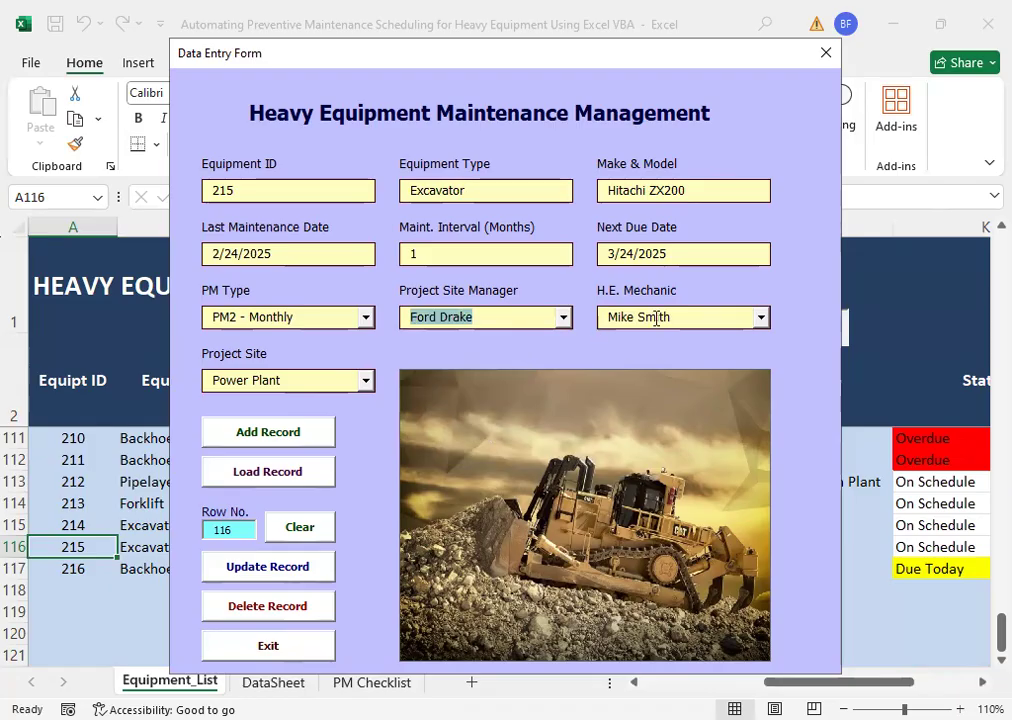
pyautogui.click(761, 318)
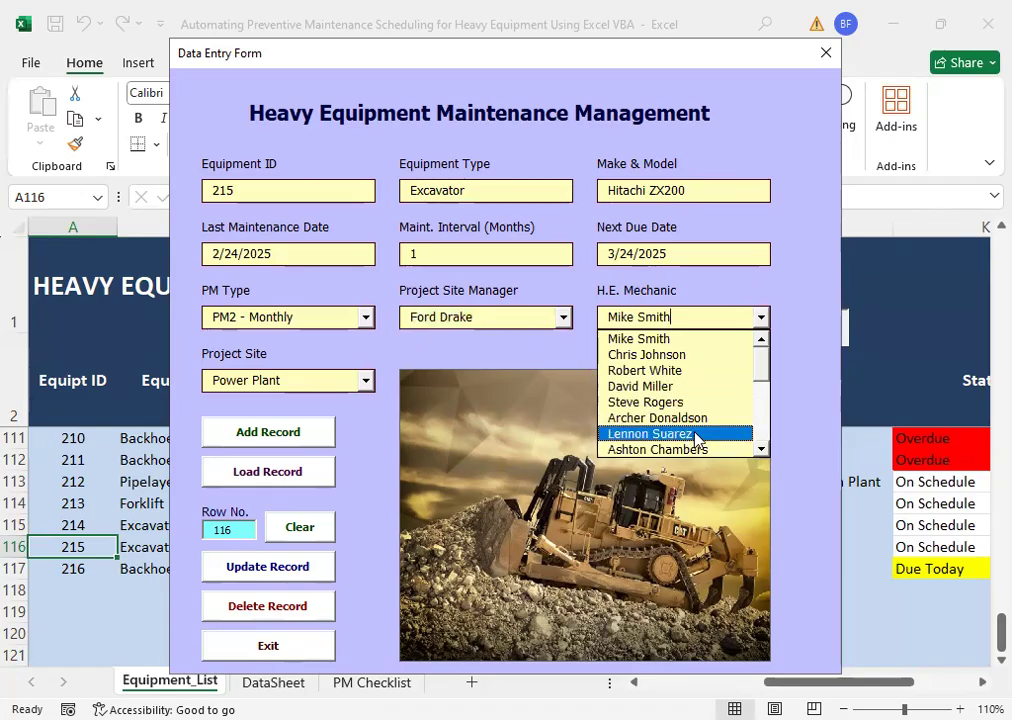
pyautogui.click(669, 355)
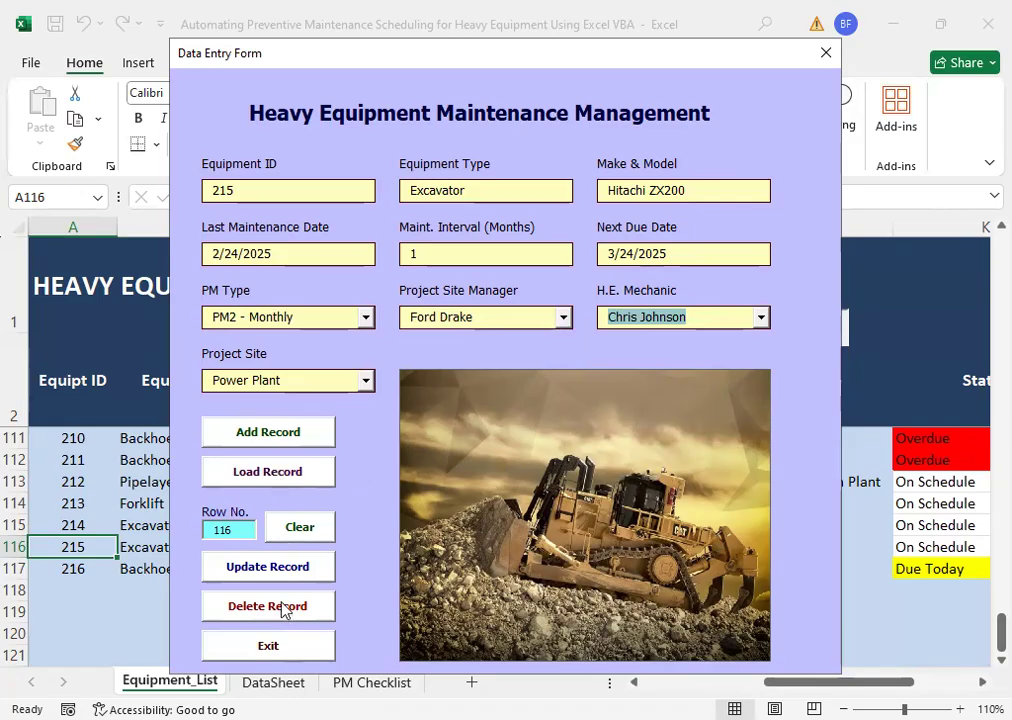
pyautogui.click(268, 571)
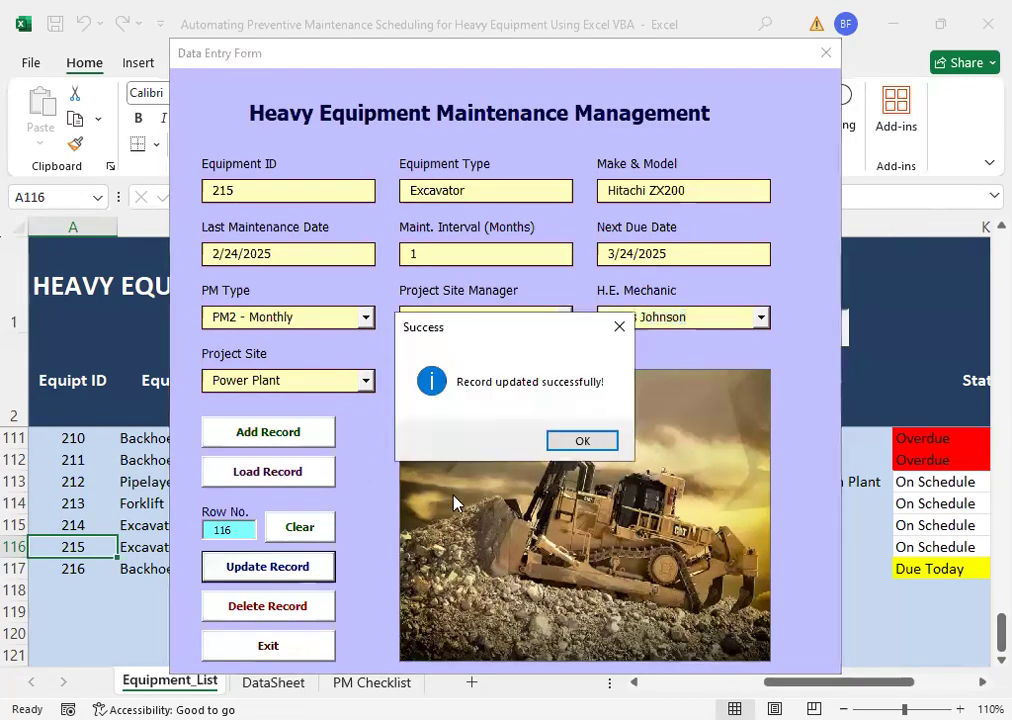
pyautogui.click(564, 447)
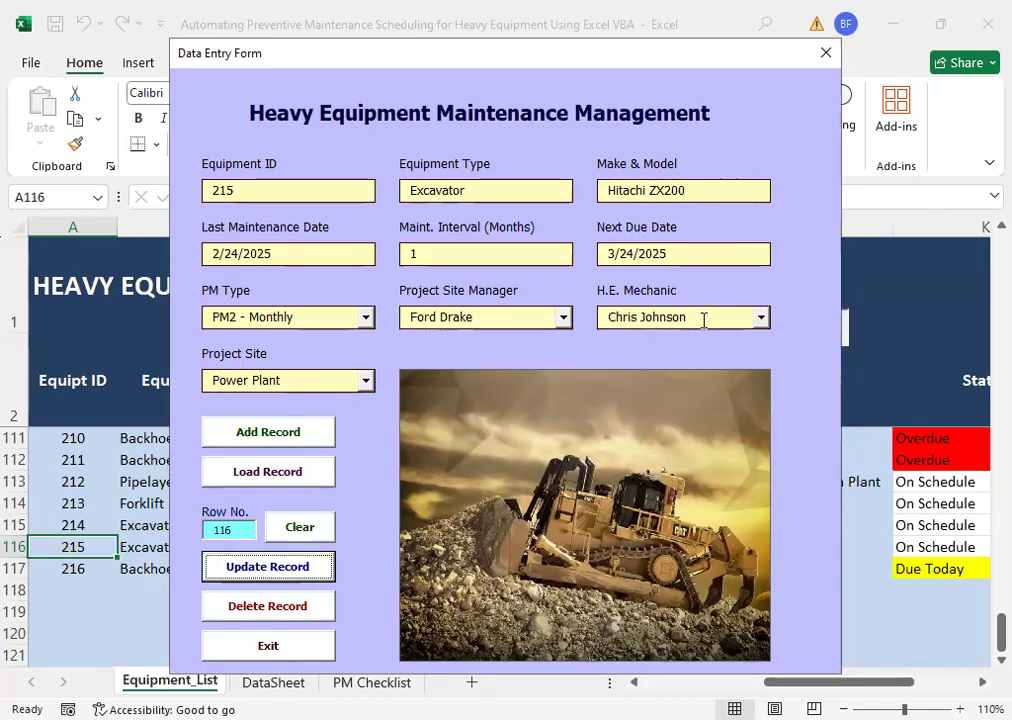
pyautogui.click(272, 648)
# Step: Check the manager, mechanic, project site and status of the equipment 215 record in row 116
pyautogui.click(195, 558)
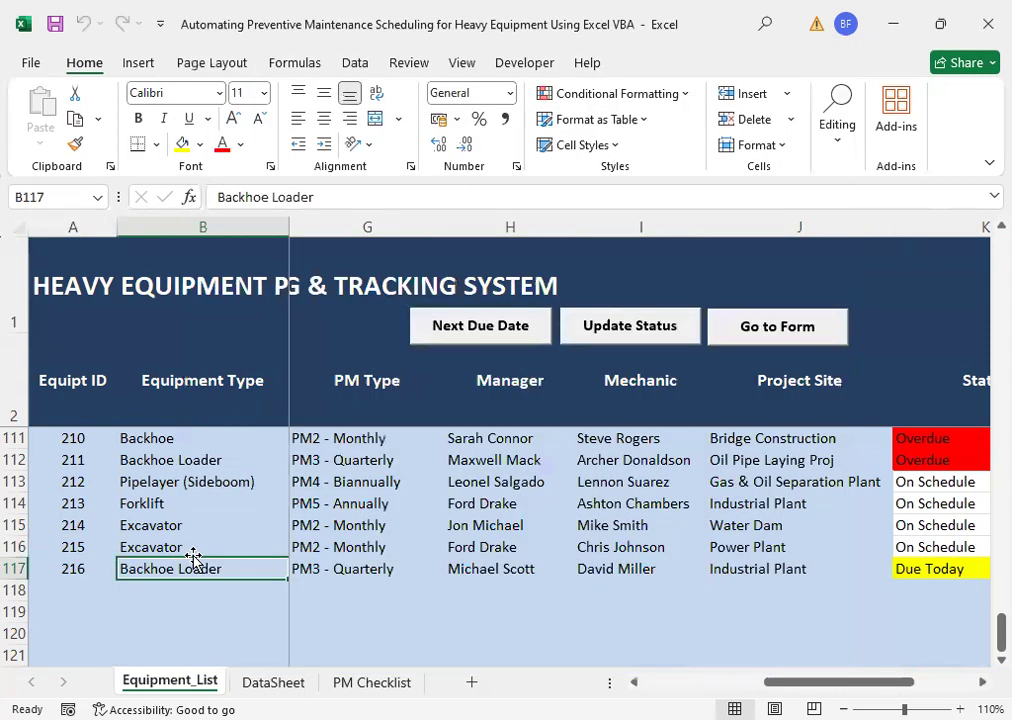
pyautogui.press('Up')
pyautogui.press('Right')
pyautogui.press('Right')
pyautogui.press('Right')
pyautogui.press('Right')
pyautogui.press('Right')
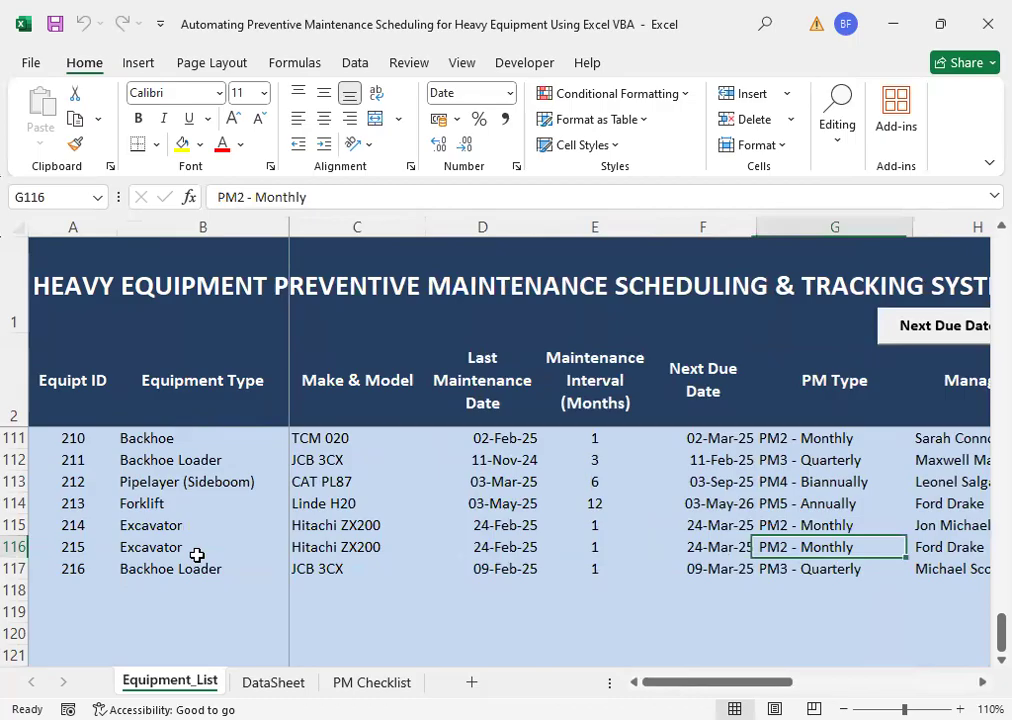
pyautogui.press('Right')
pyautogui.press('Right')
pyautogui.press('Right')
pyautogui.press('Left')
pyautogui.press('Left')
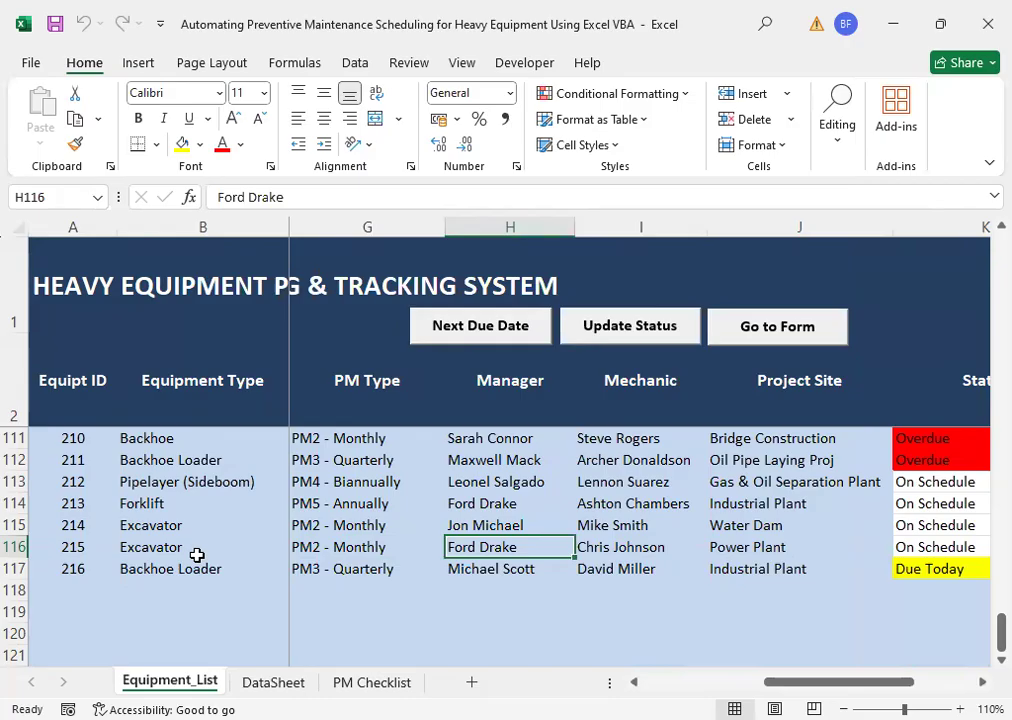
pyautogui.press('Right')
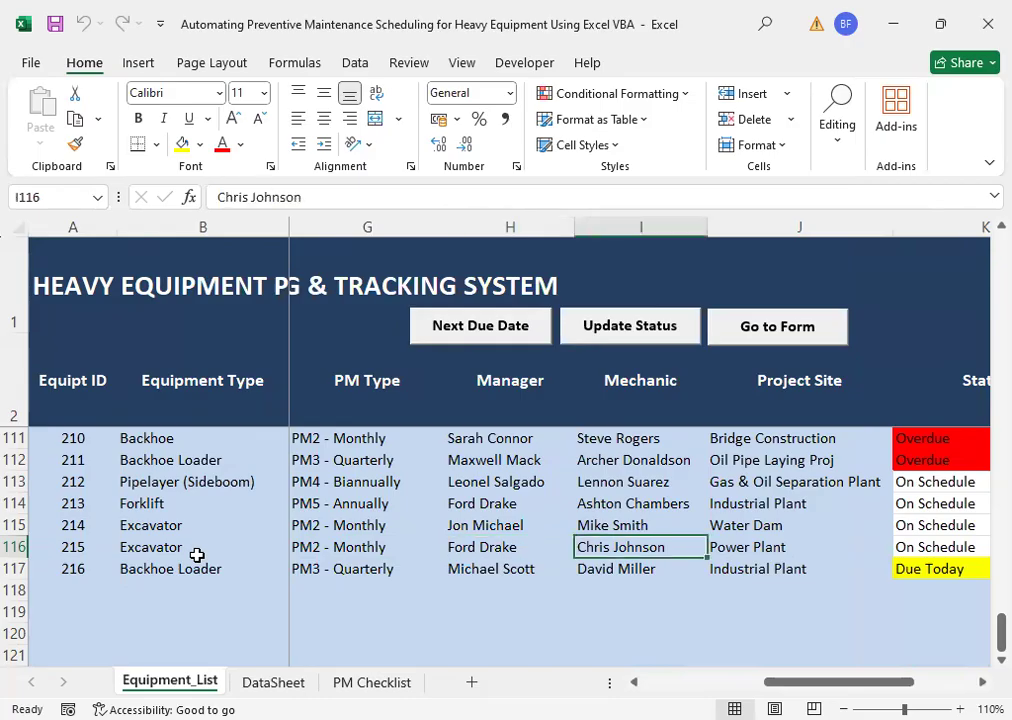
pyautogui.press('Right')
pyautogui.press('Right')
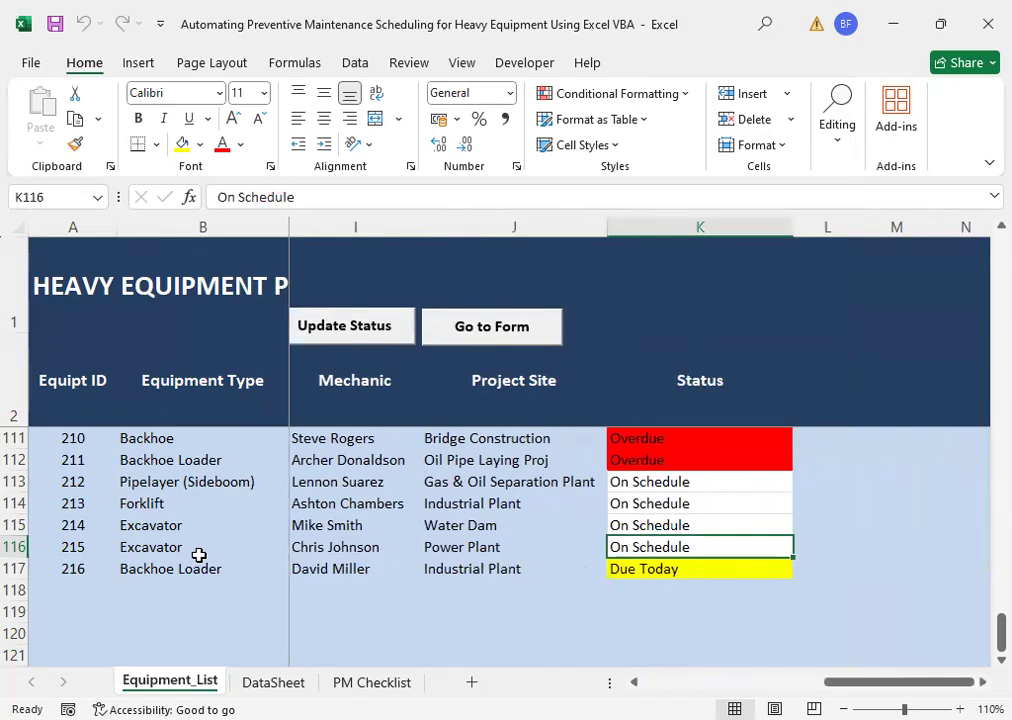
# Step: Compare the mechanic, project site and status of equipment 215 in row 116 with the neighbouring records
pyautogui.press('Left')
pyautogui.press('Left')
pyautogui.press('Left')
pyautogui.press('Left')
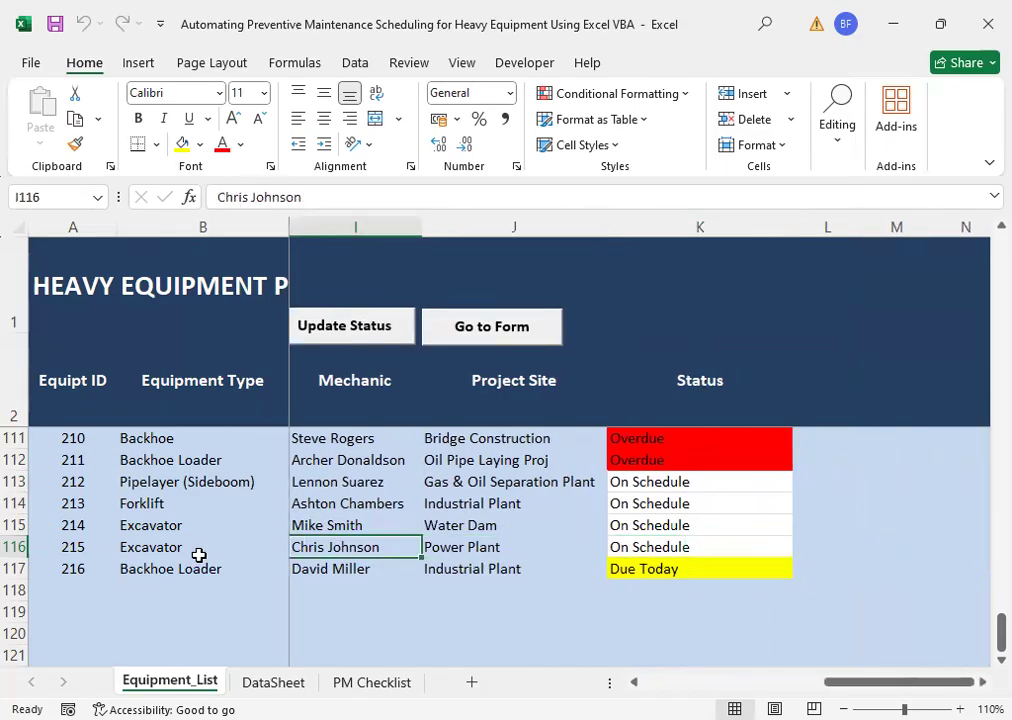
pyautogui.press('Right')
pyautogui.press('Right')
pyautogui.press('Right')
pyautogui.press('Right')
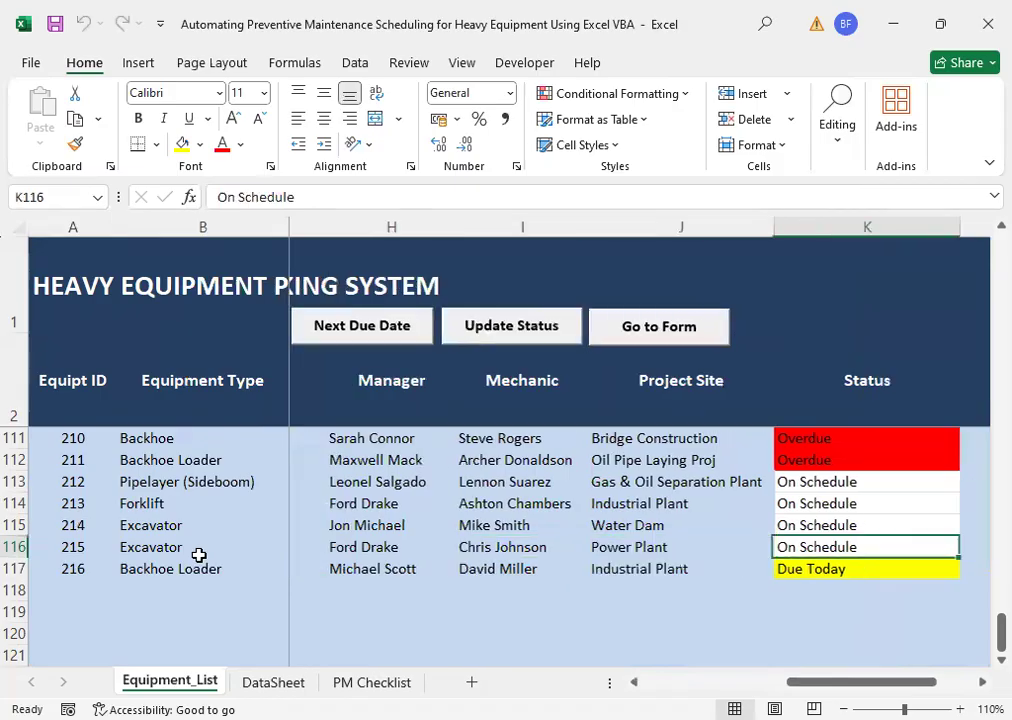
pyautogui.press('Left')
pyautogui.press('Left')
pyautogui.press('Right')
pyautogui.press('Right')
pyautogui.press('Left')
pyautogui.press('Left')
pyautogui.press('Left')
pyautogui.press('Right')
pyautogui.press('Right')
pyautogui.press('Left')
pyautogui.press('Left')
# Step: Examine the equipment type, model, maintenance date, interval, next due date and PM type of equipment 215 in row 116
pyautogui.press('Home')
pyautogui.press('Right')
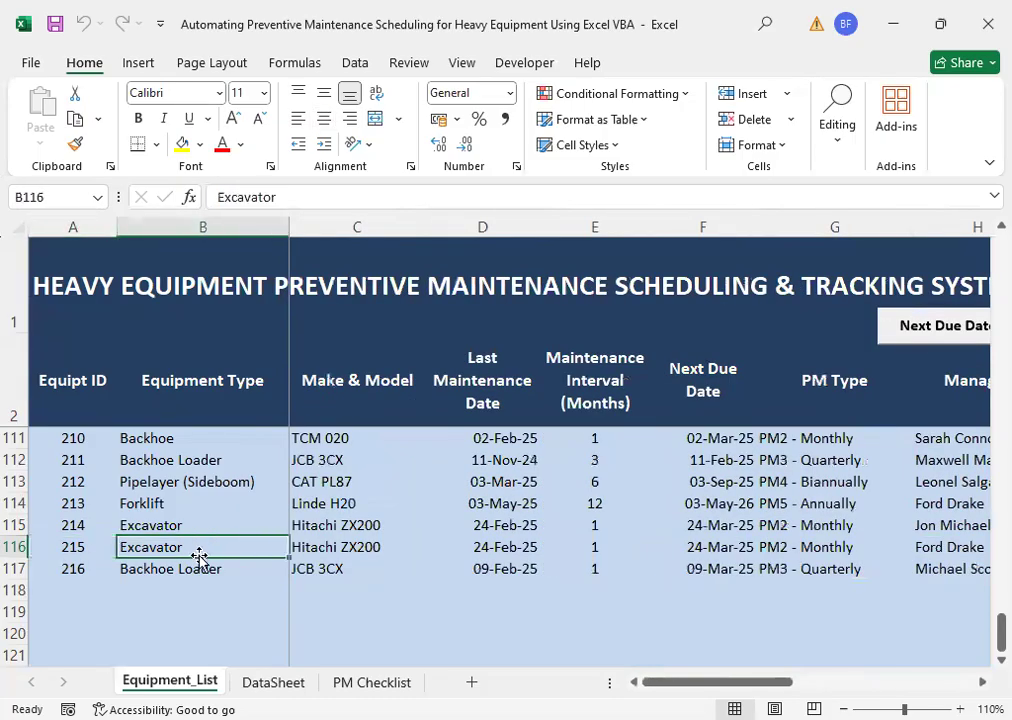
pyautogui.press('Right')
pyautogui.press('Right')
pyautogui.press('Right')
pyautogui.press('Right')
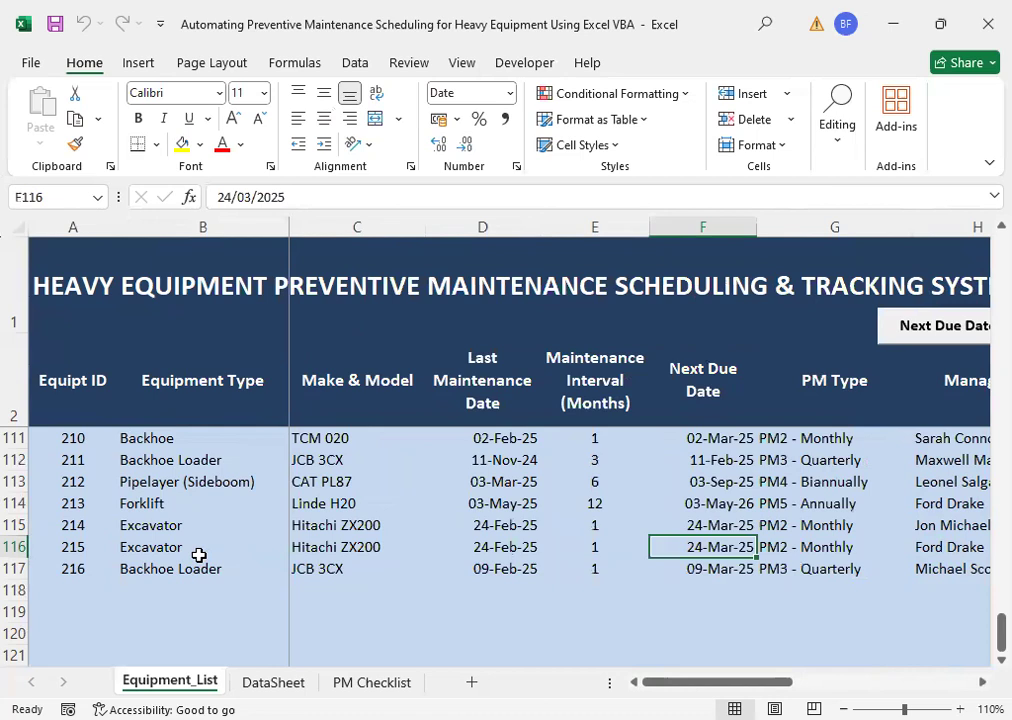
pyautogui.press('Right')
pyautogui.press('Left')
pyautogui.press('Right')
pyautogui.press('Left')
pyautogui.press('Left')
pyautogui.press('Left')
pyautogui.press('Home')
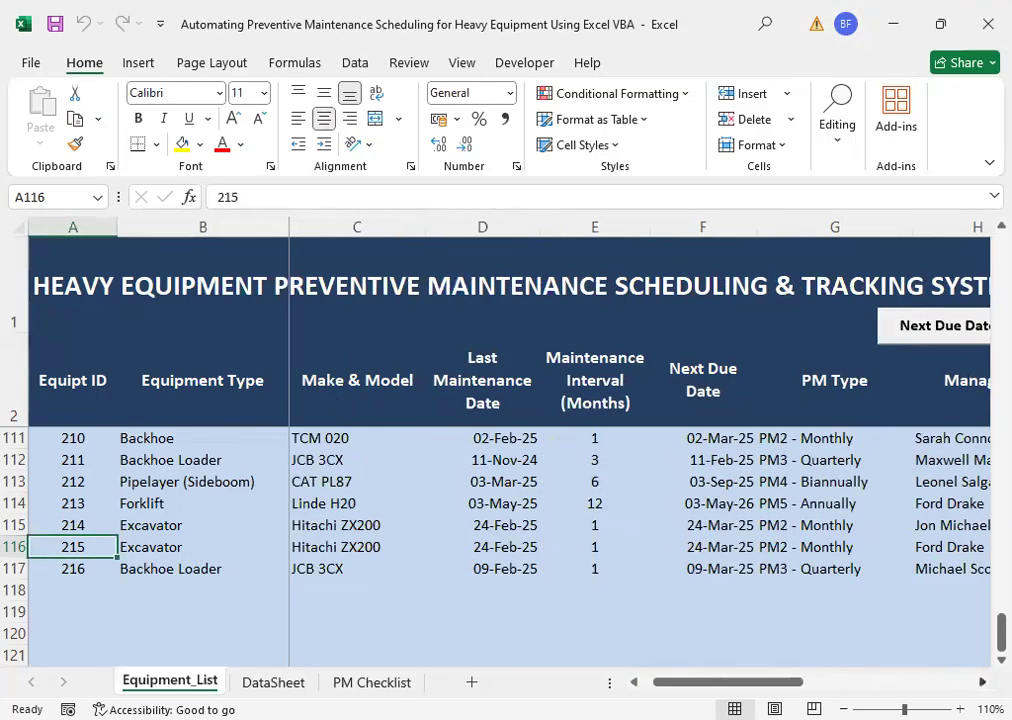
# Step: Open the data entry form, load the record for equipment ID 216, and check its row number
pyautogui.click(982, 682)
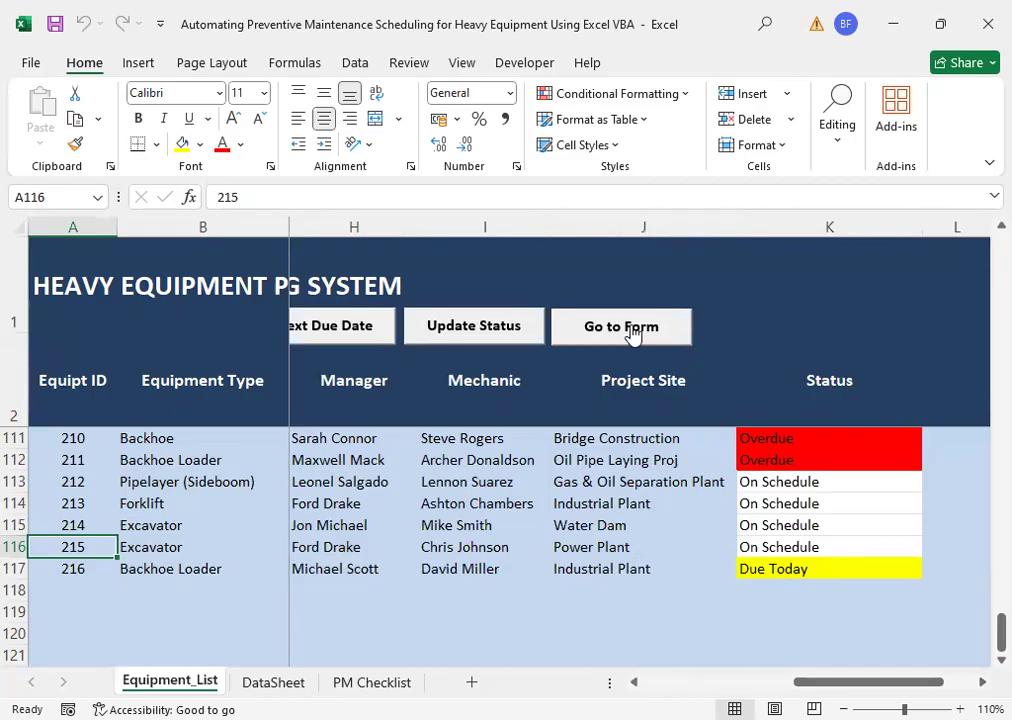
pyautogui.click(632, 330)
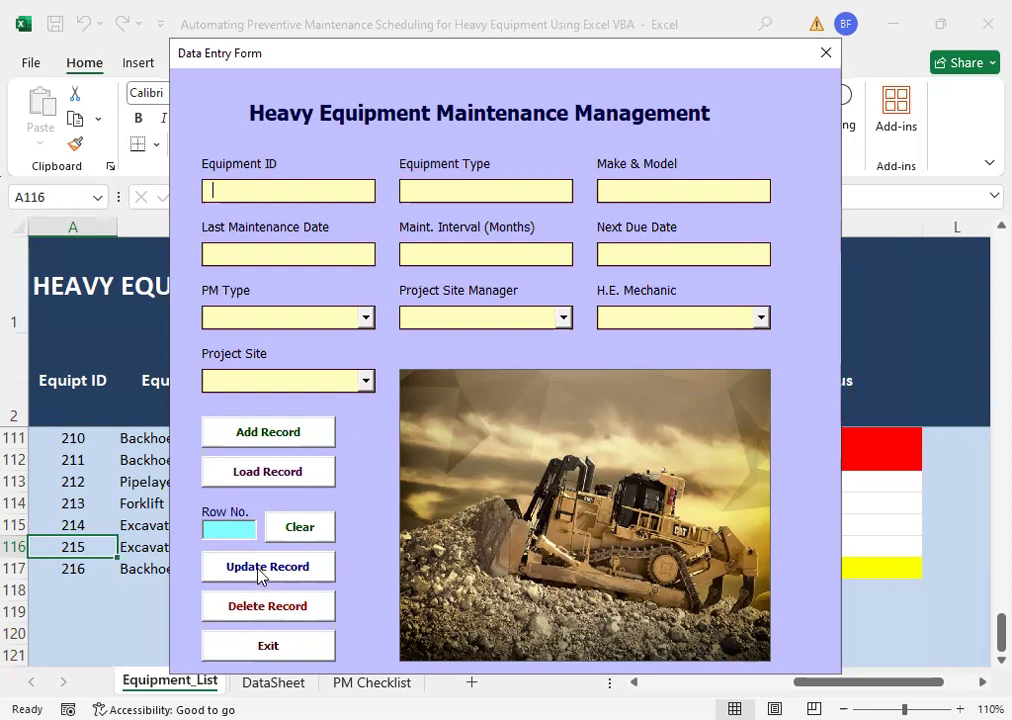
pyautogui.write('216')
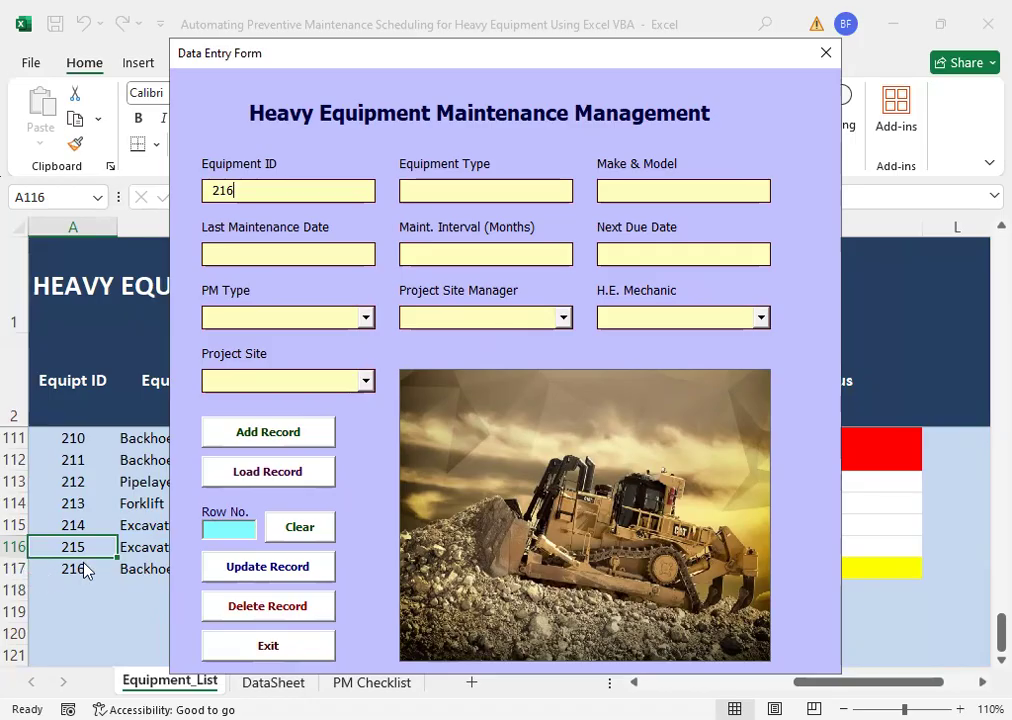
pyautogui.click(271, 480)
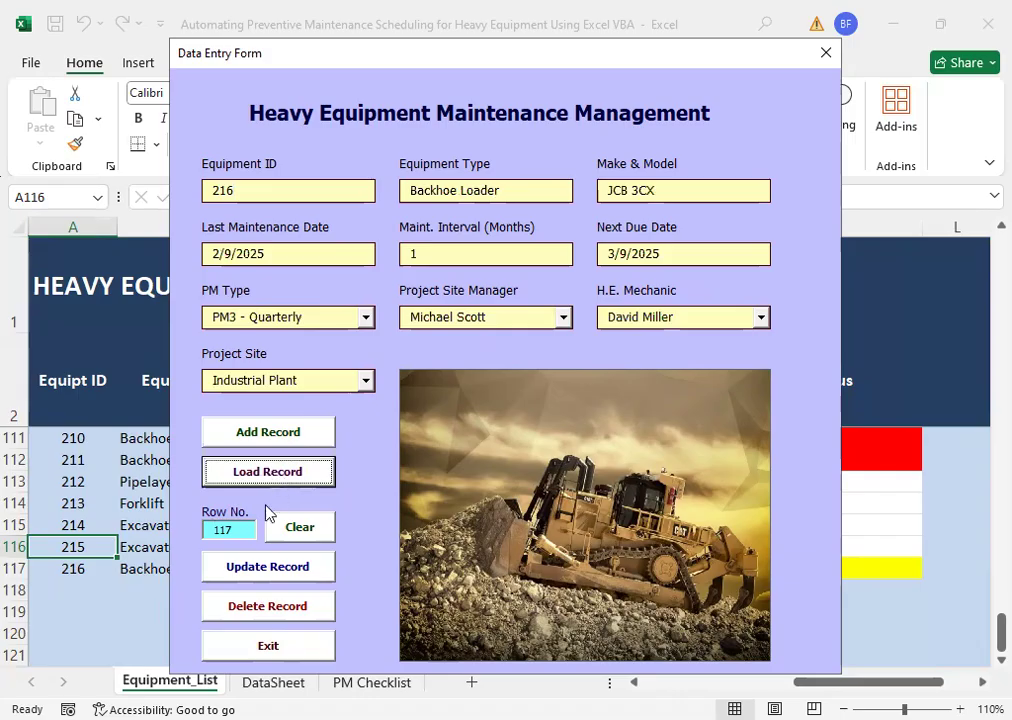
pyautogui.click(237, 531)
pyautogui.doubleClick(237, 531)
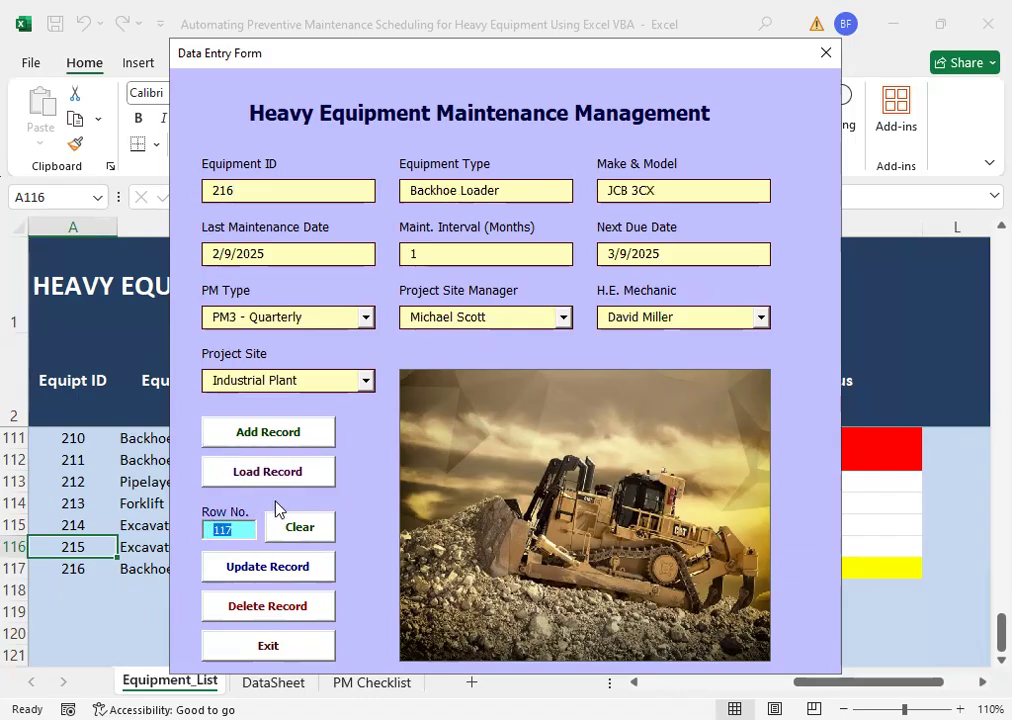
pyautogui.click(248, 531)
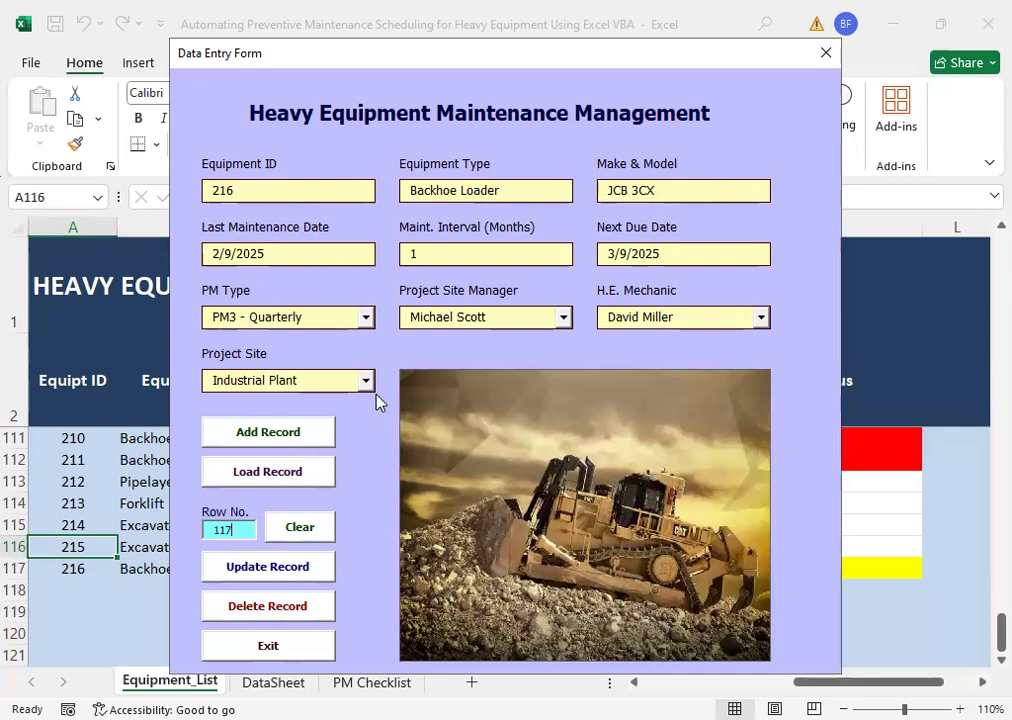
# Step: Delete the loaded record for equipment 216, confirm the deletion, and move the form aside to check the equipment list
pyautogui.click(261, 605)
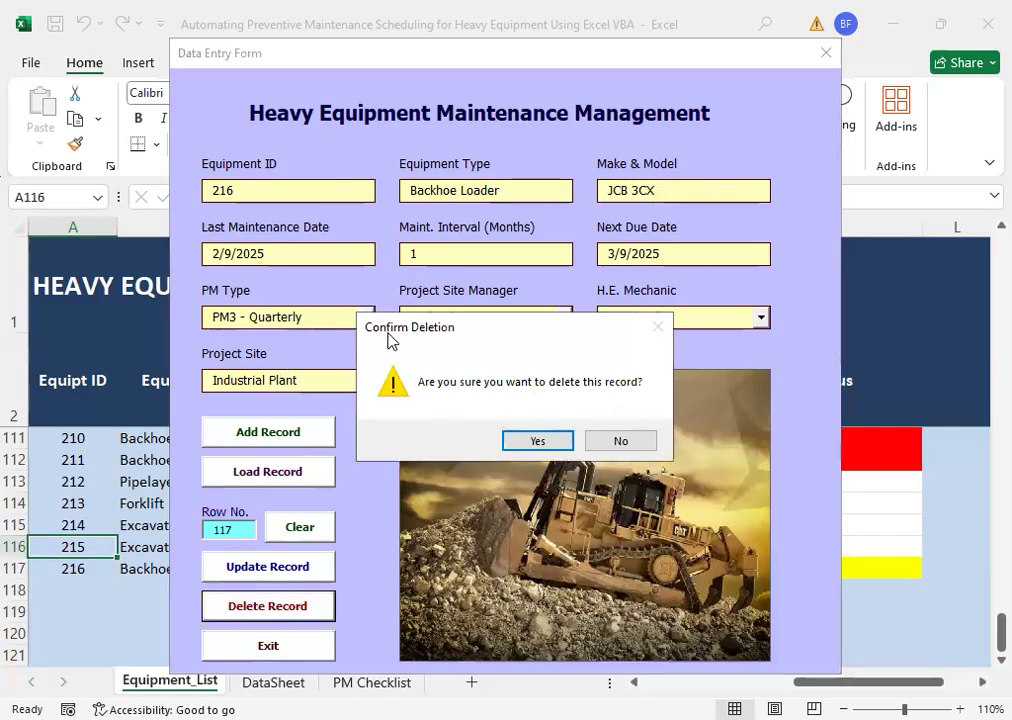
pyautogui.click(553, 446)
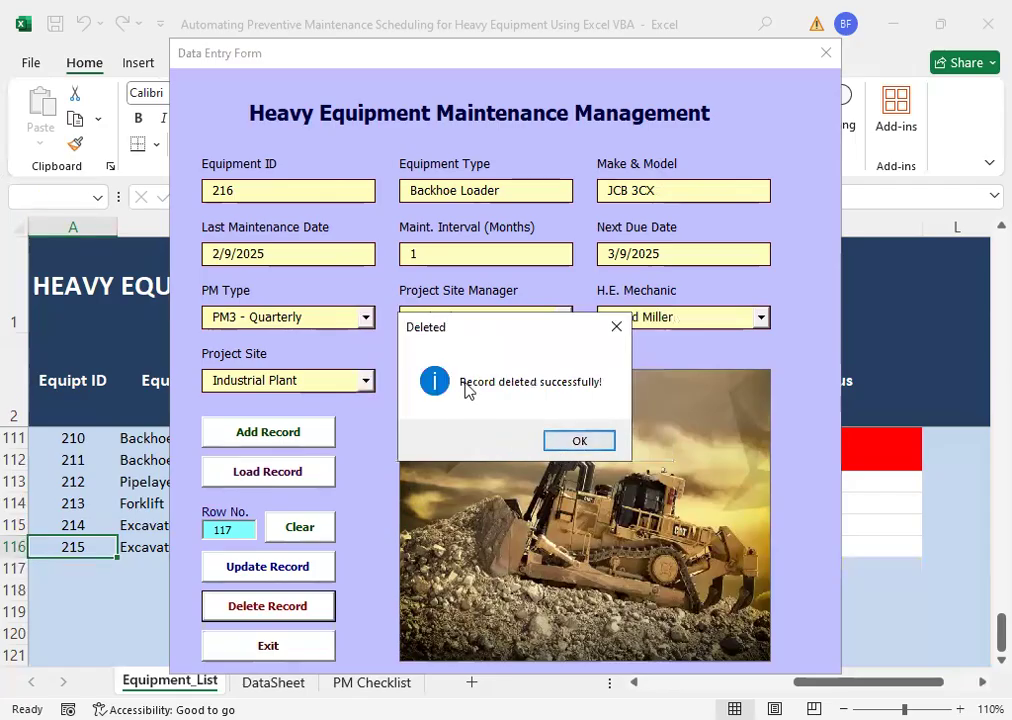
pyautogui.click(578, 441)
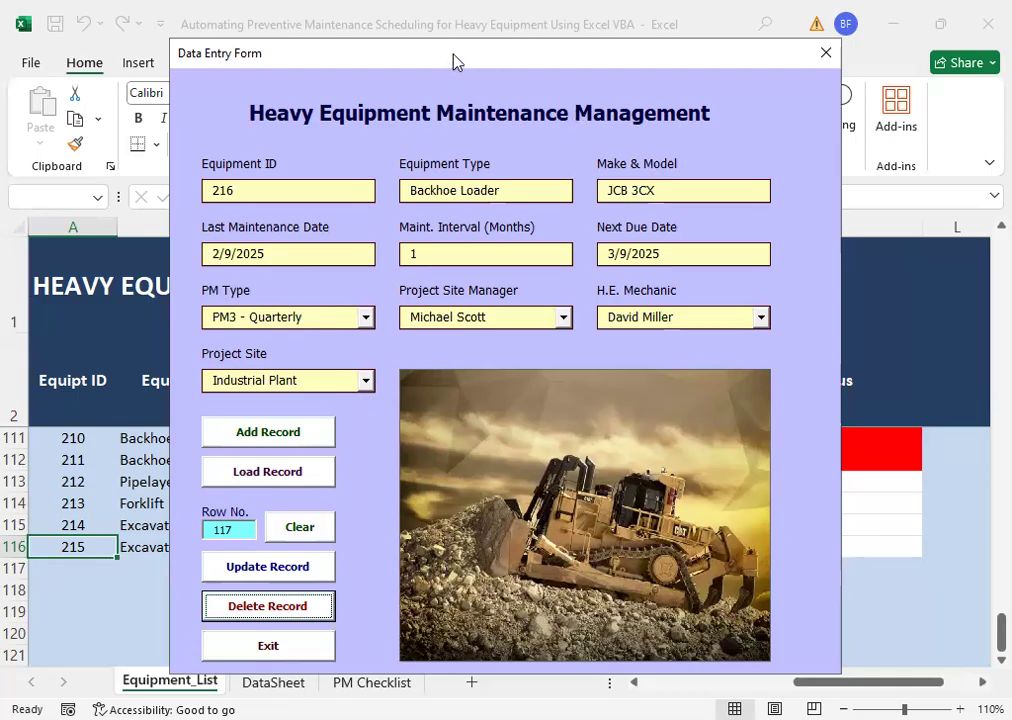
pyautogui.moveTo(453, 62); pyautogui.dragTo(369, 577)
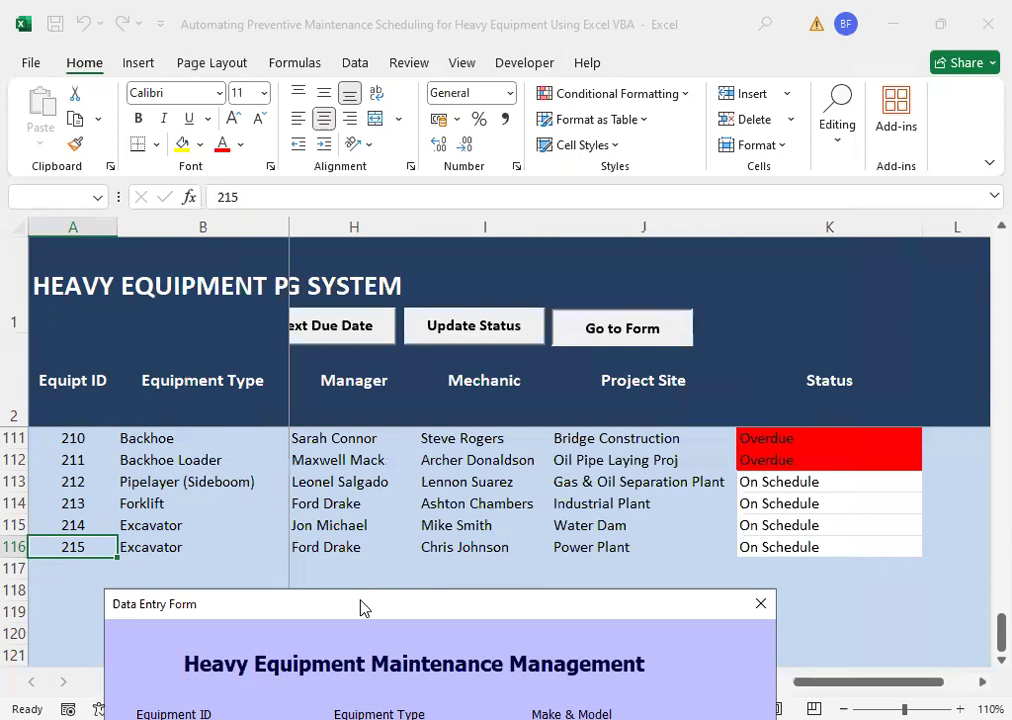
pyautogui.moveTo(362, 607); pyautogui.dragTo(375, 591)
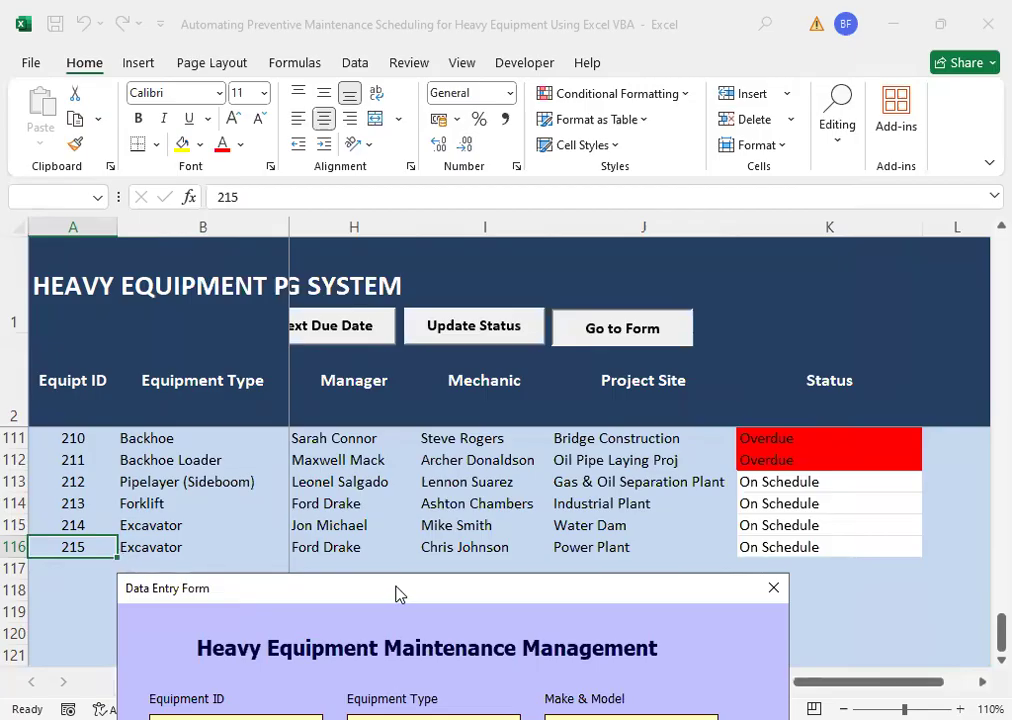
pyautogui.moveTo(396, 594); pyautogui.dragTo(435, 54)
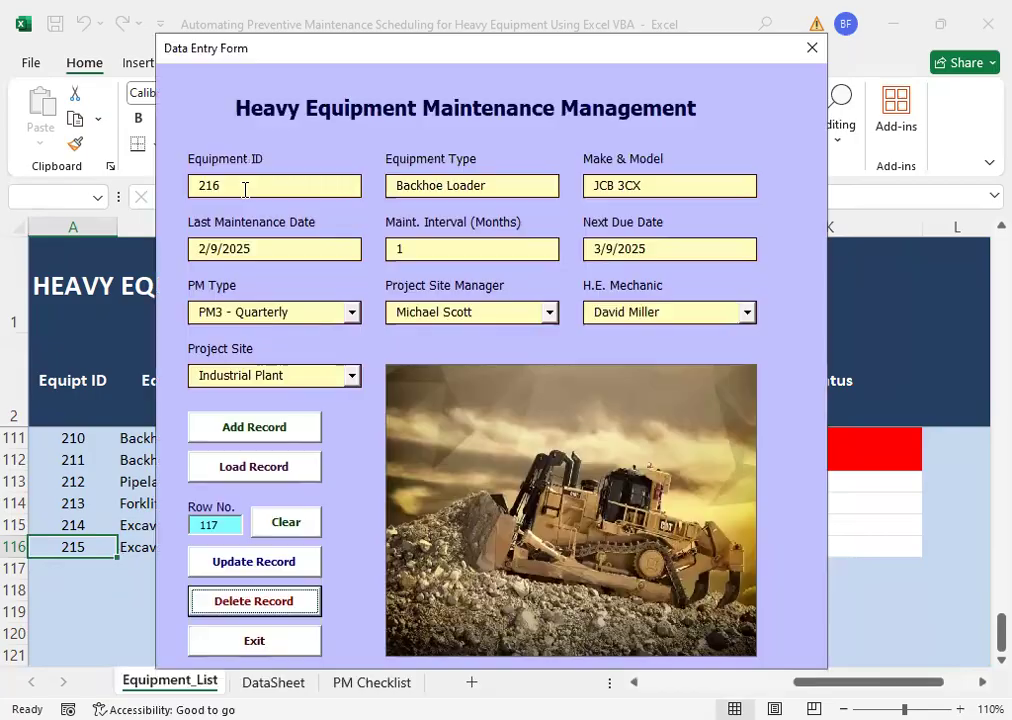
# Step: Clear the form and load the record for equipment ID 215
pyautogui.click(283, 524)
pyautogui.click(229, 183)
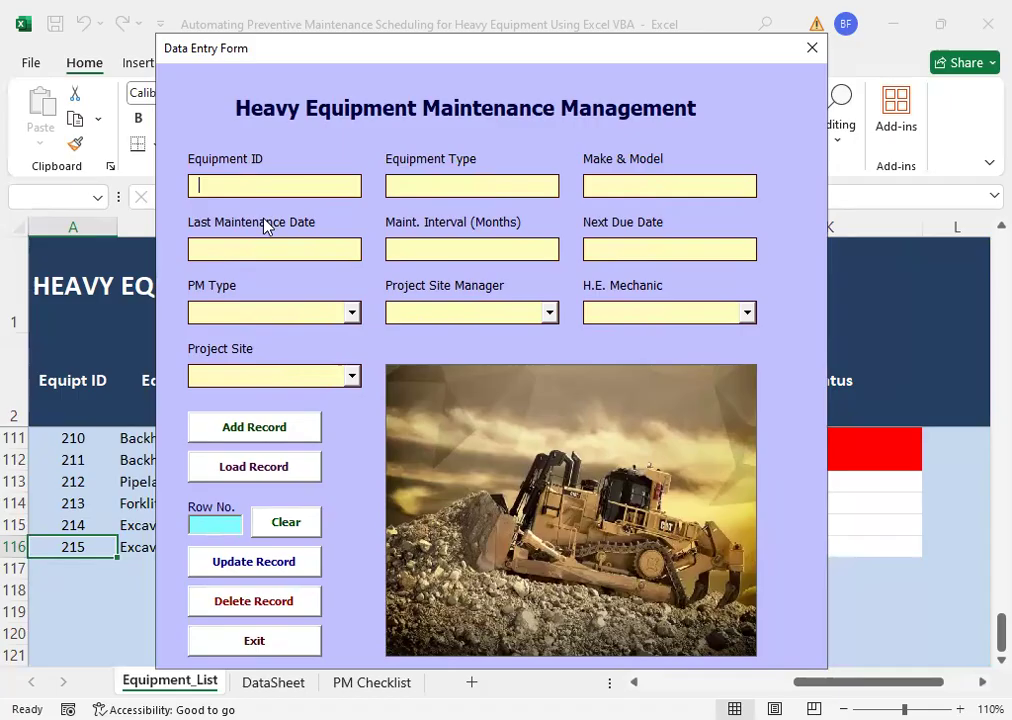
pyautogui.write('215')
pyautogui.click(243, 465)
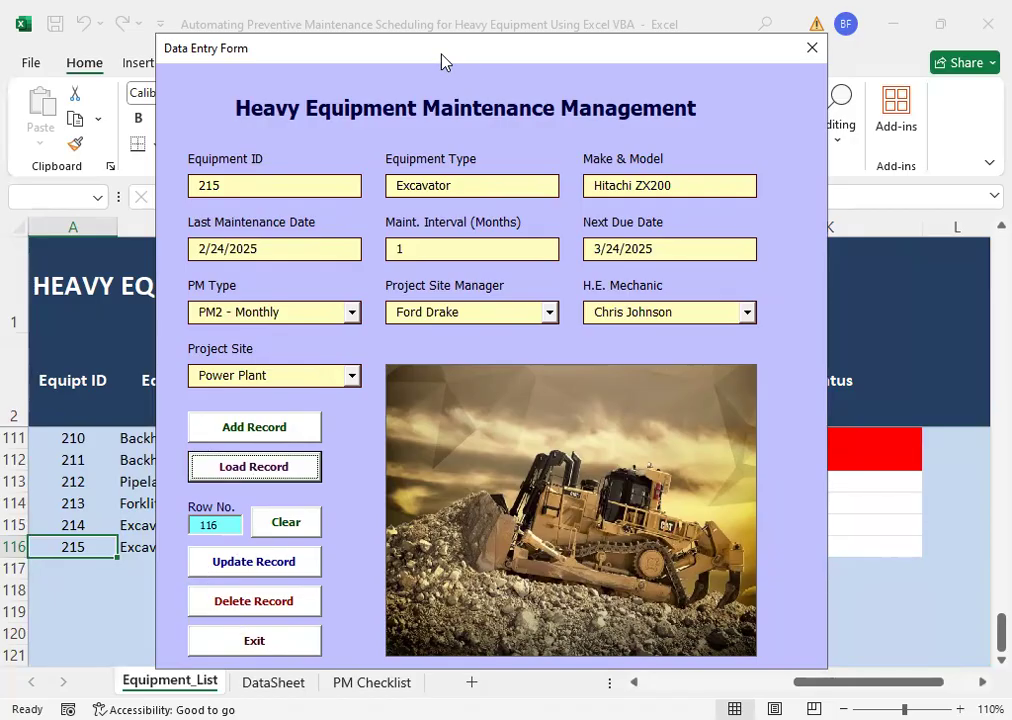
# Step: Delete the loaded record for equipment 215 with the list in view, clear the form, and exit it
pyautogui.moveTo(441, 54); pyautogui.dragTo(666, 21)
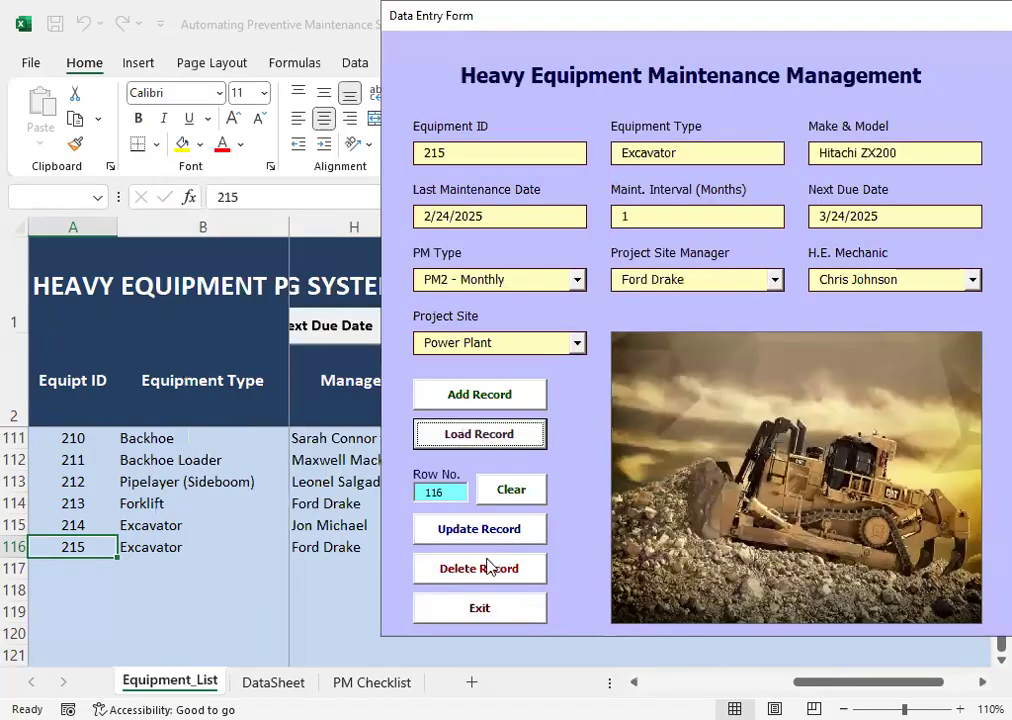
pyautogui.click(488, 569)
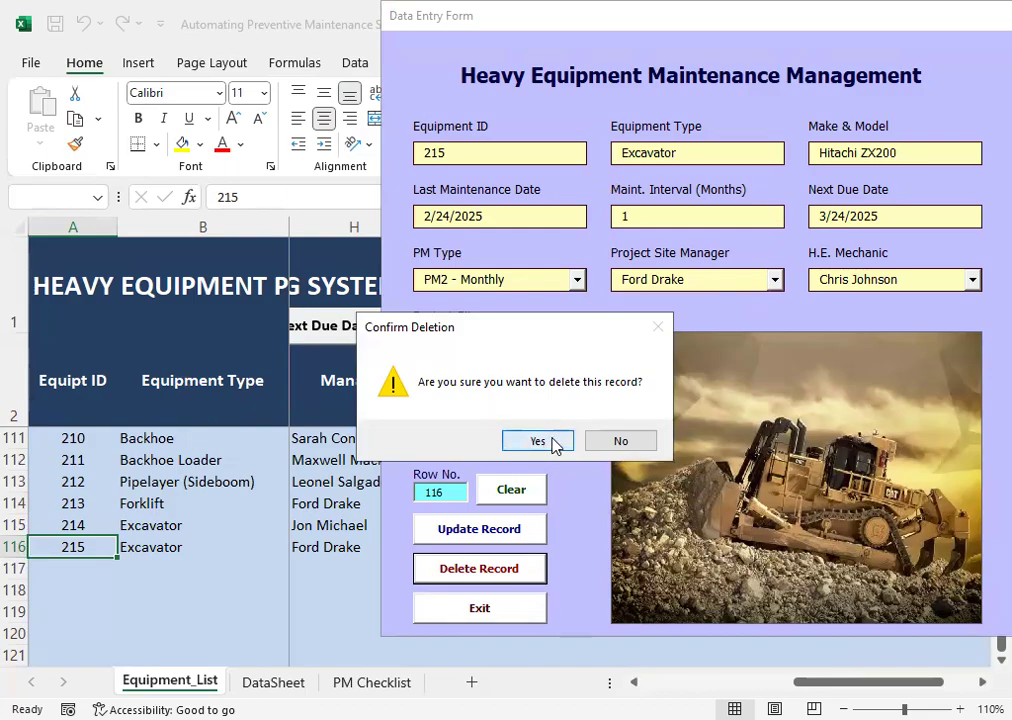
pyautogui.click(540, 441)
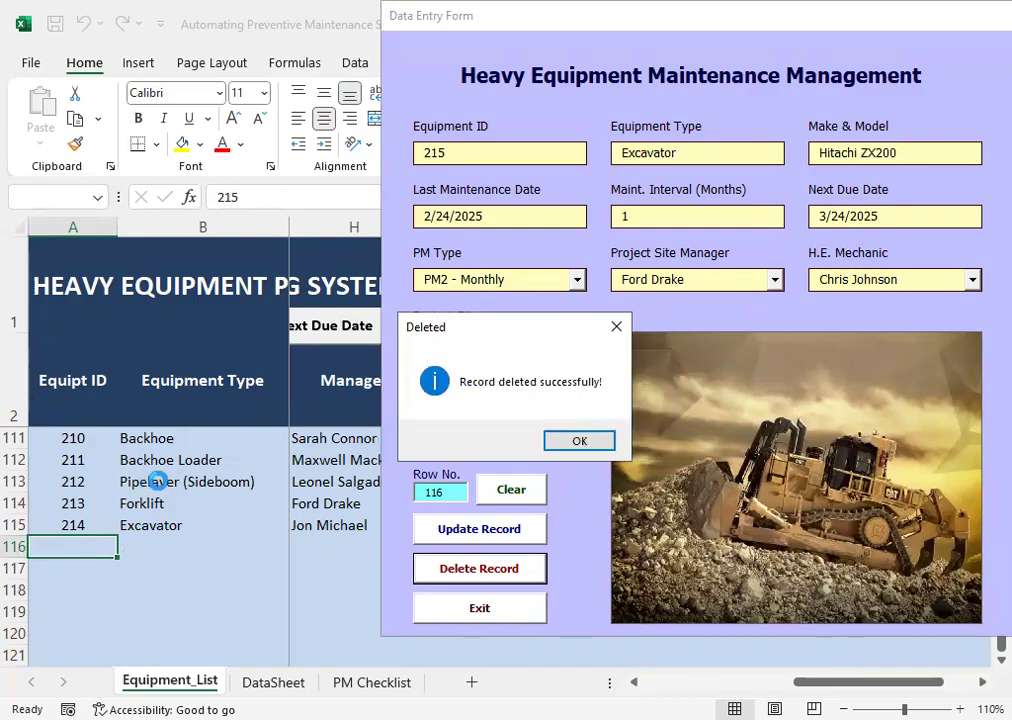
pyautogui.click(574, 444)
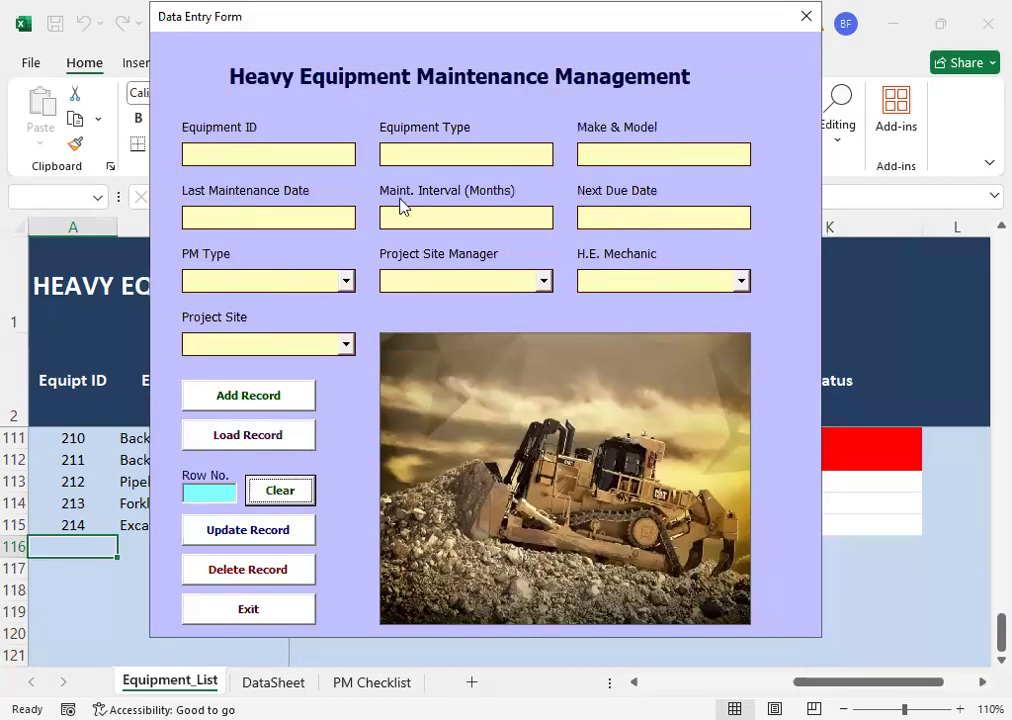
pyautogui.click(270, 611)
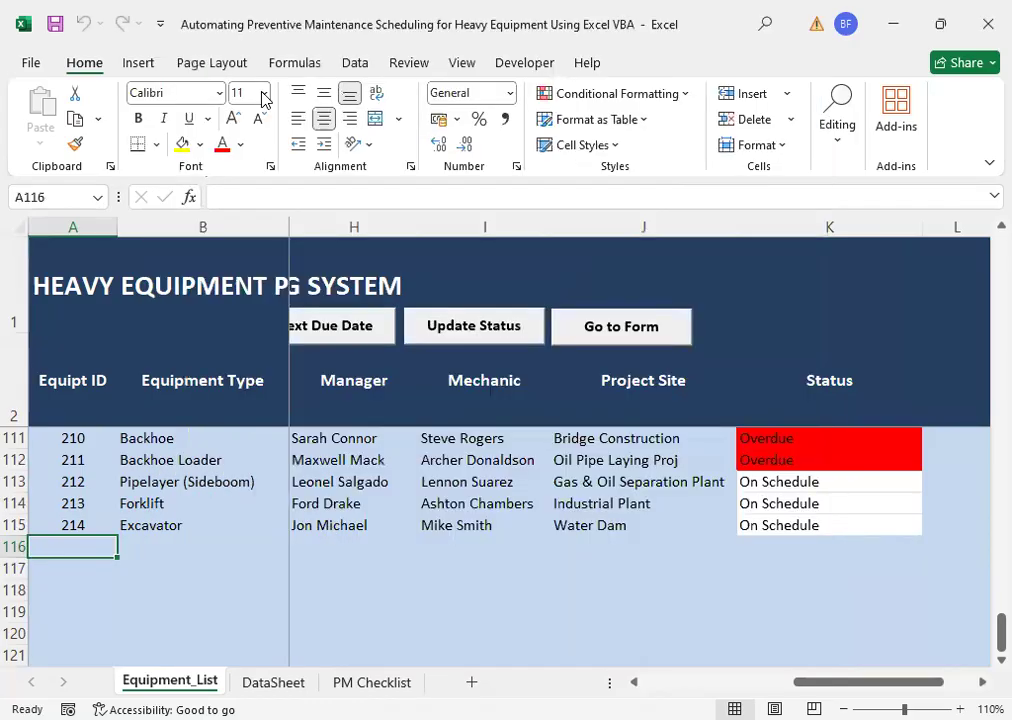
# Step: Check row 116 below equipment 214 across all columns for any data left from the deleted records
pyautogui.click(170, 547)
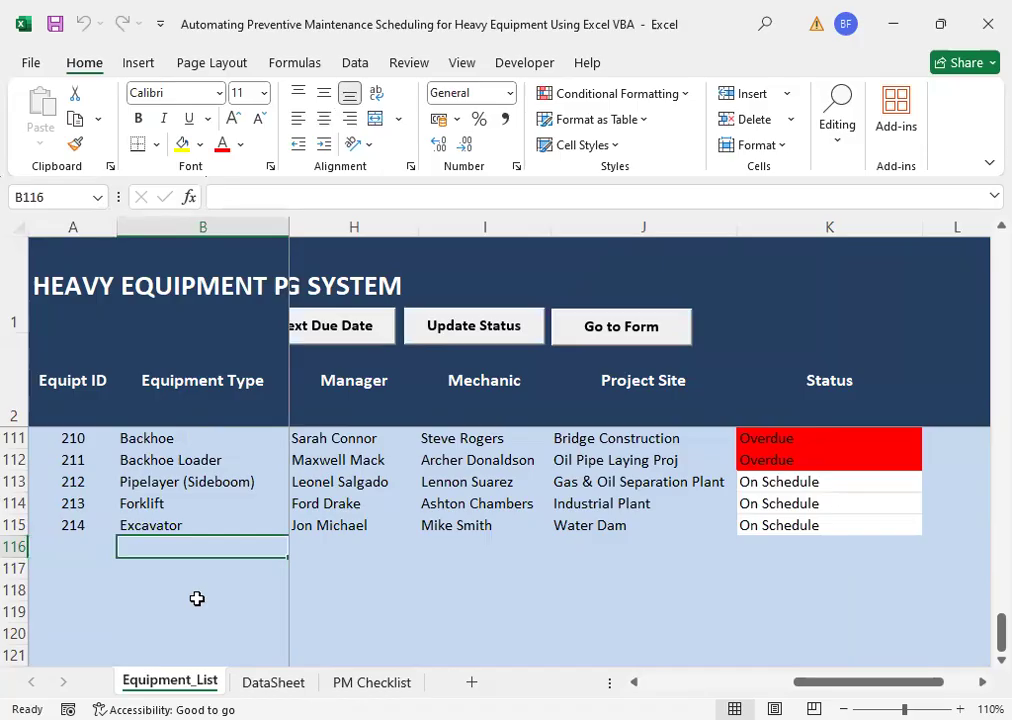
pyautogui.press('Tab')
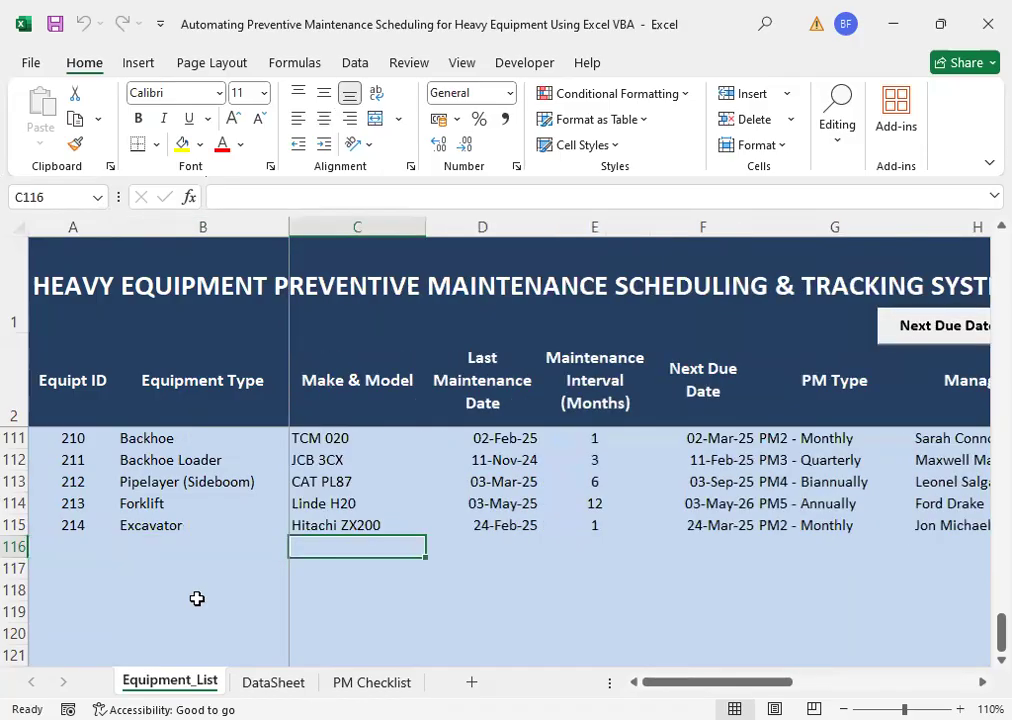
pyautogui.press('Tab')
pyautogui.press('Tab')
pyautogui.press('Tab')
pyautogui.press('Tab')
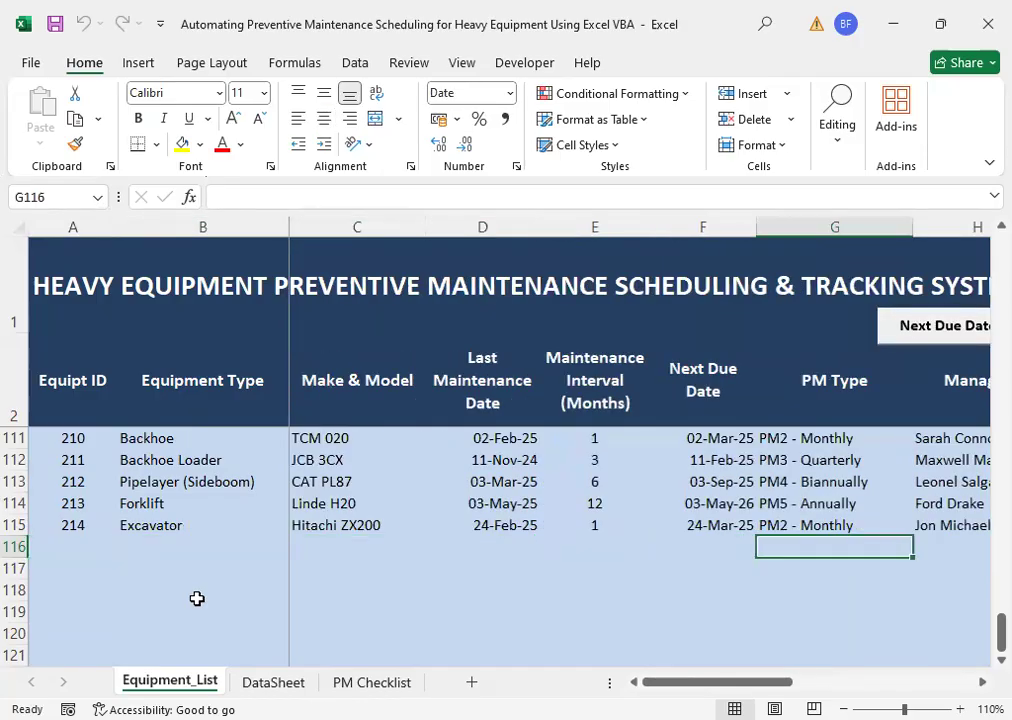
pyautogui.press('Tab')
pyautogui.press('Tab')
pyautogui.press('Tab')
pyautogui.press('Tab')
pyautogui.press('Tab')
pyautogui.press('Left')
pyautogui.press('Left')
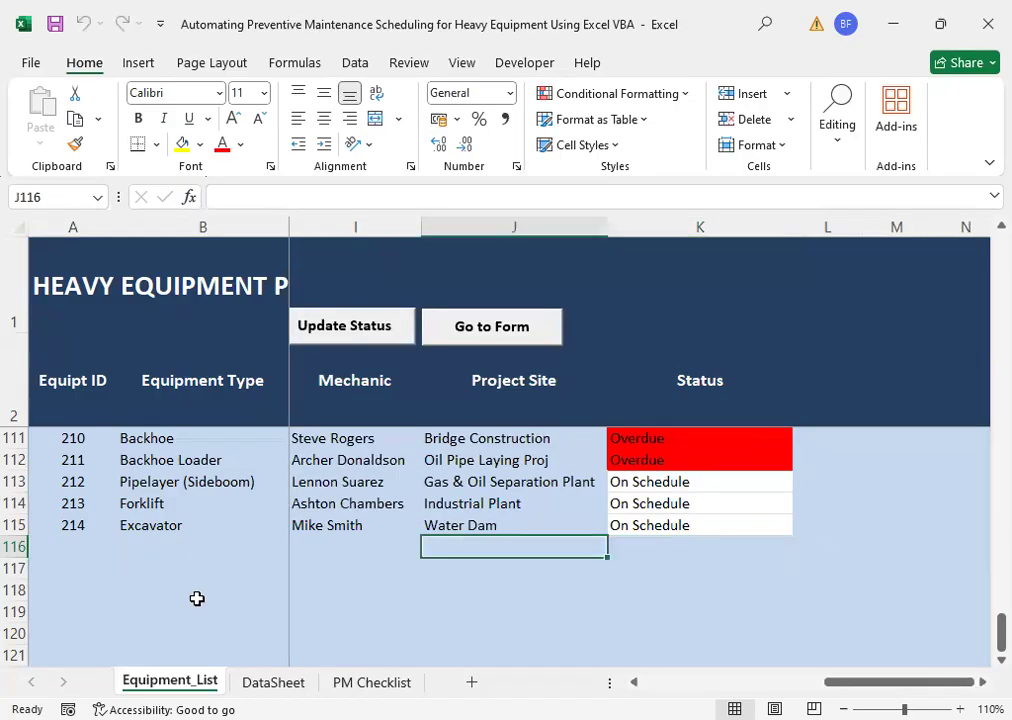
pyautogui.press('Left')
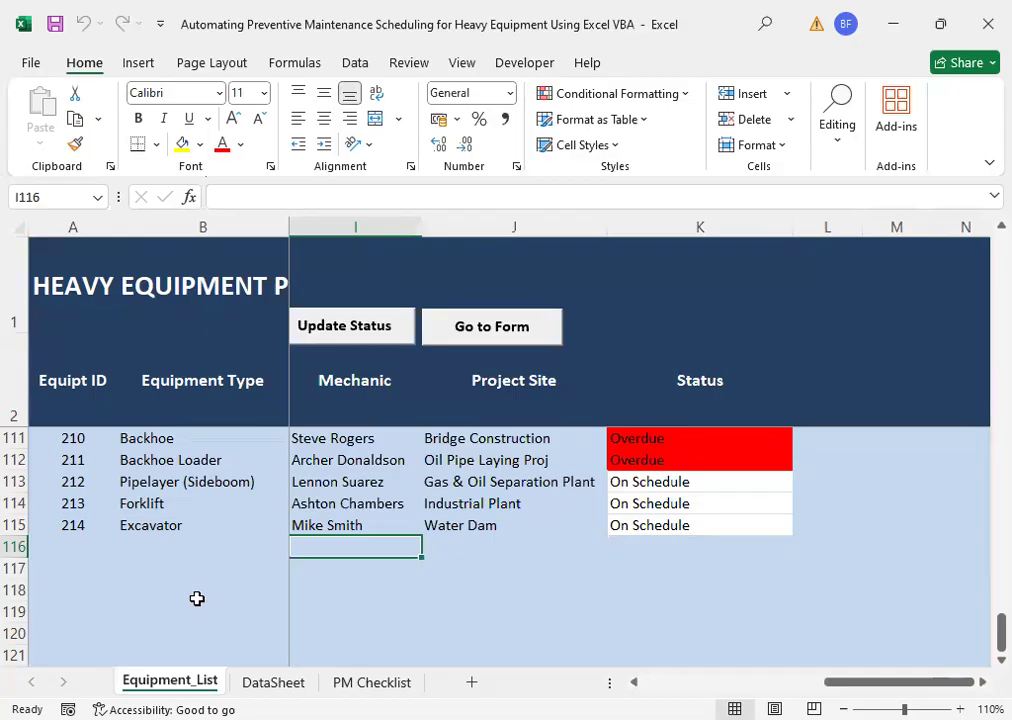
pyautogui.press('Left')
pyautogui.press('Left')
pyautogui.press('Left')
pyautogui.press('Left')
pyautogui.press('Left')
pyautogui.press('Left')
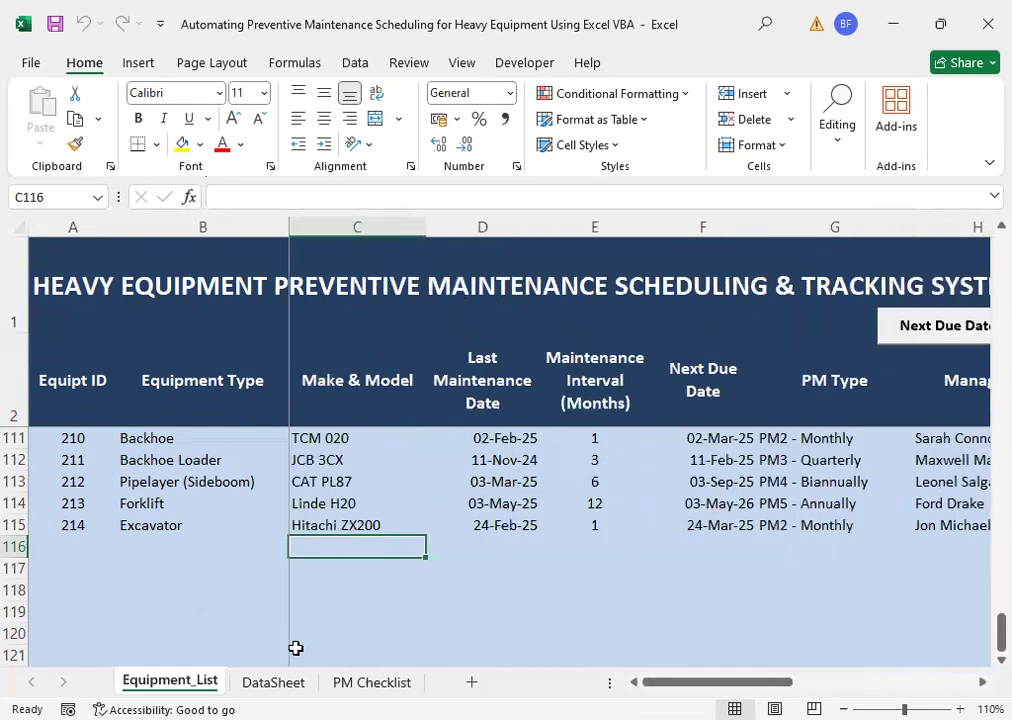
# Step: Switch to the Visual Basic editor, open UserForm1, and display the code behind the form
pyautogui.click(525, 64)
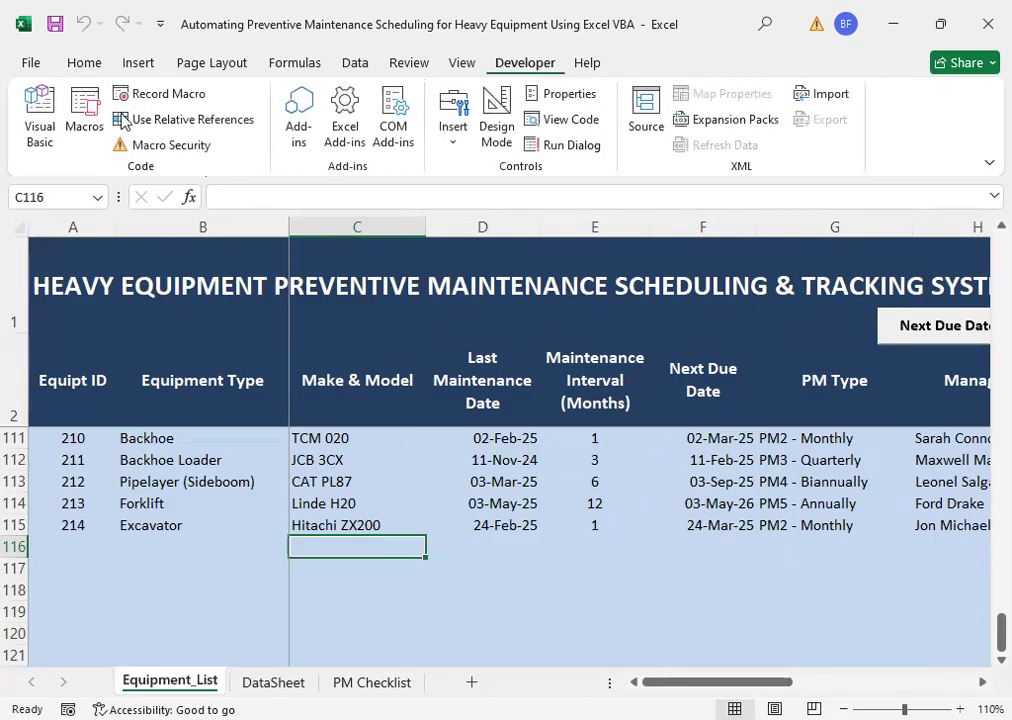
pyautogui.click(40, 115)
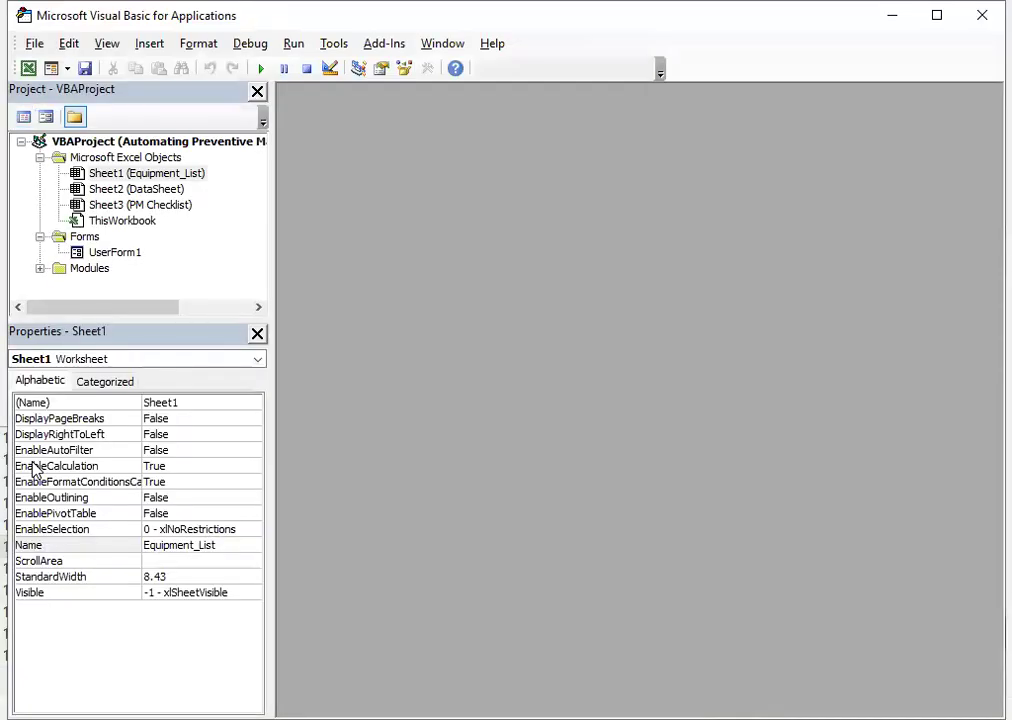
pyautogui.click(125, 253)
pyautogui.doubleClick(125, 253)
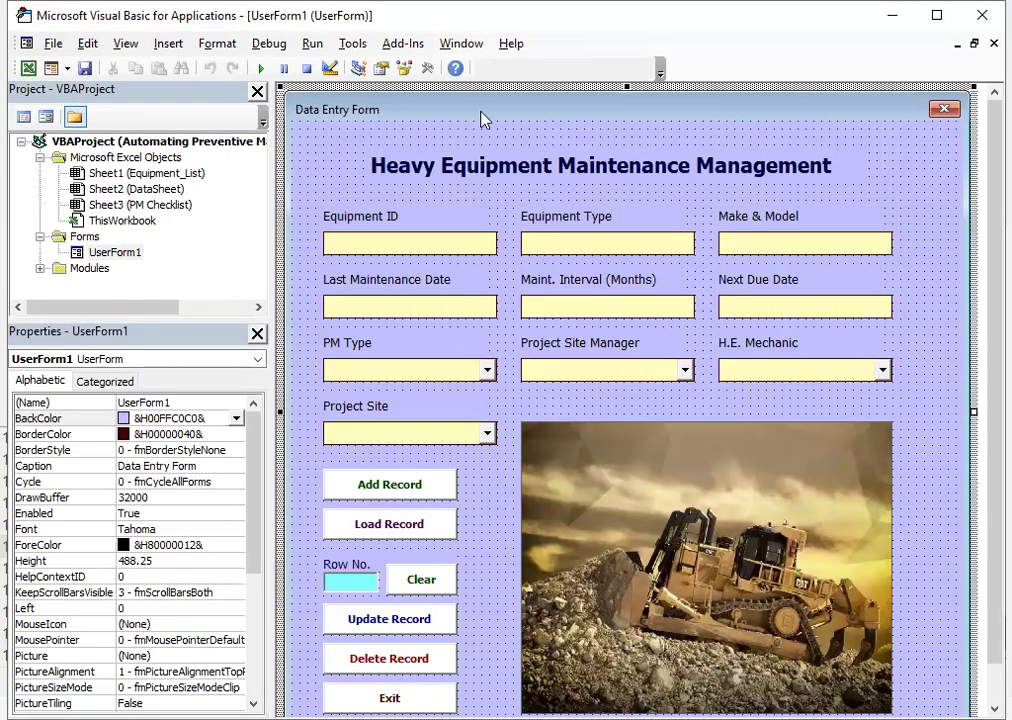
pyautogui.rightClick(479, 513)
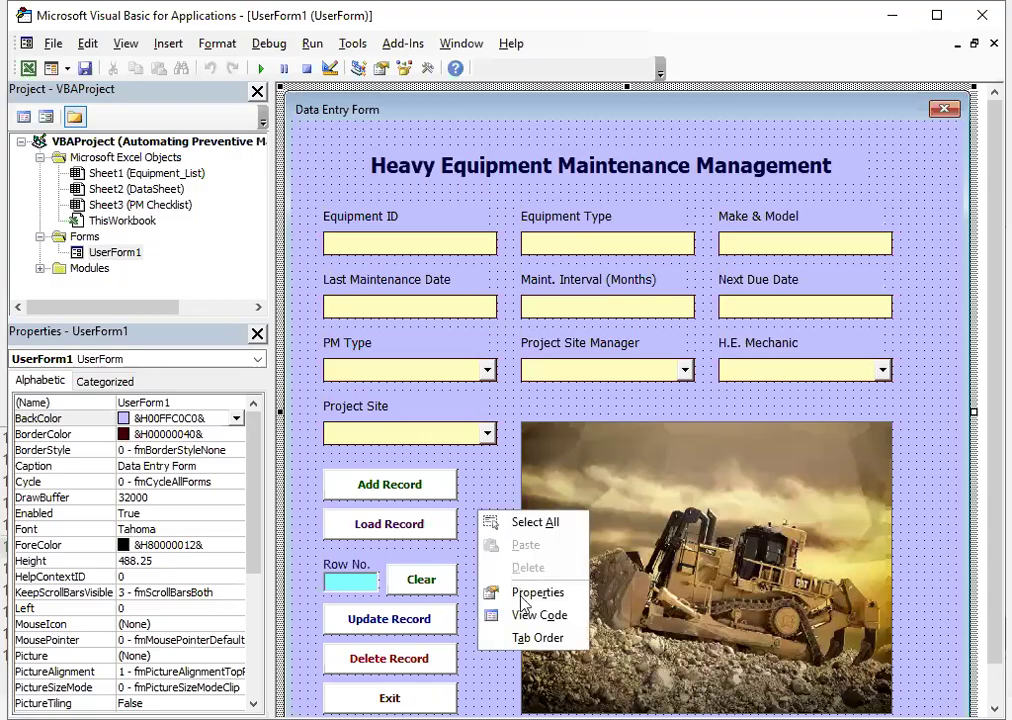
pyautogui.click(531, 618)
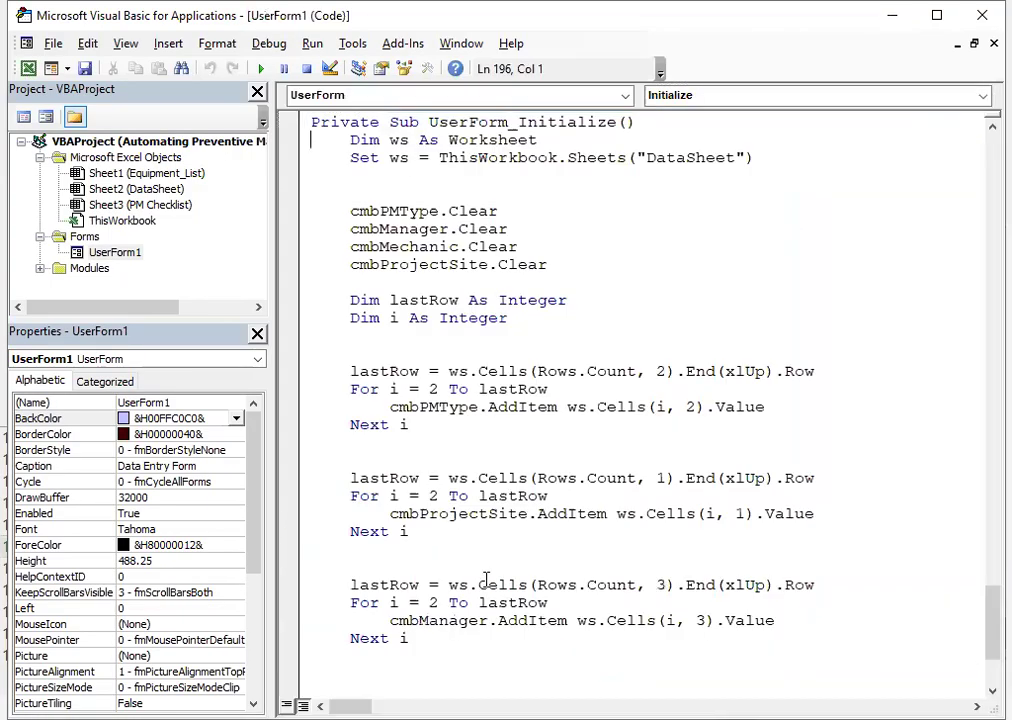
# Step: Review the code behind UserForm1 from btnAdd_Click through the Clear, Close, Delete and Load procedures
pyautogui.scroll(2, 562, 463)
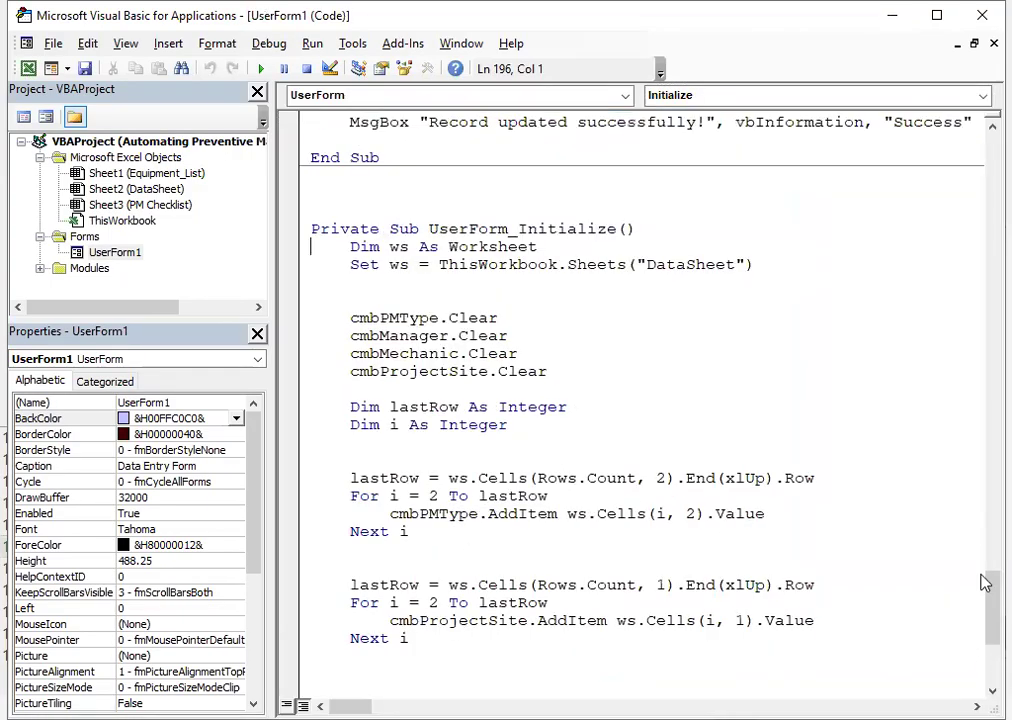
pyautogui.moveTo(986, 588); pyautogui.dragTo(987, 140)
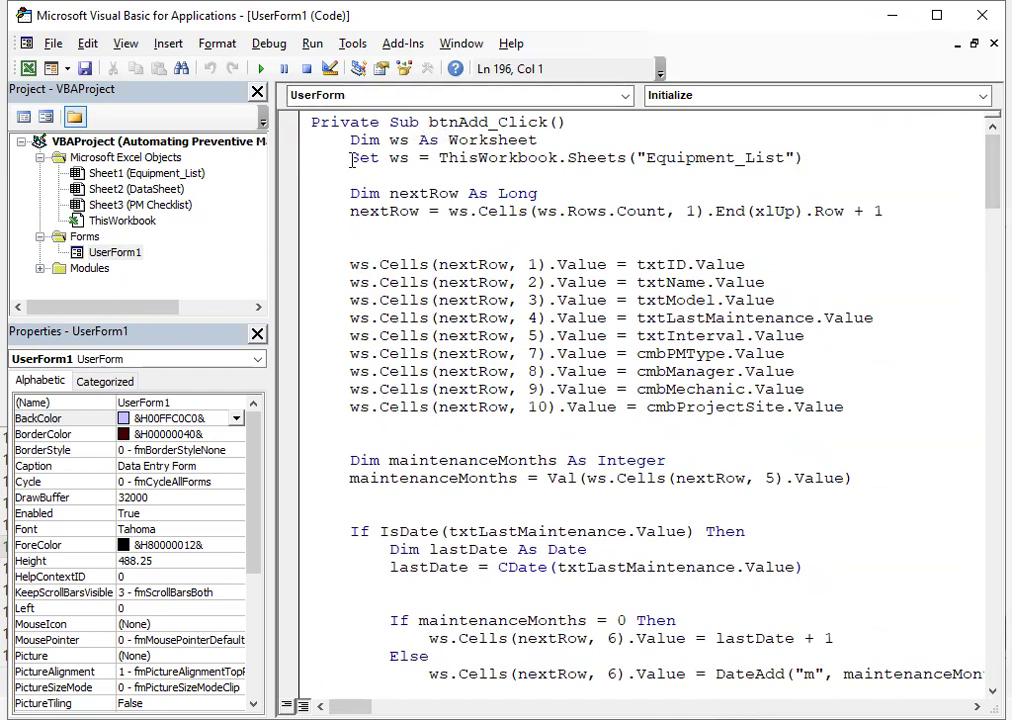
pyautogui.scroll(-6, 530, 330)
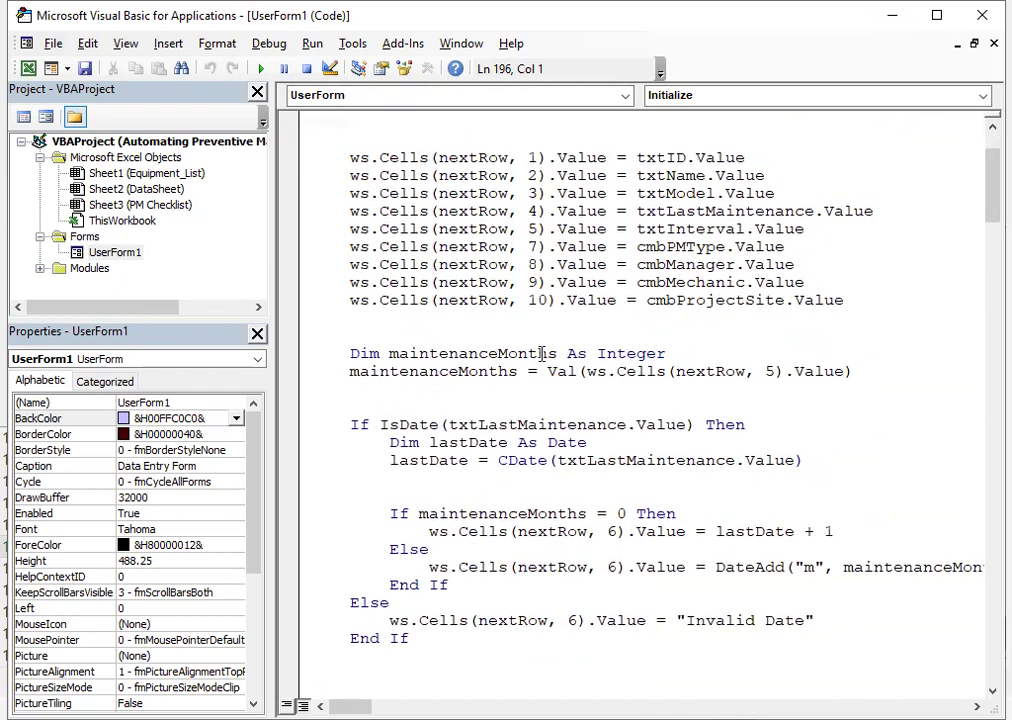
pyautogui.scroll(-6, 546, 369)
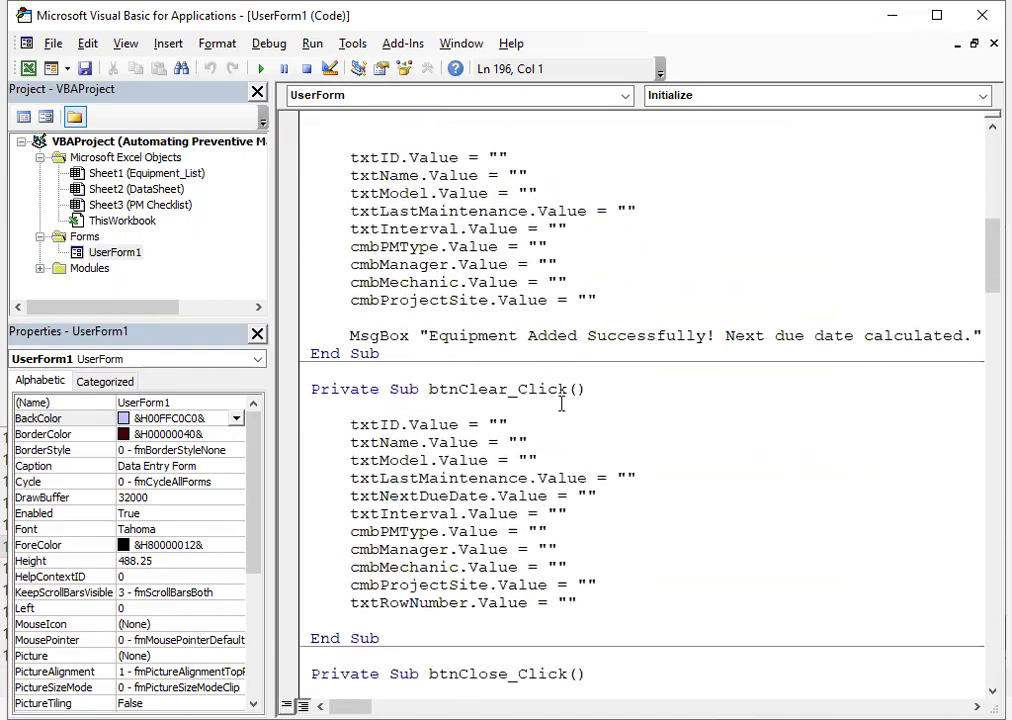
pyautogui.scroll(-6, 682, 473)
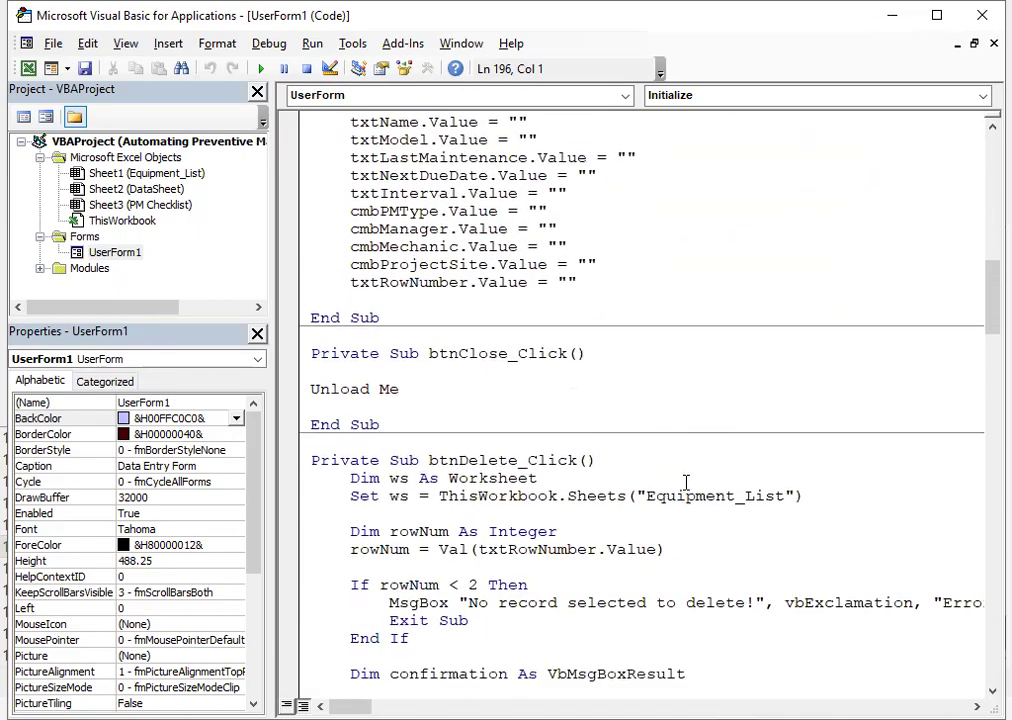
pyautogui.click(404, 389)
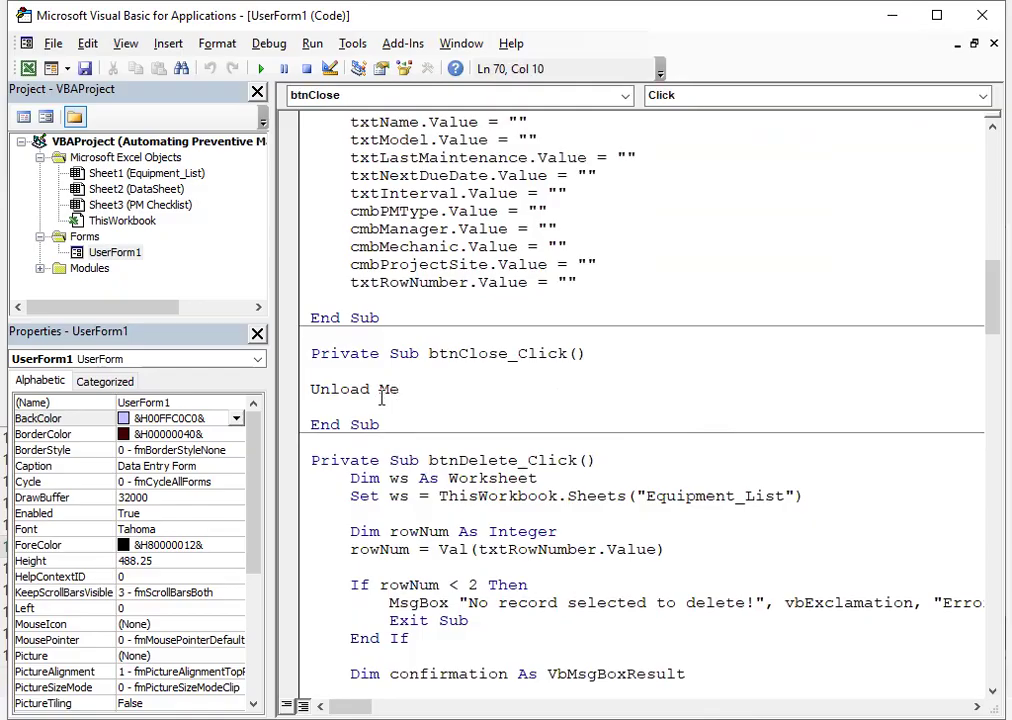
pyautogui.scroll(-14, 381, 397)
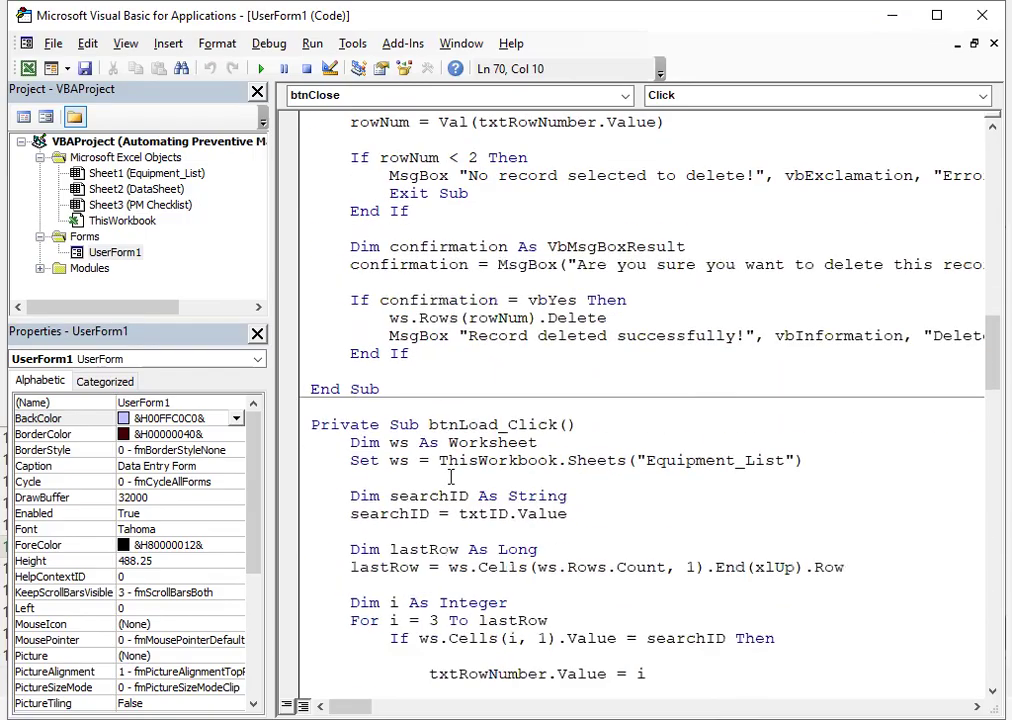
# Step: Open Module1 and review its RecalculateNextDueDates and UpdateMaintenanceStatus macros down to ShowForm
pyautogui.click(88, 268)
pyautogui.doubleClick(88, 268)
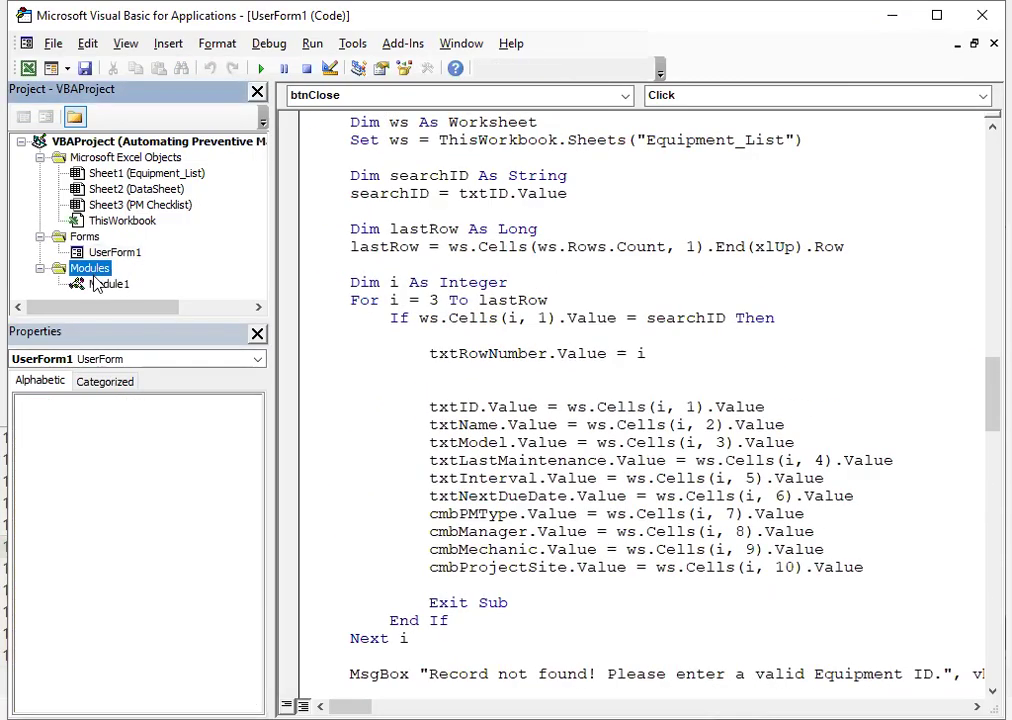
pyautogui.doubleClick(97, 287)
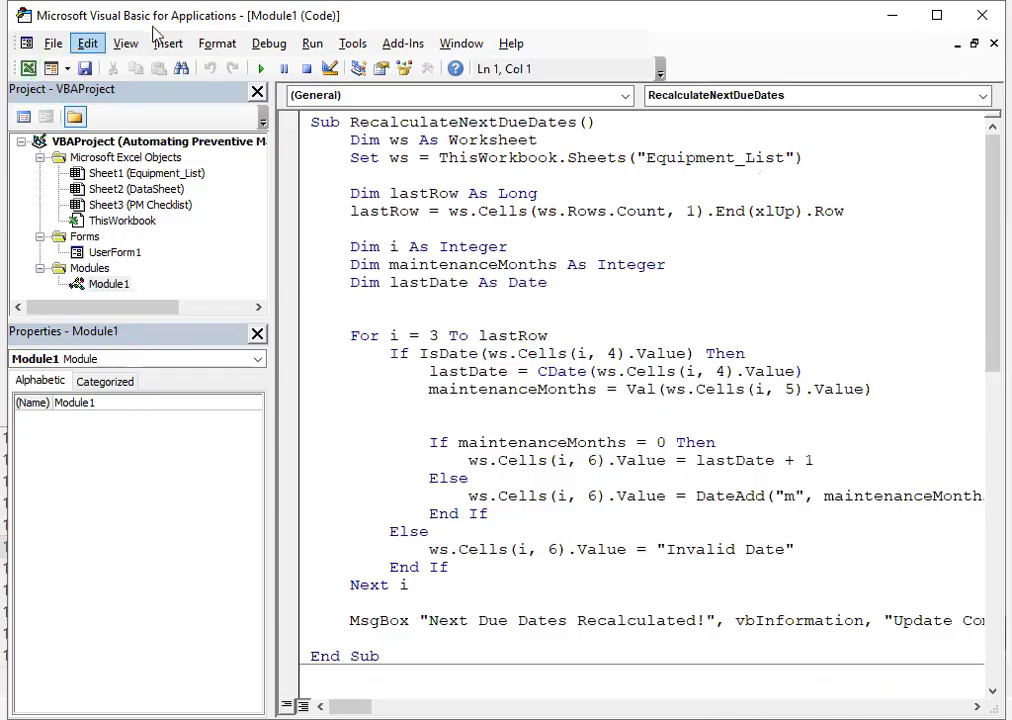
pyautogui.scroll(-4, 591, 394)
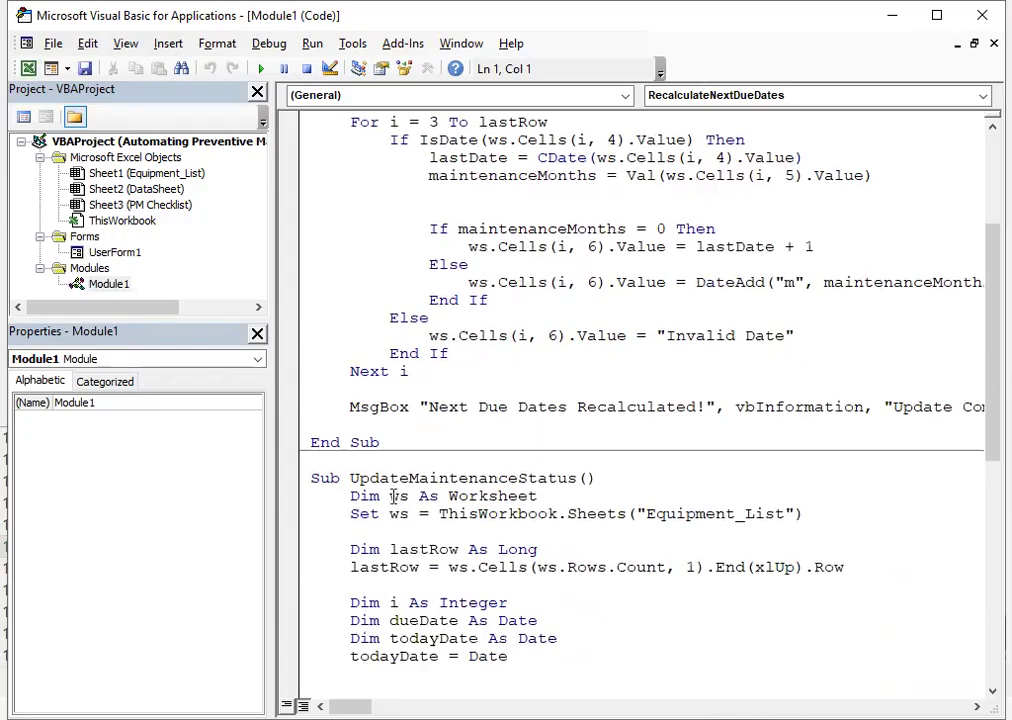
pyautogui.scroll(-8, 650, 490)
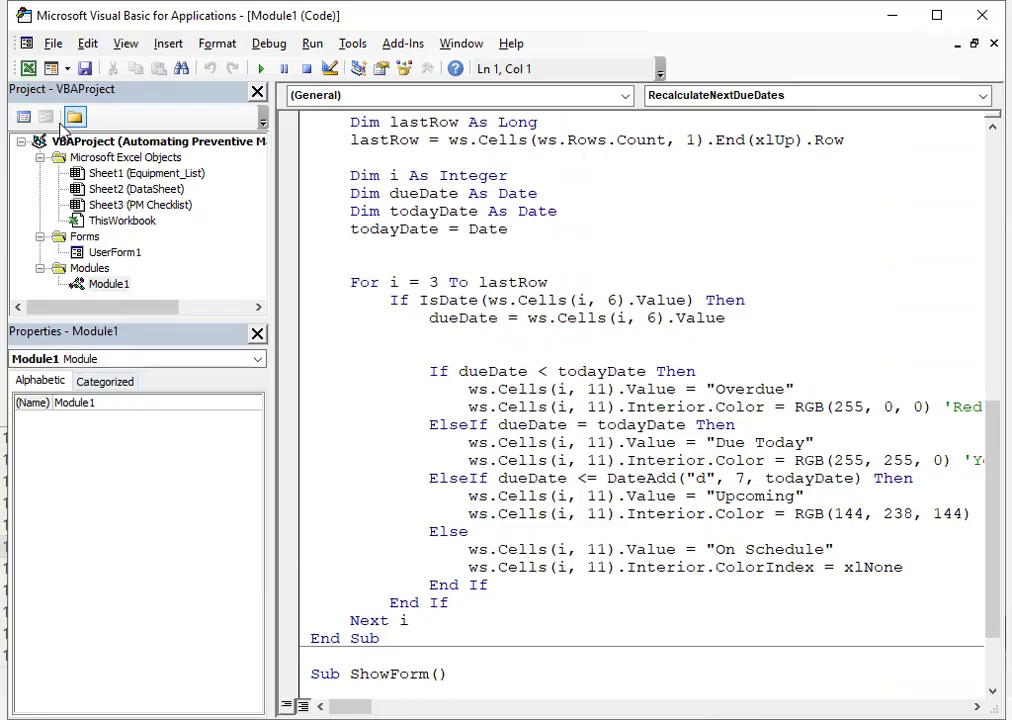
# Step: Switch back to the Excel workbook, look up UpdateMaintenanceStatus in the macro list, and close the list without running anything
pyautogui.click(28, 68)
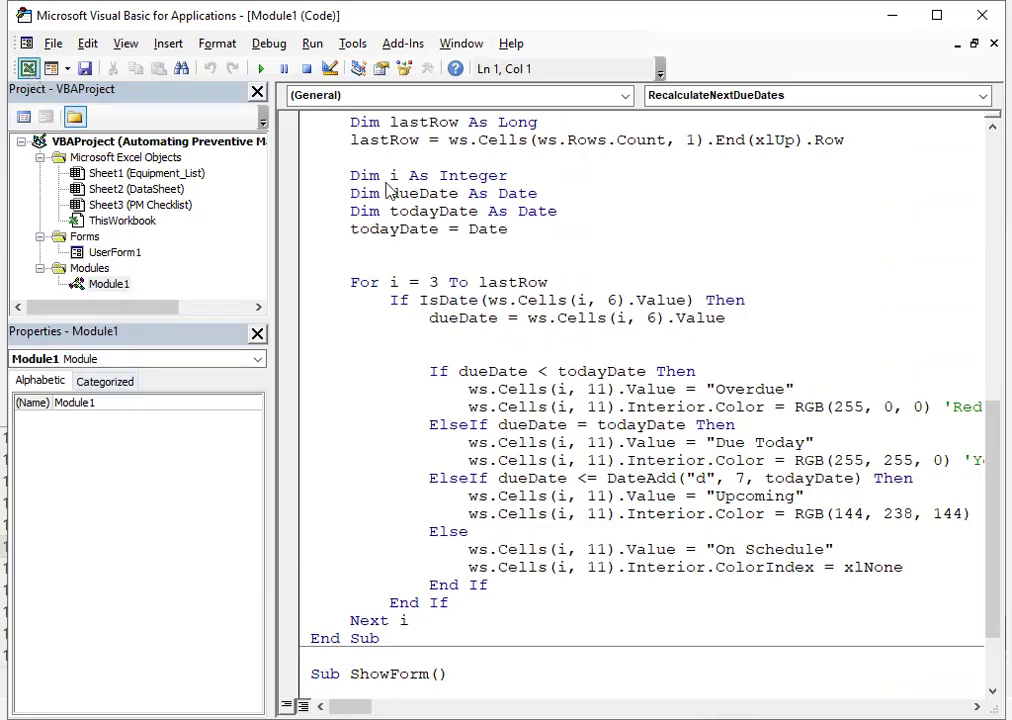
pyautogui.moveTo(683, 682); pyautogui.dragTo(804, 680)
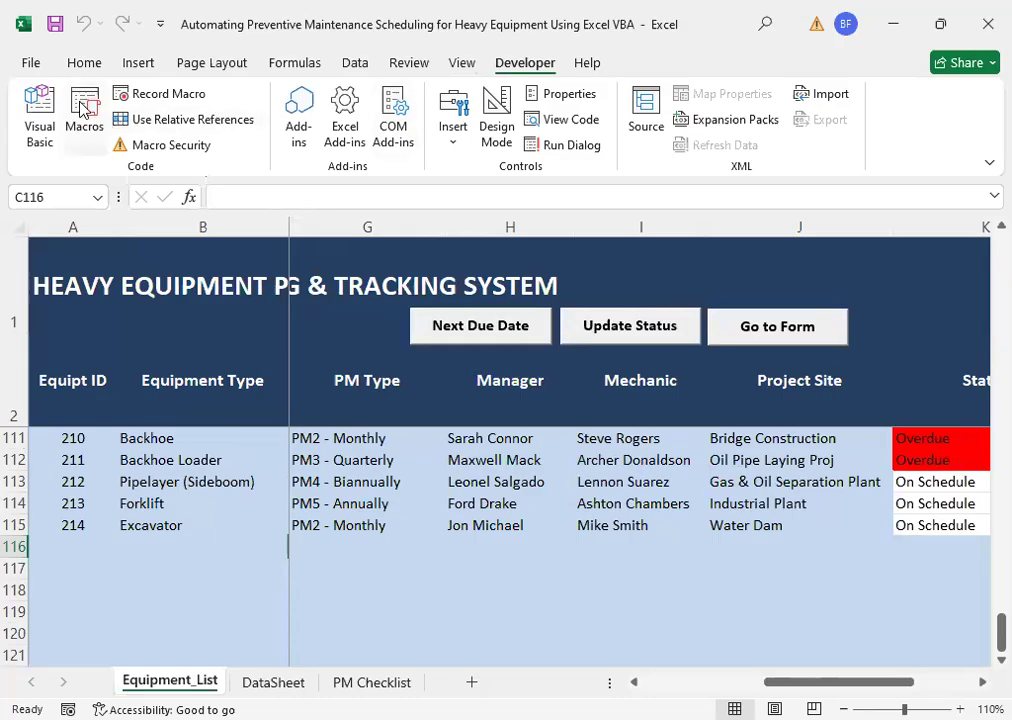
pyautogui.click(84, 108)
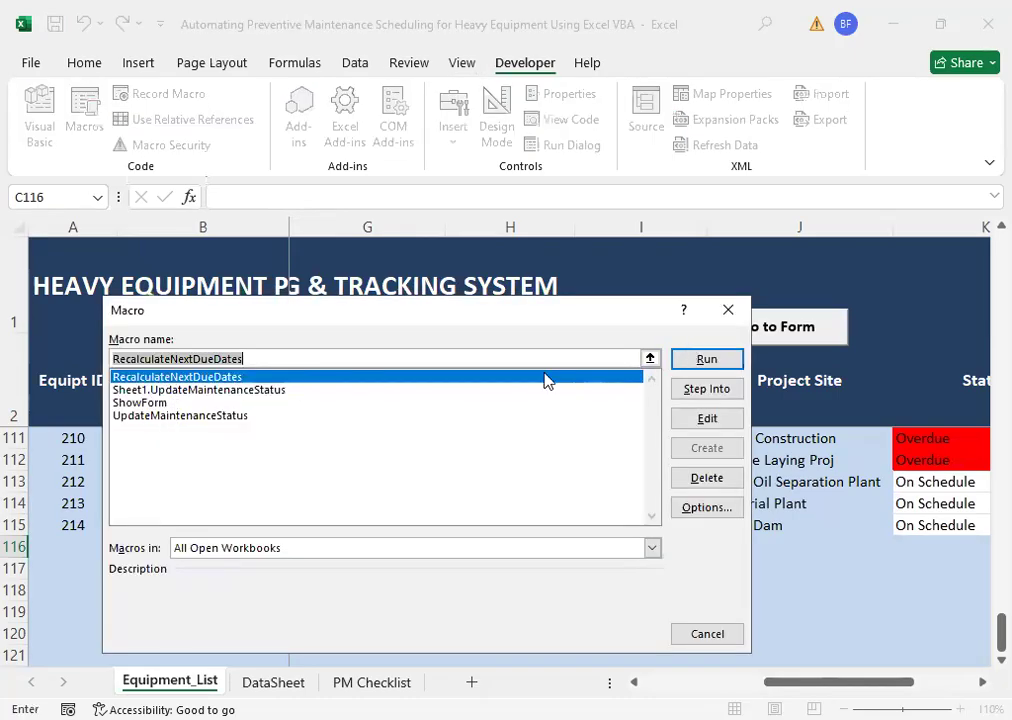
pyautogui.click(183, 419)
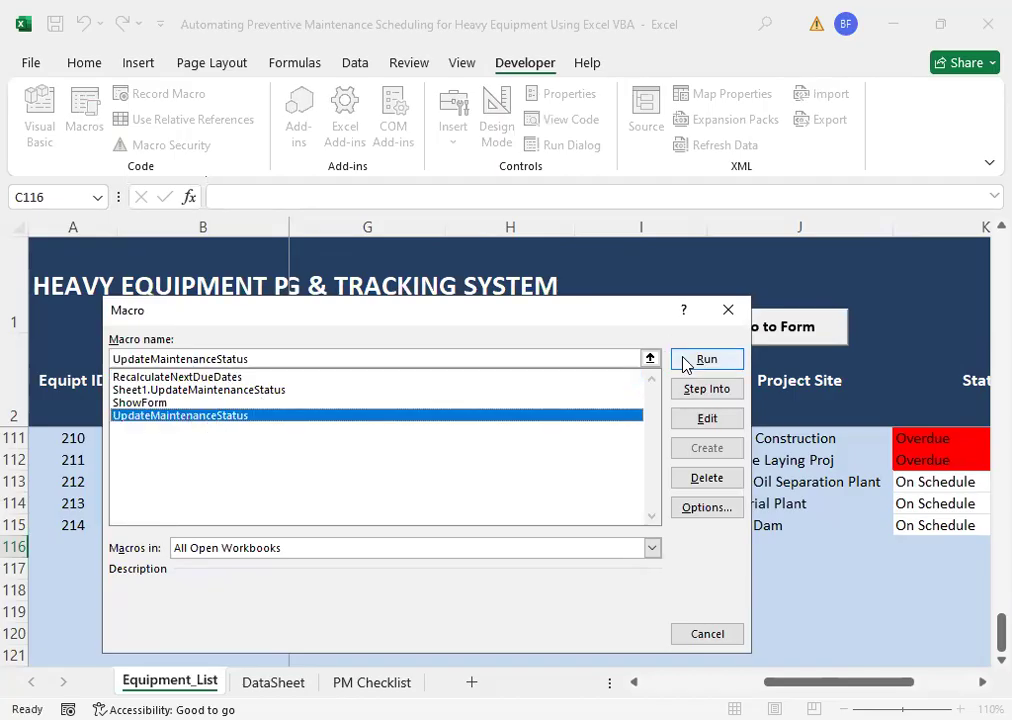
pyautogui.click(710, 636)
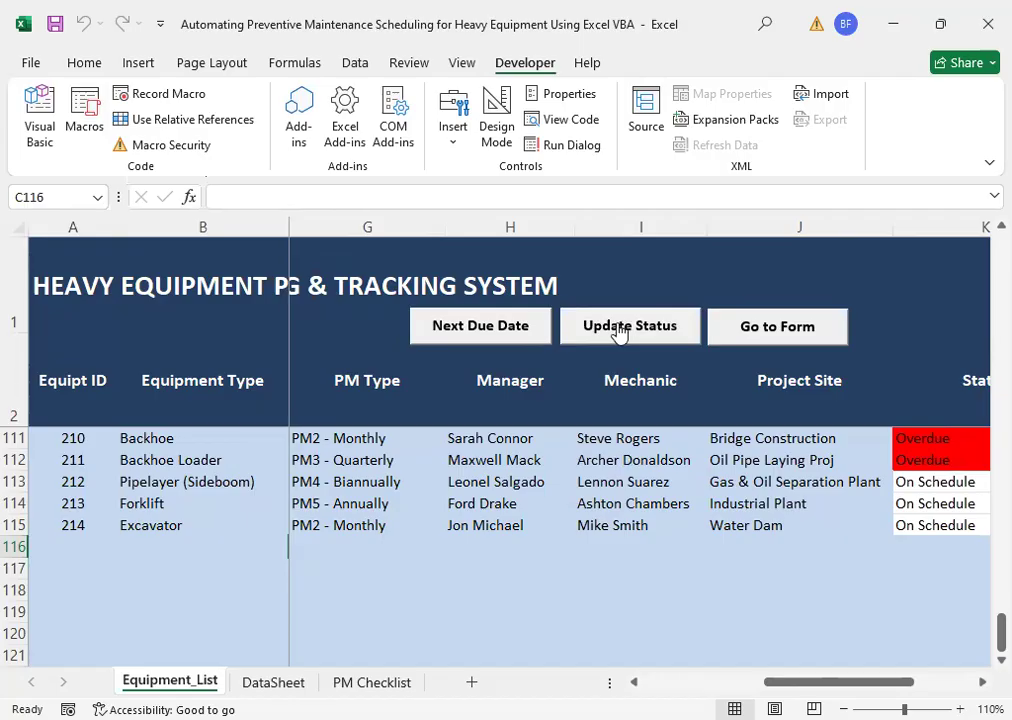
# Step: Open the data entry form from the equipment list, exit it, and select cell A116 below equipment 214
pyautogui.click(784, 326)
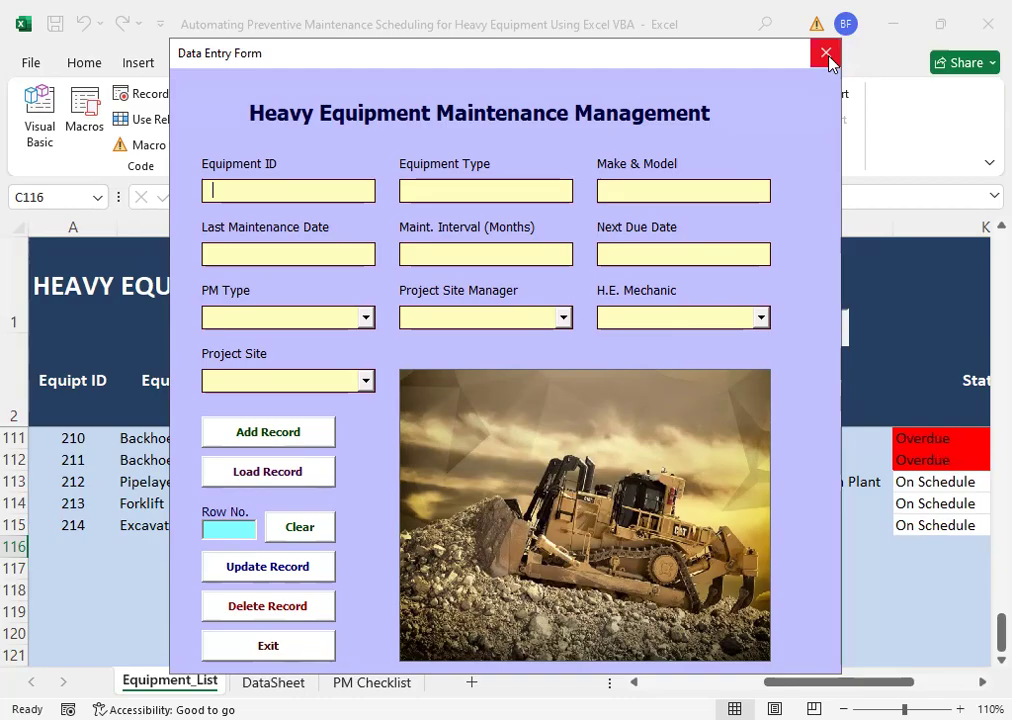
pyautogui.click(273, 646)
pyautogui.click(339, 525)
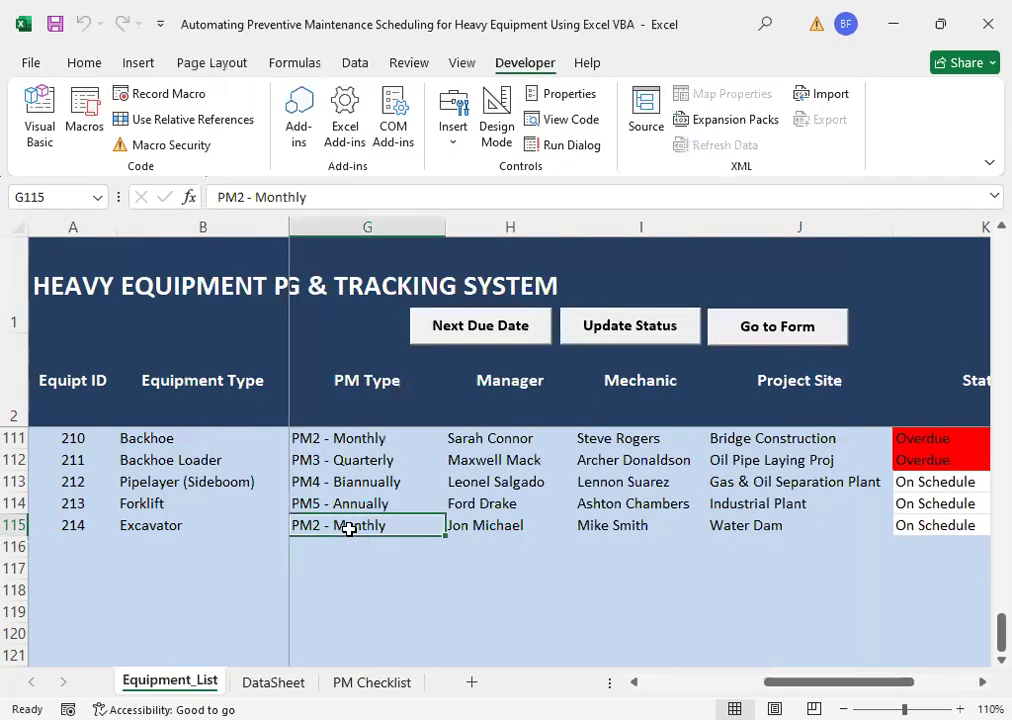
pyautogui.click(175, 545)
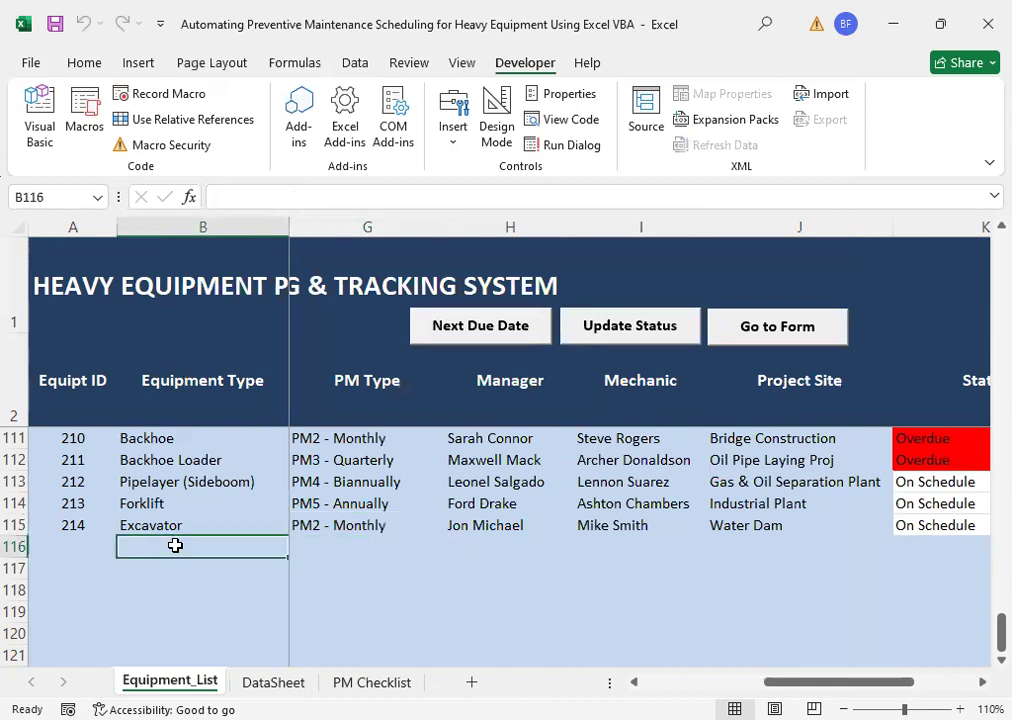
pyautogui.click(66, 545)
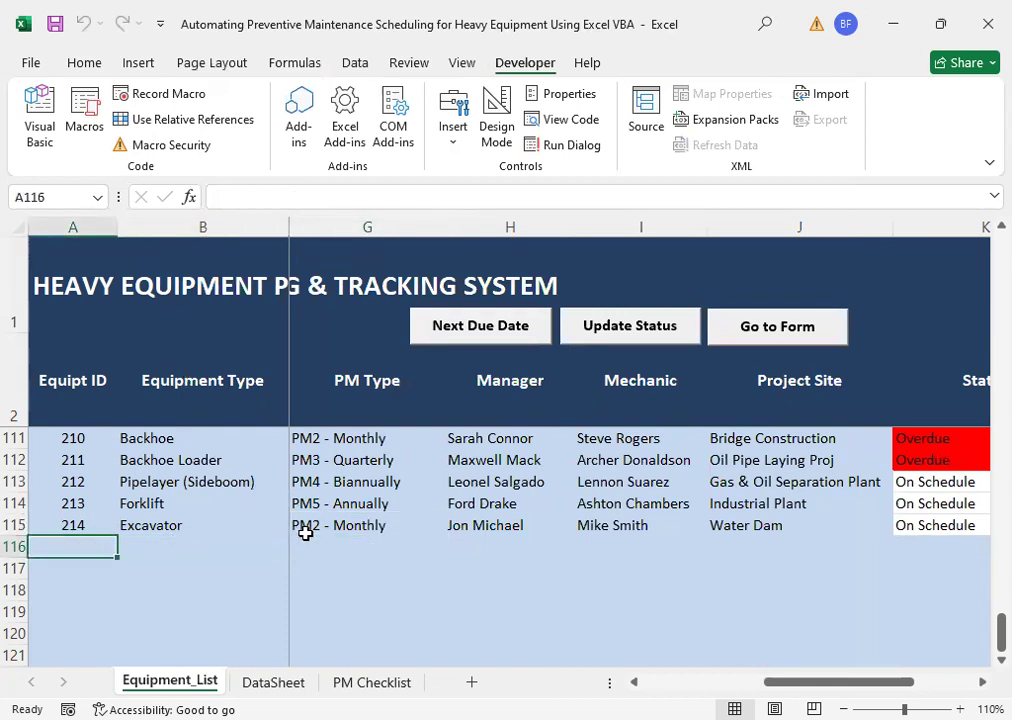
pyautogui.click(141, 543)
pyautogui.click(68, 540)
# Step: Open the PM Checklist sheet and examine the PM 1 pre-operation check header and its Fluids & Lubrication heading
pyautogui.click(367, 681)
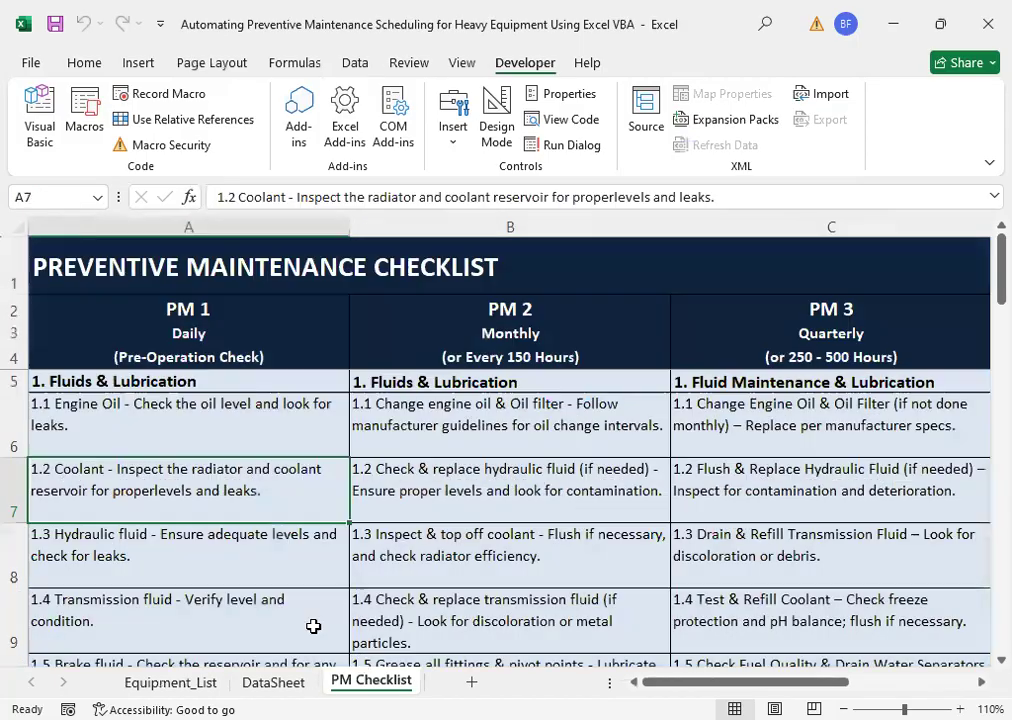
pyautogui.click(163, 390)
pyautogui.moveTo(163, 390); pyautogui.dragTo(163, 425)
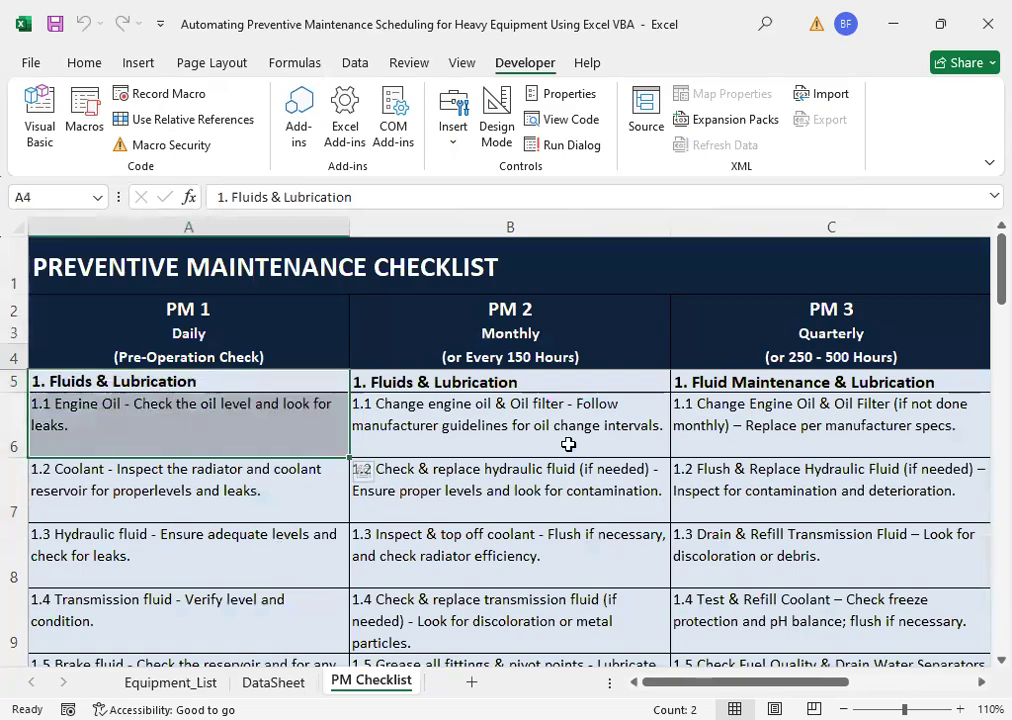
pyautogui.press('Up')
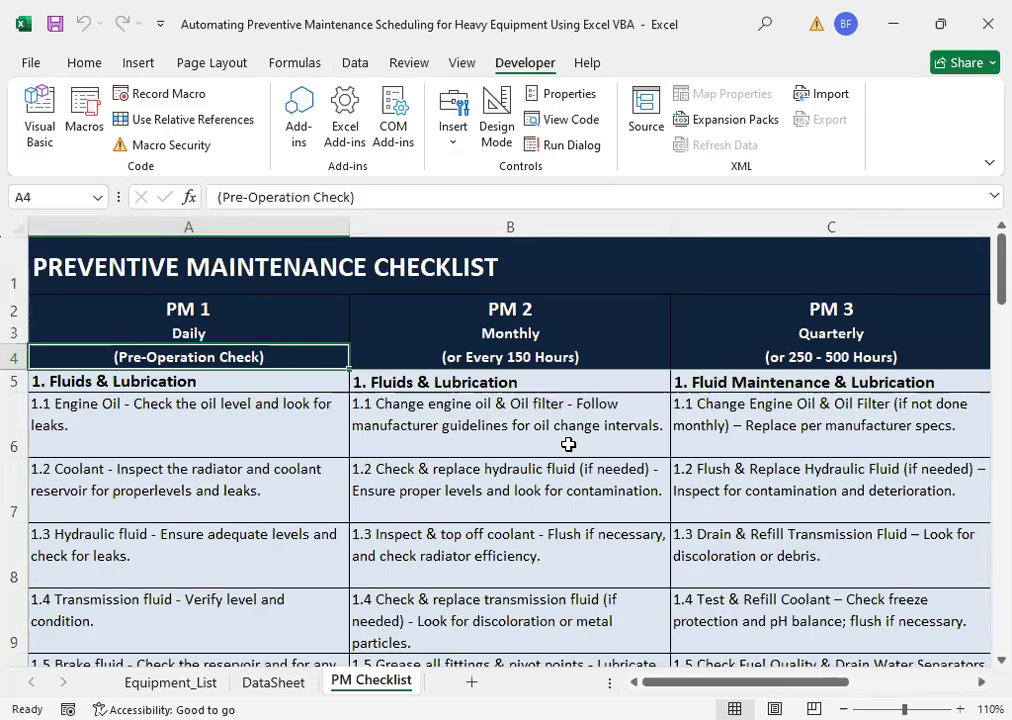
pyautogui.click(100, 384)
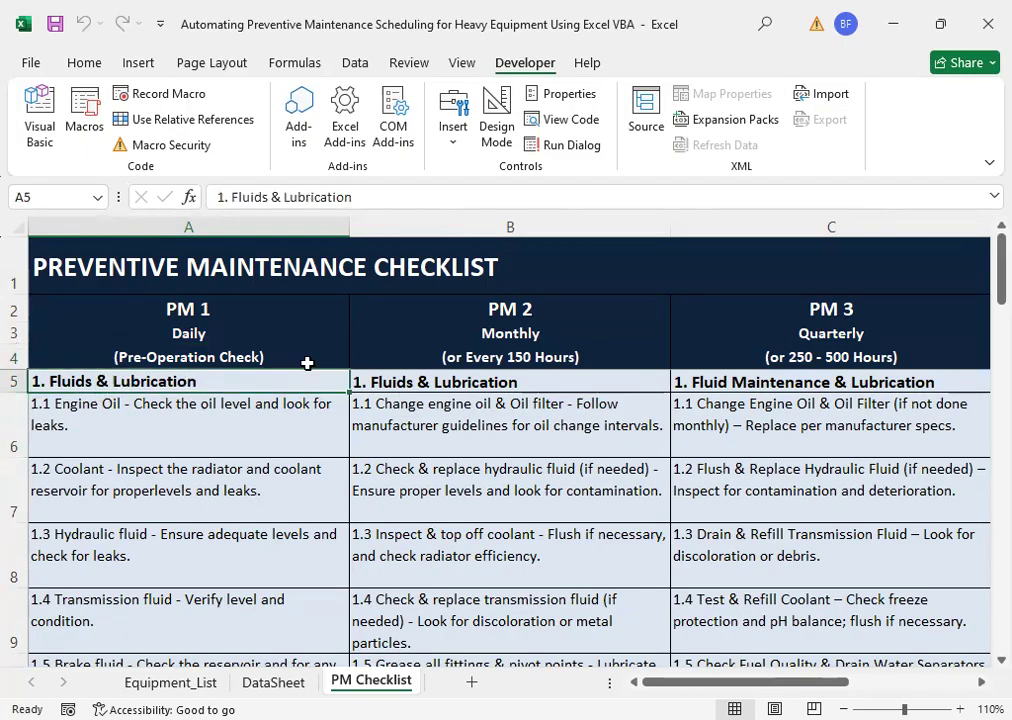
# Step: Go through the PM 1 Fluids & Lubrication items from engine oil to fuel level and quality
pyautogui.press('Down')
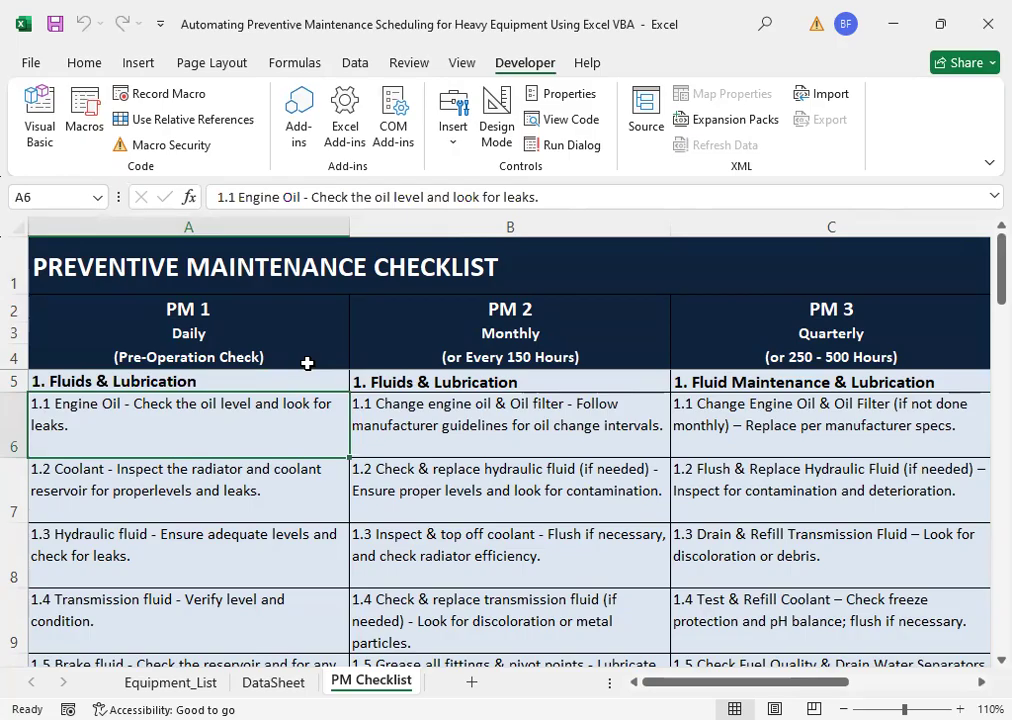
pyautogui.press('Down')
pyautogui.press('Up')
pyautogui.scroll(-2, 111, 500)
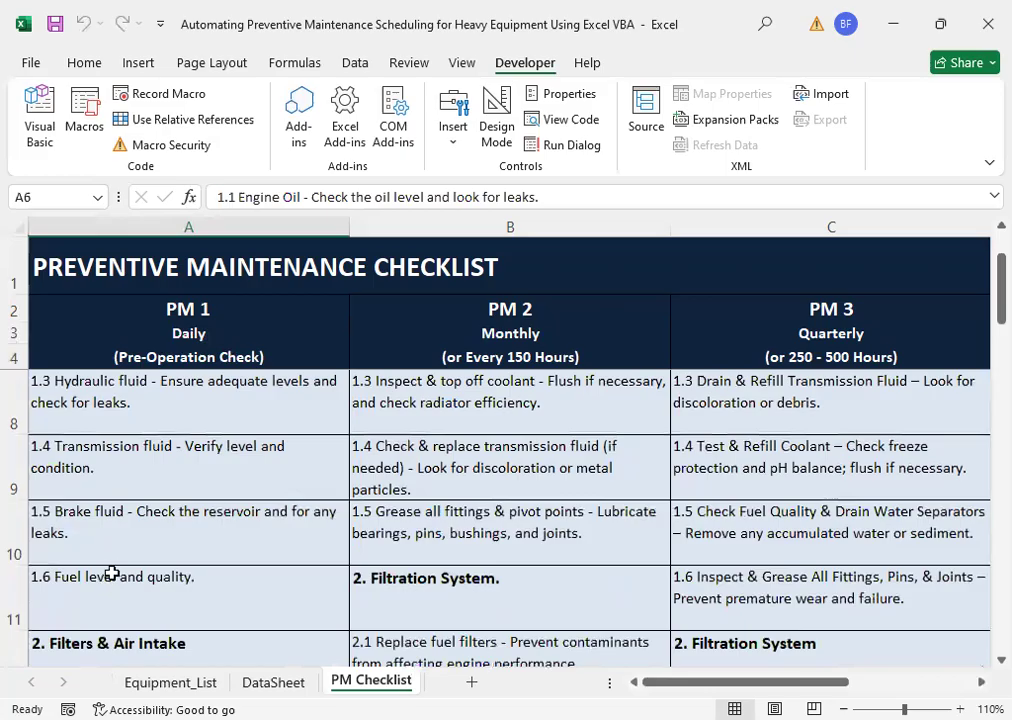
pyautogui.scroll(1, 119, 521)
pyautogui.scroll(1, 119, 521)
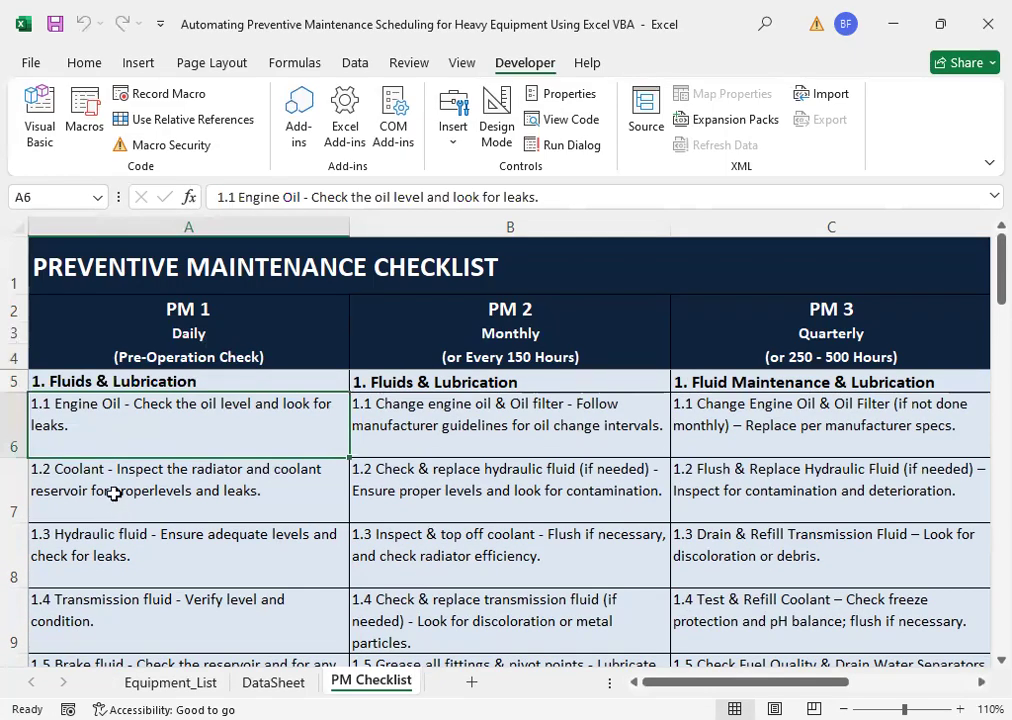
pyautogui.click(110, 475)
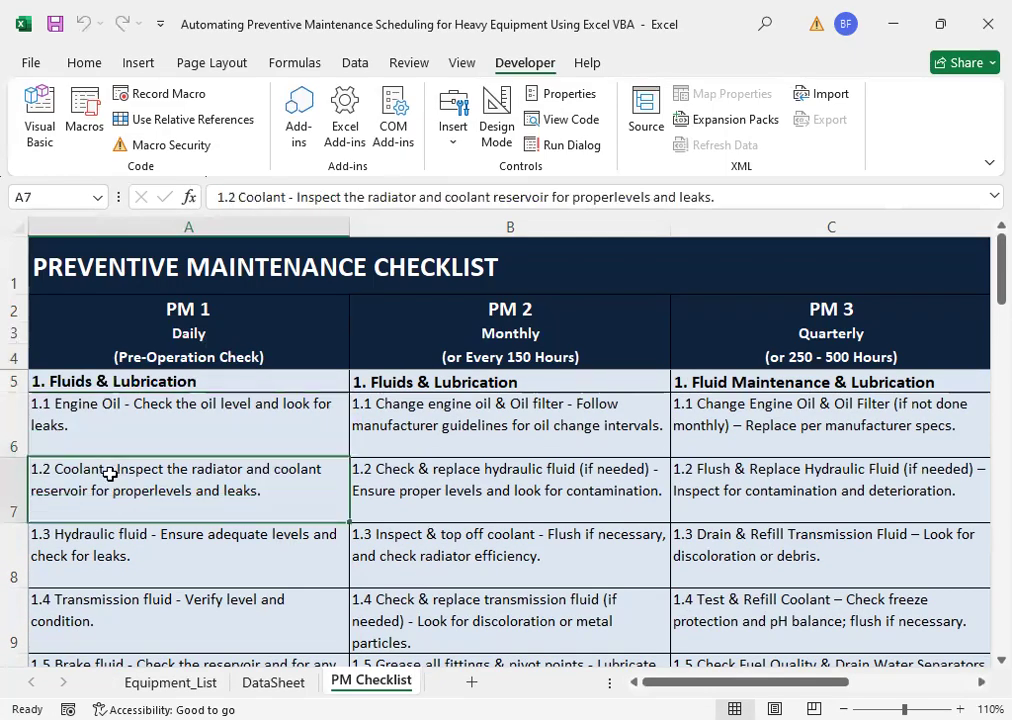
pyautogui.click(108, 553)
pyautogui.scroll(-2, 126, 547)
pyautogui.click(126, 547)
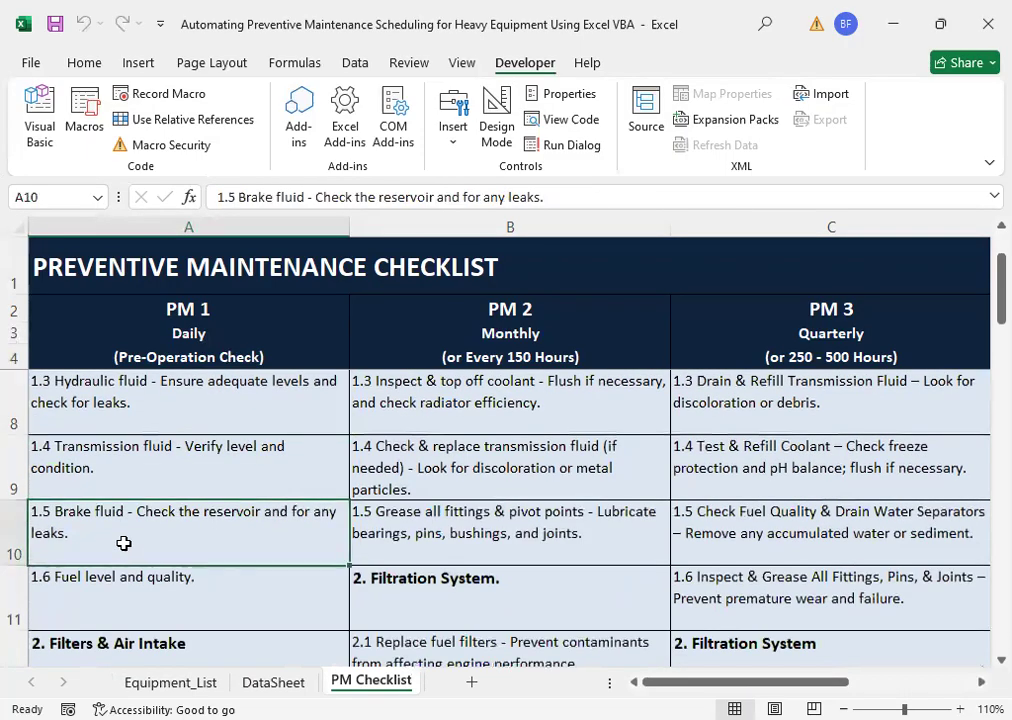
pyautogui.click(122, 578)
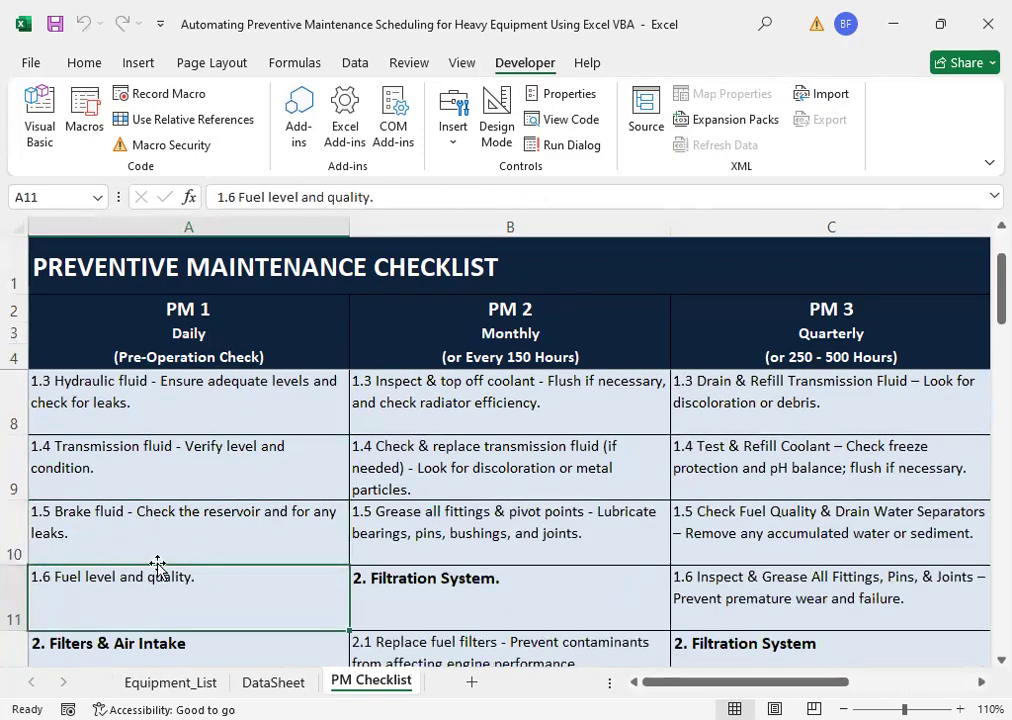
# Step: Go through the PM 1 Filters & Air Intake section, from its heading to the hydraulic filter item
pyautogui.scroll(-2, 164, 560)
pyautogui.scroll(2, 169, 510)
pyautogui.scroll(-1, 174, 520)
pyautogui.click(135, 478)
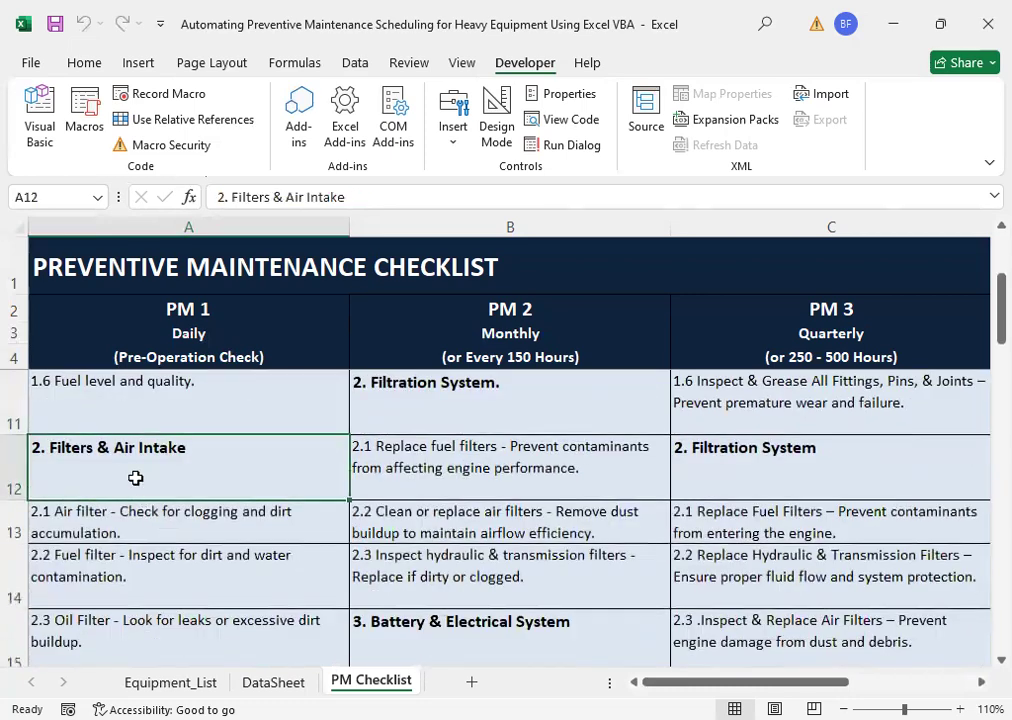
pyautogui.press('Down')
pyautogui.press('Down')
pyautogui.press('Down')
pyautogui.press('Down')
pyautogui.press('Down')
pyautogui.press('Down')
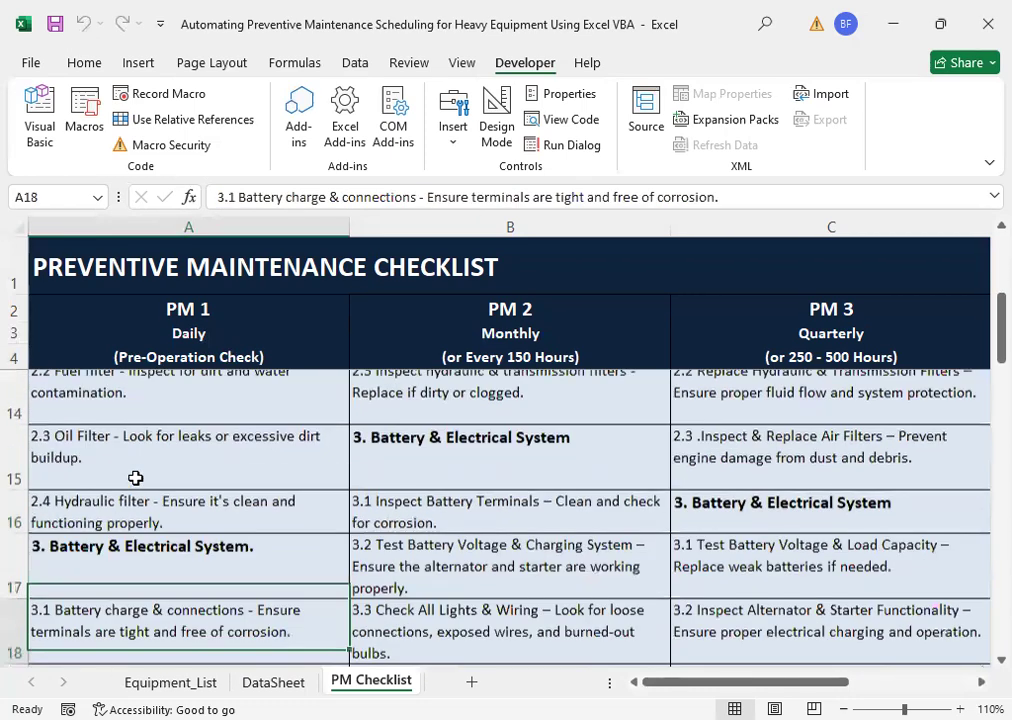
pyautogui.press('Up')
pyautogui.press('Up')
# Step: Go through the PM 1 Battery & Electrical System section, from its heading to the lights and indicators item
pyautogui.press('Down')
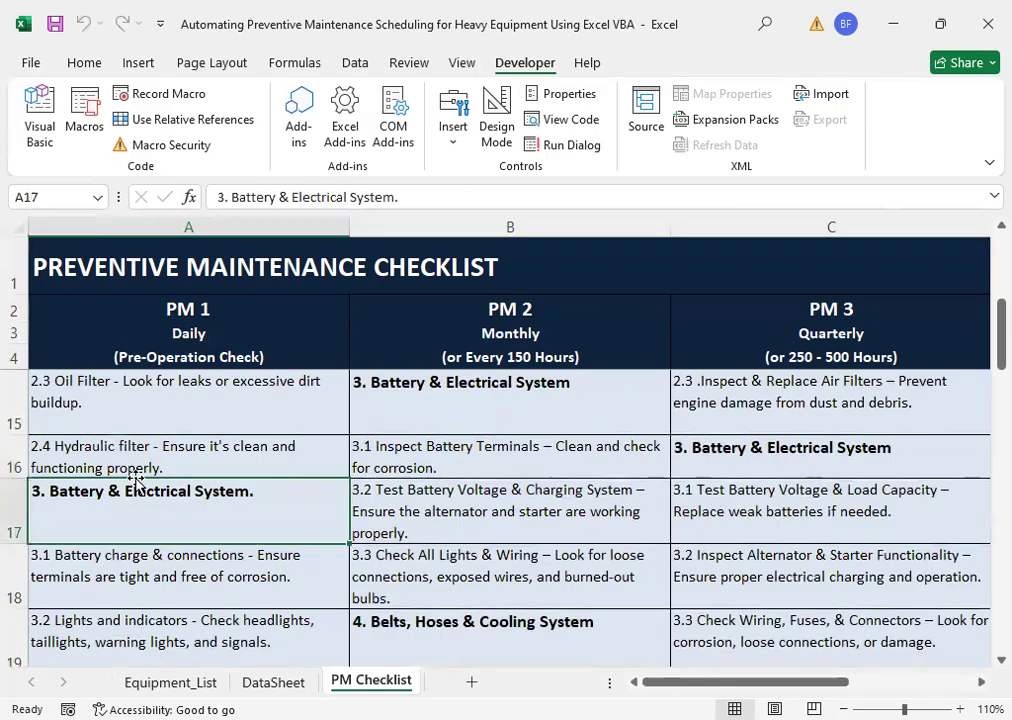
pyautogui.press('Down')
pyautogui.press('Down')
pyautogui.press('Up')
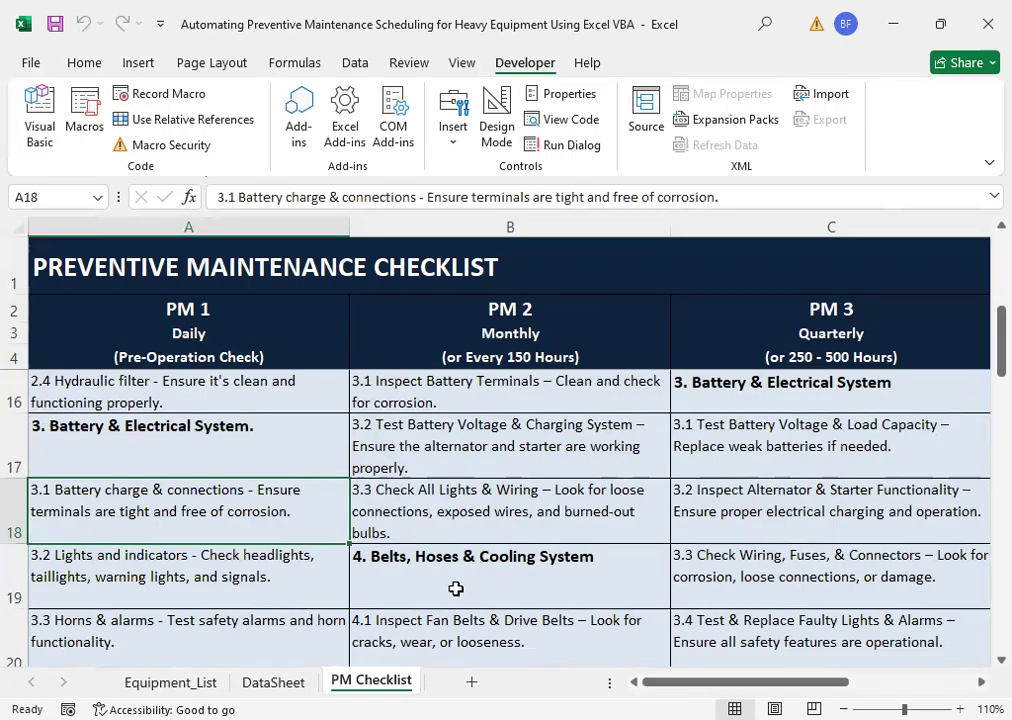
pyautogui.press('Down')
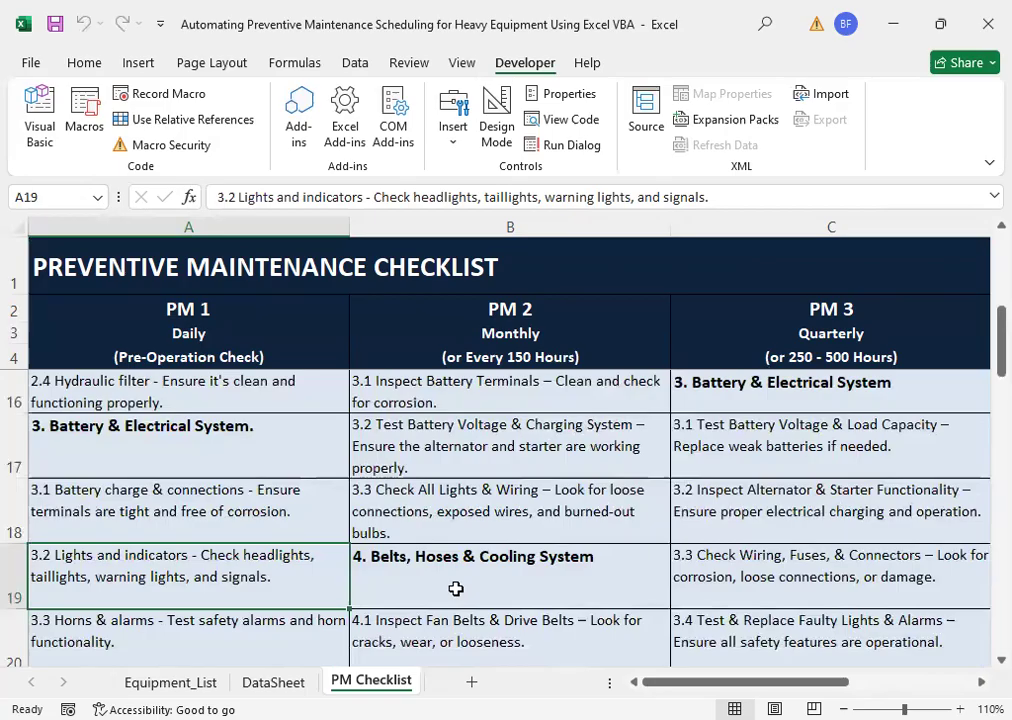
# Step: Go through the PM 1 items from horns and alarms, through the Cooling & Exhaust System section, to the belts and hoses items
pyautogui.press('Down')
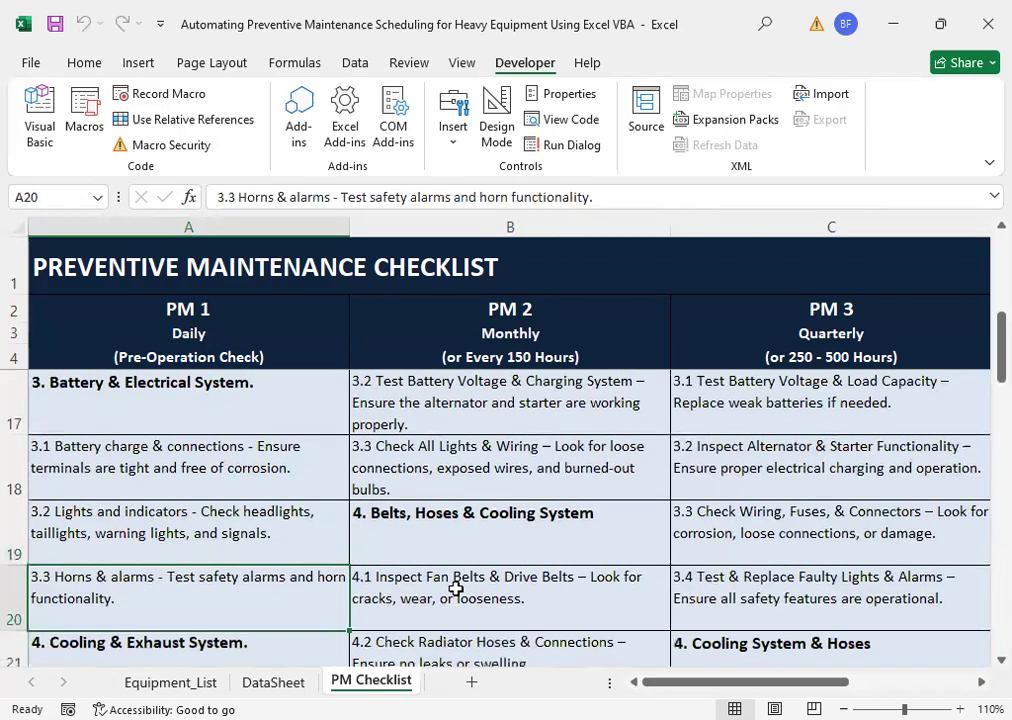
pyautogui.press('Down')
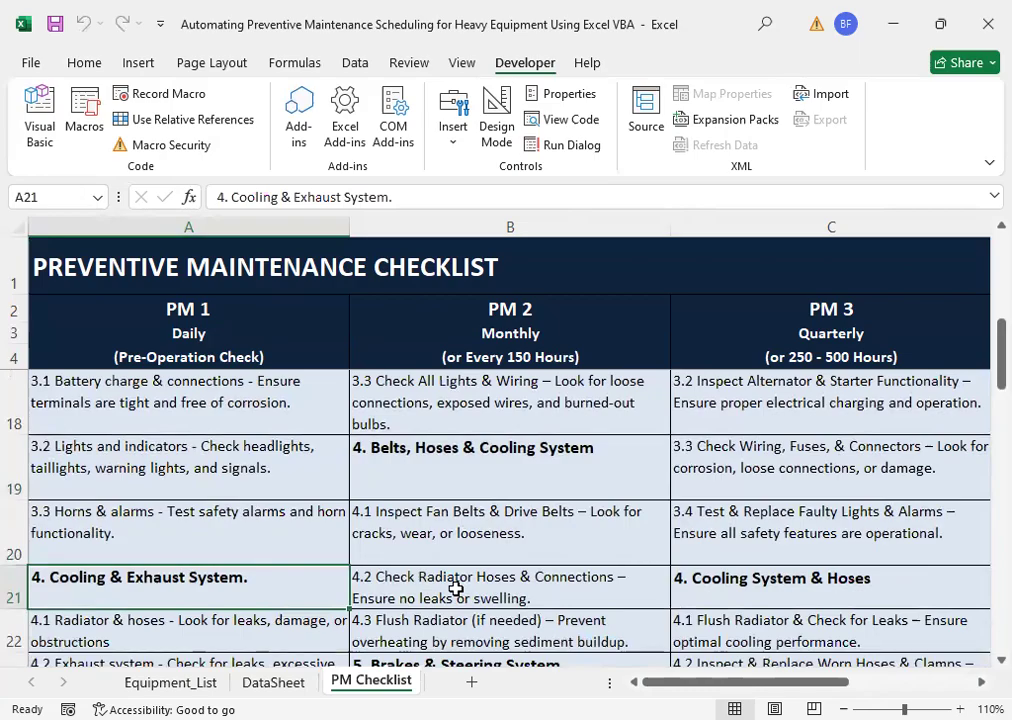
pyautogui.press('Down')
pyautogui.press('Down')
pyautogui.press('Down')
pyautogui.press('Down')
pyautogui.press('Down')
pyautogui.press('Down')
pyautogui.press('Up')
pyautogui.press('Up')
pyautogui.press('Up')
# Step: Examine the PM 1 Tires, Tracks, & Undercarriage heading and its tire pressure and condition item
pyautogui.press('Down')
pyautogui.press('Down')
pyautogui.press('Down')
pyautogui.press('Down')
pyautogui.press('Up')
pyautogui.press('Up')
pyautogui.press('Down')
pyautogui.press('Down')
pyautogui.press('Down')
pyautogui.press('Up')
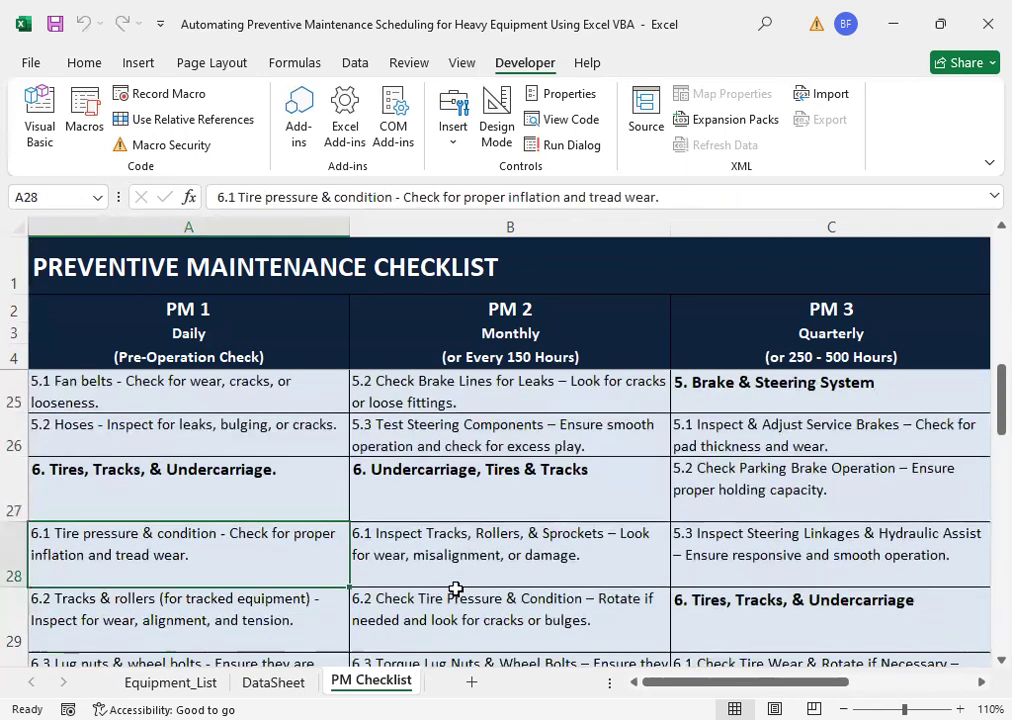
pyautogui.press('Up')
pyautogui.press('Up')
pyautogui.press('Down')
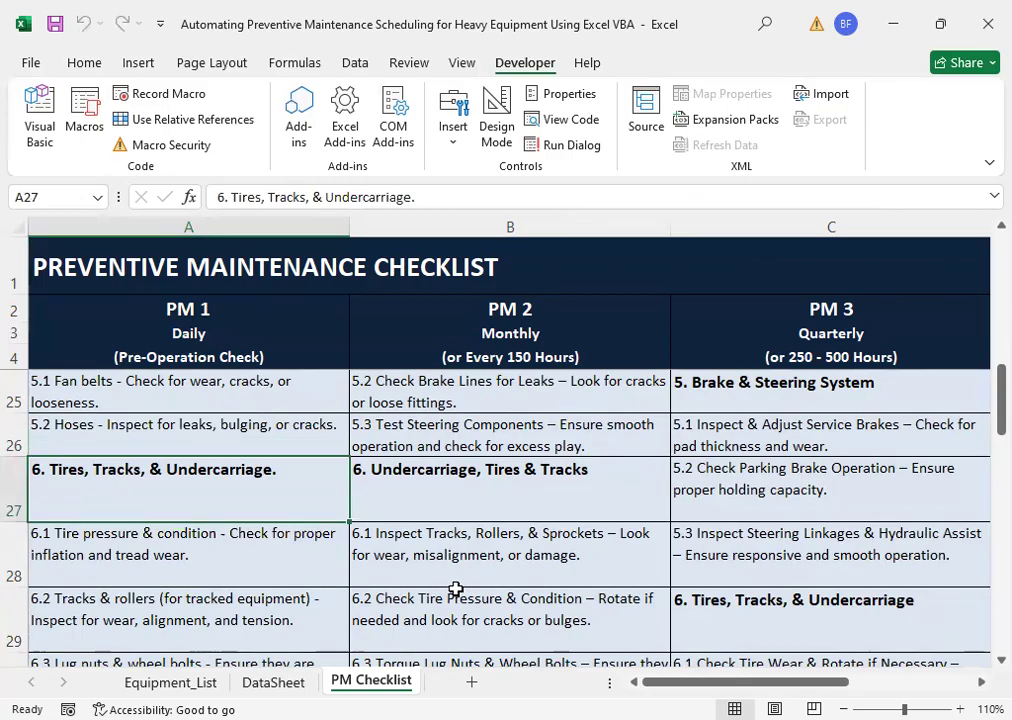
pyautogui.press('Down')
pyautogui.press('Up')
pyautogui.press('Down')
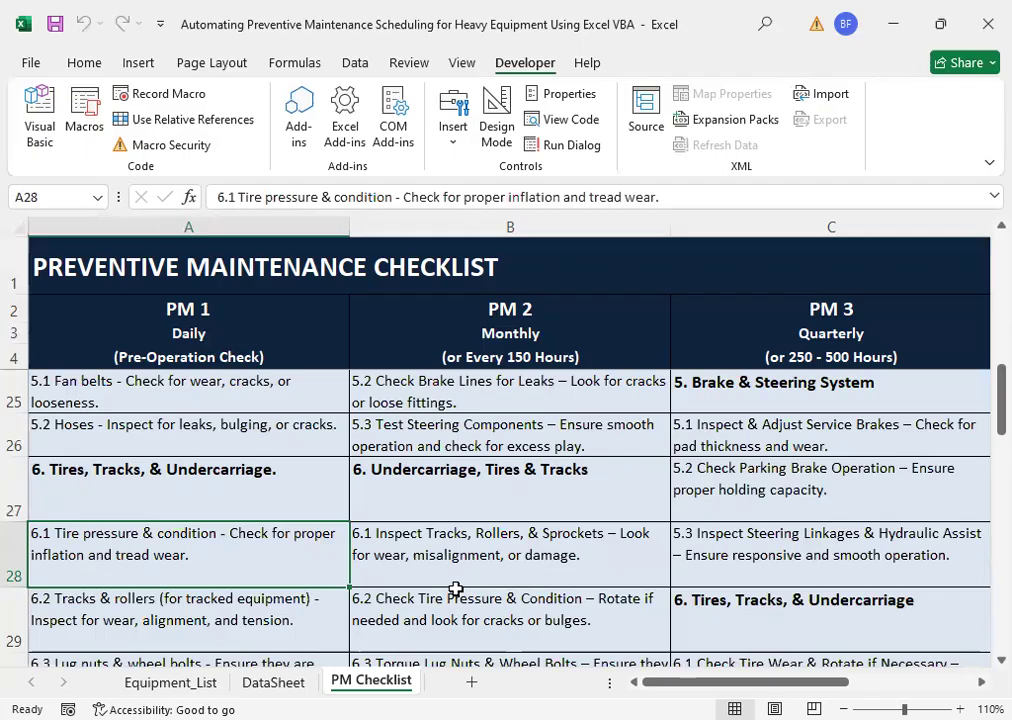
# Step: Go through the PM 1 items from tracks and rollers, through Hydraulic & Lifting Components, to the steering system check under Brakes & Steering
pyautogui.press('Down')
pyautogui.press('Down')
pyautogui.press('Down')
pyautogui.press('Down')
pyautogui.press('Up')
pyautogui.press('Down')
pyautogui.press('Down')
pyautogui.press('Down')
pyautogui.press('Down')
pyautogui.press('Down')
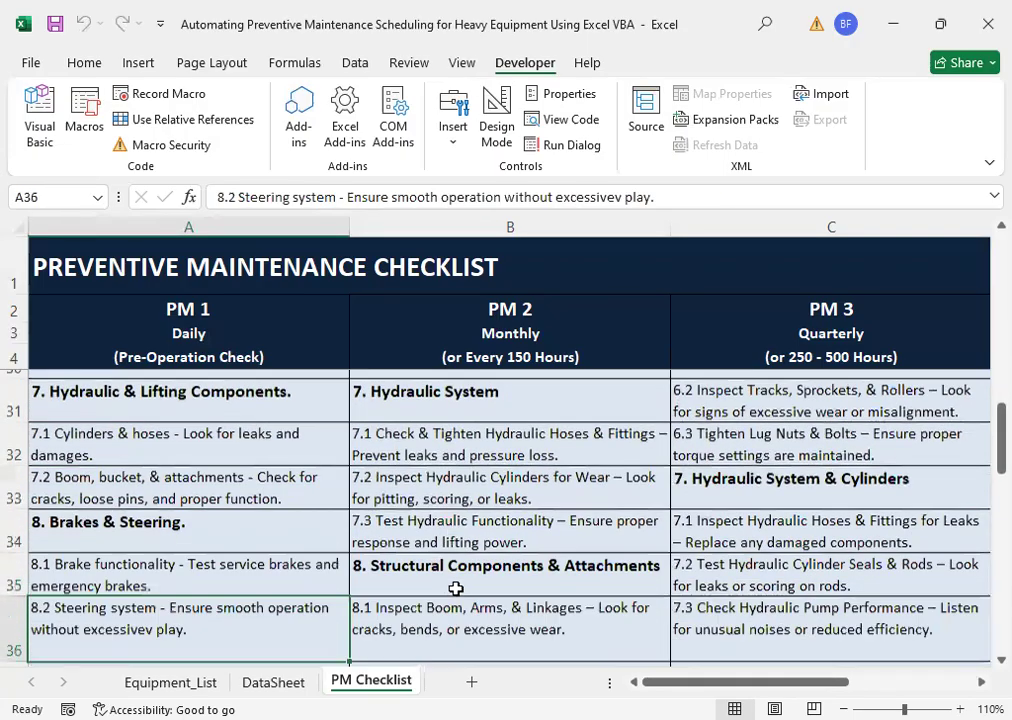
# Step: Go through the PM 1 Safety & Operator Comfort section and General Condition & Cleanliness down to the loose bolts and fasteners item
pyautogui.press('Down')
pyautogui.press('Down')
pyautogui.press('Down')
pyautogui.press('Down')
pyautogui.press('Down')
pyautogui.press('Down')
pyautogui.press('Down')
pyautogui.press('Down')
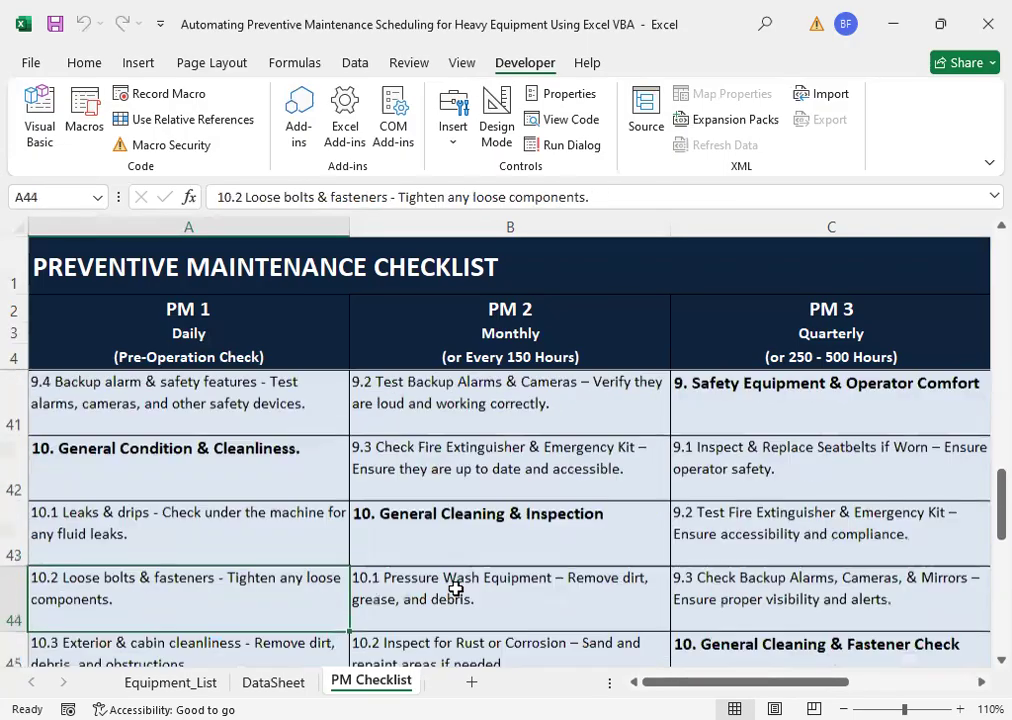
# Step: Return to the start of the checklist and examine the PM 2 header for monthly or every 150 hours maintenance
pyautogui.press('Up')
pyautogui.press('Up')
pyautogui.press('Up')
pyautogui.press('Up')
pyautogui.press('Up')
pyautogui.press('Up')
pyautogui.press('Up')
pyautogui.press('Up')
pyautogui.press('Up')
pyautogui.press('Up')
pyautogui.press('Up')
pyautogui.press('Up')
pyautogui.press('Up')
pyautogui.press('Up')
pyautogui.press('Up')
pyautogui.press('Up')
pyautogui.press('Up')
pyautogui.press('Up')
pyautogui.press('Up')
pyautogui.press('Up')
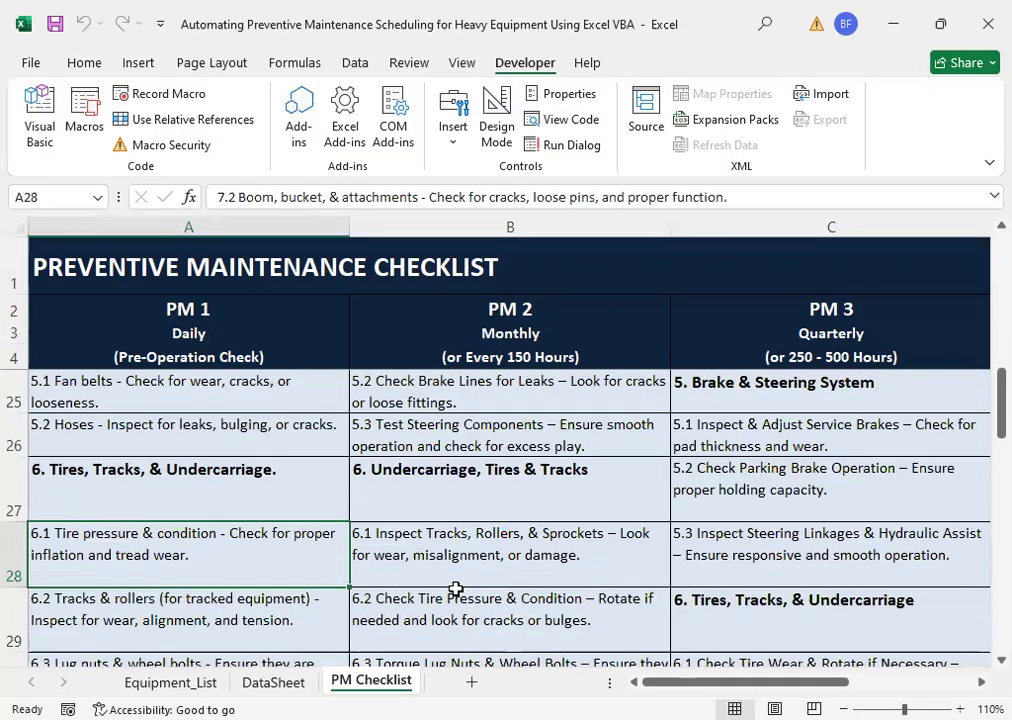
pyautogui.press('Right')
pyautogui.press('Right')
pyautogui.press('Left')
pyautogui.press('Left')
pyautogui.press('Right')
pyautogui.press('Up')
pyautogui.press('Up')
pyautogui.press('Up')
pyautogui.press('Up')
pyautogui.press('Up')
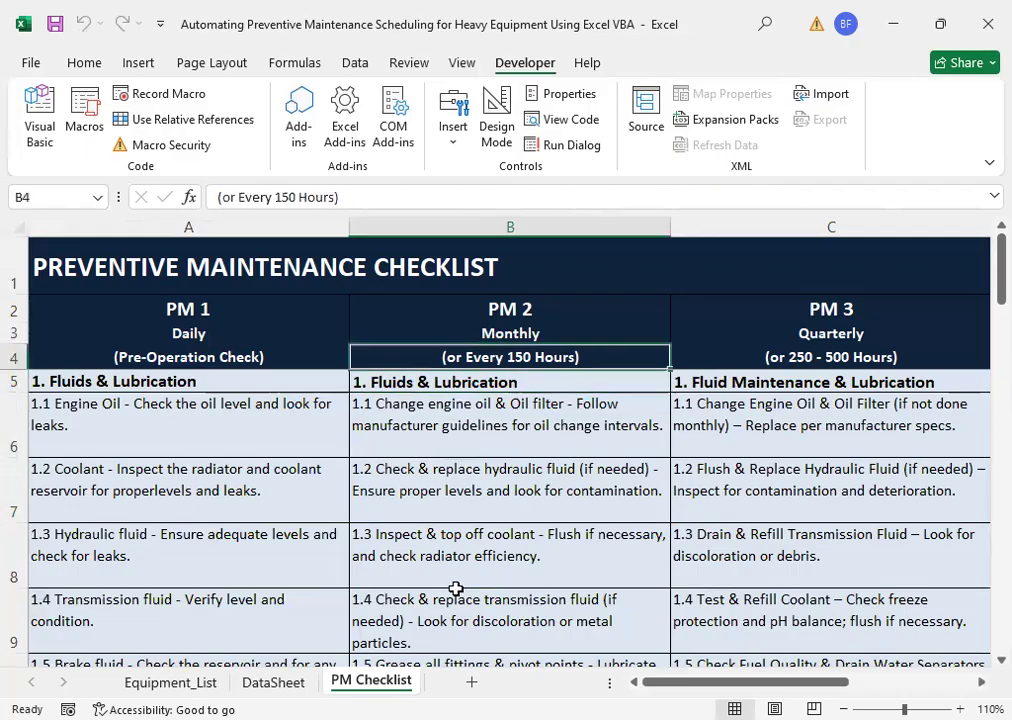
pyautogui.press('Up')
pyautogui.press('Down')
pyautogui.press('Down')
pyautogui.press('Down')
pyautogui.press('Down')
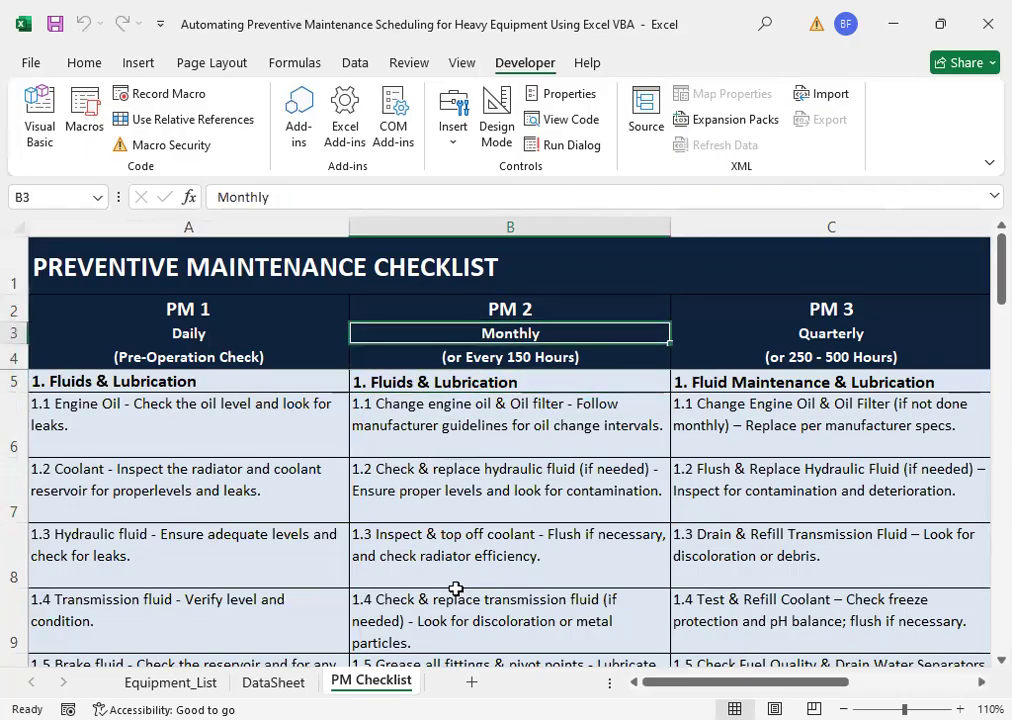
# Step: Scan the PM 2 items from Fluids & Lubrication down to the backup alarms and cameras test
pyautogui.press('Down')
pyautogui.press('Down')
pyautogui.press('Down')
pyautogui.press('Down')
pyautogui.press('Down')
pyautogui.press('Down')
pyautogui.press('Down')
pyautogui.press('Down')
pyautogui.press('Down')
pyautogui.press('Down')
pyautogui.press('Down')
pyautogui.press('Down')
pyautogui.press('Down')
pyautogui.press('Down')
pyautogui.press('Down')
pyautogui.press('Down')
pyautogui.press('Down')
pyautogui.press('Down')
pyautogui.press('Down')
pyautogui.press('Down')
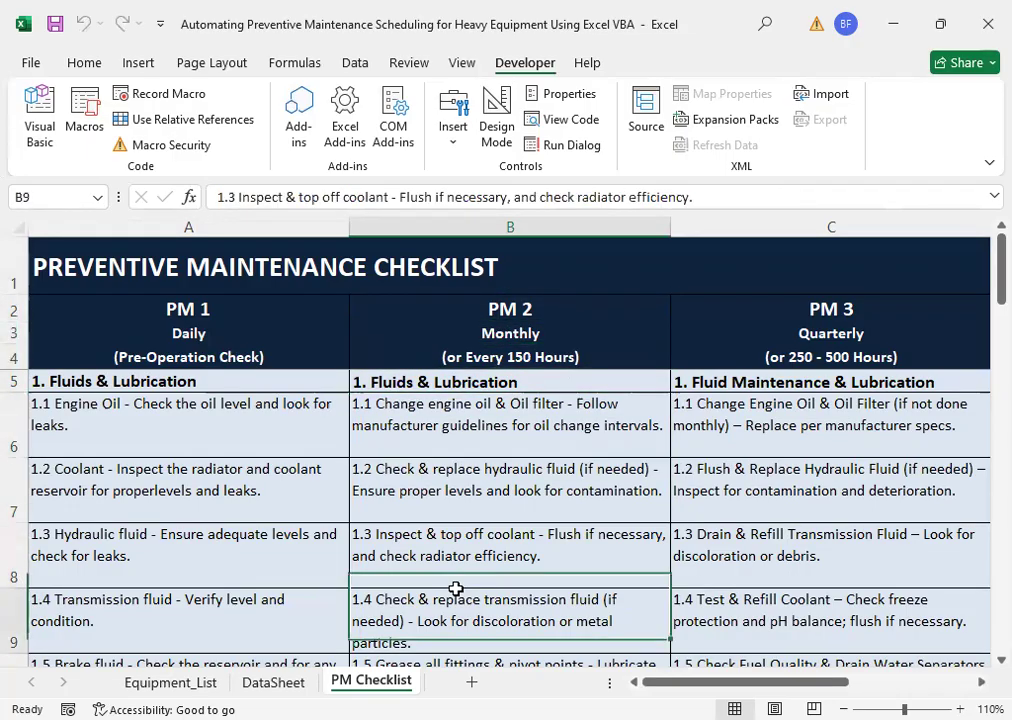
pyautogui.press('Down')
pyautogui.press('Down')
pyautogui.press('Down')
pyautogui.press('Down')
pyautogui.press('Down')
pyautogui.press('Down')
pyautogui.press('Down')
pyautogui.press('Down')
pyautogui.press('Down')
pyautogui.press('Down')
pyautogui.press('Down')
pyautogui.press('Down')
pyautogui.press('Down')
pyautogui.press('Down')
pyautogui.press('Down')
pyautogui.press('Down')
pyautogui.press('Down')
pyautogui.press('Down')
pyautogui.press('Down')
pyautogui.press('Down')
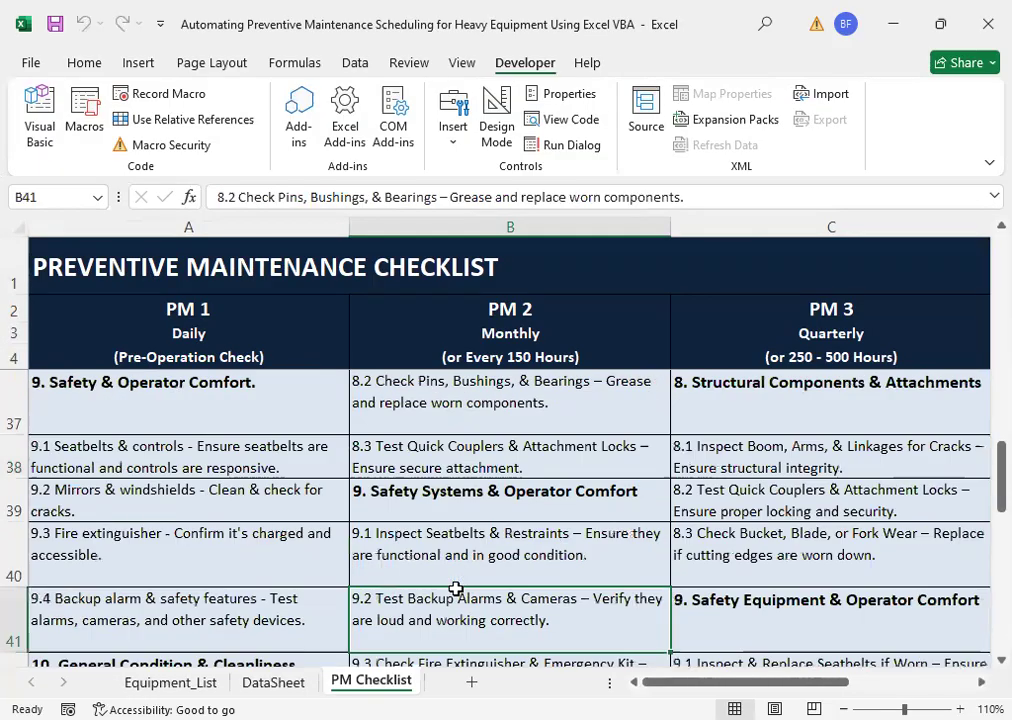
# Step: Return to the beginning of the checklist, look across the PM 3, PM 4 and PM 5 columns, and go back to the PM 1 column
pyautogui.press('Up')
pyautogui.press('Up')
pyautogui.press('Up')
pyautogui.press('Up')
pyautogui.press('Up')
pyautogui.press('pageup')
pyautogui.press('pageup')
pyautogui.press('pageup')
pyautogui.press('pageup')
pyautogui.press('pageup')
pyautogui.press('pageup')
pyautogui.press('pageup')
pyautogui.press('pageup')
pyautogui.press('pageup')
pyautogui.press('pageup')
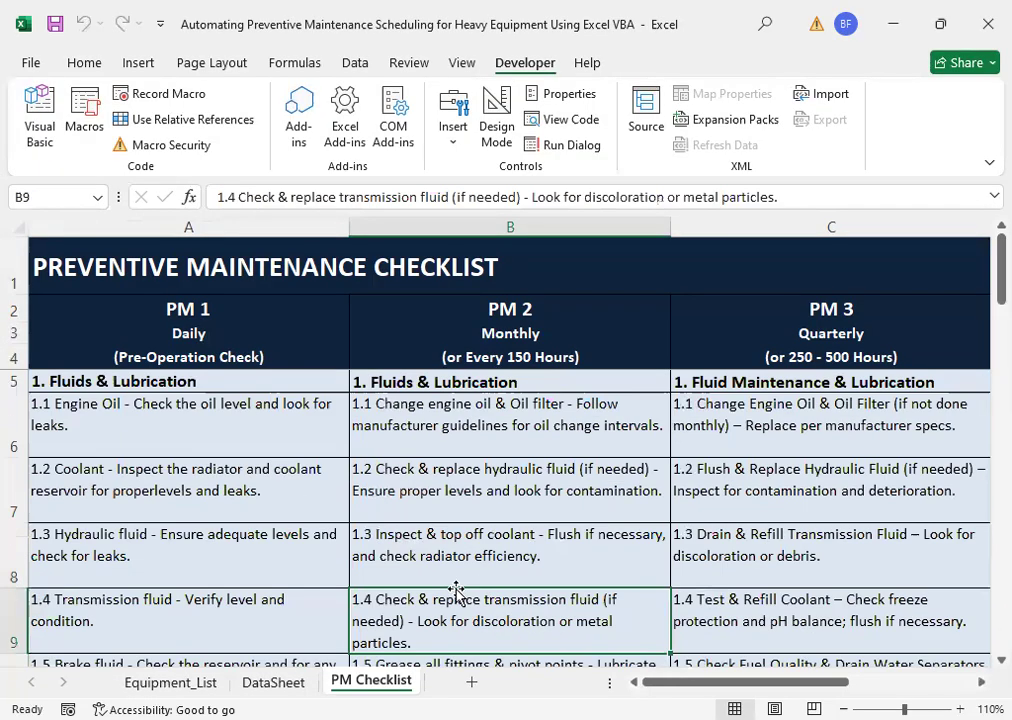
pyautogui.press('Right')
pyautogui.press('Right')
pyautogui.press('Left')
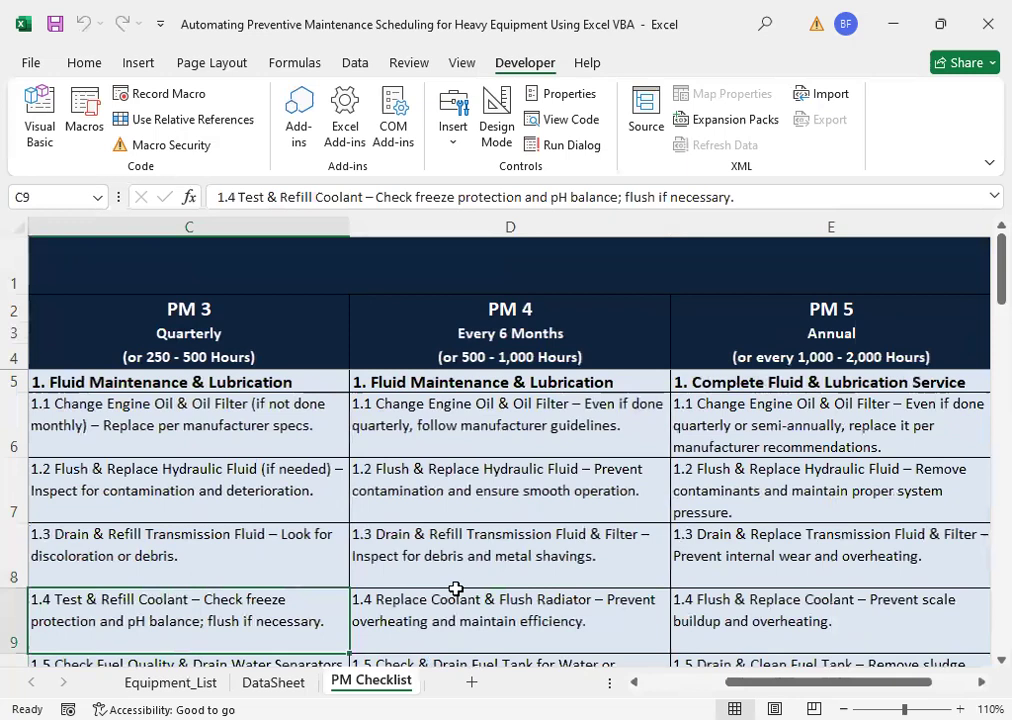
pyautogui.press('Right')
pyautogui.press('Right')
pyautogui.press('Left')
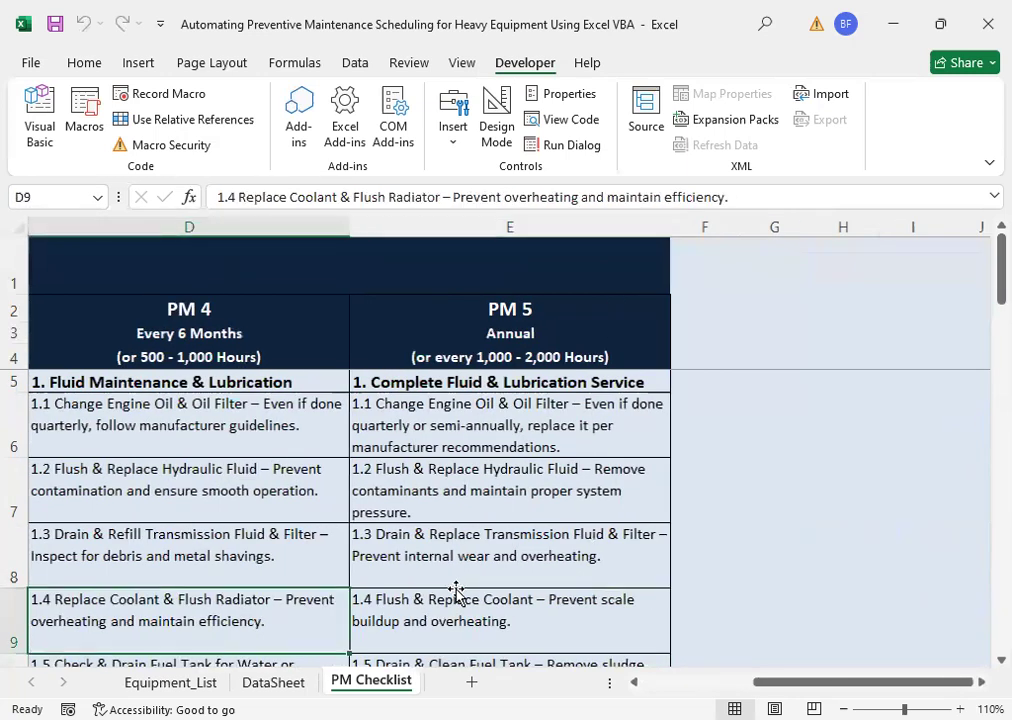
pyautogui.press('Home')
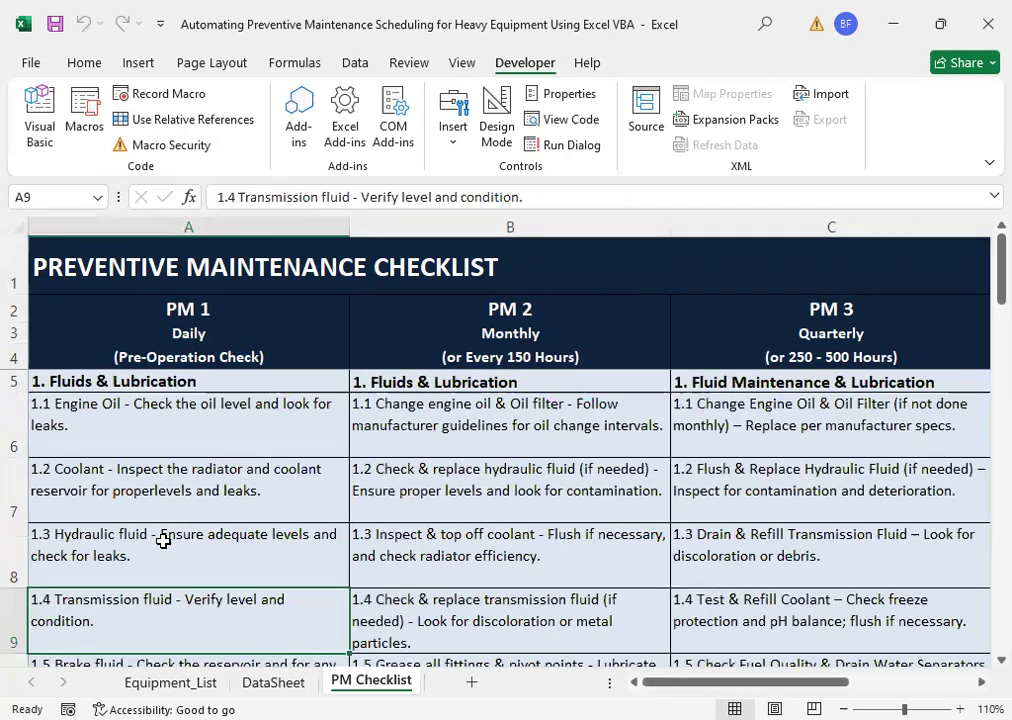
# Step: Switch to the Equipment_List sheet and bring its columns from Make & Model onward into view, with cell B116 selected
pyautogui.click(168, 680)
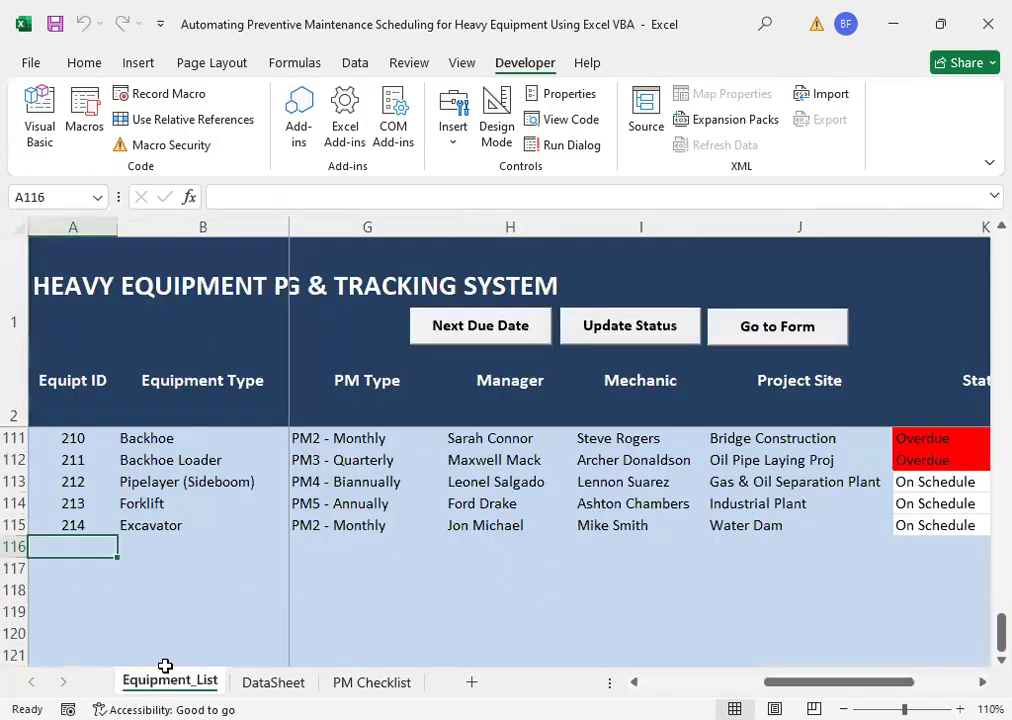
pyautogui.click(213, 551)
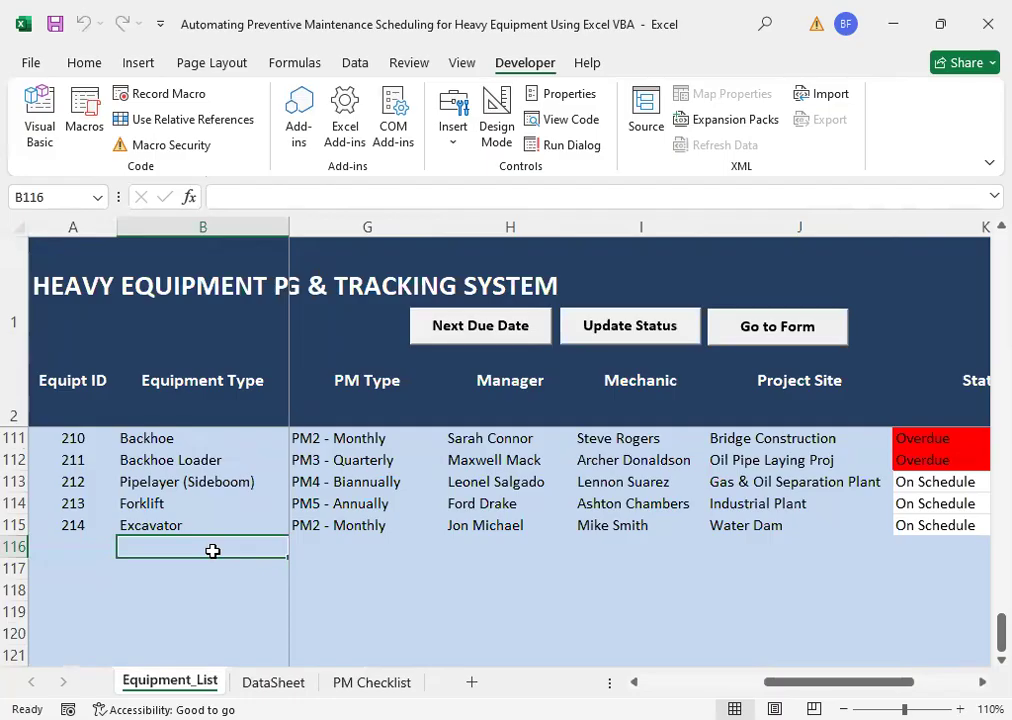
pyautogui.press('Right')
pyautogui.press('Right')
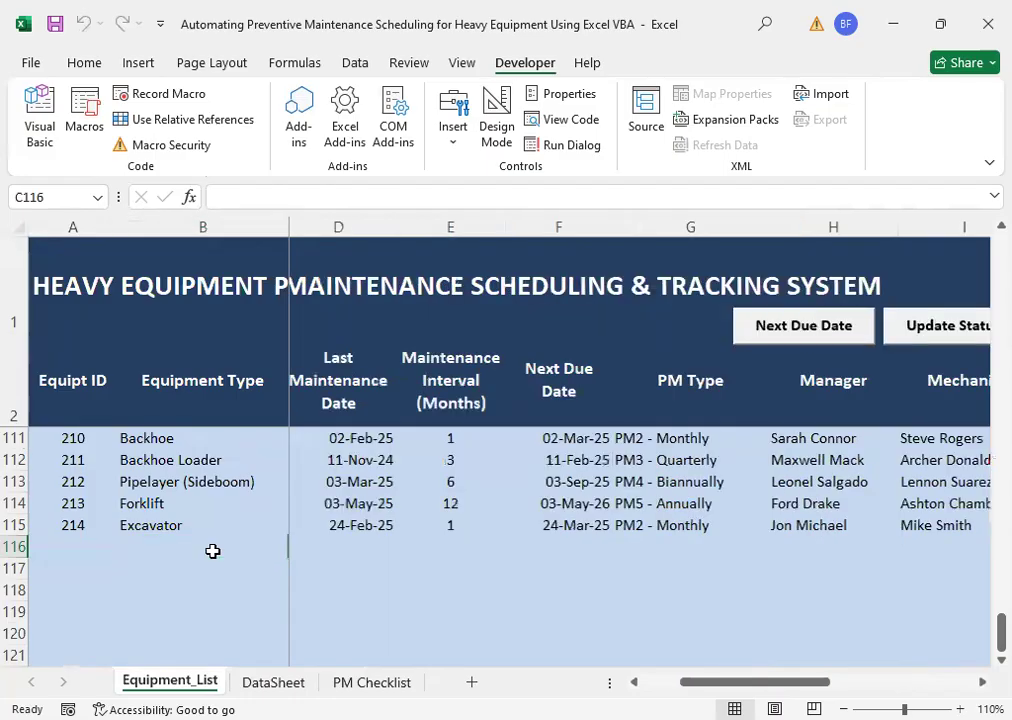
pyautogui.press('Left')
pyautogui.press('Left')
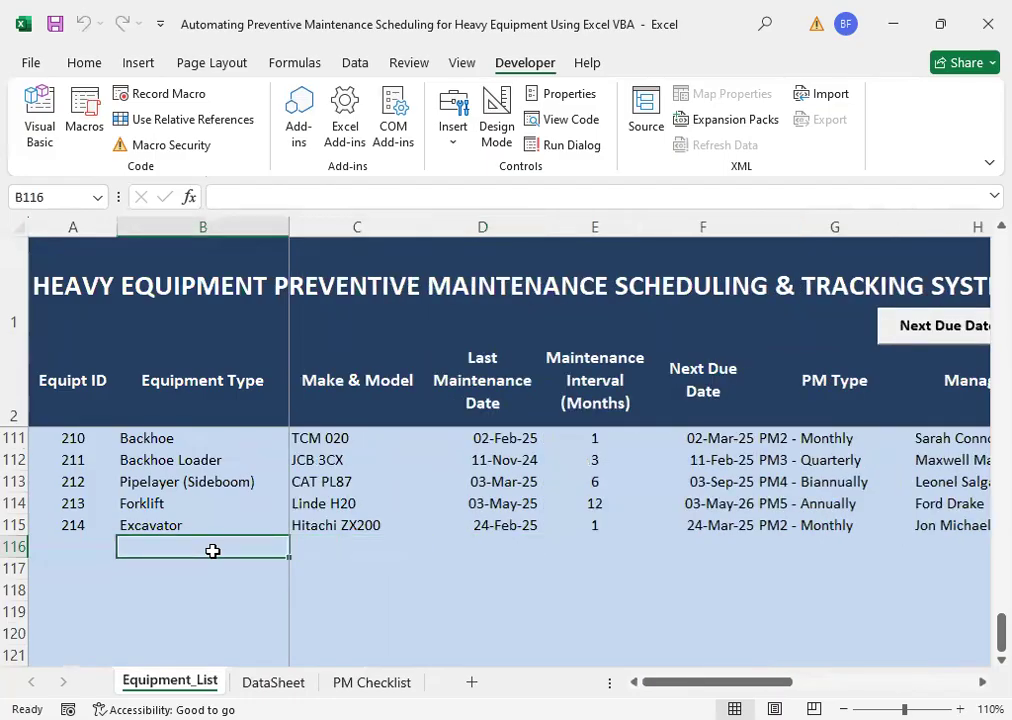